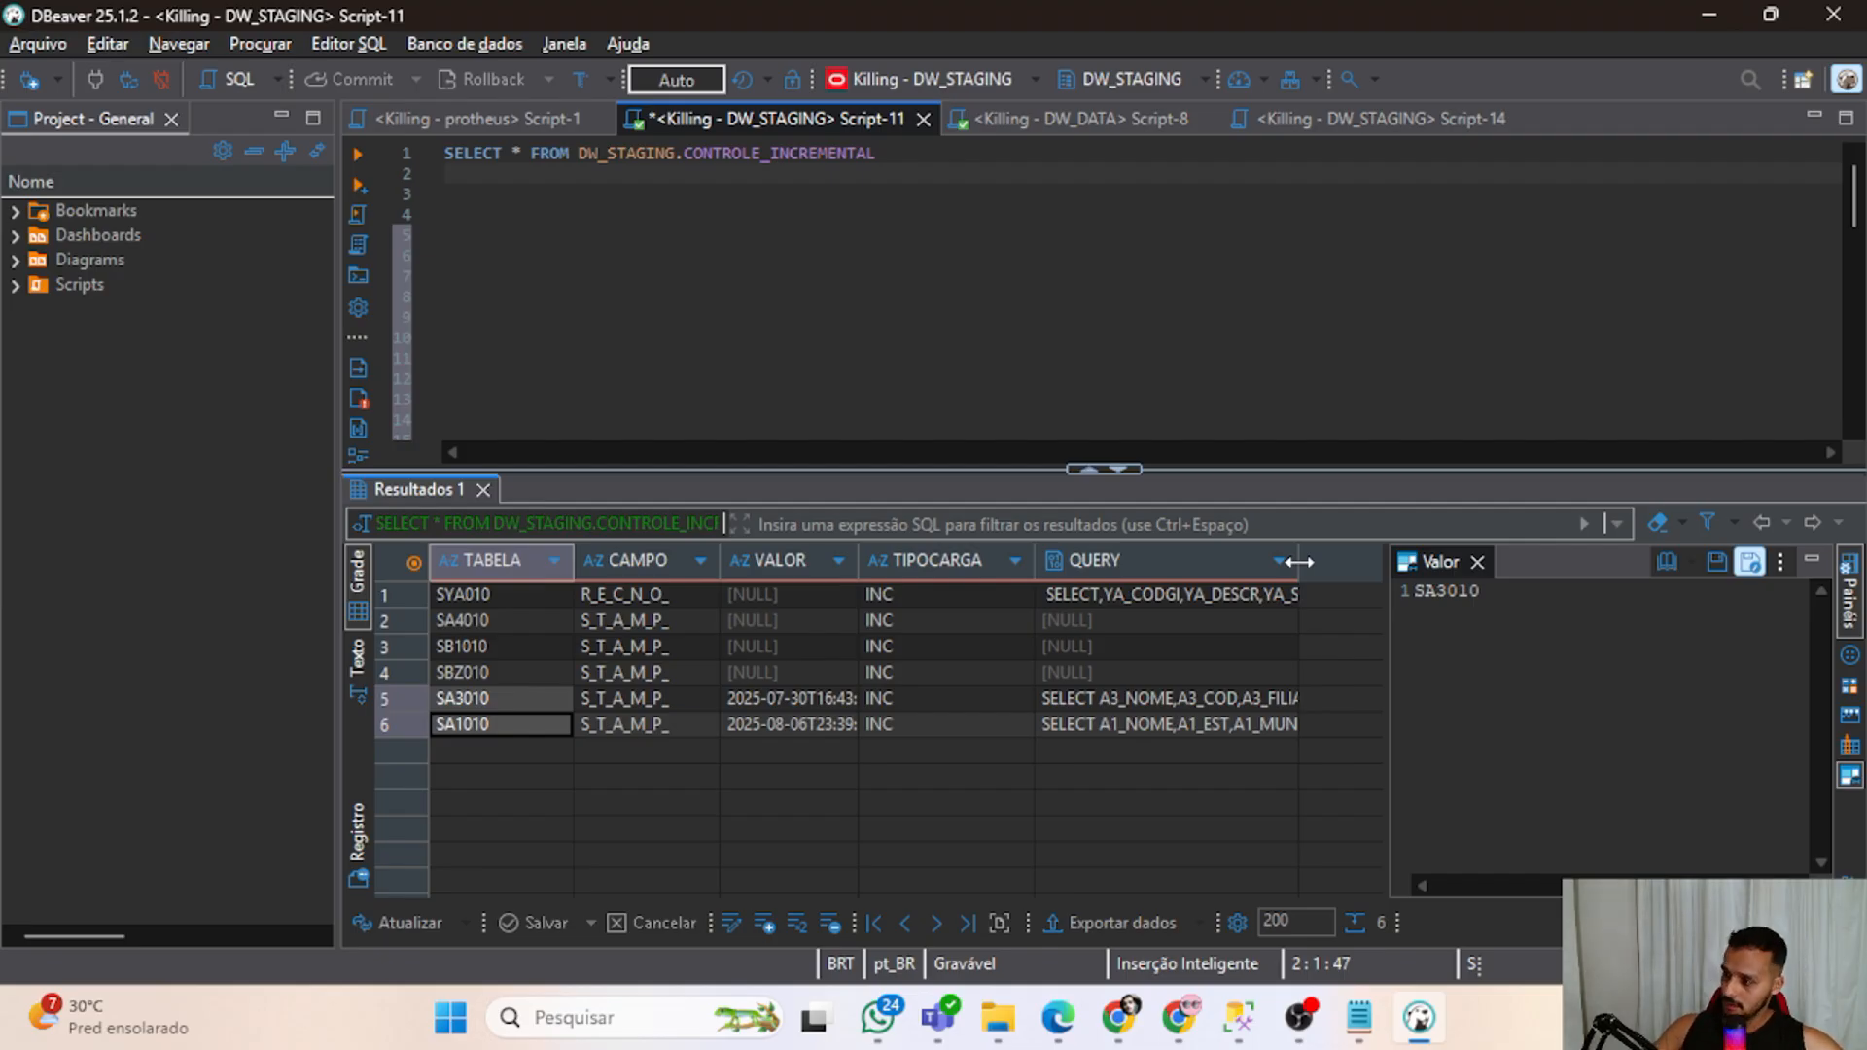
# Examine the CONTROLE_INCREMENTAL query results, widening the QUERY column and checking the SA1010 row's VALOR, CAMPO and TABELA cells.
pyautogui.moveTo(1299, 562); pyautogui.dragTo(1358, 572)
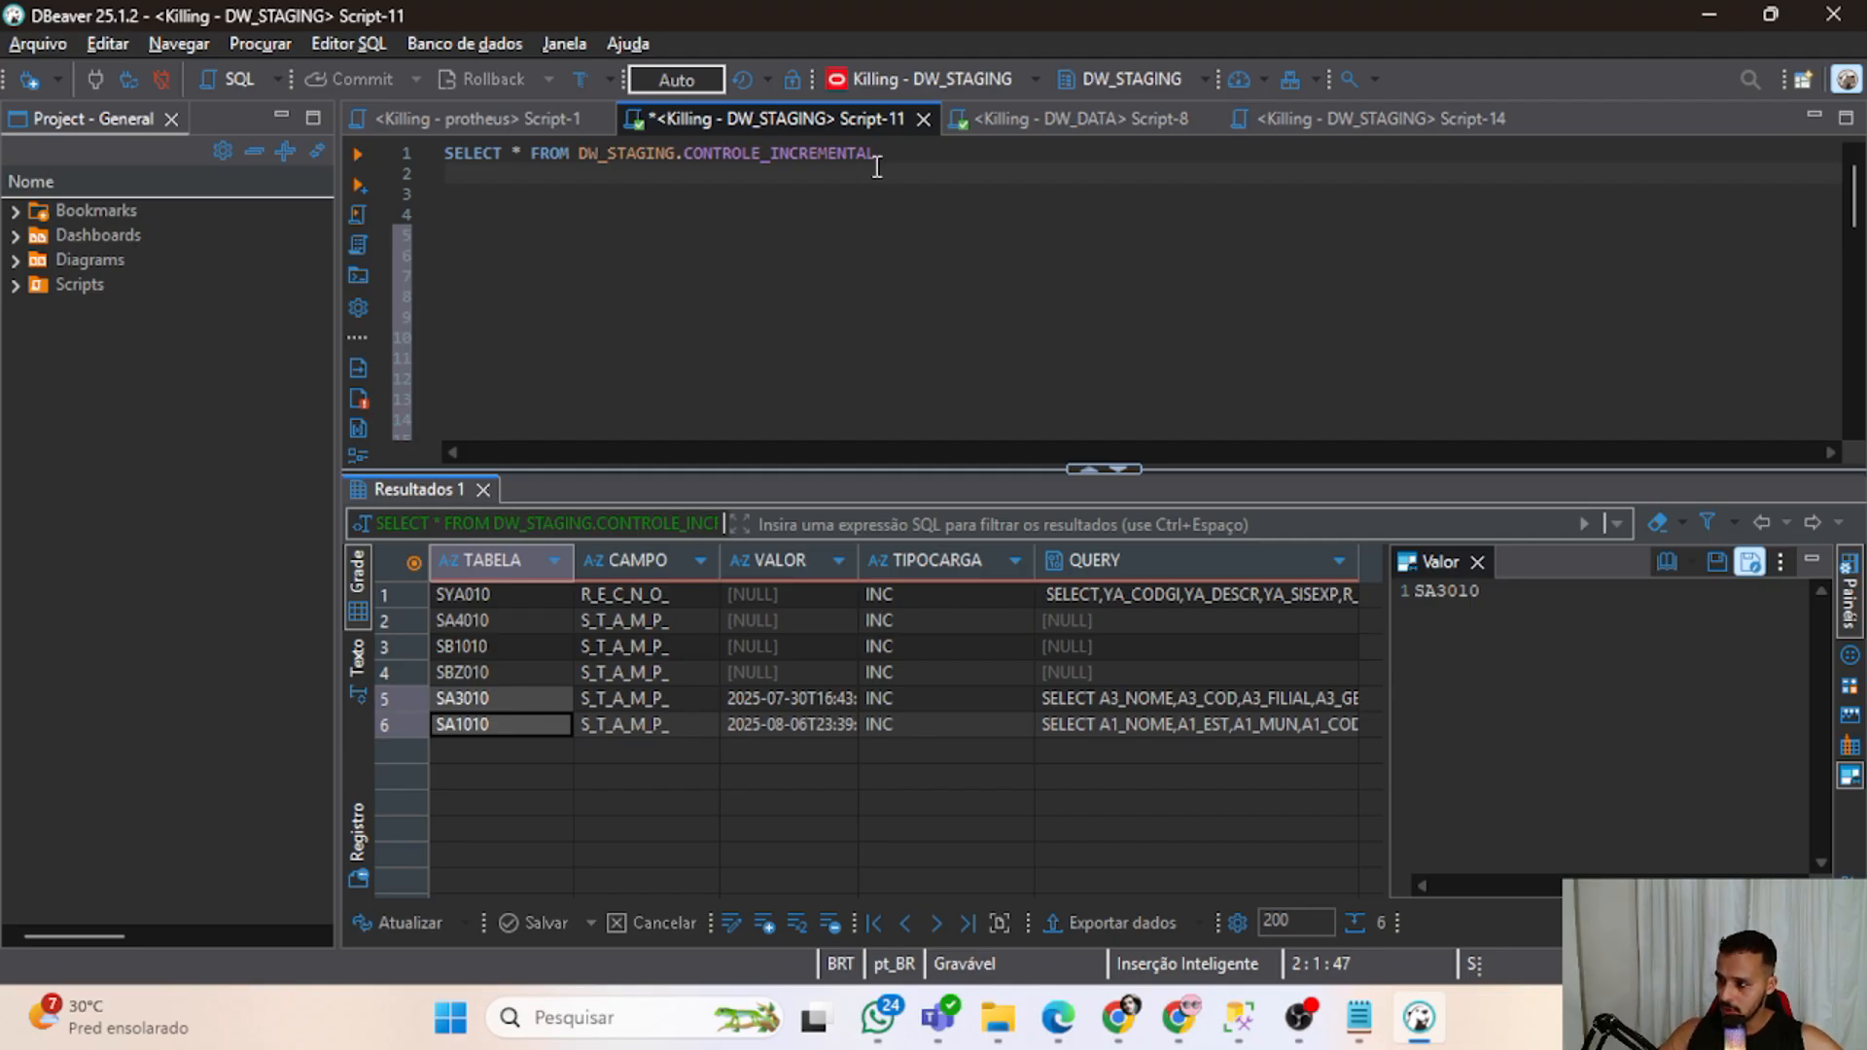
pyautogui.moveTo(876, 153); pyautogui.dragTo(705, 152)
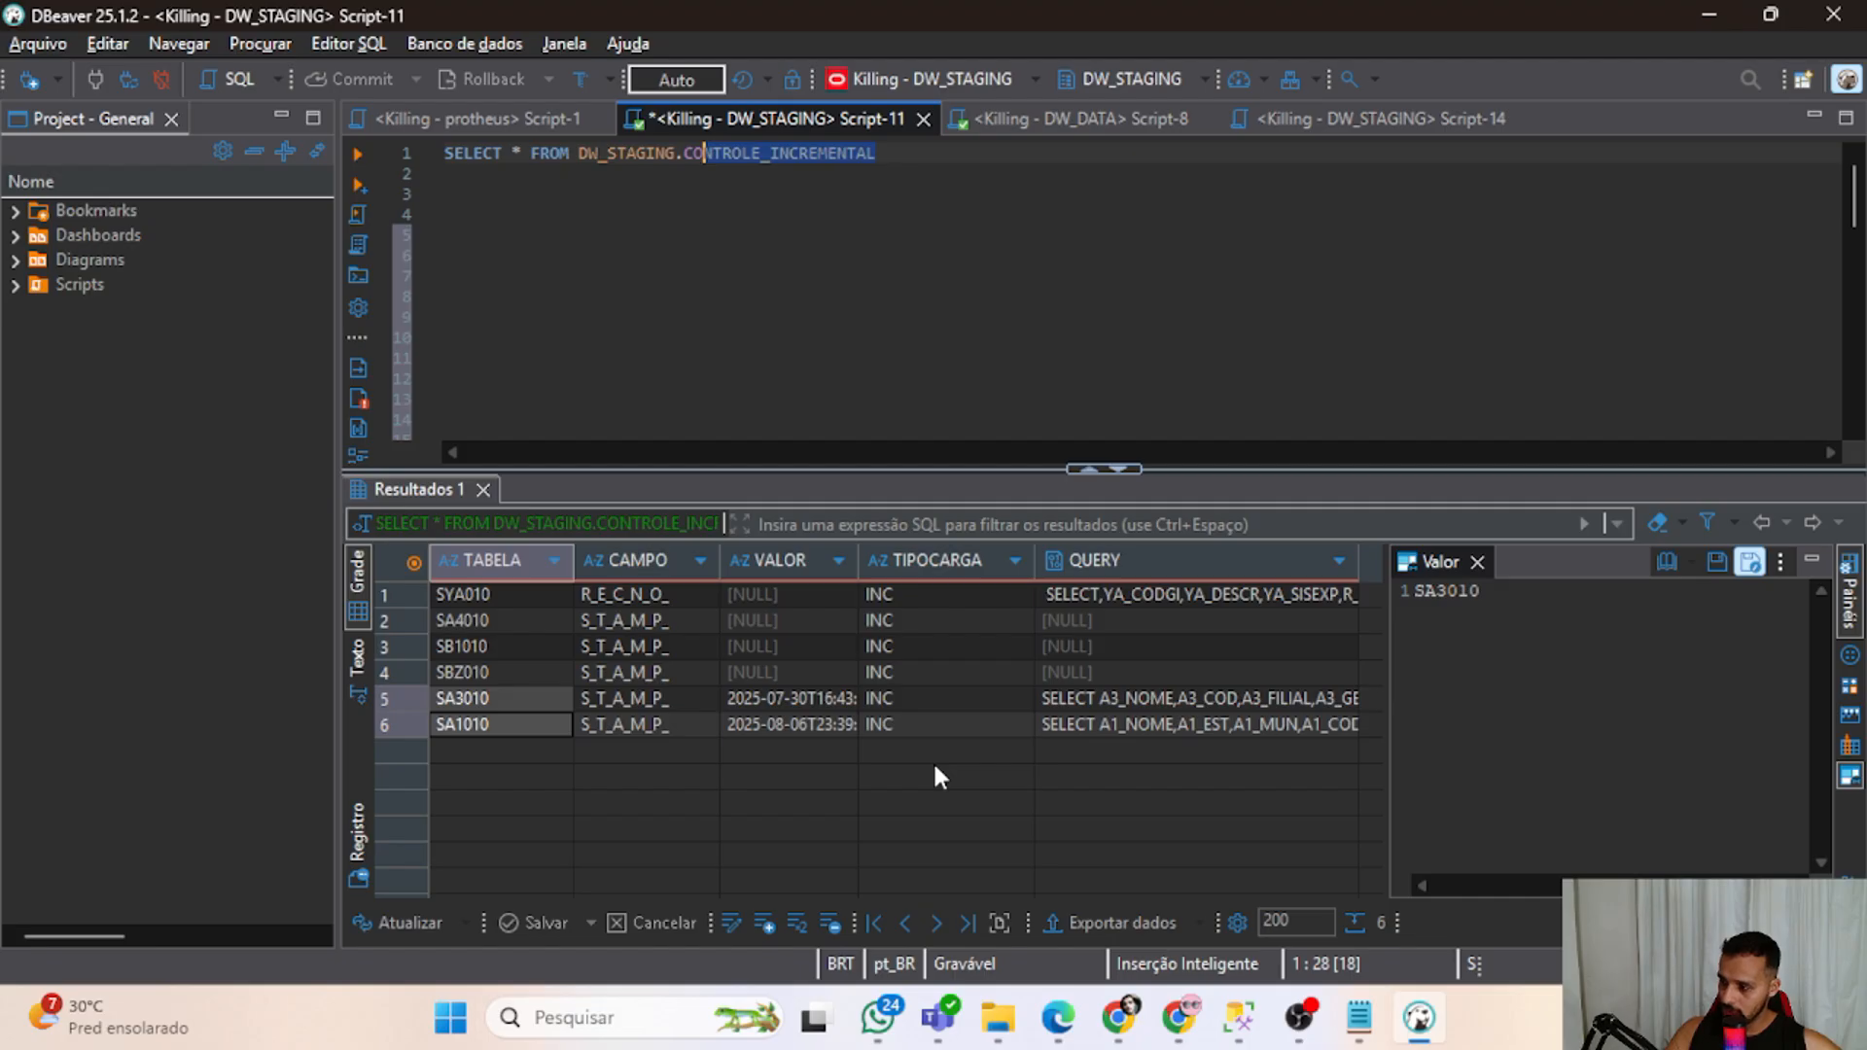
pyautogui.click(760, 726)
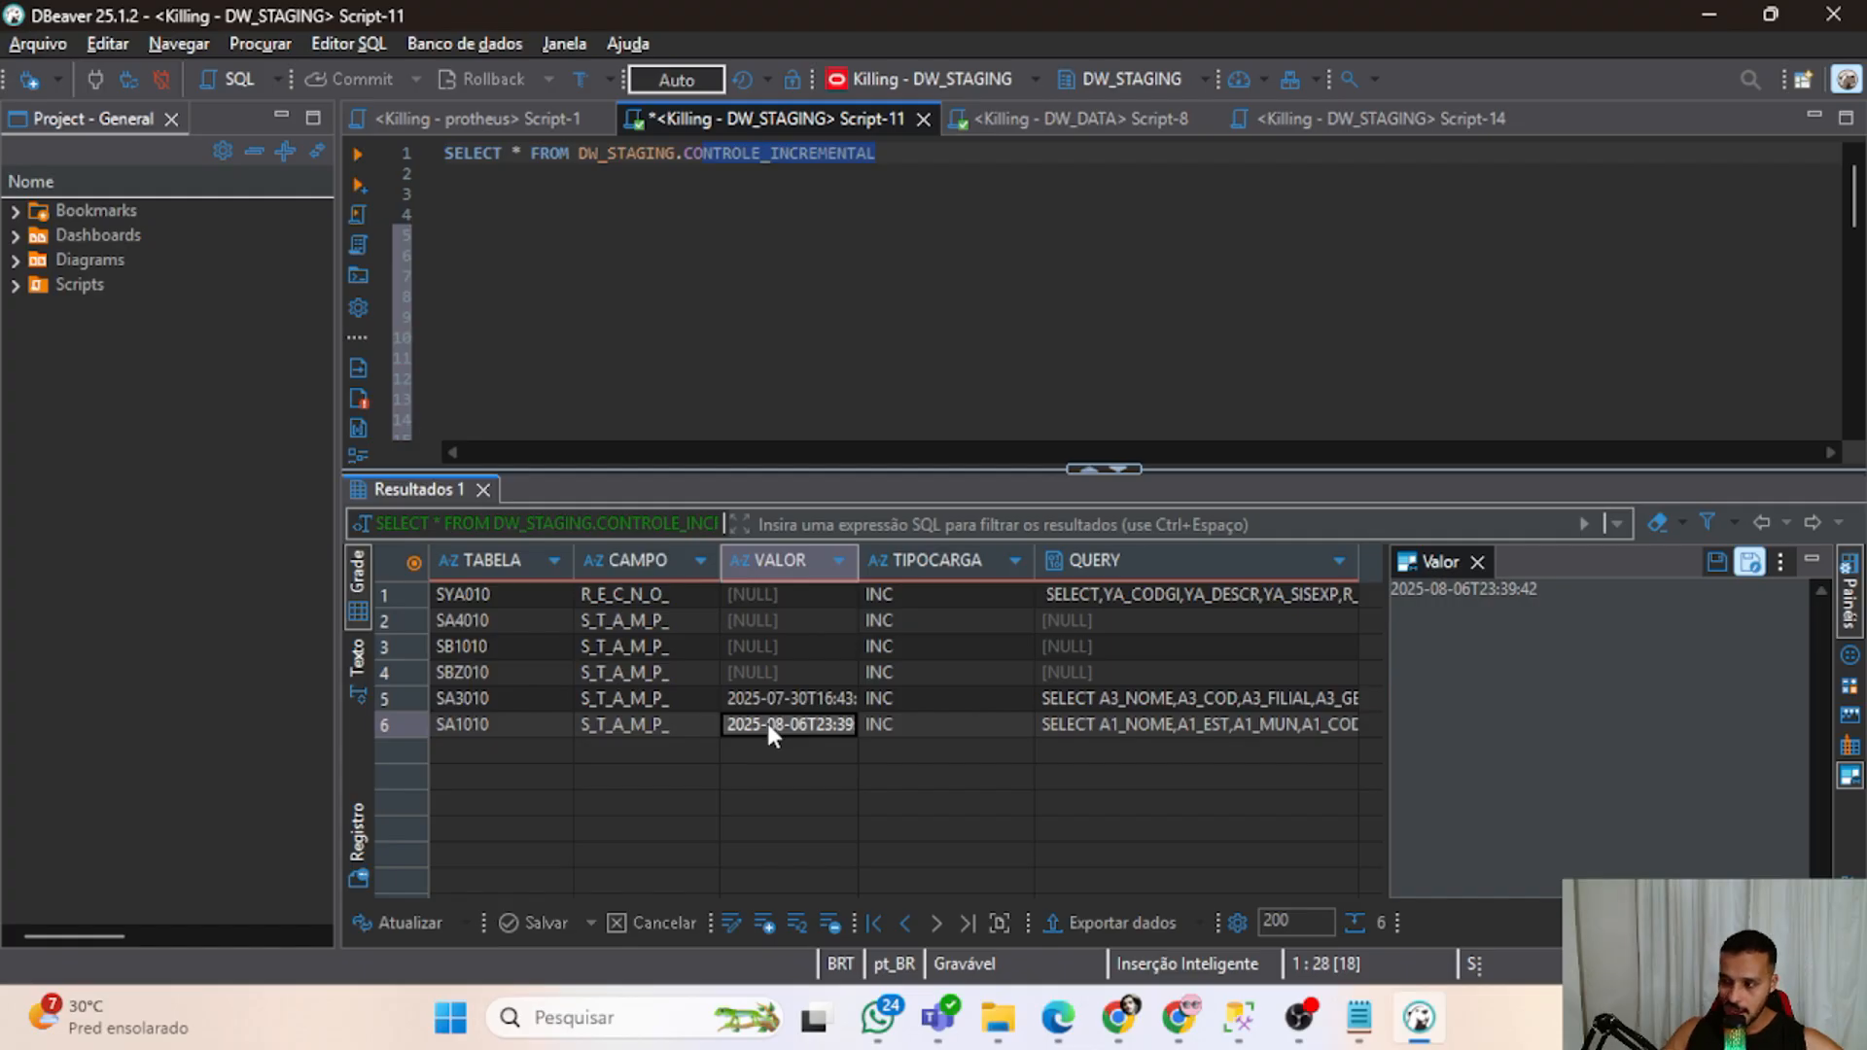
pyautogui.click(662, 723)
pyautogui.click(520, 728)
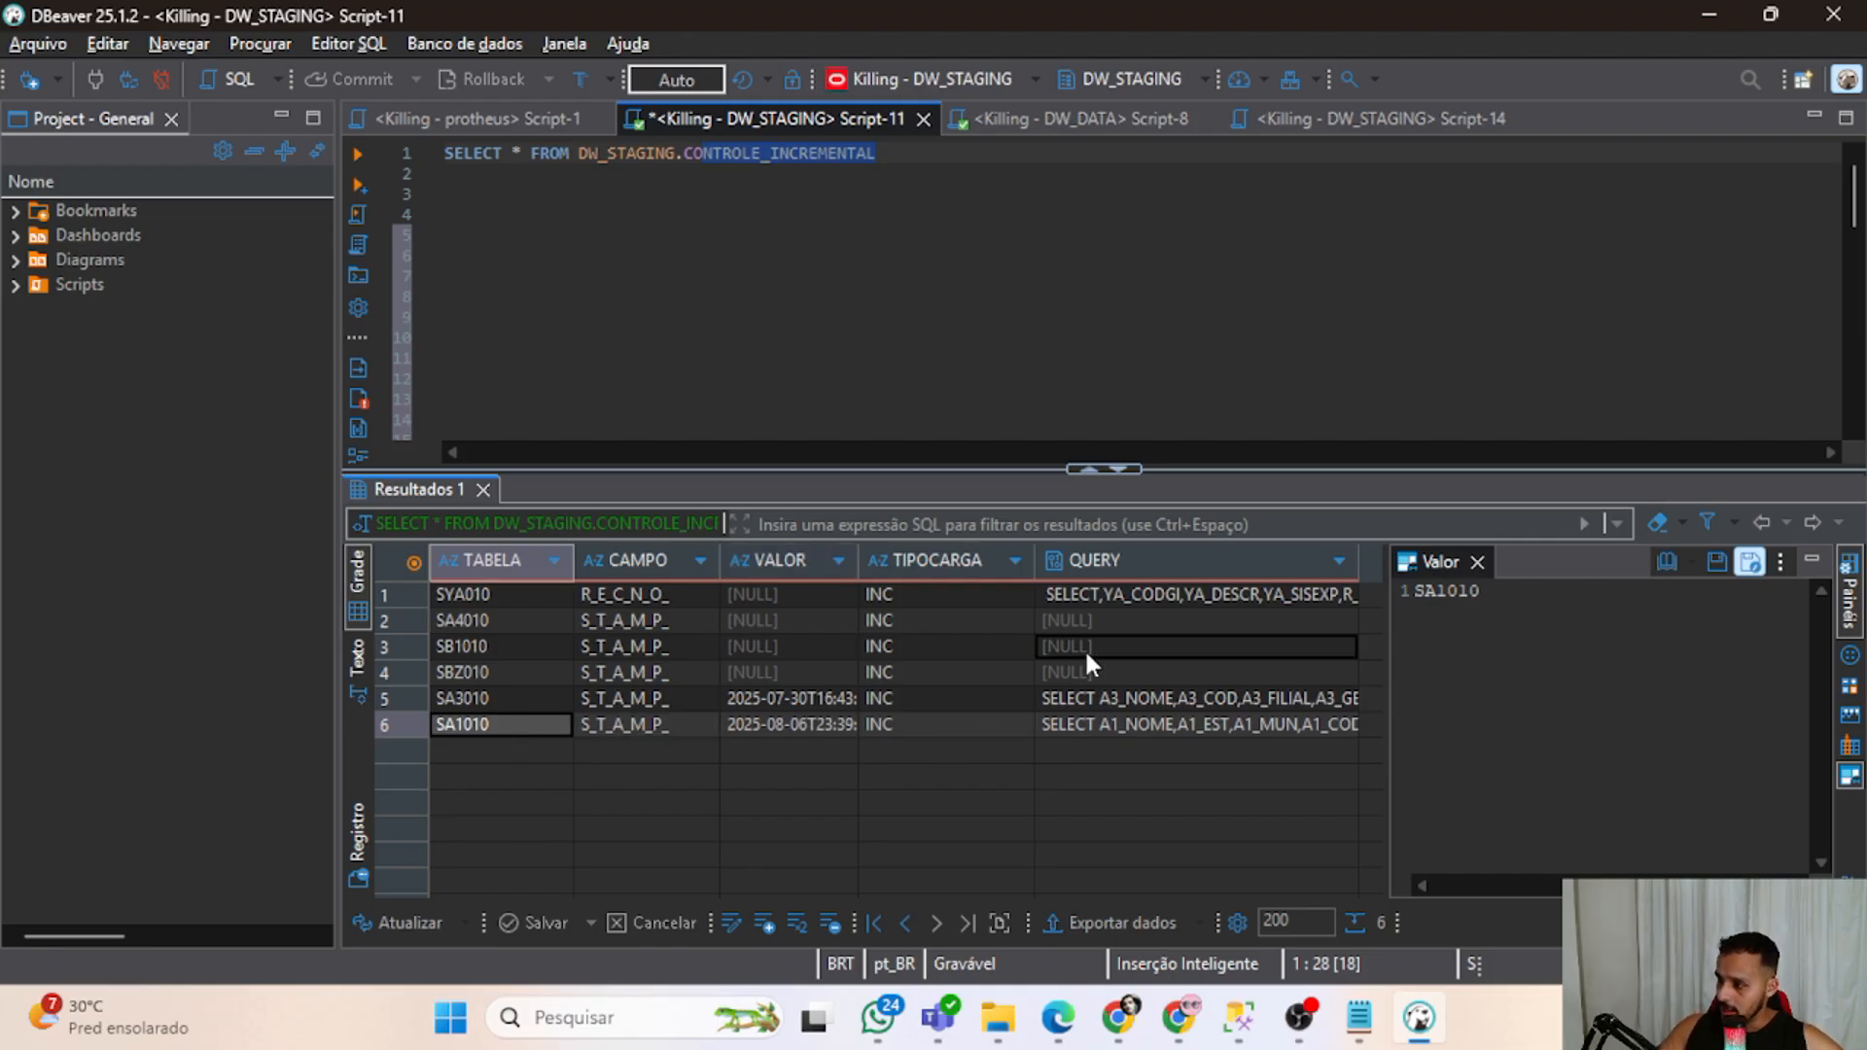
pyautogui.click(749, 436)
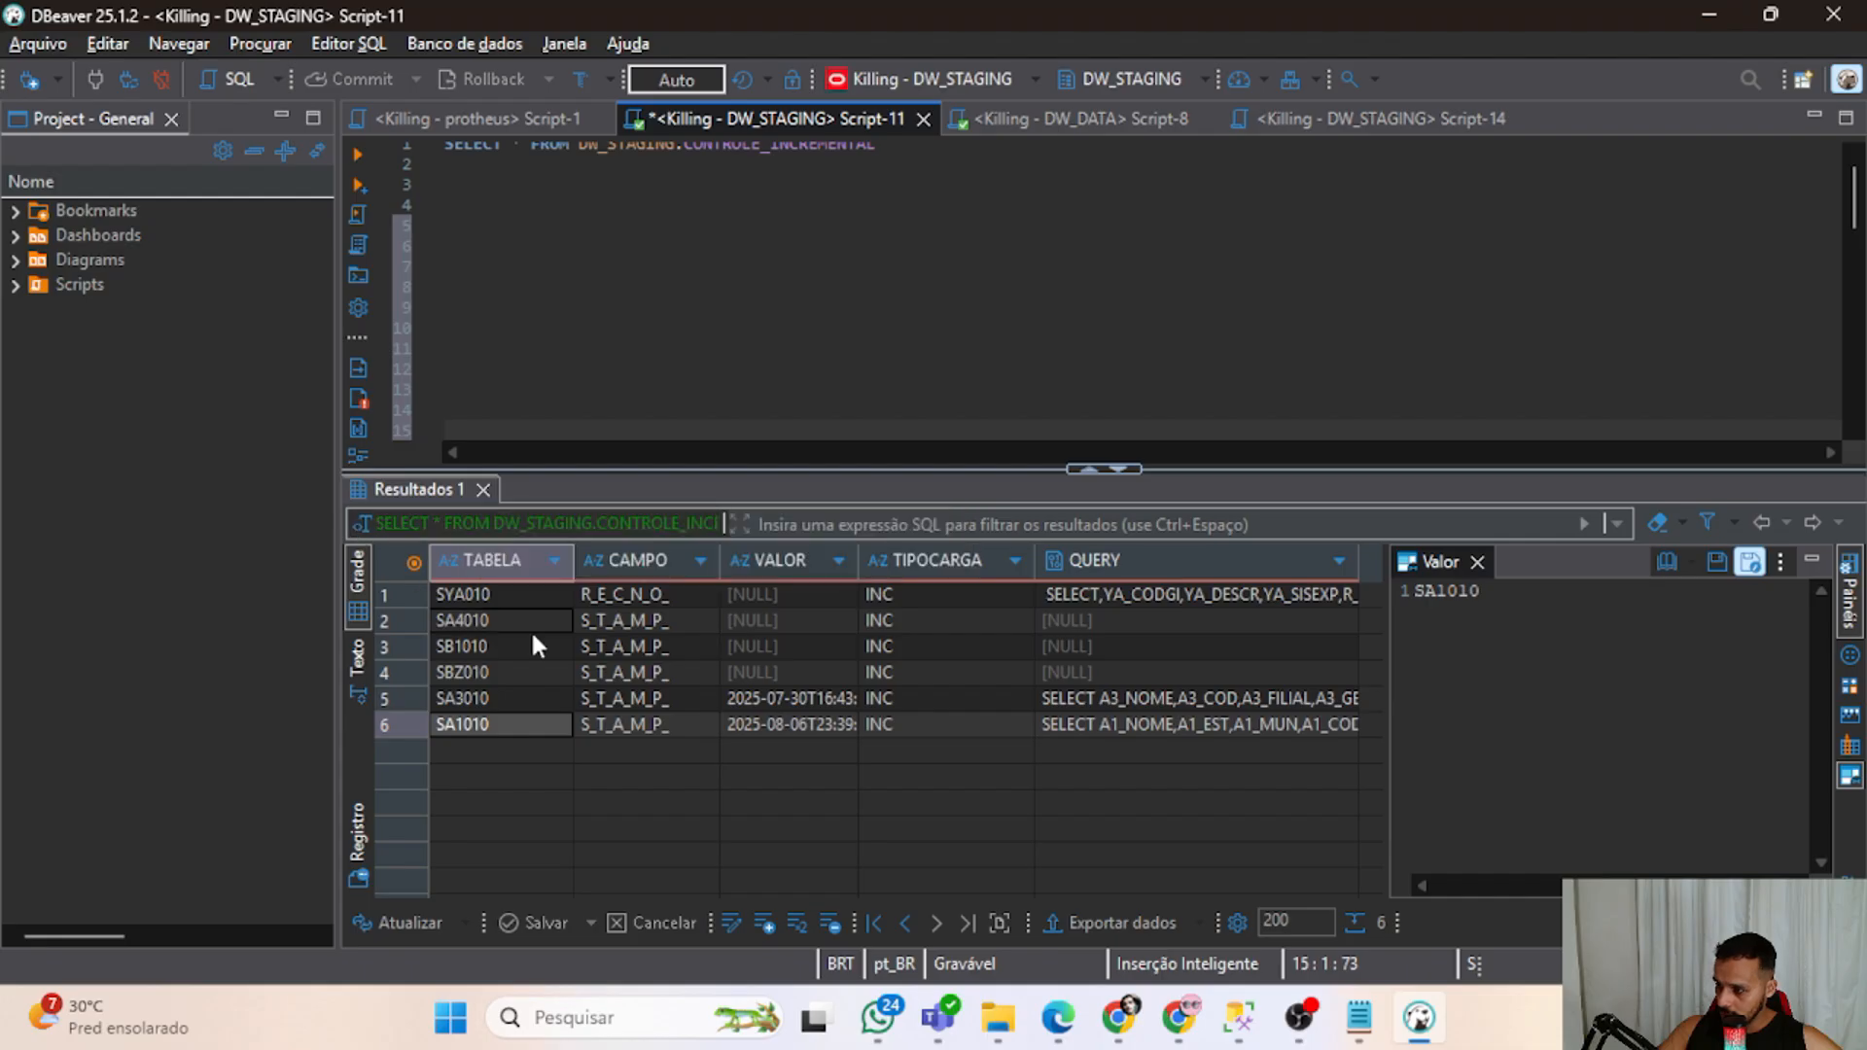
pyautogui.click(1142, 591)
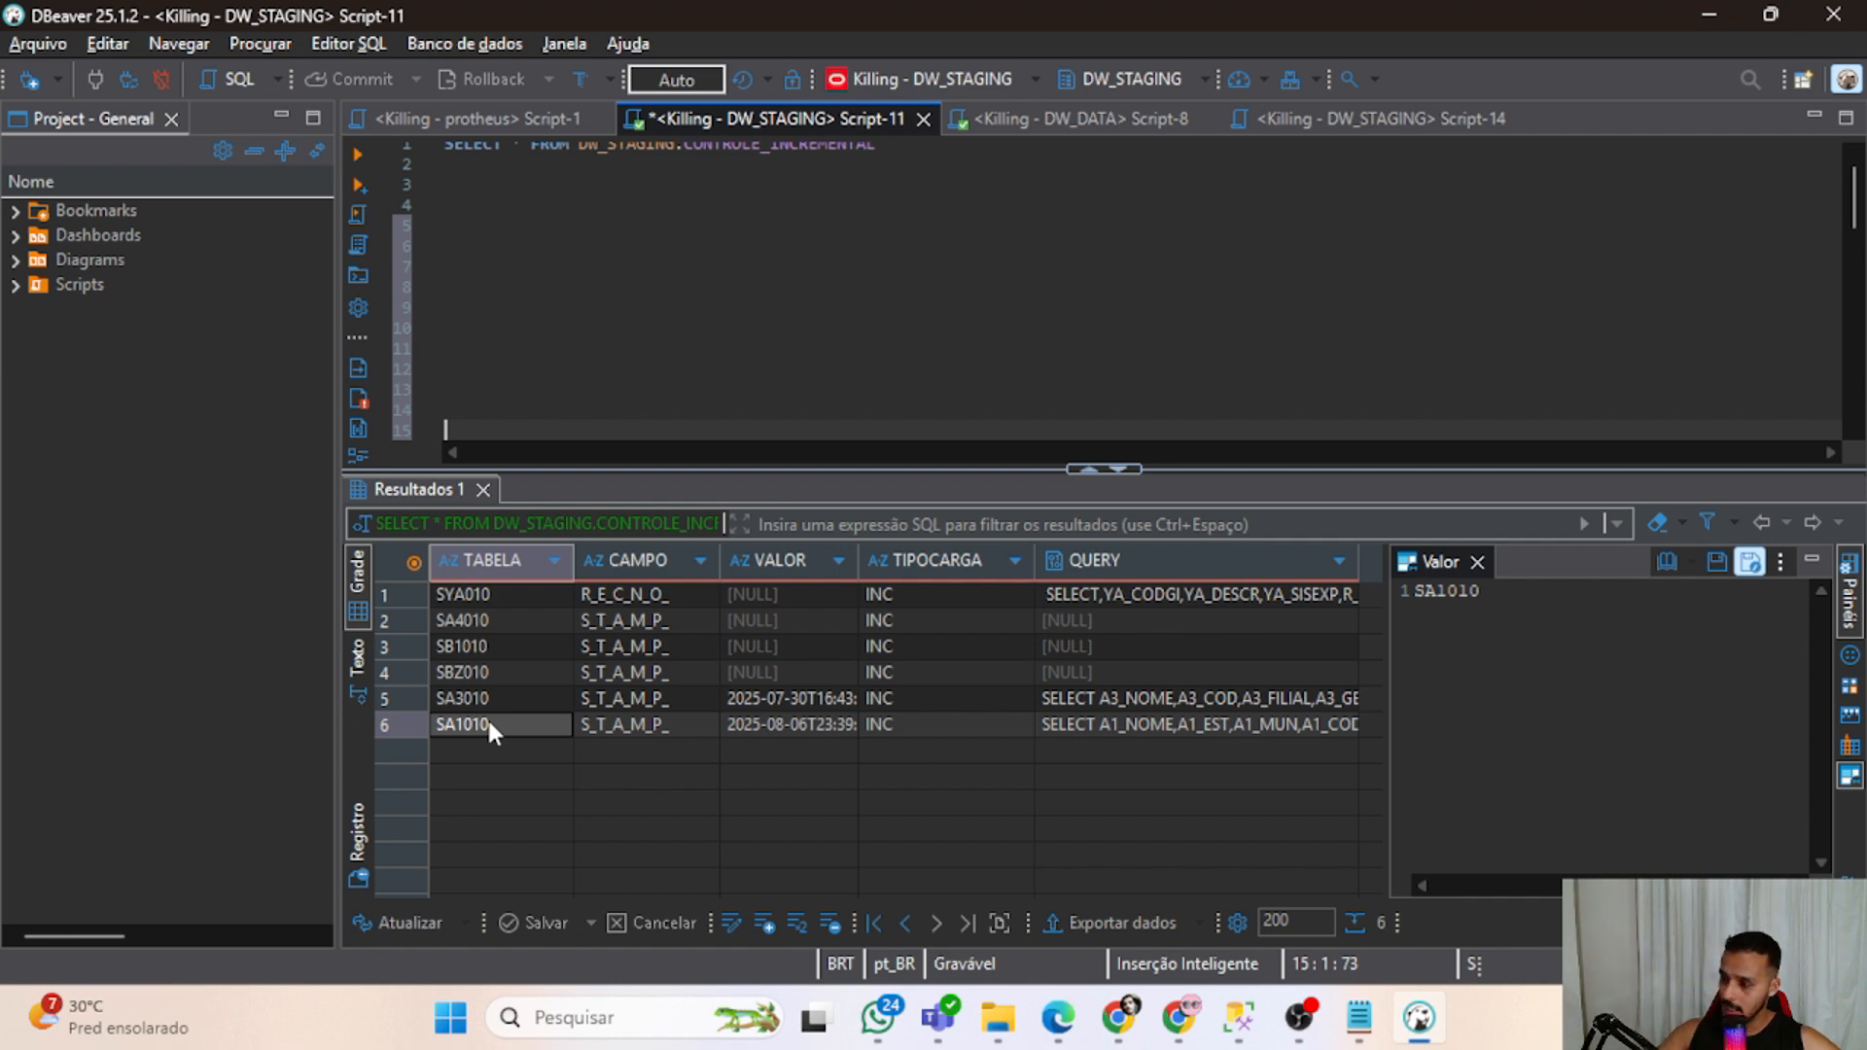
pyautogui.scroll(1, 746, 288)
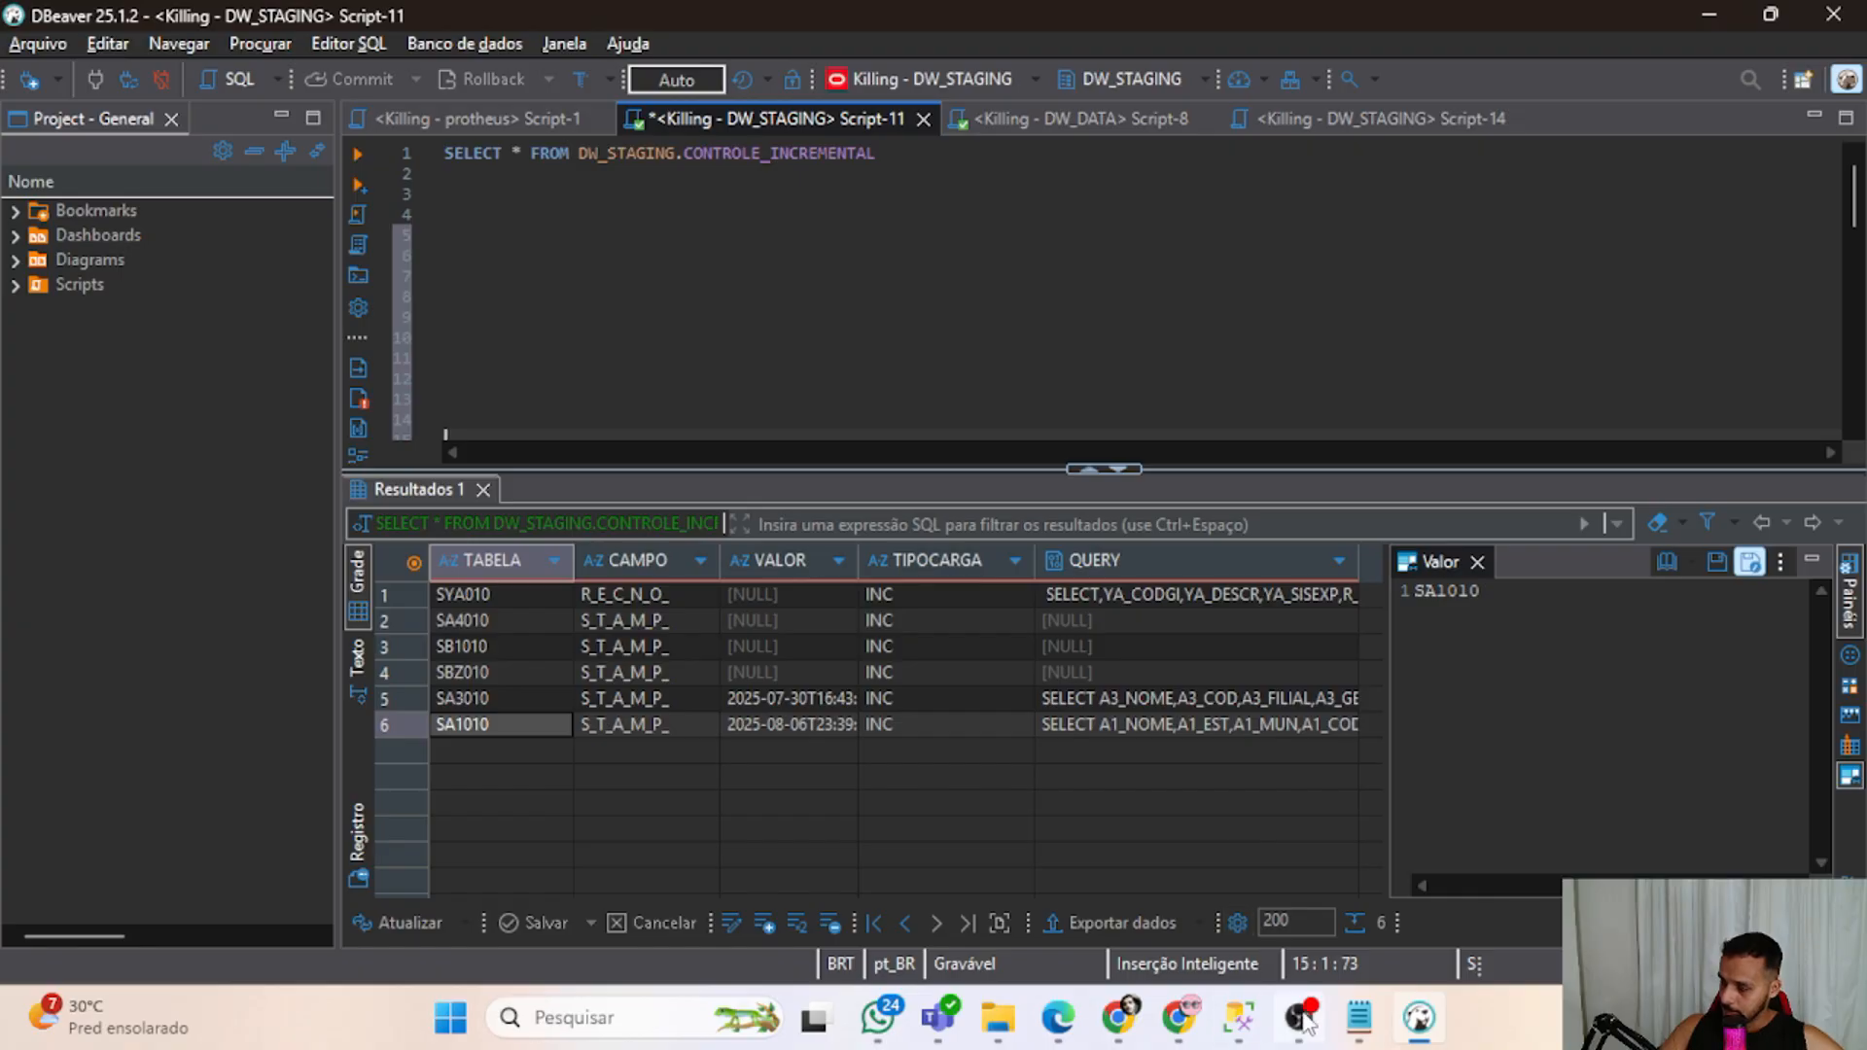
# Switch to Azure Data Factory in Edge, cancel the pipeline expression builder and return to the top level of pl Carga Incremental STG.
pyautogui.moveTo(1126, 1034)
pyautogui.moveTo(1060, 1030)
pyautogui.click(1130, 890)
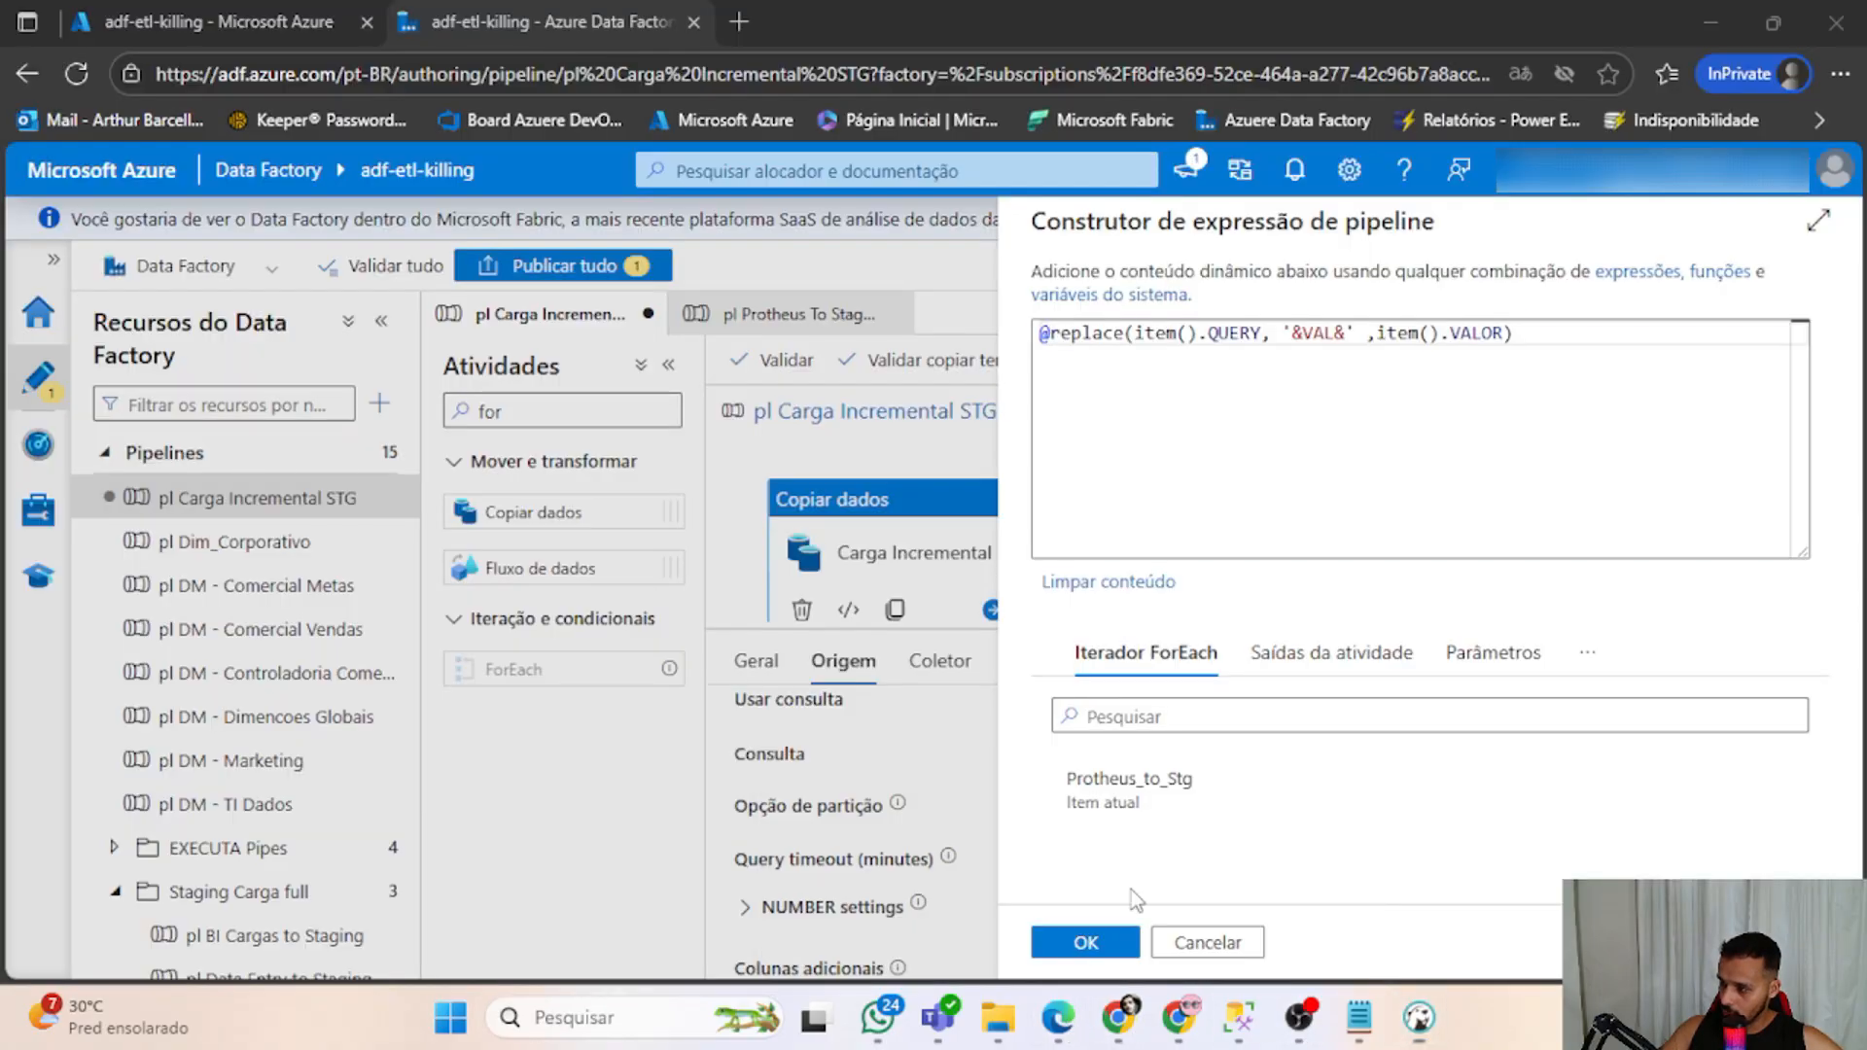
pyautogui.click(1817, 221)
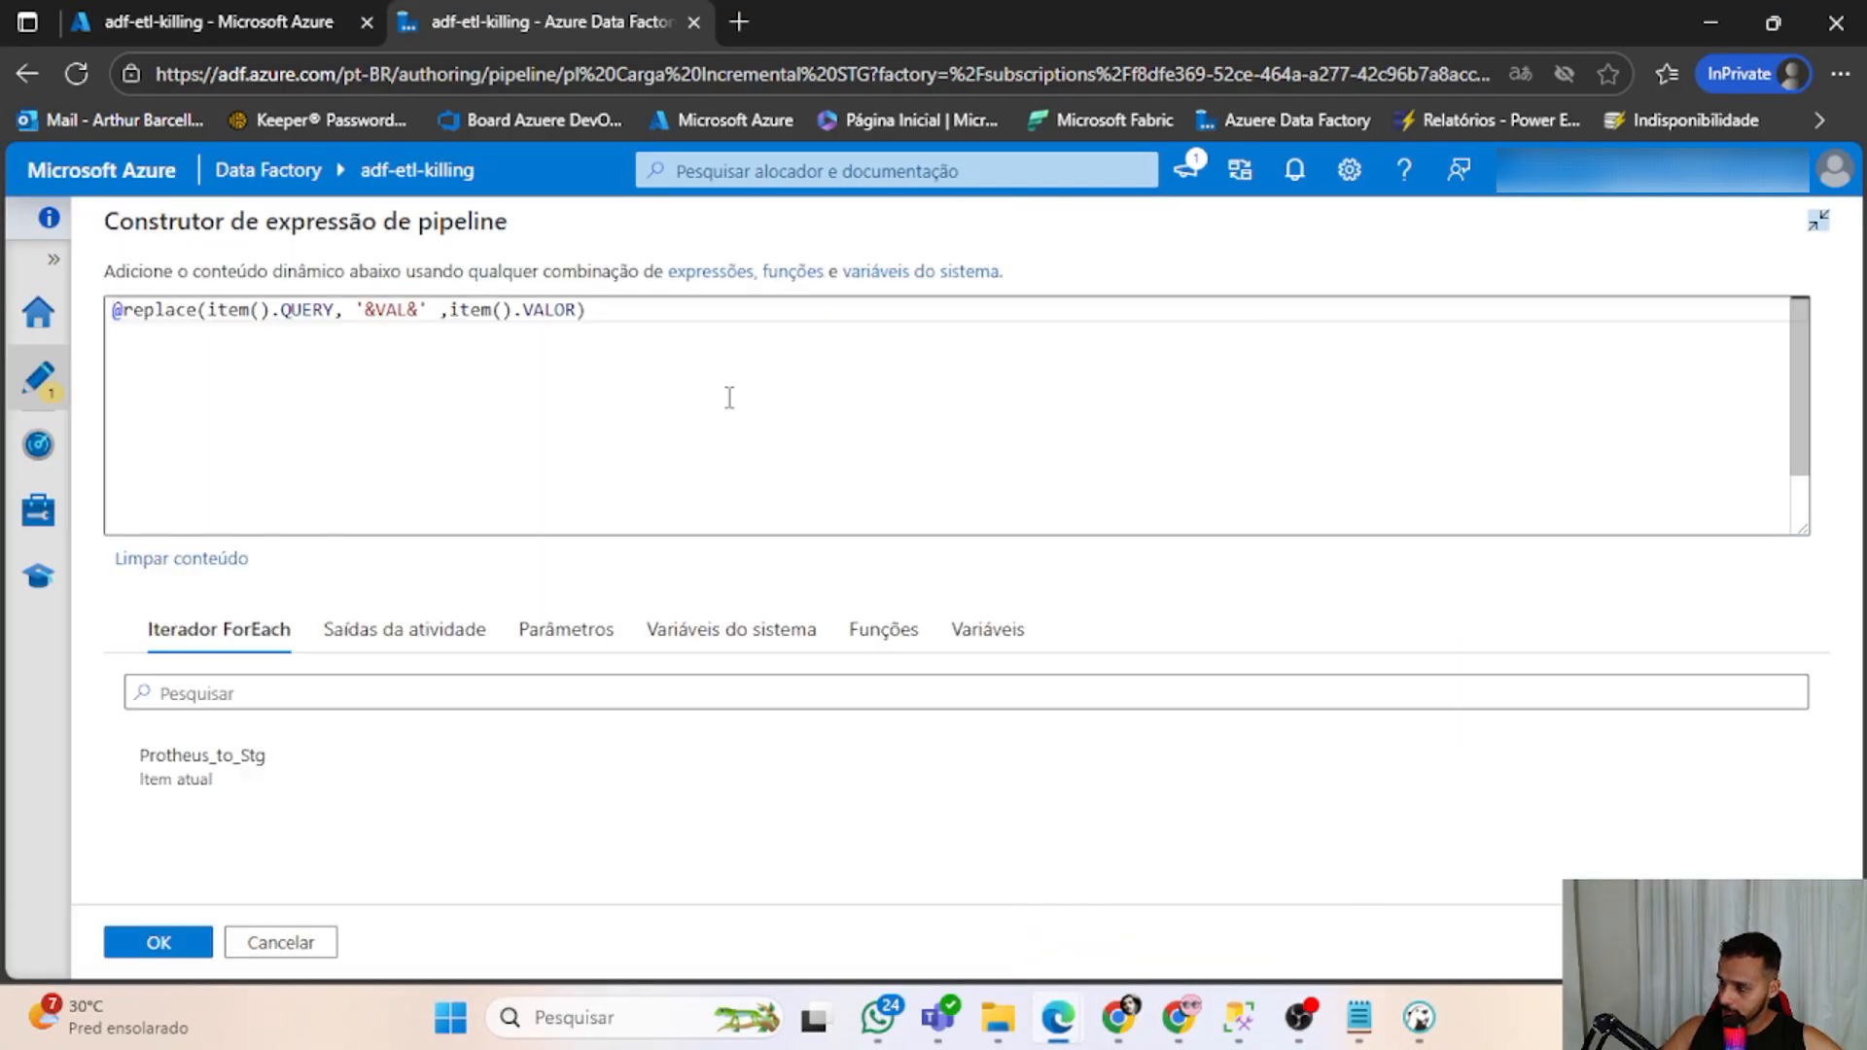
pyautogui.click(1817, 221)
pyautogui.click(1207, 942)
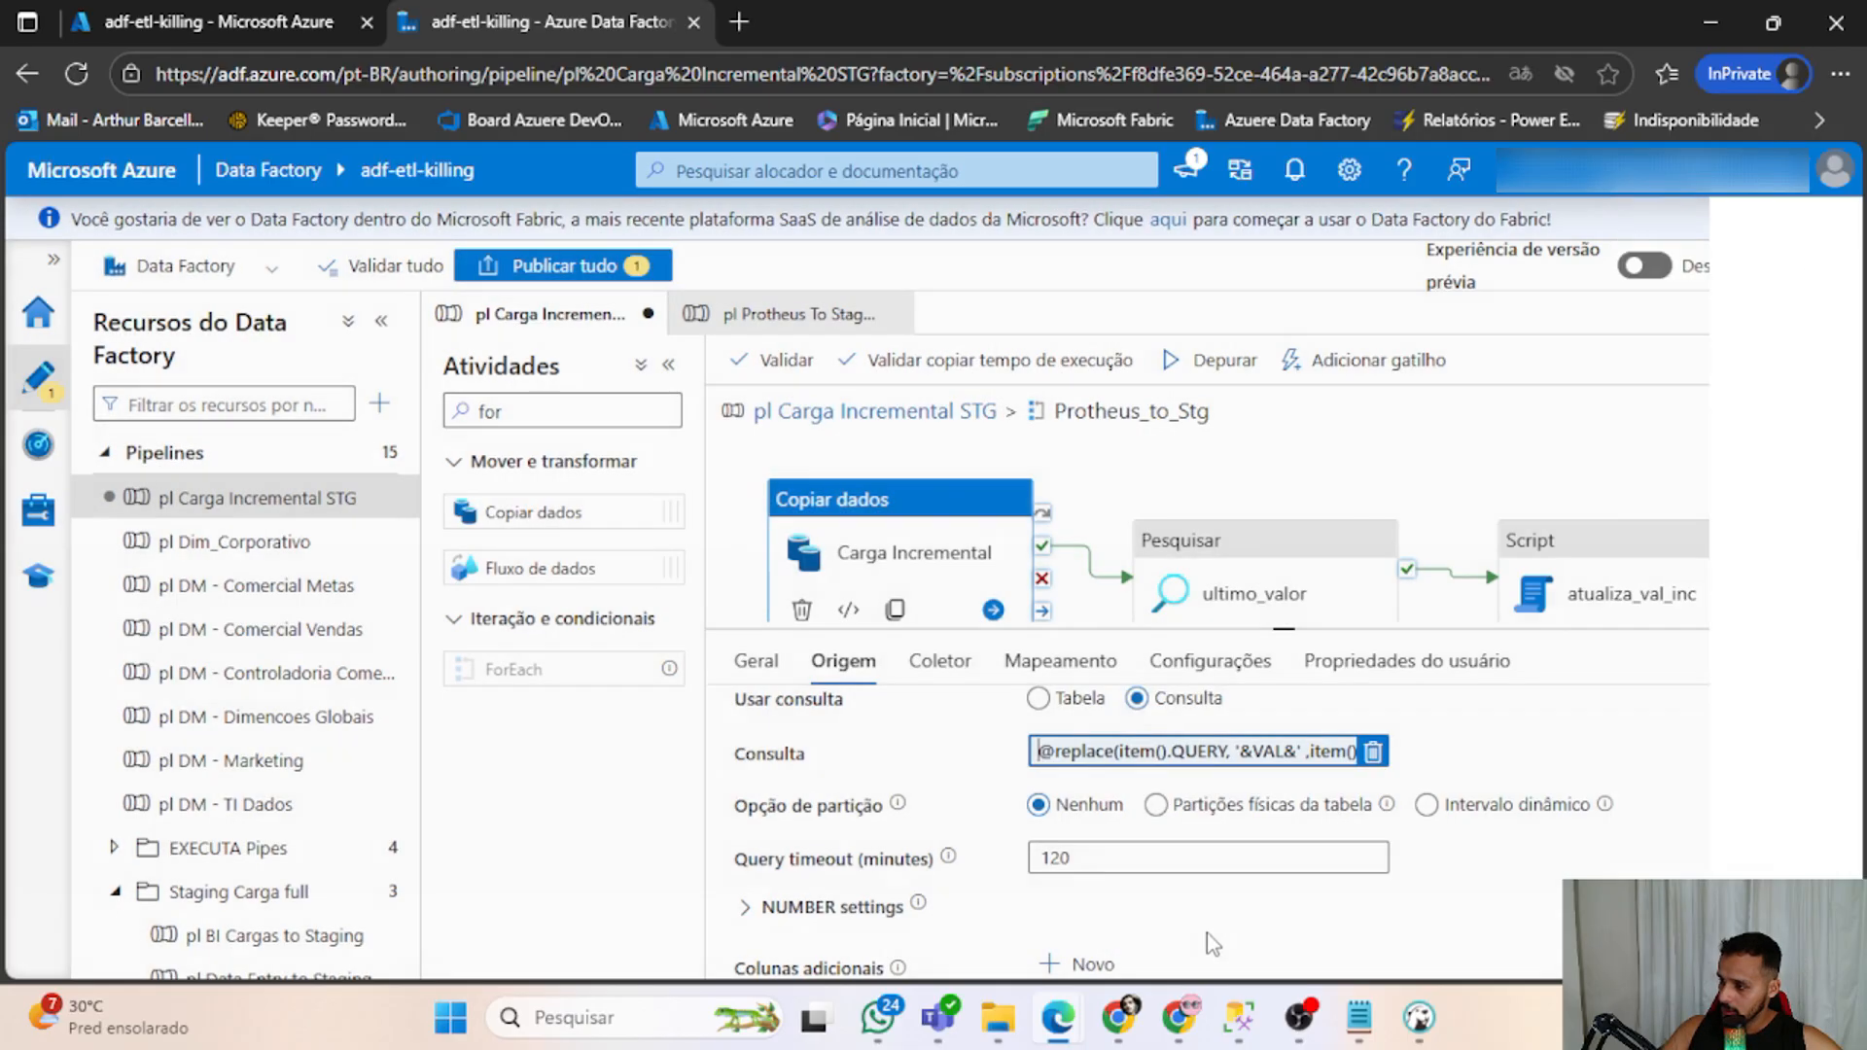
pyautogui.click(259, 501)
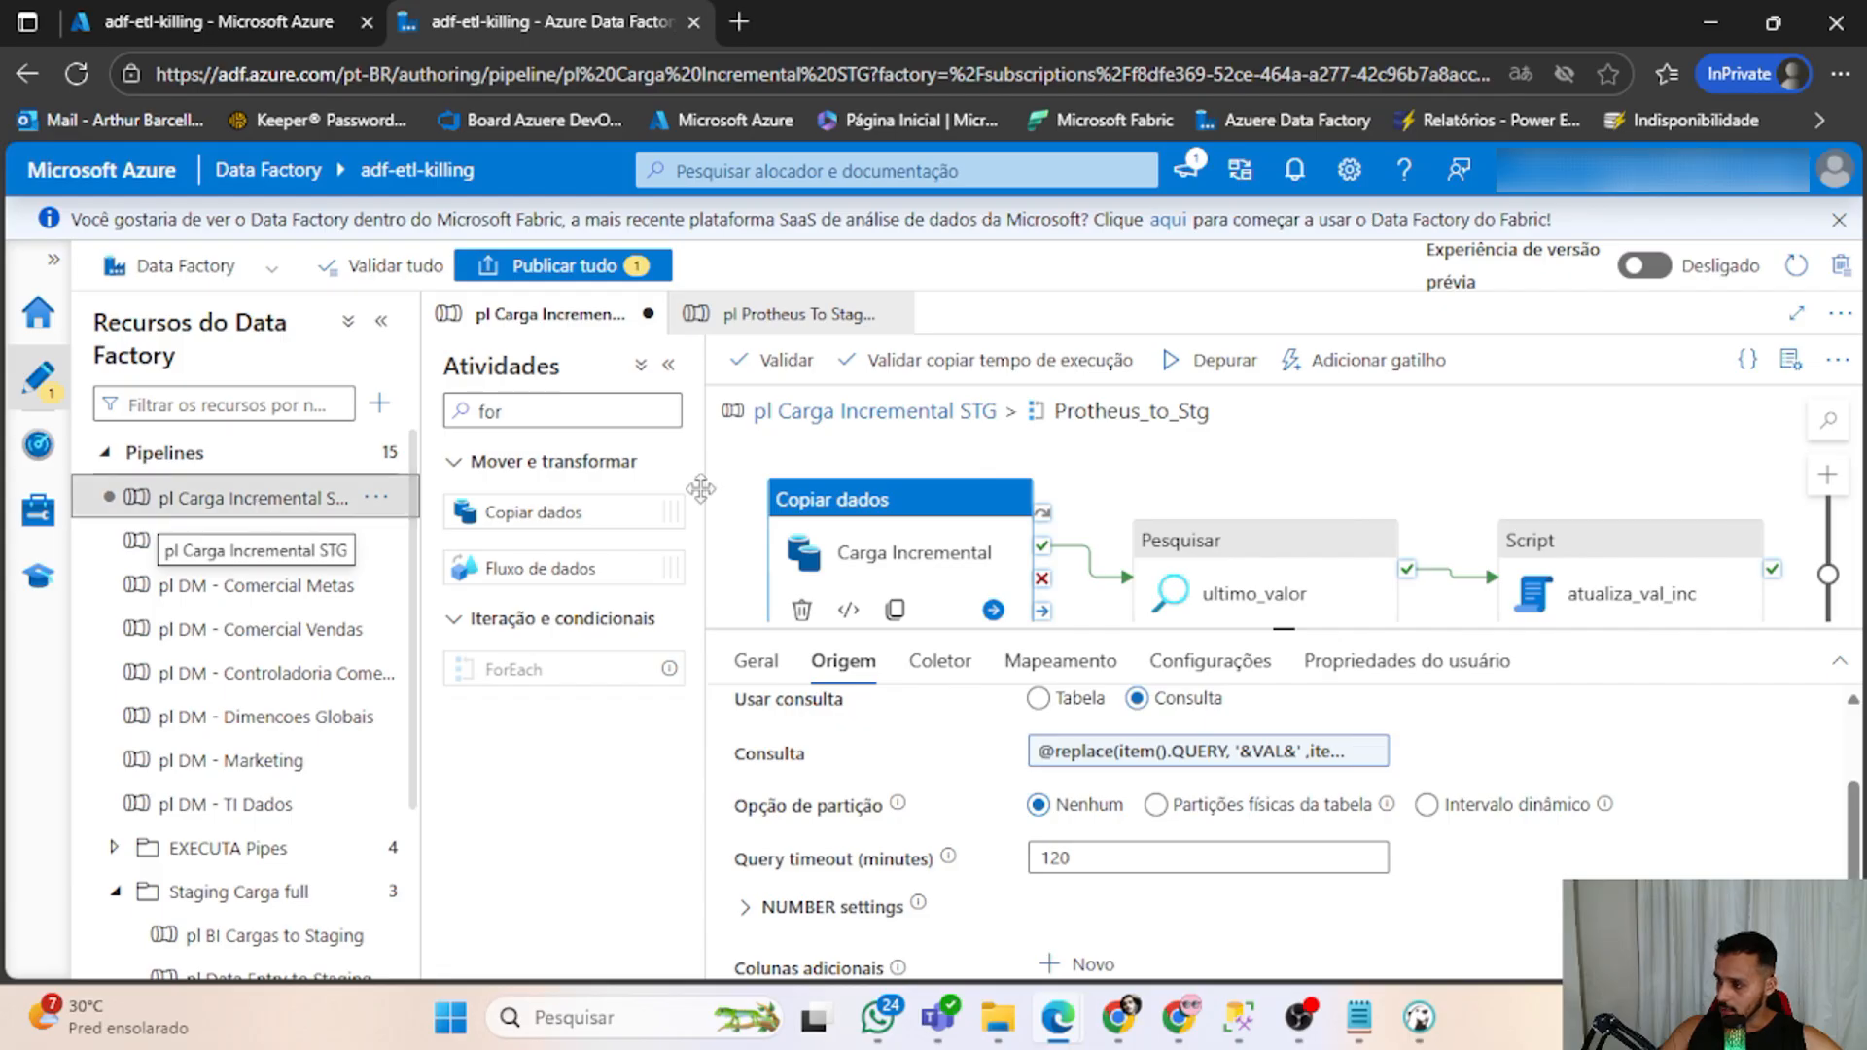
pyautogui.click(876, 412)
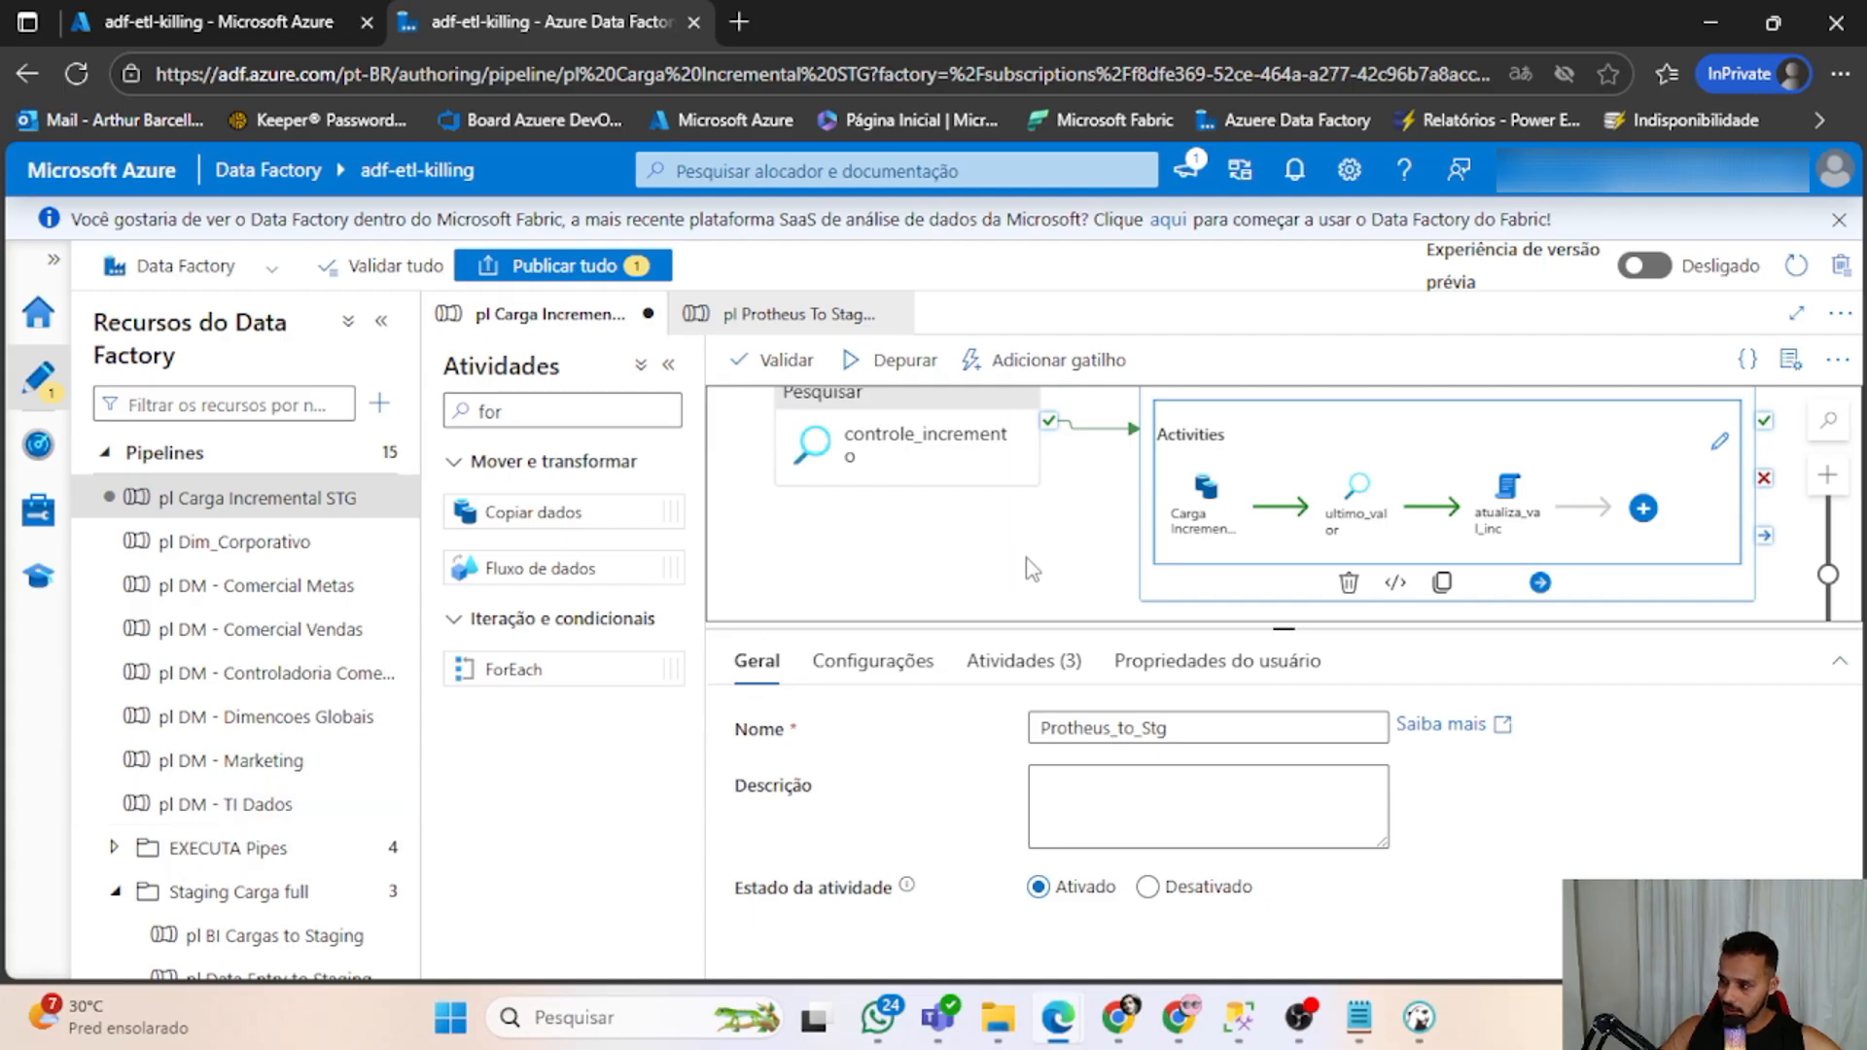
# Open the pl Protheus To Staging pipeline and examine its chain of per-table copy activities from SA1010 onward.
pyautogui.scroll(-2, 330, 831)
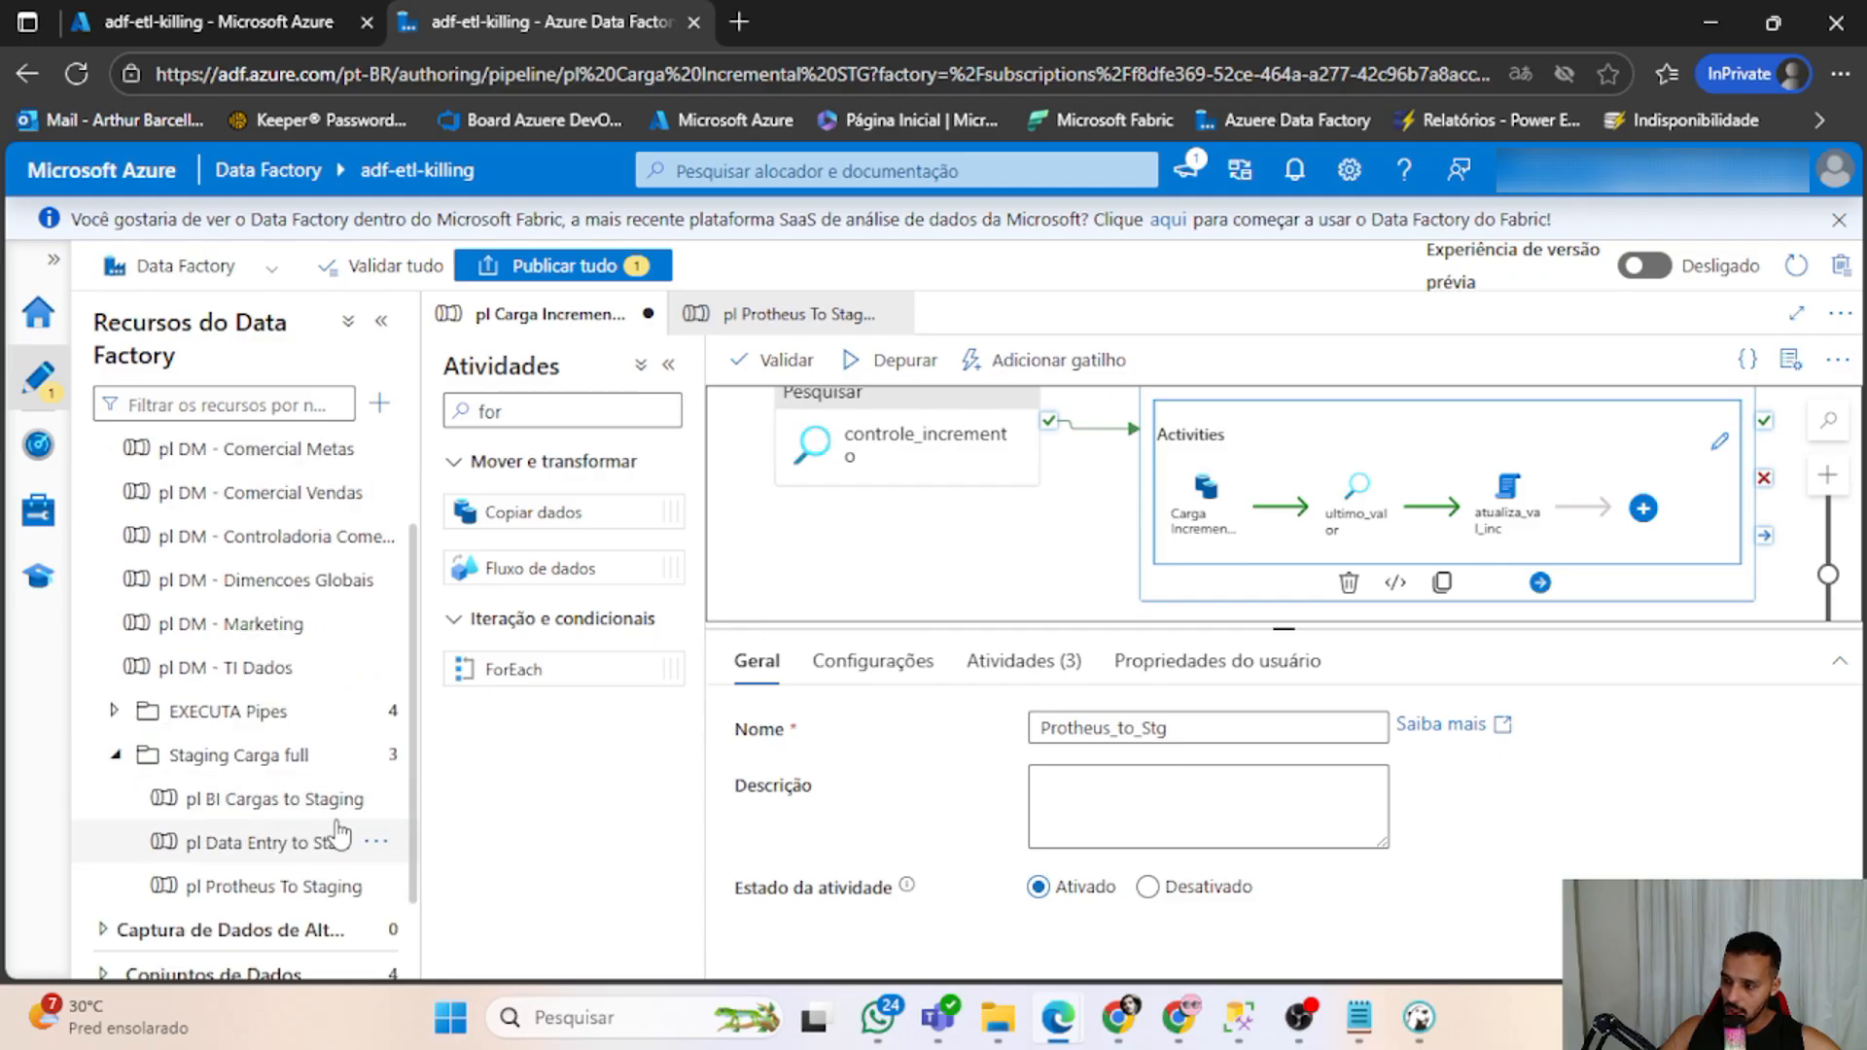
pyautogui.click(257, 889)
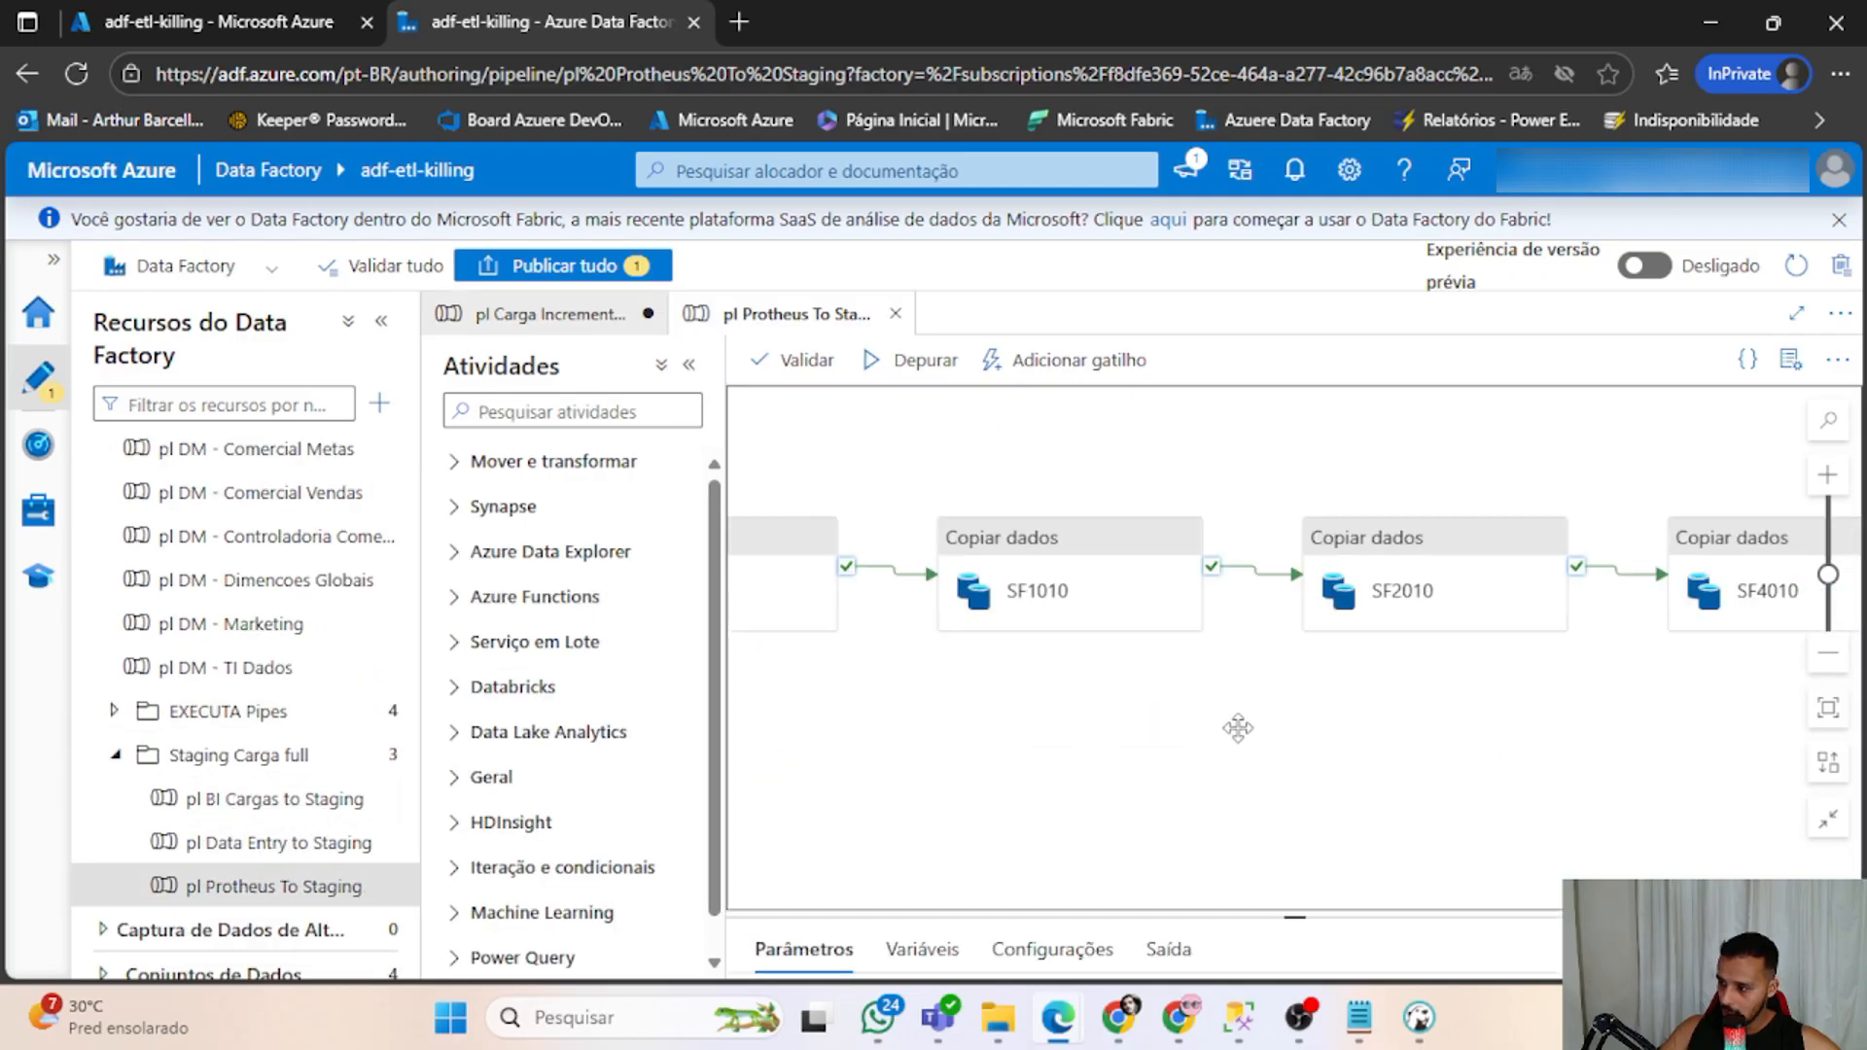
pyautogui.moveTo(835, 694); pyautogui.dragTo(1450, 713)
pyautogui.moveTo(948, 698); pyautogui.dragTo(1526, 700)
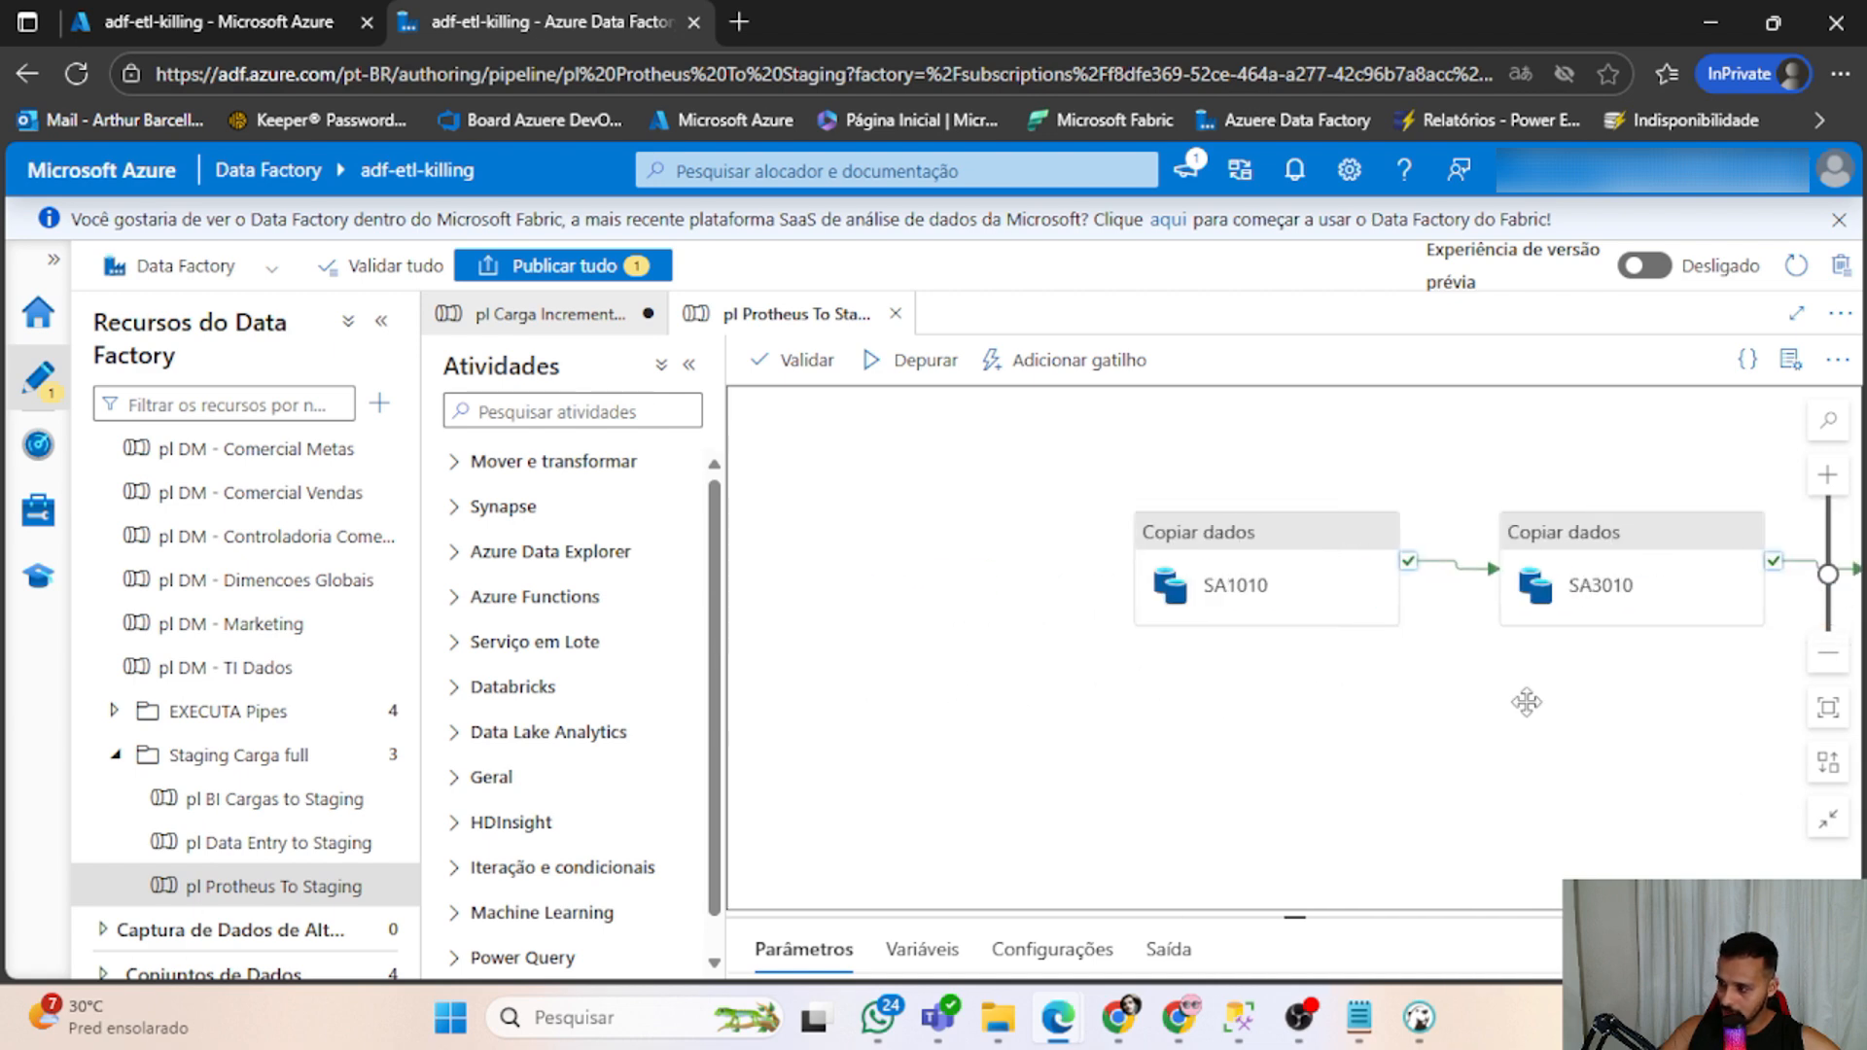
pyautogui.moveTo(1406, 714); pyautogui.dragTo(931, 701)
pyautogui.moveTo(1602, 711); pyautogui.dragTo(1113, 650)
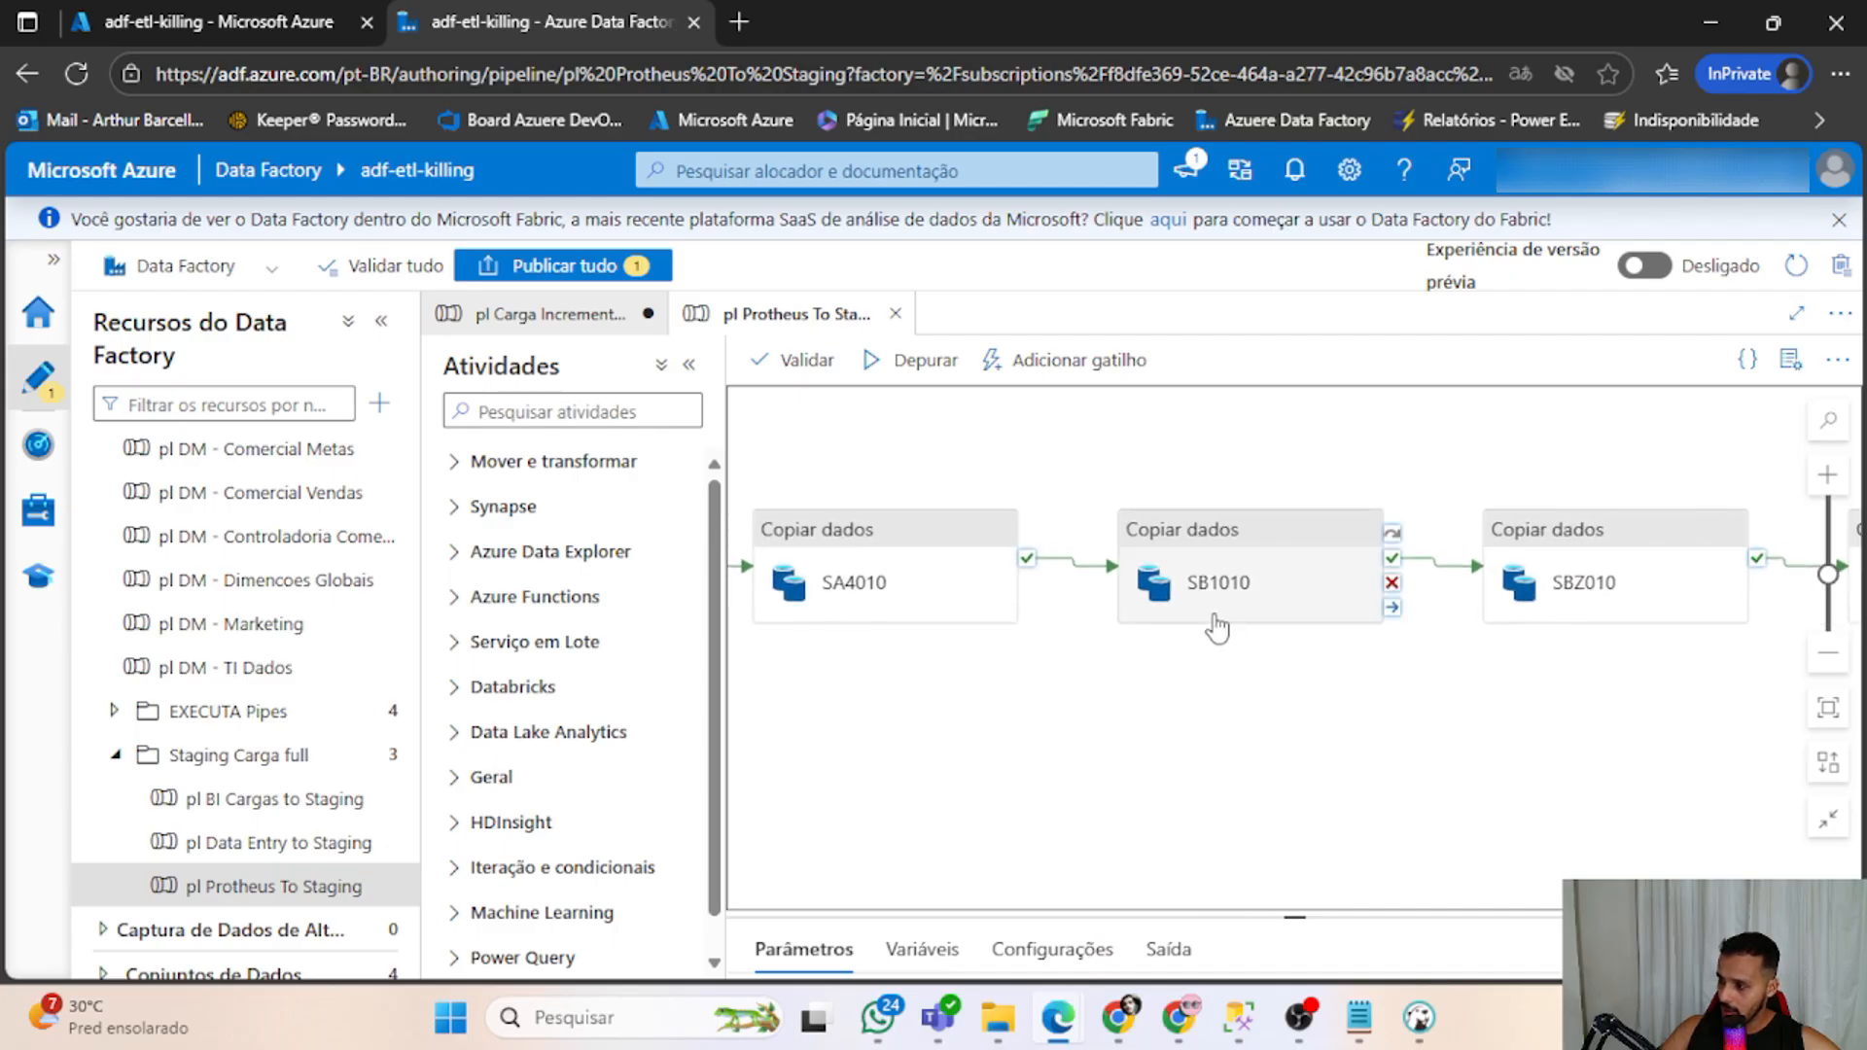
pyautogui.moveTo(1273, 700); pyautogui.dragTo(1161, 716)
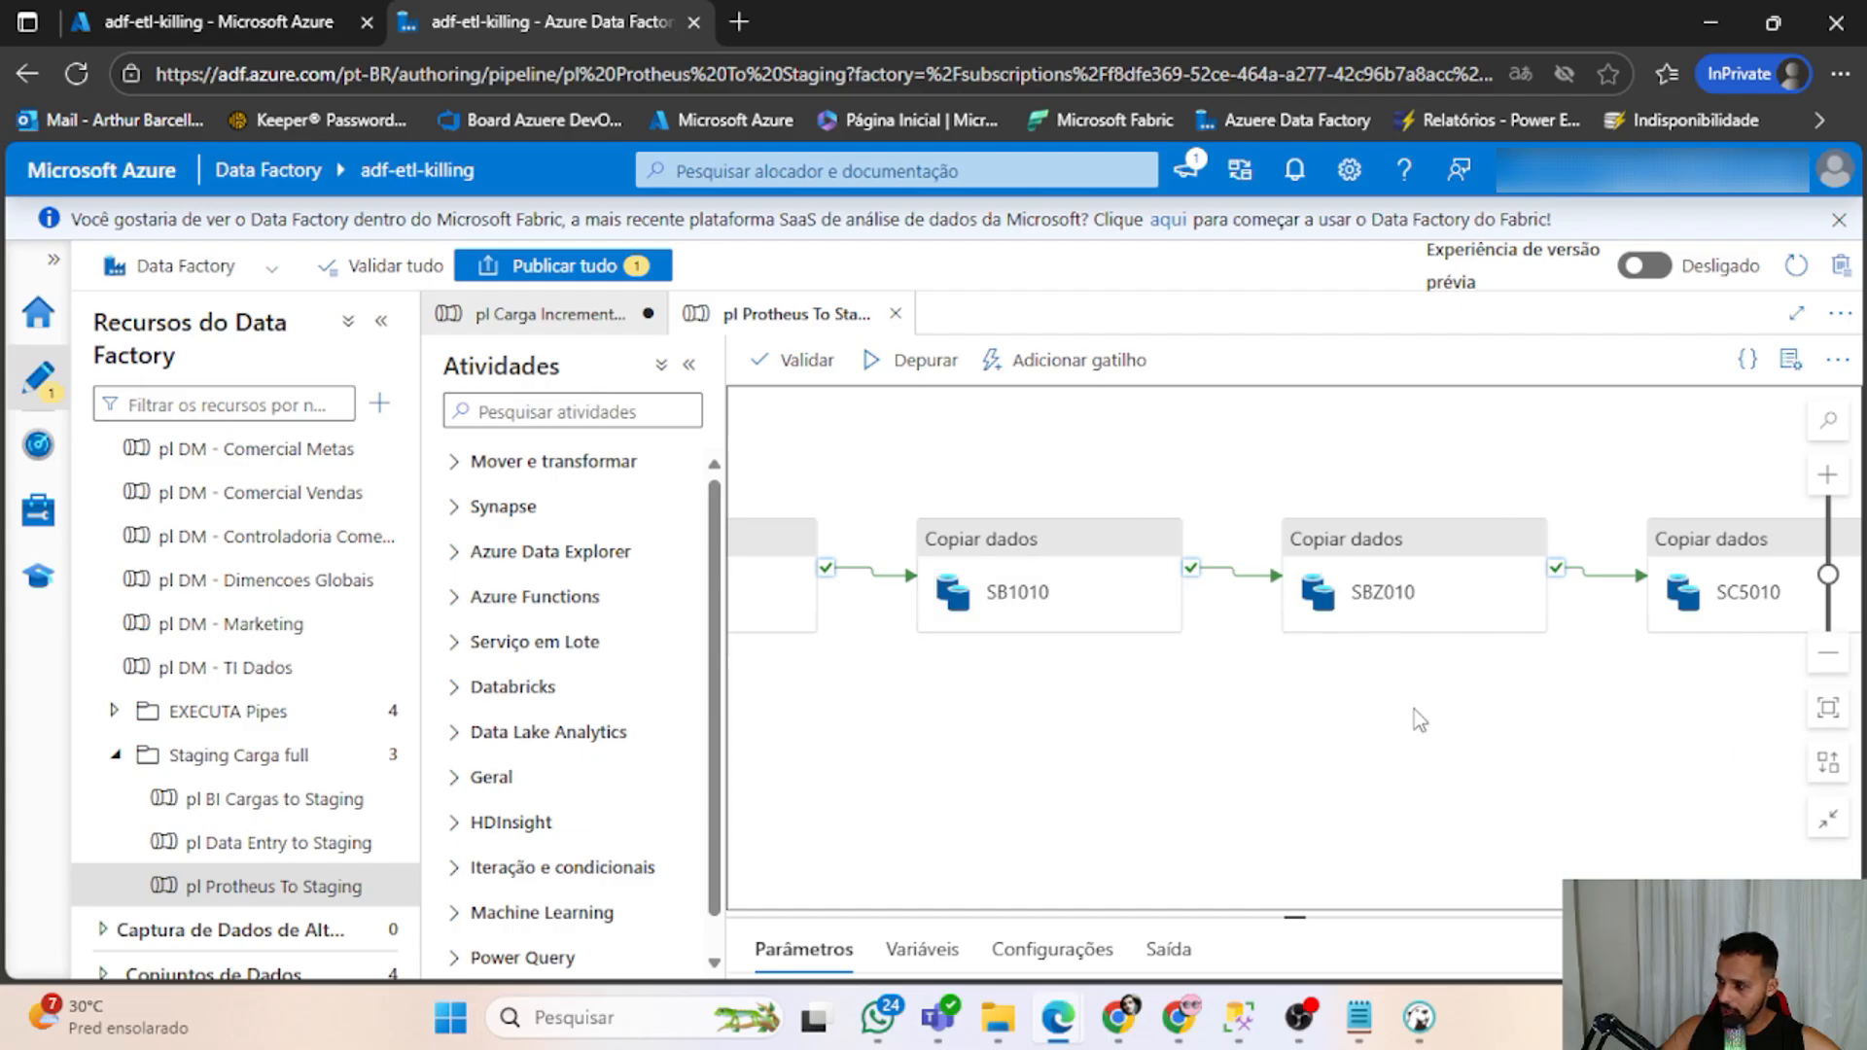
pyautogui.moveTo(1414, 709); pyautogui.dragTo(1207, 726)
pyautogui.moveTo(1497, 717); pyautogui.dragTo(1033, 709)
pyautogui.moveTo(1234, 692); pyautogui.dragTo(1007, 702)
pyautogui.moveTo(1406, 694); pyautogui.dragTo(1051, 696)
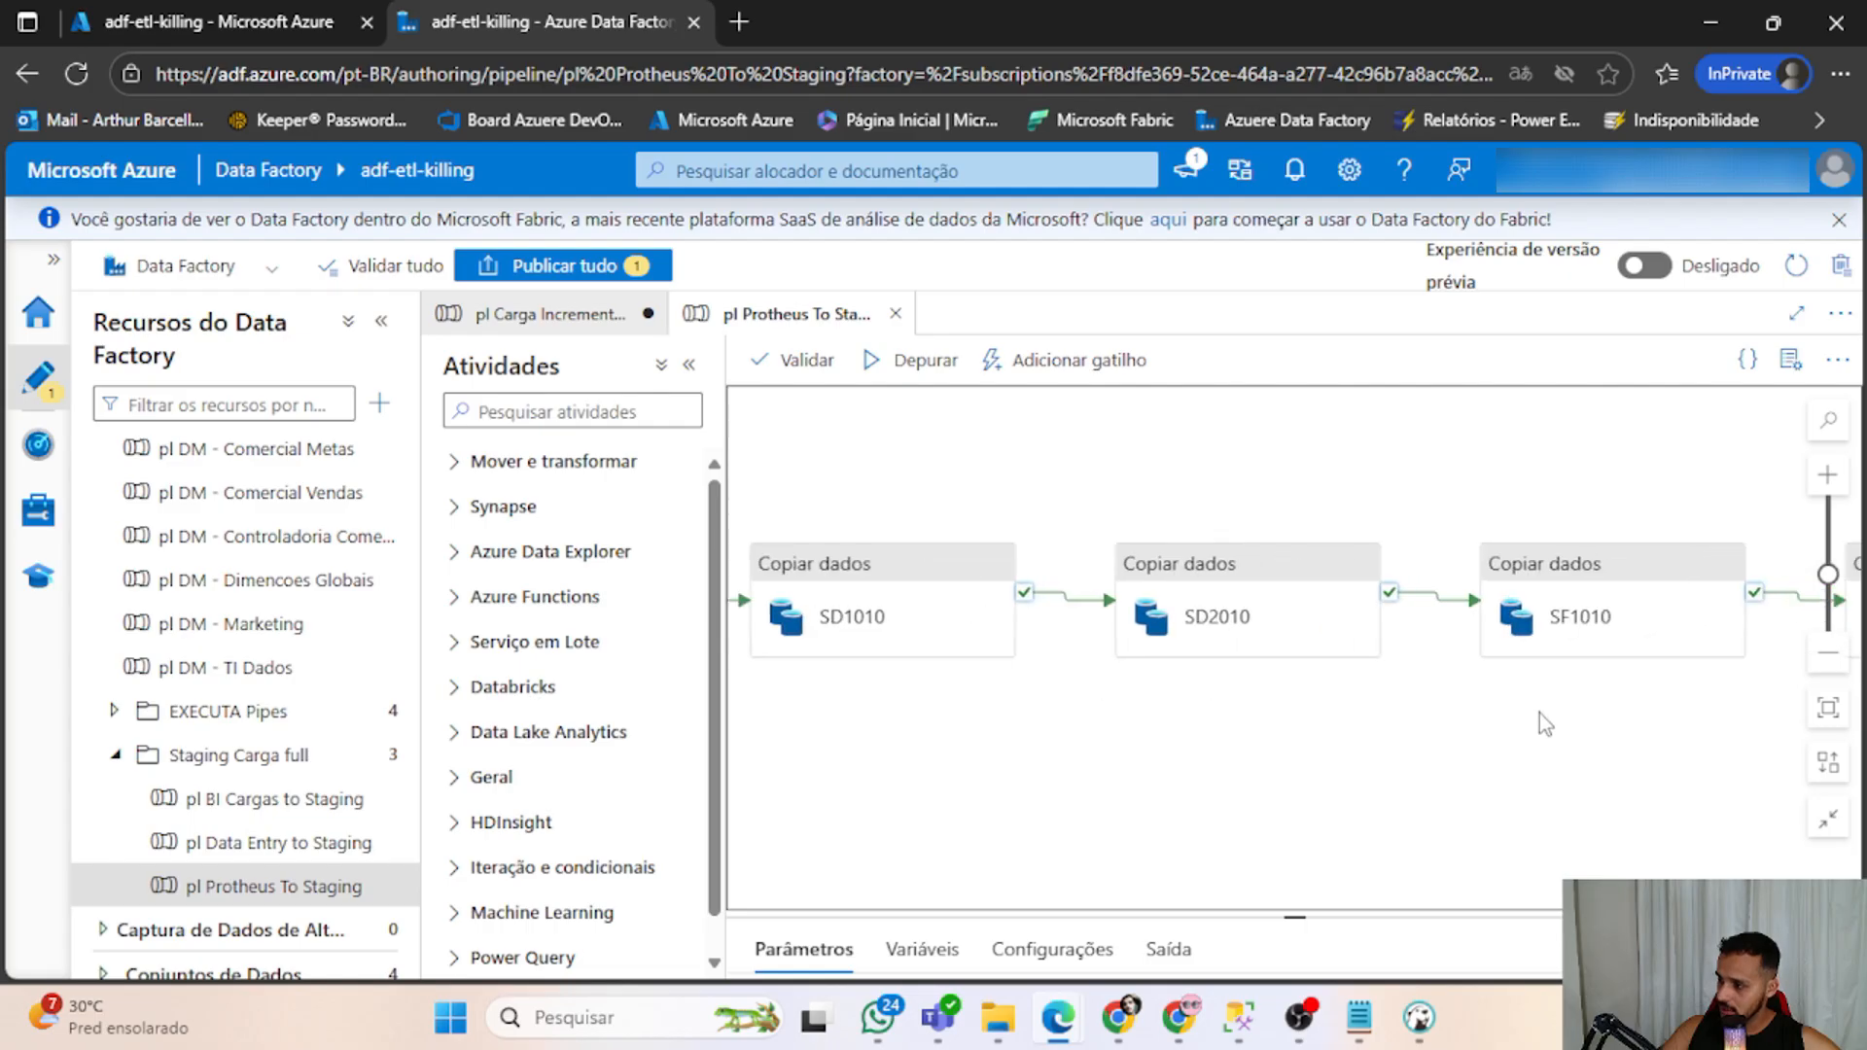
pyautogui.moveTo(1546, 724); pyautogui.dragTo(1159, 707)
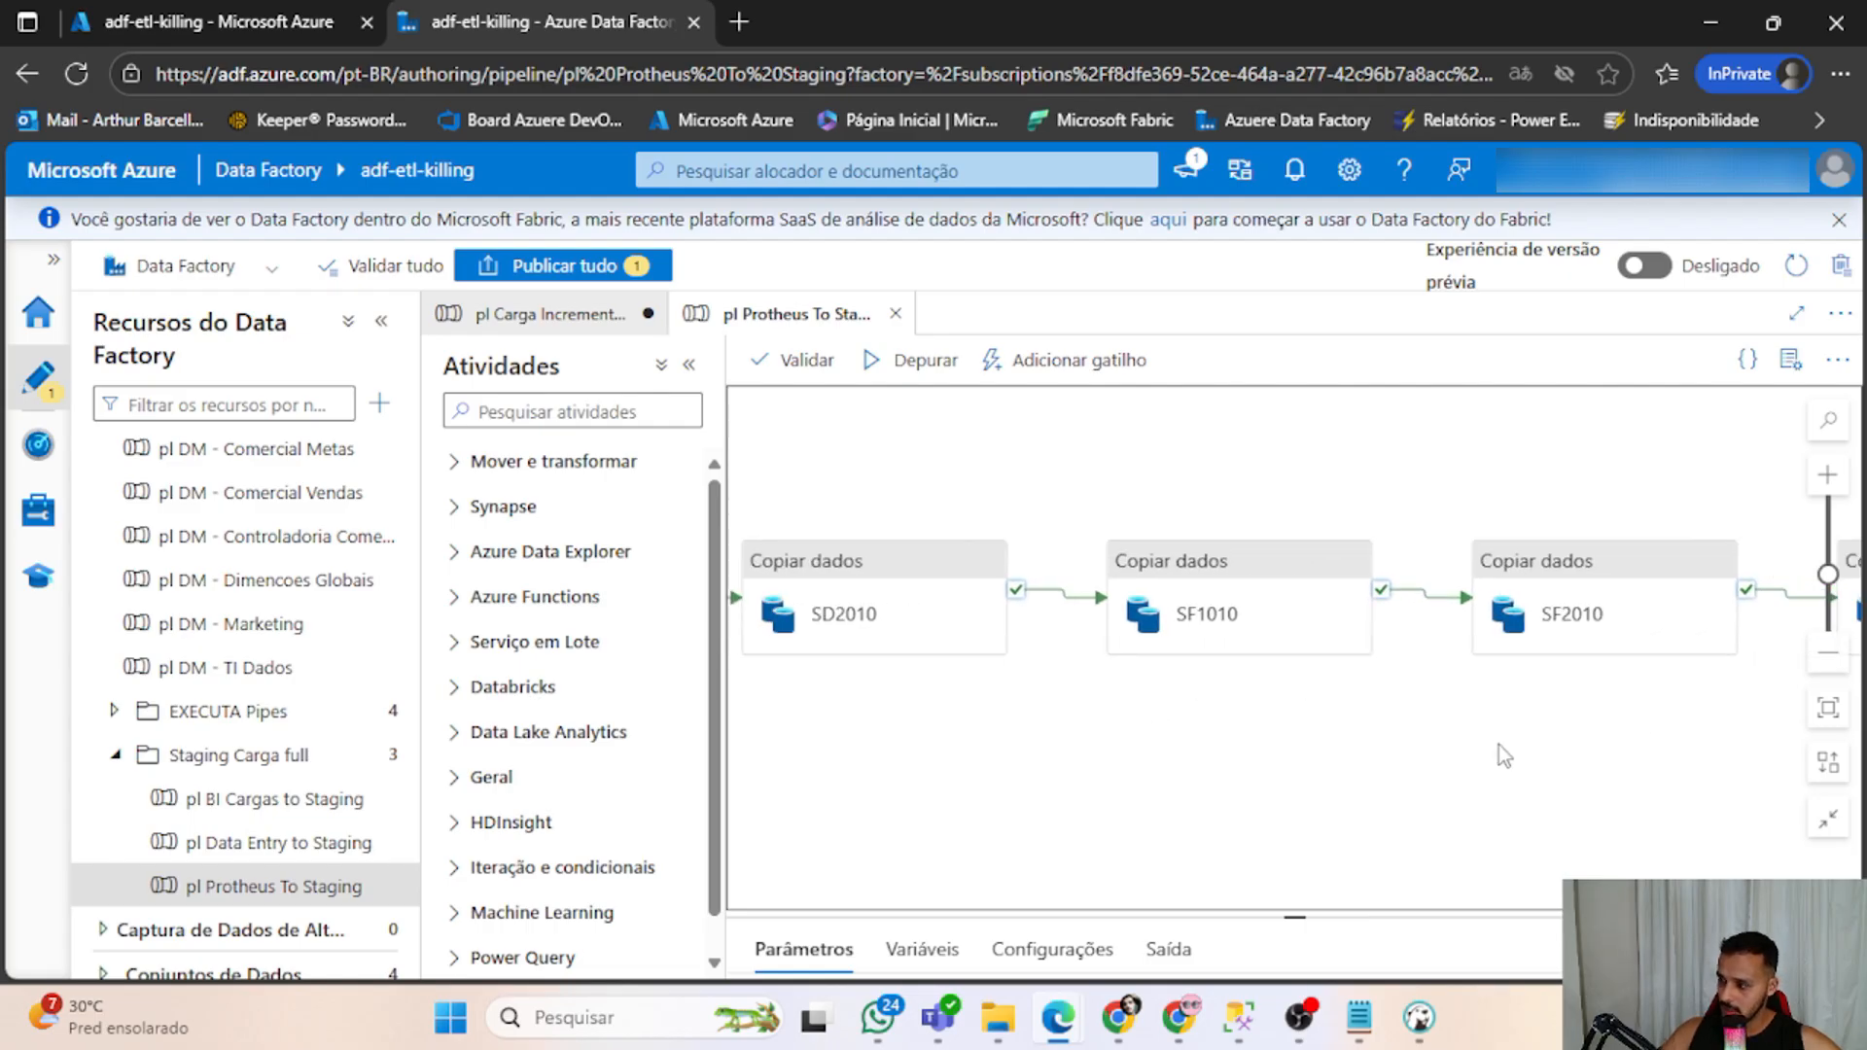
pyautogui.moveTo(1500, 749); pyautogui.dragTo(1242, 716)
pyautogui.moveTo(1631, 709); pyautogui.dragTo(1099, 705)
pyautogui.moveTo(1601, 699); pyautogui.dragTo(1131, 687)
pyautogui.moveTo(816, 731); pyautogui.dragTo(1649, 747)
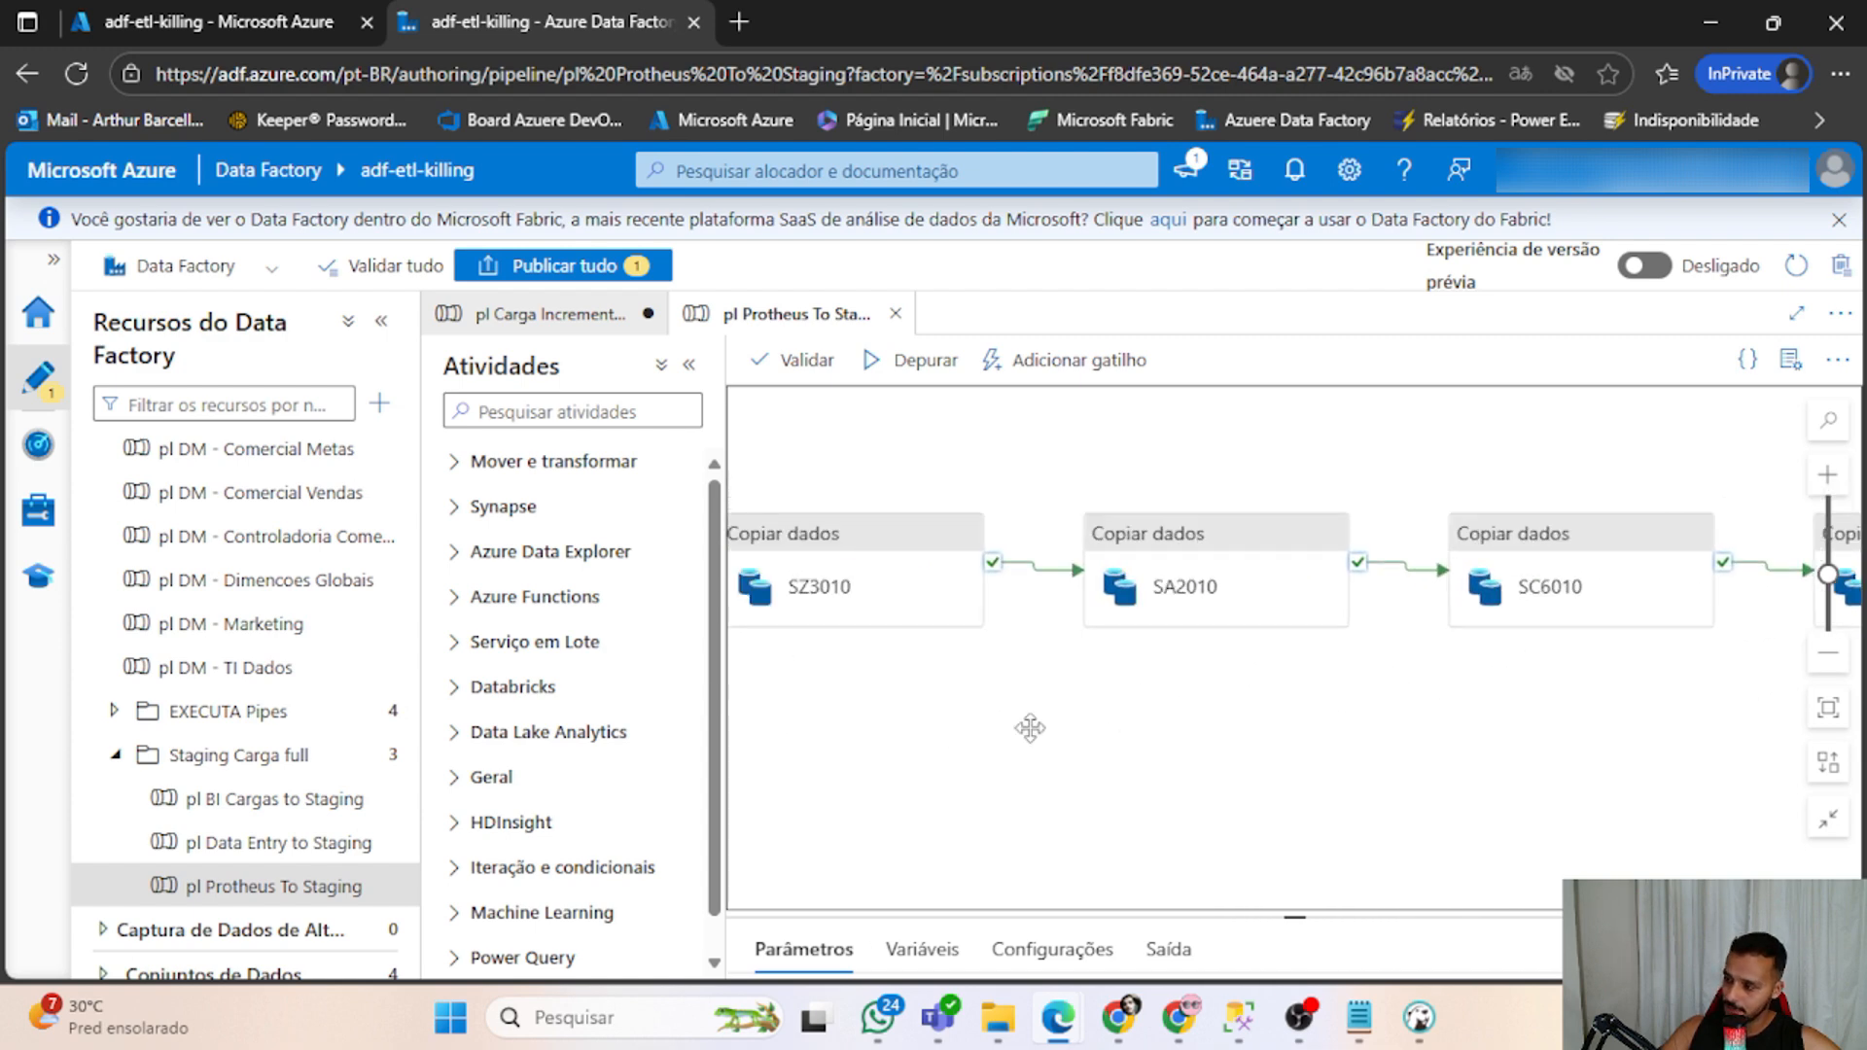
pyautogui.moveTo(1030, 726); pyautogui.dragTo(1610, 743)
pyautogui.moveTo(1031, 725); pyautogui.dragTo(1653, 733)
pyautogui.moveTo(828, 727); pyautogui.dragTo(1242, 725)
pyautogui.hscroll(-10, 1143, 739)
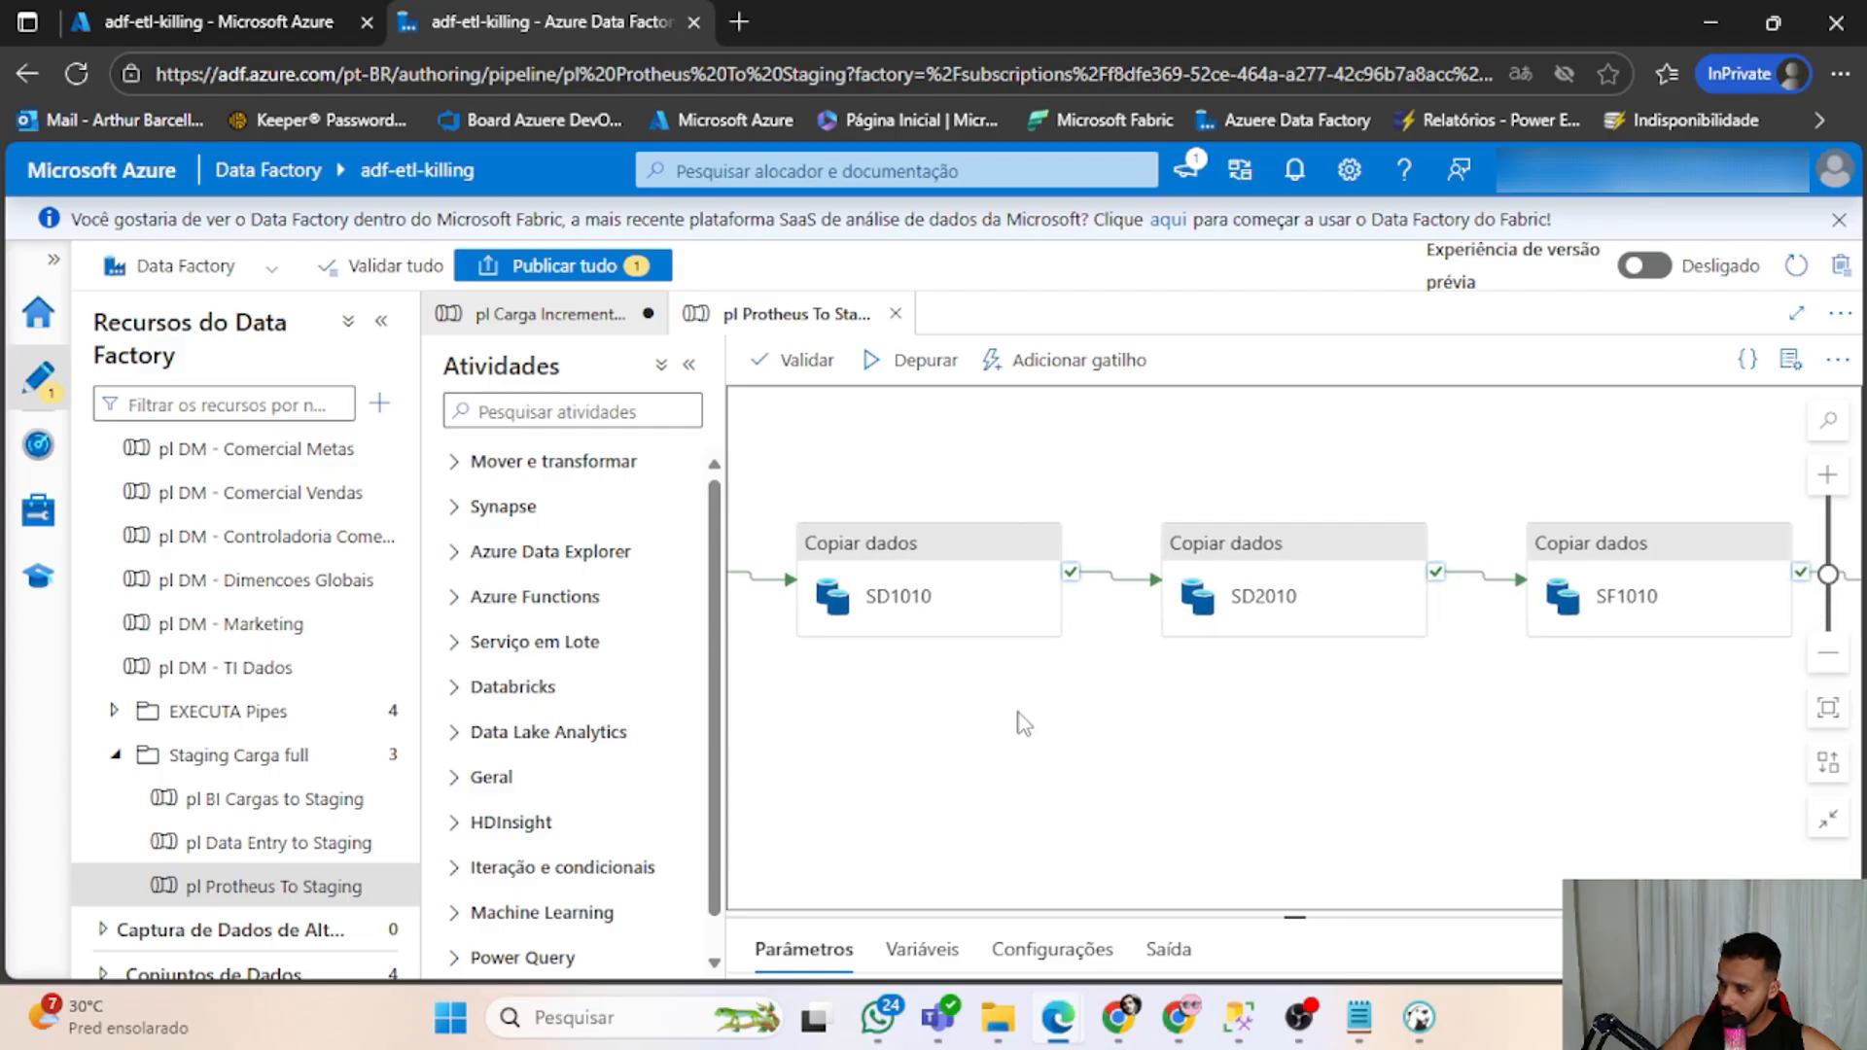
# Reopen pl Carga Incremental STG and enlarge the canvas to examine the controle_incremento lookup and the Protheus_to_Stg ForEach.
pyautogui.scroll(3, 272, 695)
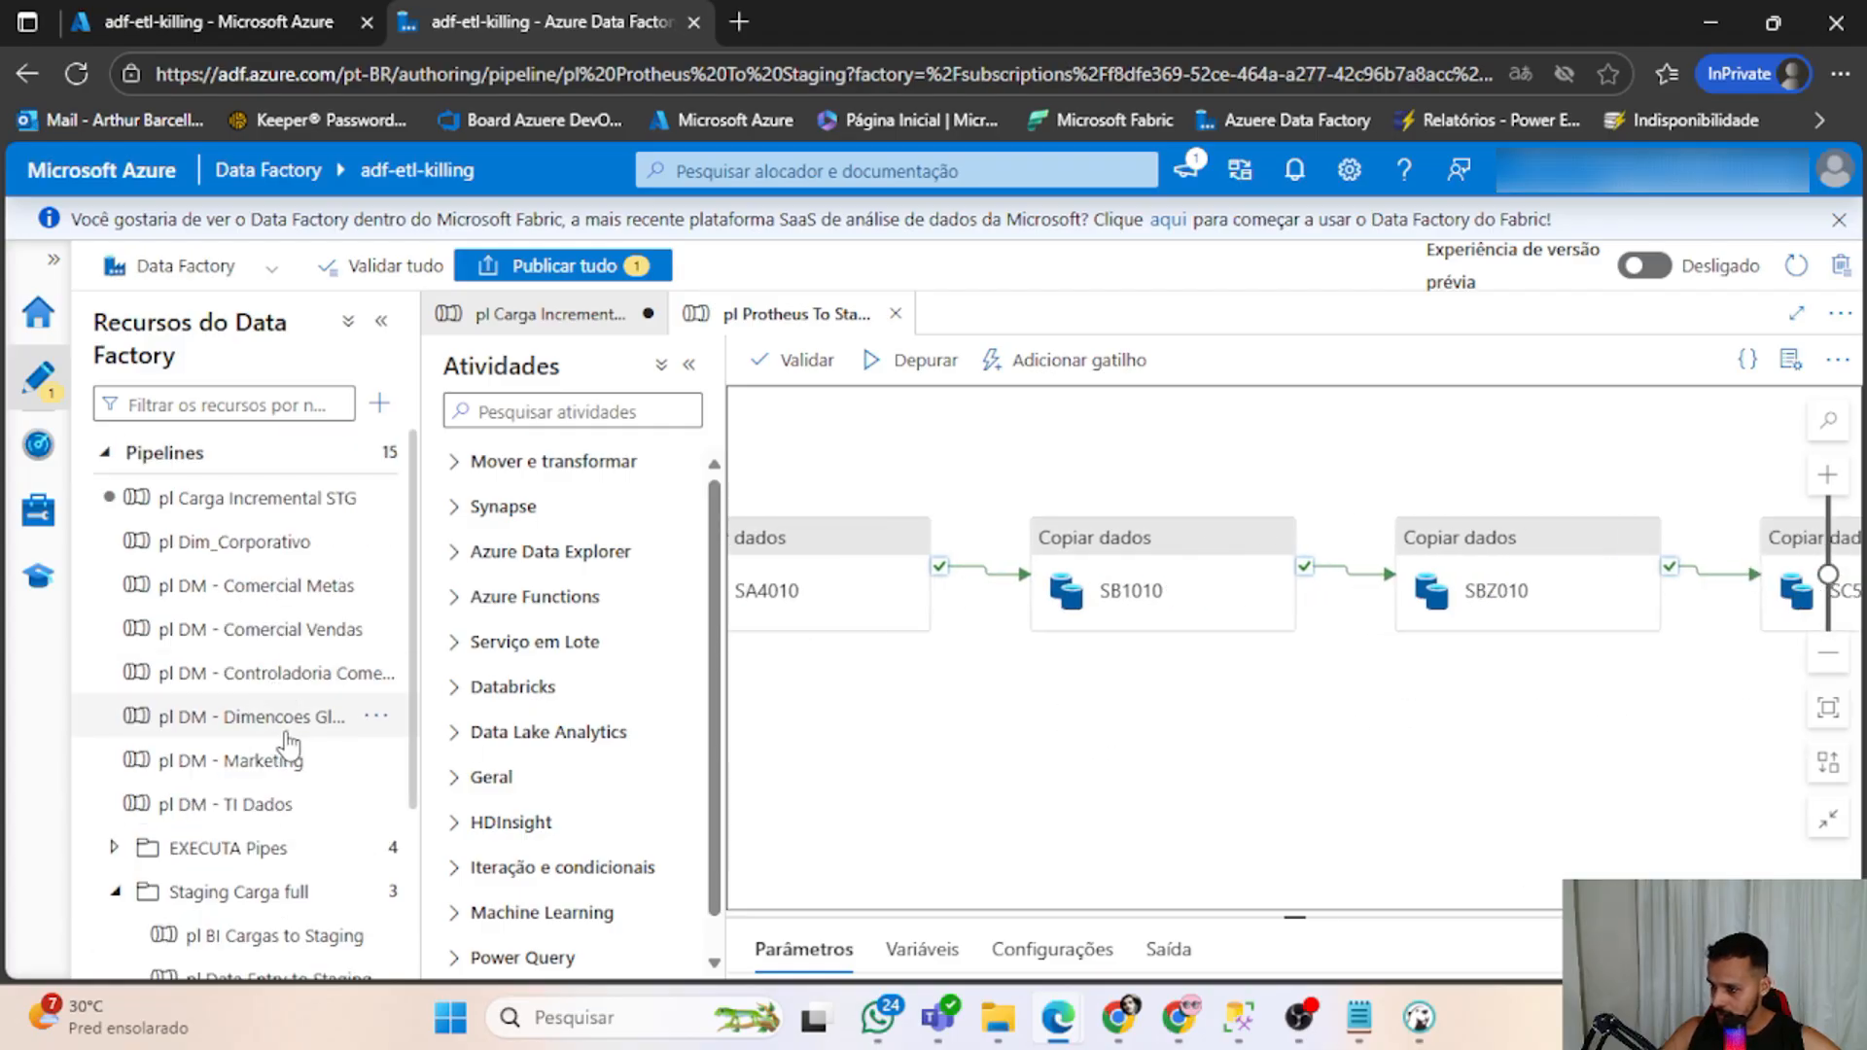
pyautogui.scroll(-3, 156, 797)
pyautogui.scroll(3, 122, 854)
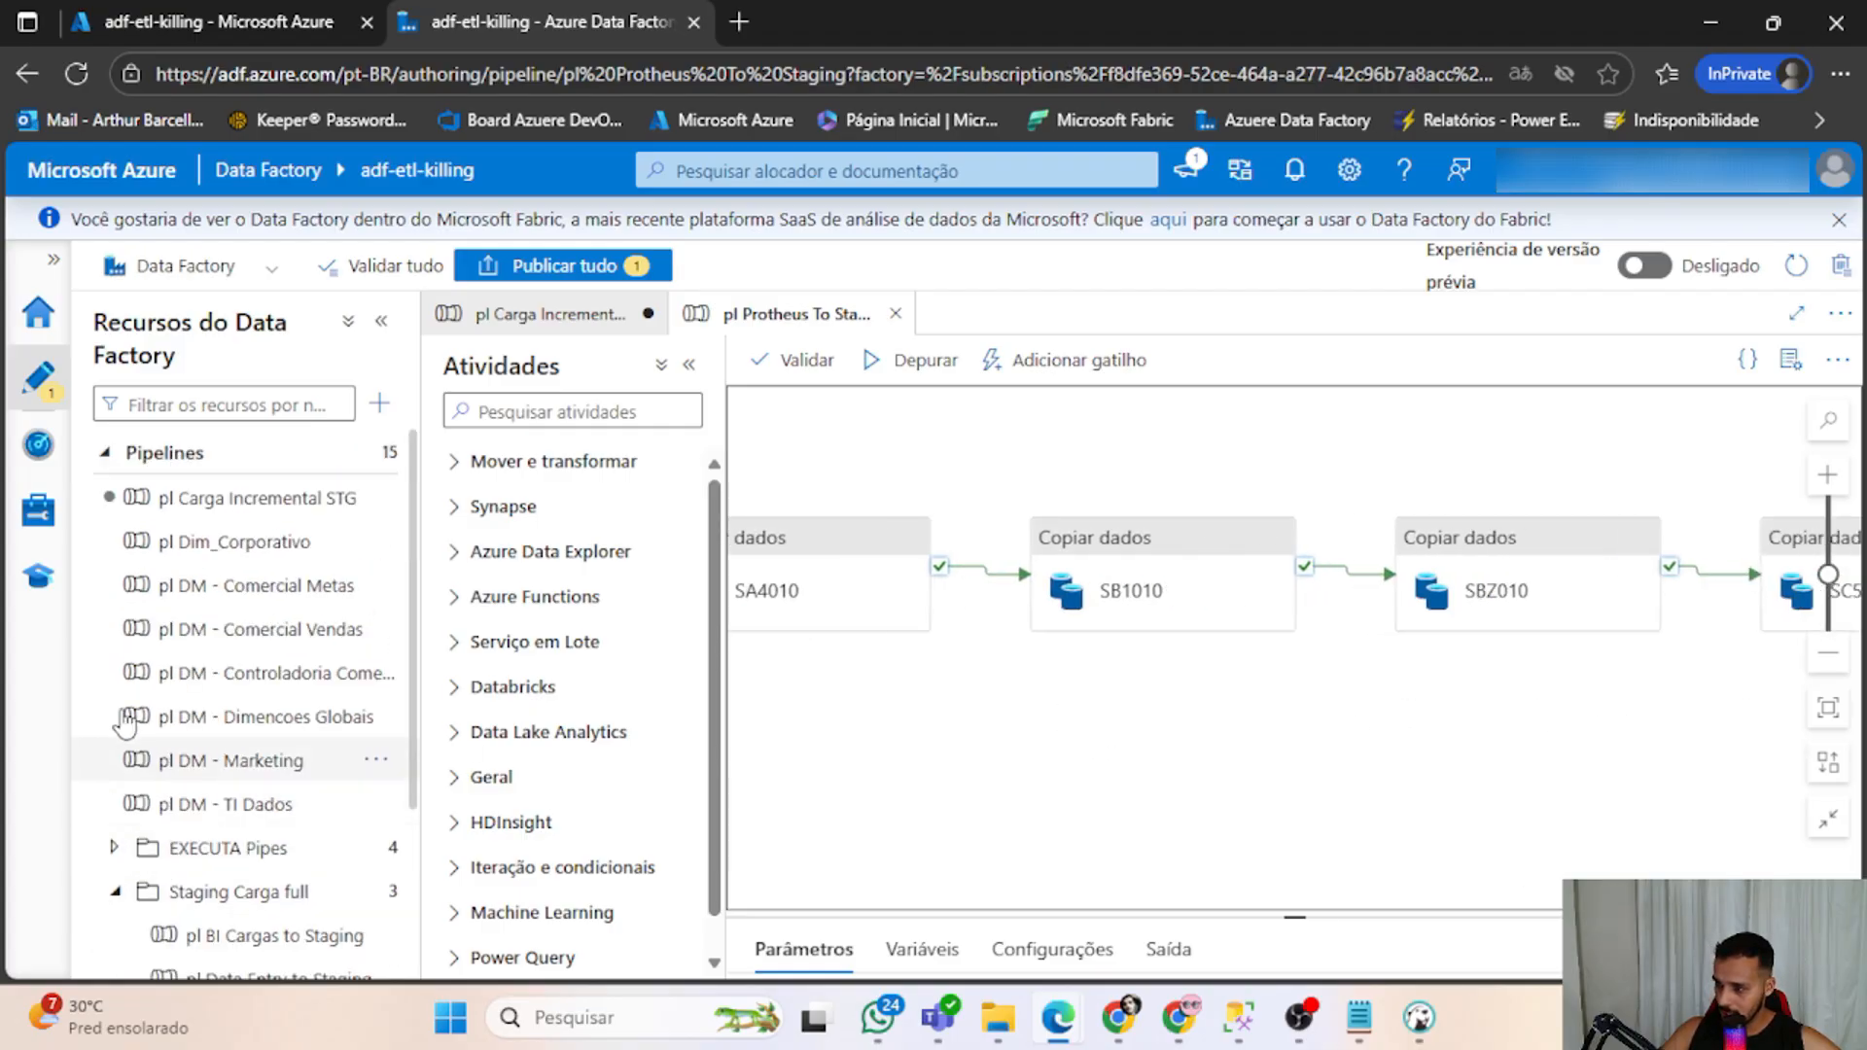
pyautogui.click(282, 507)
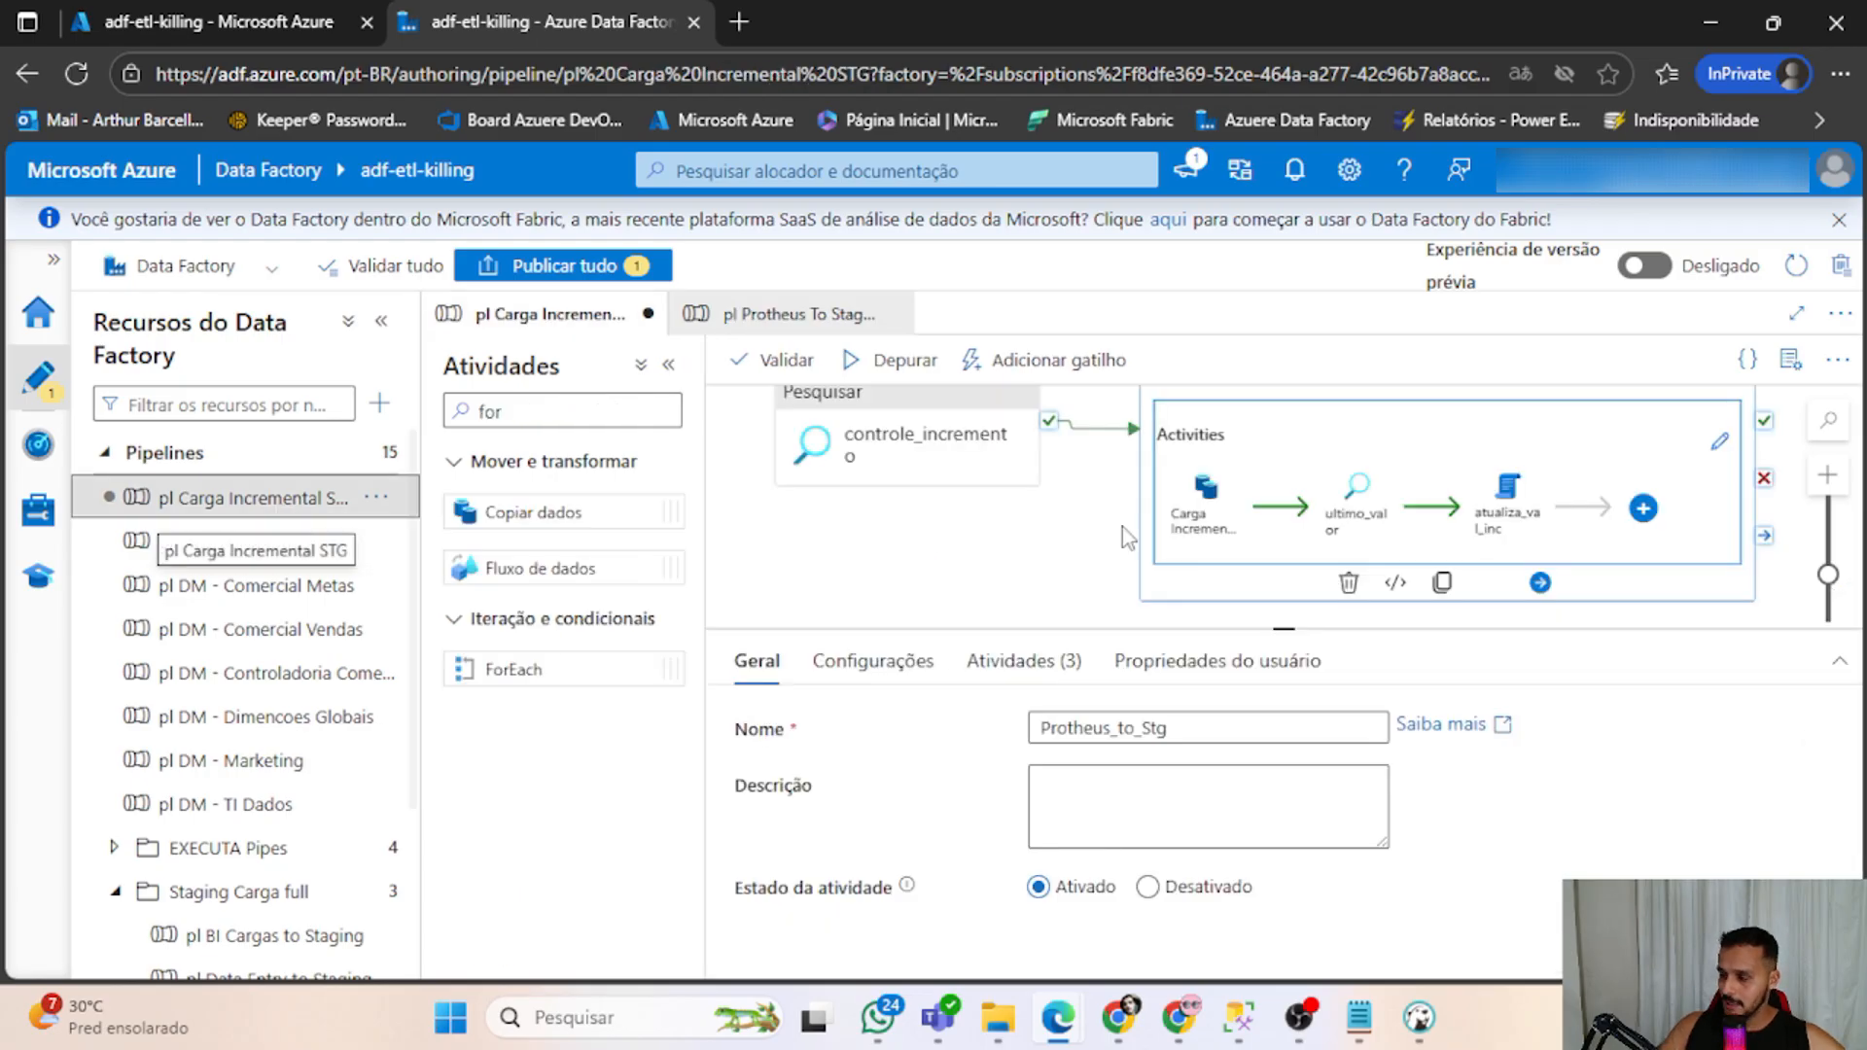
pyautogui.click(1062, 537)
pyautogui.scroll(2, 1070, 544)
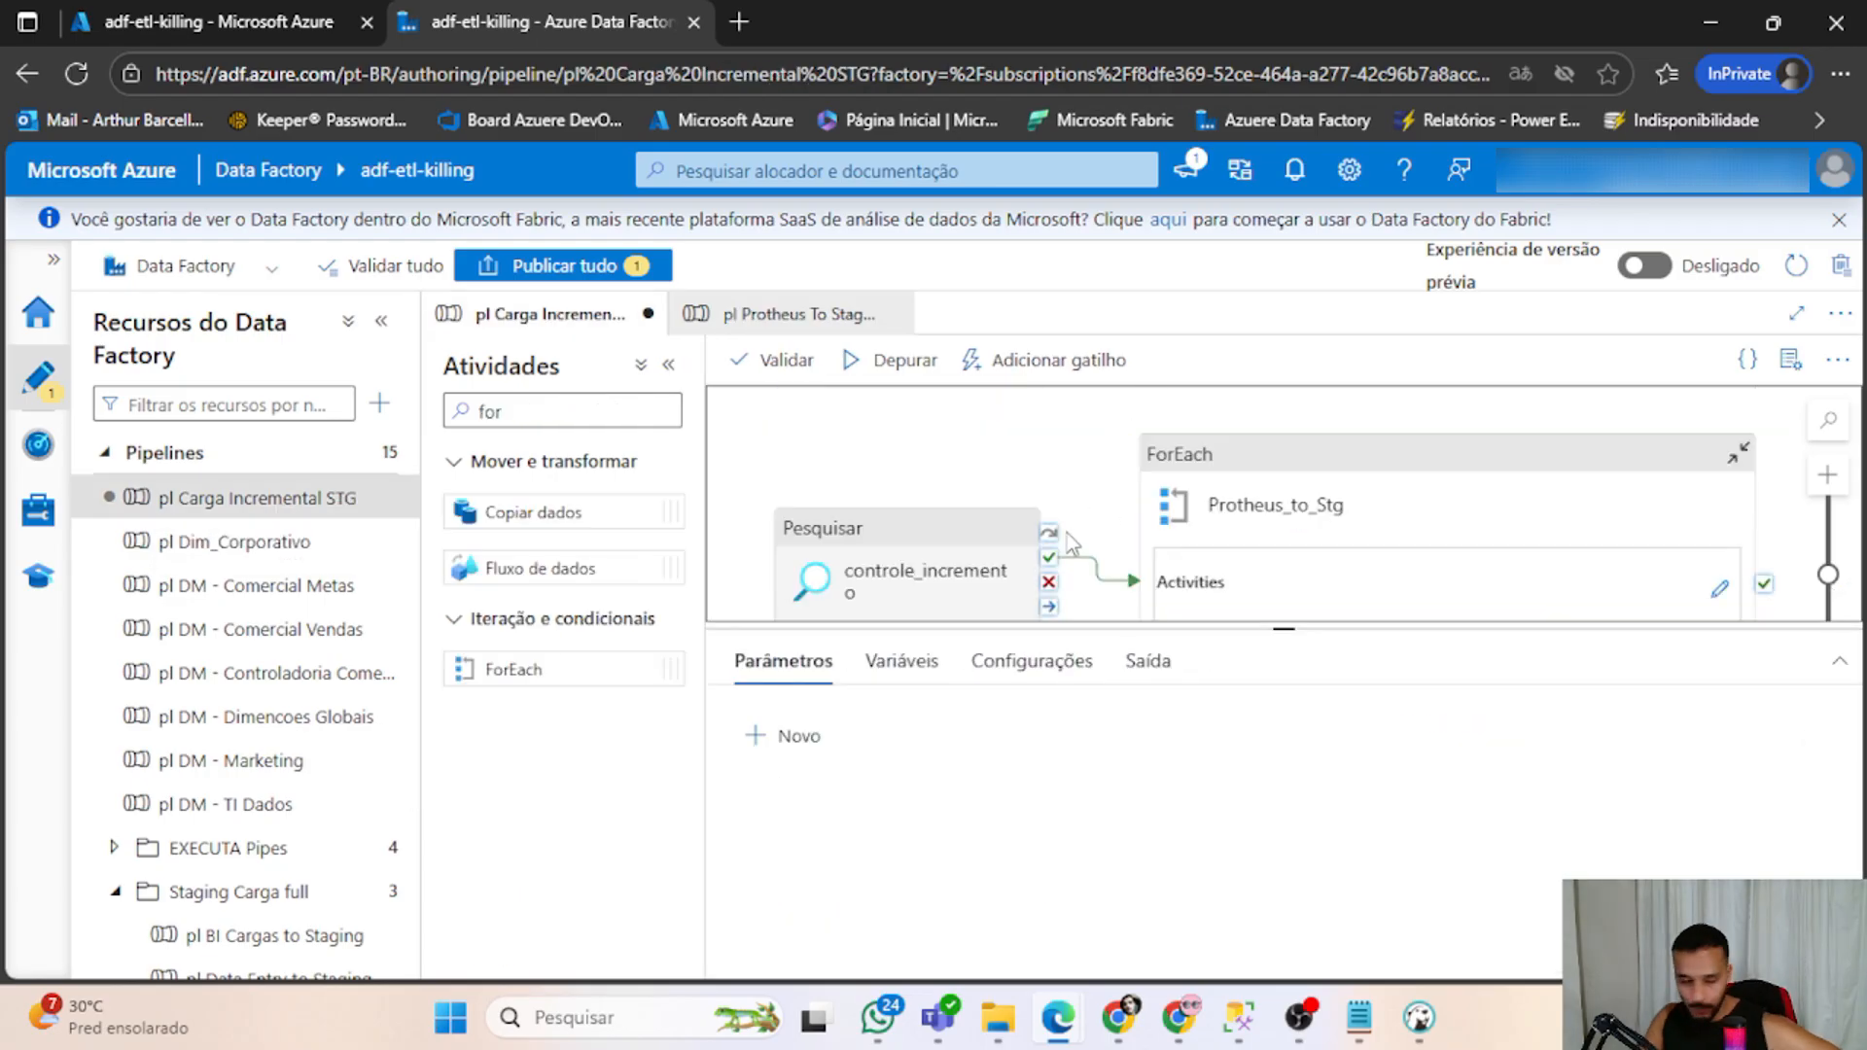
pyautogui.scroll(-2, 1066, 532)
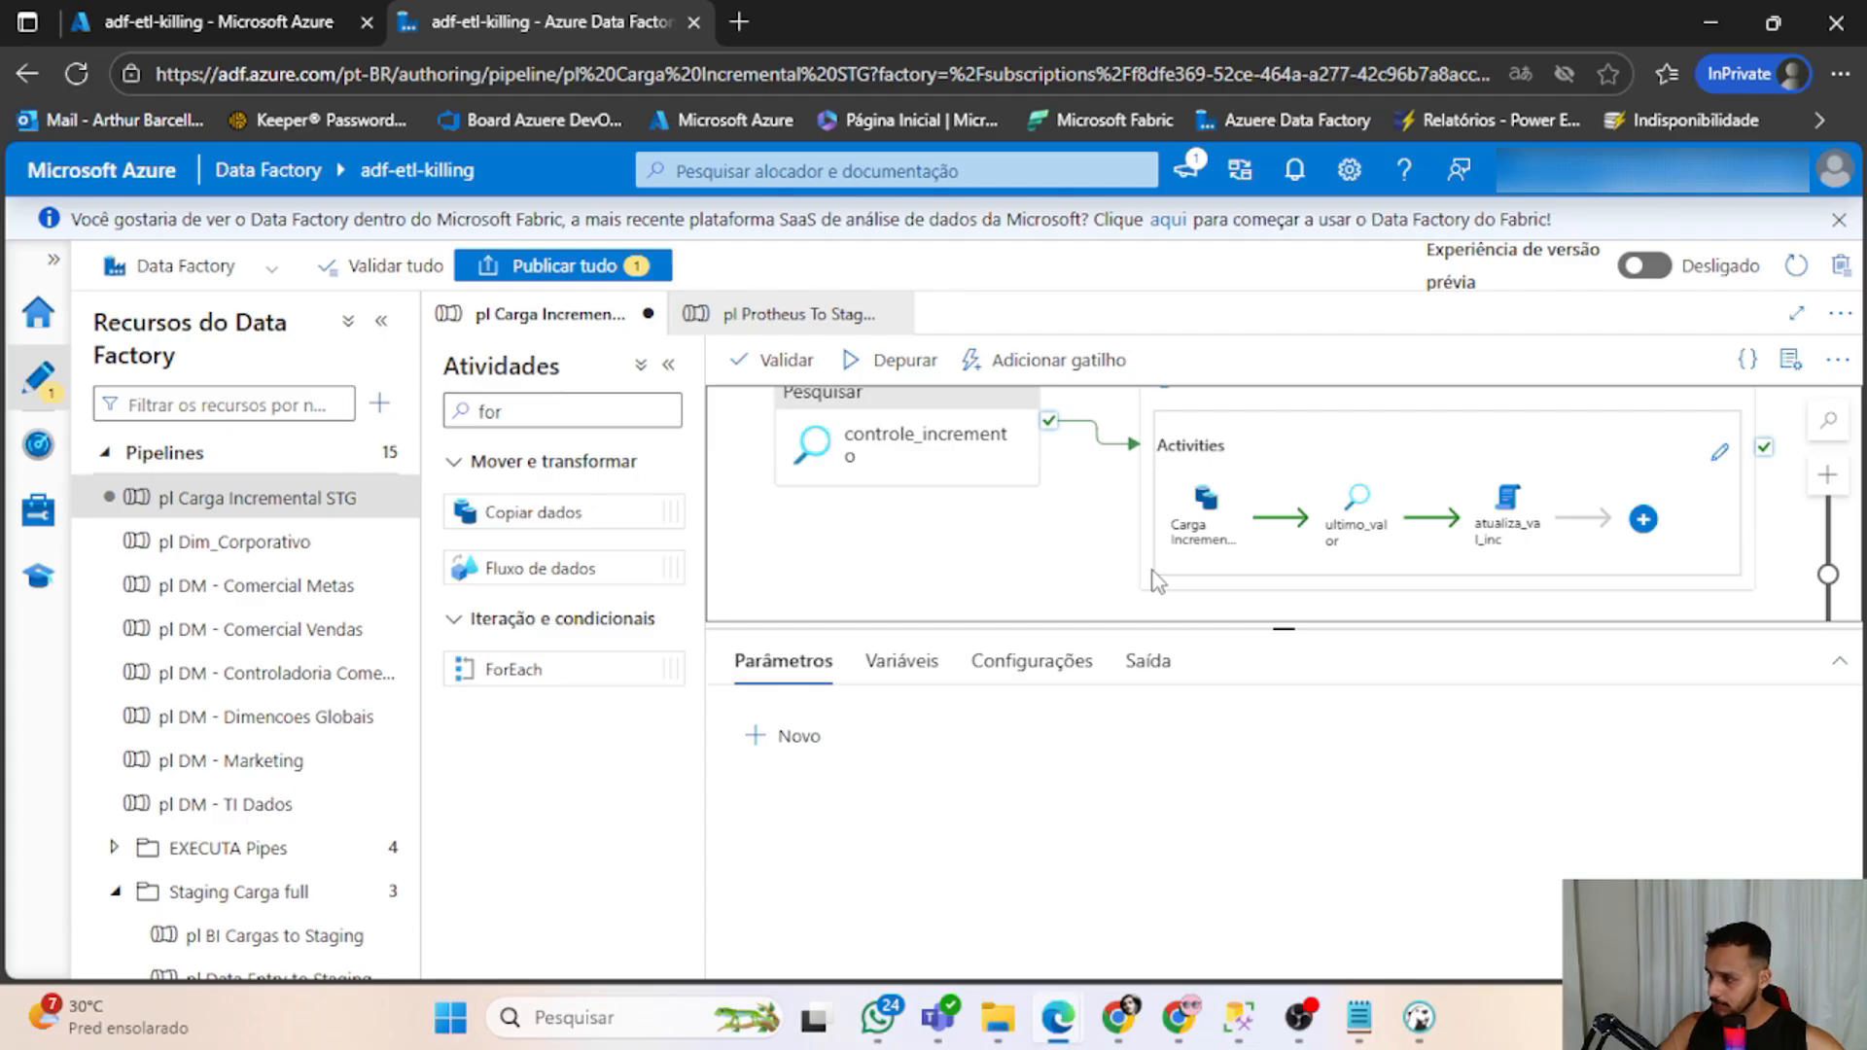
pyautogui.moveTo(1283, 627); pyautogui.dragTo(1282, 761)
pyautogui.scroll(2, 1046, 632)
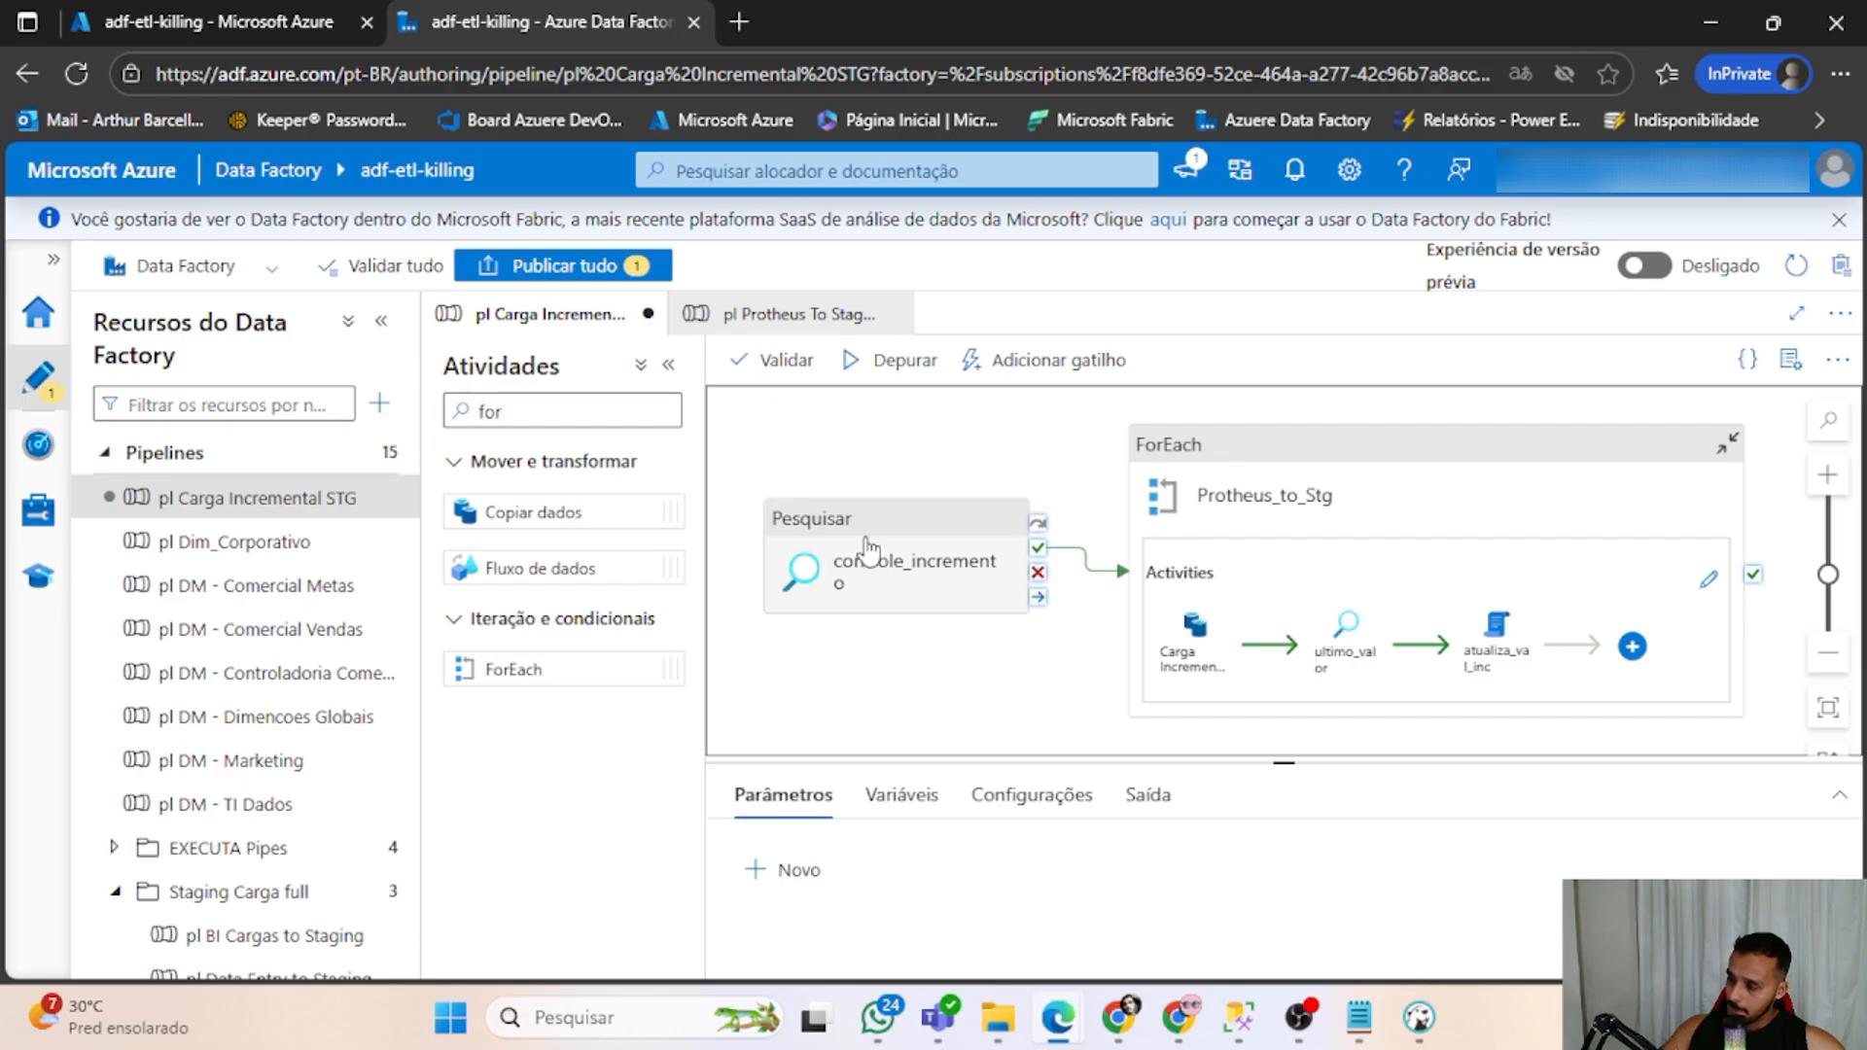
# Open the settings of the controle_incremento lookup and check its source dataset and table parameter.
pyautogui.click(305, 509)
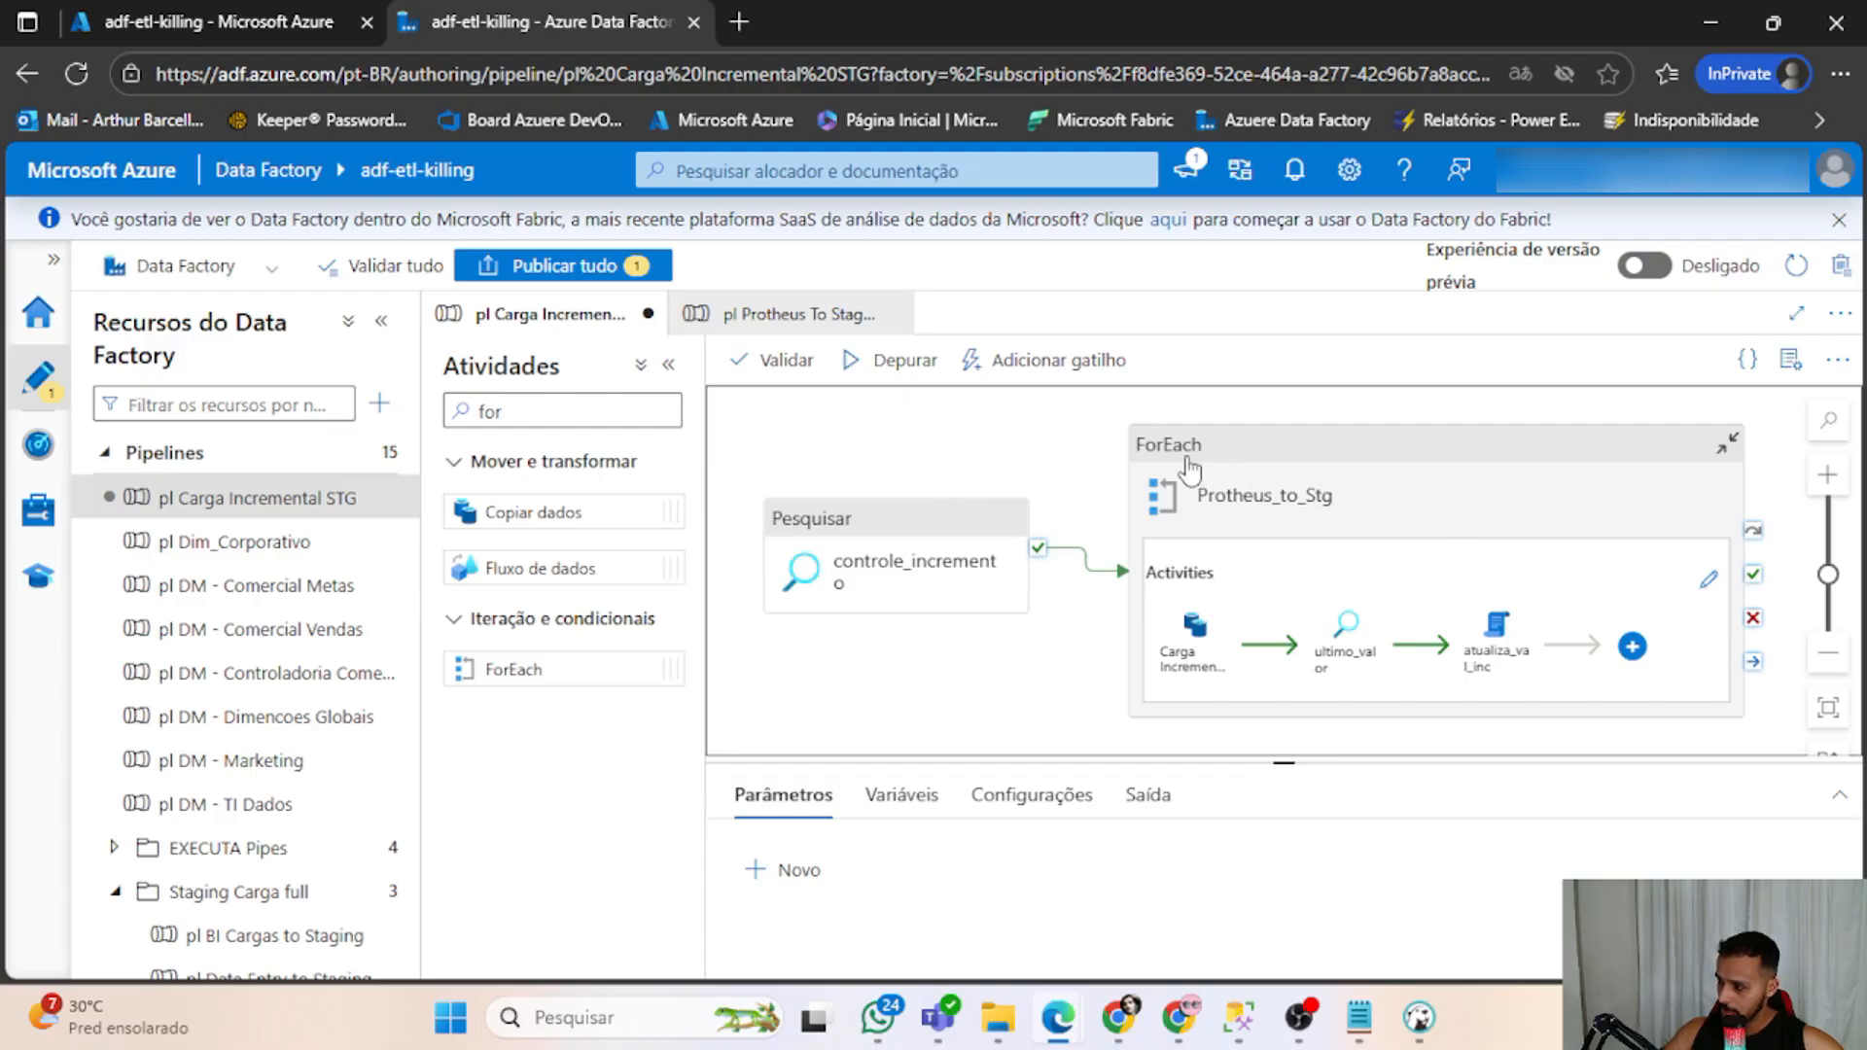
pyautogui.click(866, 530)
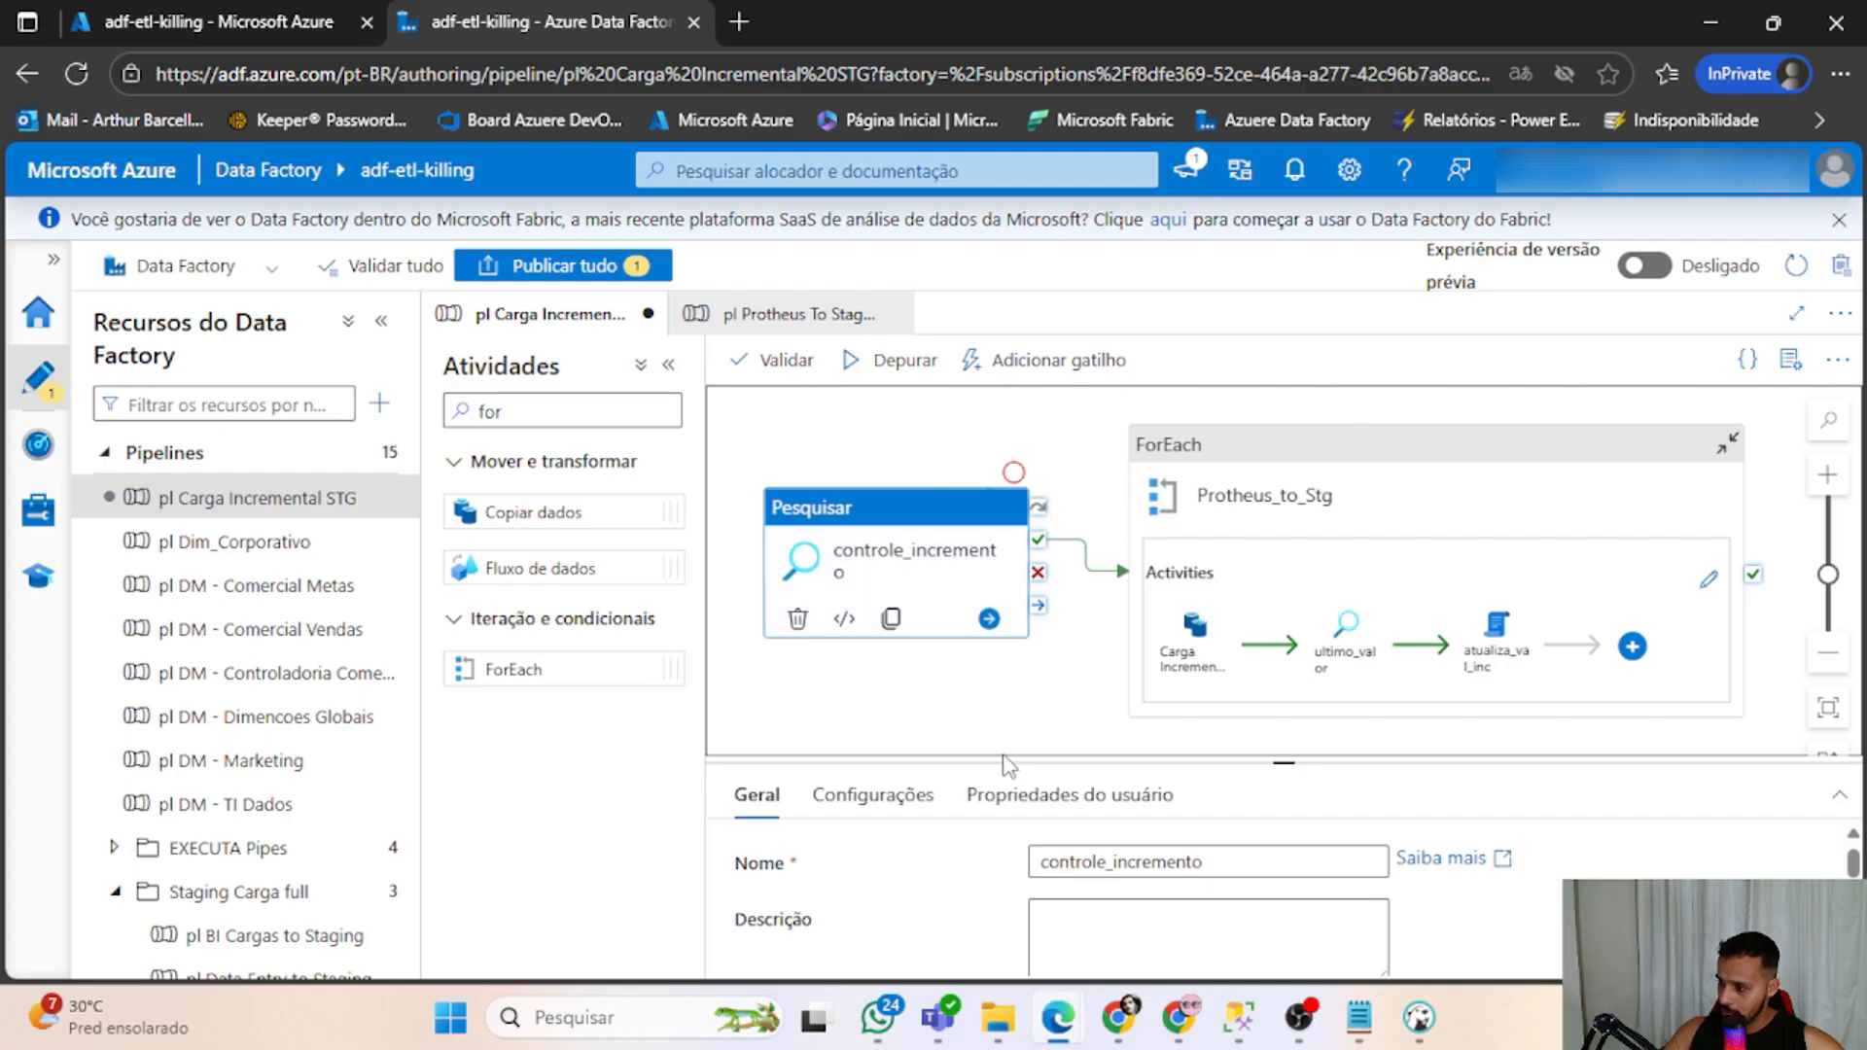
pyautogui.moveTo(1000, 758); pyautogui.dragTo(1000, 601)
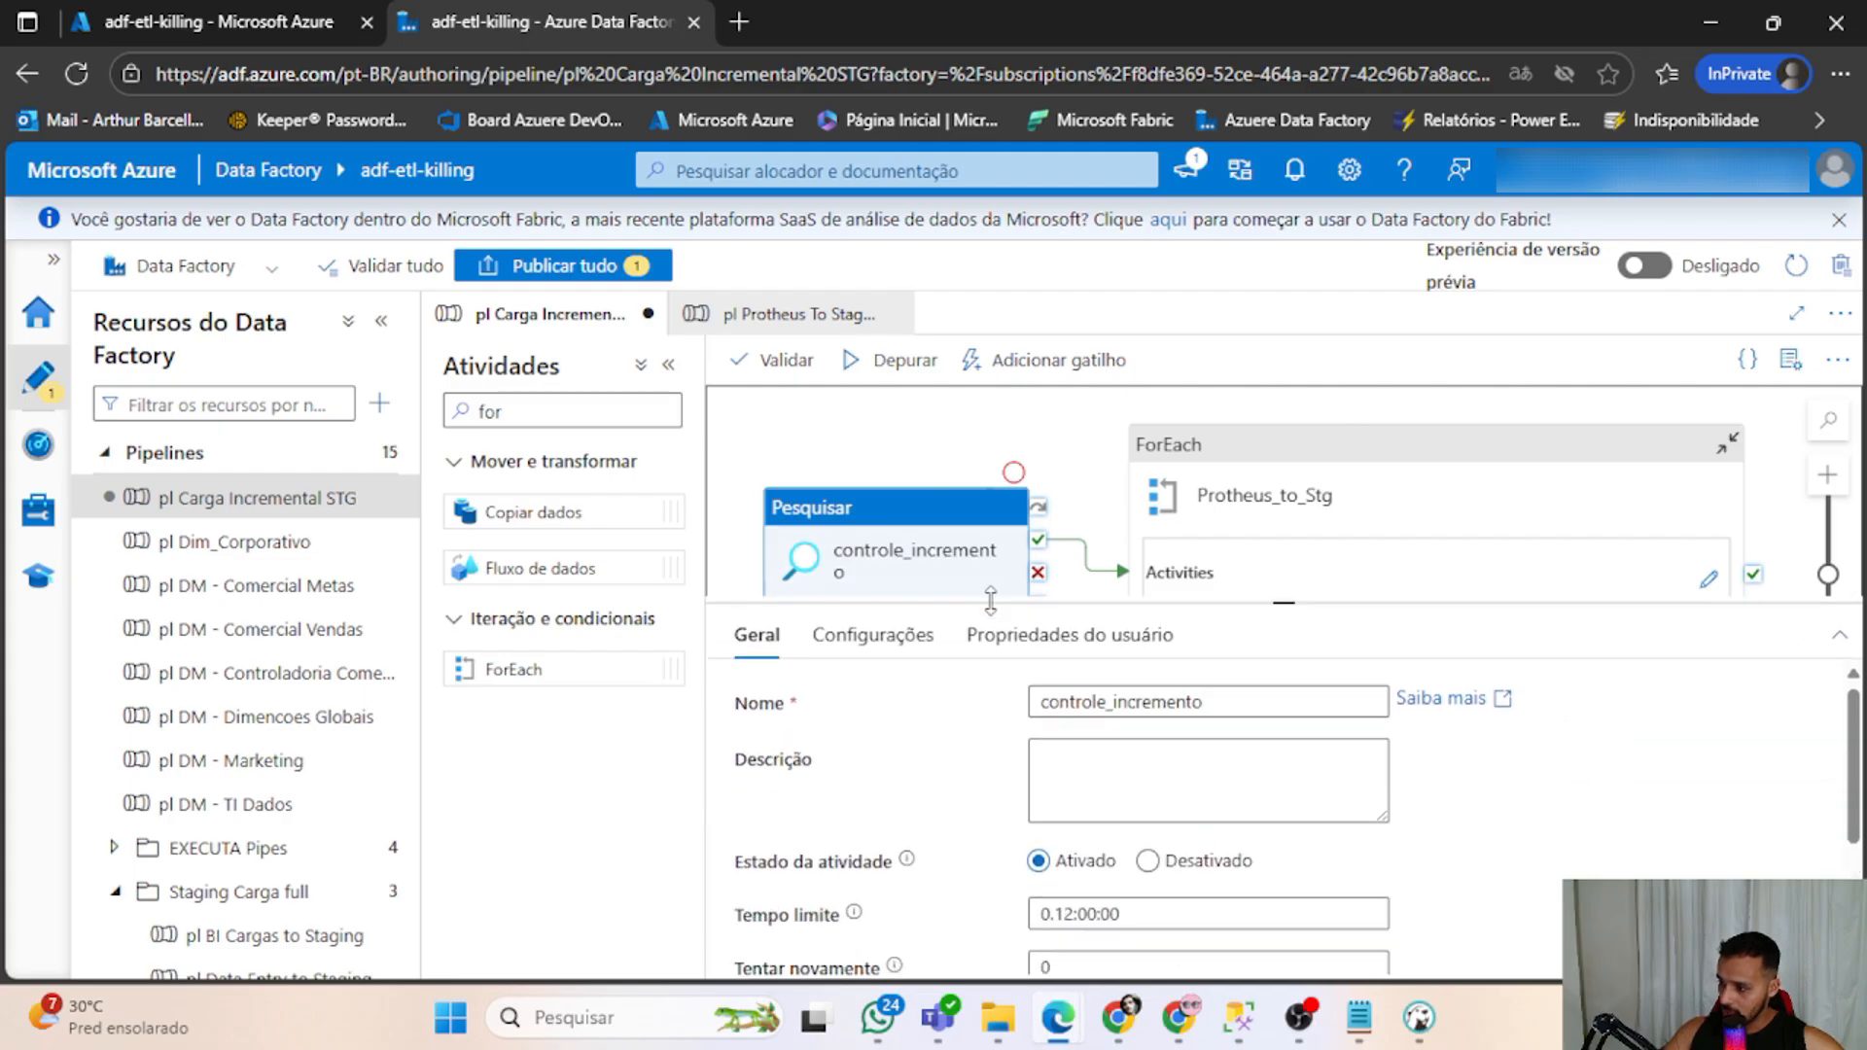
pyautogui.click(869, 649)
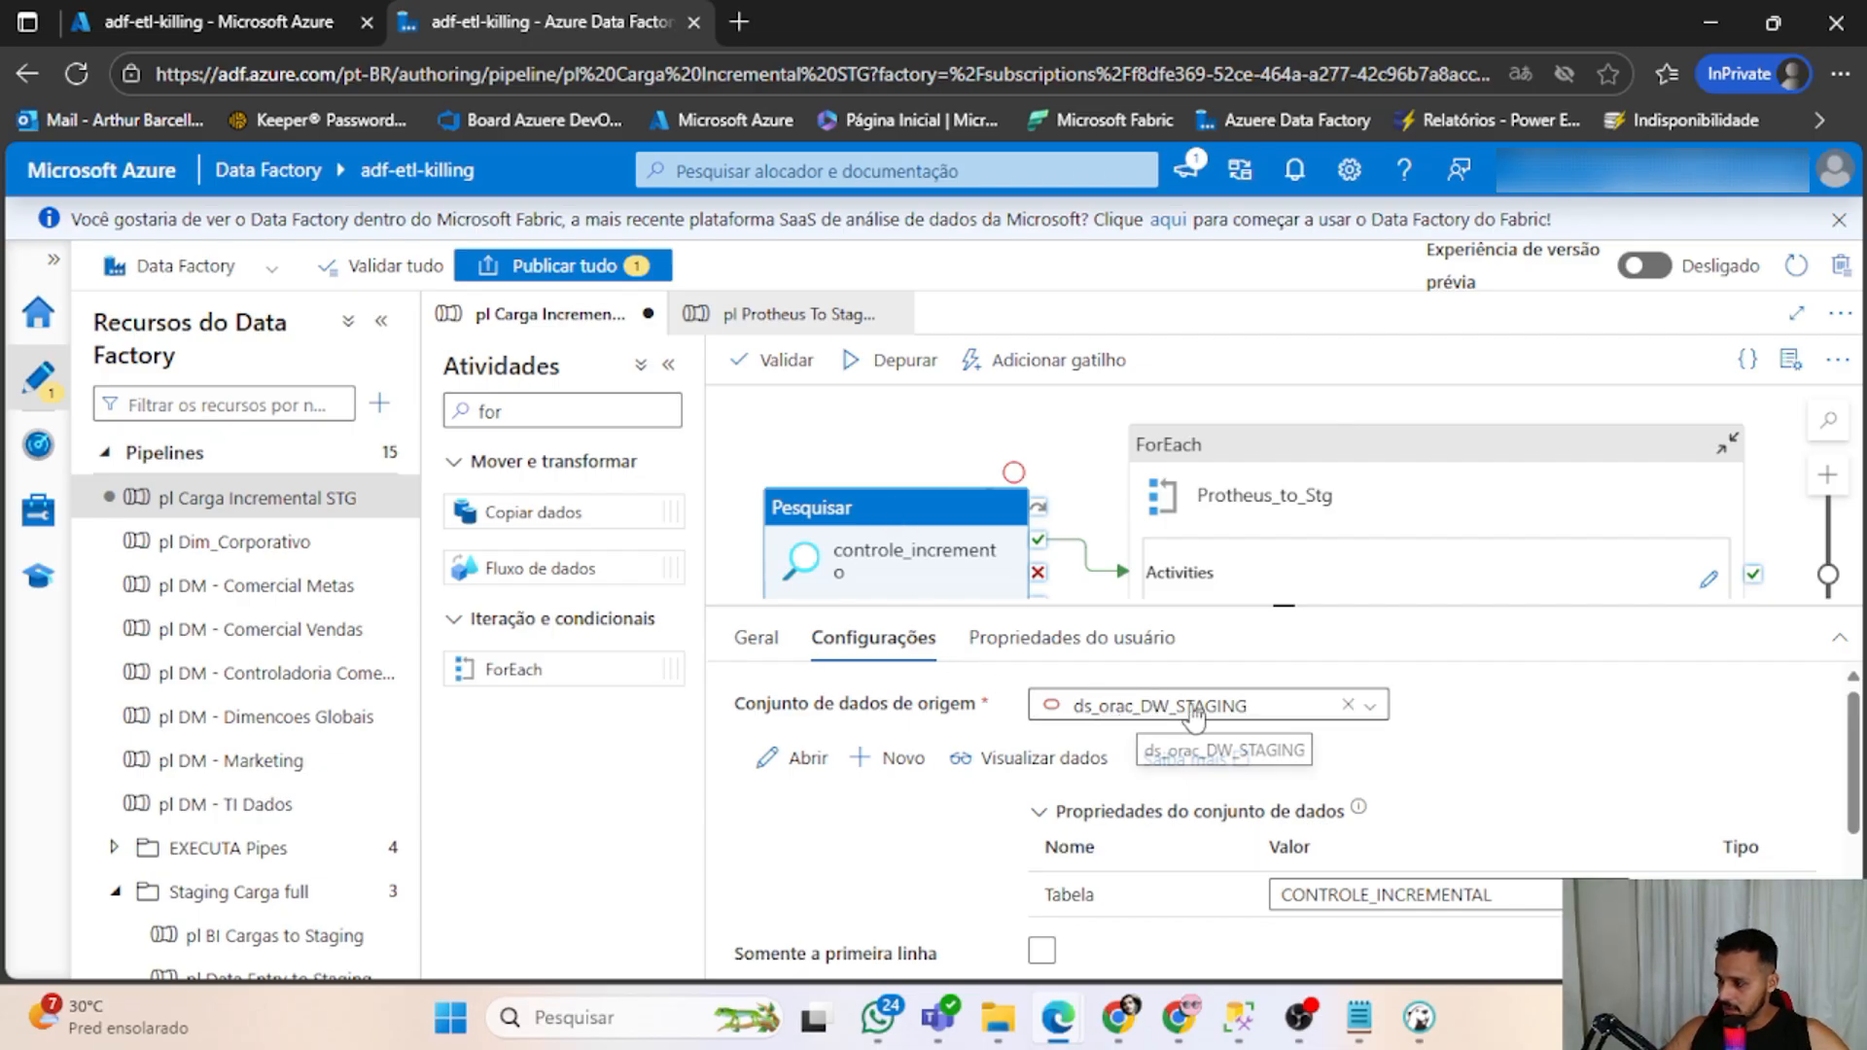
pyautogui.scroll(-2, 1192, 717)
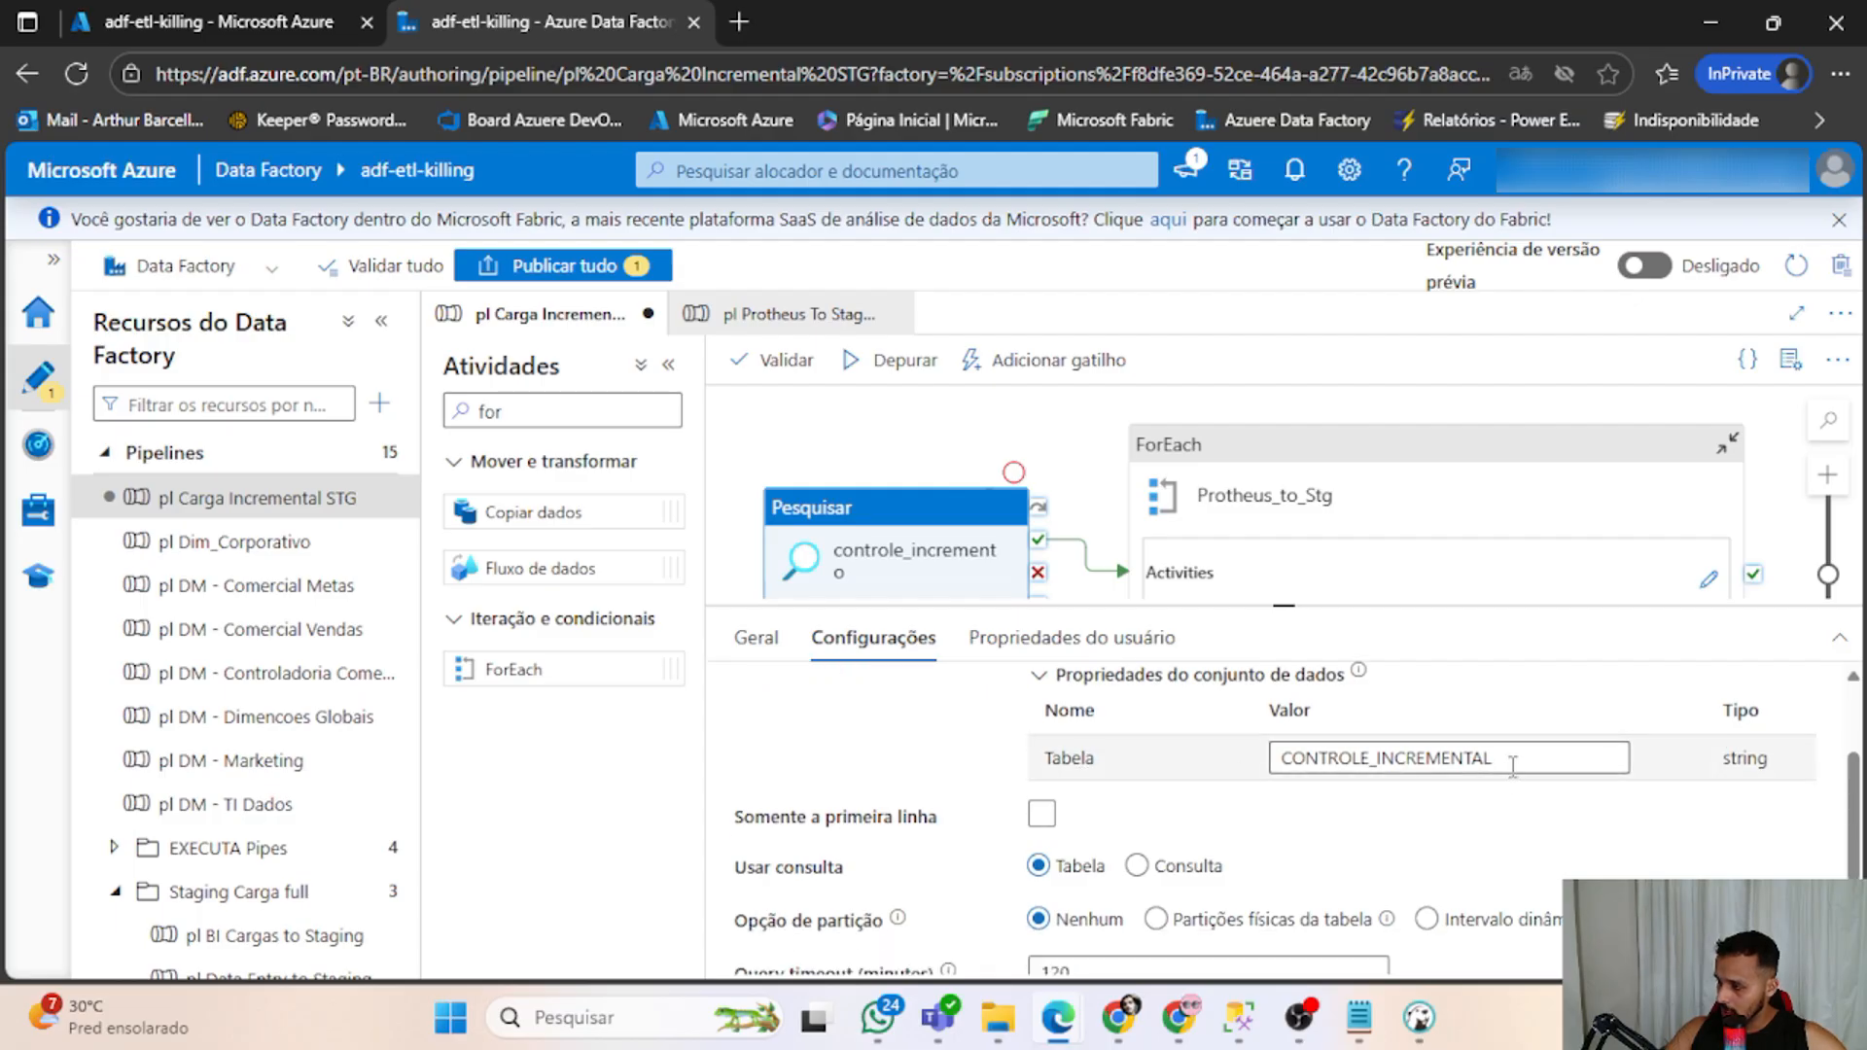
pyautogui.doubleClick(1512, 765)
# Preview the data of the controle_incremento lookup's source dataset and look through its columns.
pyautogui.scroll(2, 1124, 836)
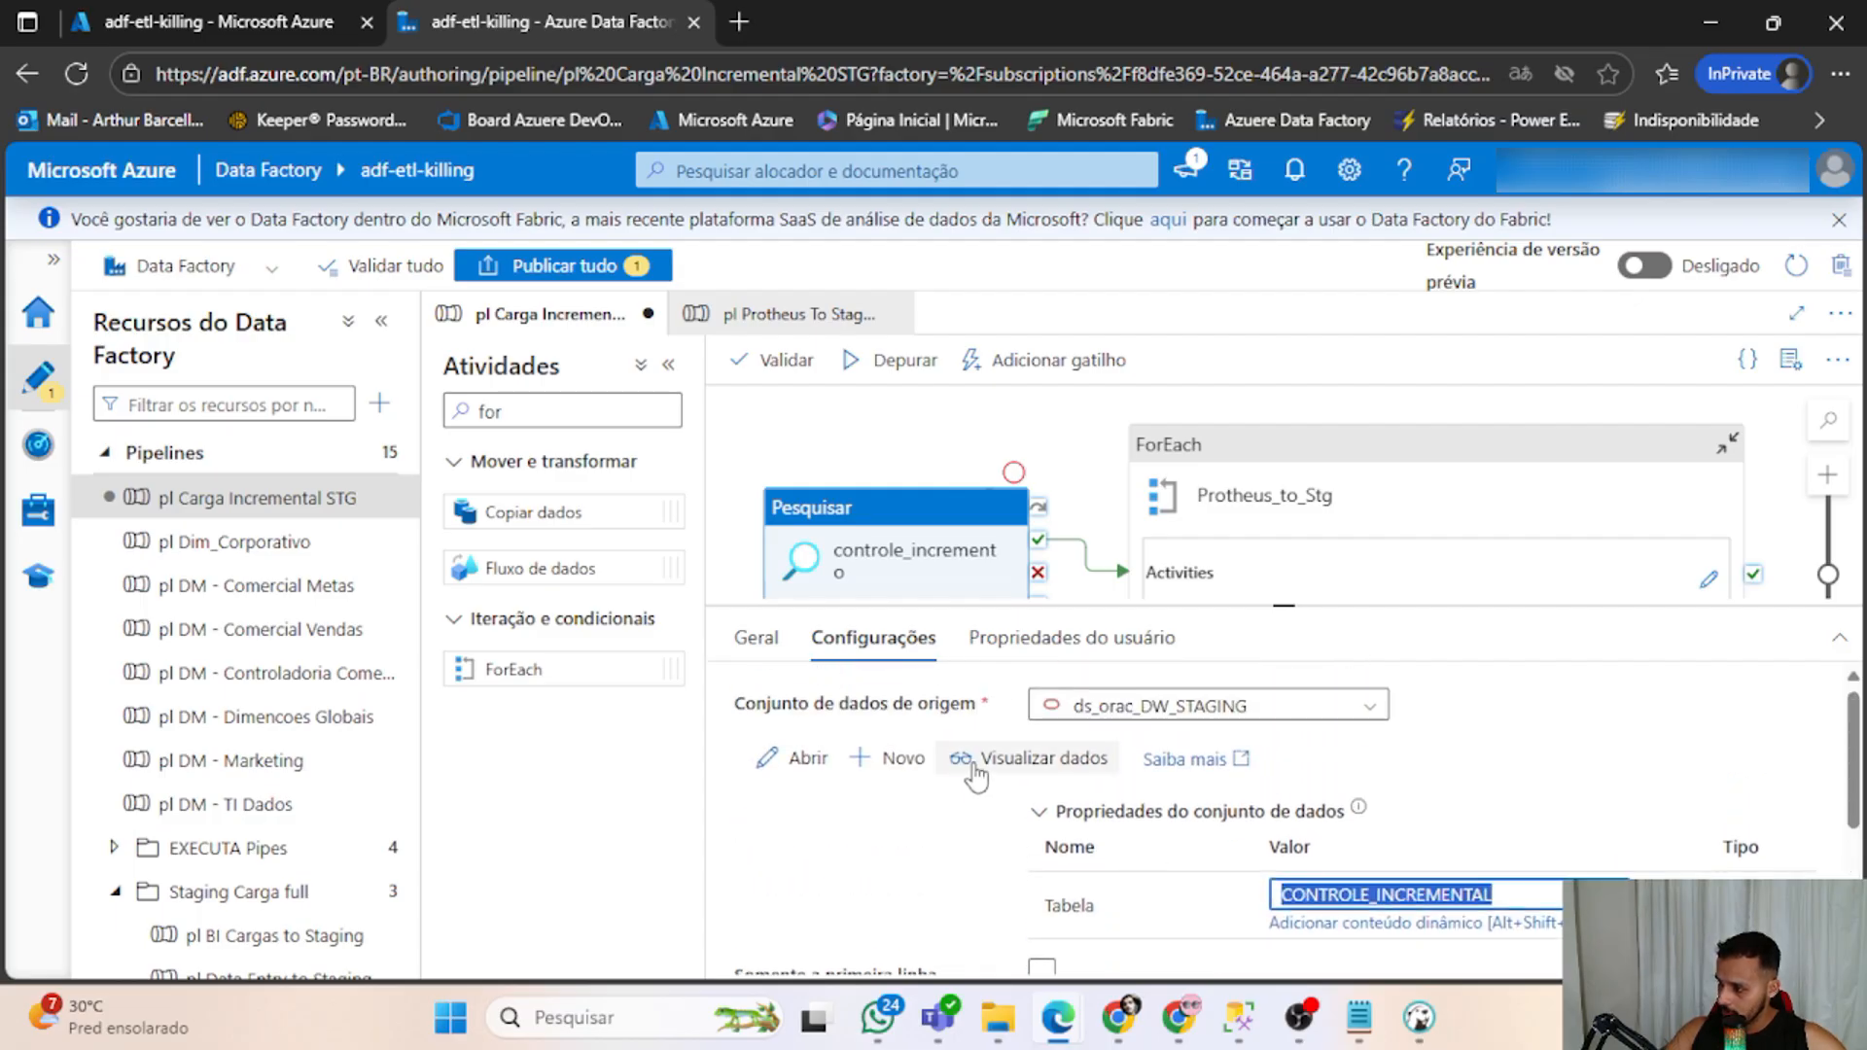
pyautogui.click(1032, 768)
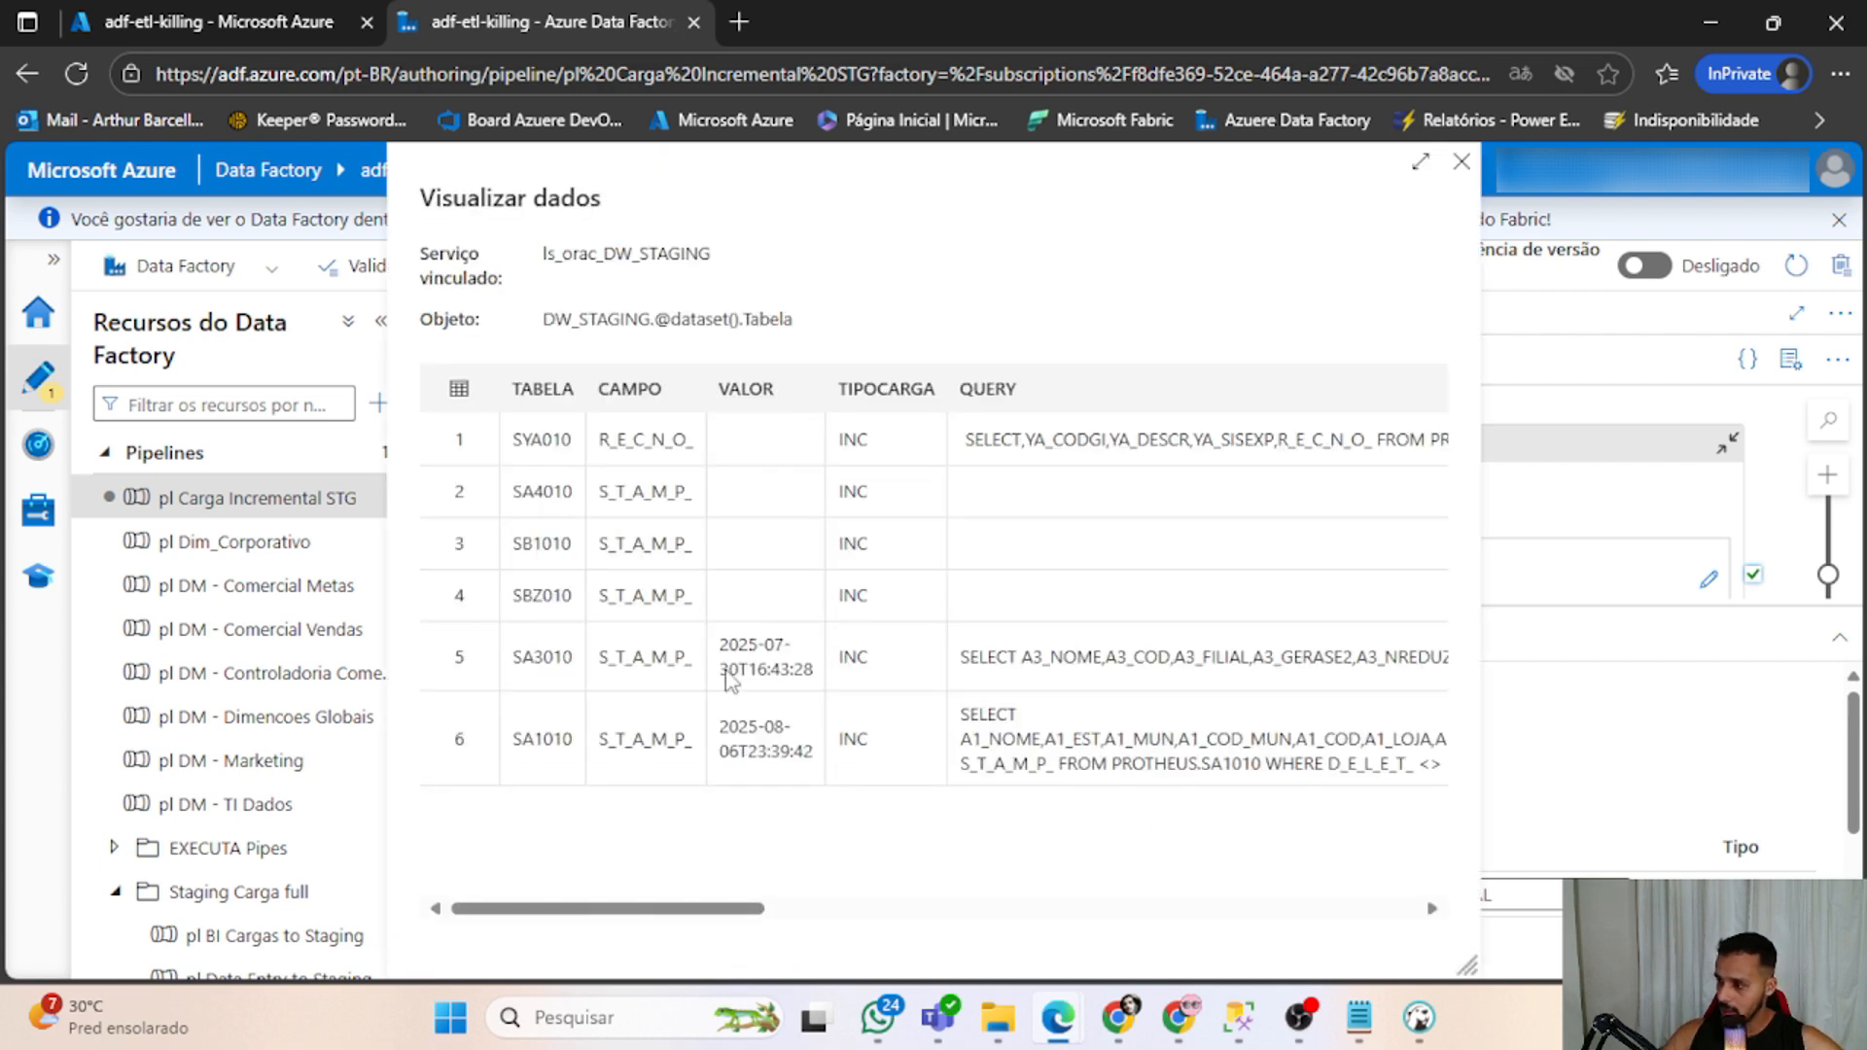
pyautogui.moveTo(582, 910); pyautogui.dragTo(681, 919)
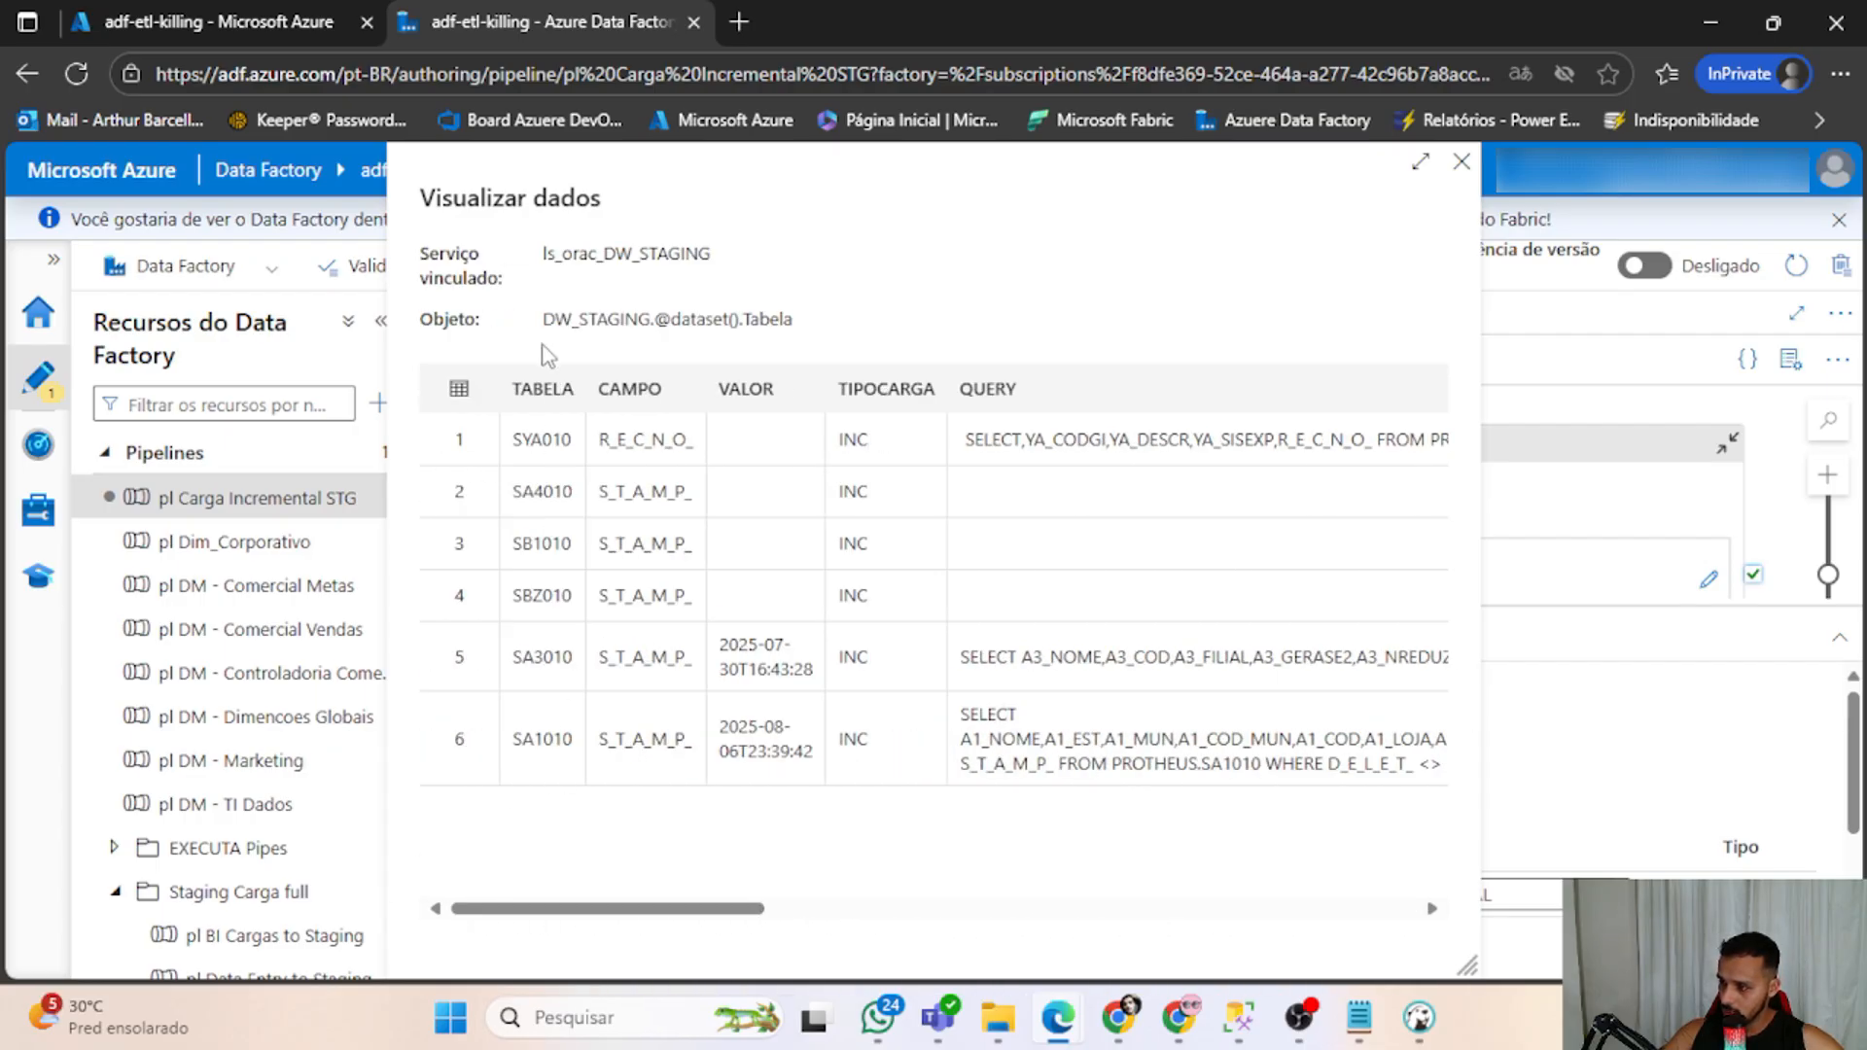
# Close the data preview and open the settings of the Protheus_to_Stg ForEach.
pyautogui.click(1462, 163)
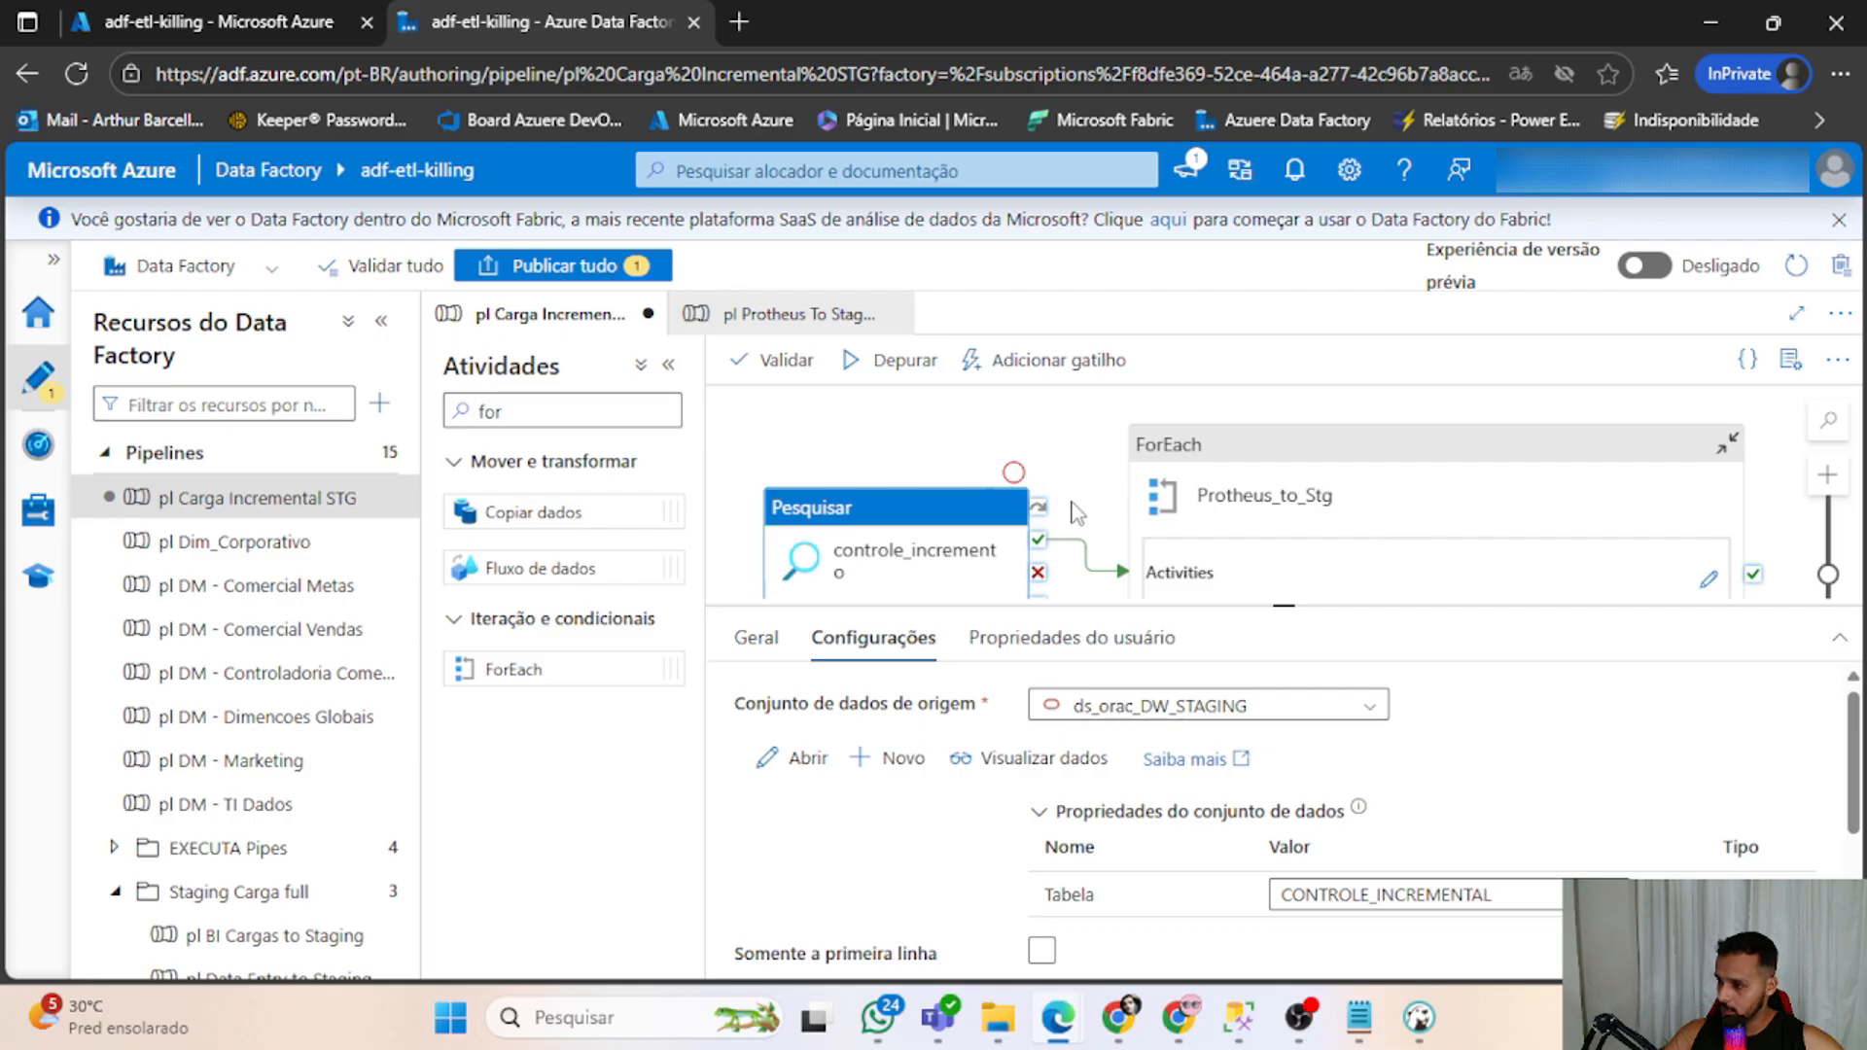
pyautogui.scroll(-2, 1078, 513)
pyautogui.scroll(3, 1300, 528)
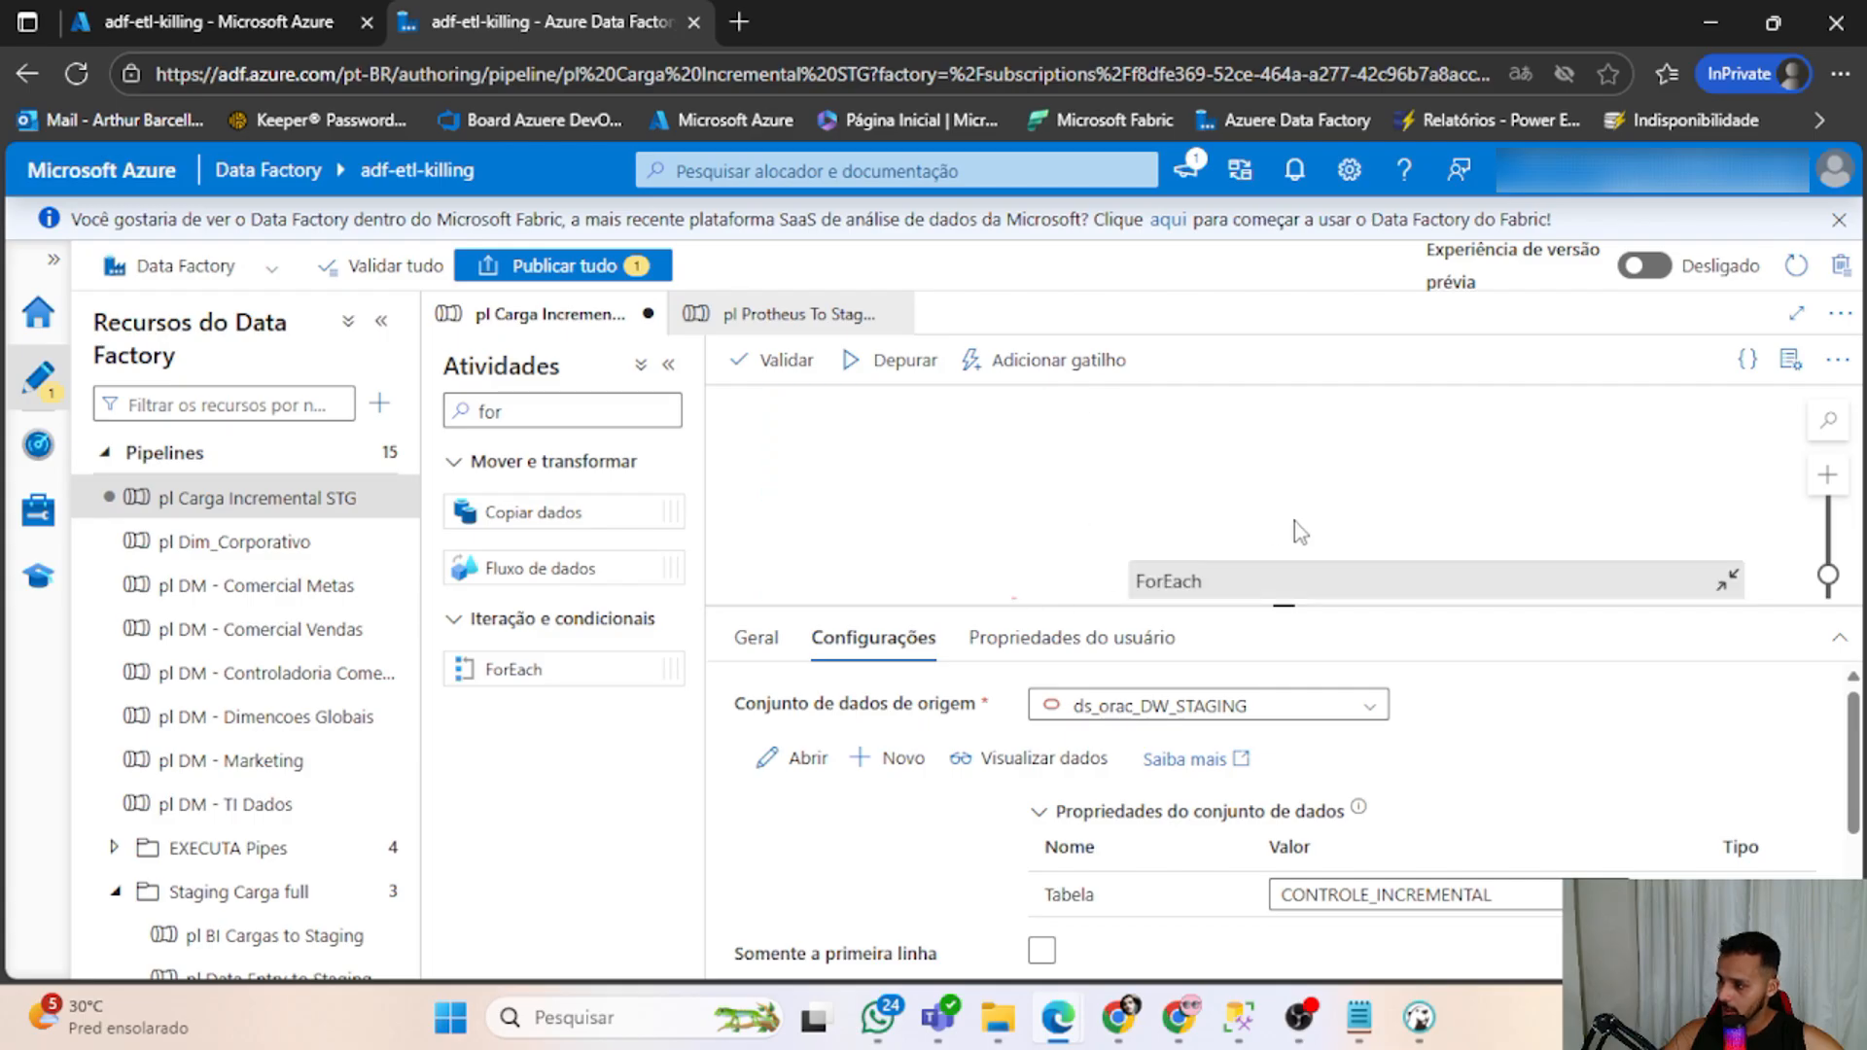
pyautogui.click(1243, 486)
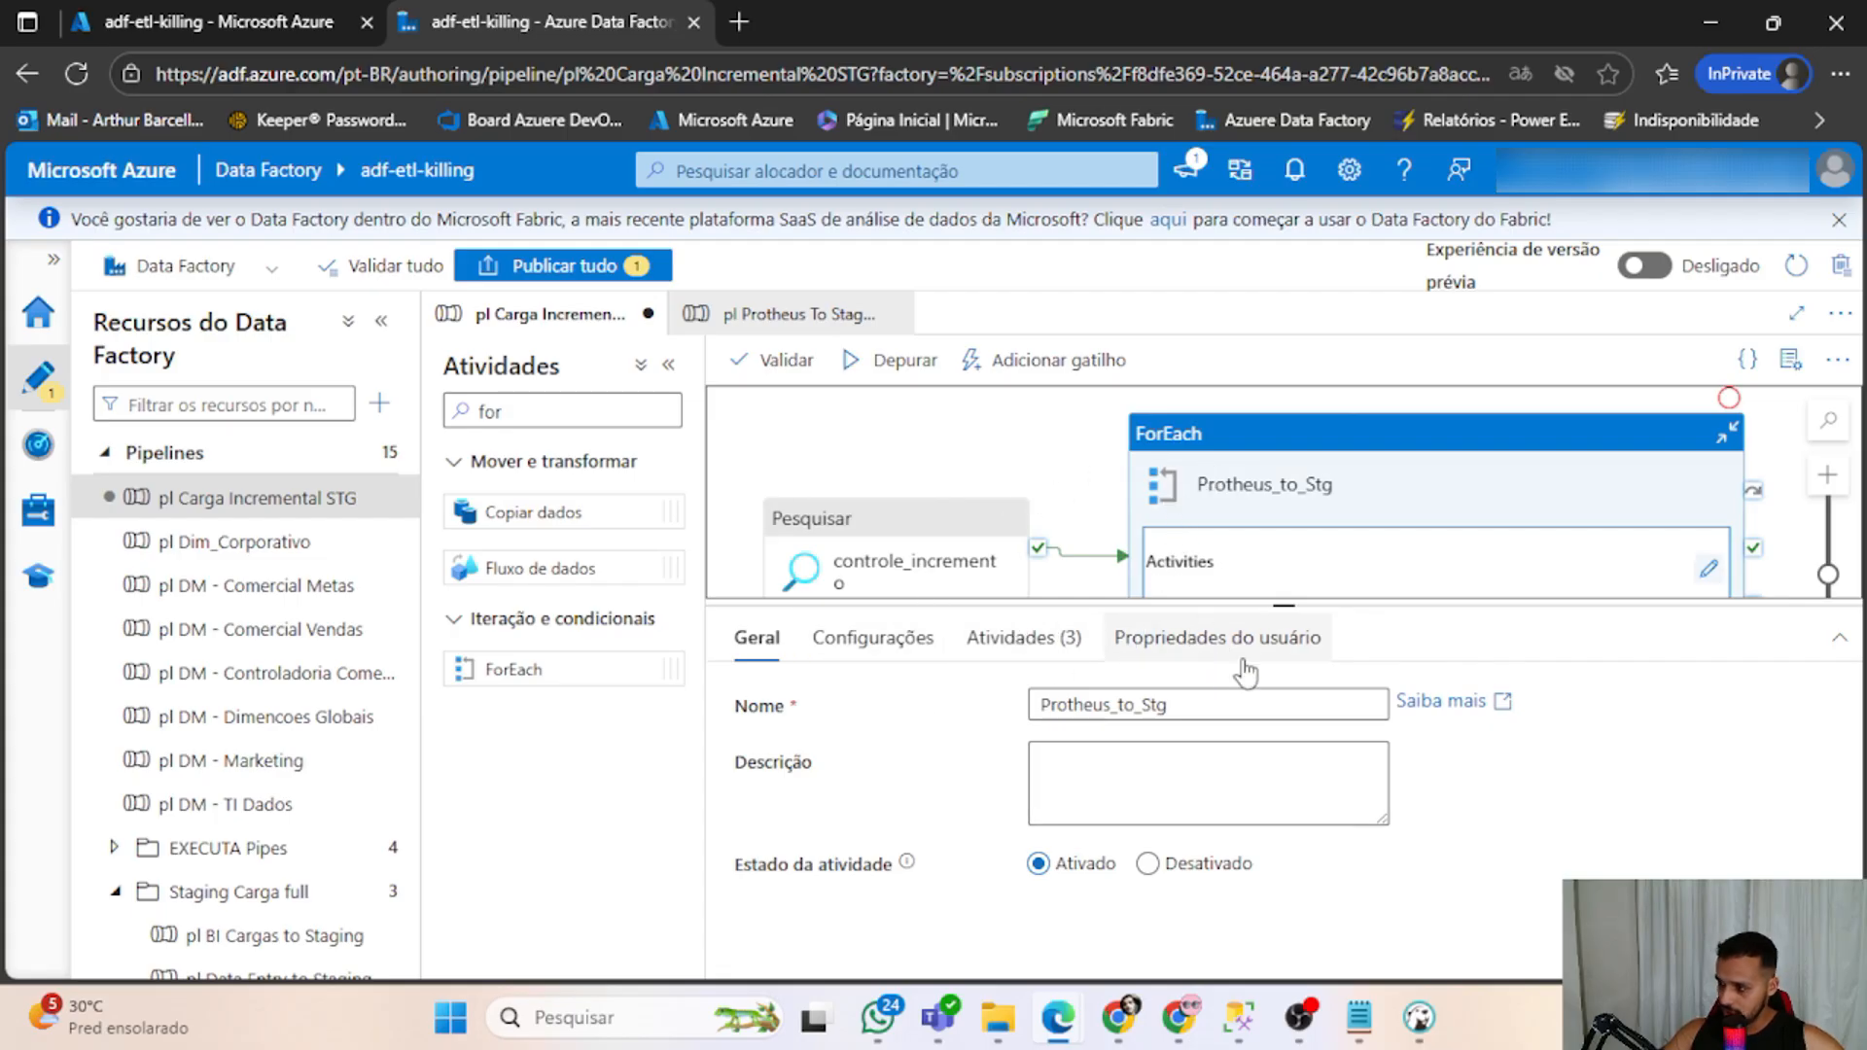
pyautogui.click(873, 638)
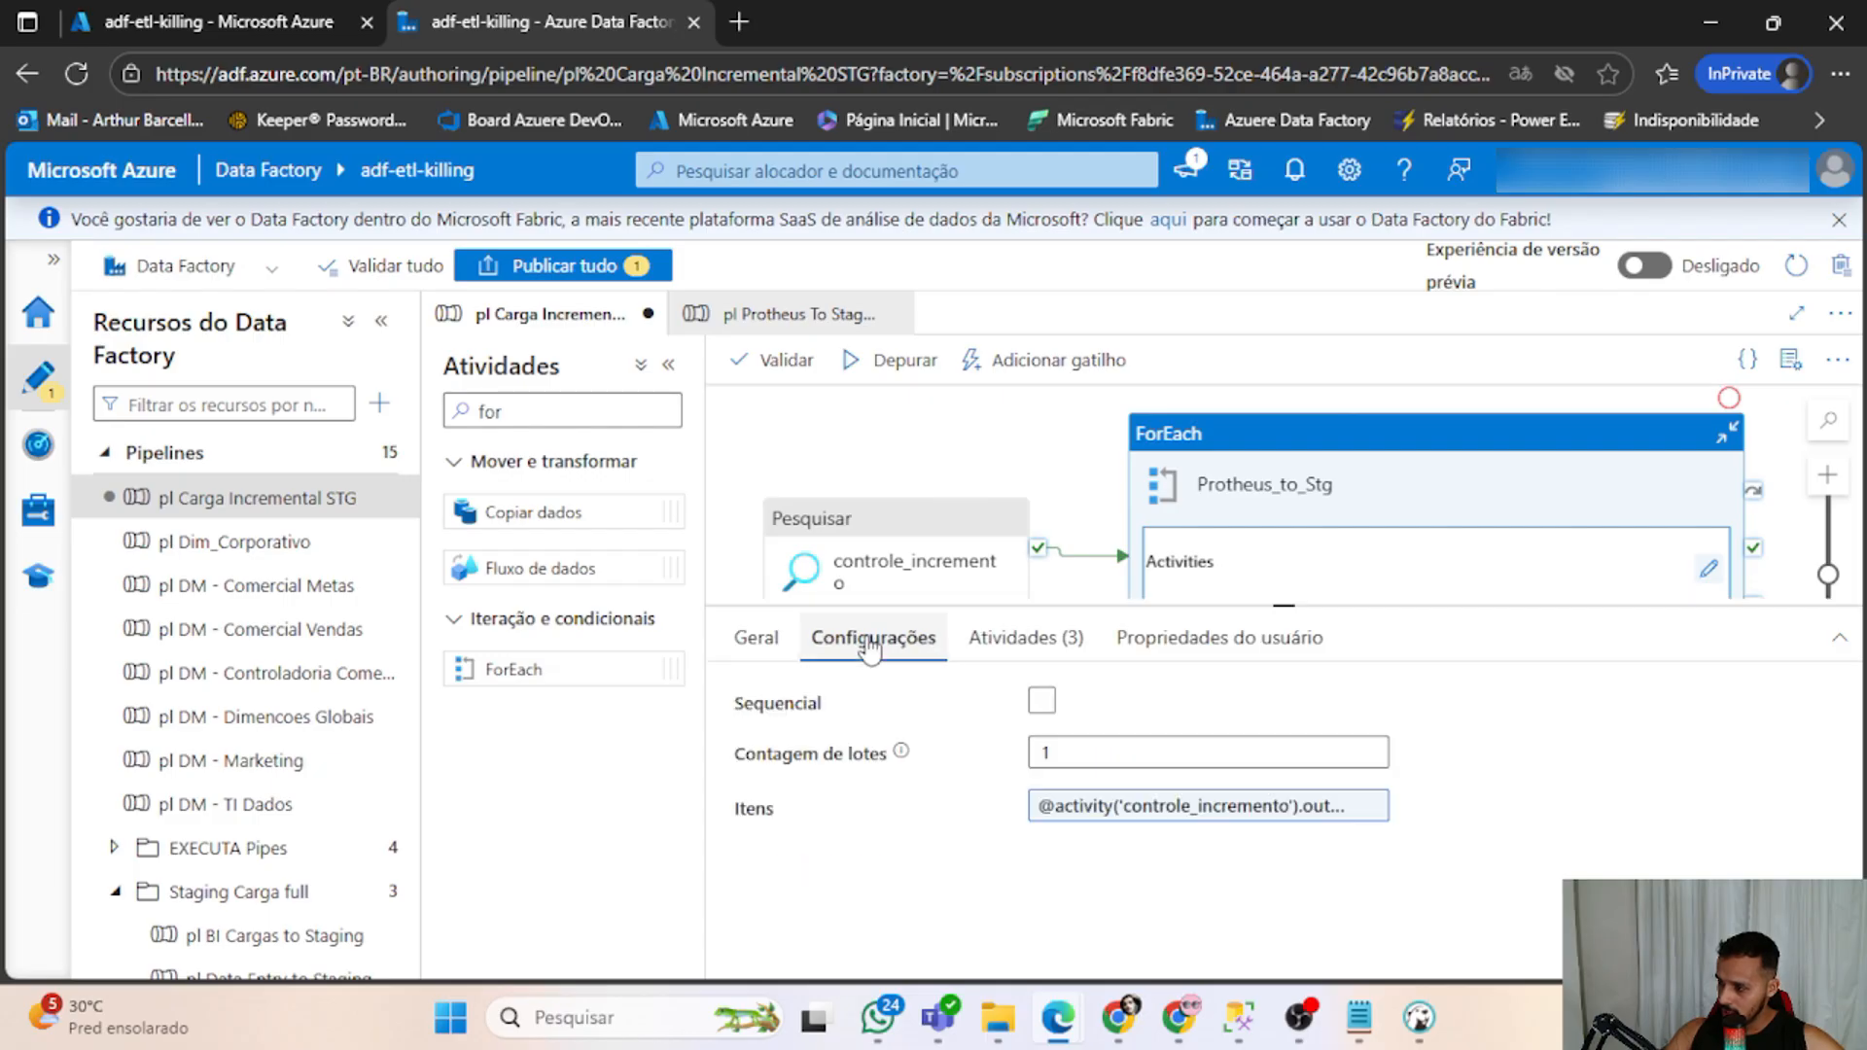
# Open the ForEach's Itens expression and examine how it references the controle_incremento lookup output.
pyautogui.click(1168, 811)
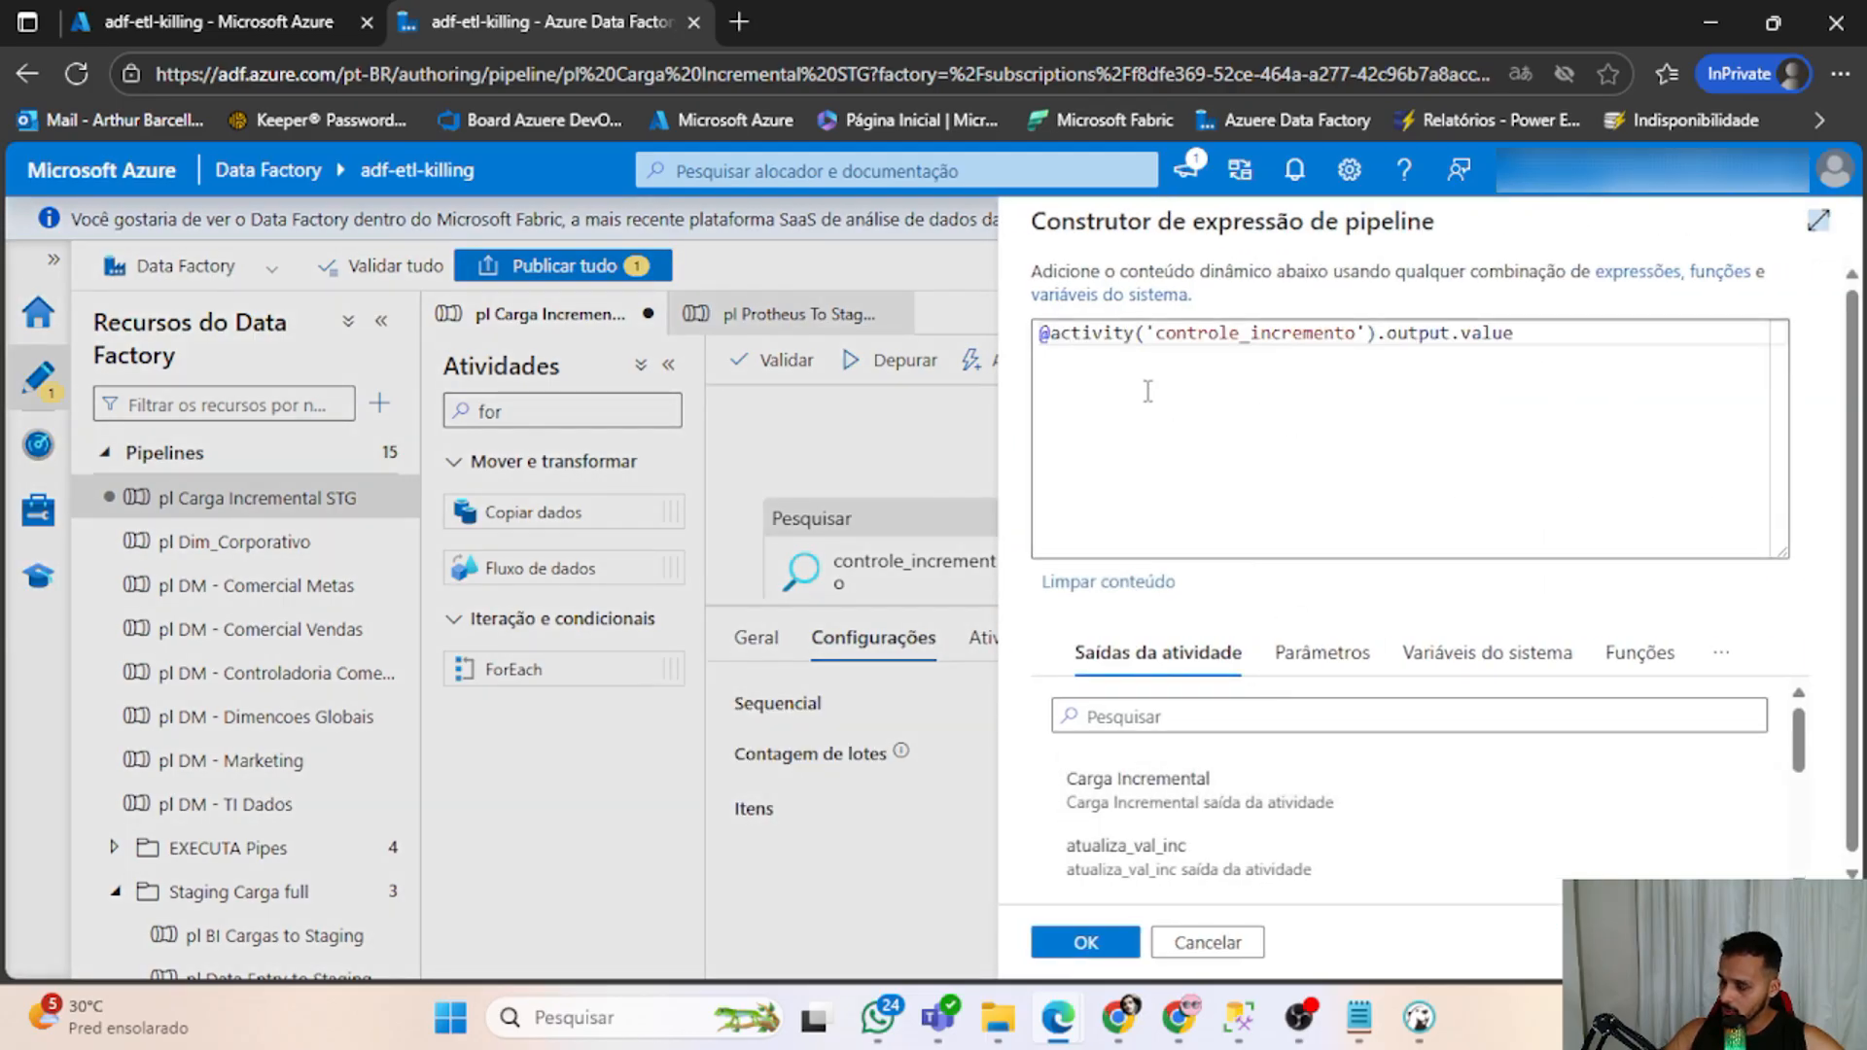
pyautogui.moveTo(1133, 334); pyautogui.dragTo(1034, 332)
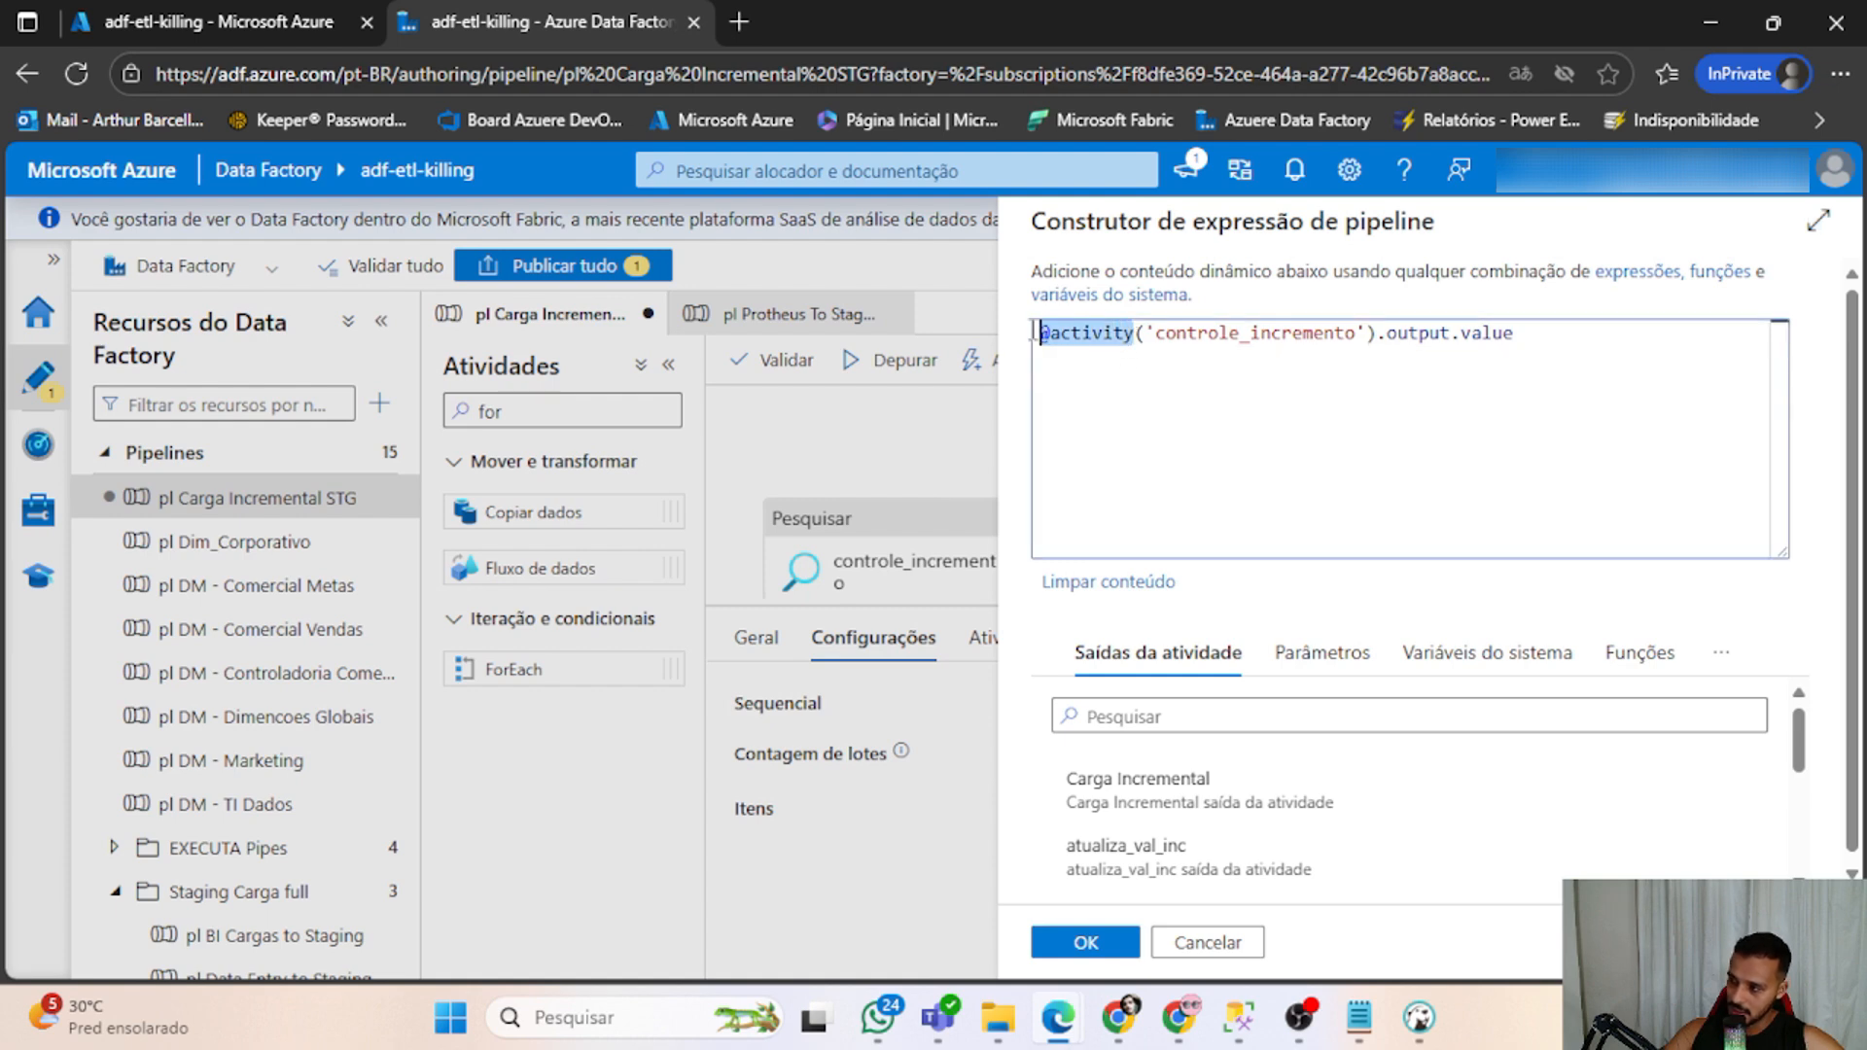
pyautogui.click(1346, 417)
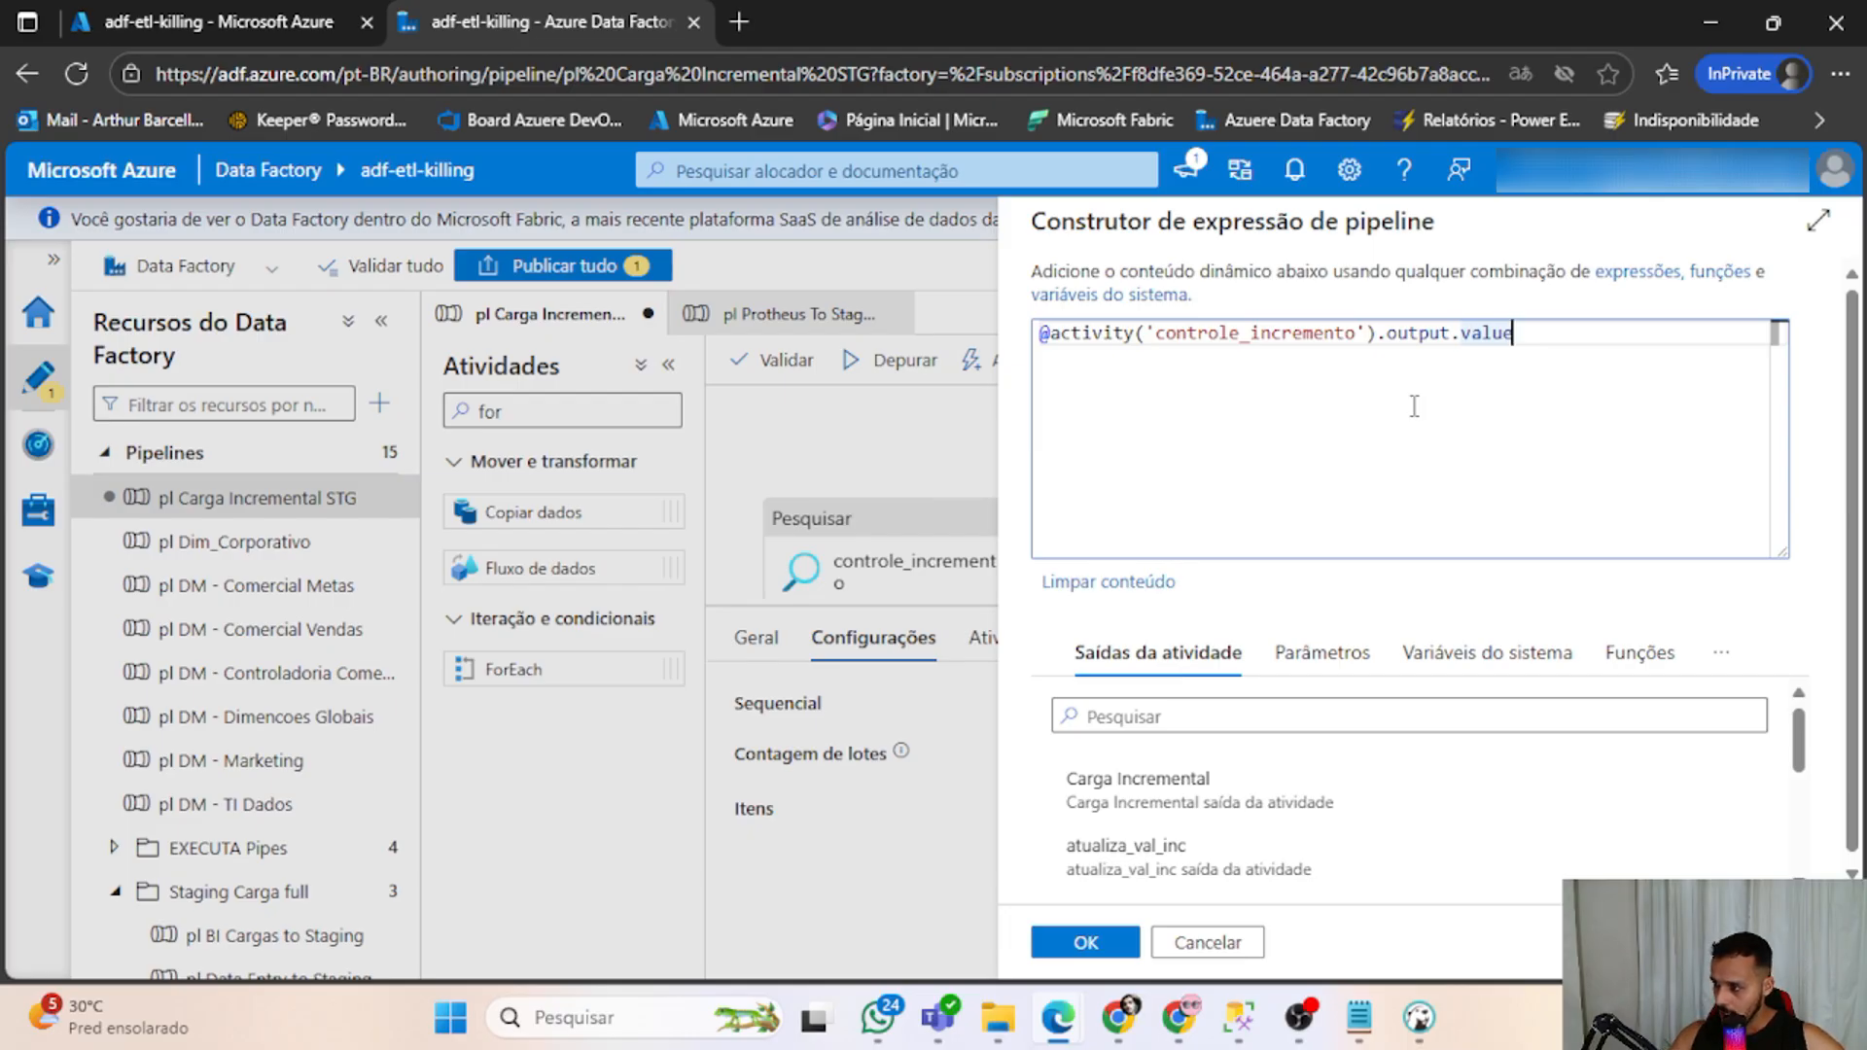
pyautogui.doubleClick(1119, 334)
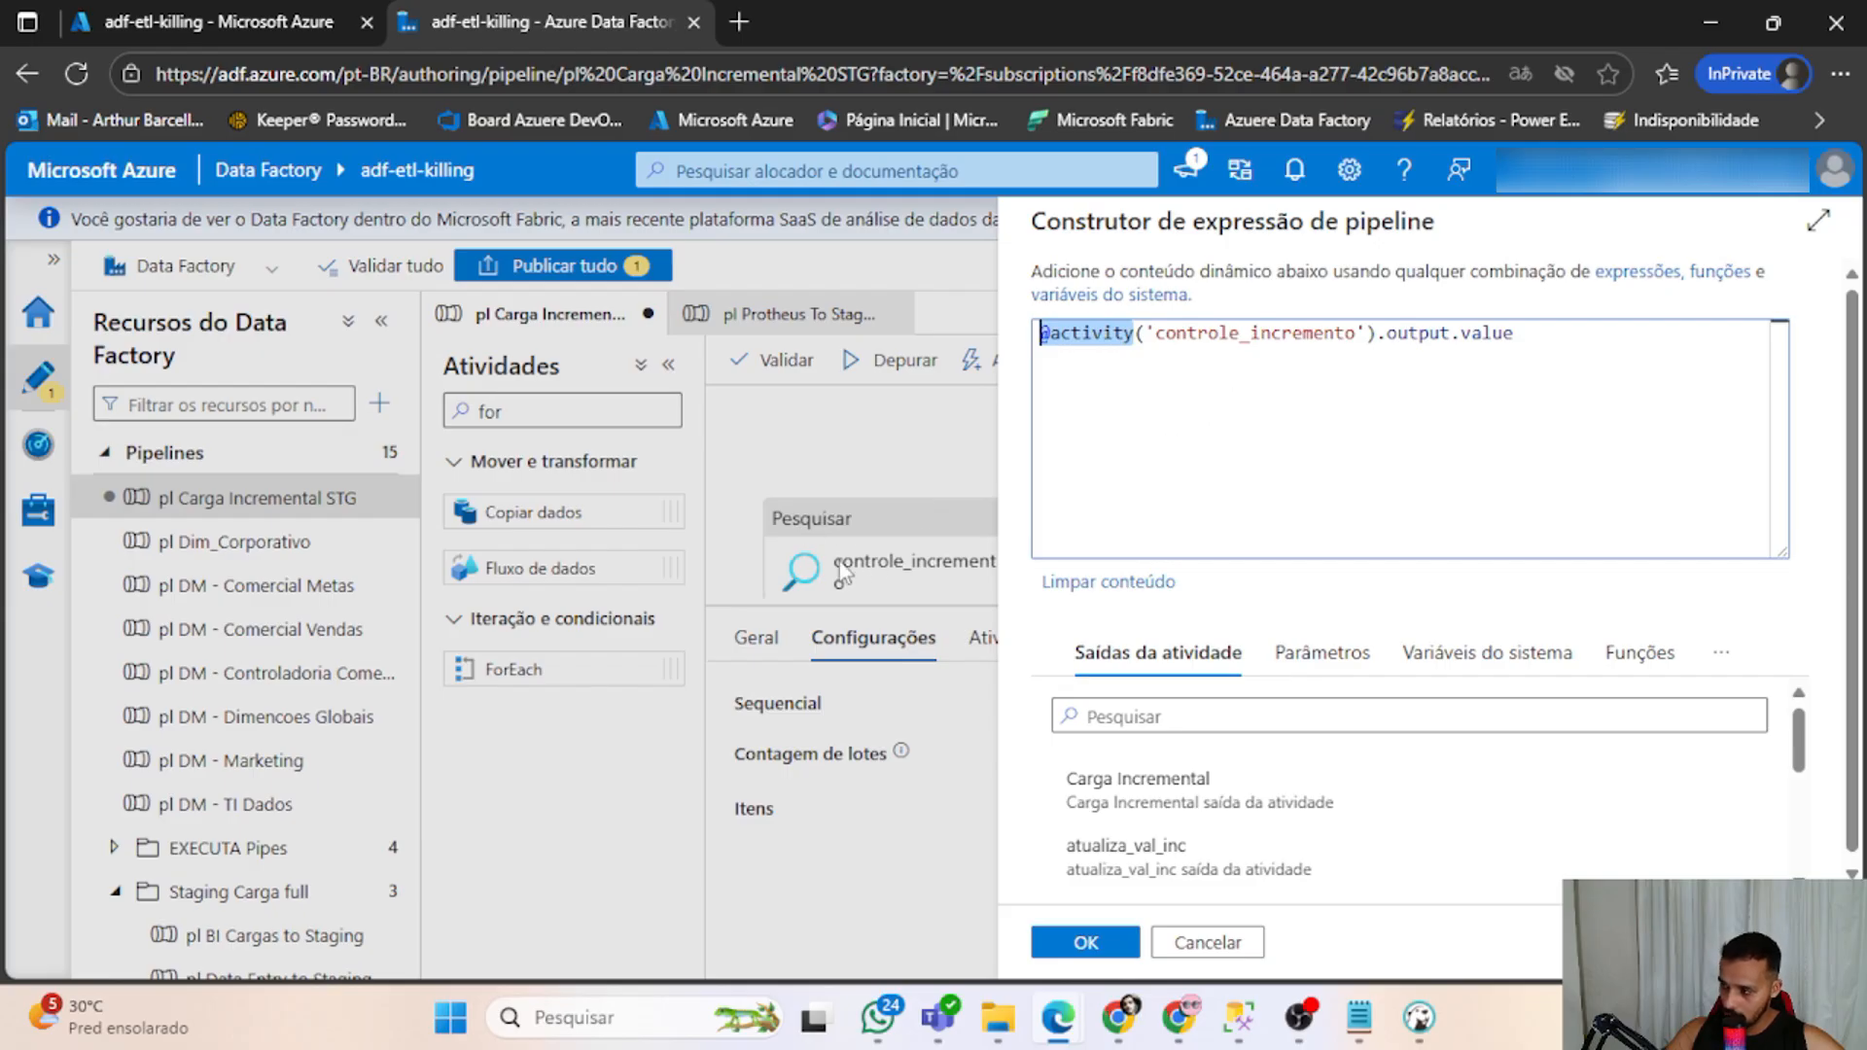
pyautogui.click(1494, 374)
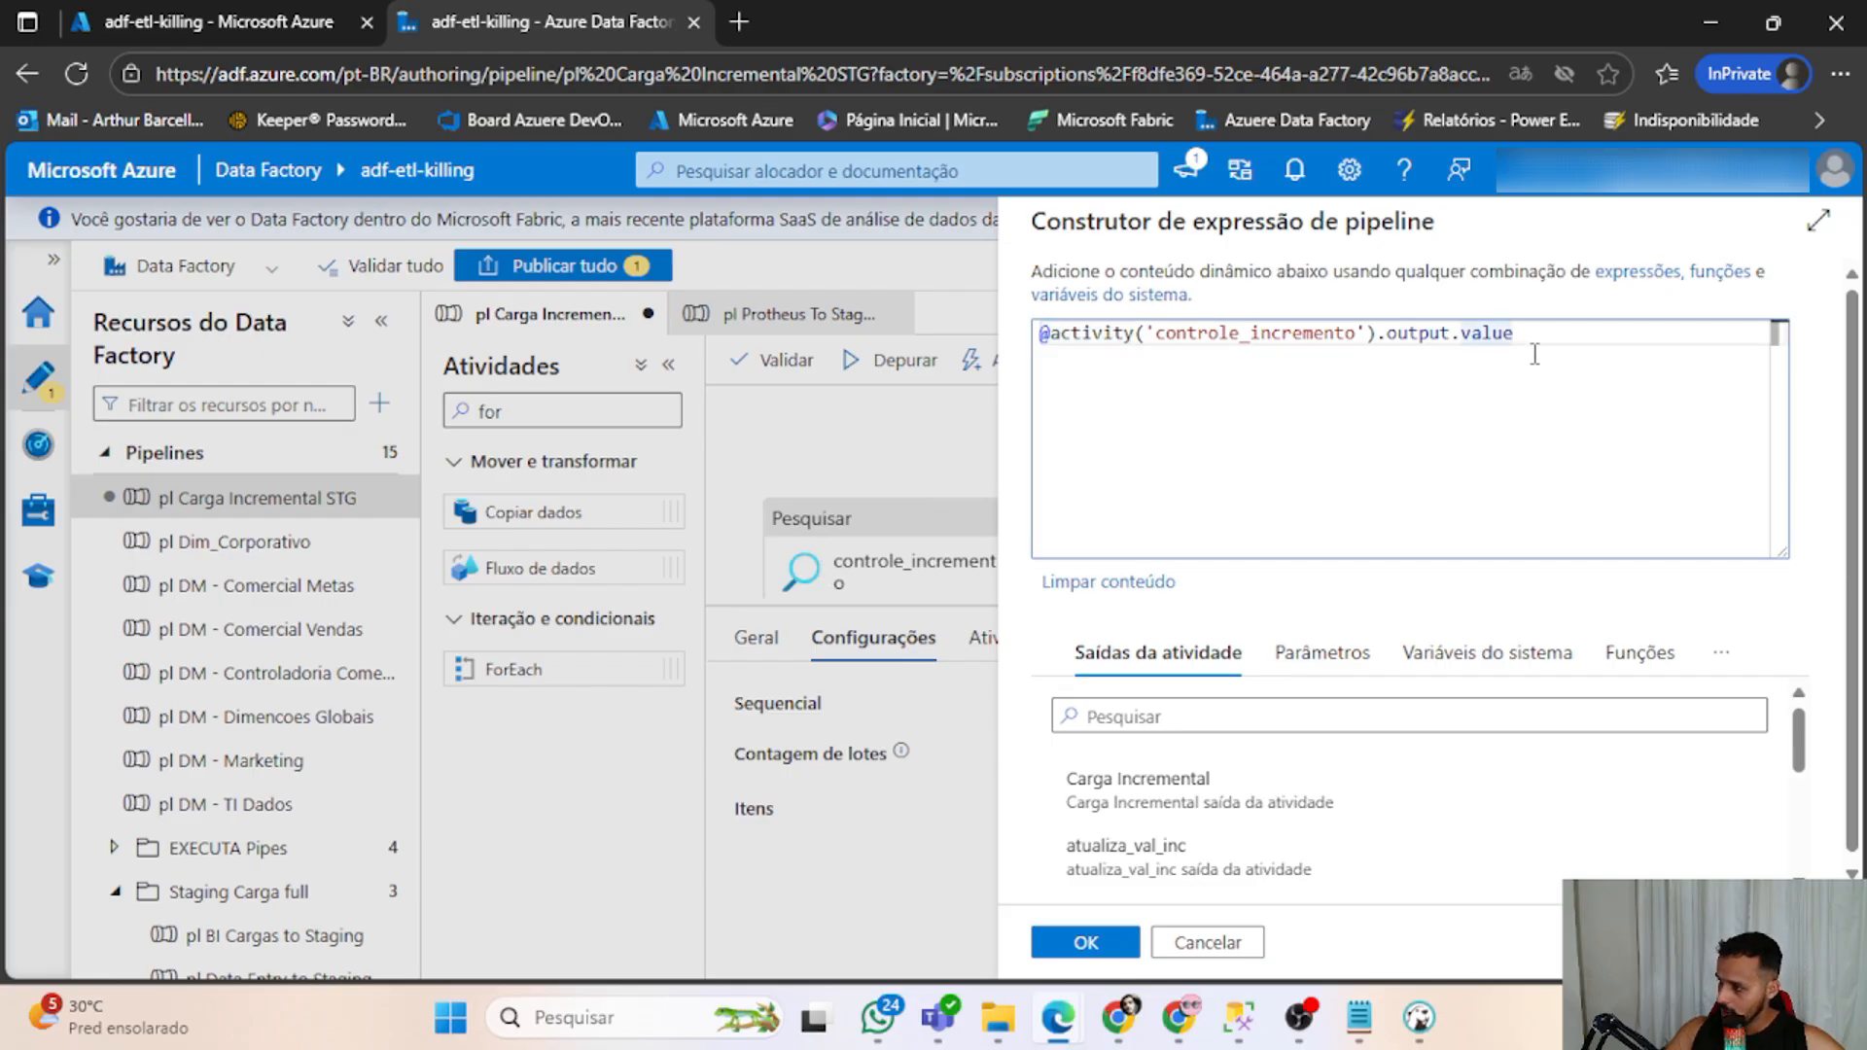
pyautogui.hotkey('ctrl', 'a')
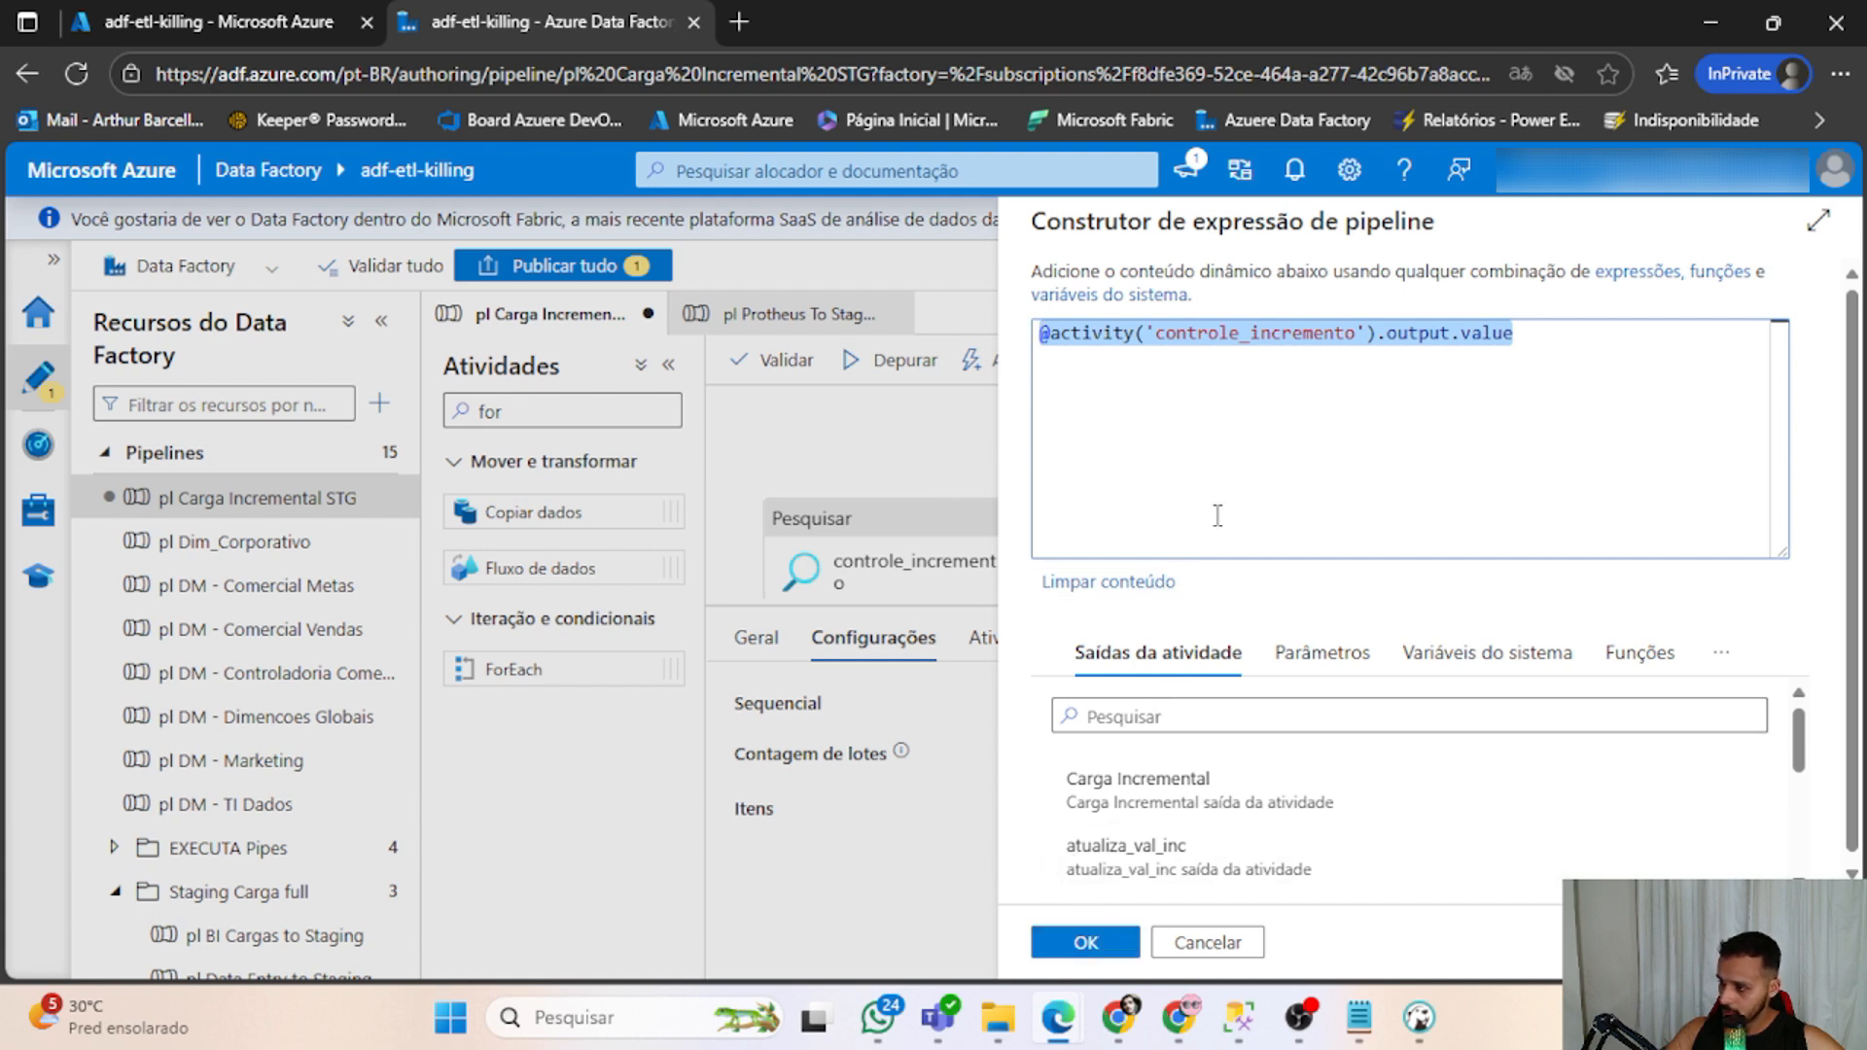
pyautogui.click(1085, 942)
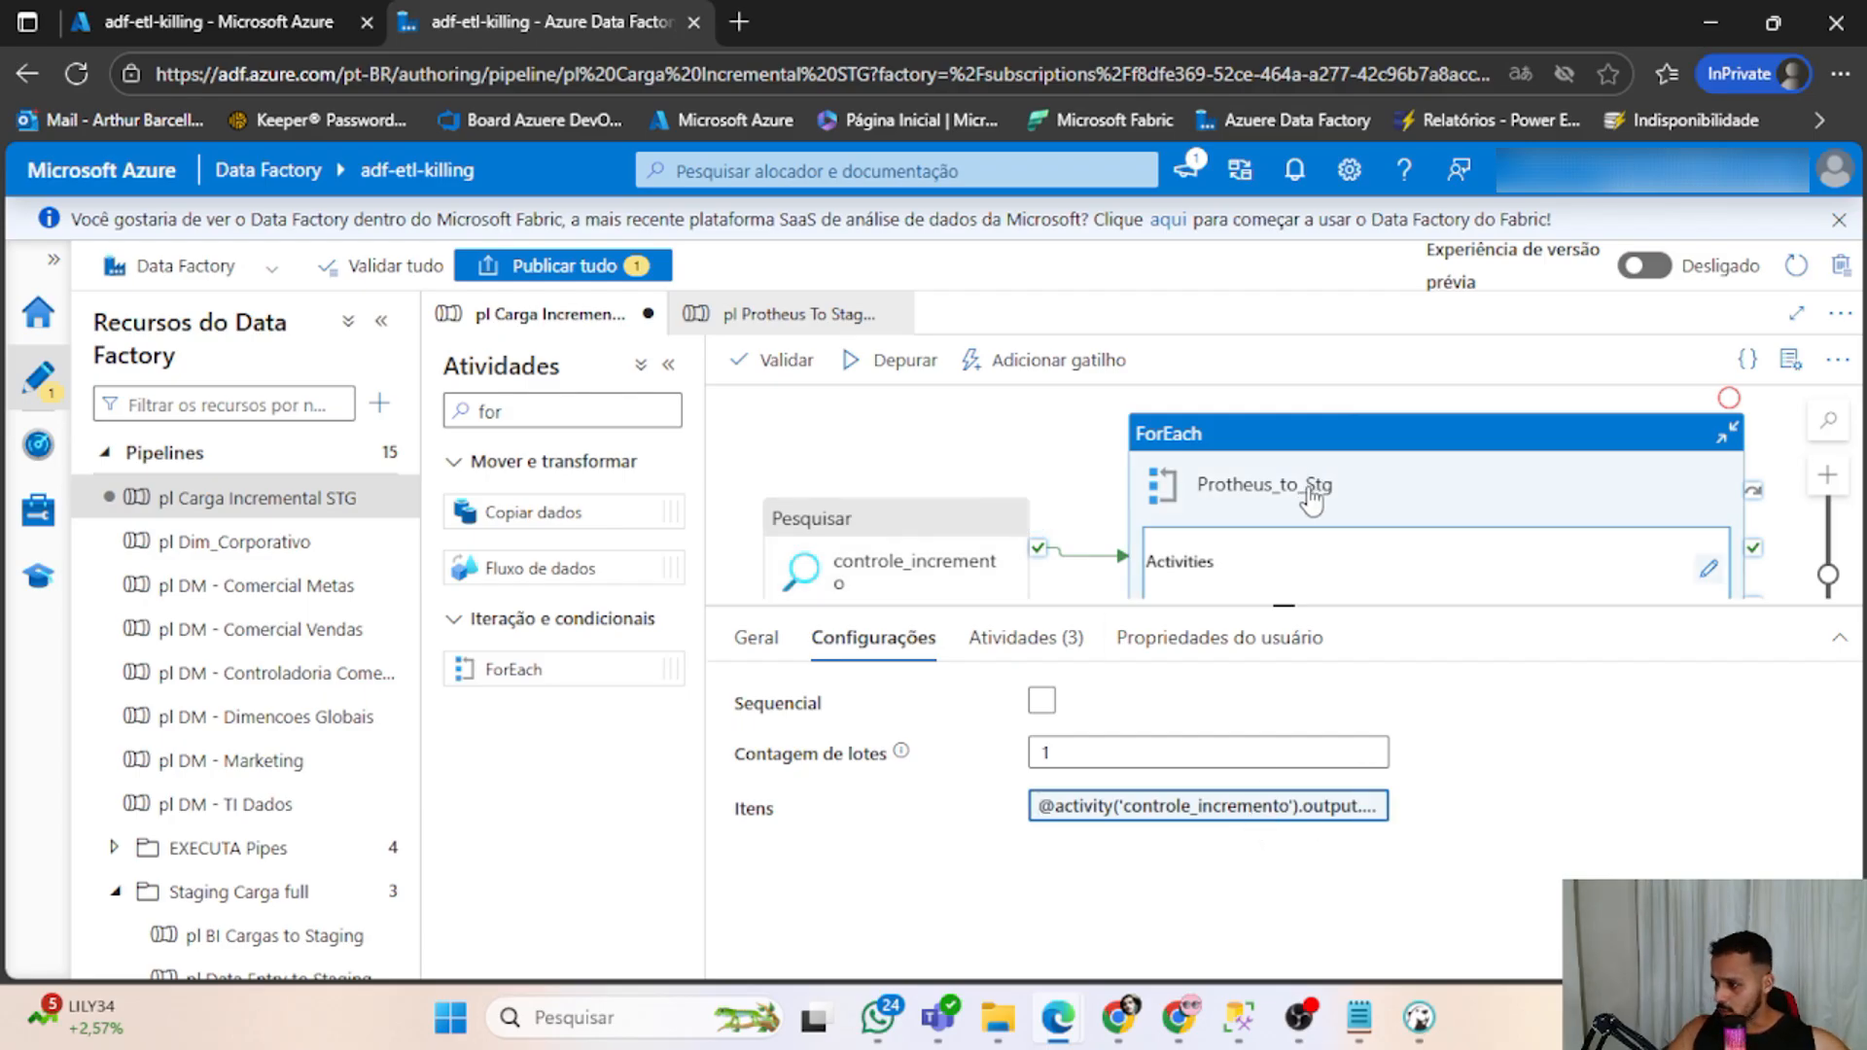
pyautogui.scroll(-1, 1311, 503)
pyautogui.scroll(1, 1311, 503)
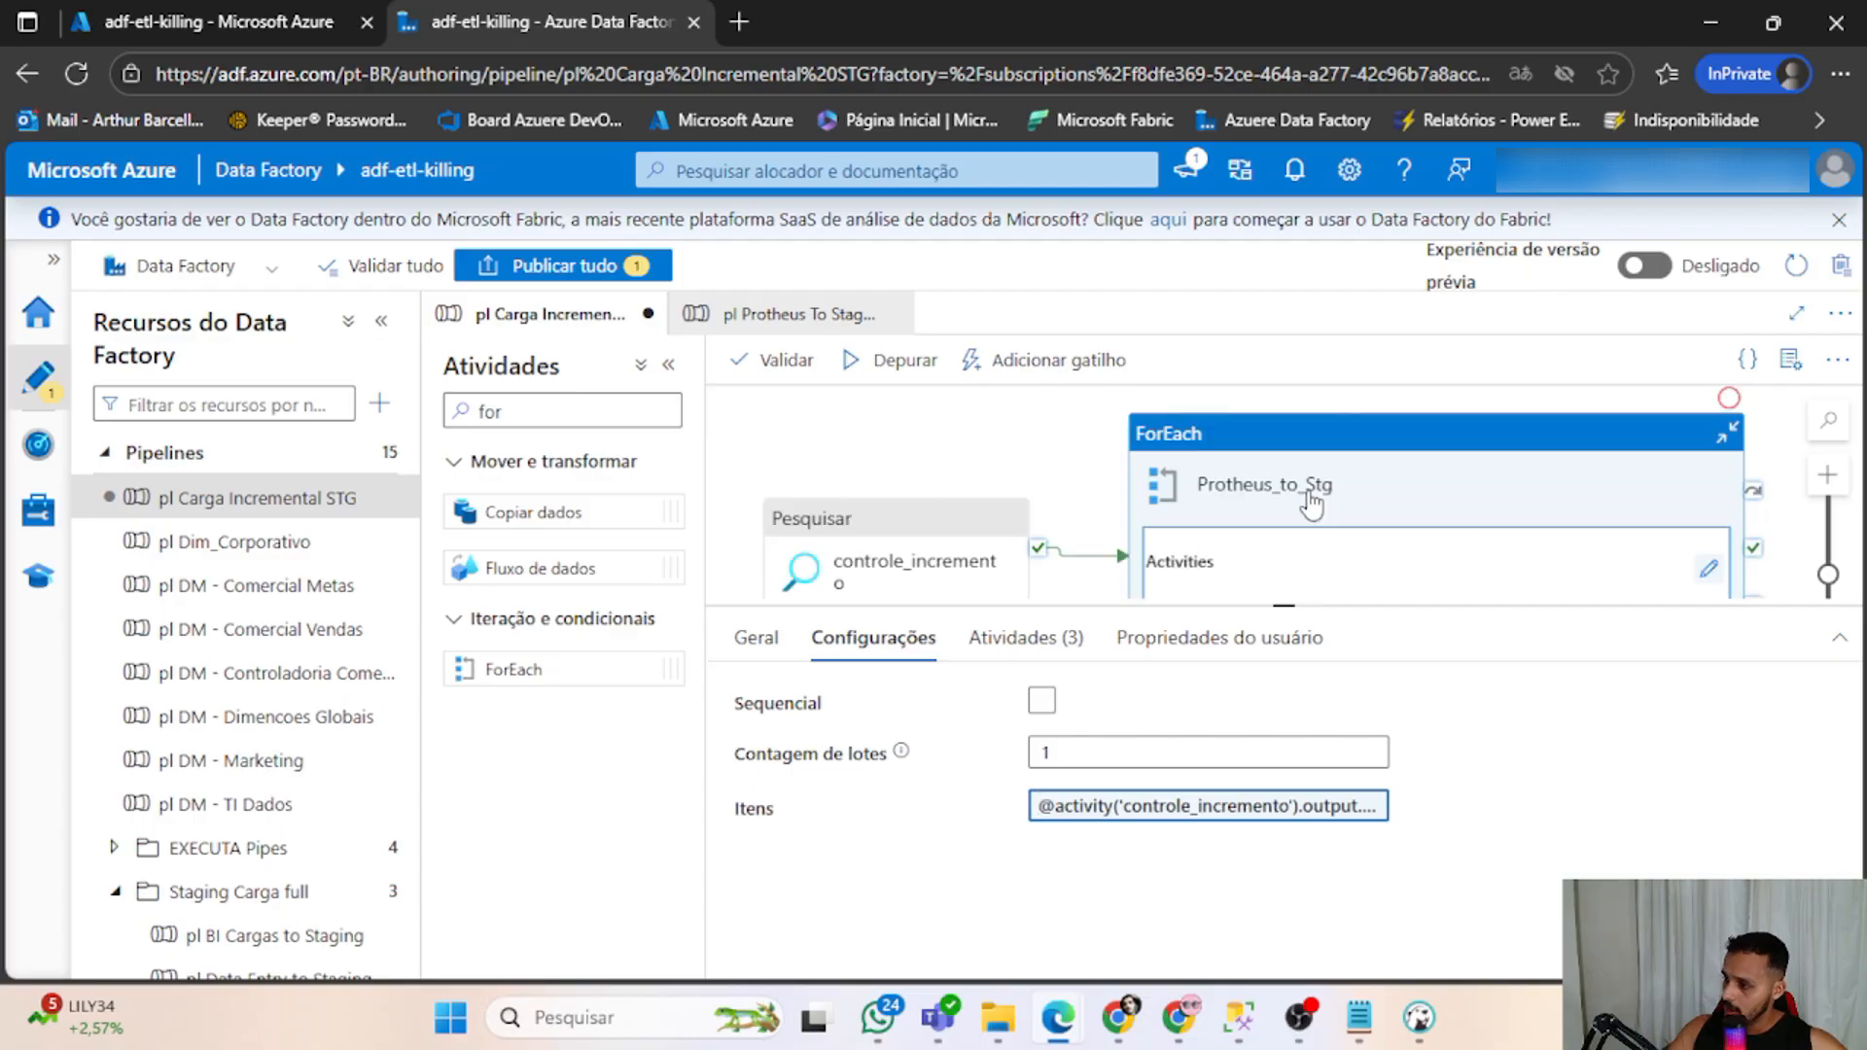
pyautogui.click(1195, 820)
pyautogui.moveTo(1530, 380); pyautogui.dragTo(1019, 337)
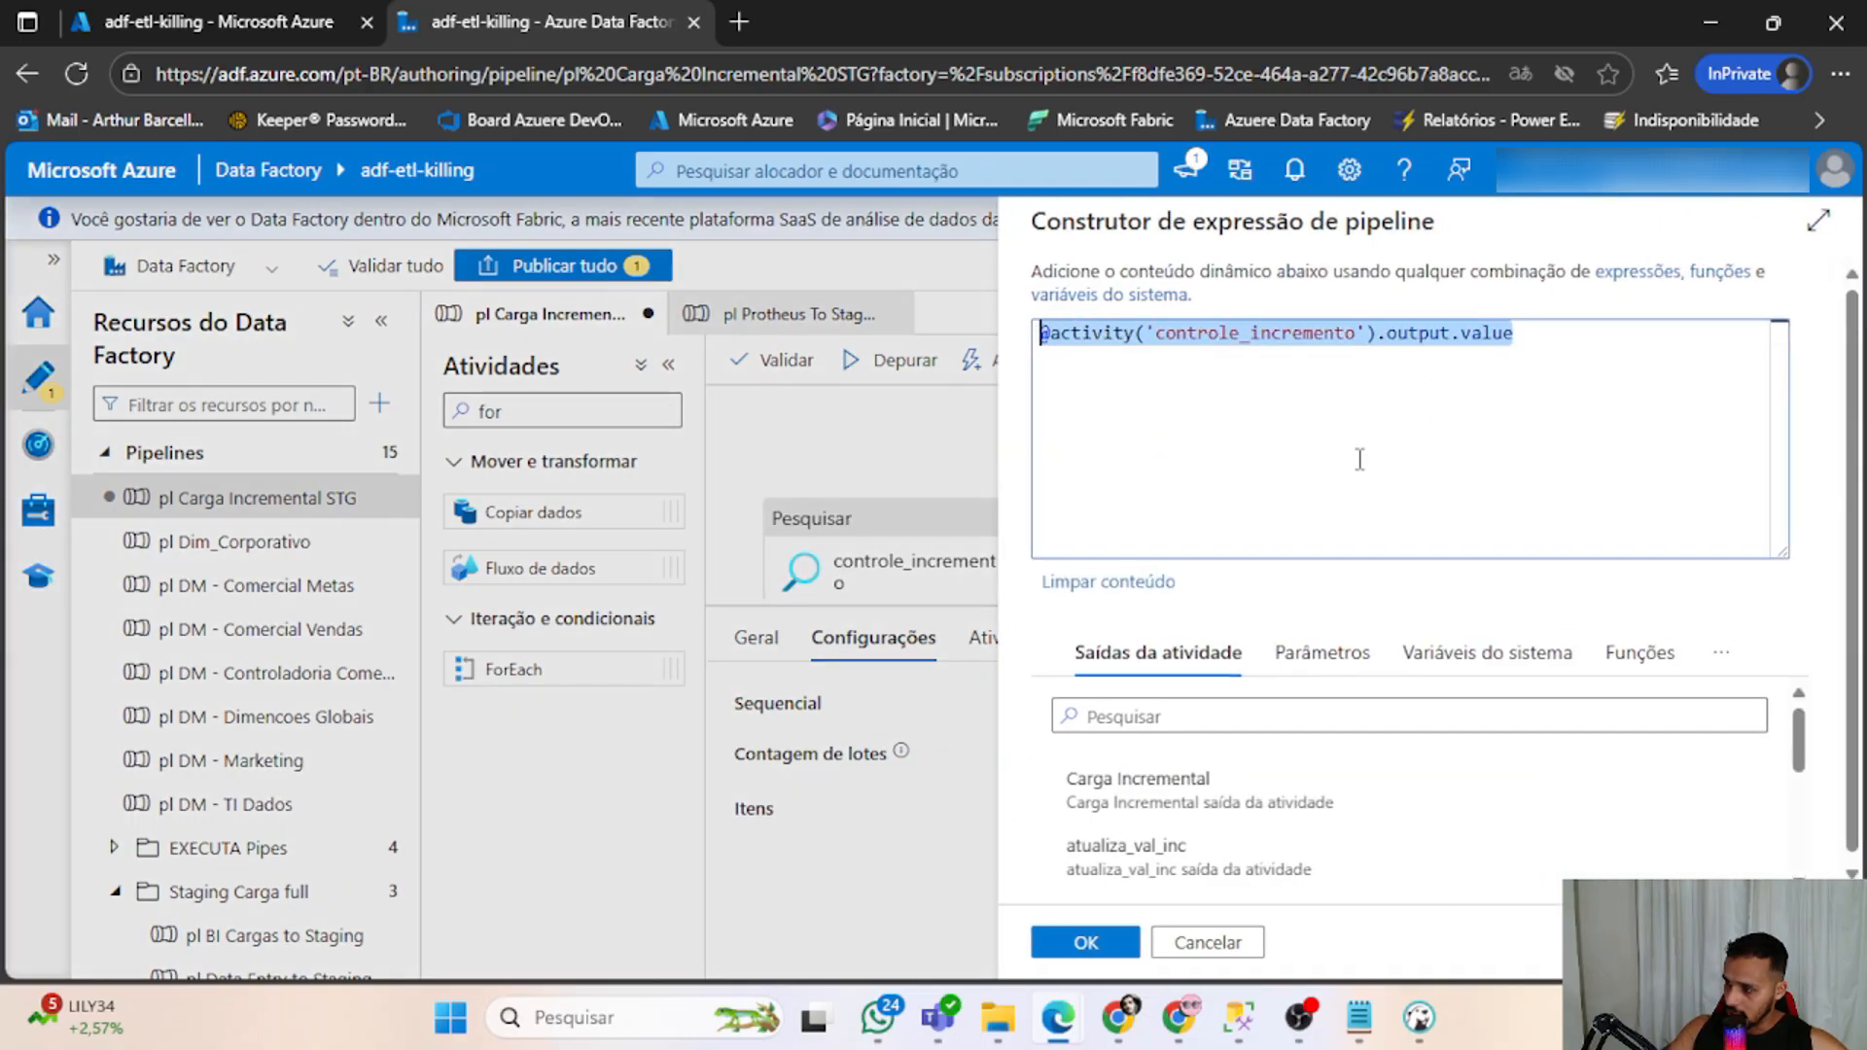
pyautogui.click(1480, 412)
pyautogui.moveTo(1533, 358); pyautogui.dragTo(826, 346)
pyautogui.click(1060, 937)
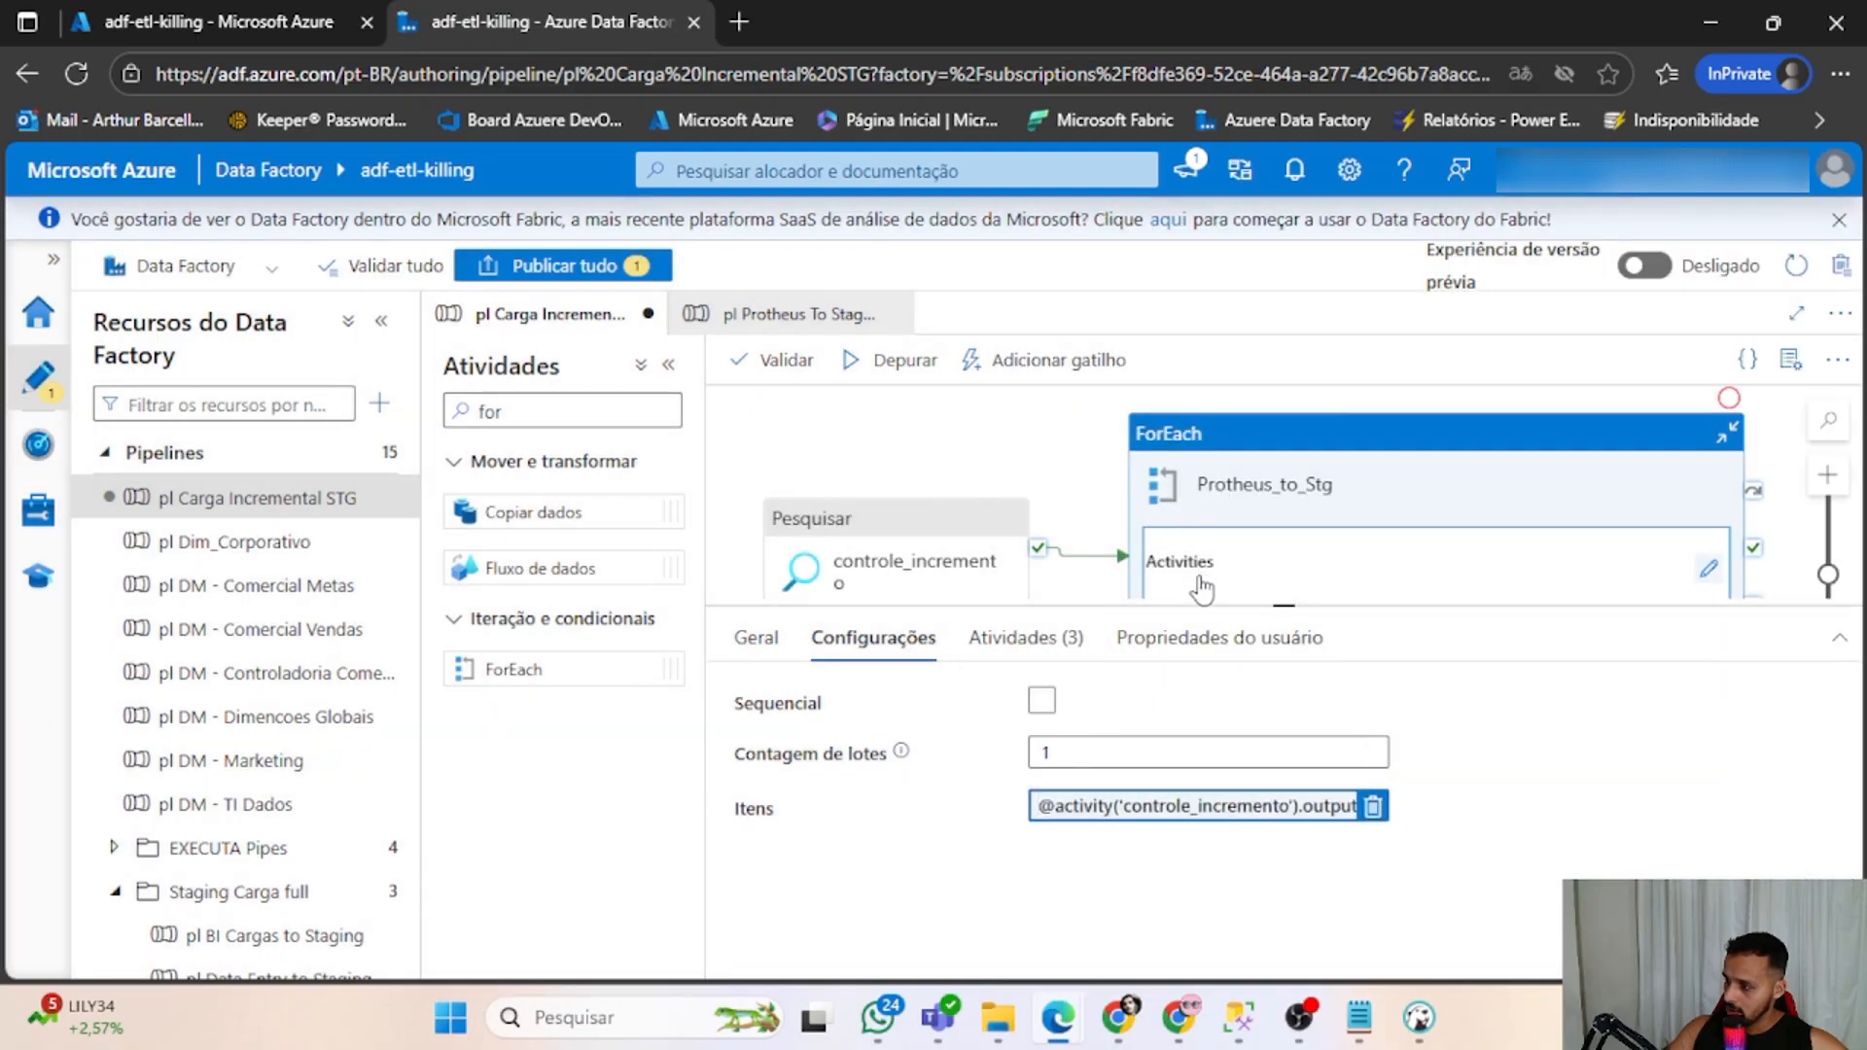
# Review the list of activities in the Protheus_to_Stg ForEach and open its inner canvas.
pyautogui.click(1033, 644)
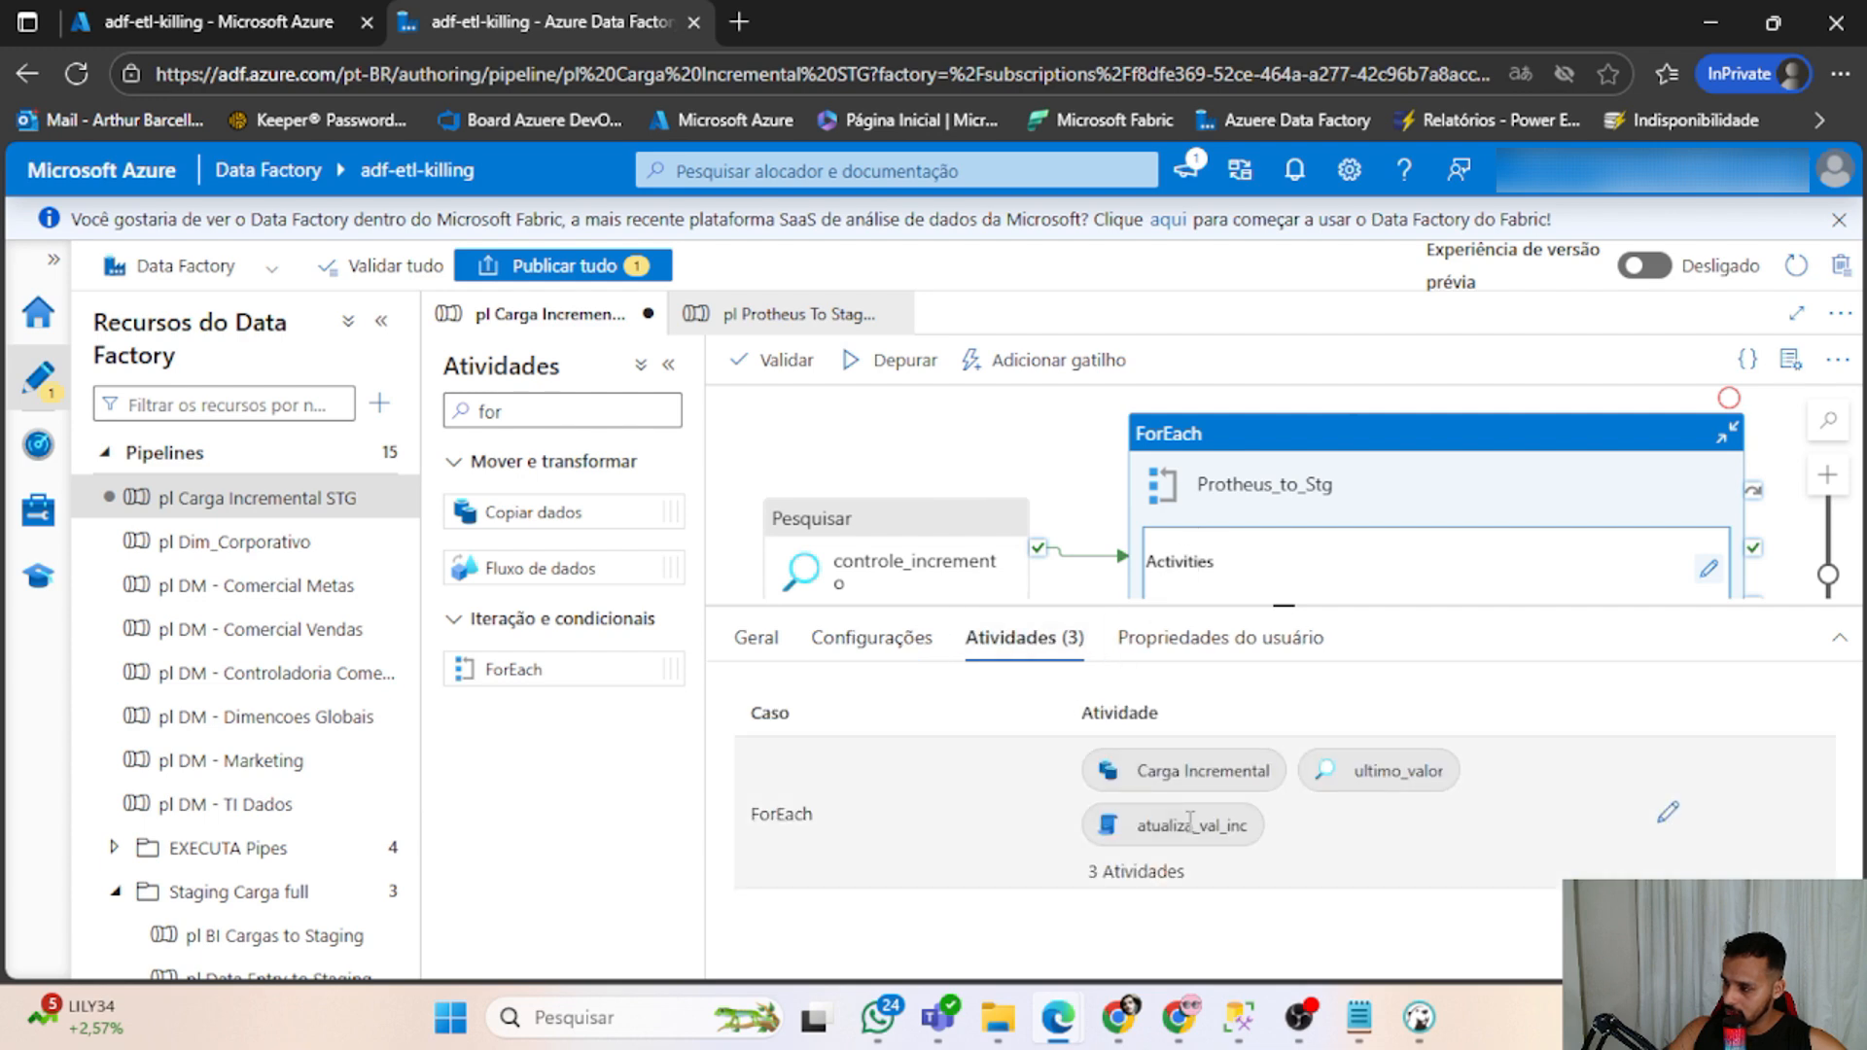
pyautogui.scroll(-1, 1439, 564)
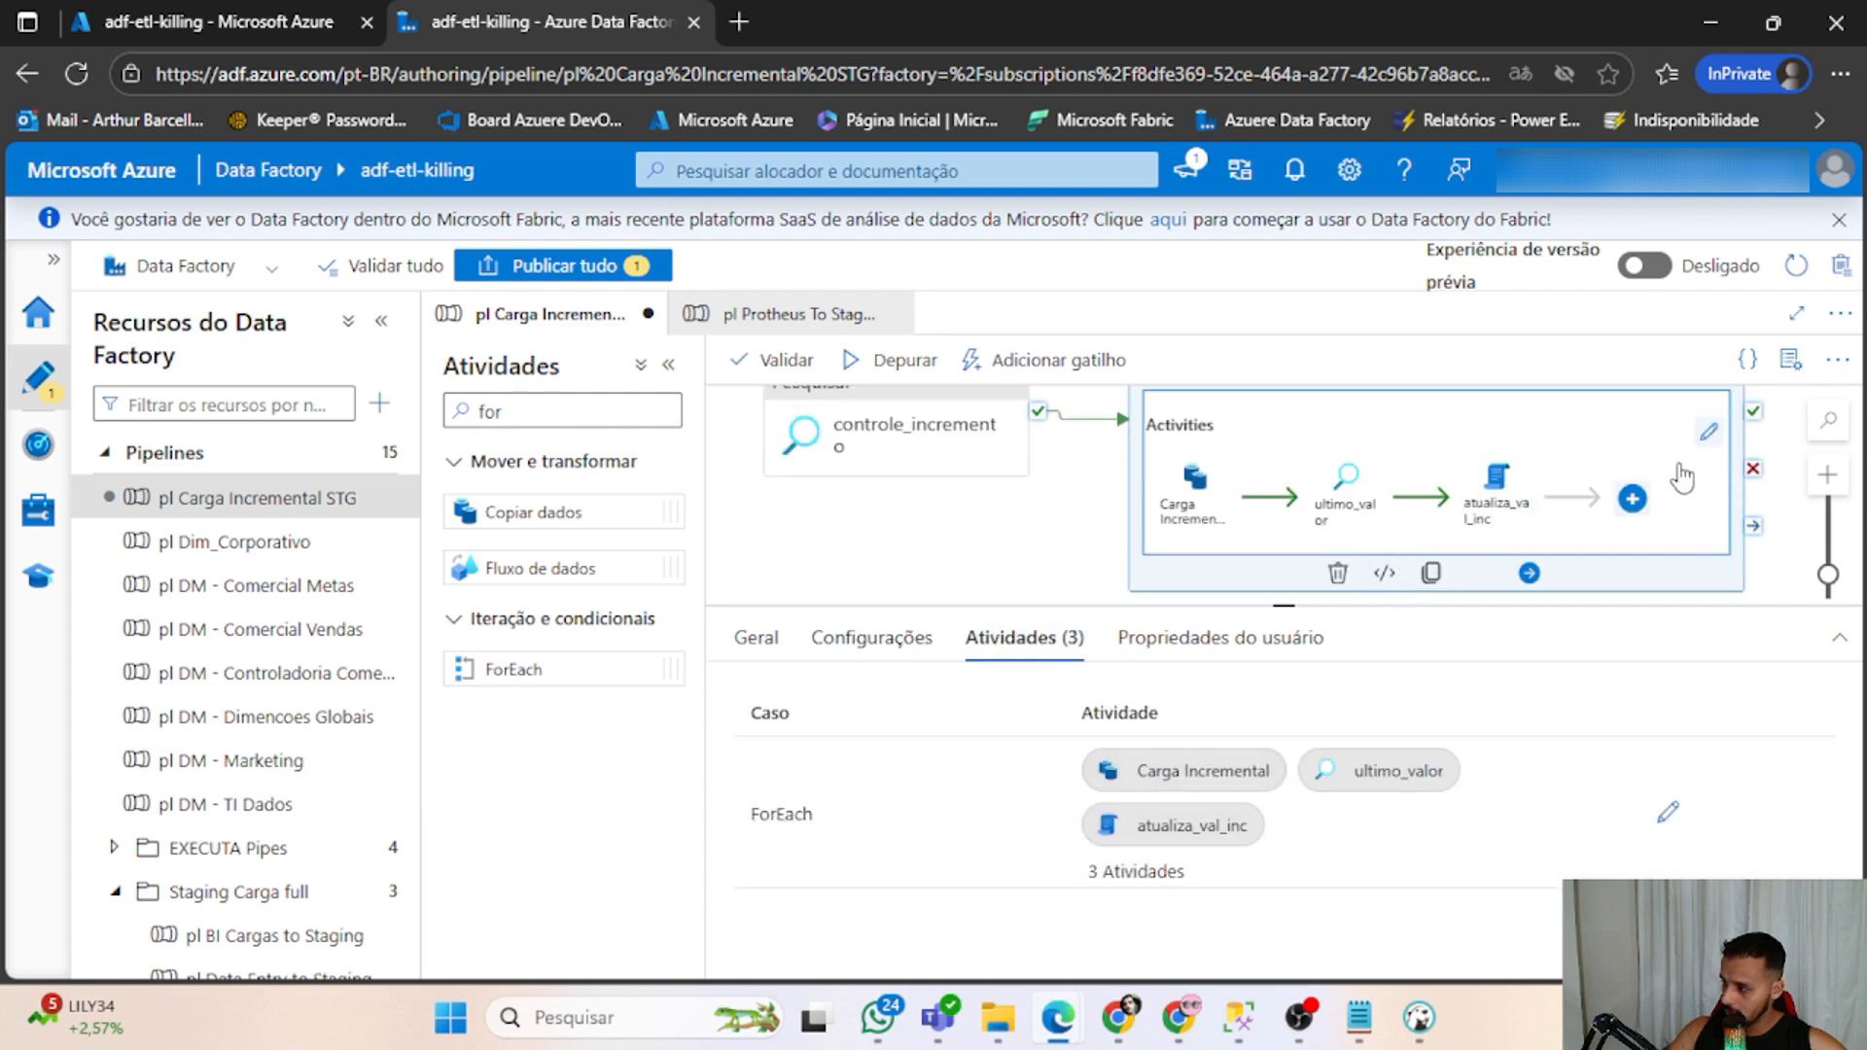
pyautogui.click(1708, 444)
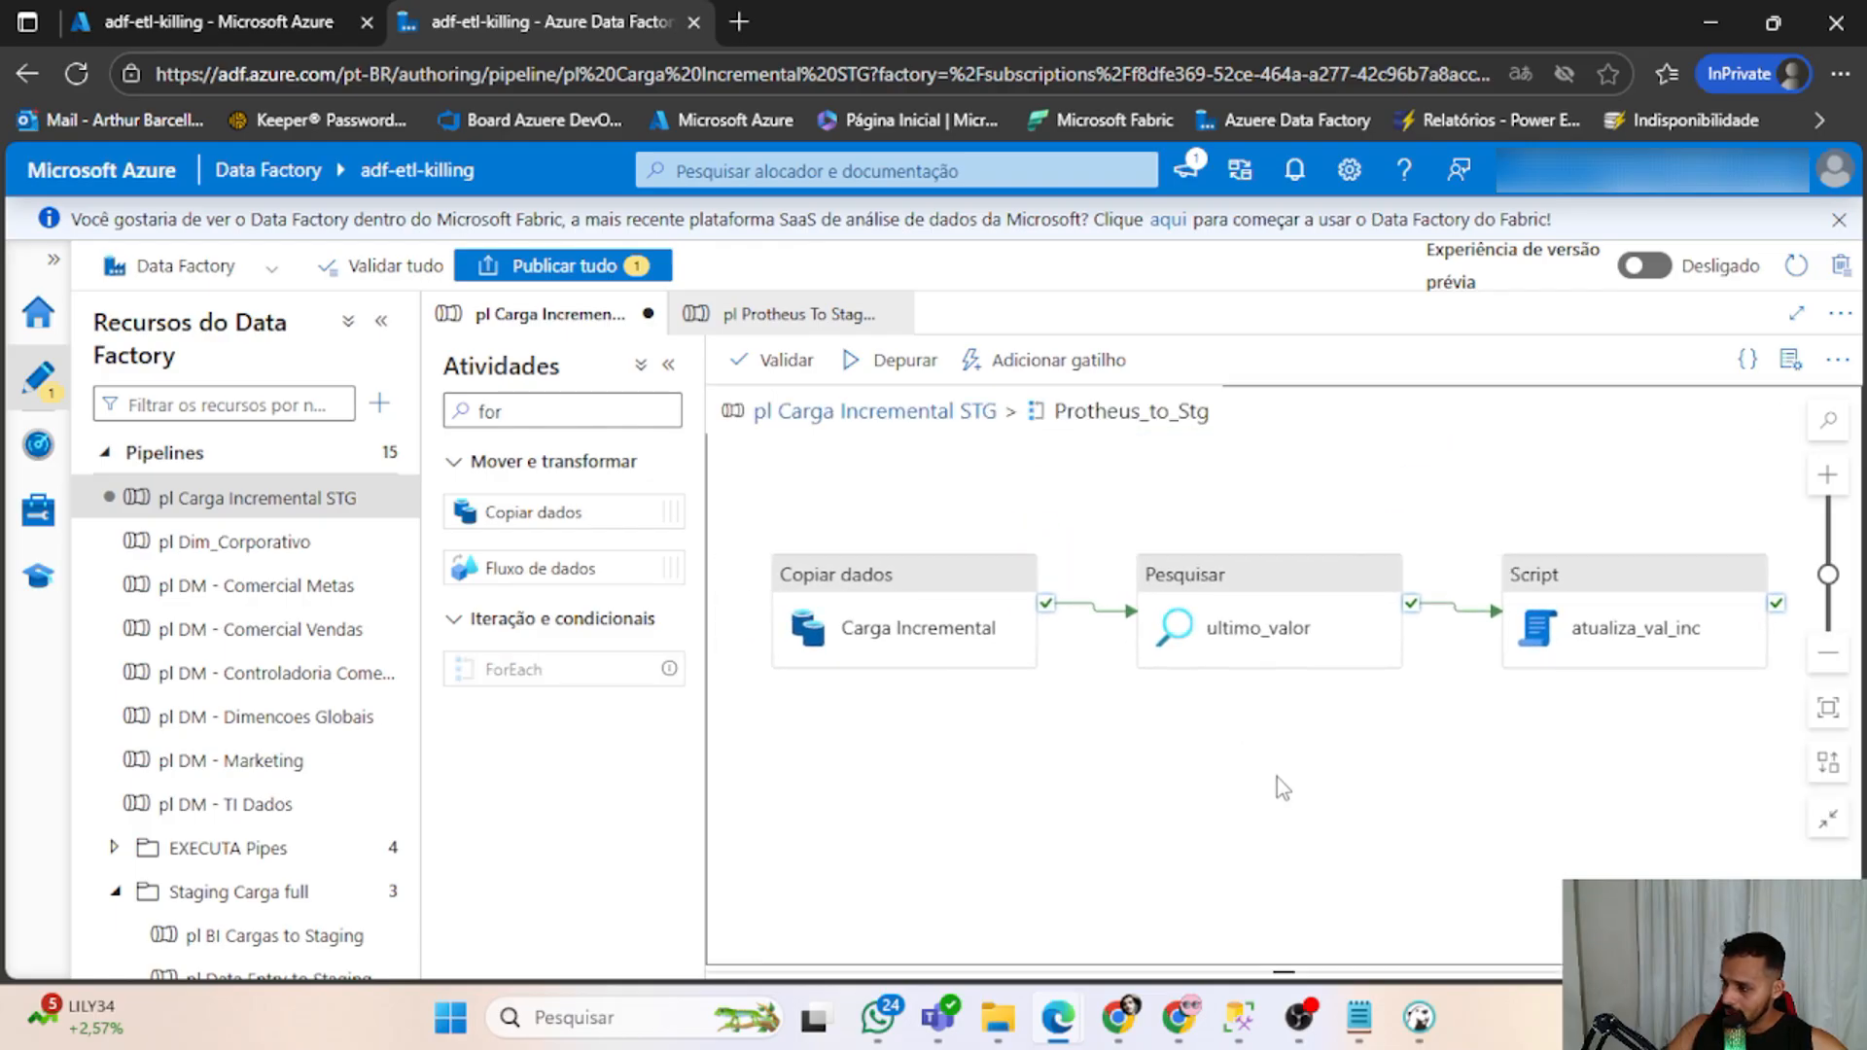
pyautogui.moveTo(1828, 574); pyautogui.dragTo(1828, 589)
pyautogui.moveTo(1317, 754); pyautogui.dragTo(1226, 722)
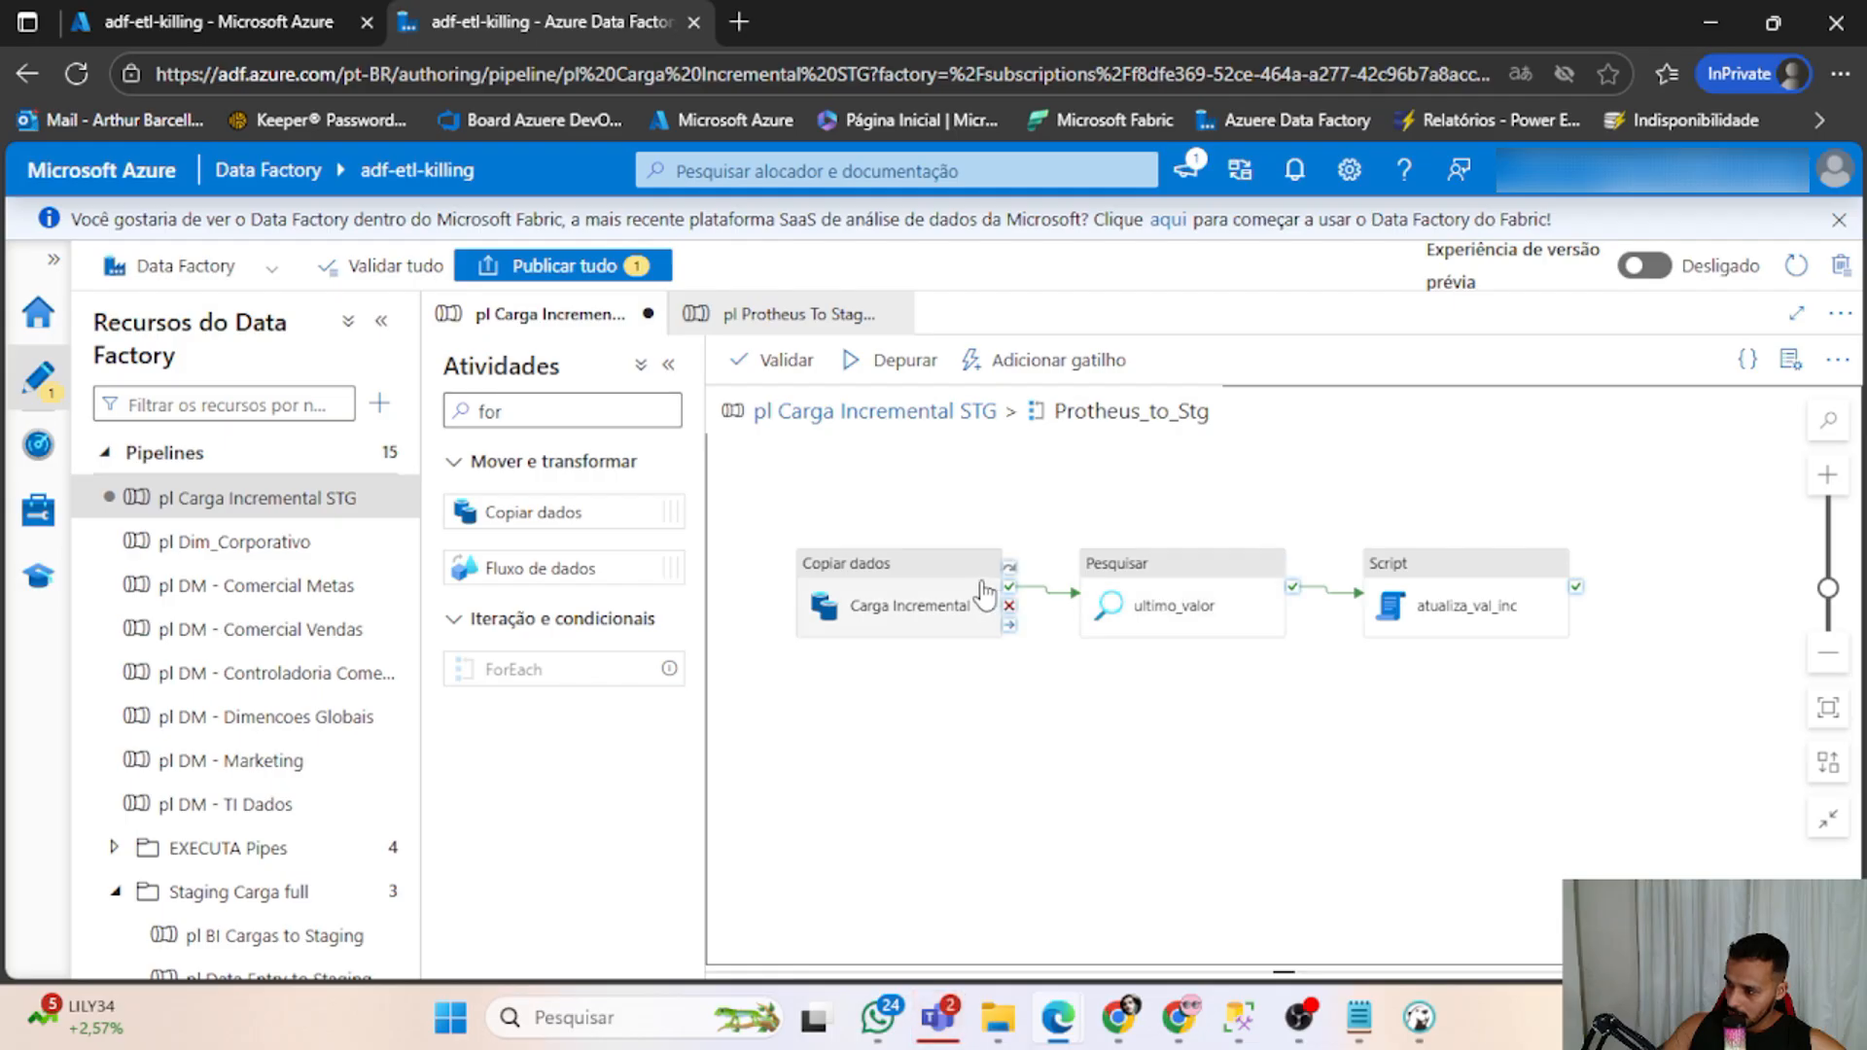
# Move the ultimo_valor lookup and atualiza_val_inc script together, farther away from the Carga Incremental copy activity.
pyautogui.click(866, 578)
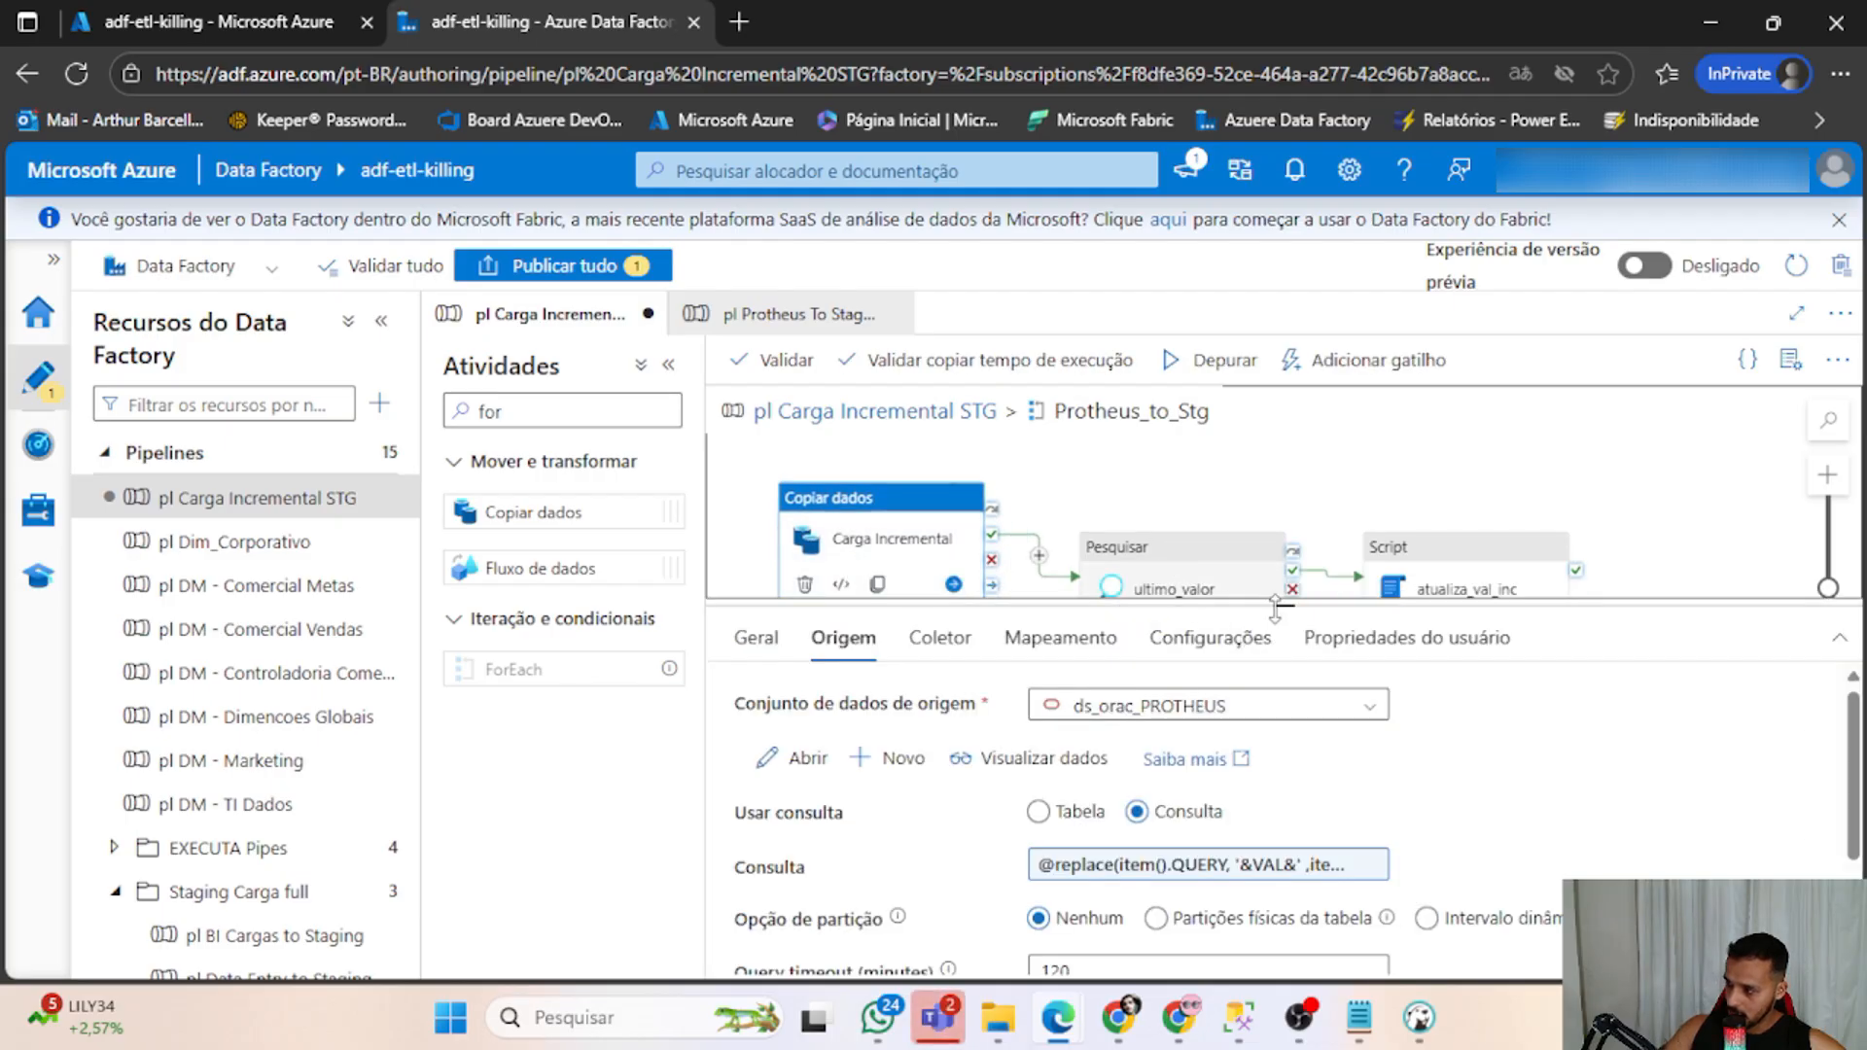
pyautogui.moveTo(1273, 608); pyautogui.dragTo(1265, 694)
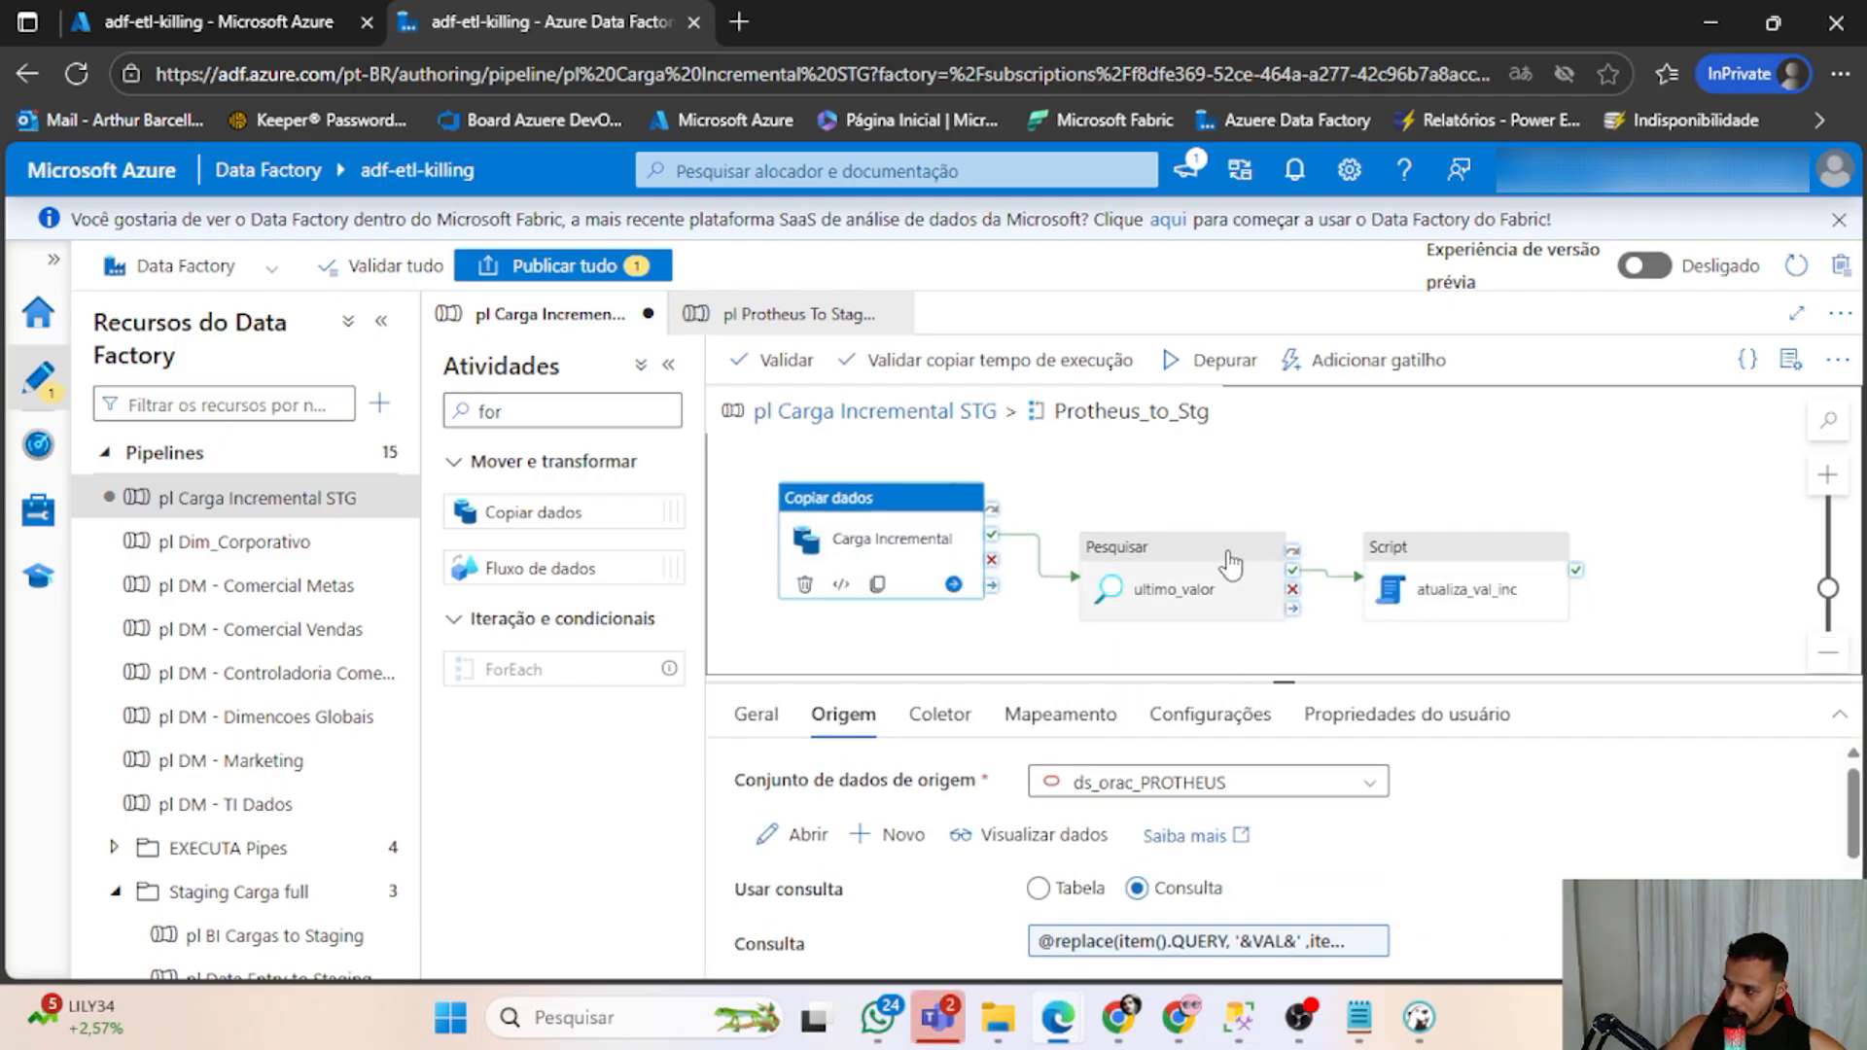
pyautogui.click(1214, 551)
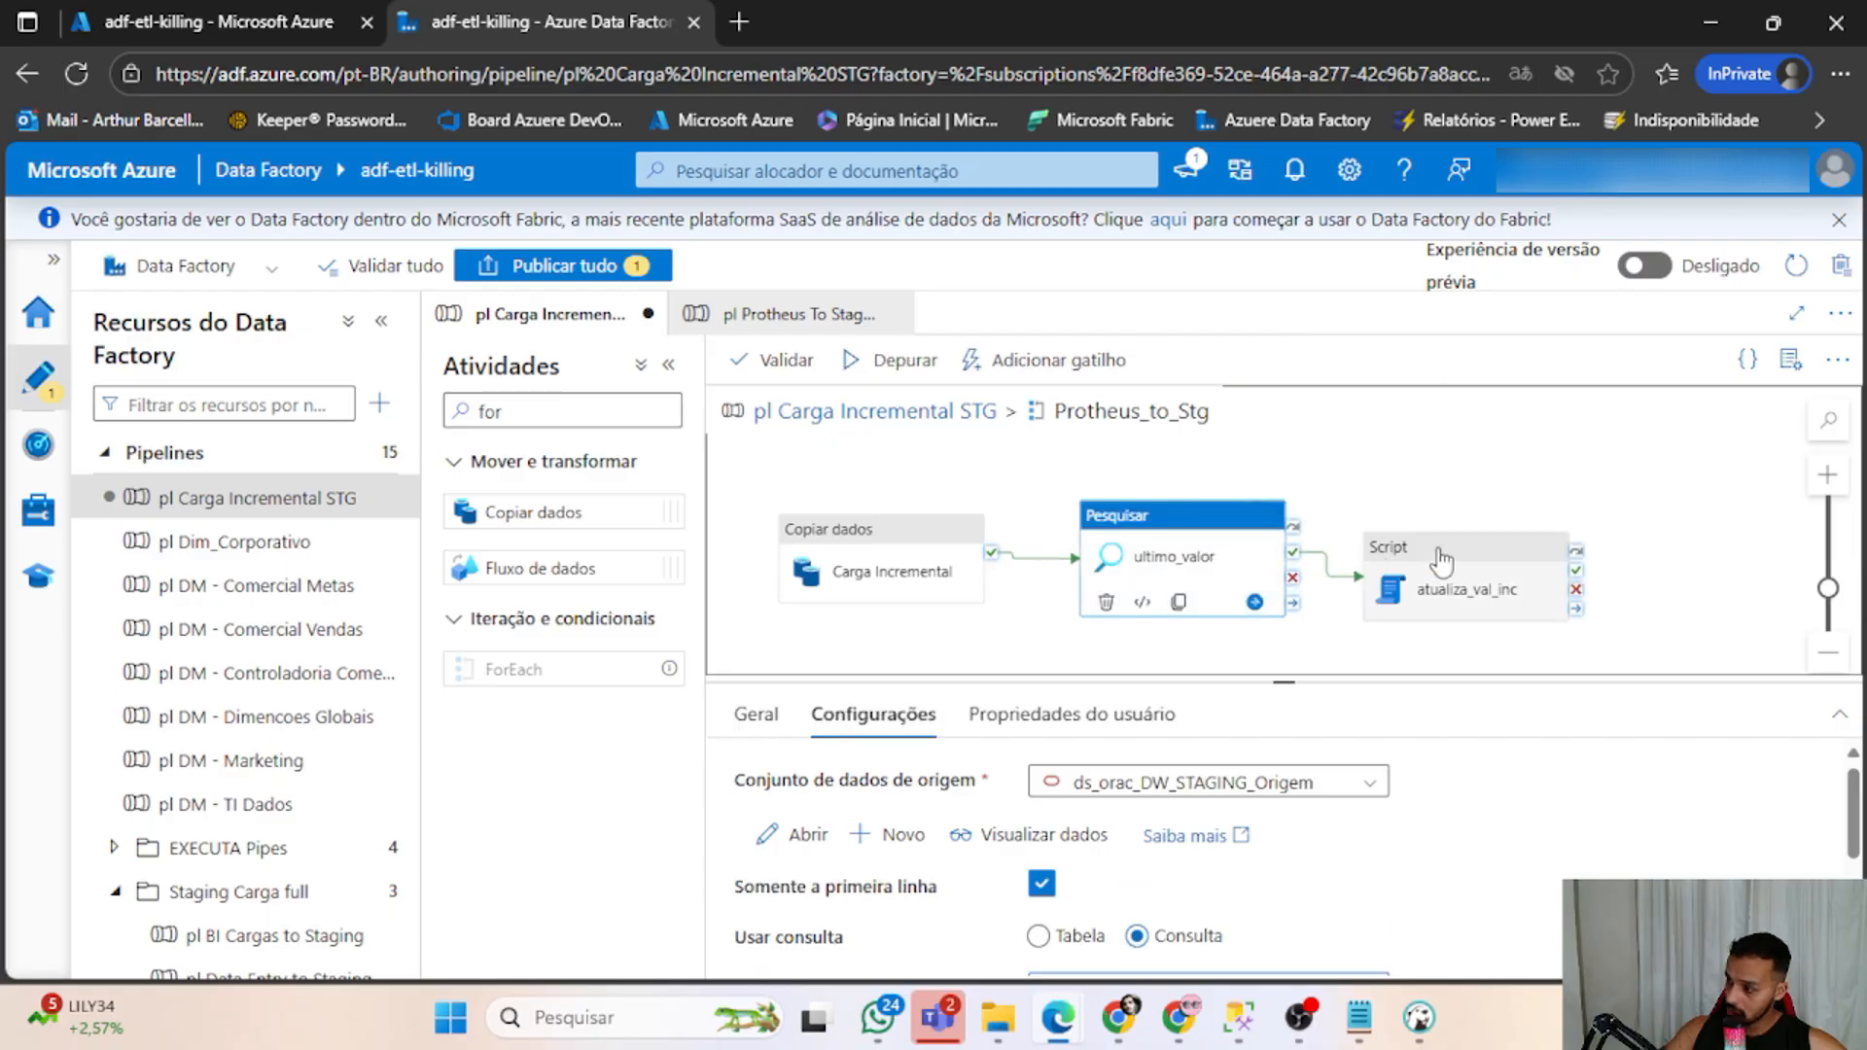
pyautogui.keyDown('ctrl'); pyautogui.click(1444, 564); pyautogui.keyUp('ctrl')
pyautogui.click(1034, 675)
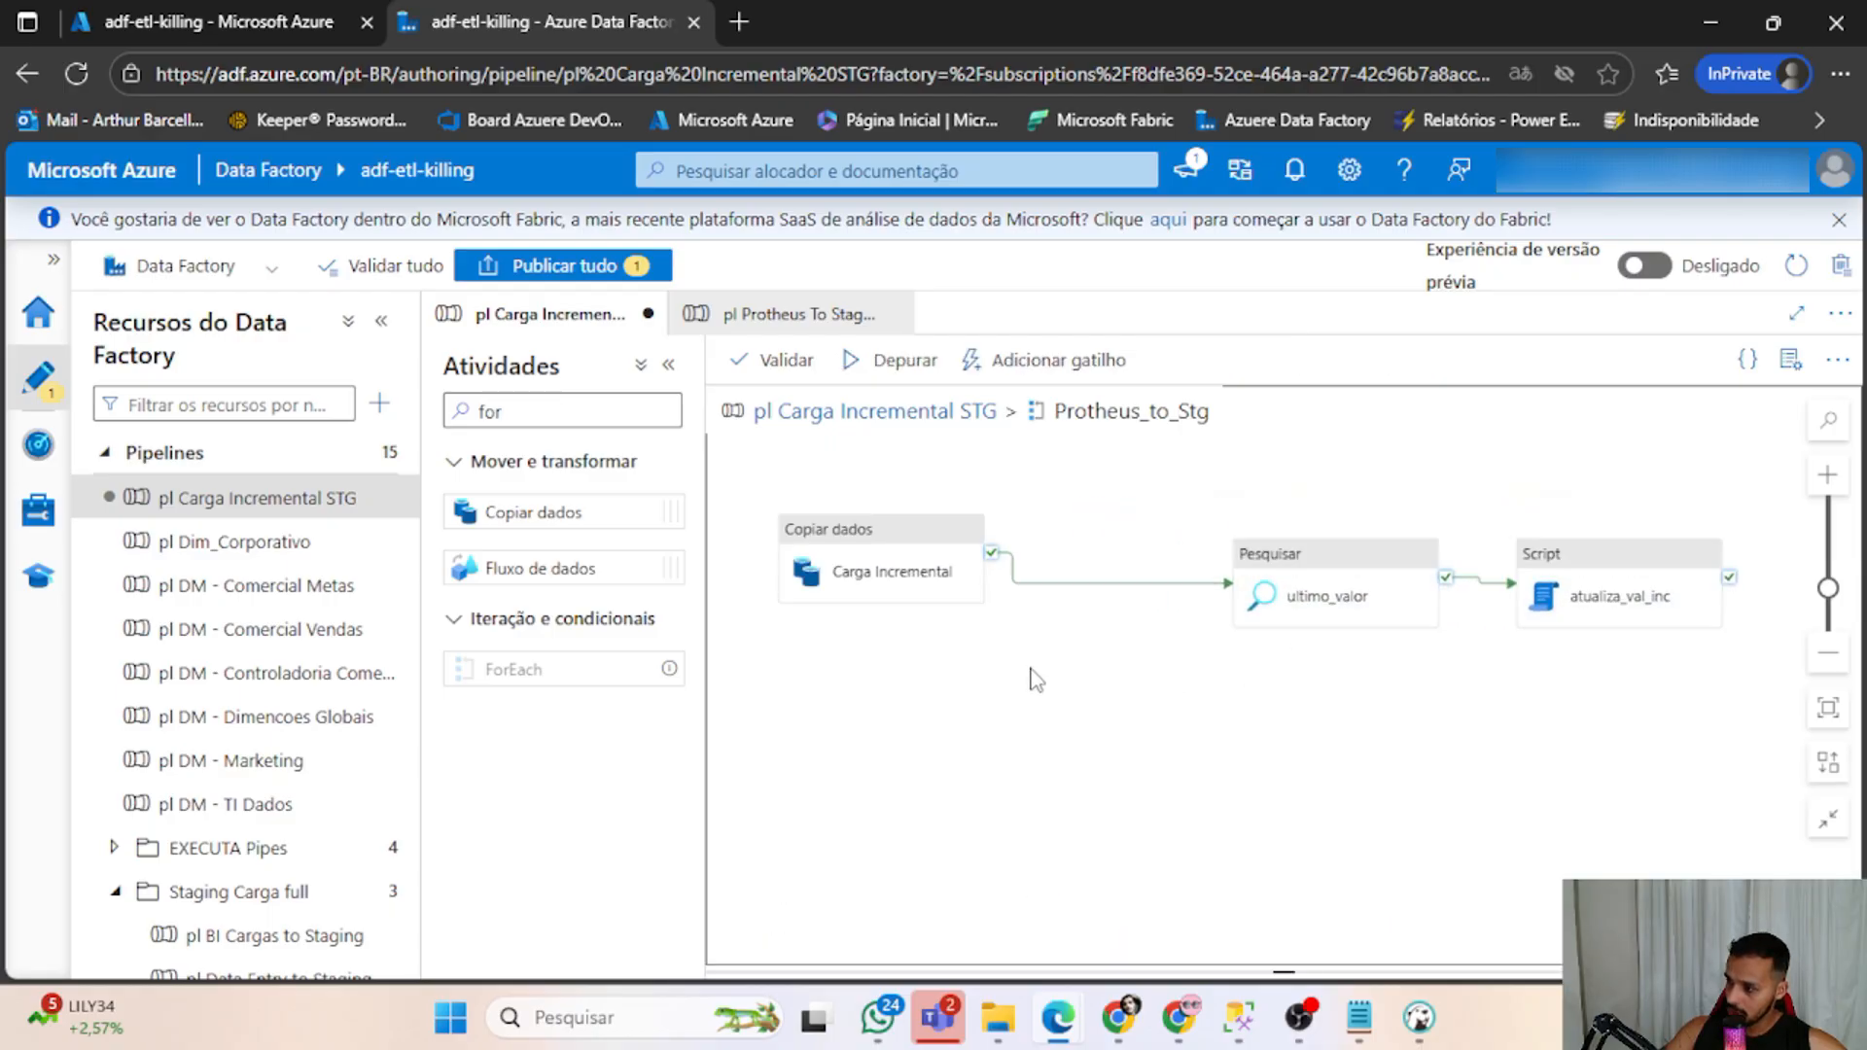
# Select the Carga Incremental activity, check the tables listed in the CONTROLE_INCREMENTAL results in DBeaver, and return to Data Factory.
pyautogui.click(879, 544)
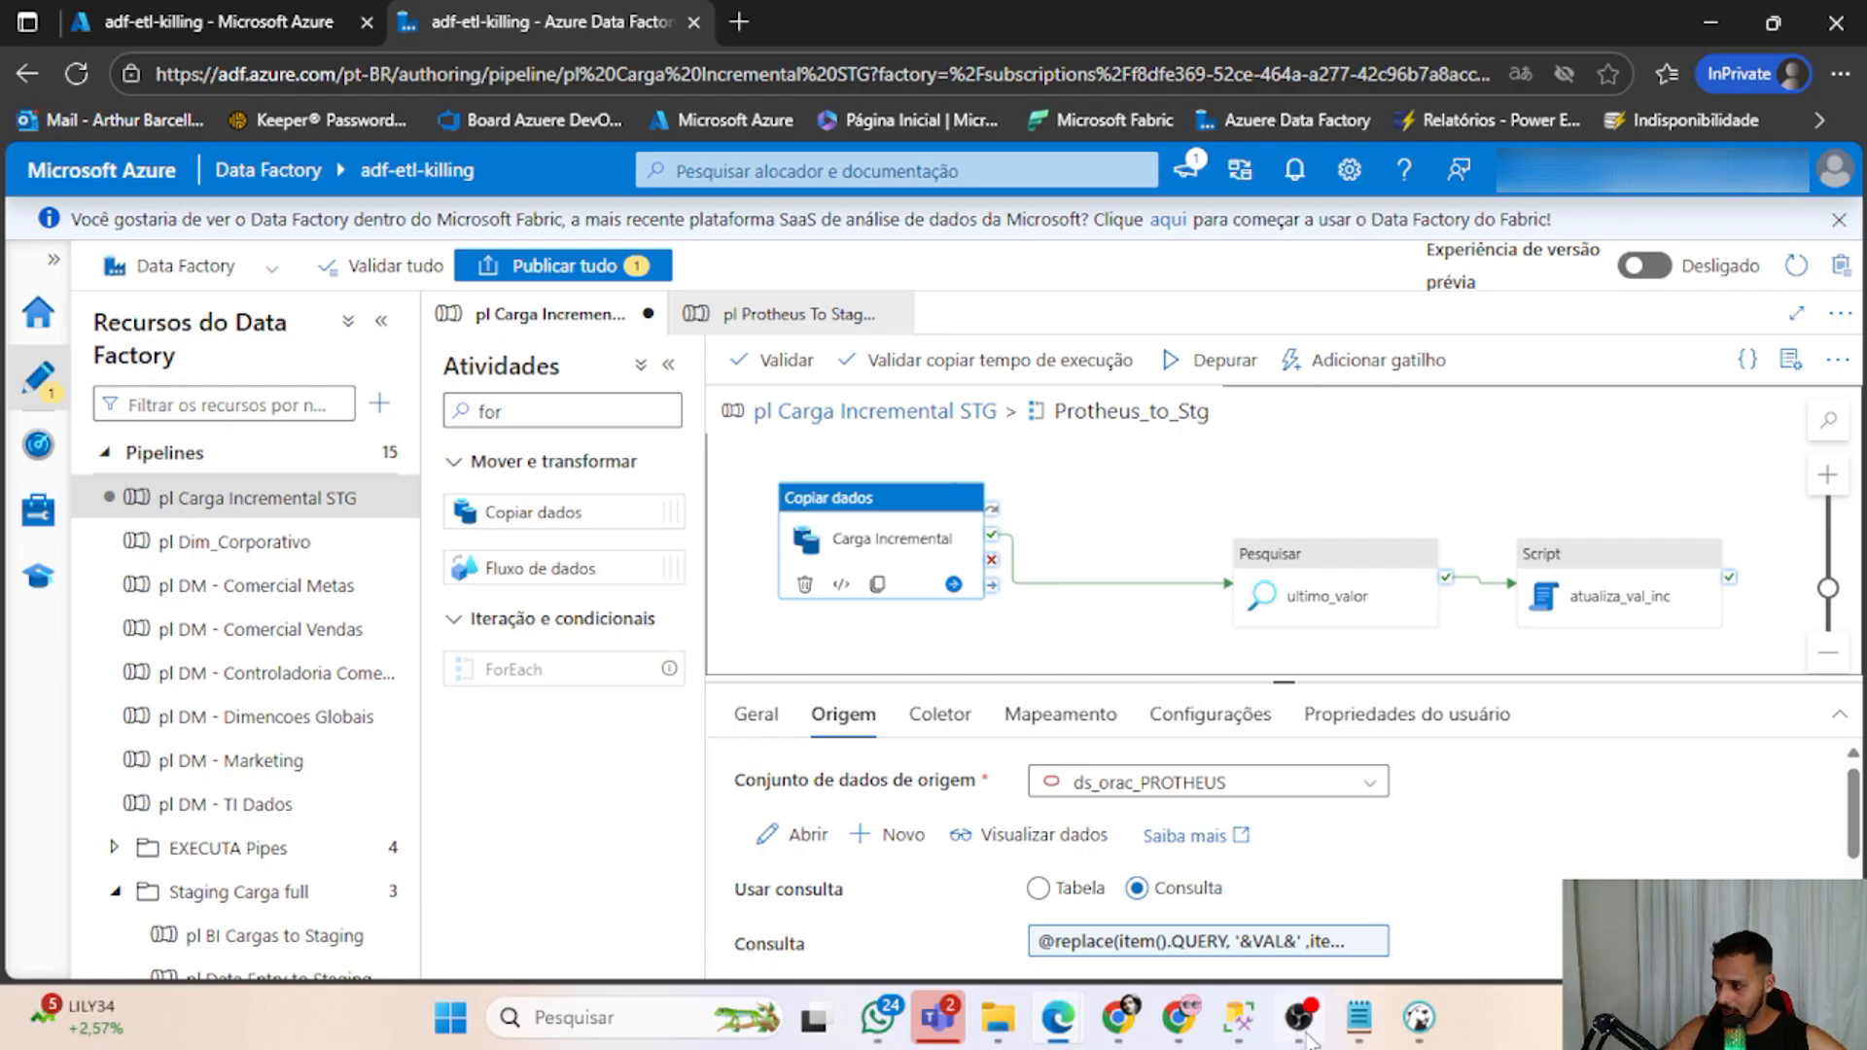
pyautogui.moveTo(1239, 1026)
pyautogui.hotkey('alt', 'Tab')
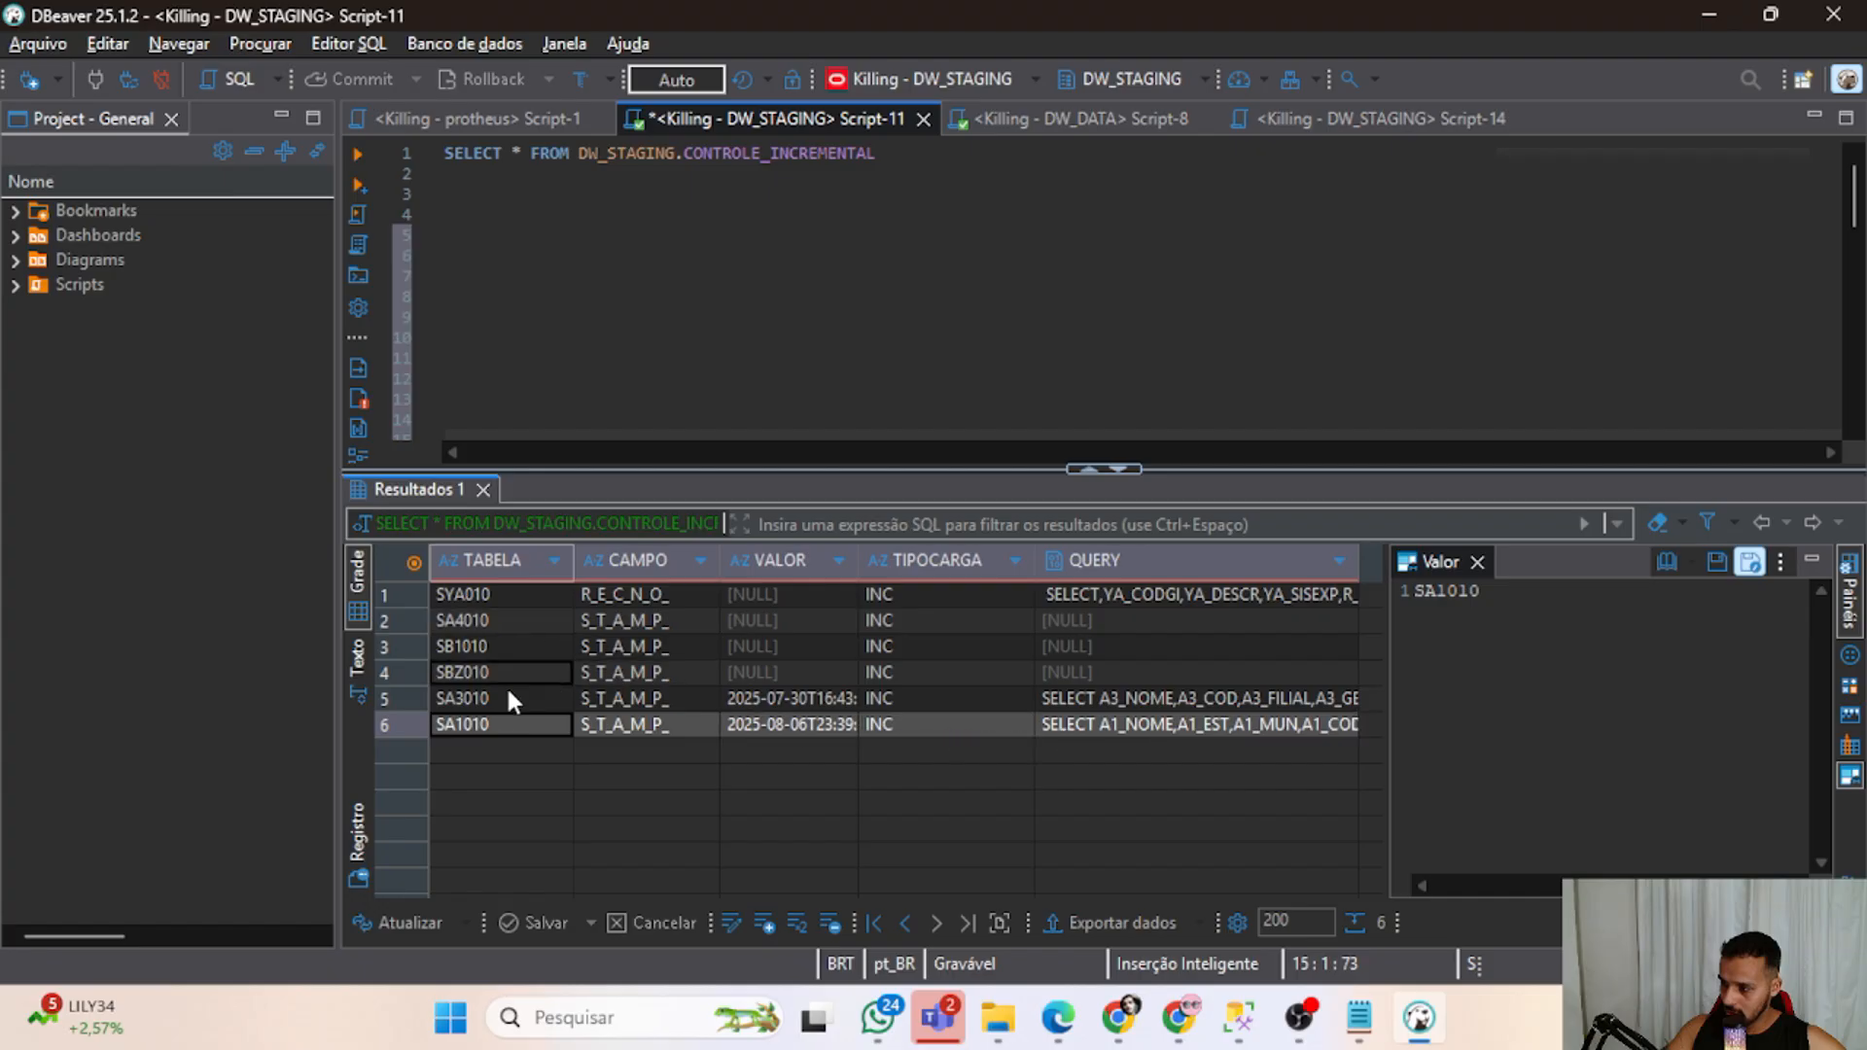
pyautogui.hotkey('alt', 'Tab')
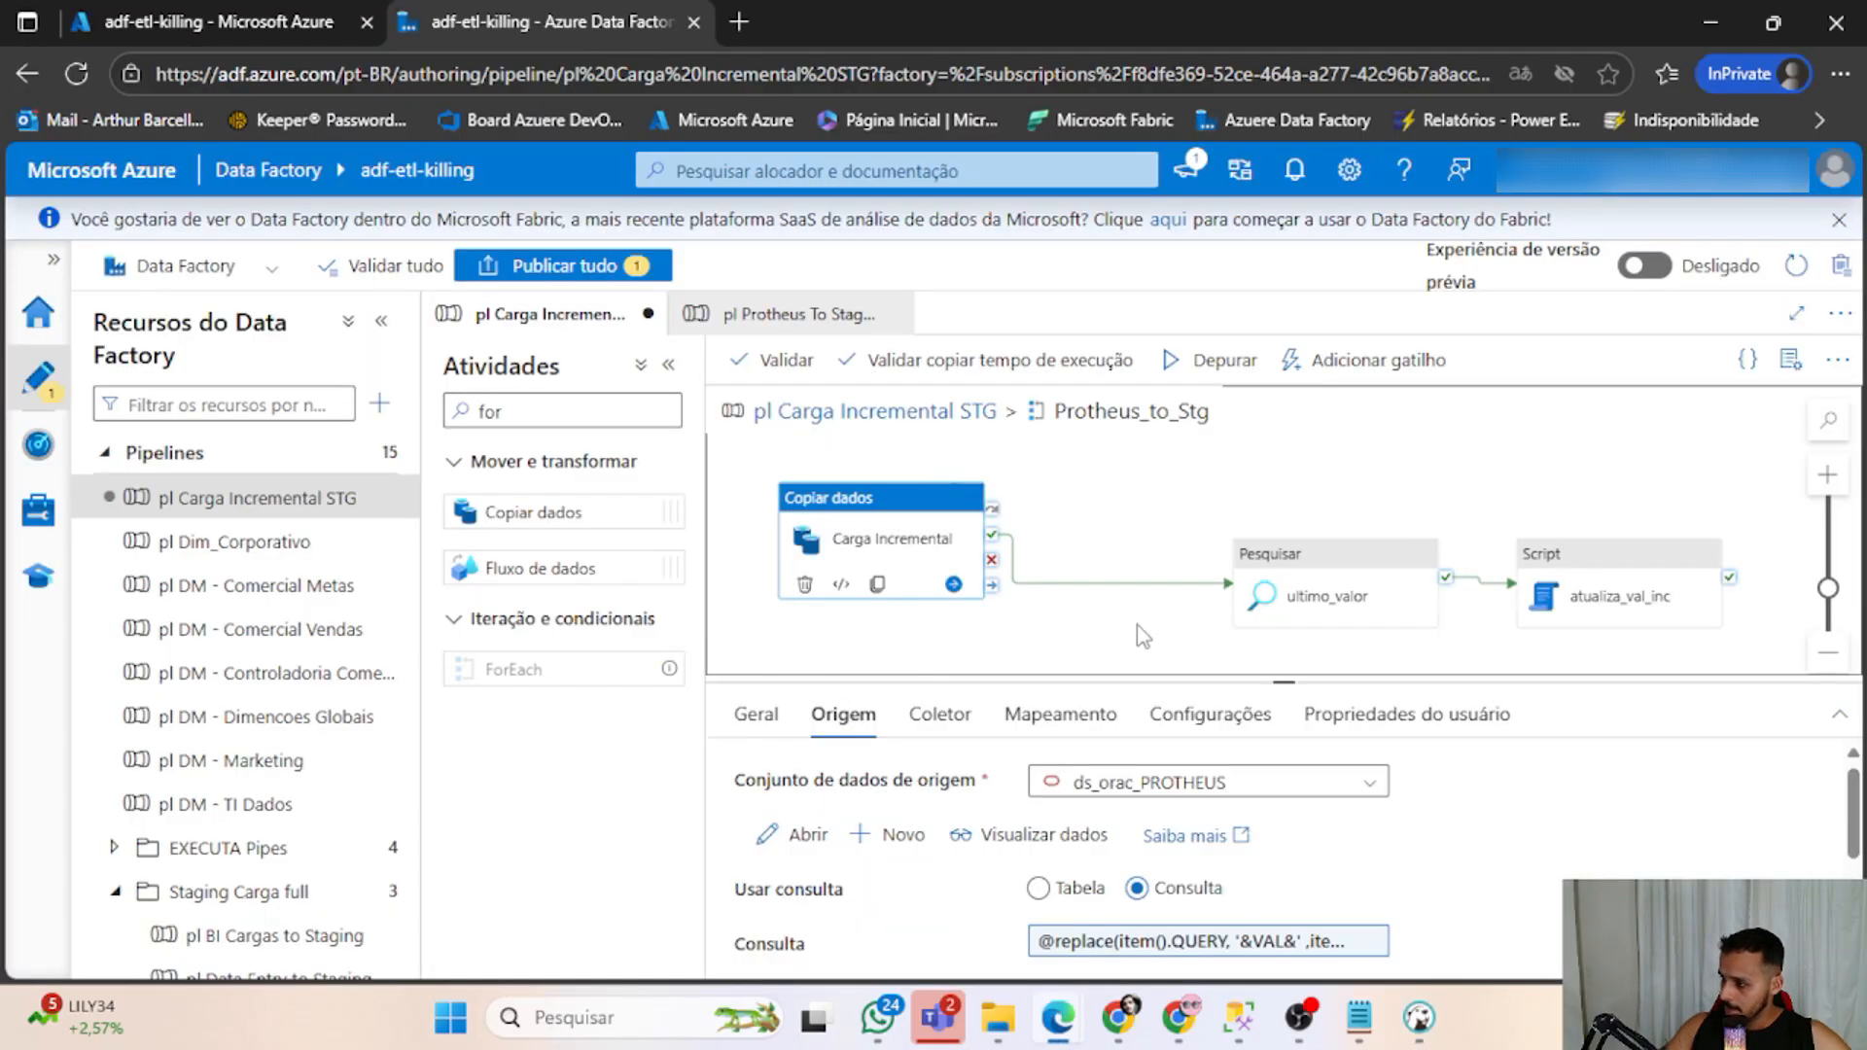
# Enlarge the source settings of Carga Incremental and compare the Tabela and Consulta options, leaving Consulta selected.
pyautogui.click(1033, 628)
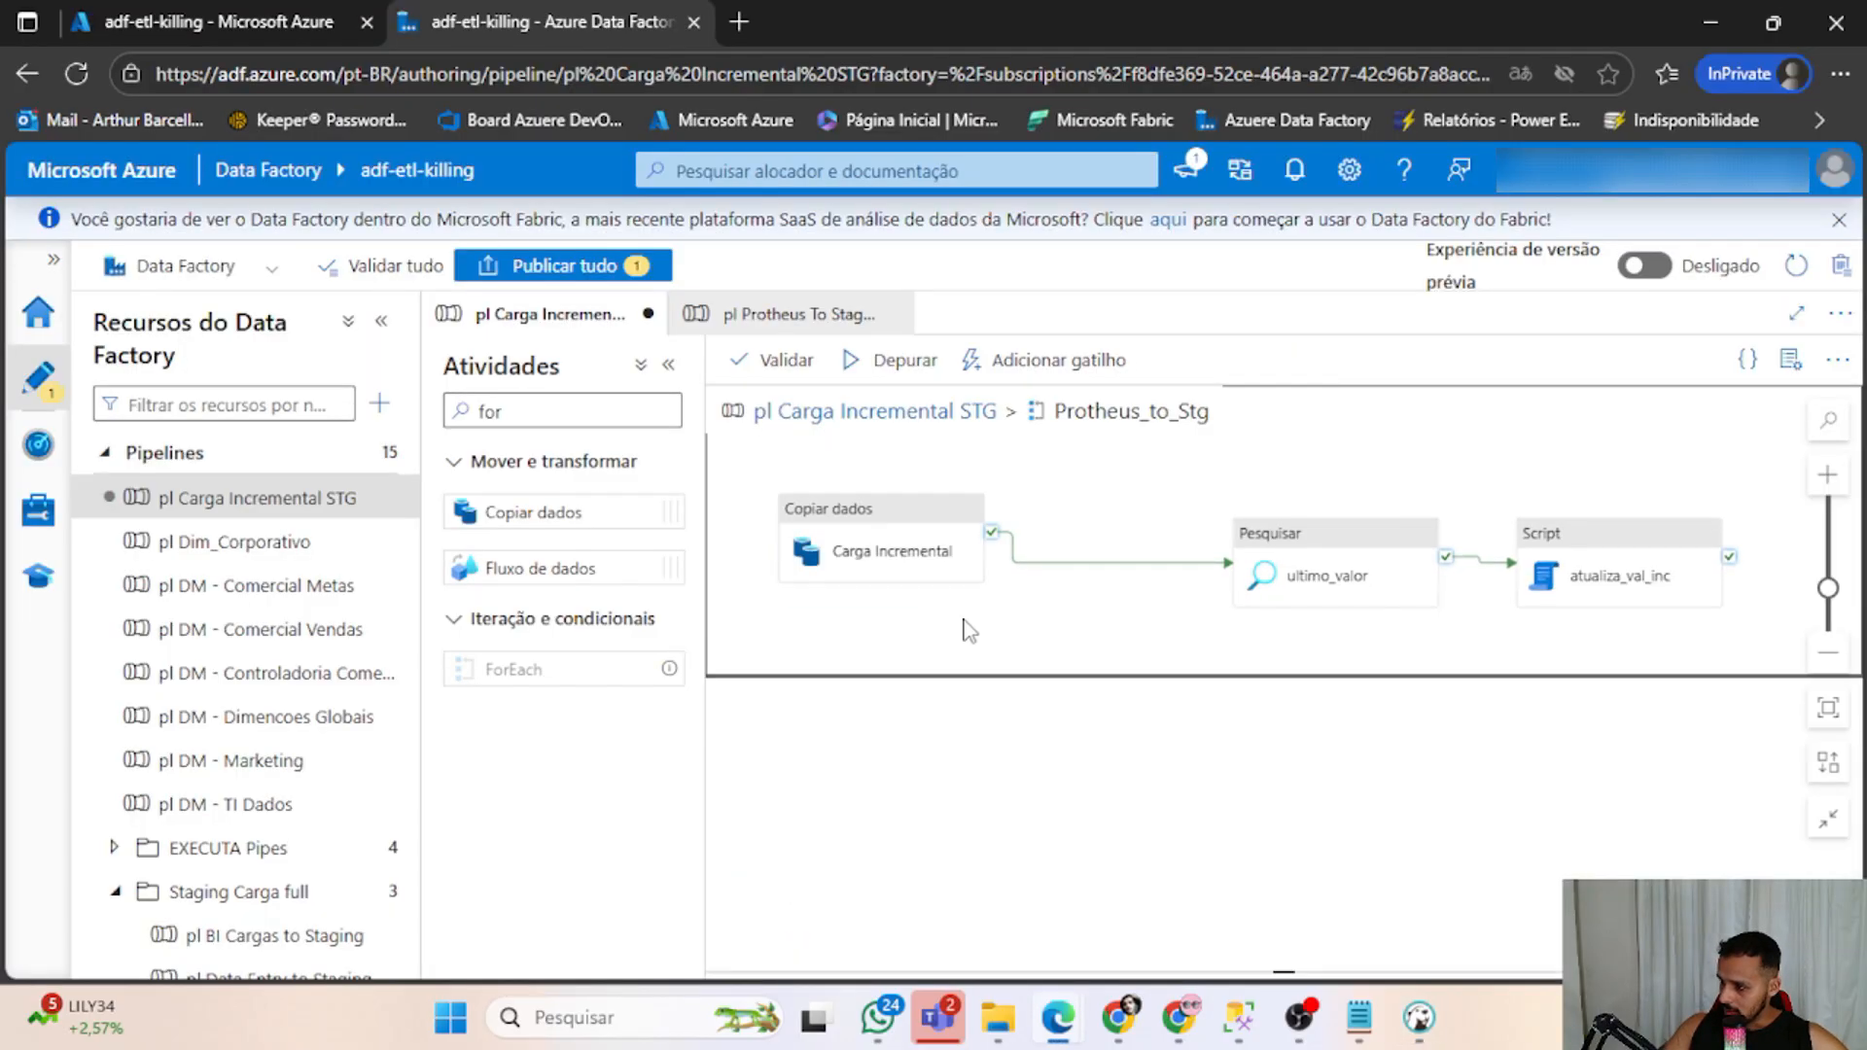
pyautogui.click(865, 552)
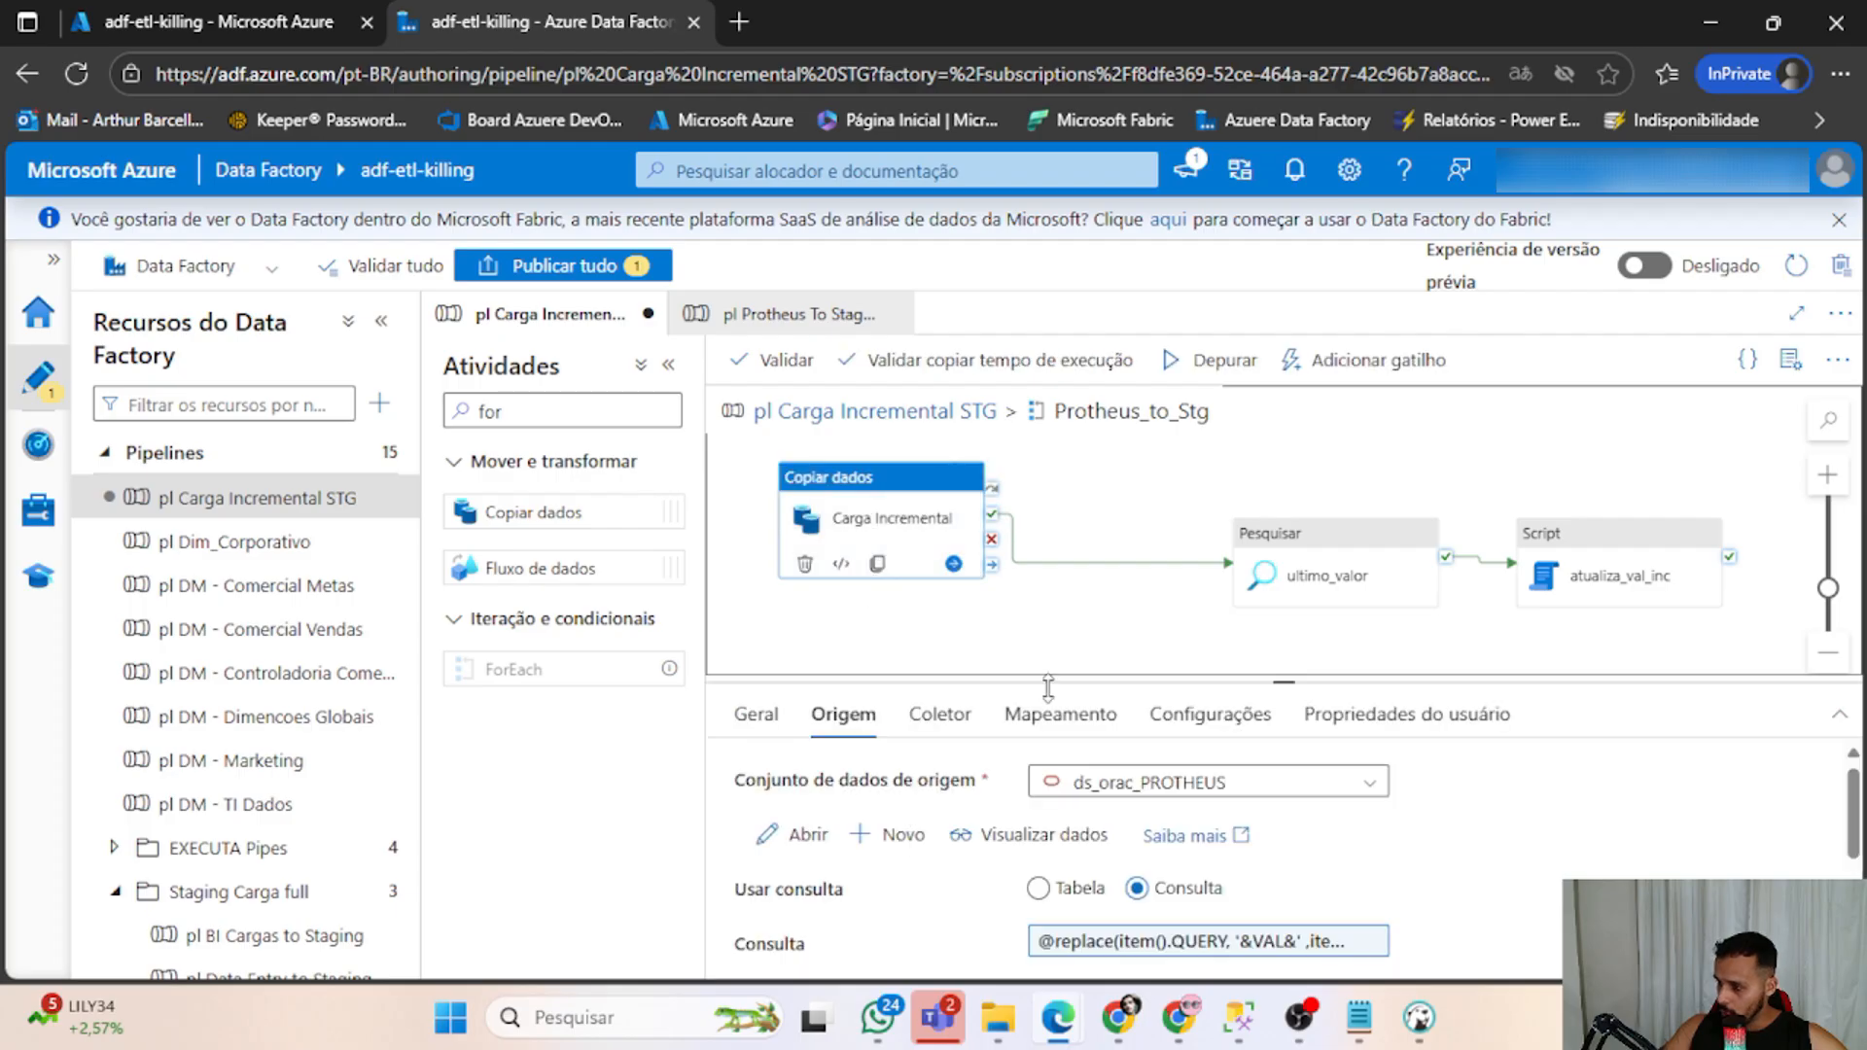
pyautogui.moveTo(1048, 683)
pyautogui.mouseDown()
pyautogui.moveTo(1050, 579)
pyautogui.moveTo(1026, 676)
pyautogui.mouseUp()
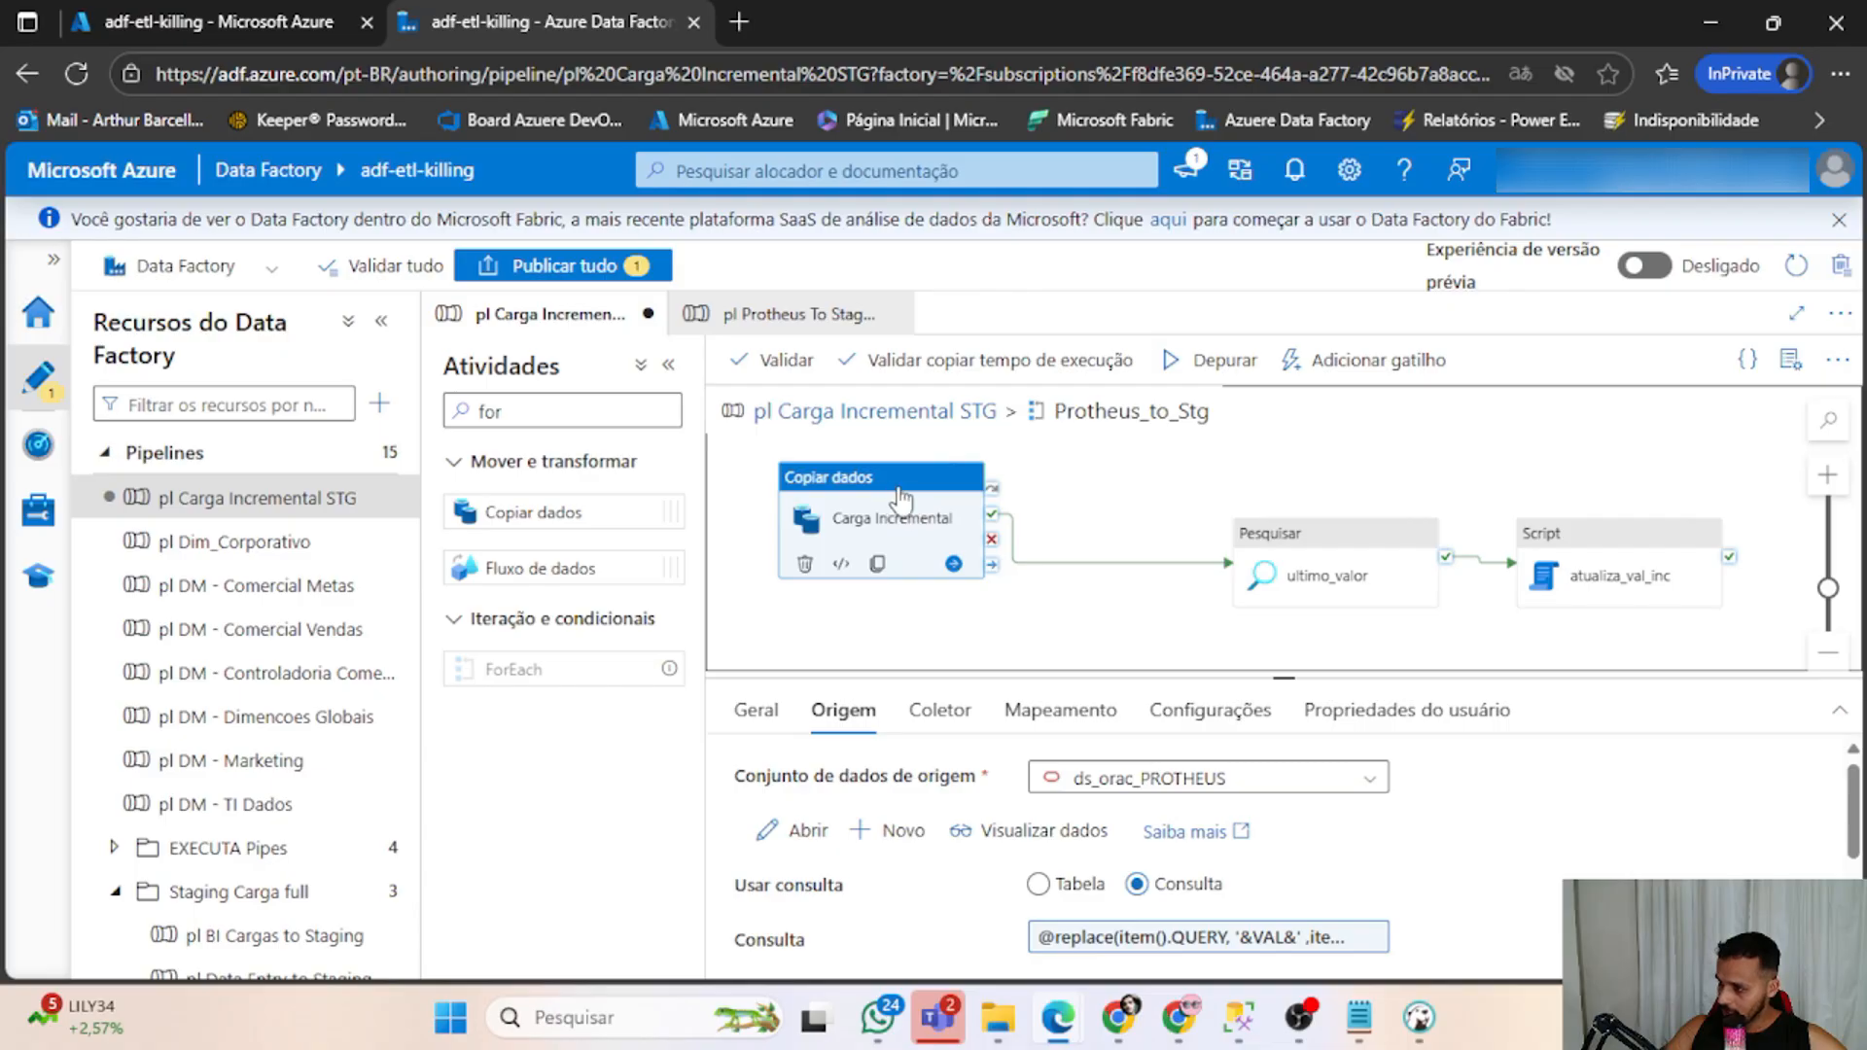
pyautogui.moveTo(905, 505); pyautogui.dragTo(931, 507)
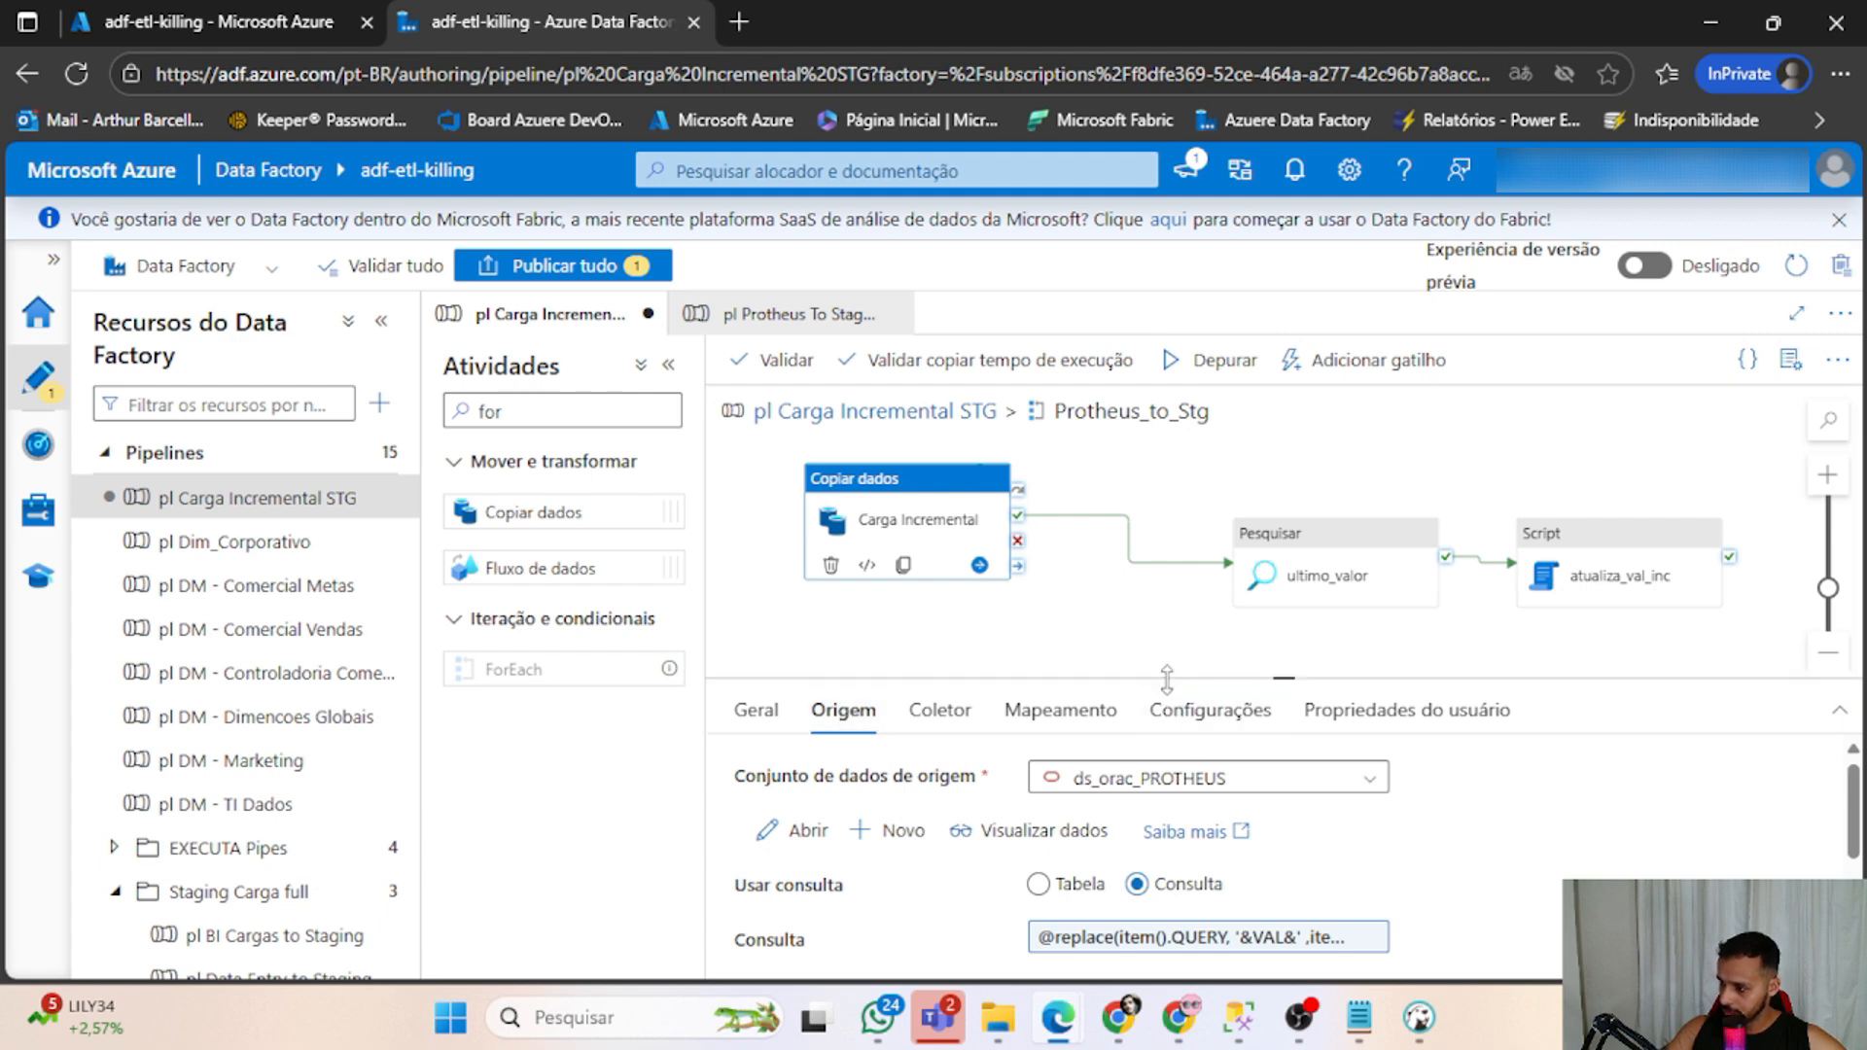
pyautogui.moveTo(1166, 678); pyautogui.dragTo(1159, 525)
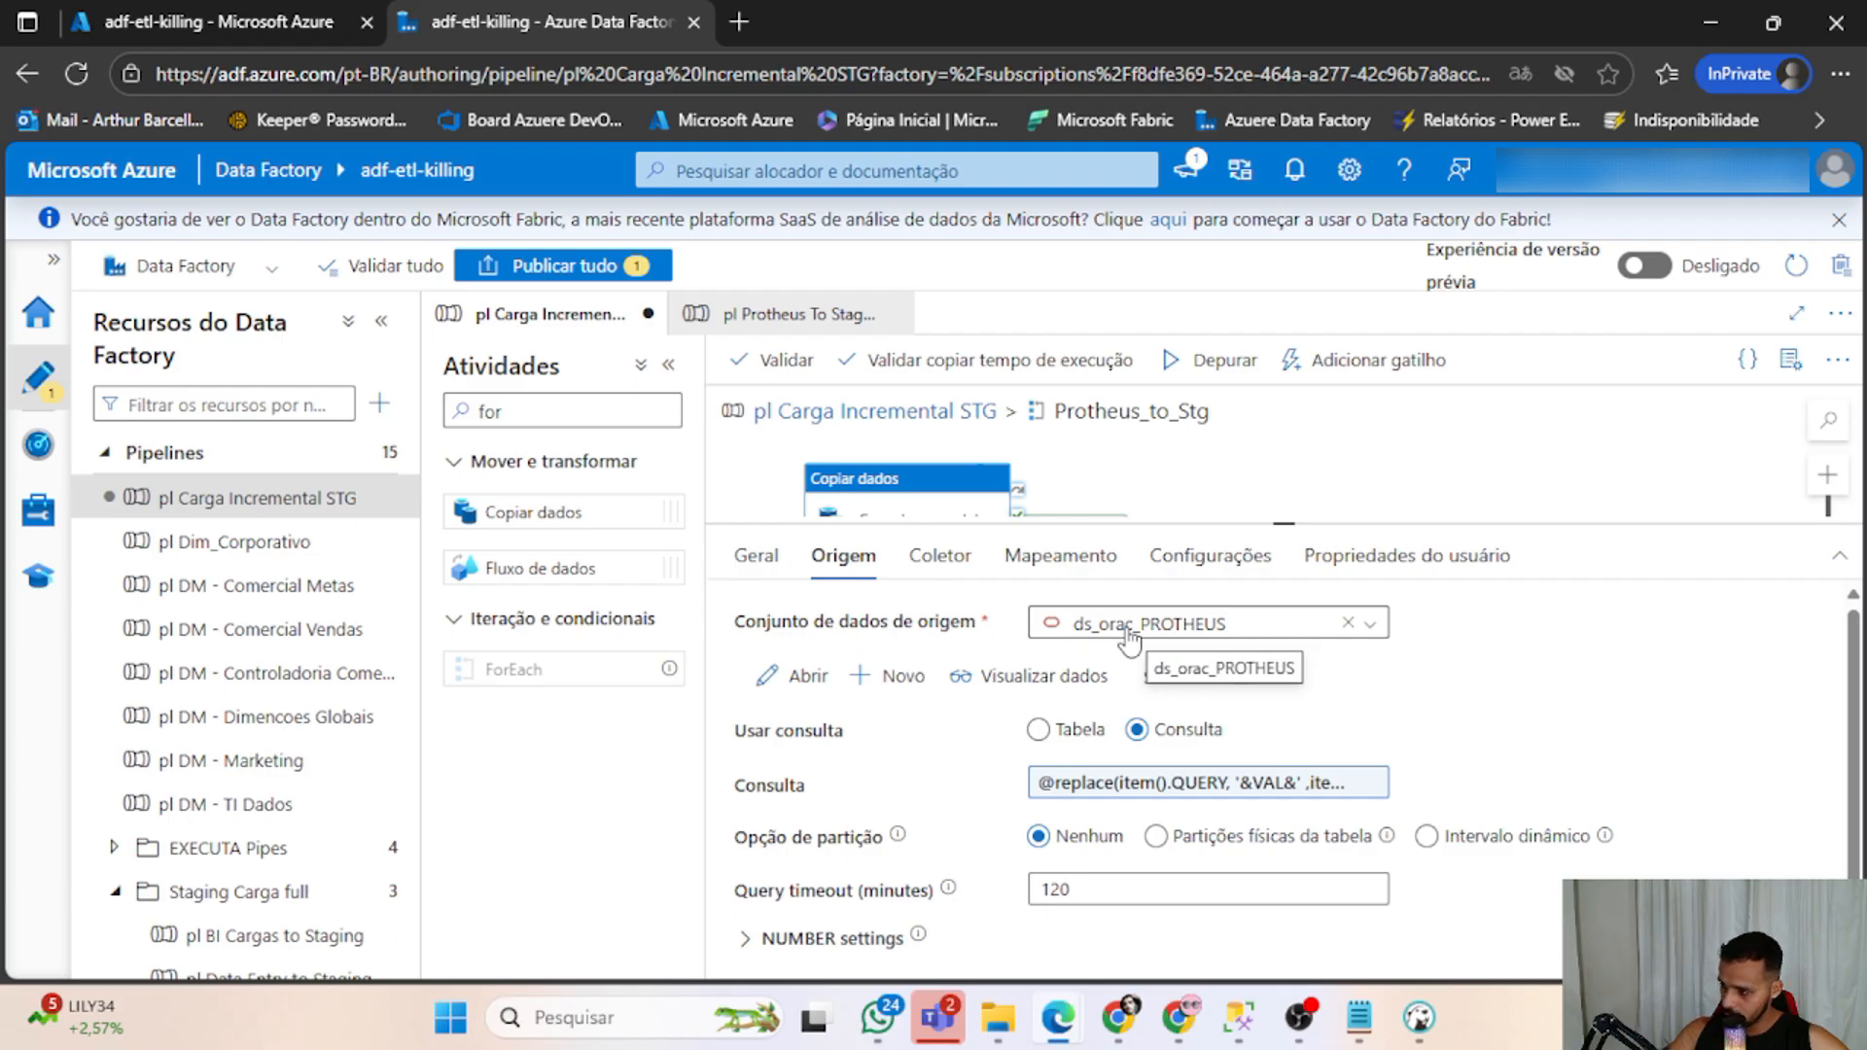
pyautogui.click(1039, 731)
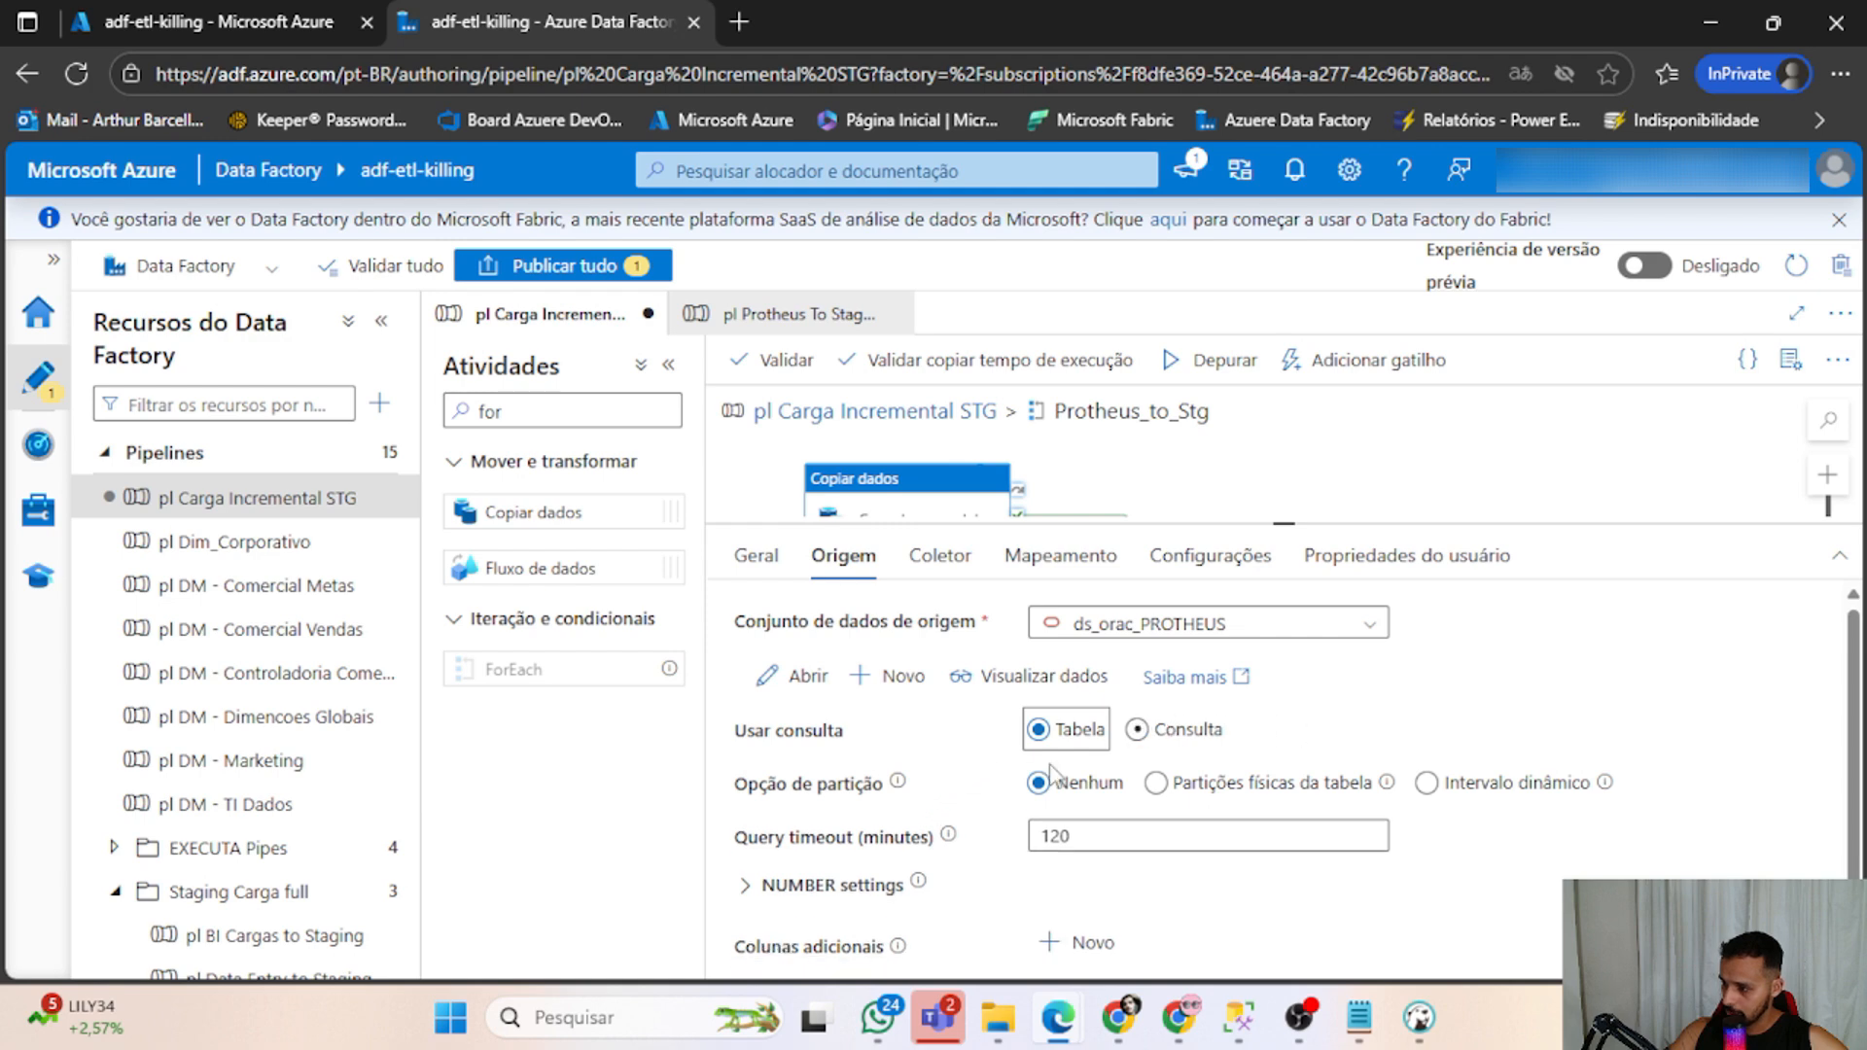
pyautogui.click(1154, 737)
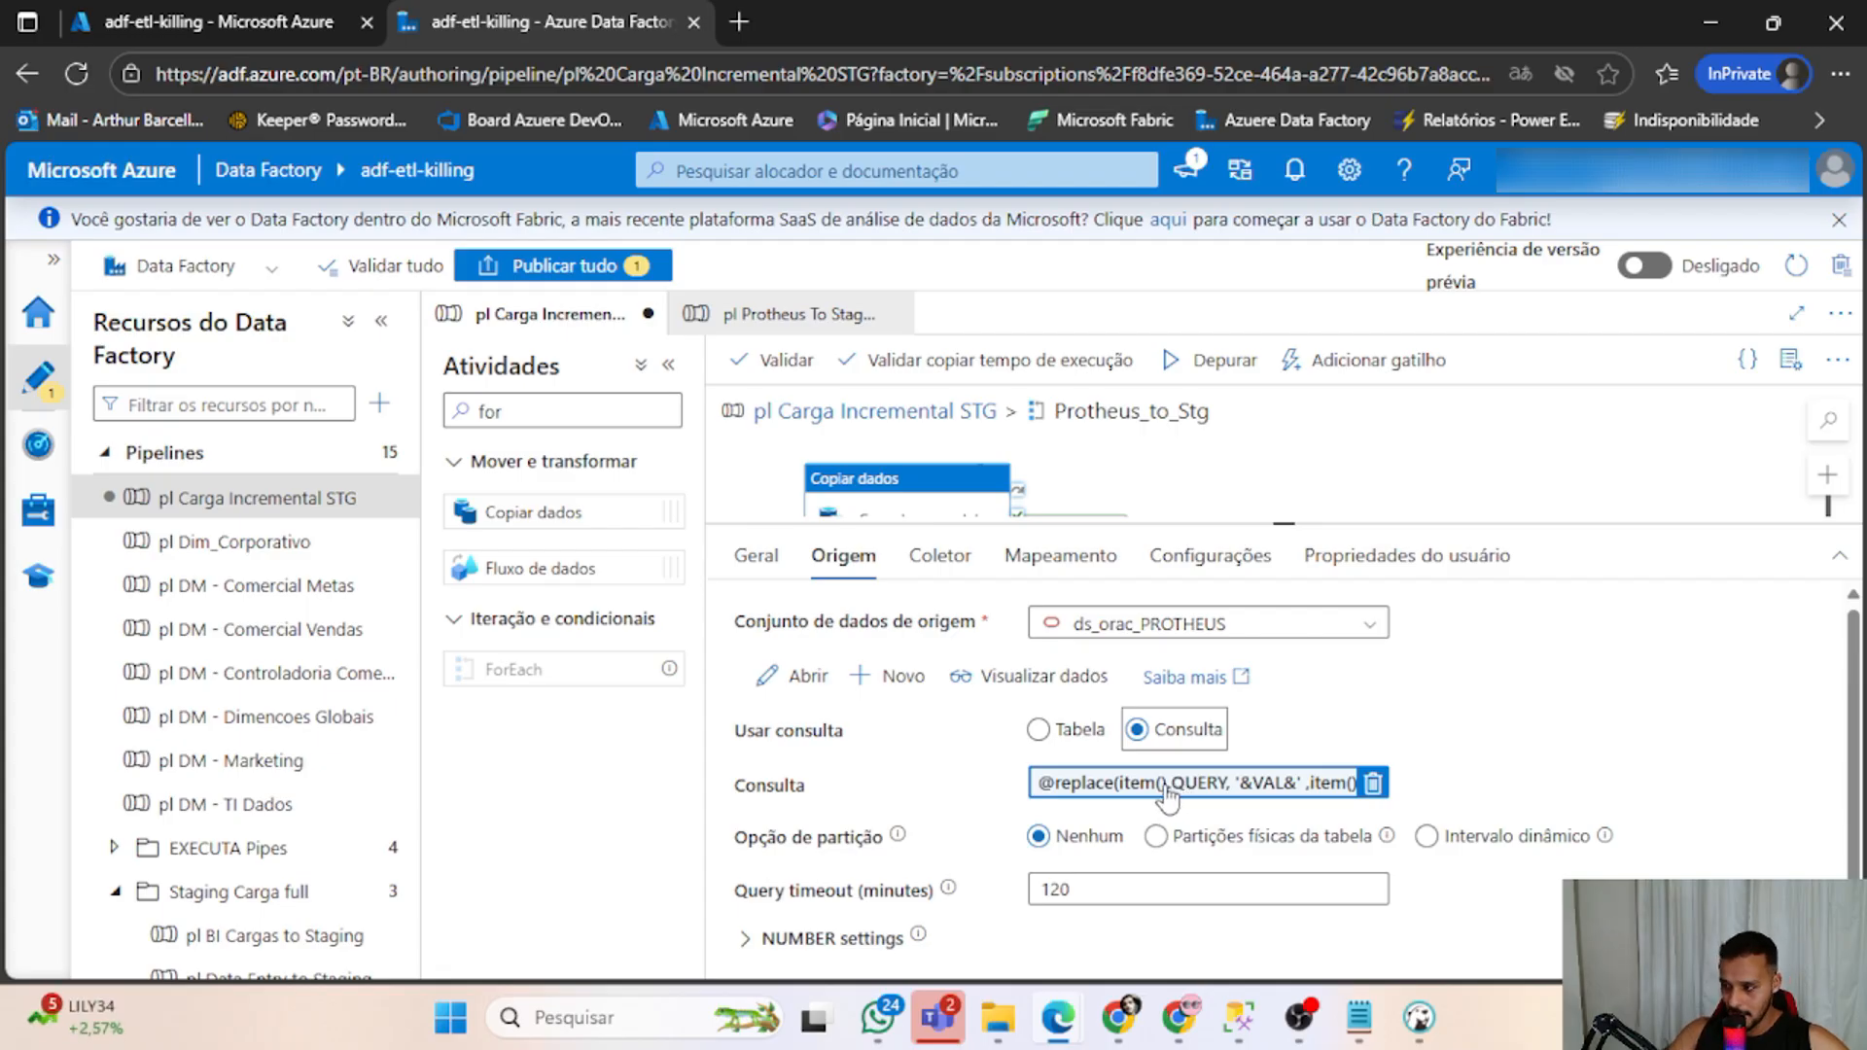
# Check the SA1010 row's QUERY value in DBeaver, and open the Consulta expression of Carga Incremental in Data Factory.
pyautogui.hotkey('alt', 'Tab')
pyautogui.click(1175, 732)
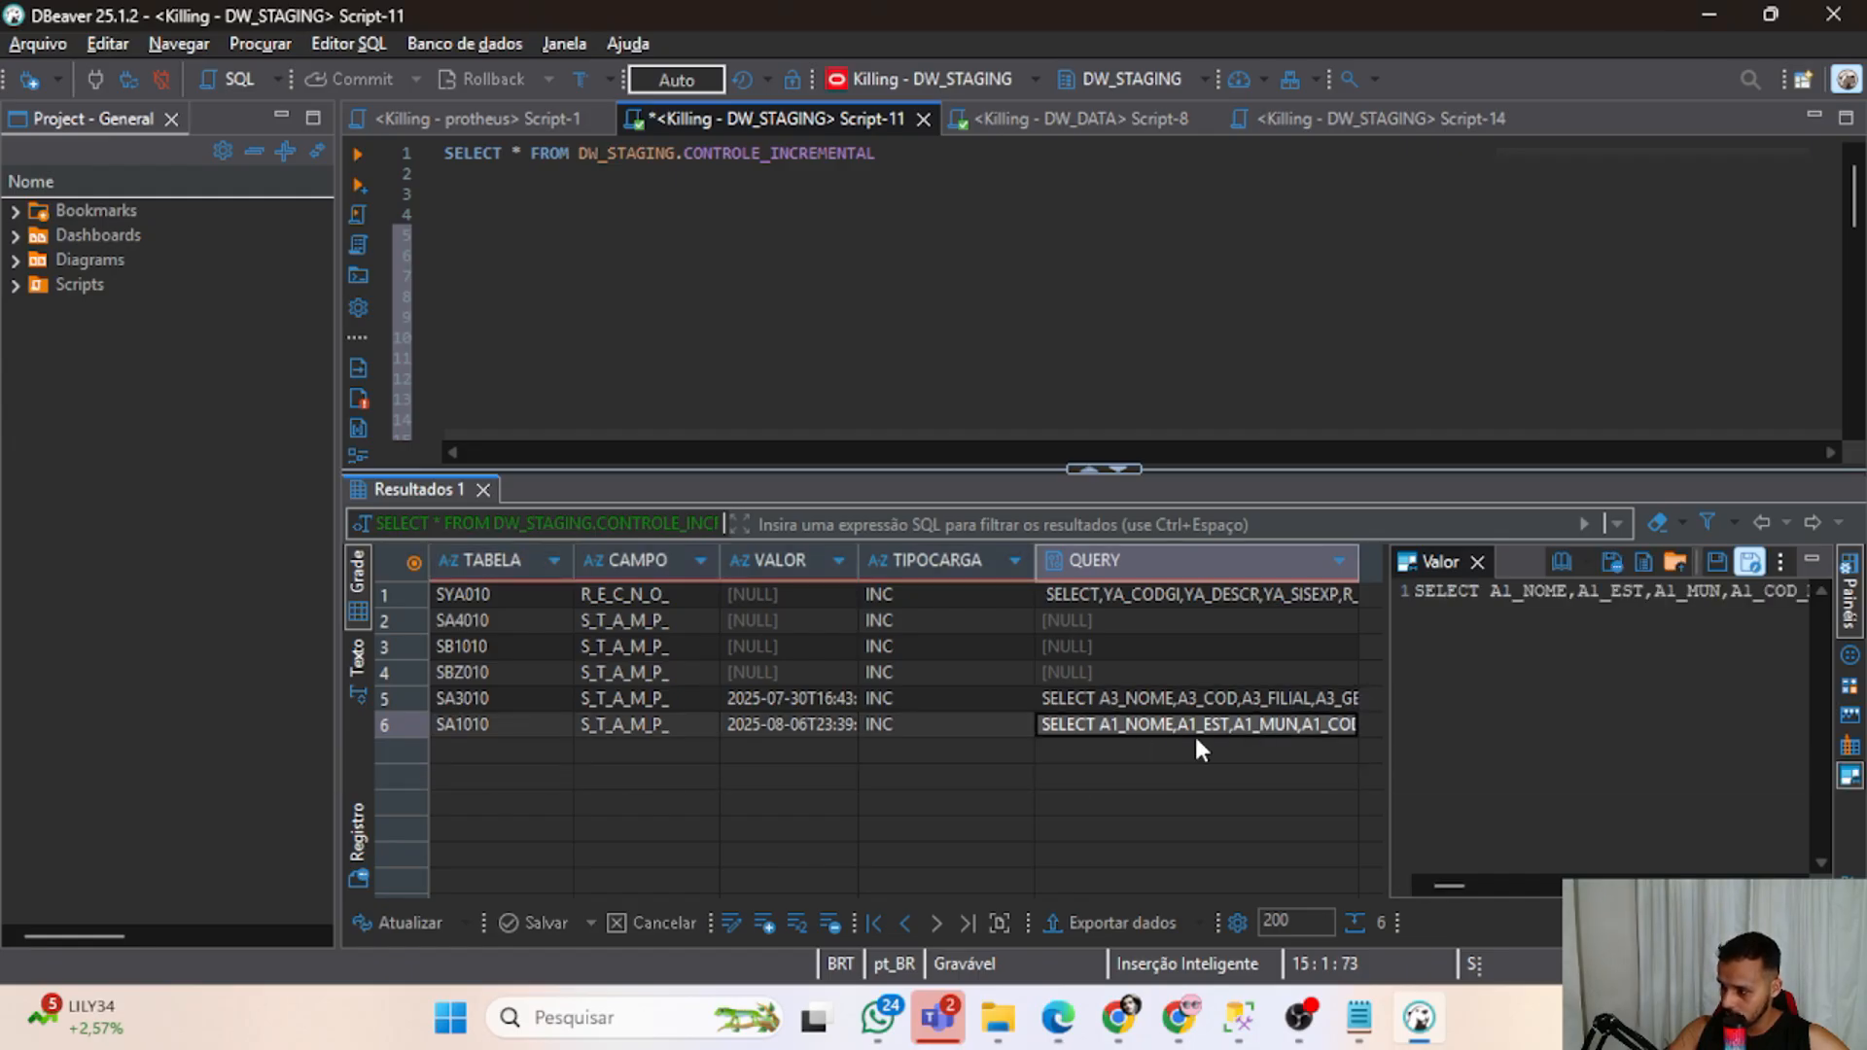
pyautogui.hotkey('alt', 'Tab')
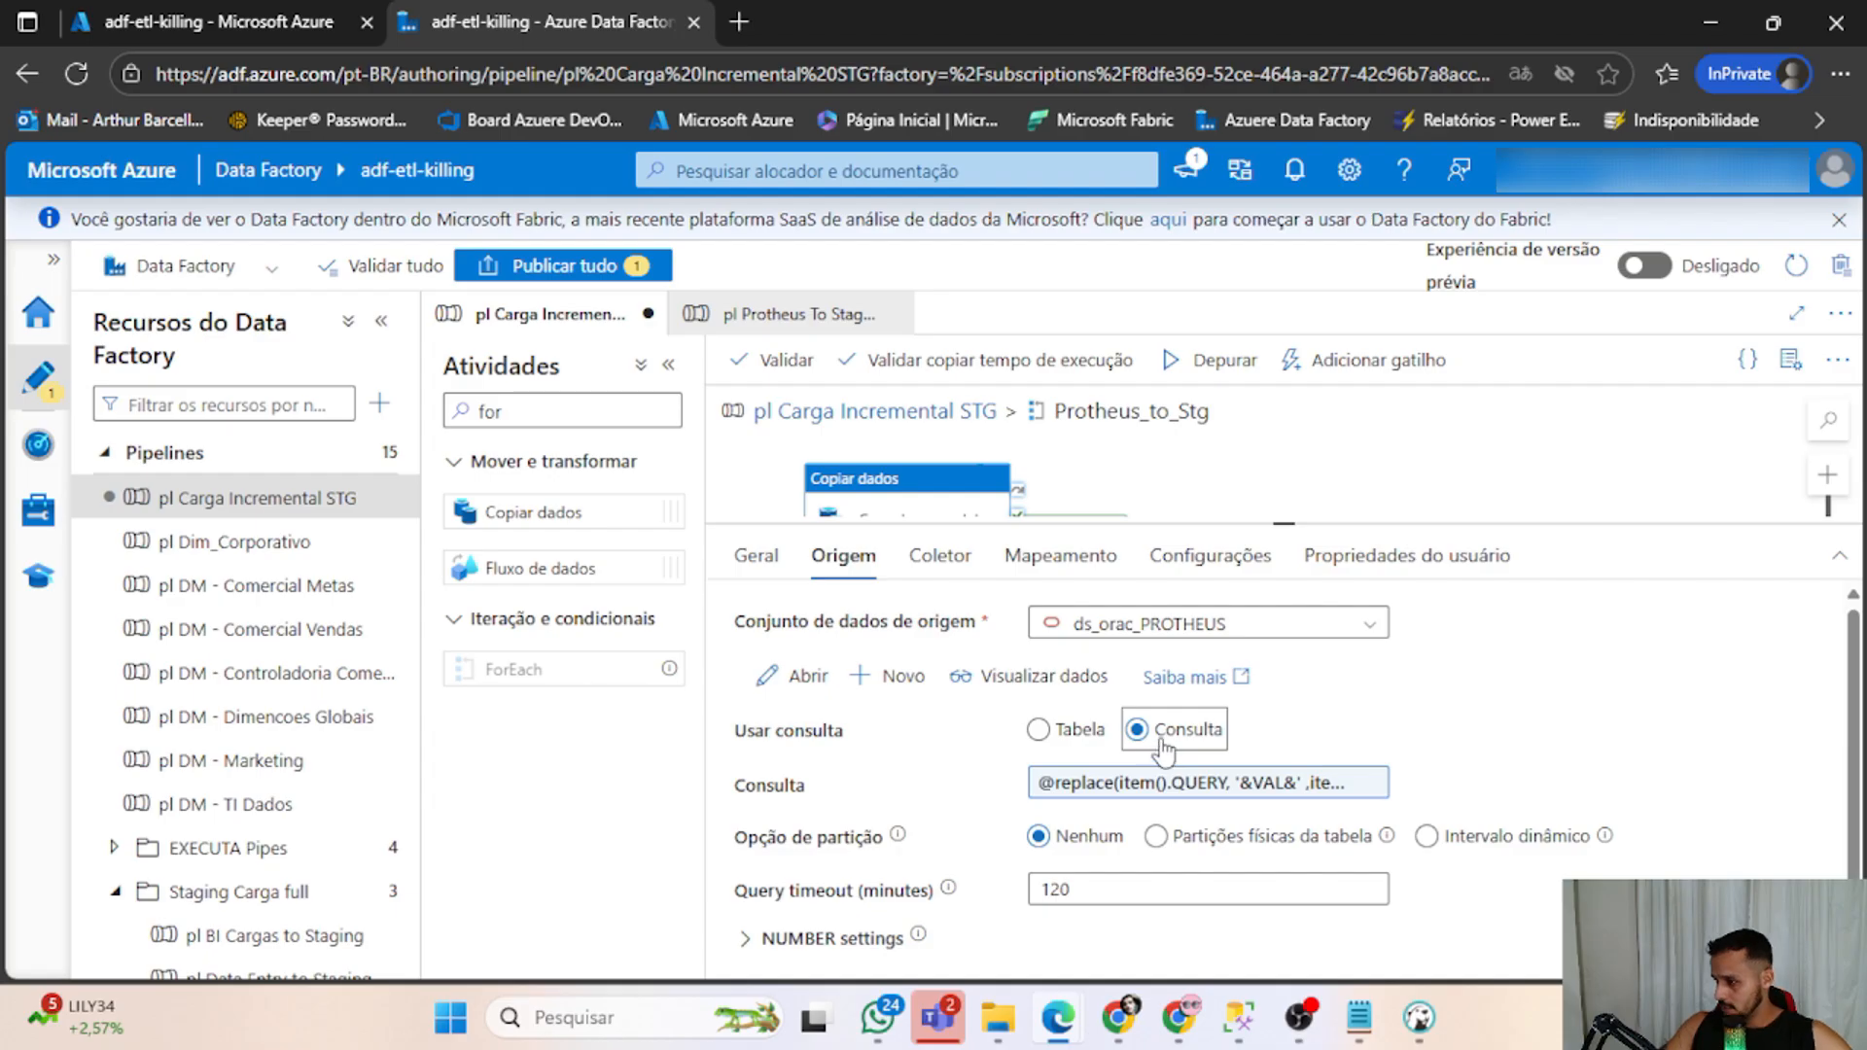
pyautogui.click(1134, 789)
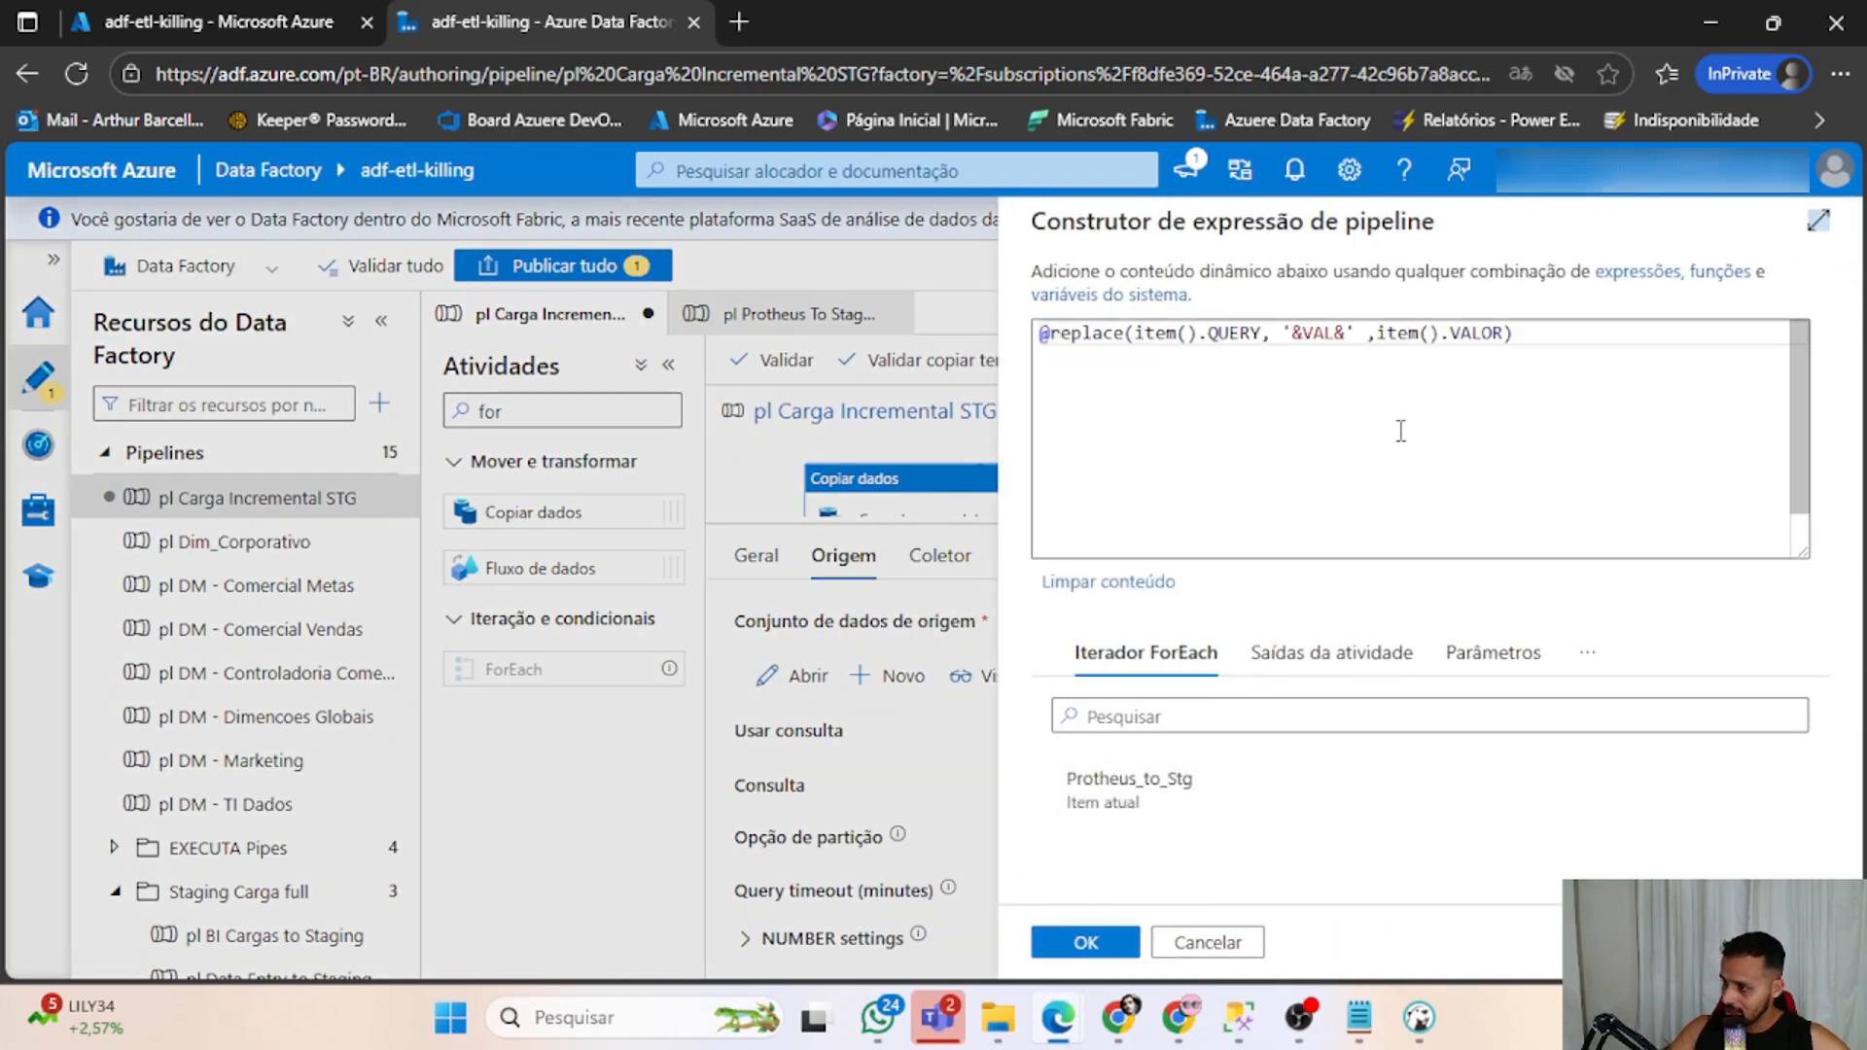
# Examine the item().QUERY argument in the Consulta expression of Carga Incremental, and close the expression builder keeping the expression.
pyautogui.hotkey('ctrl', 'a')
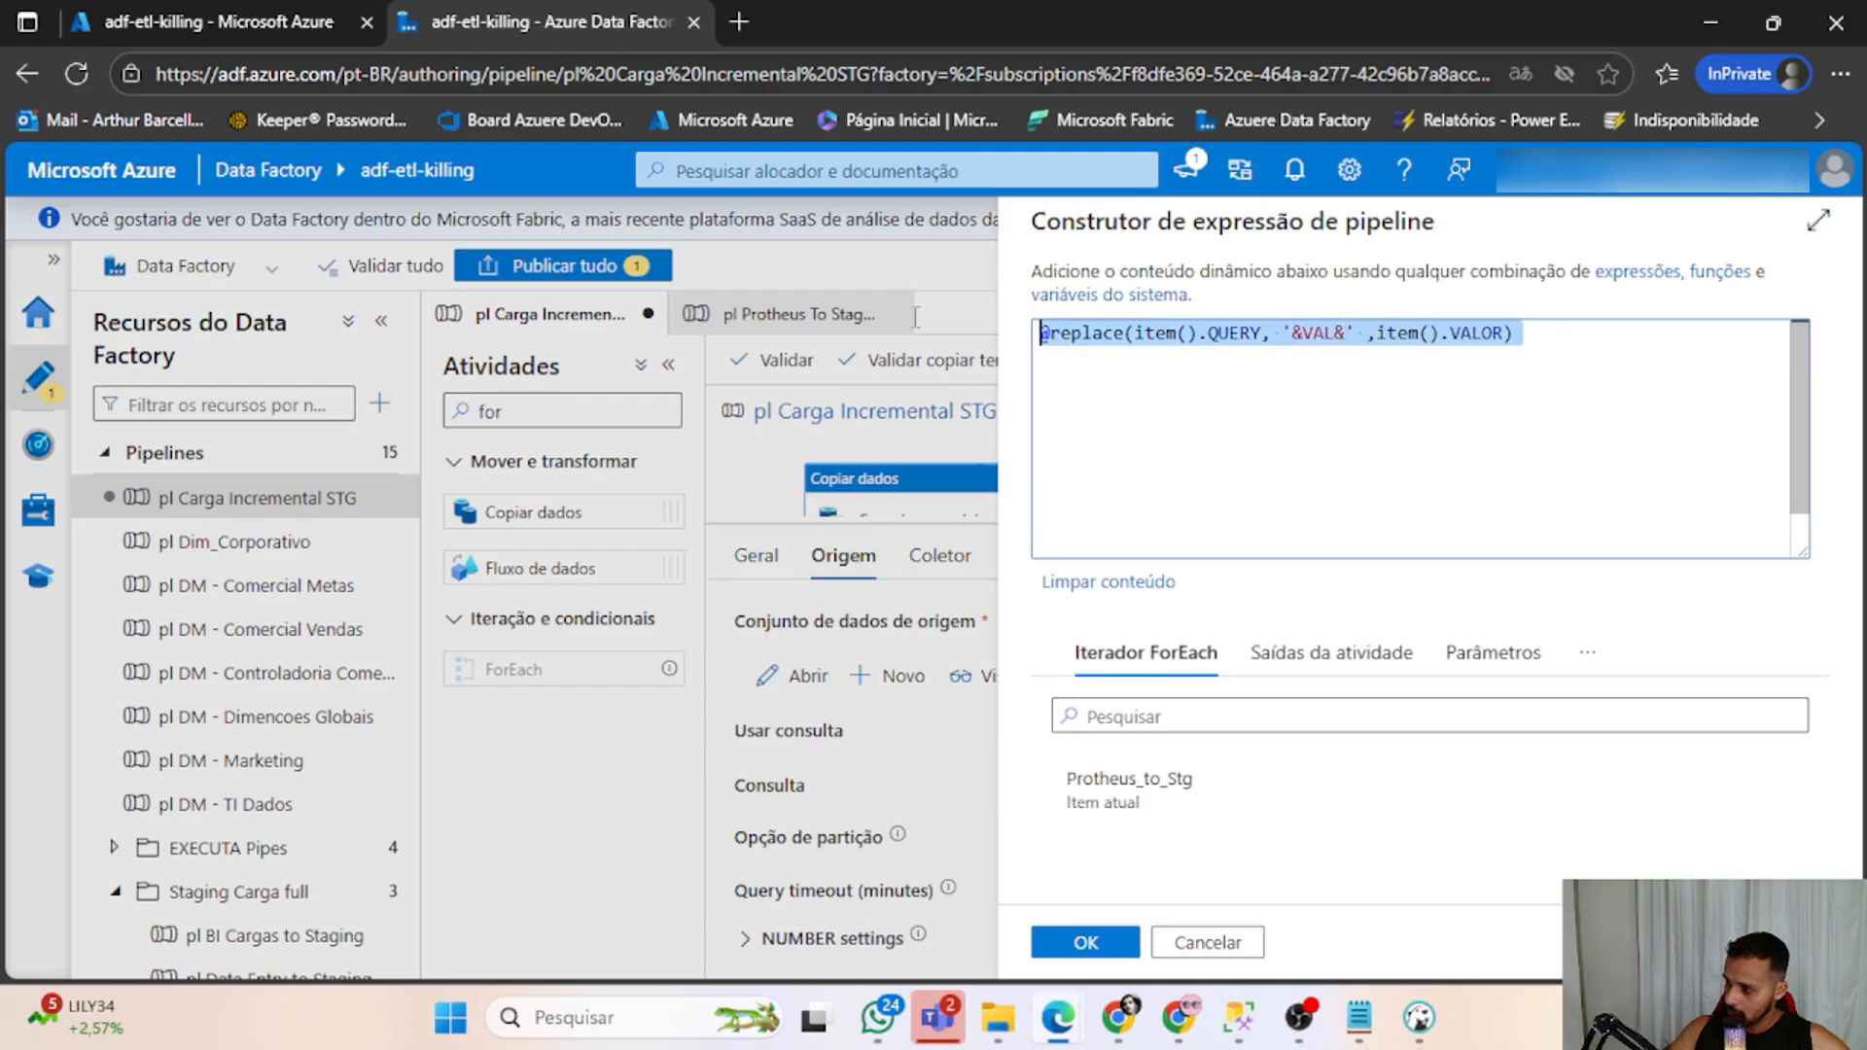
pyautogui.click(1192, 470)
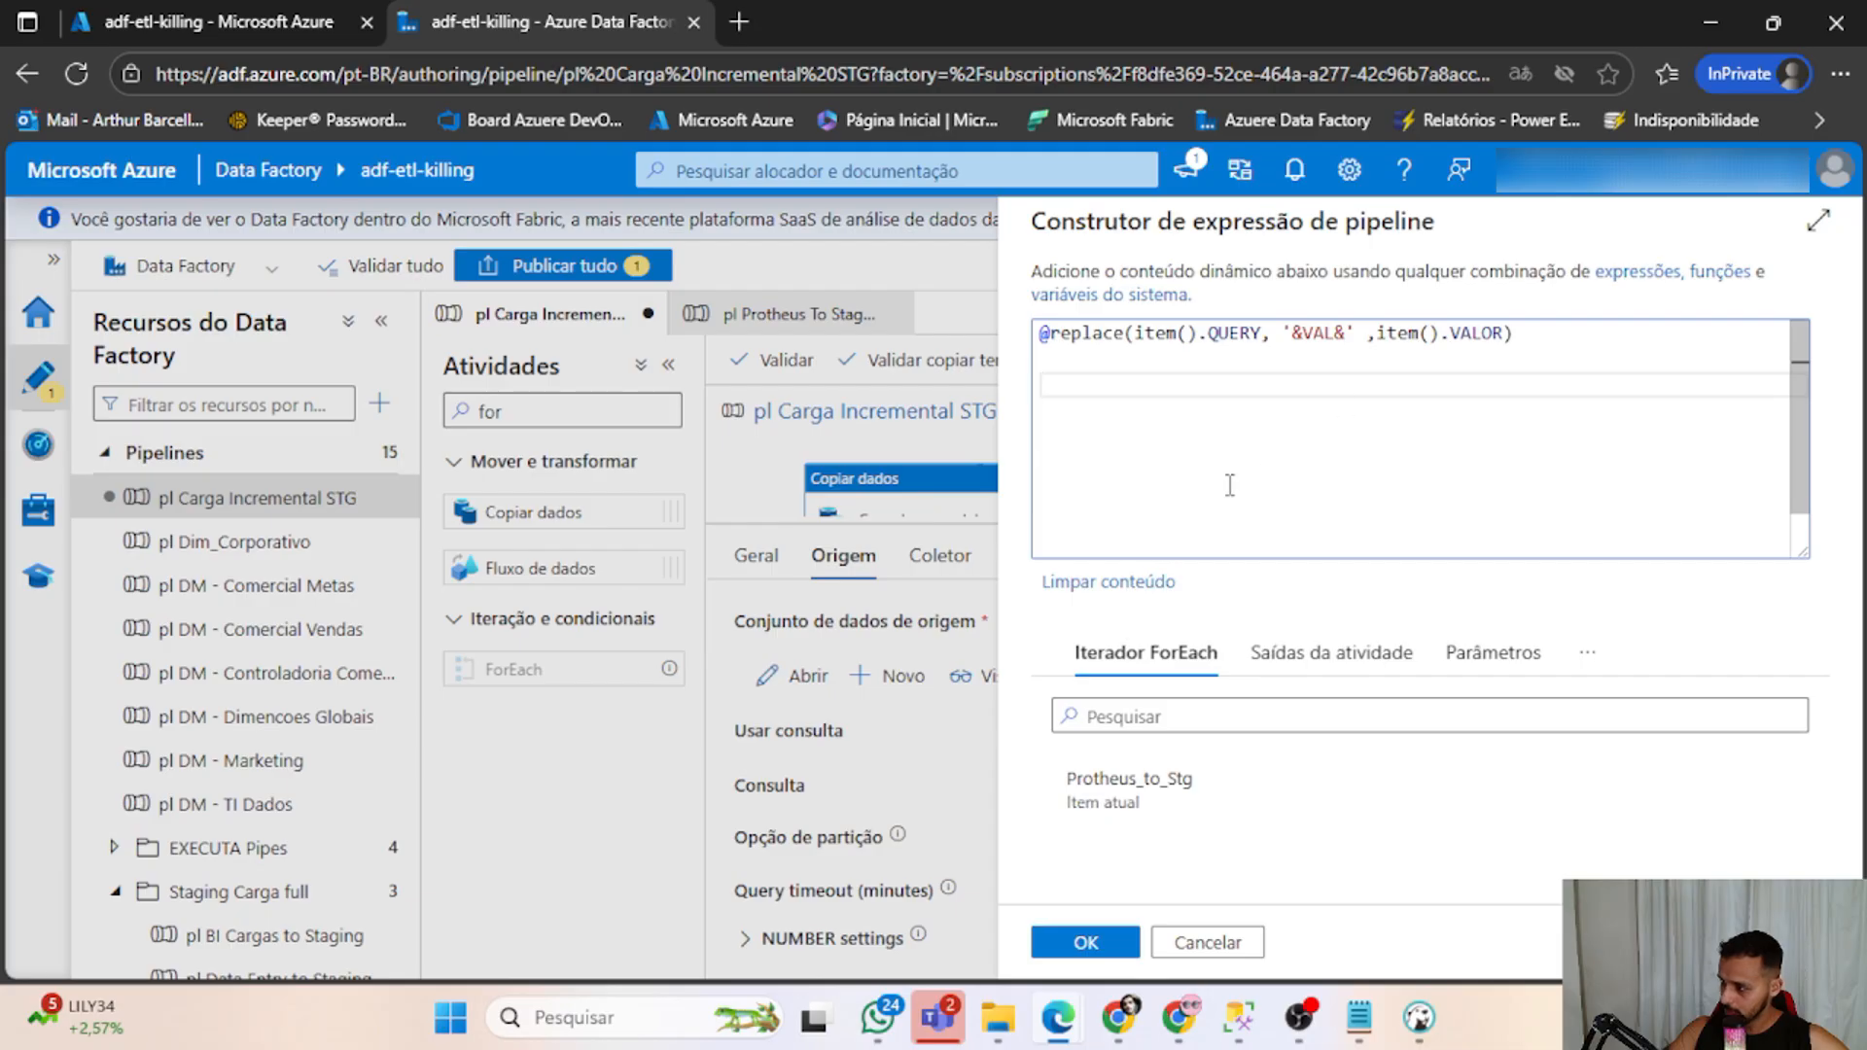
pyautogui.moveTo(1136, 335); pyautogui.dragTo(1245, 338)
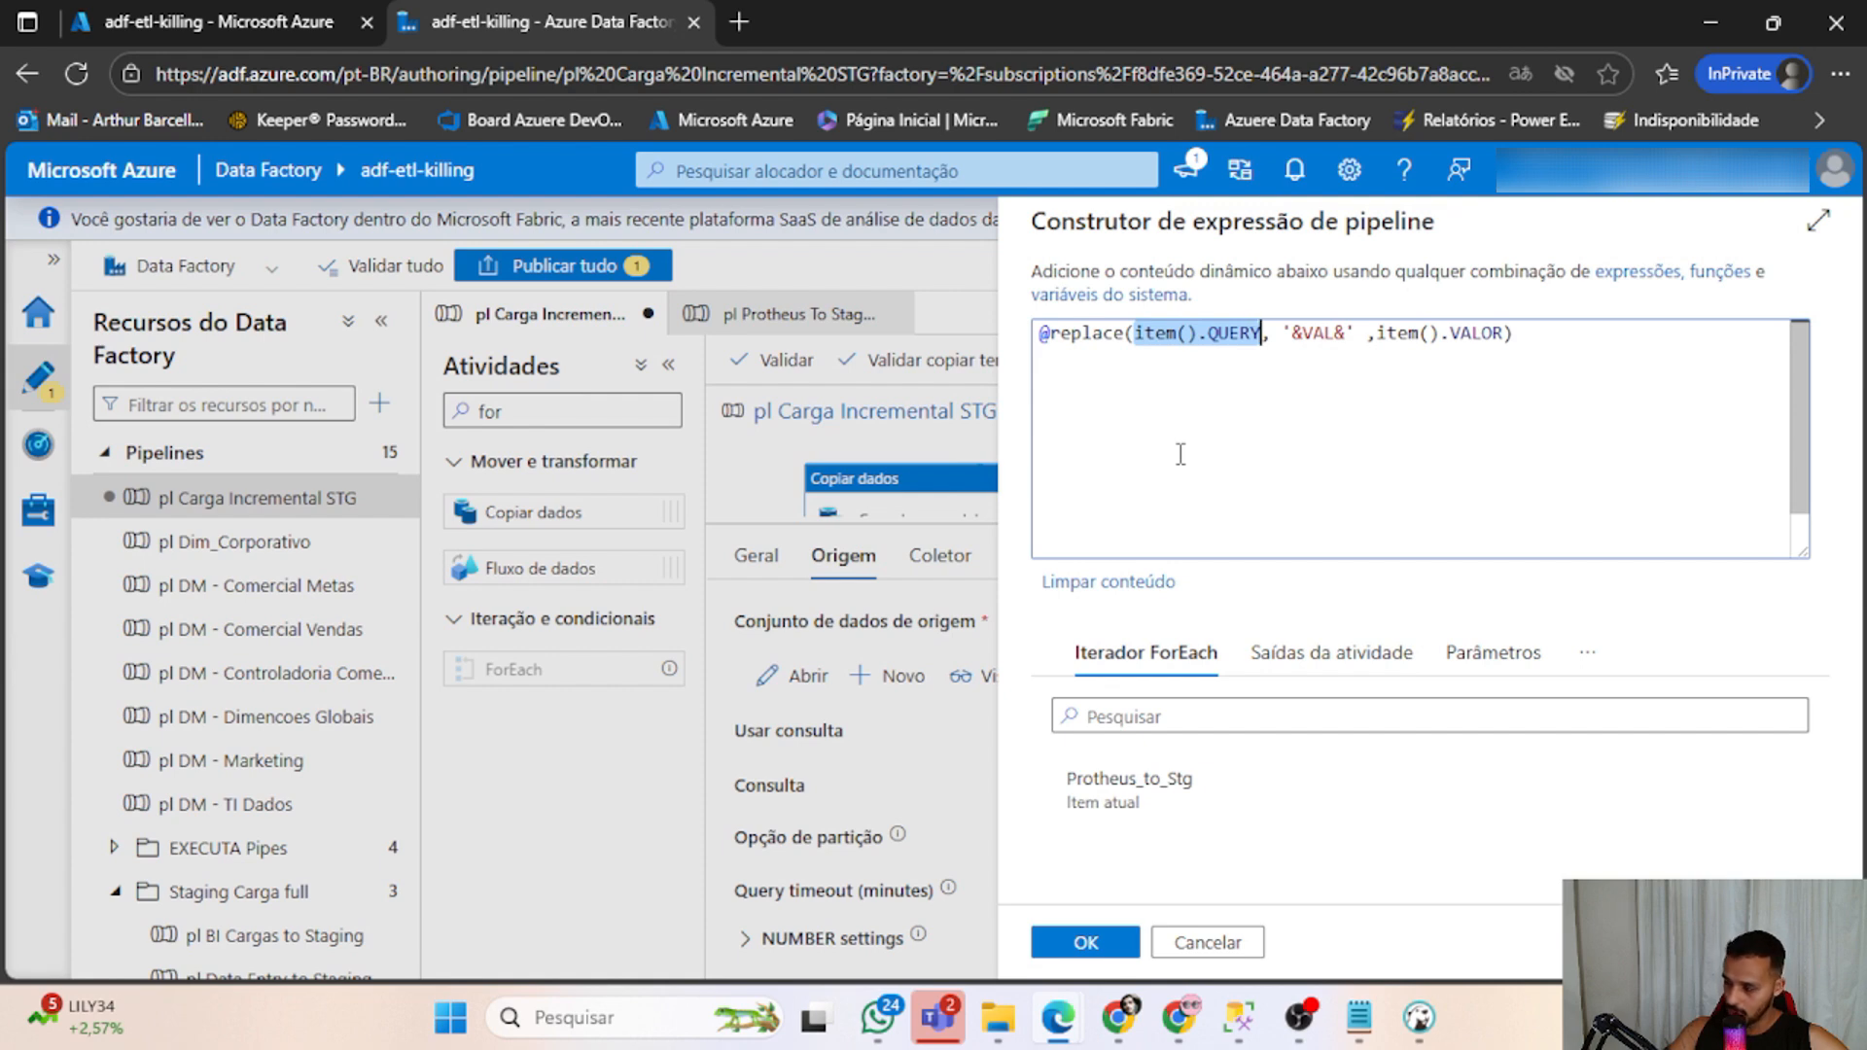
pyautogui.click(1184, 411)
pyautogui.moveTo(1136, 335); pyautogui.dragTo(1264, 334)
pyautogui.click(1292, 449)
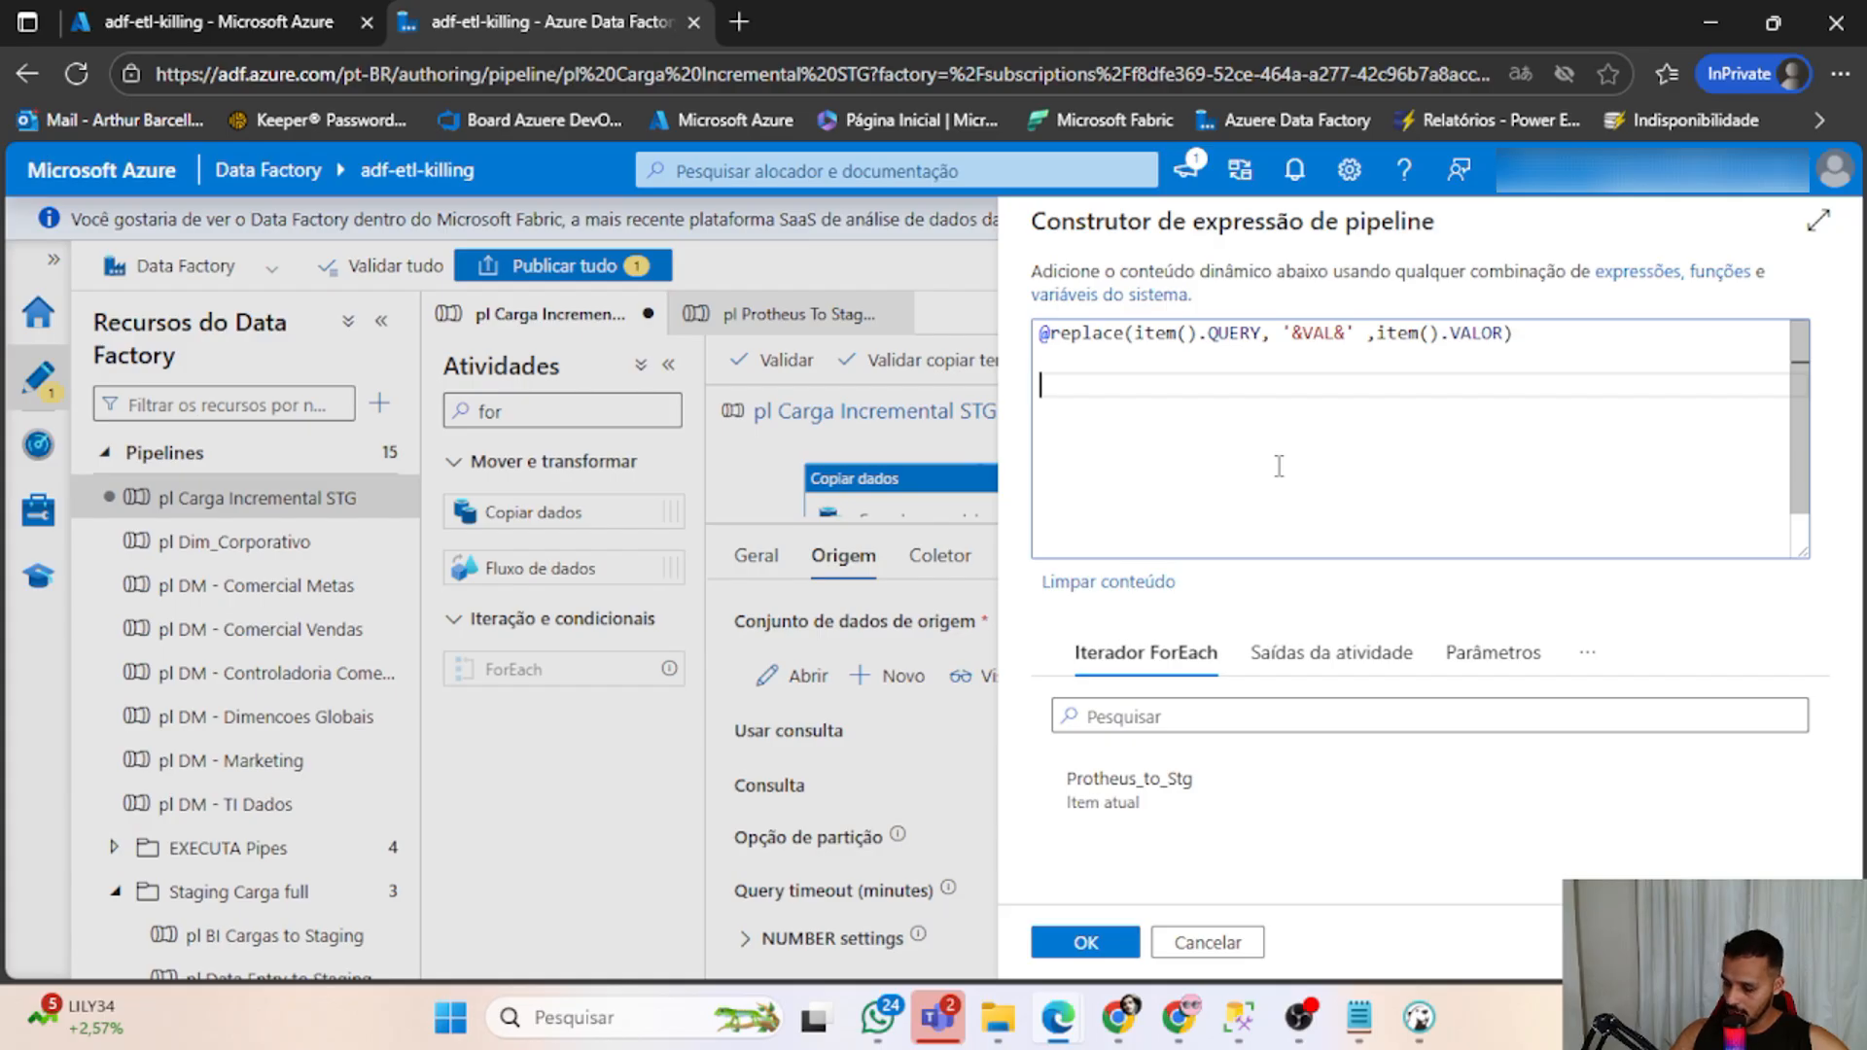
pyautogui.click(1084, 941)
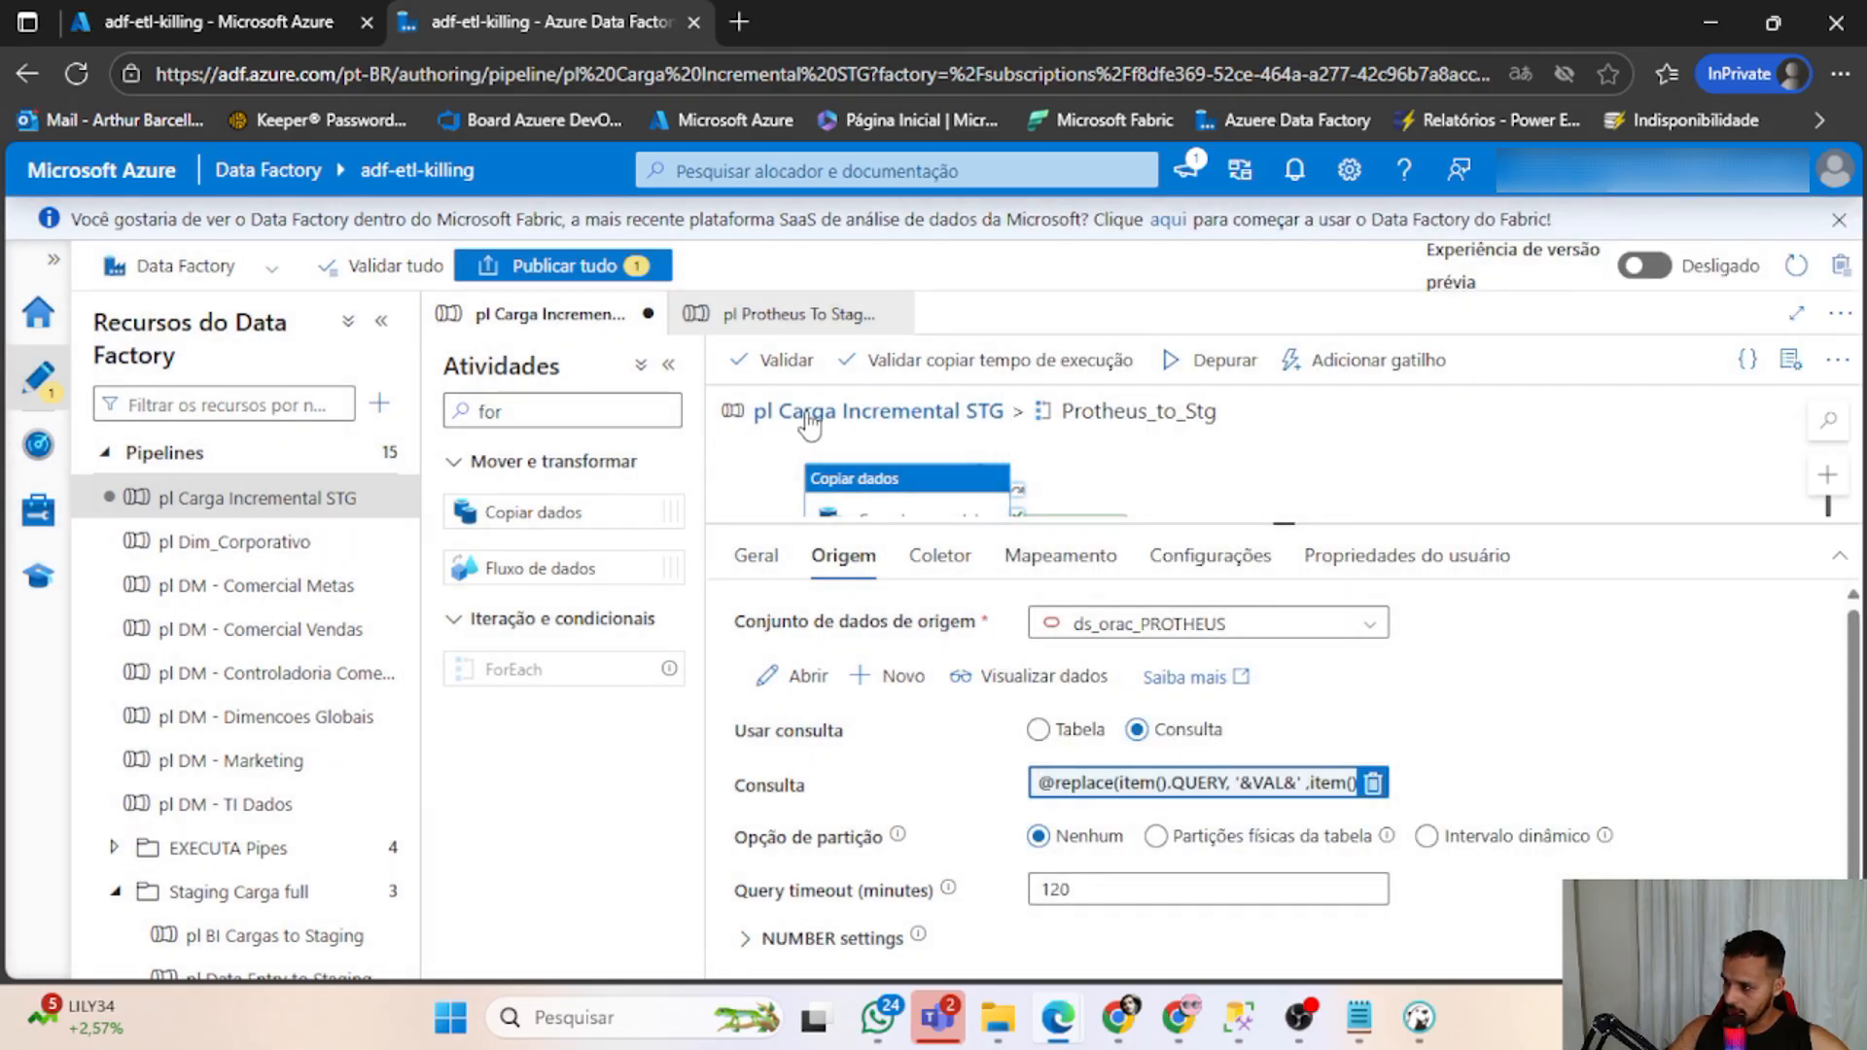
# Return to the main pl Carga Incremental STG pipeline and check the source dataset and table settings of the controle_incremento lookup.
pyautogui.click(909, 425)
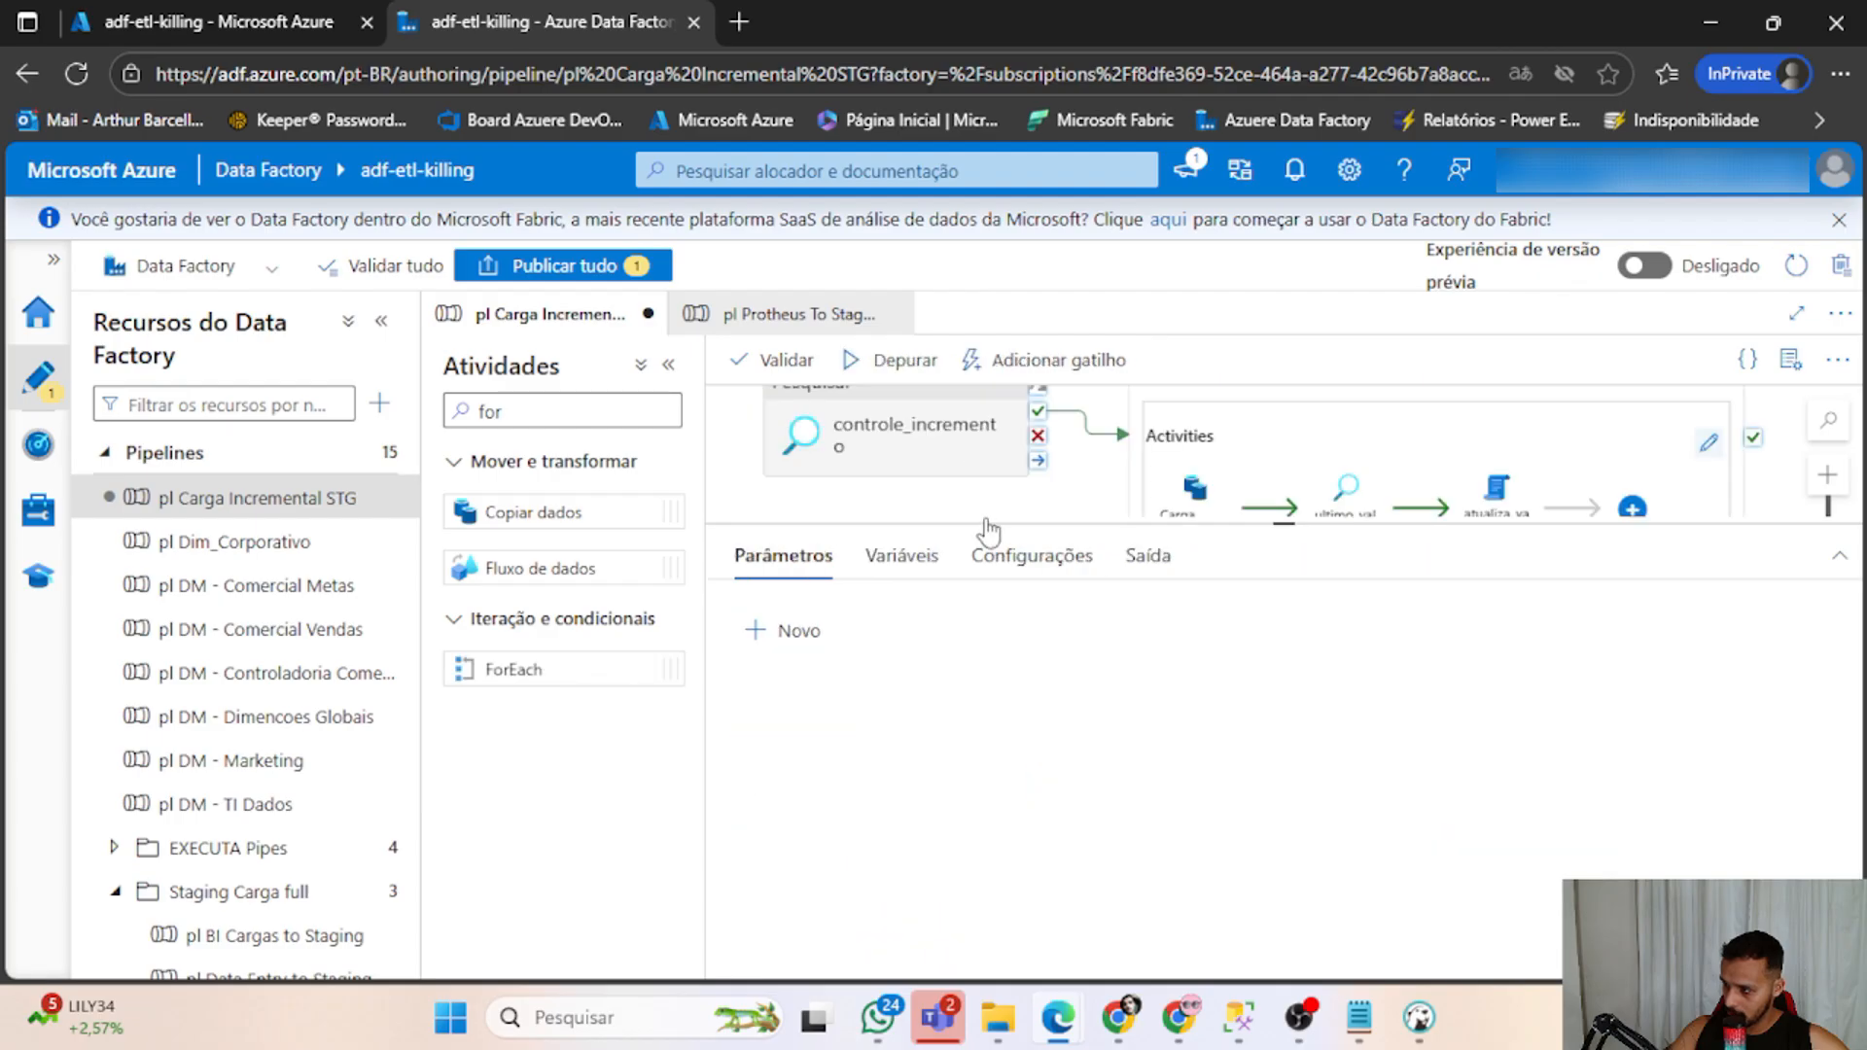
pyautogui.click(925, 439)
pyautogui.scroll(-1, 927, 477)
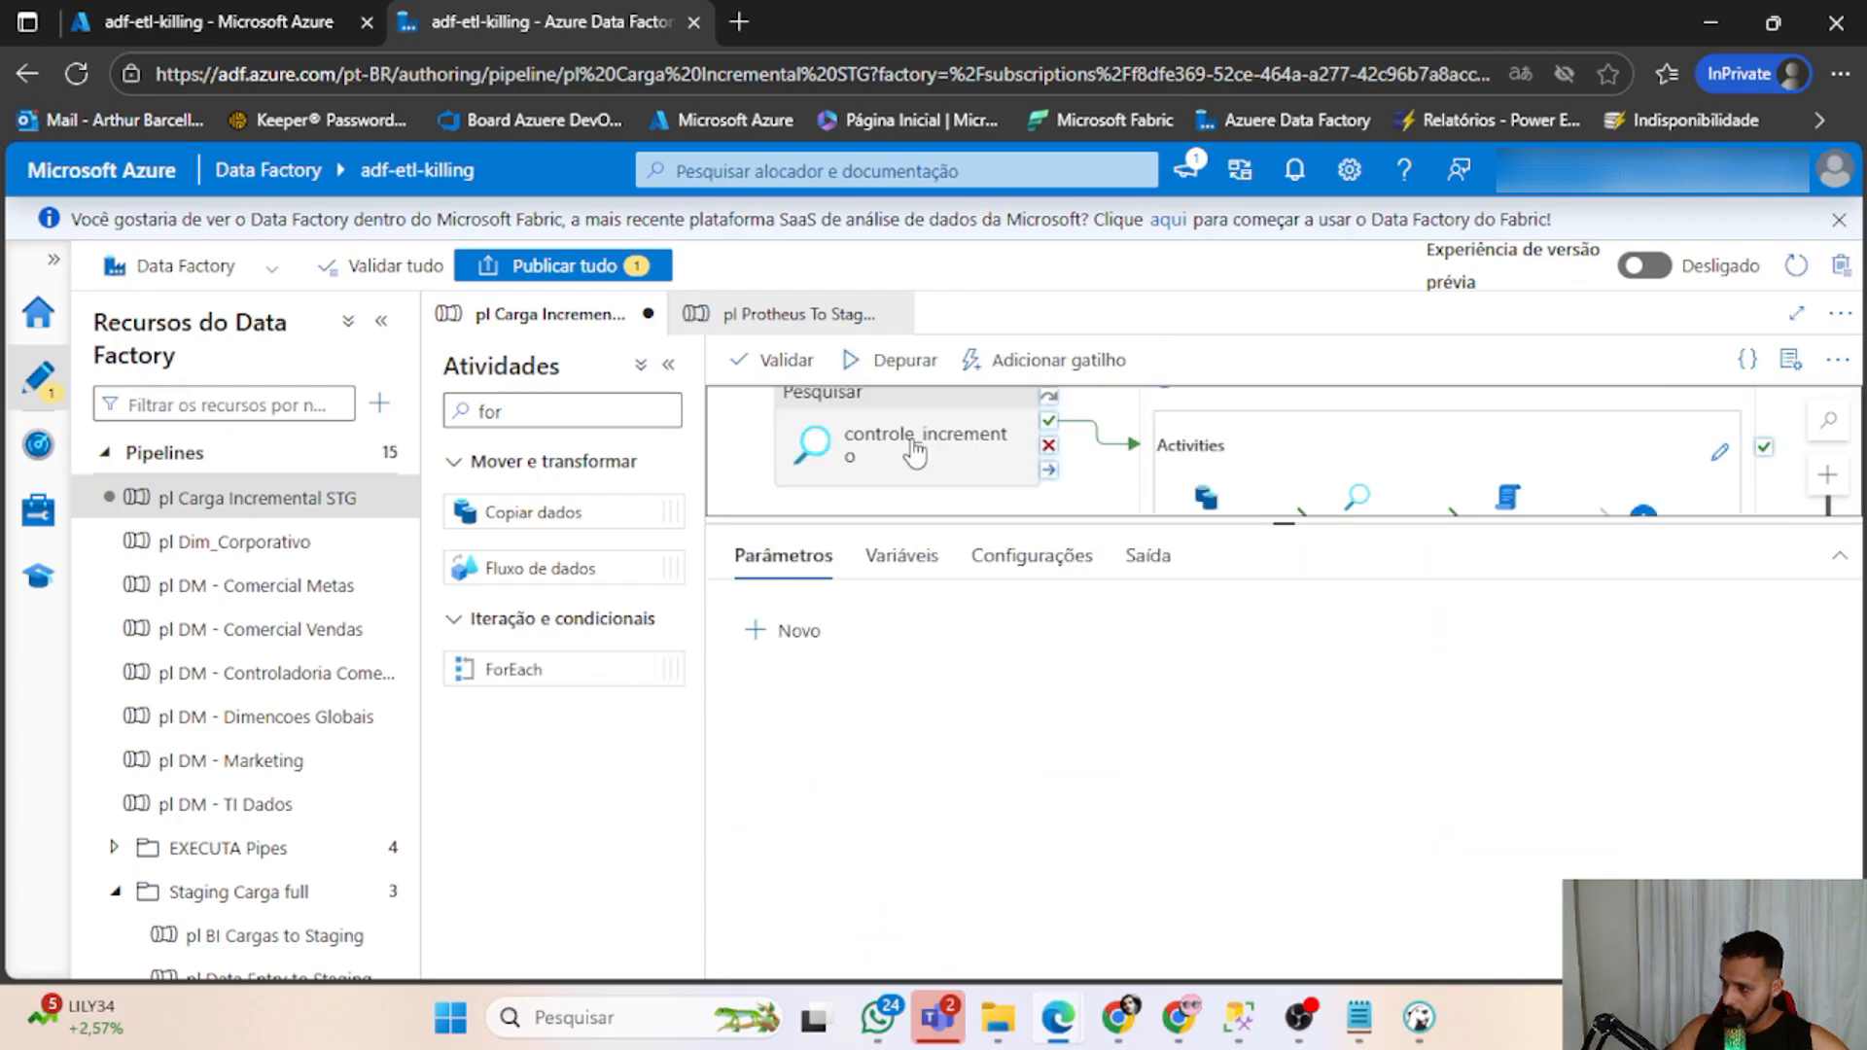
pyautogui.click(911, 467)
pyautogui.click(874, 555)
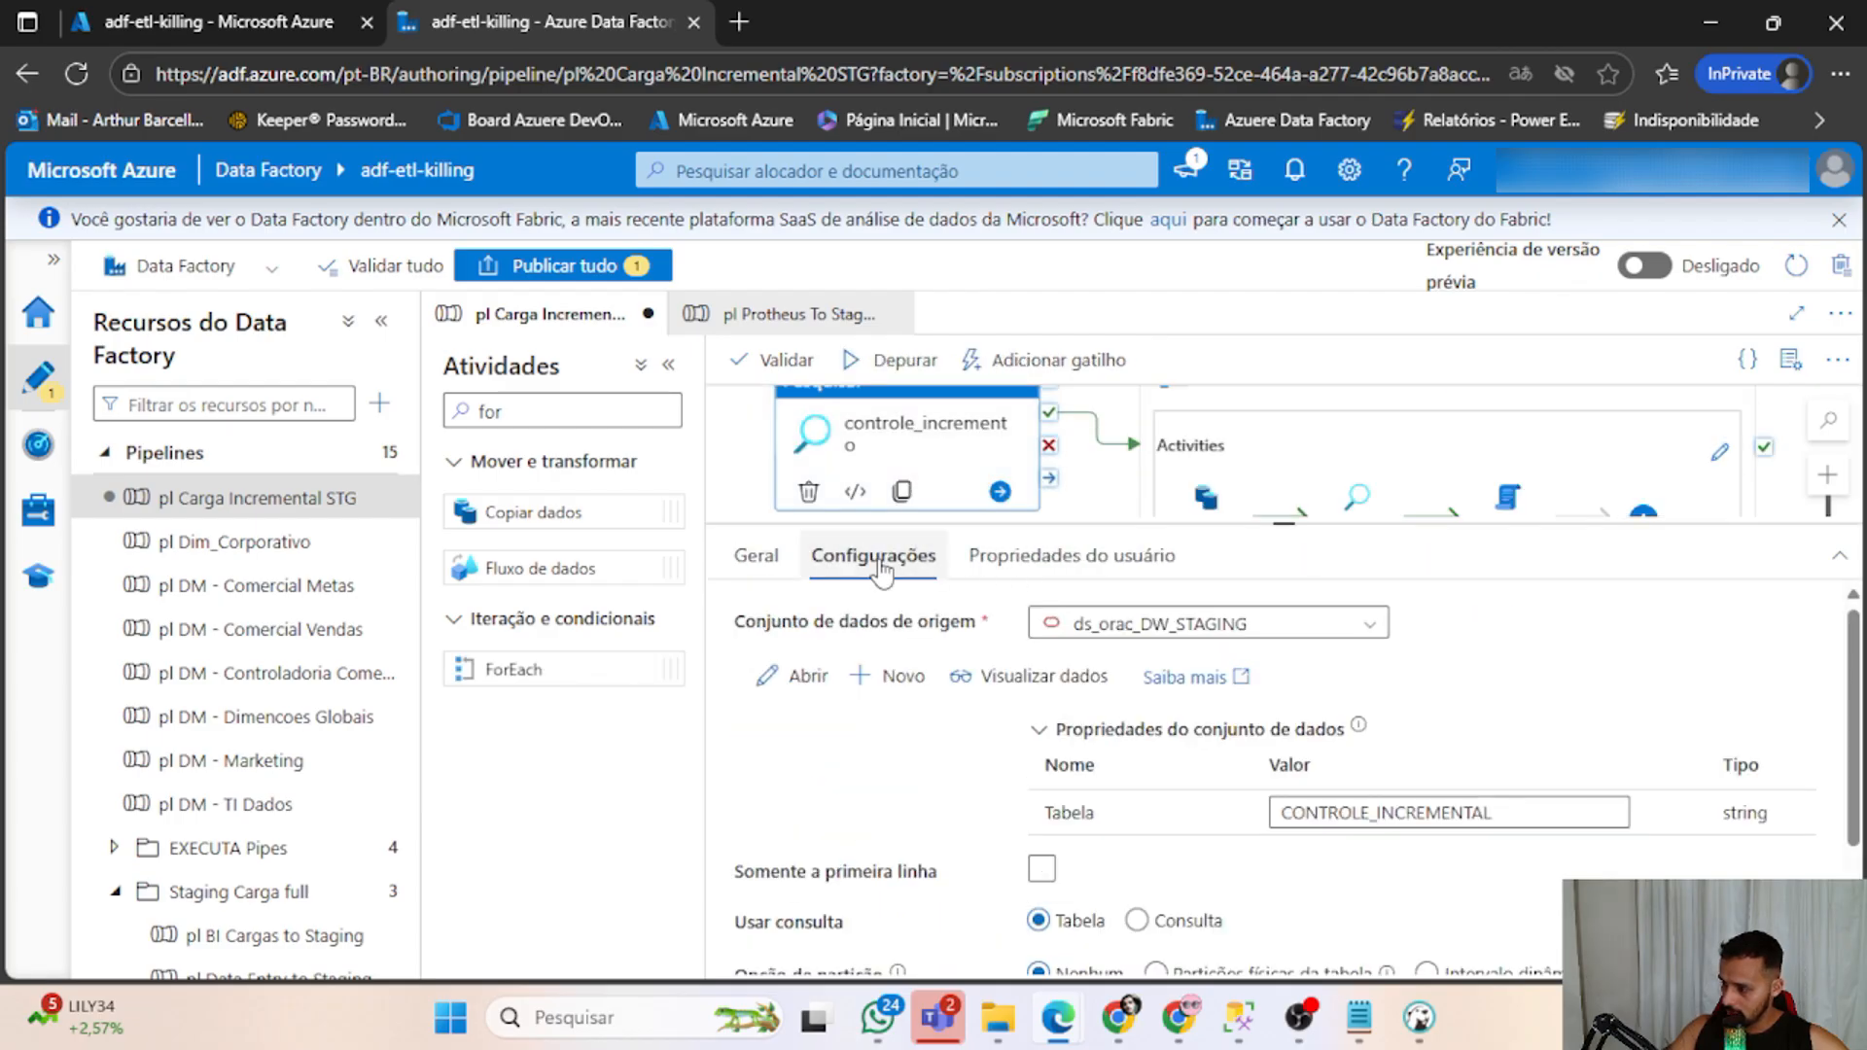
pyautogui.click(754, 449)
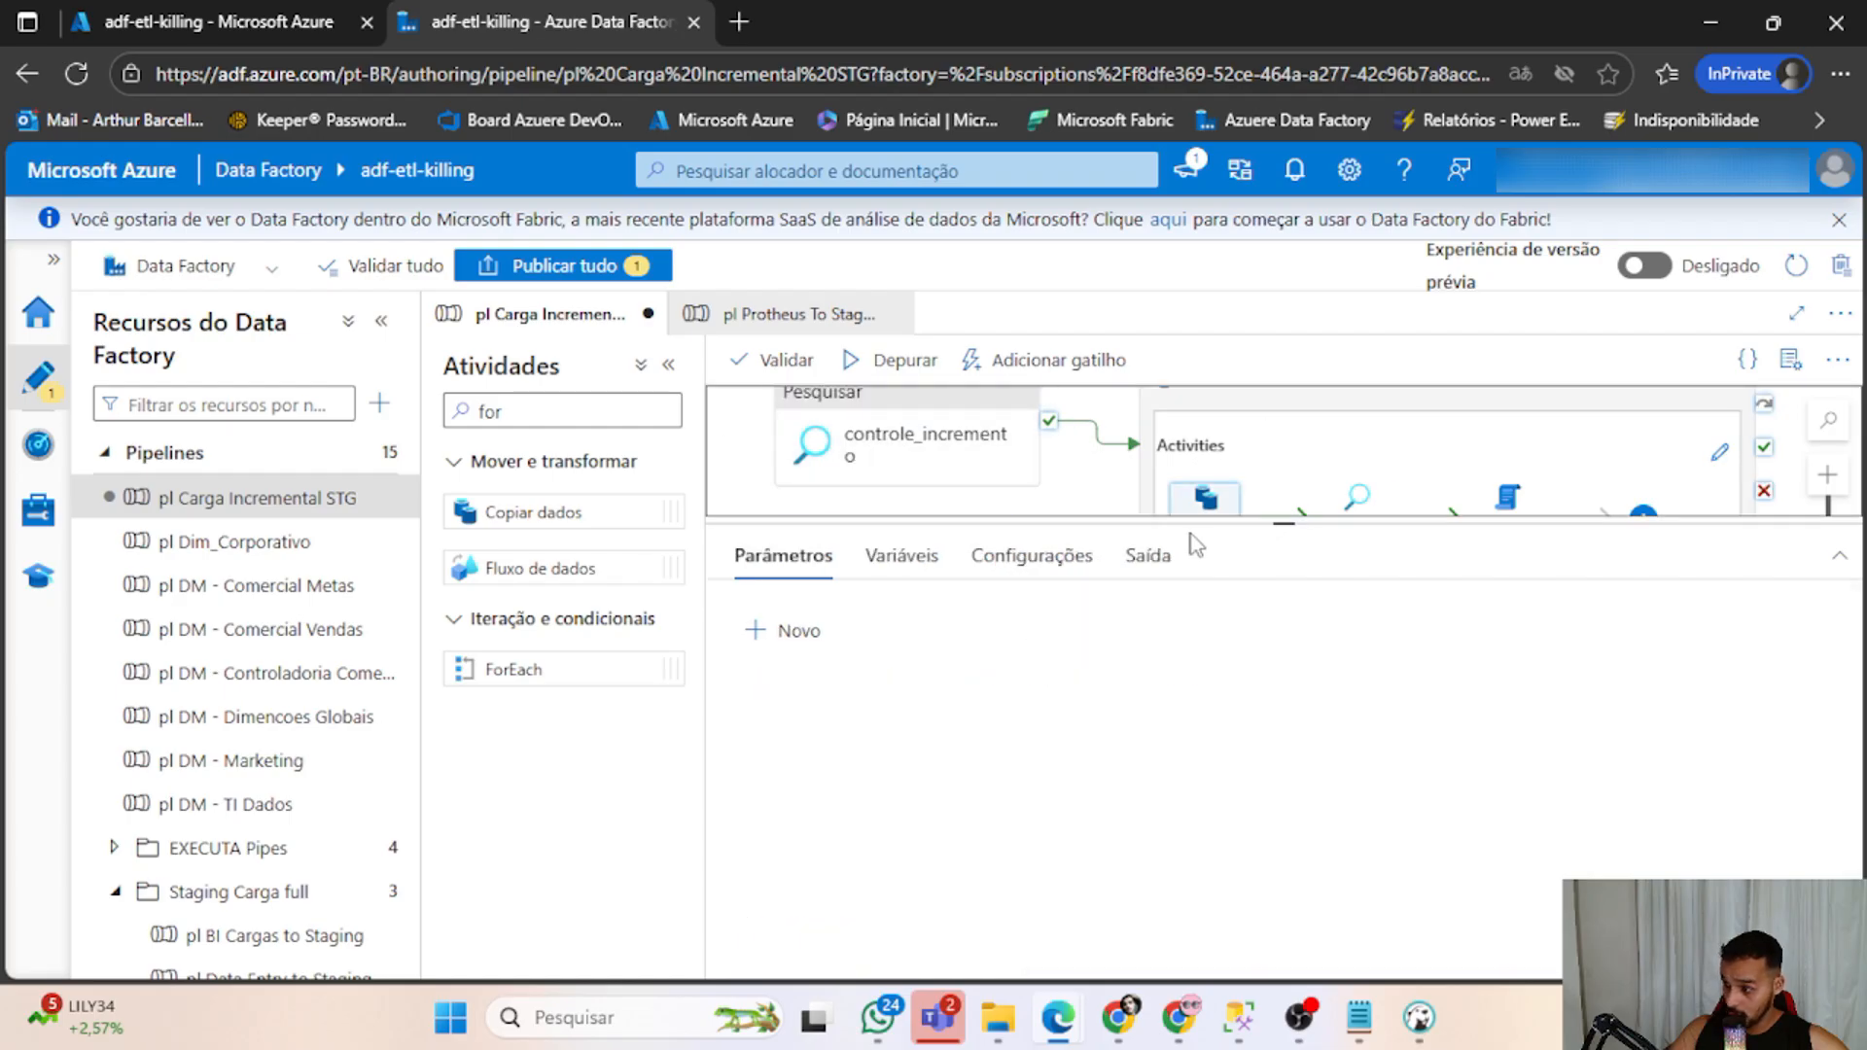
# Check the Itens expression in the settings of the Protheus_to_Stg ForEach, and close the expression builder keeping the expression.
pyautogui.scroll(1, 1177, 497)
pyautogui.click(1254, 476)
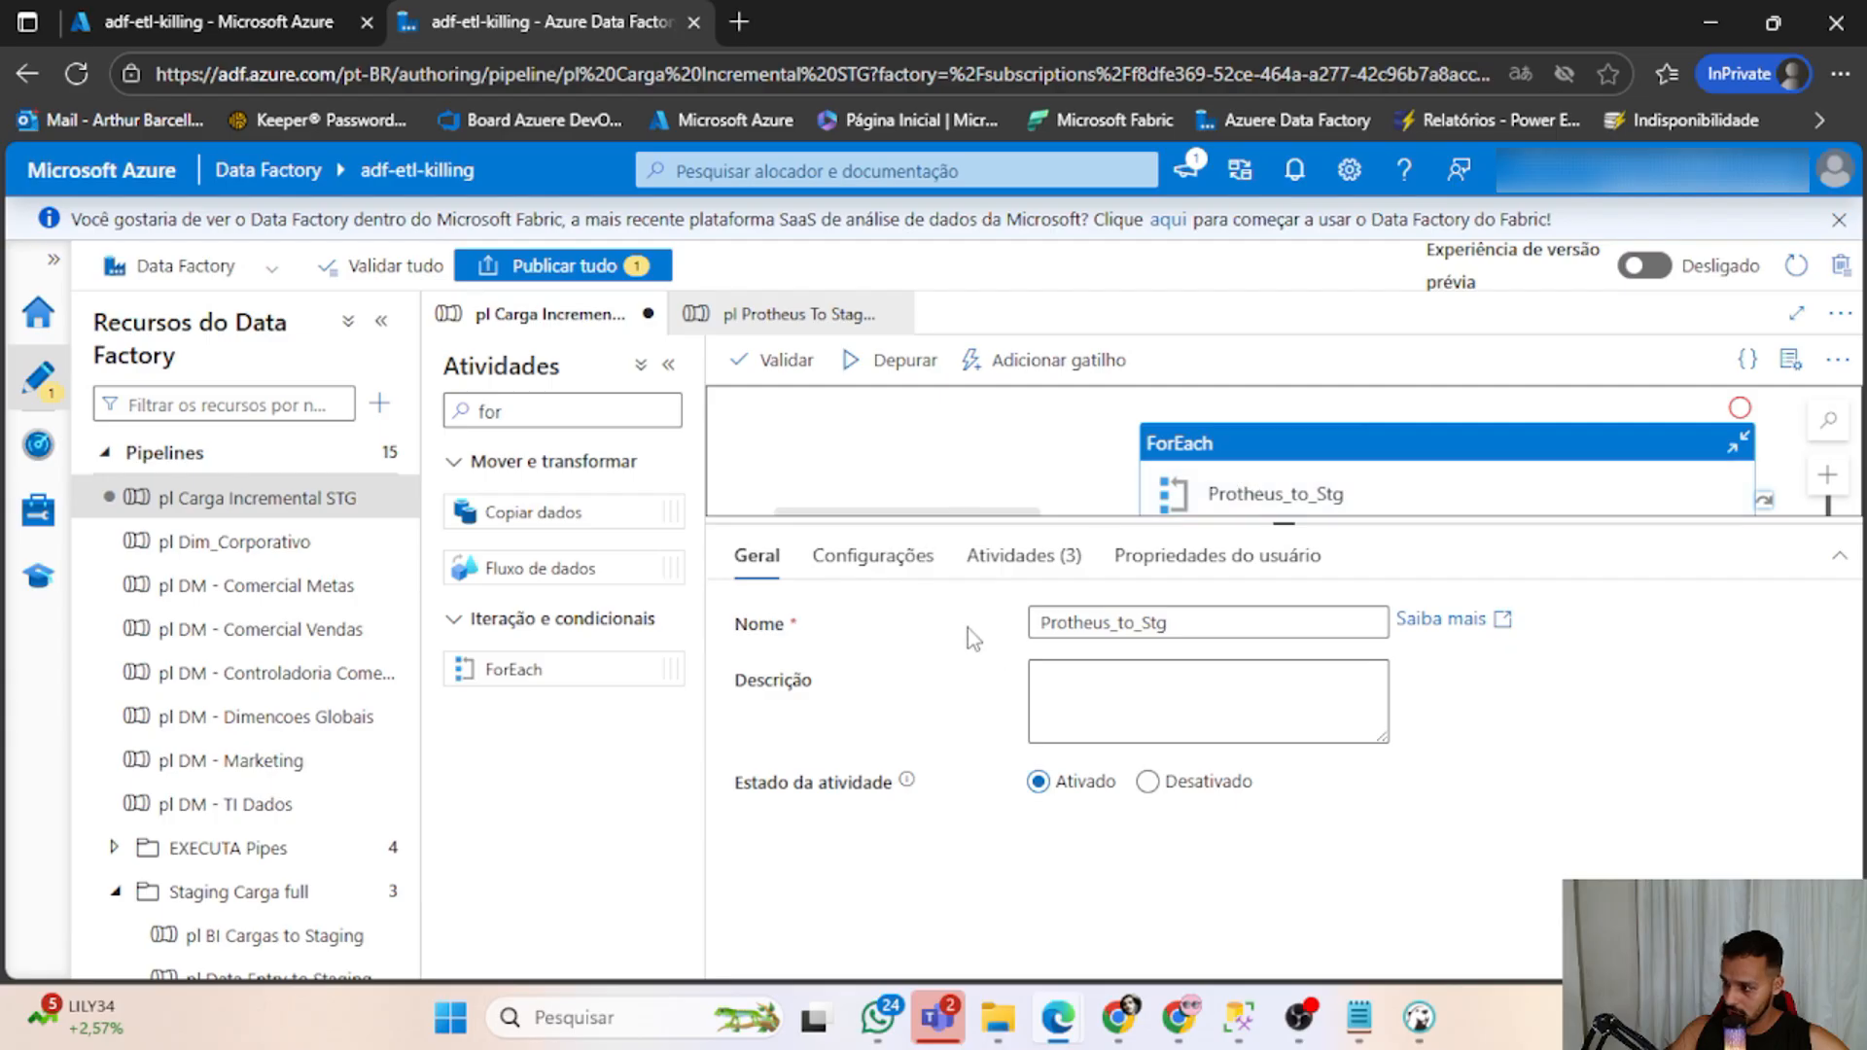
pyautogui.click(873, 555)
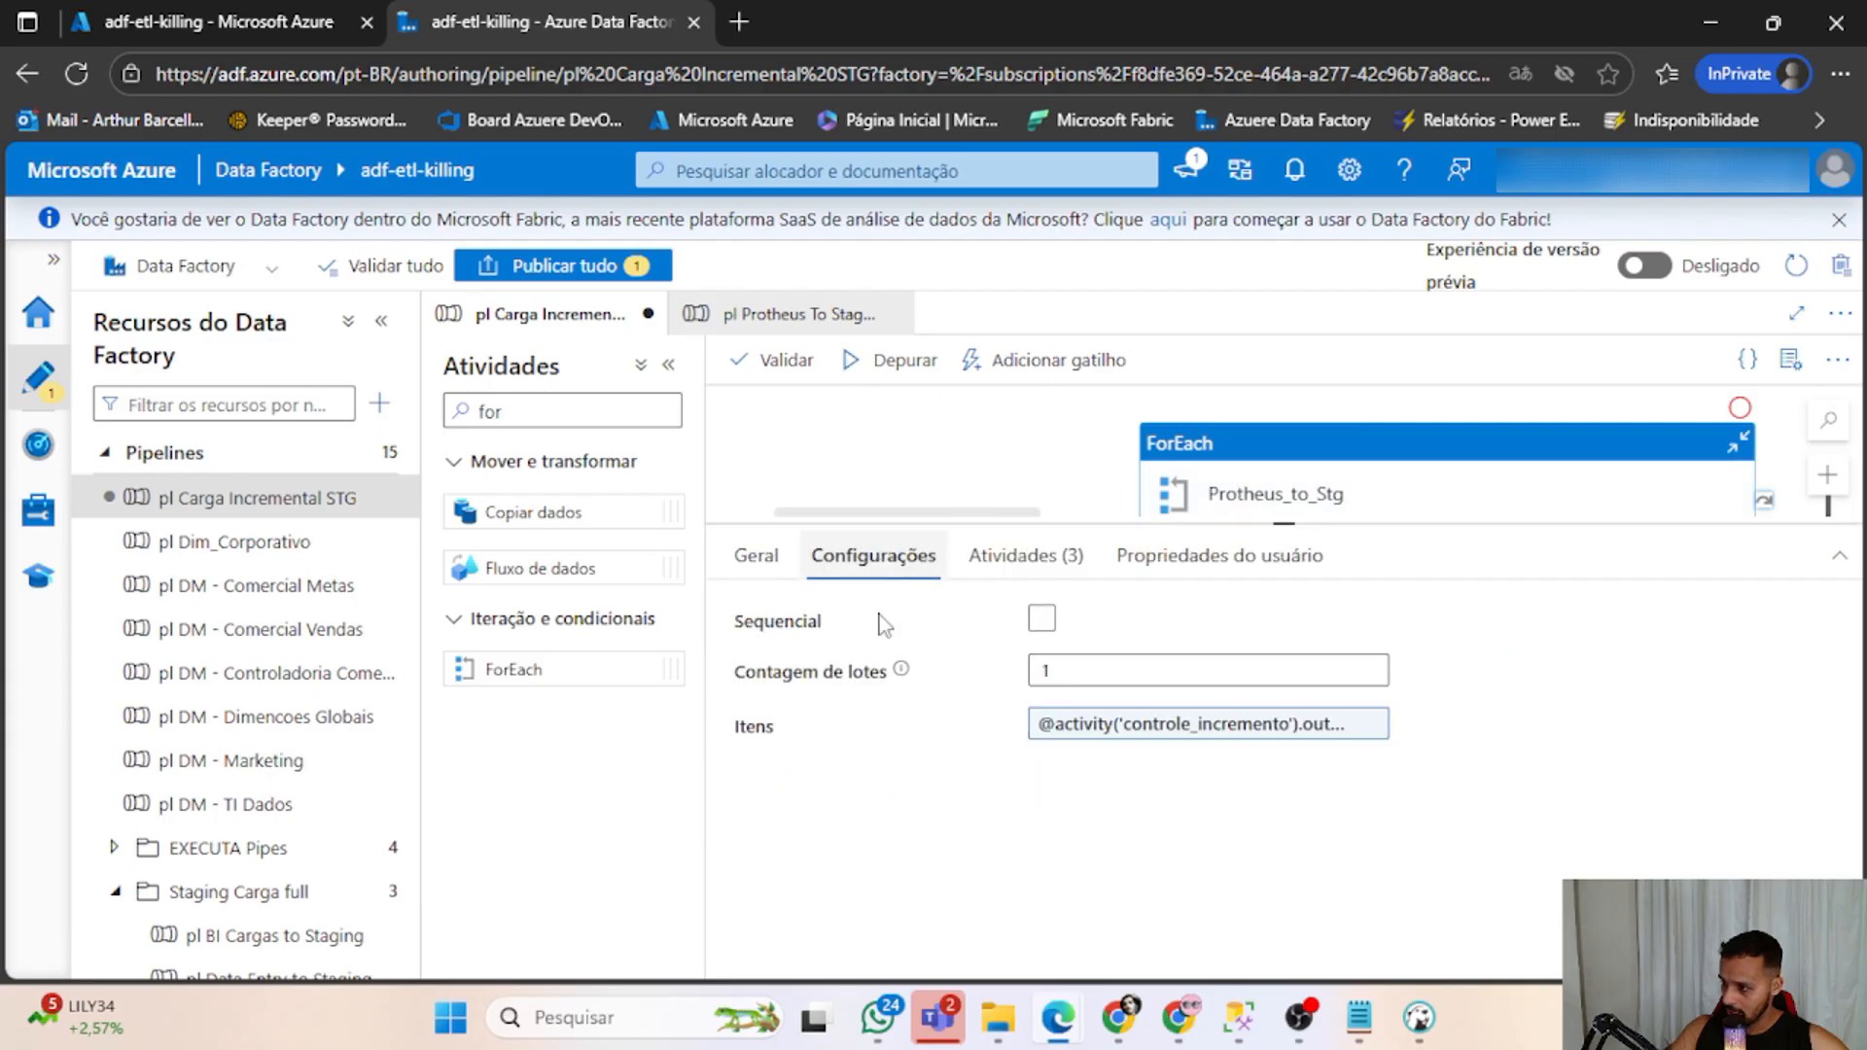
pyautogui.click(1212, 722)
pyautogui.click(1450, 379)
pyautogui.write("@activity('controle_incremento').output.value")
pyautogui.hotkey('ctrl', 'a')
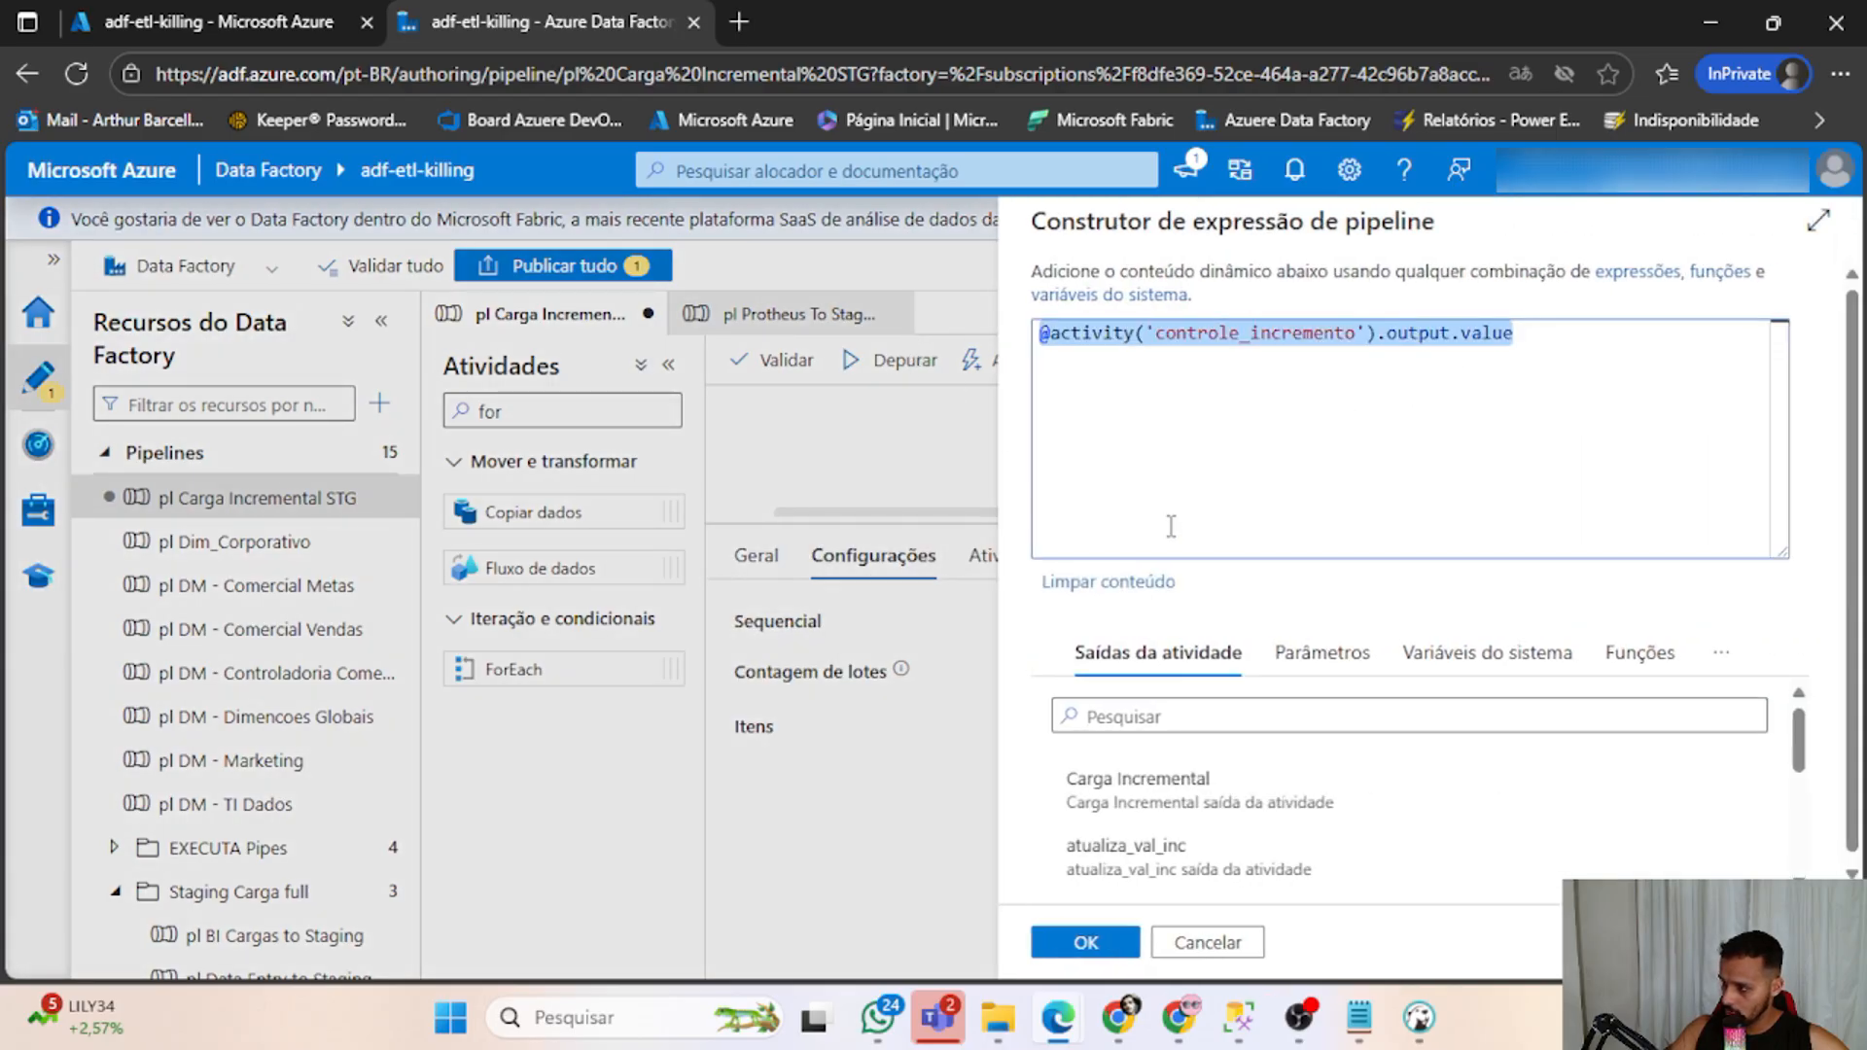
pyautogui.click(1079, 943)
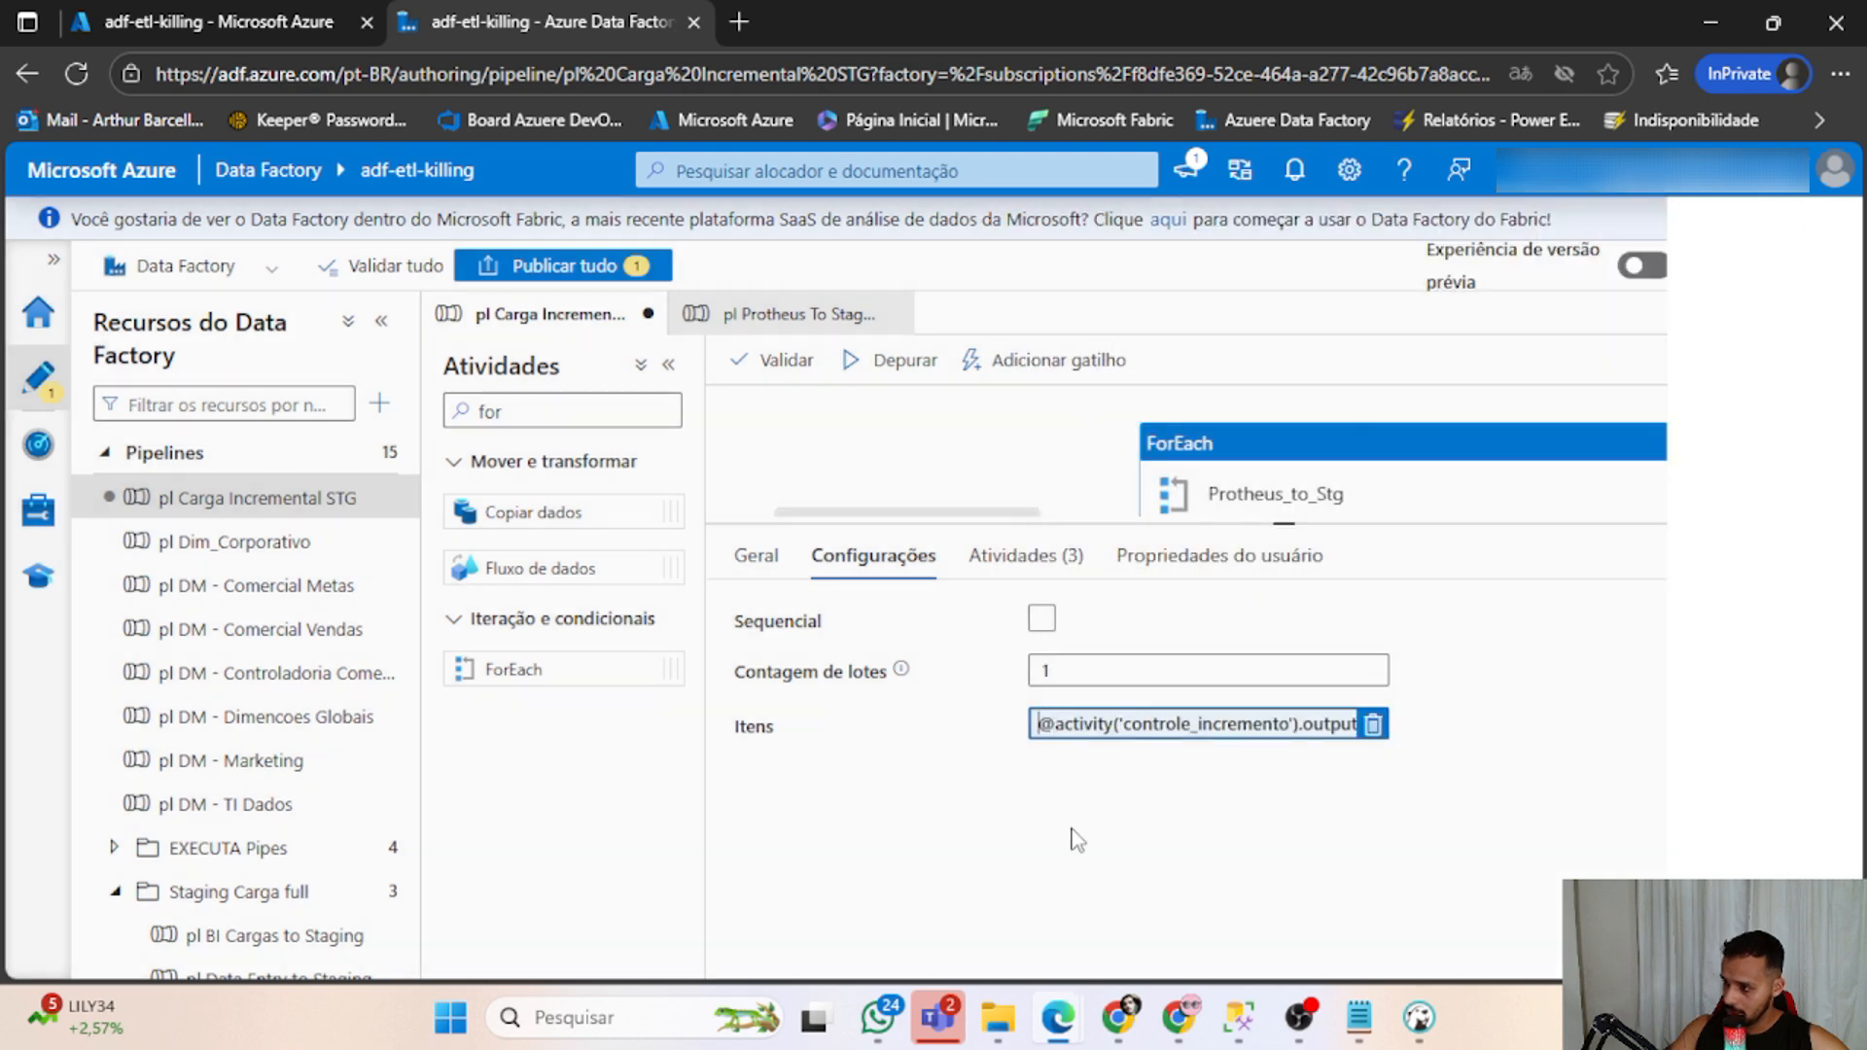
# Open the activities inside the Protheus_to_Stg ForEach and review the source settings of Carga Incremental.
pyautogui.moveTo(1108, 523); pyautogui.dragTo(1108, 644)
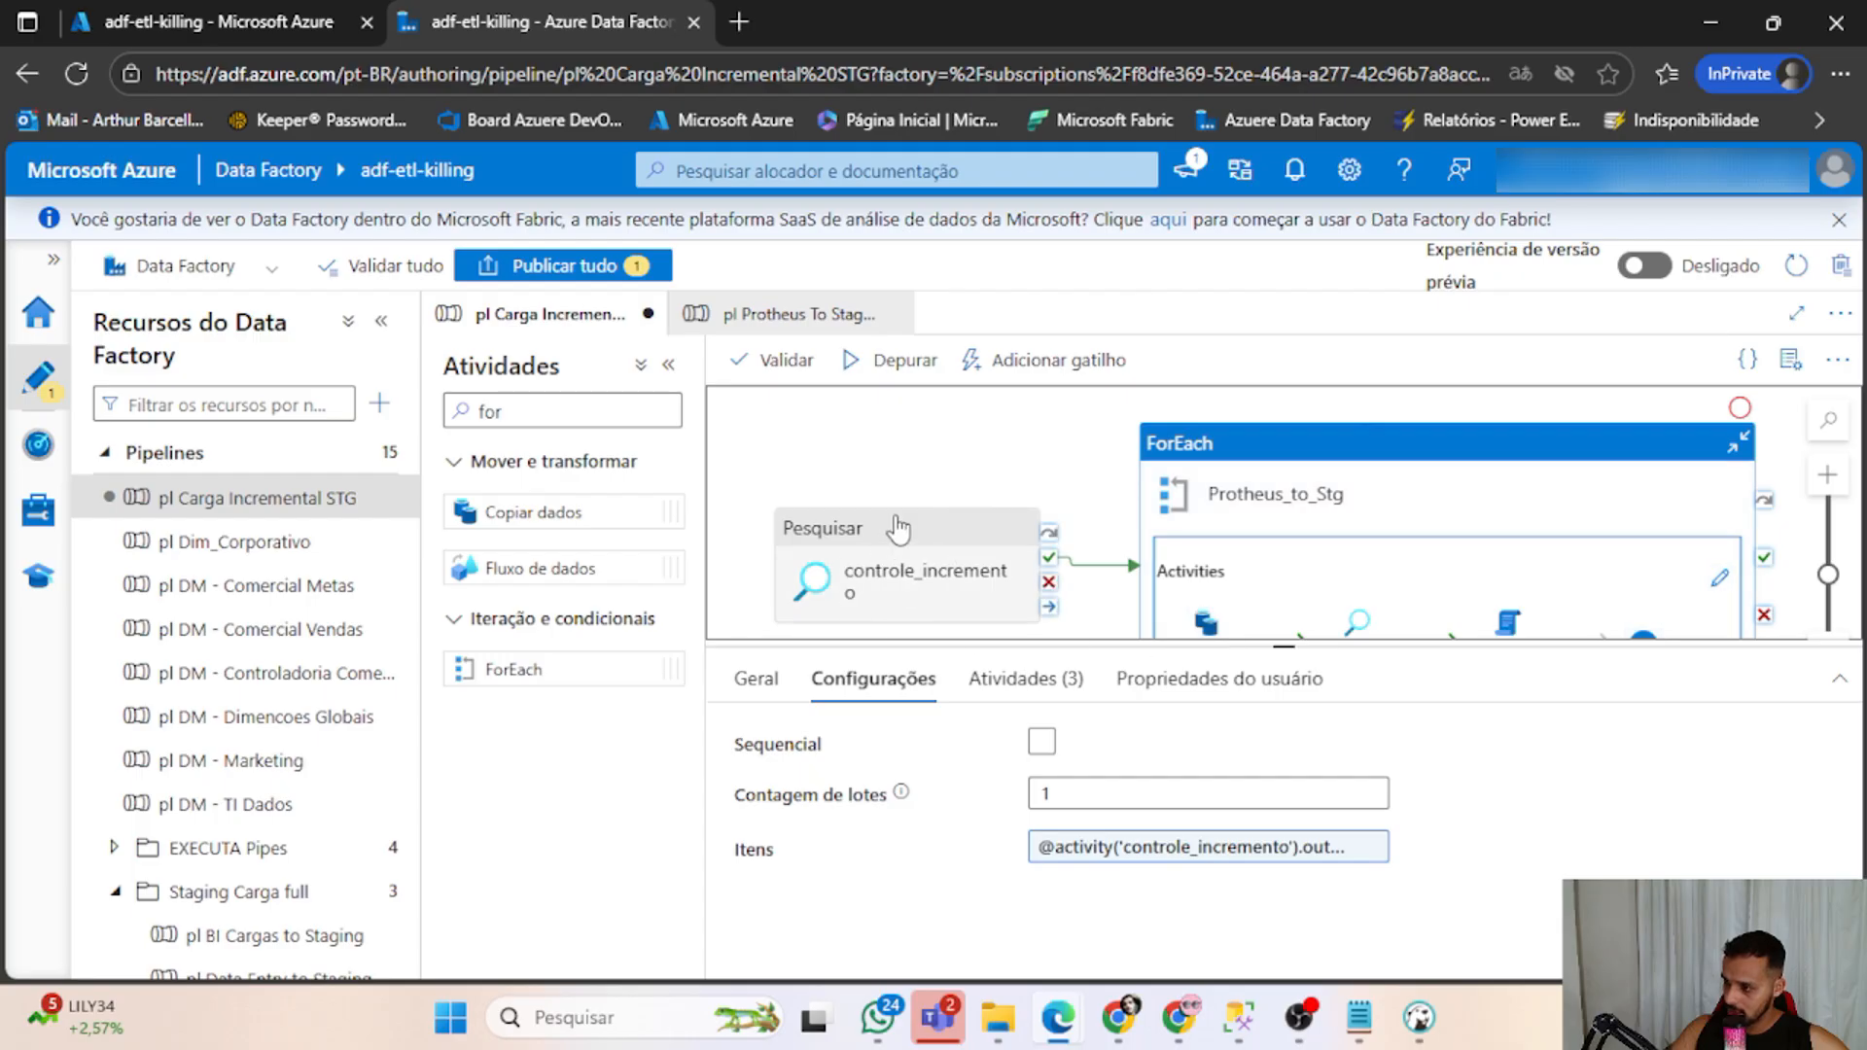
pyautogui.scroll(-2, 1332, 533)
pyautogui.click(1206, 491)
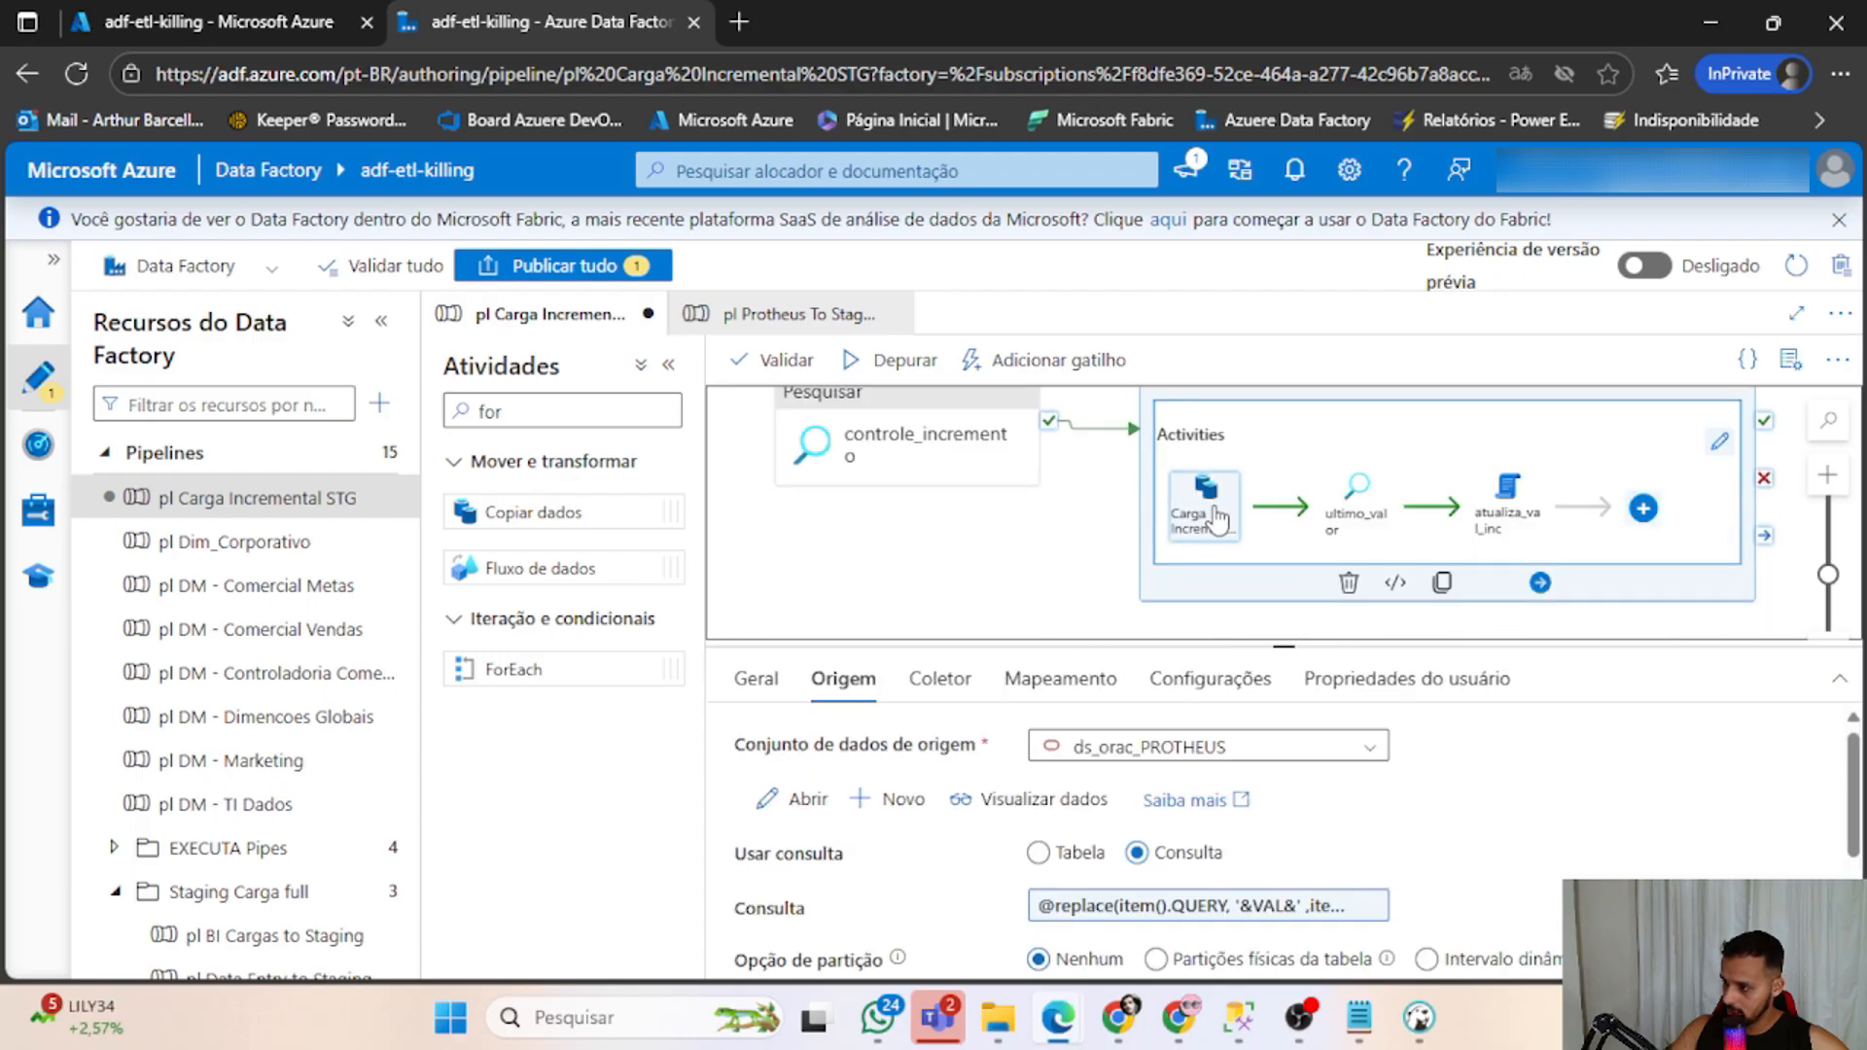
pyautogui.click(1718, 441)
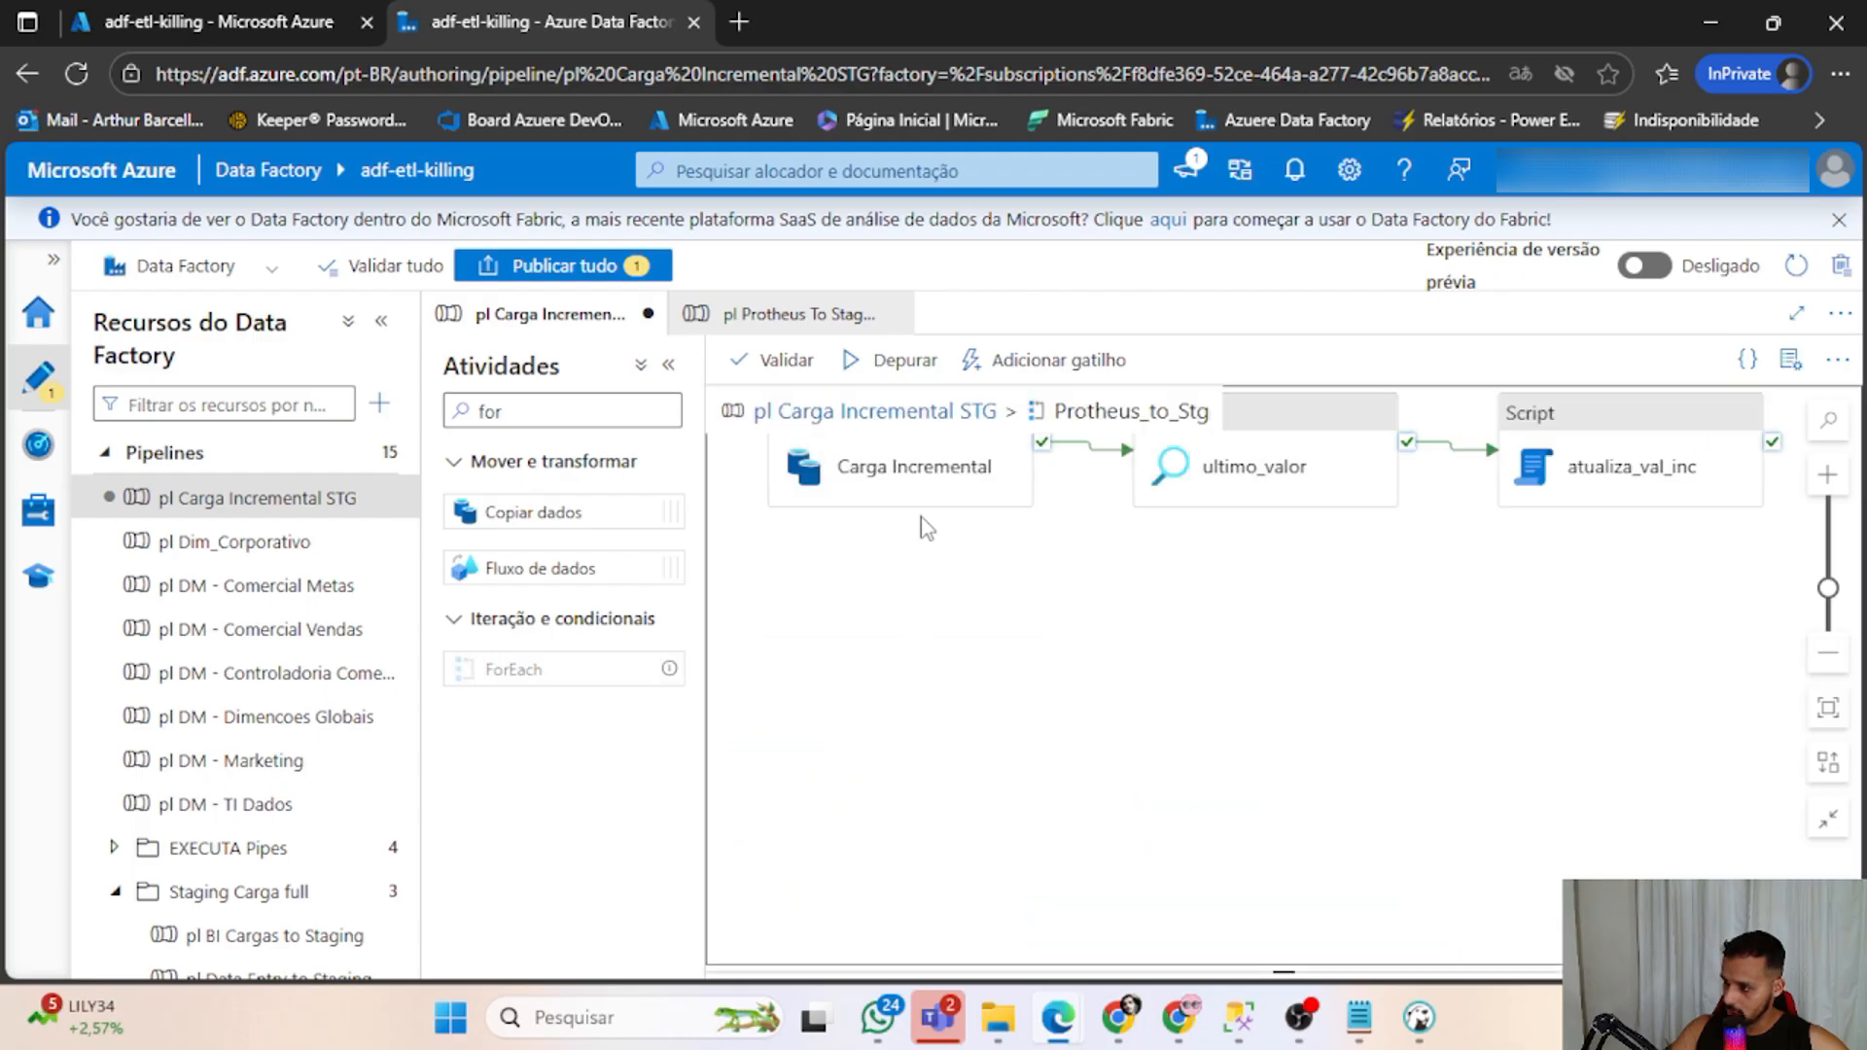
pyautogui.click(887, 550)
pyautogui.scroll(-3, 1086, 856)
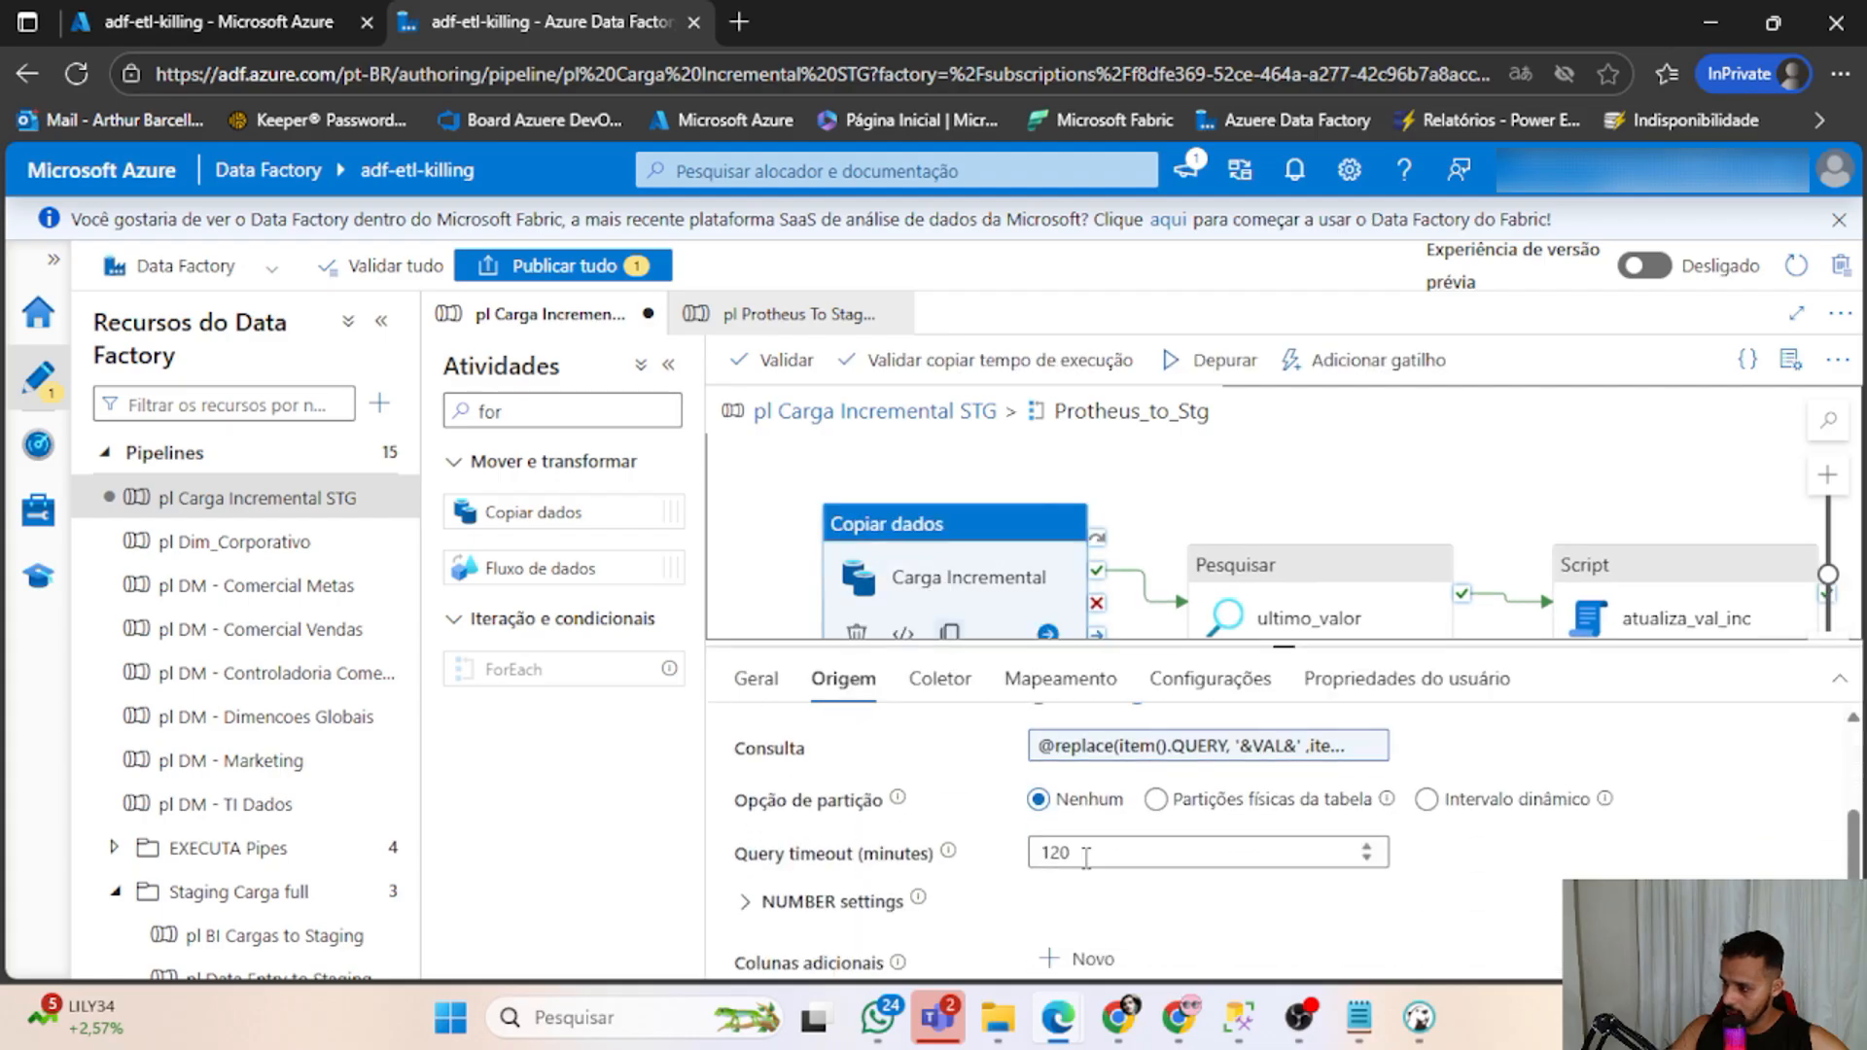
pyautogui.scroll(2, 1086, 857)
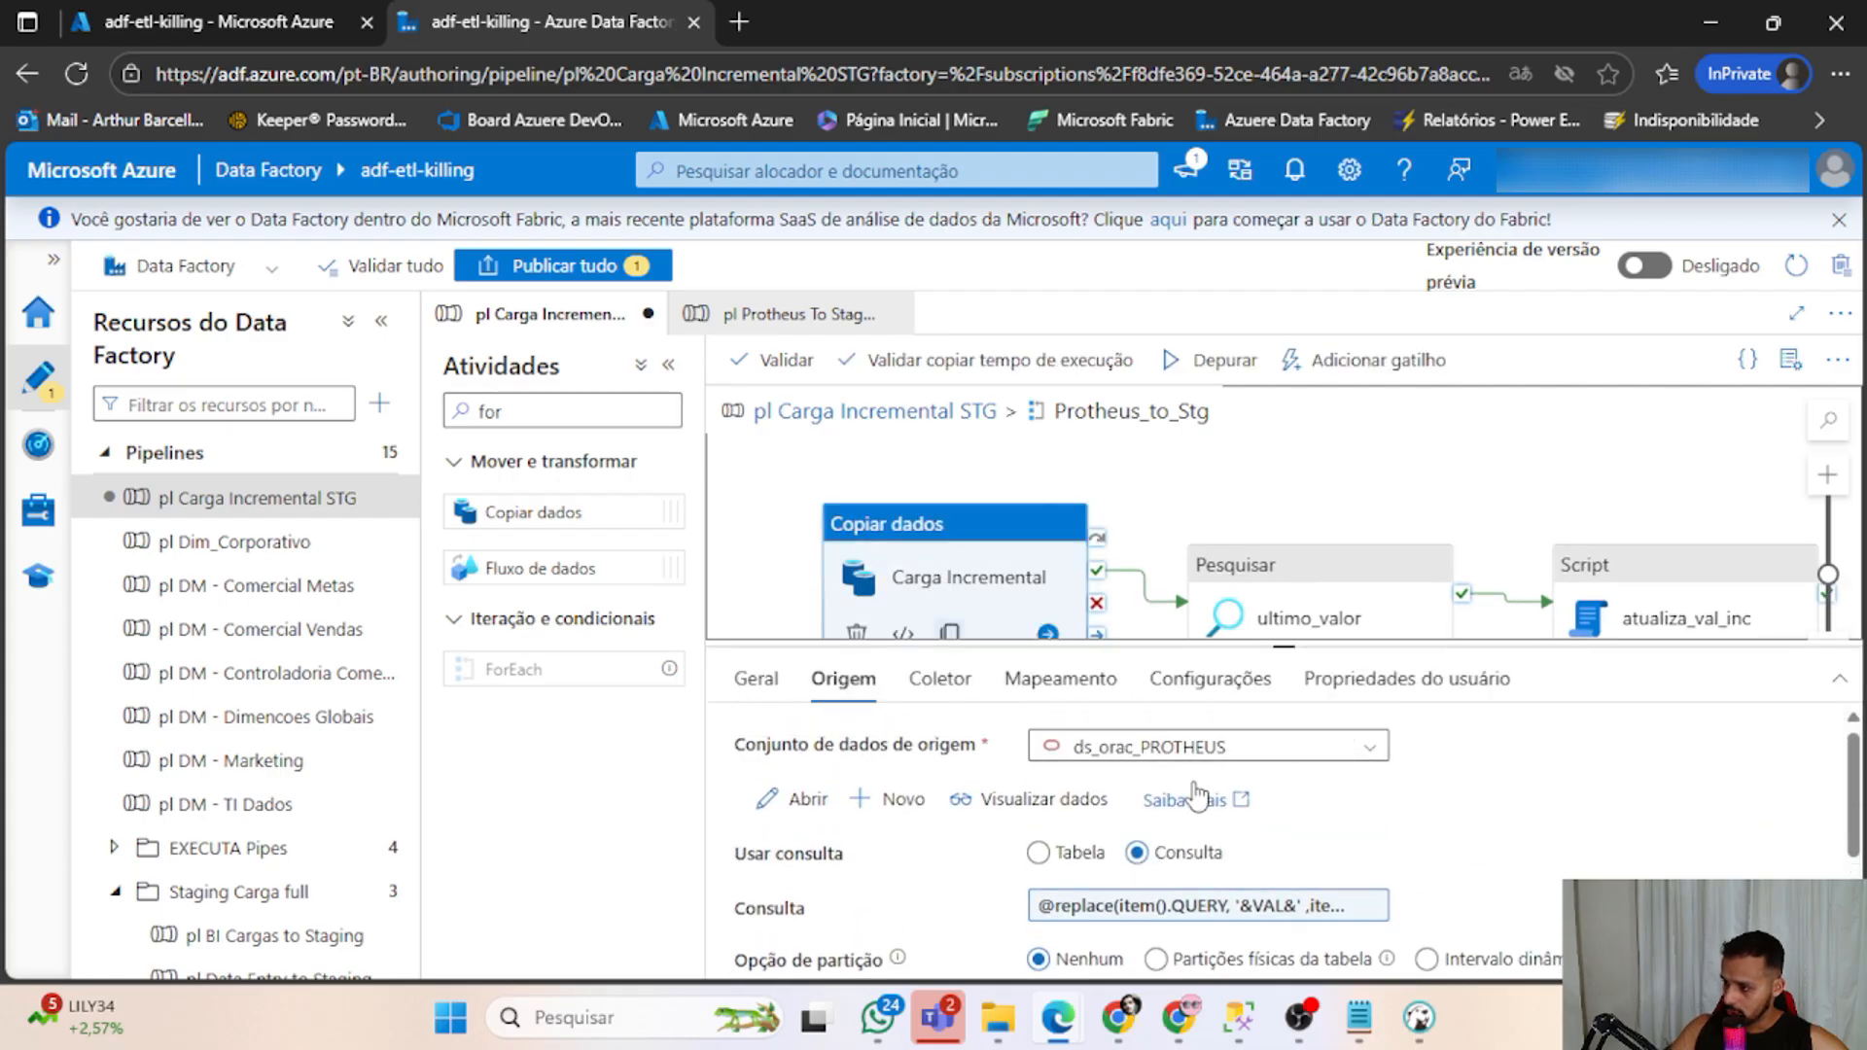
pyautogui.scroll(-2, 1198, 797)
pyautogui.click(1105, 771)
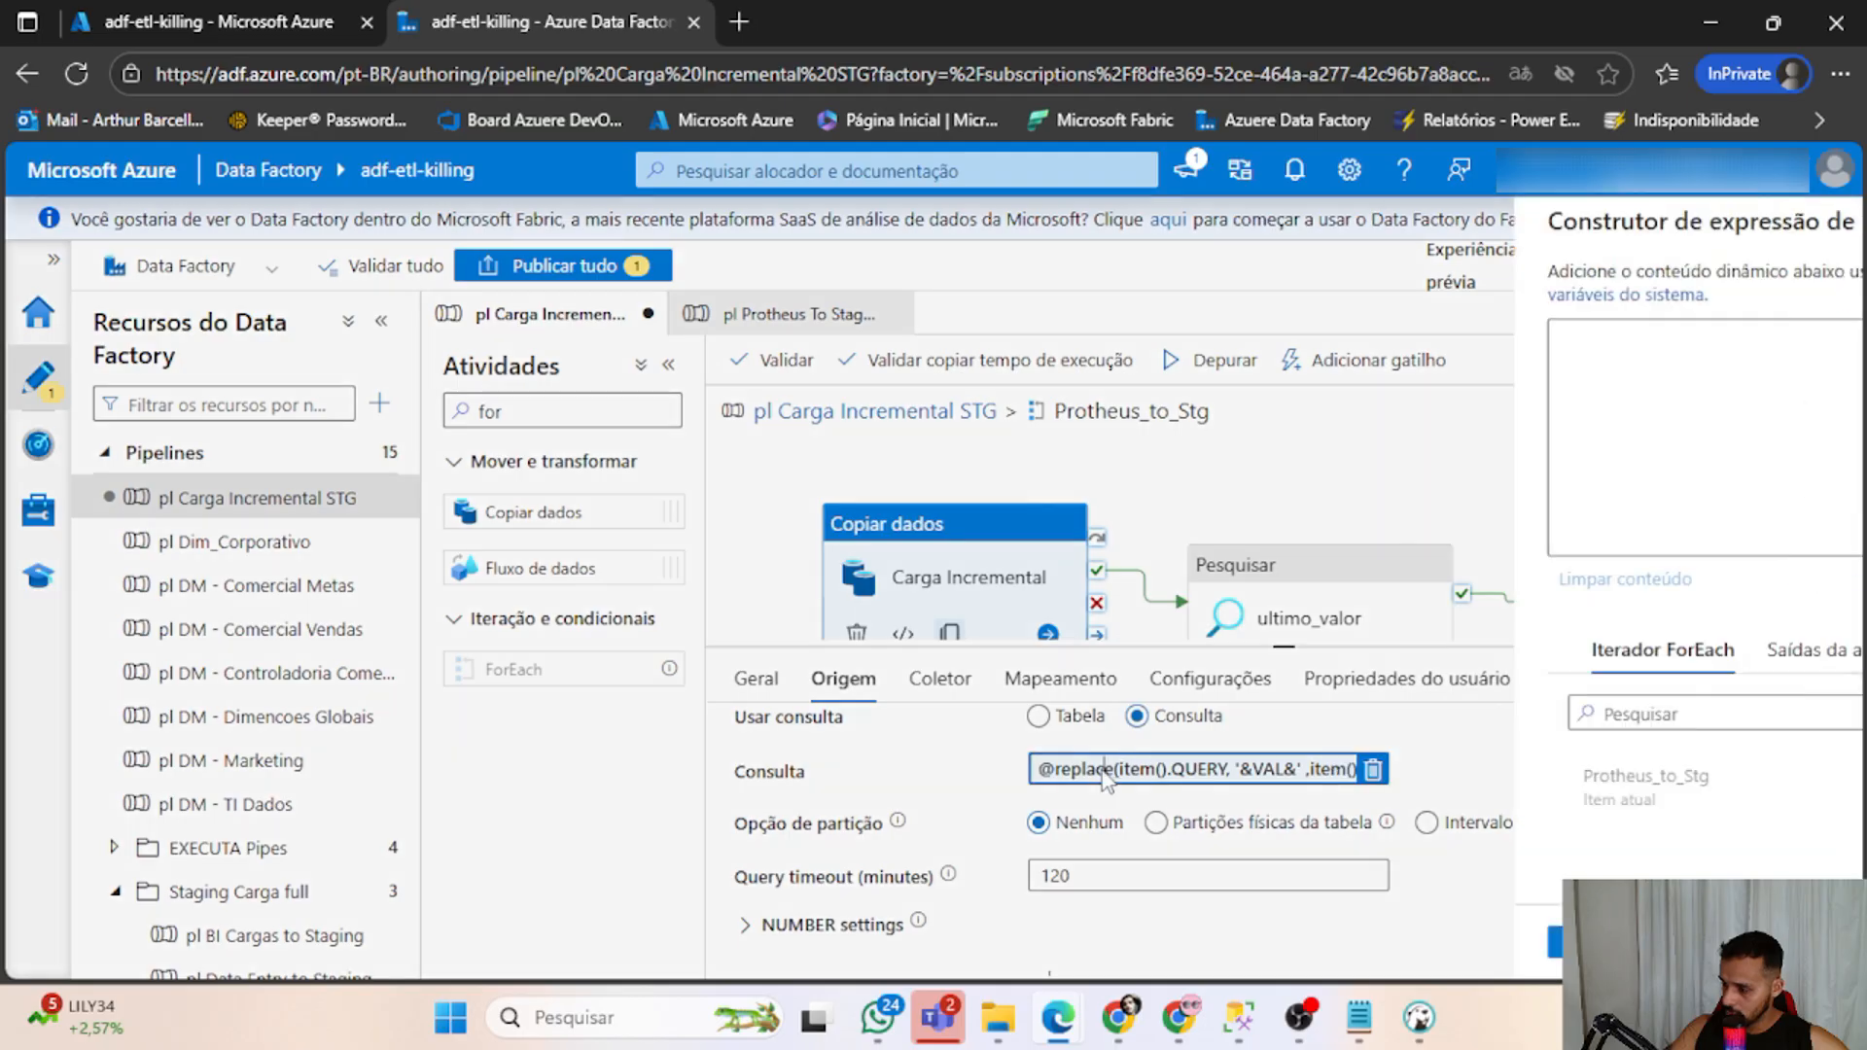
pyautogui.click(1211, 941)
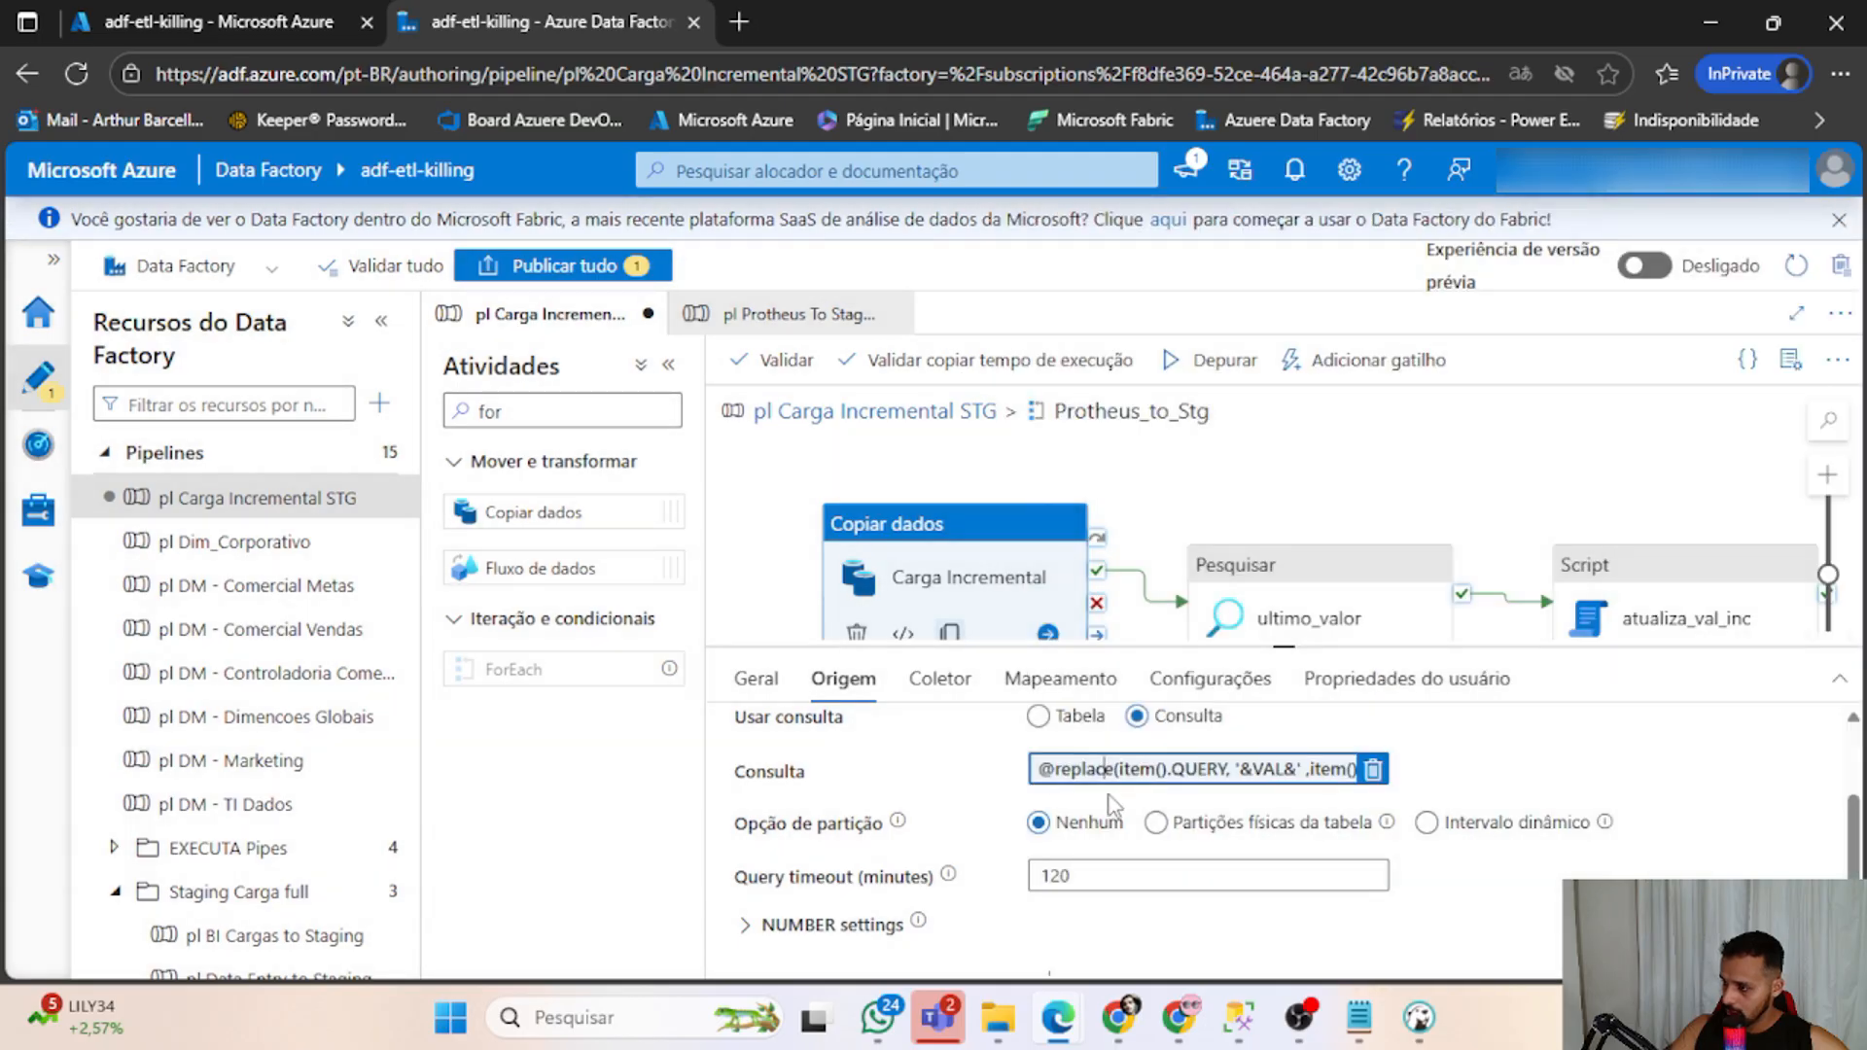
pyautogui.click(1233, 775)
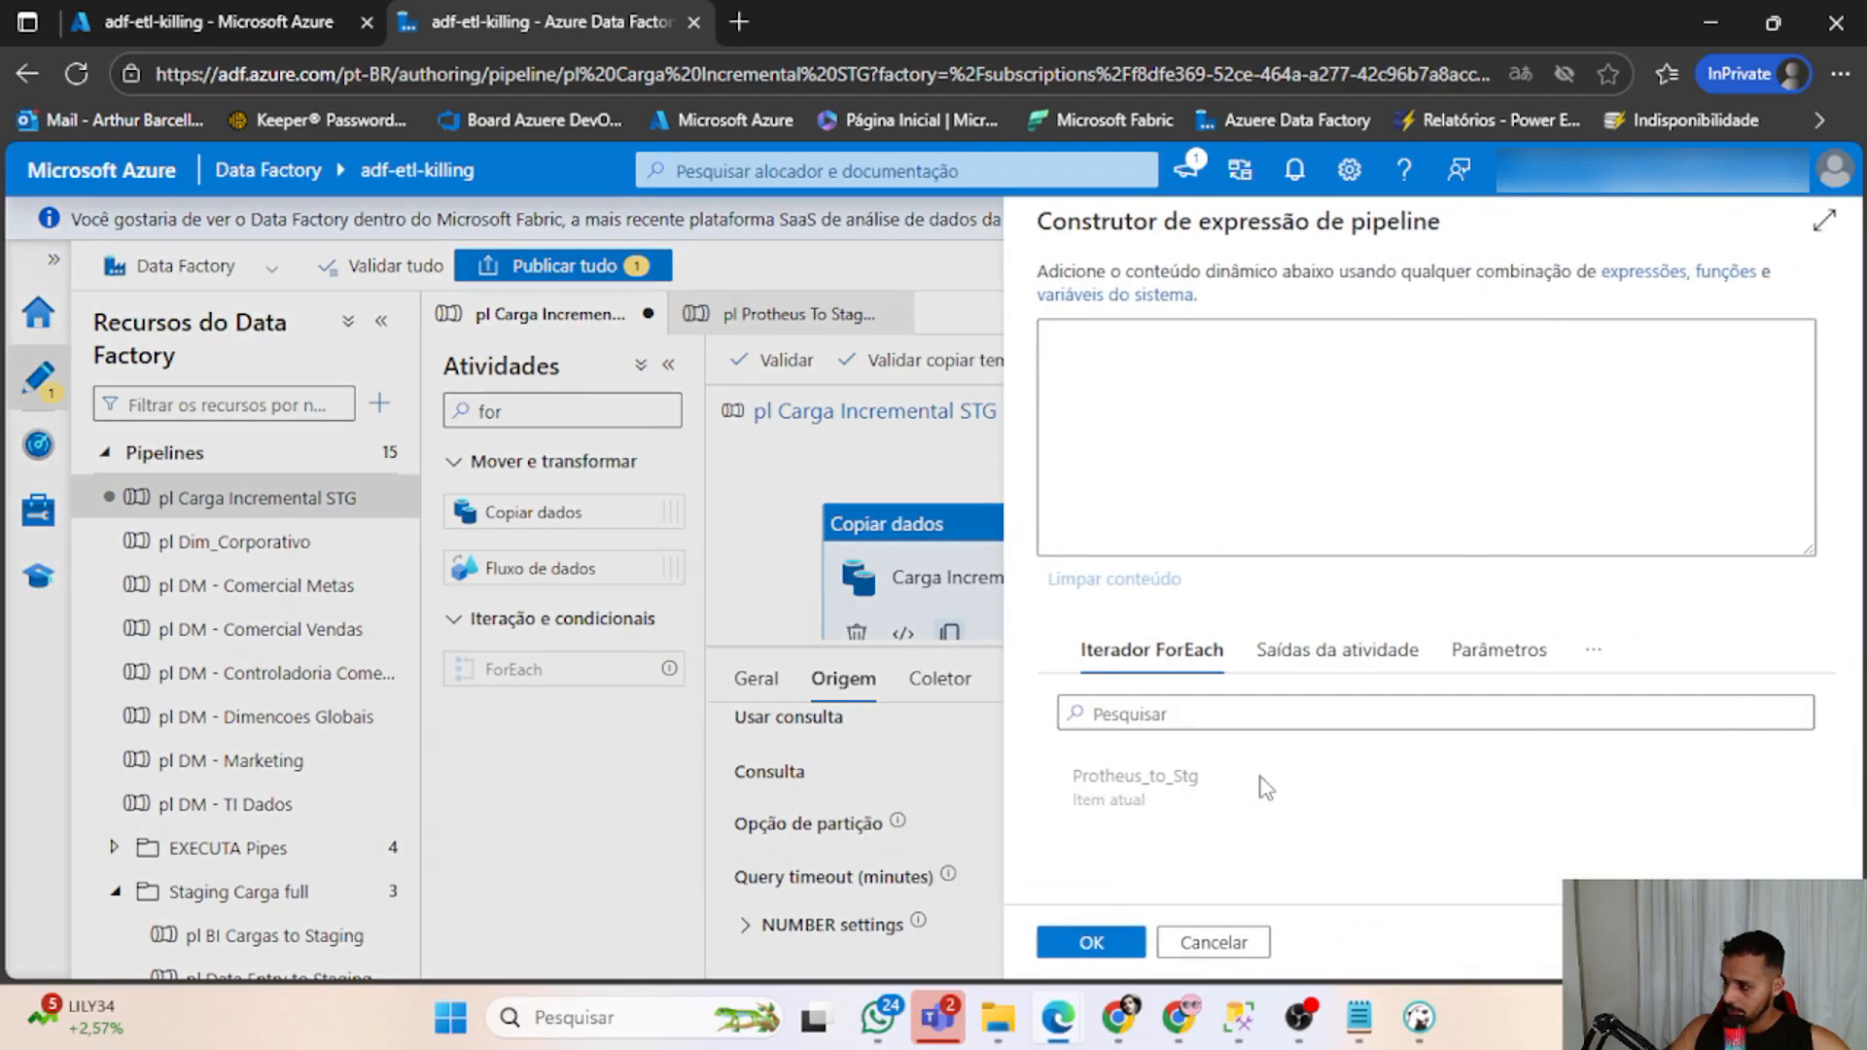
pyautogui.click(1211, 942)
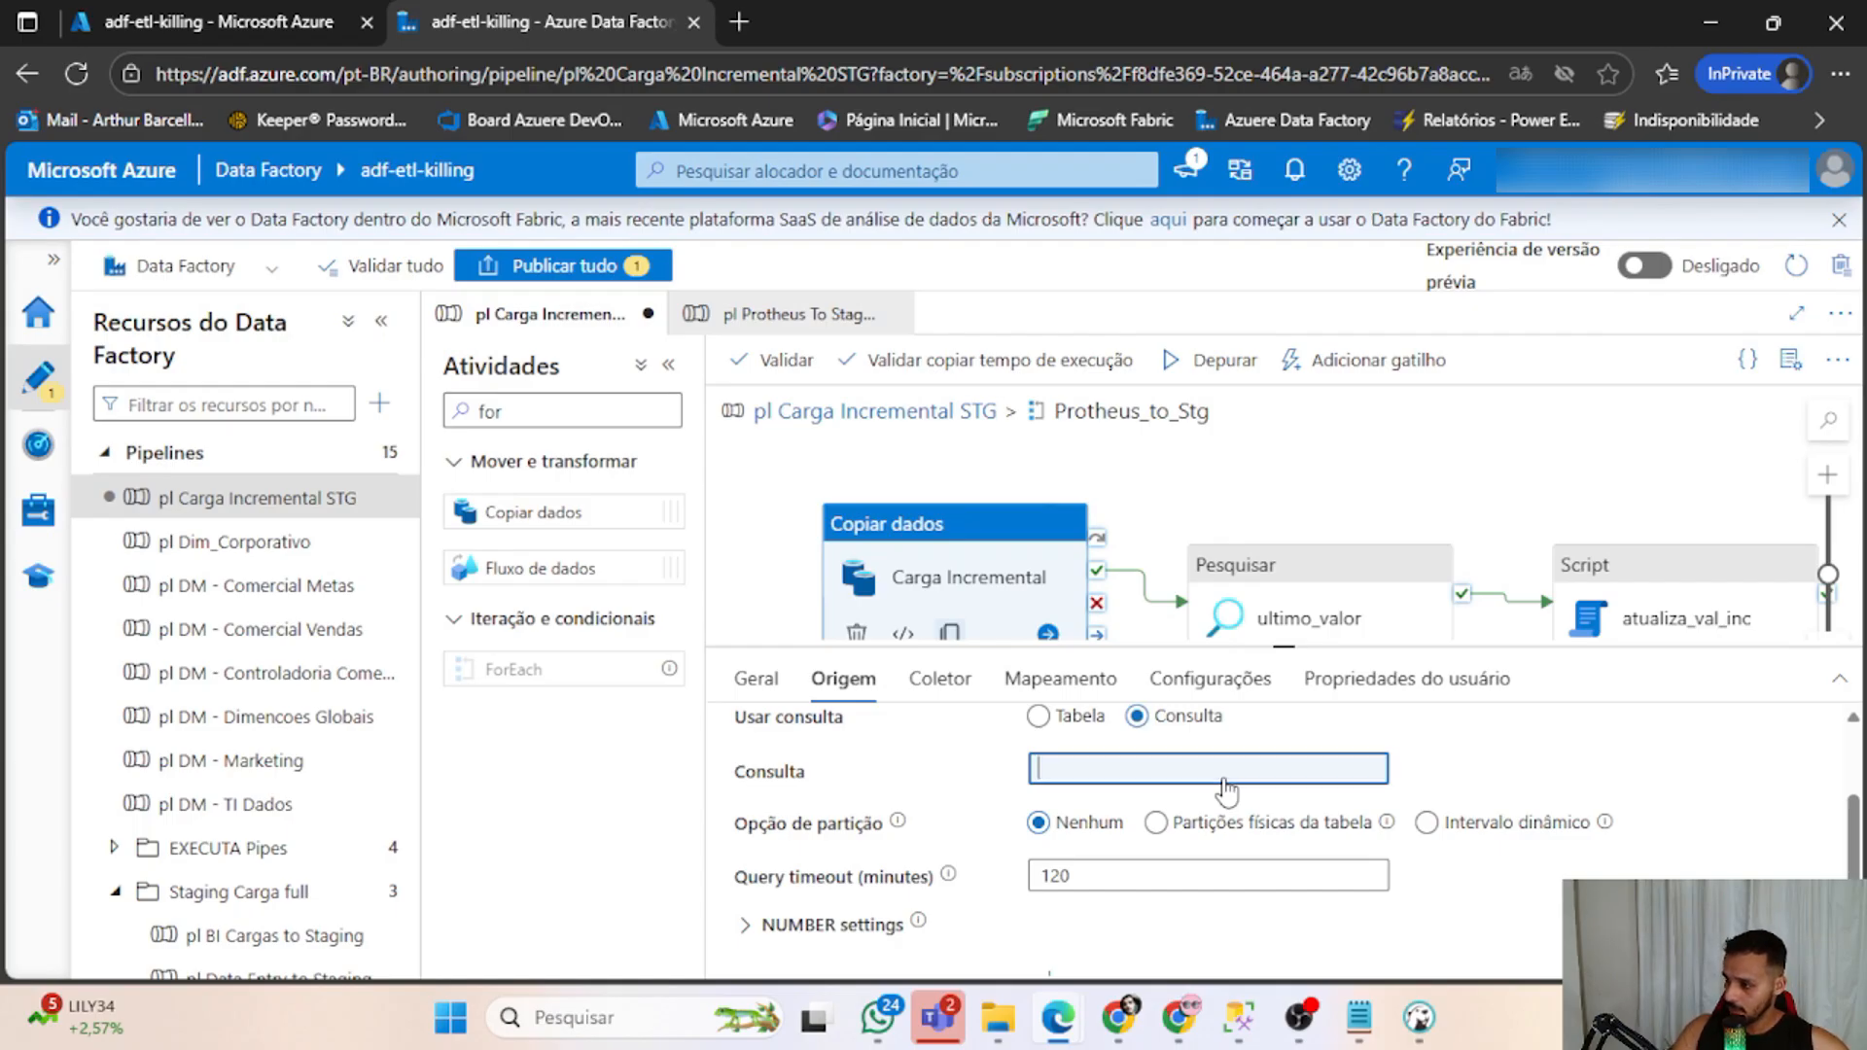
pyautogui.click(1130, 523)
pyautogui.click(972, 623)
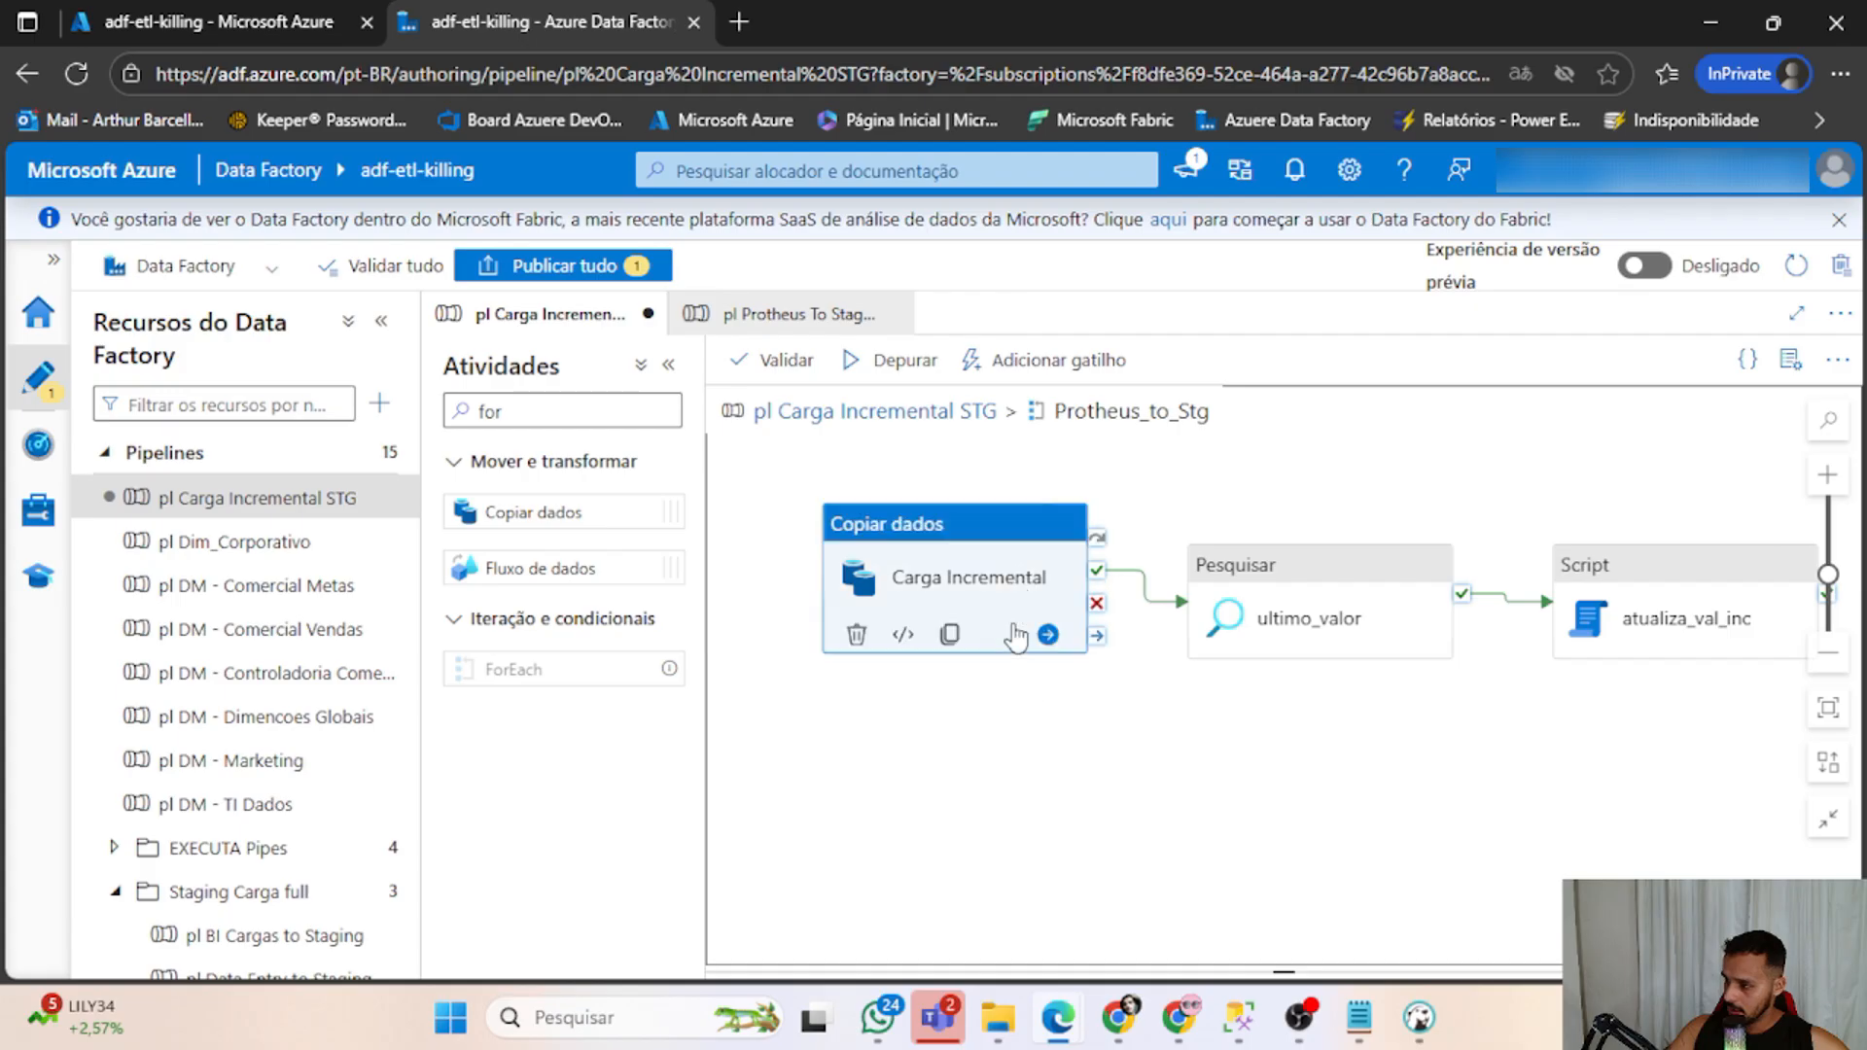
# Copy the whole Consulta expression of Carga Incremental, clear it and accept the empty query.
pyautogui.click(1202, 899)
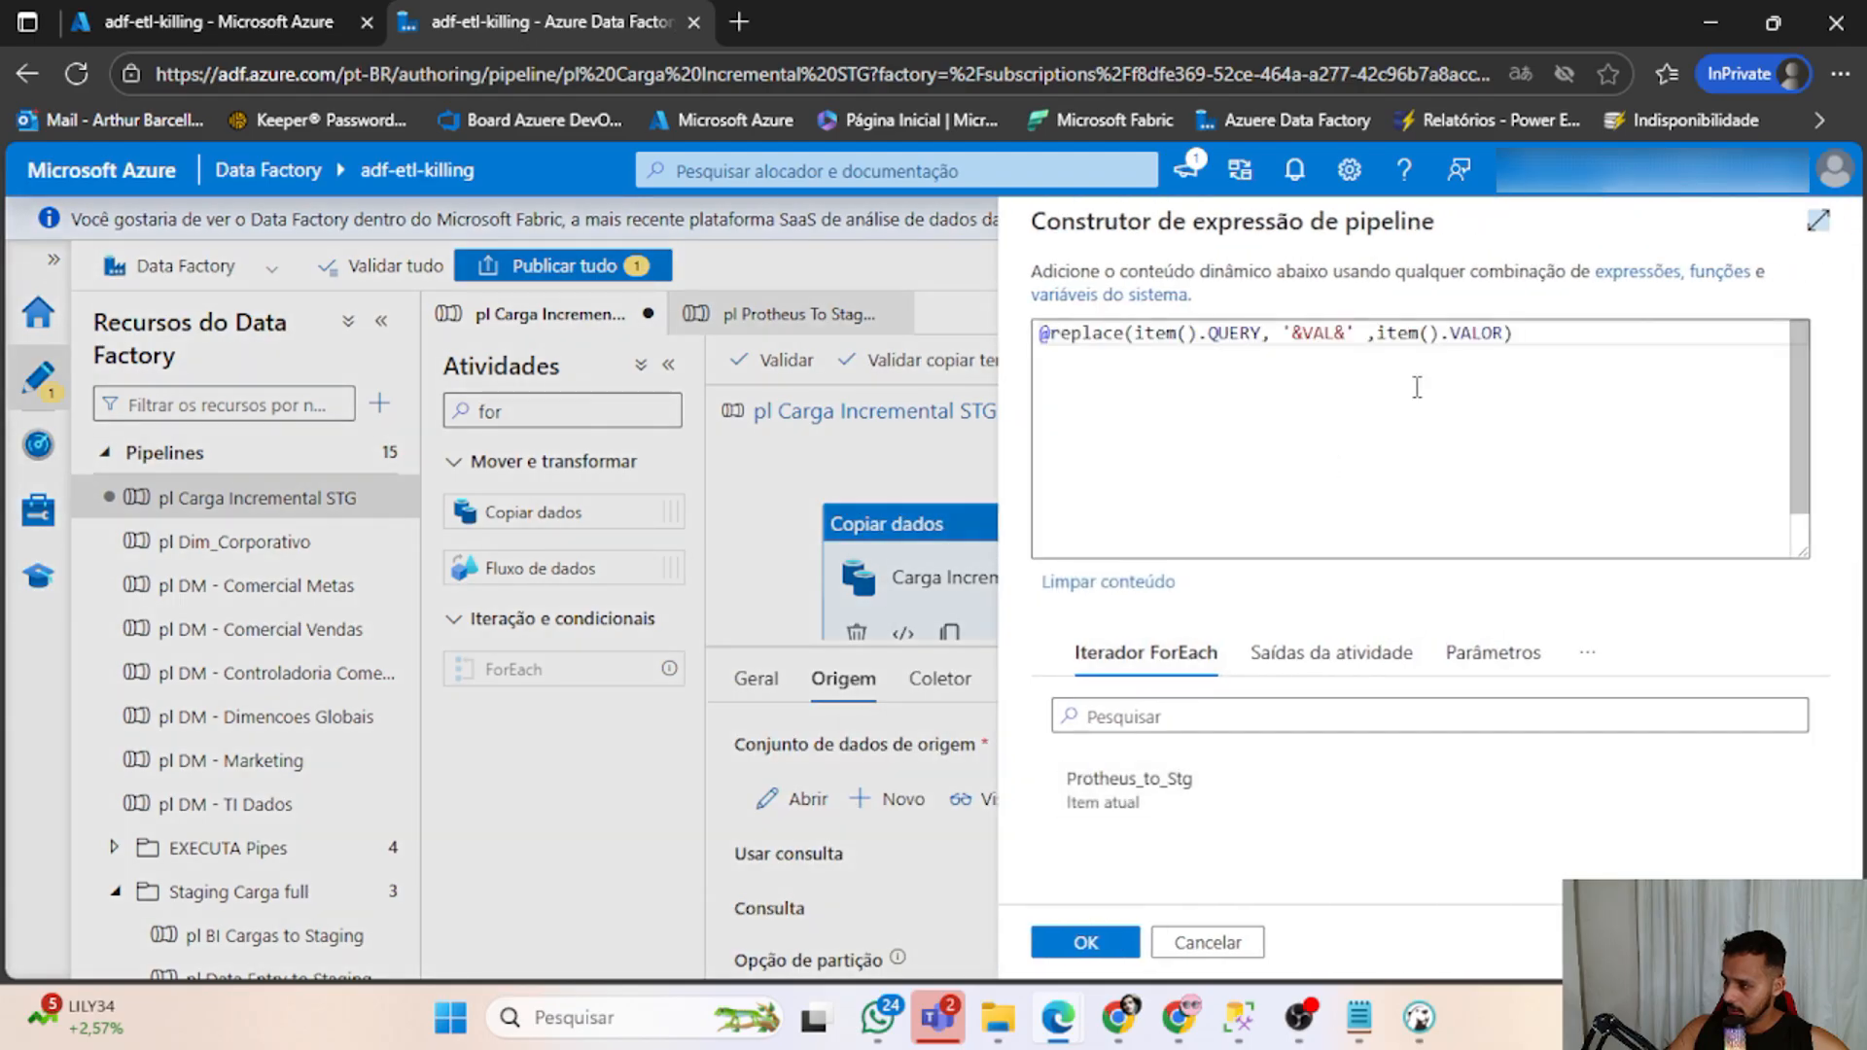
pyautogui.hotkey('ctrl', 'a')
pyautogui.hotkey('ctrl', 'c')
pyautogui.press('BackSpace')
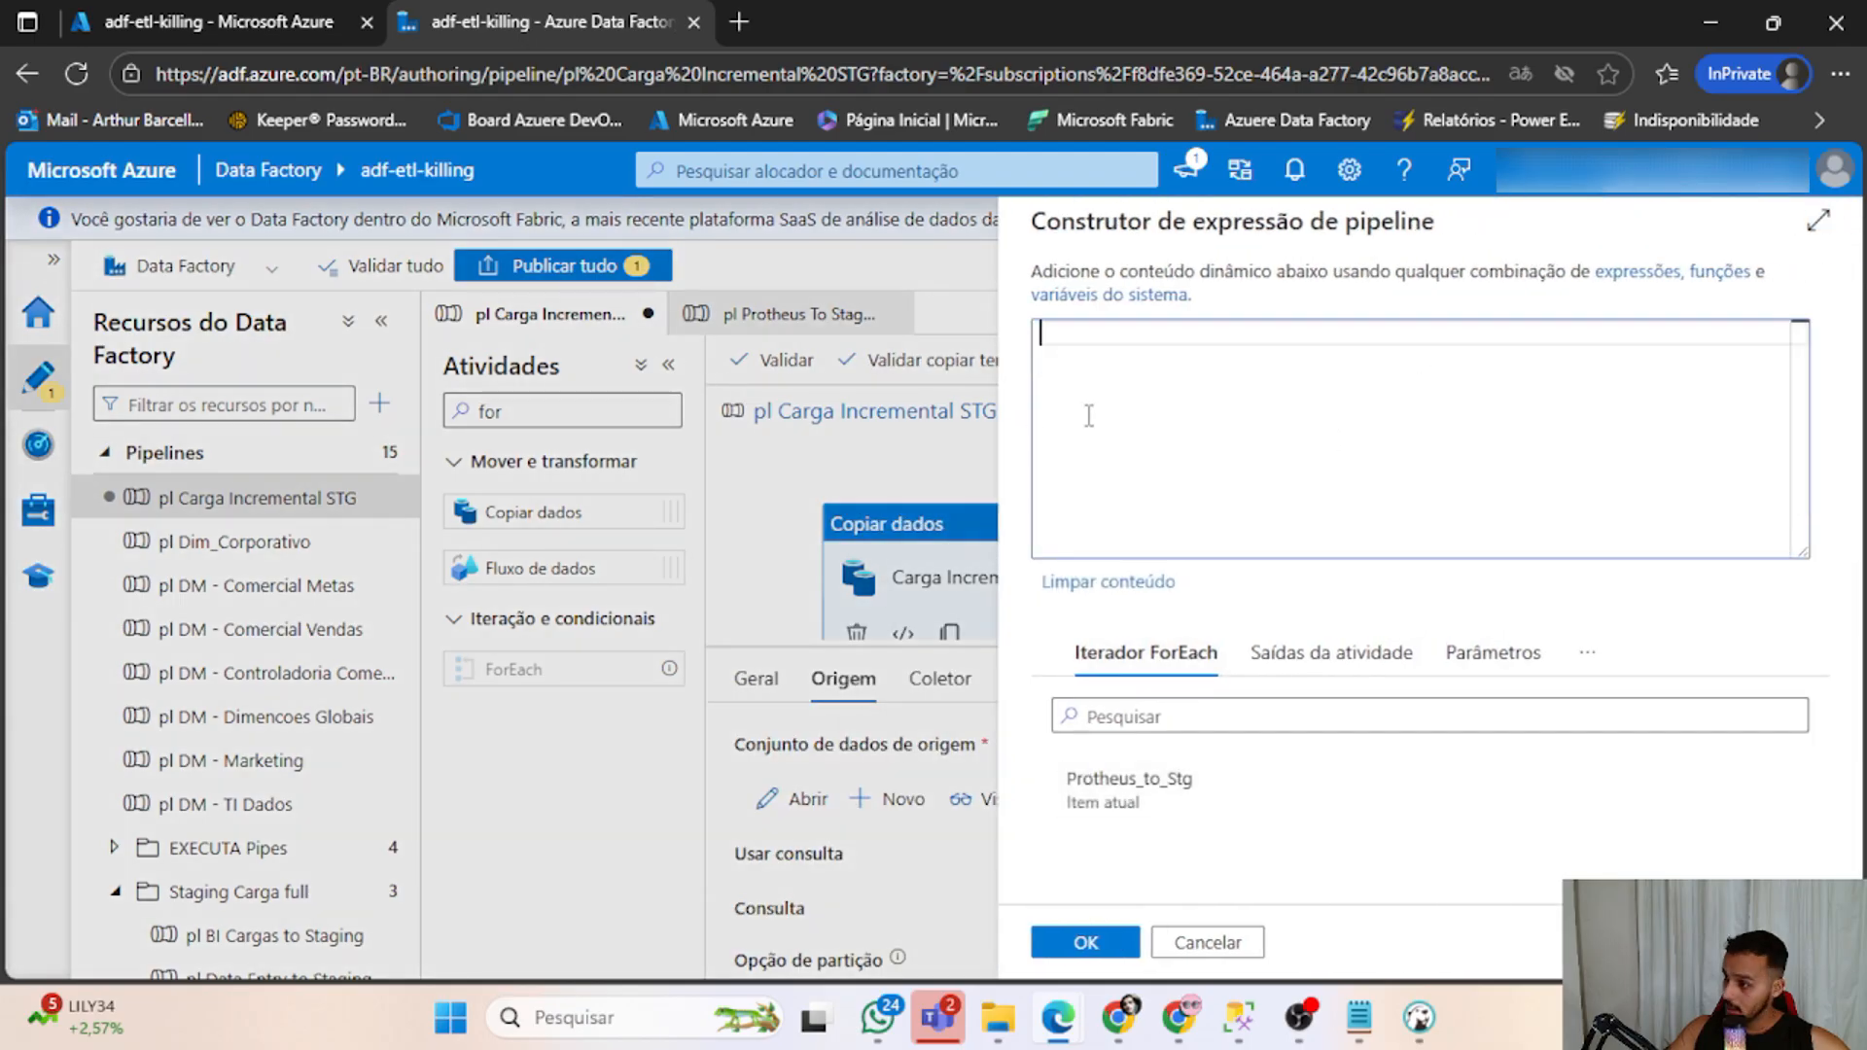
pyautogui.click(1086, 945)
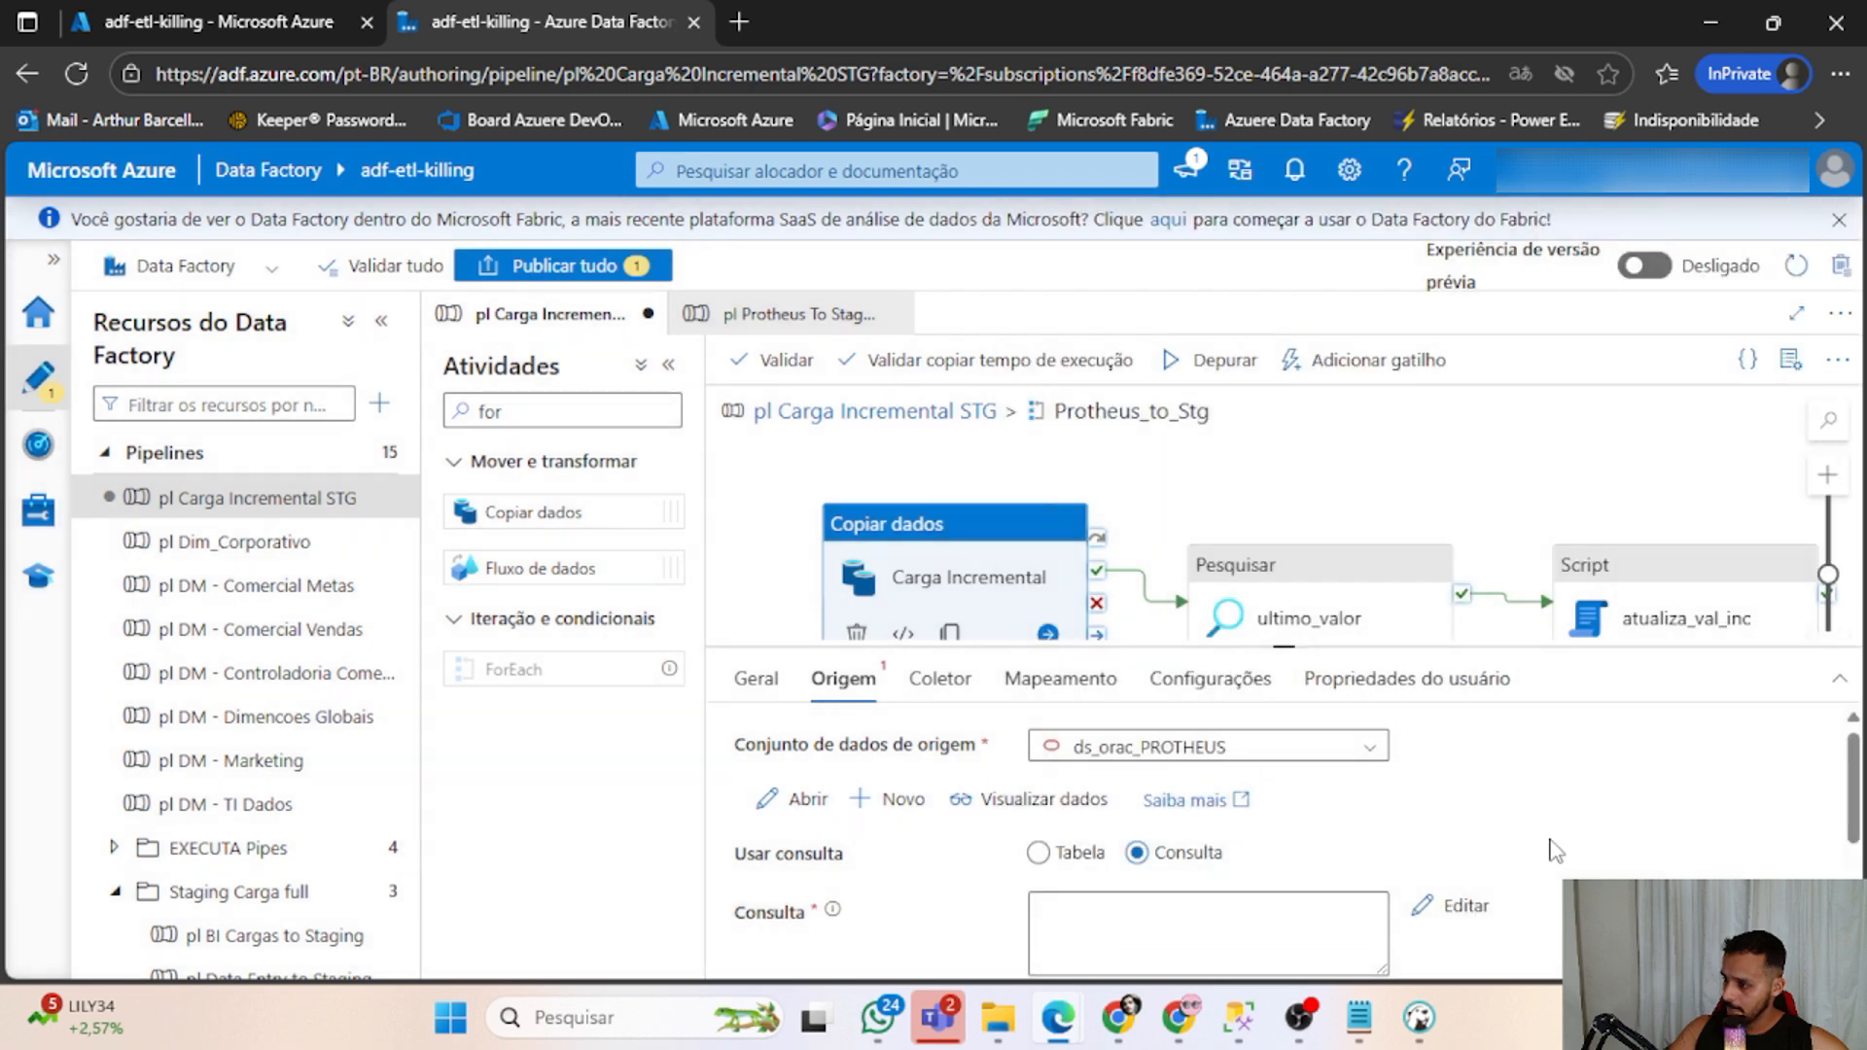
pyautogui.scroll(-2, 1257, 849)
pyautogui.click(1094, 809)
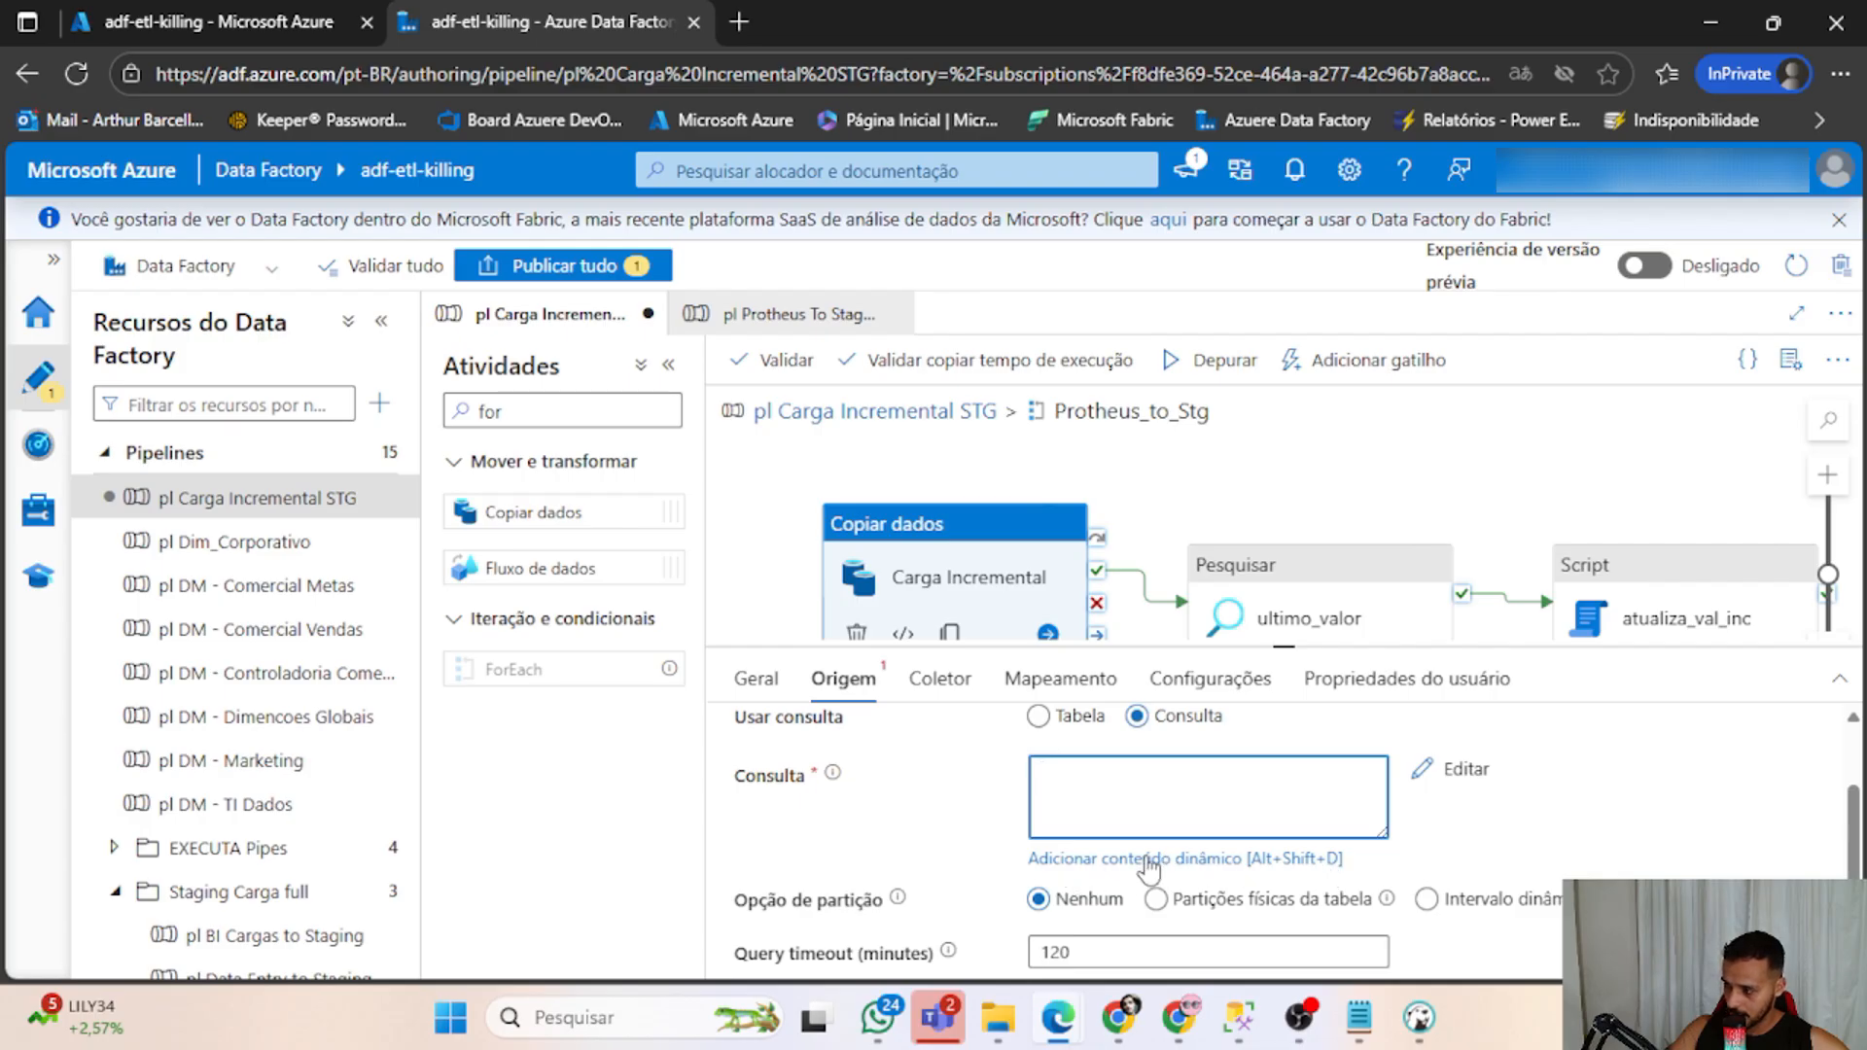
pyautogui.click(1109, 860)
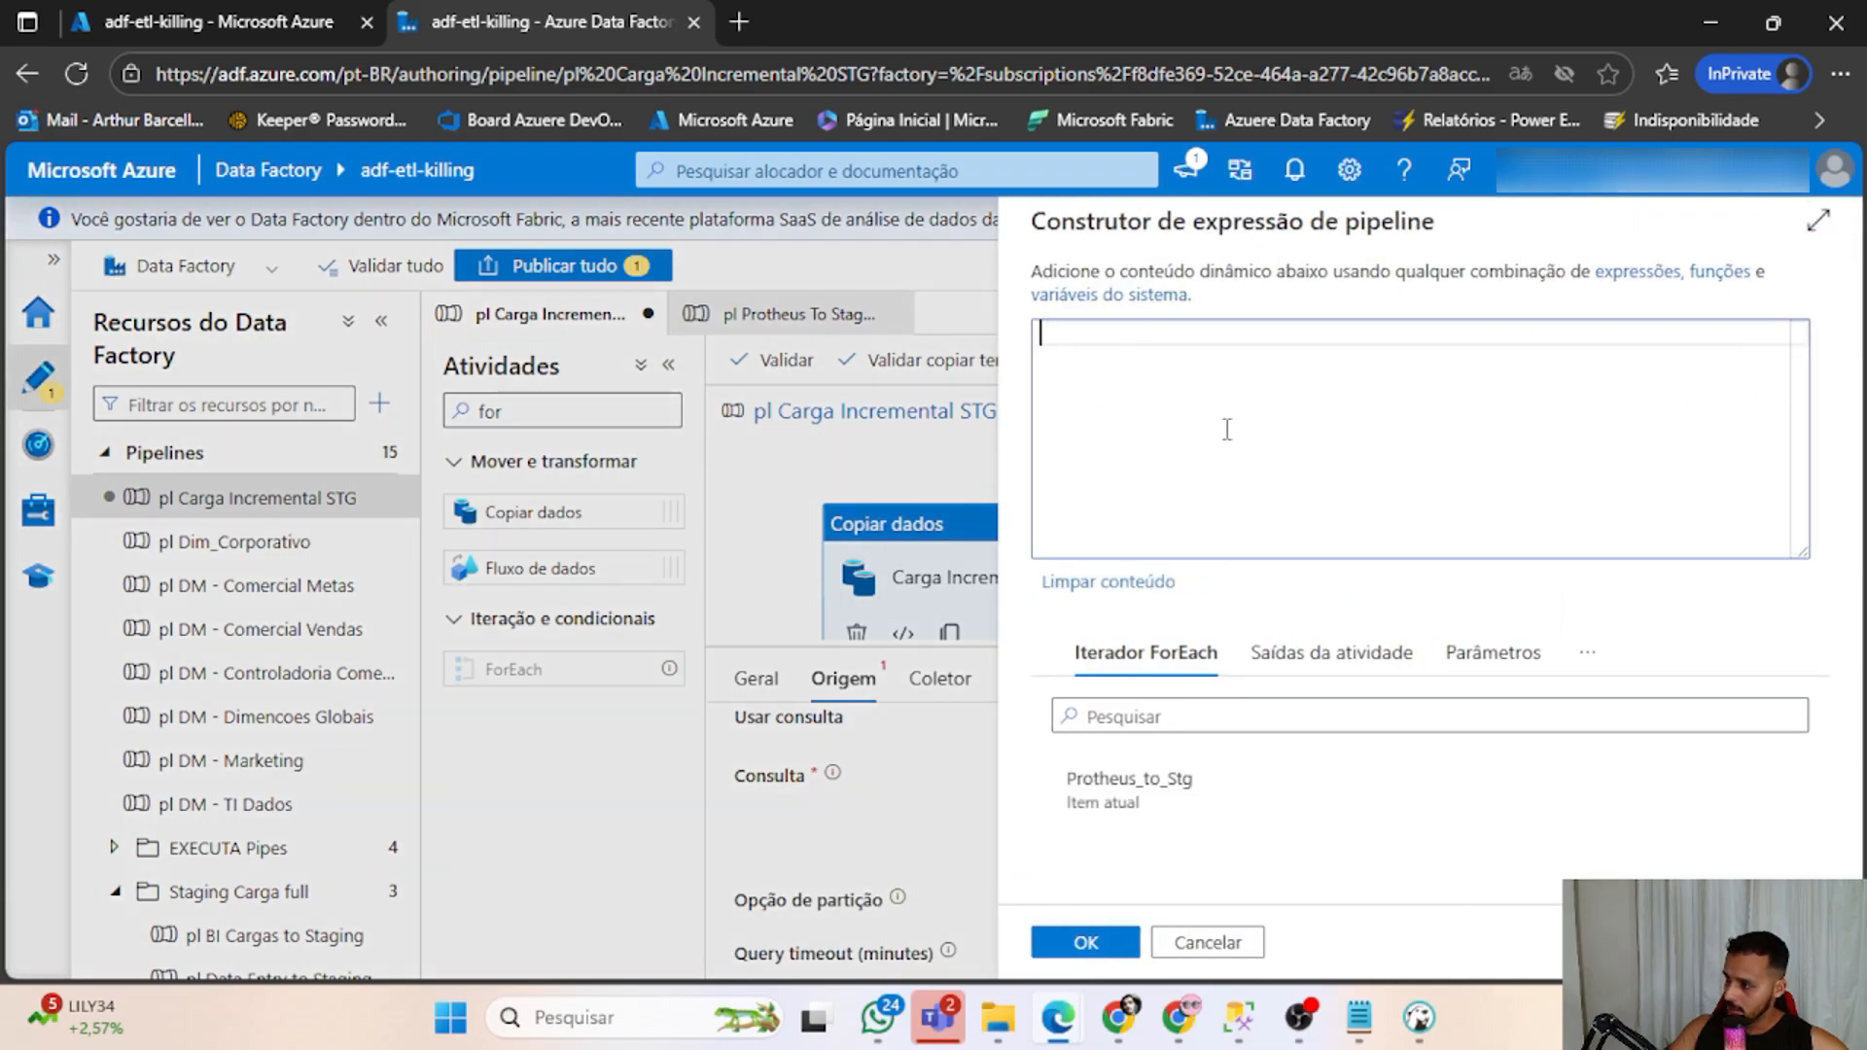
pyautogui.hotkey('ctrl', 'v')
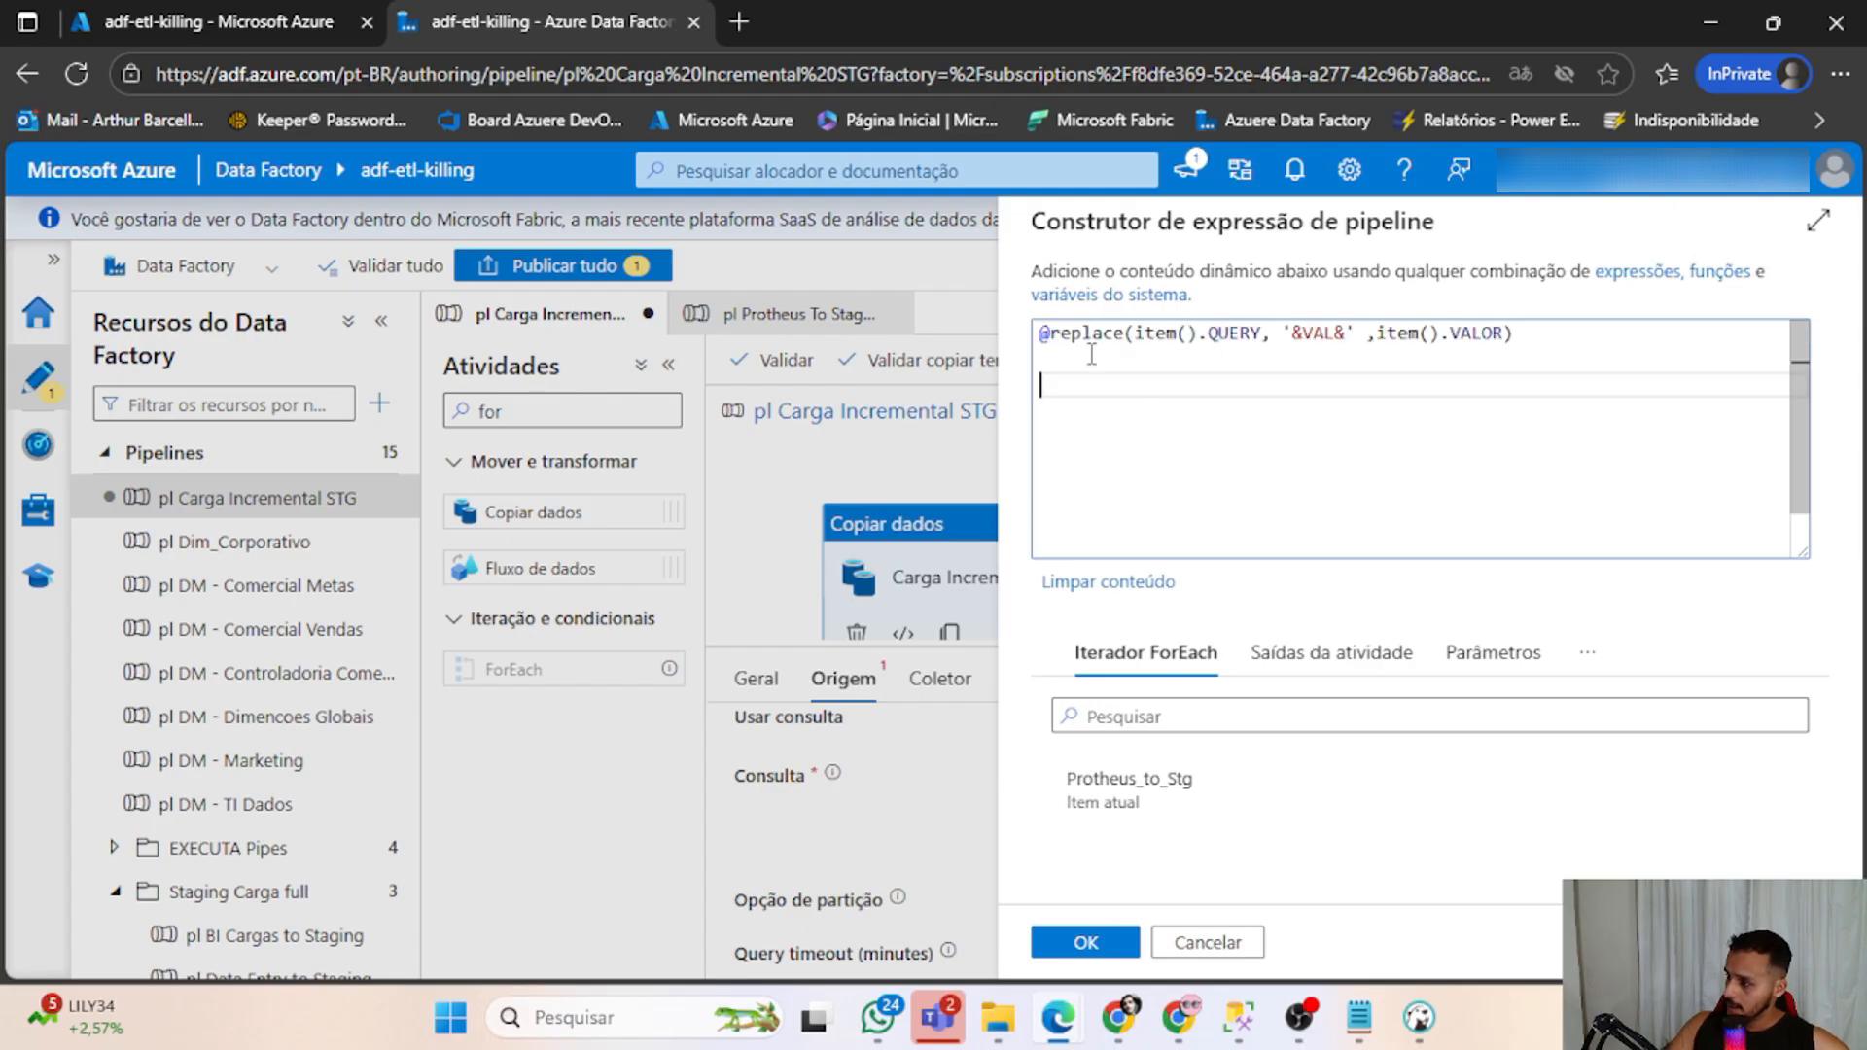
# Examine the replace function in the expression and its arguments item().QUERY, '&VAL&' and item().VALOR one by one.
pyautogui.moveTo(1136, 334); pyautogui.dragTo(1263, 336)
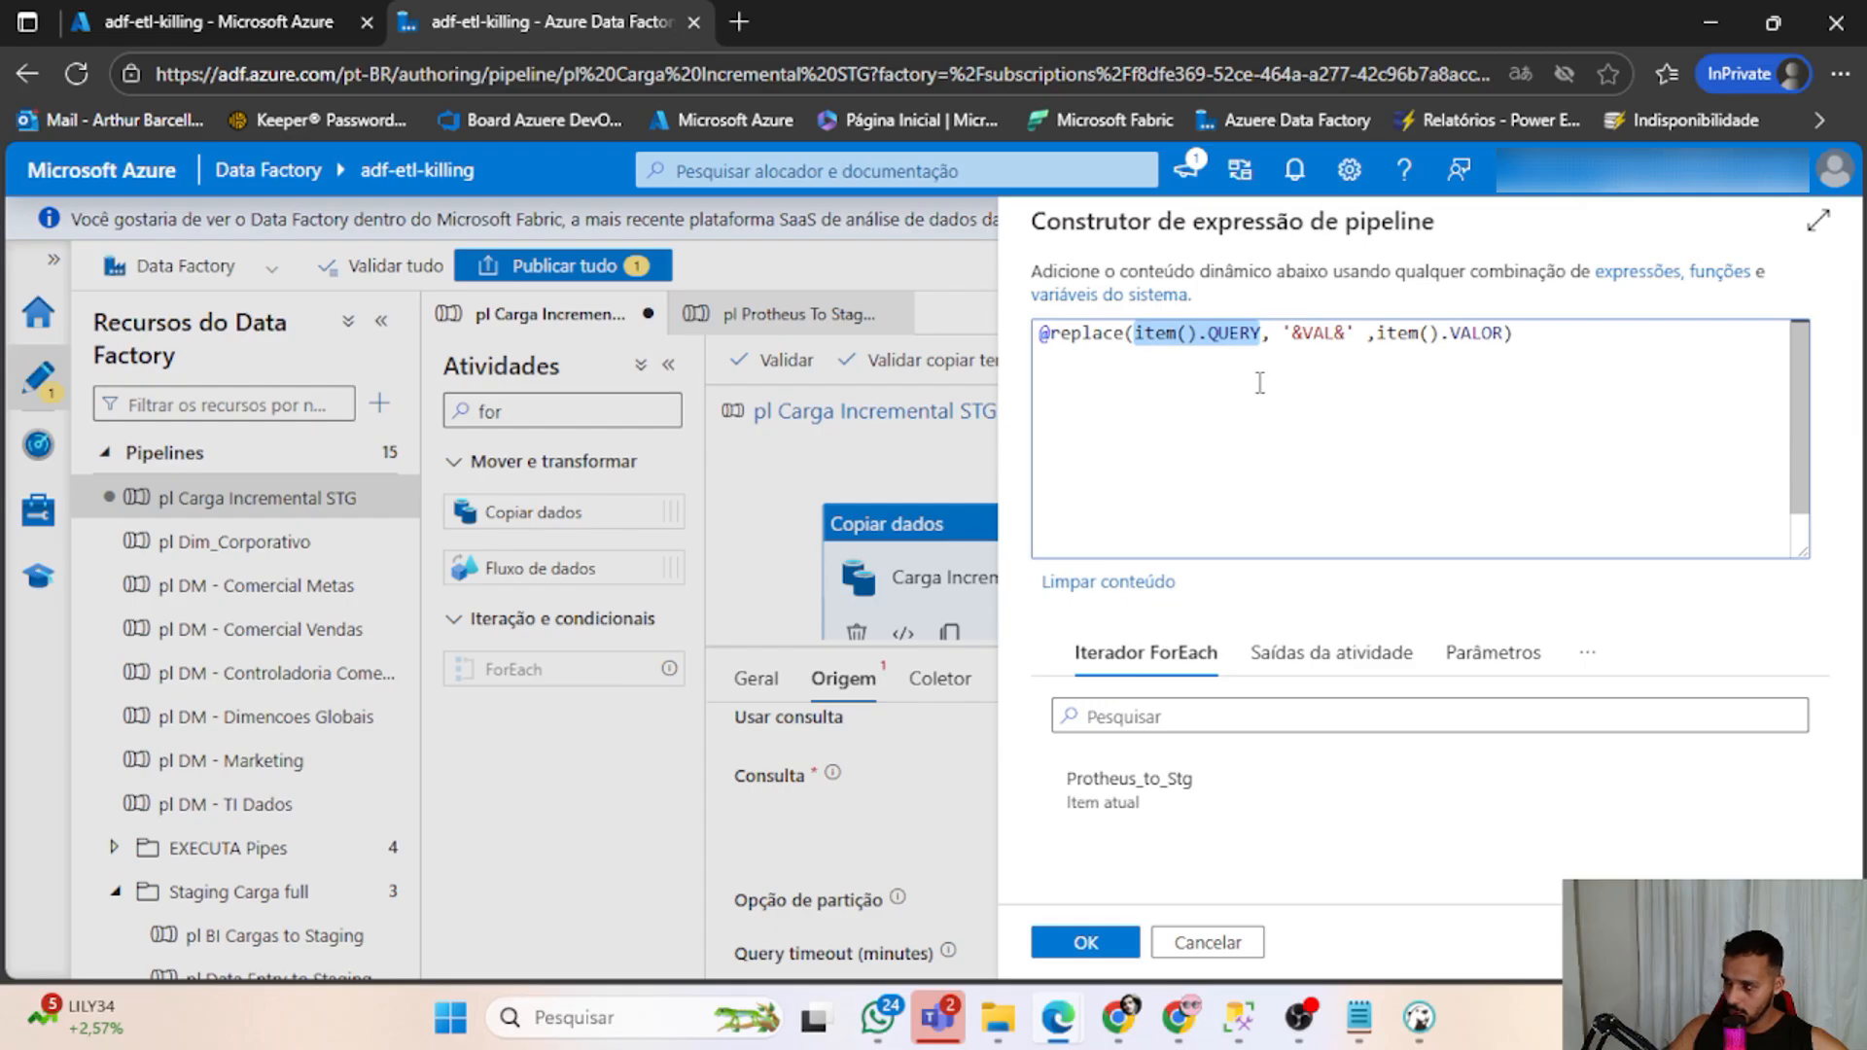
pyautogui.click(1176, 420)
pyautogui.moveTo(1135, 335); pyautogui.dragTo(1258, 345)
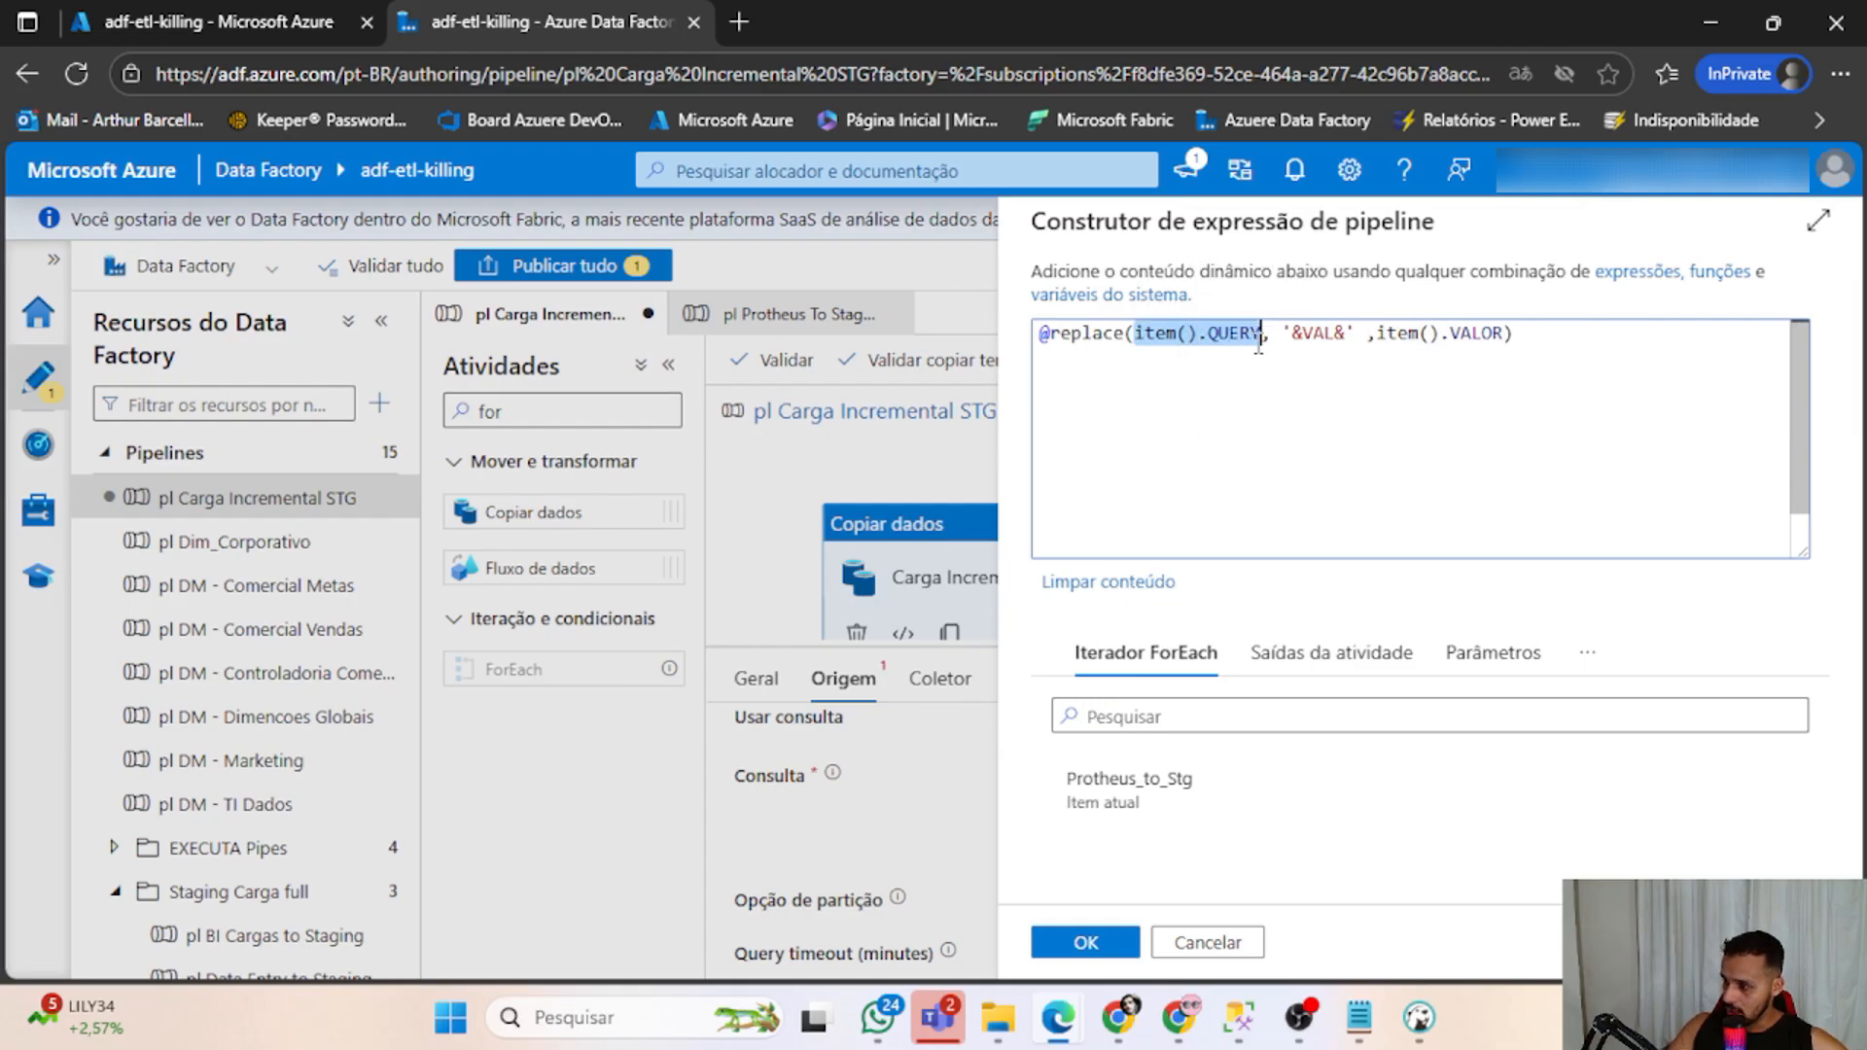
pyautogui.click(1178, 444)
pyautogui.moveTo(1125, 331); pyautogui.dragTo(1028, 341)
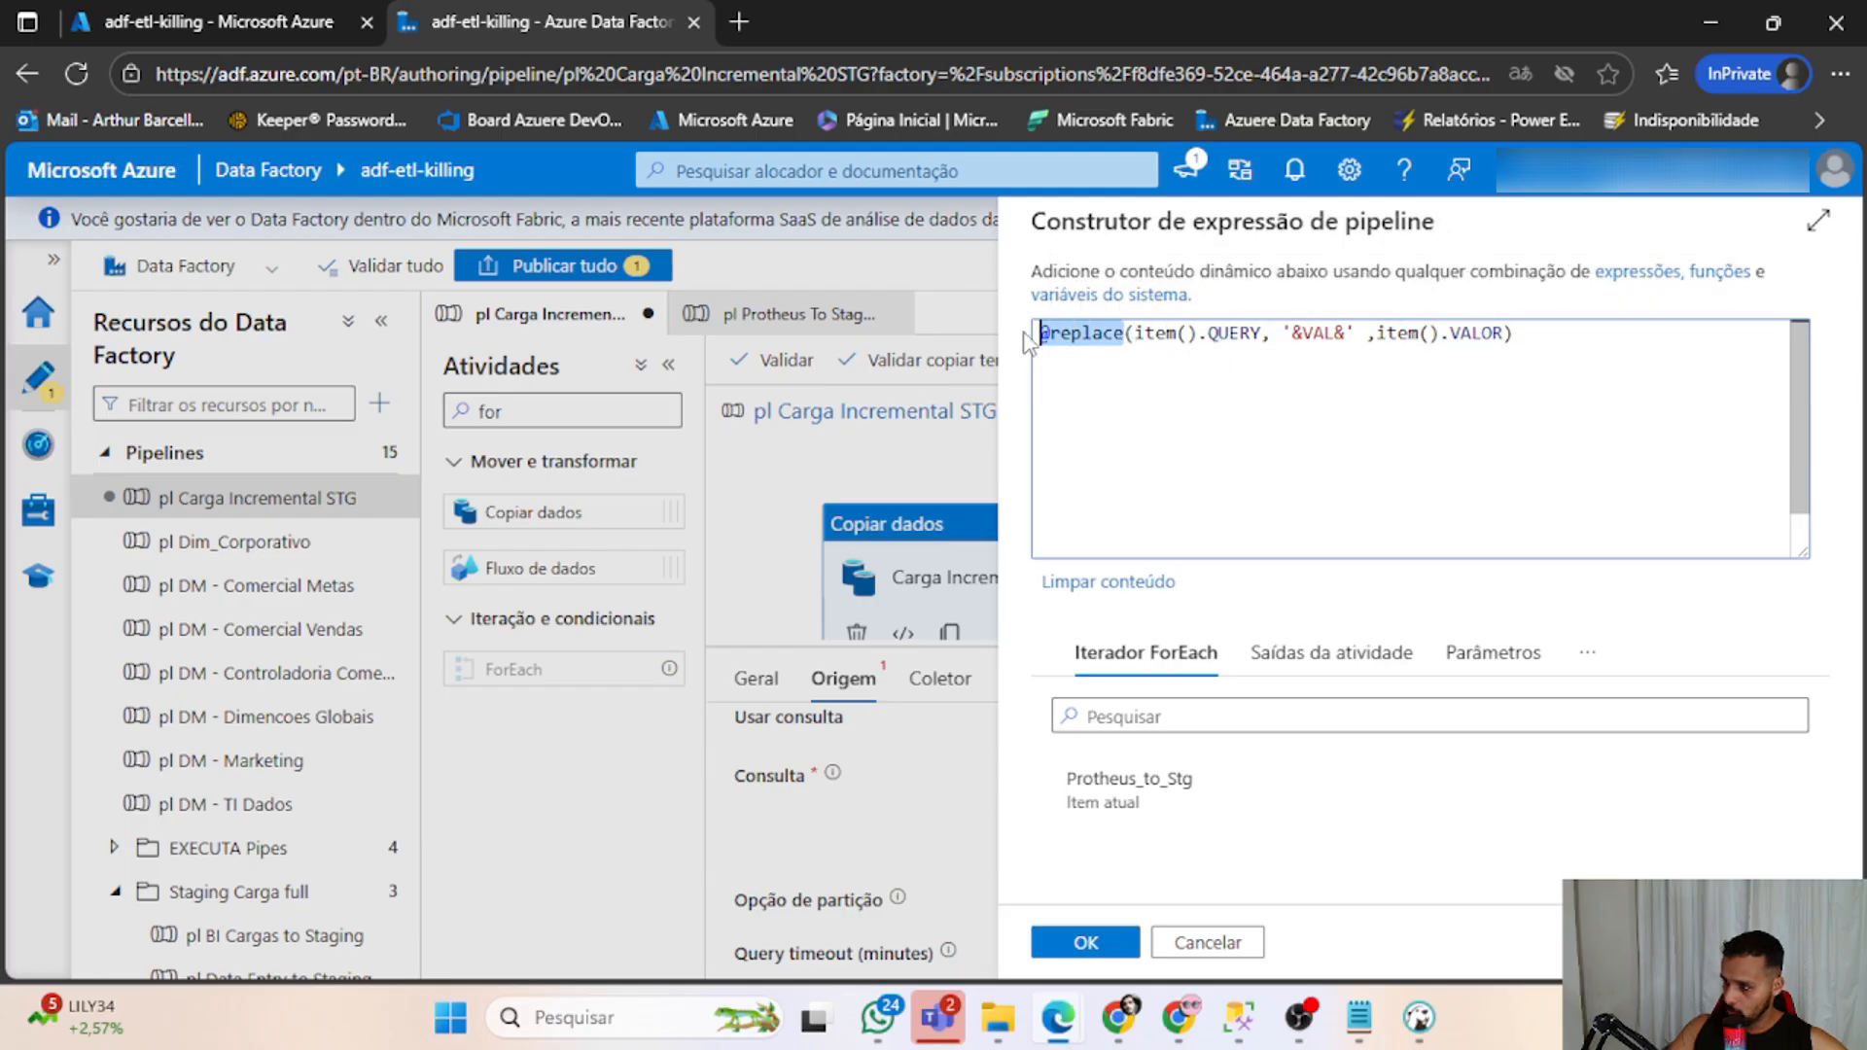
pyautogui.click(1216, 392)
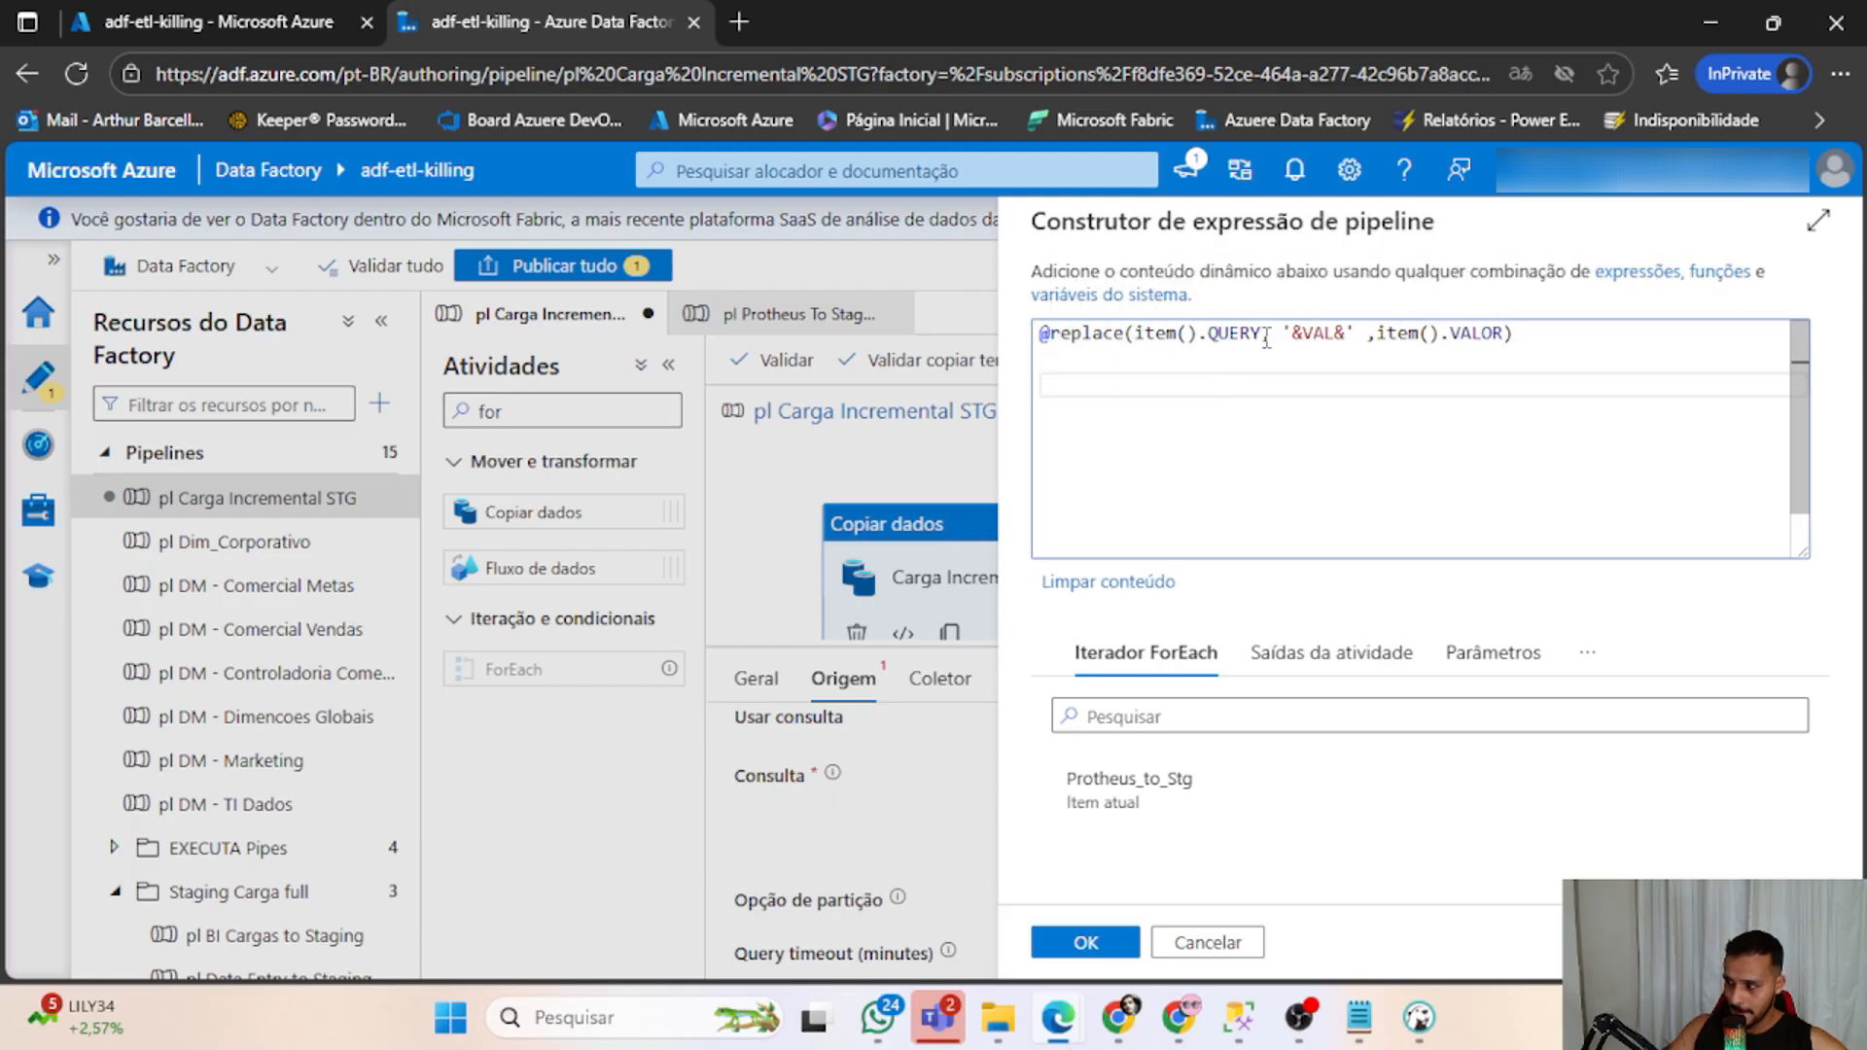
pyautogui.moveTo(1266, 335); pyautogui.dragTo(1135, 333)
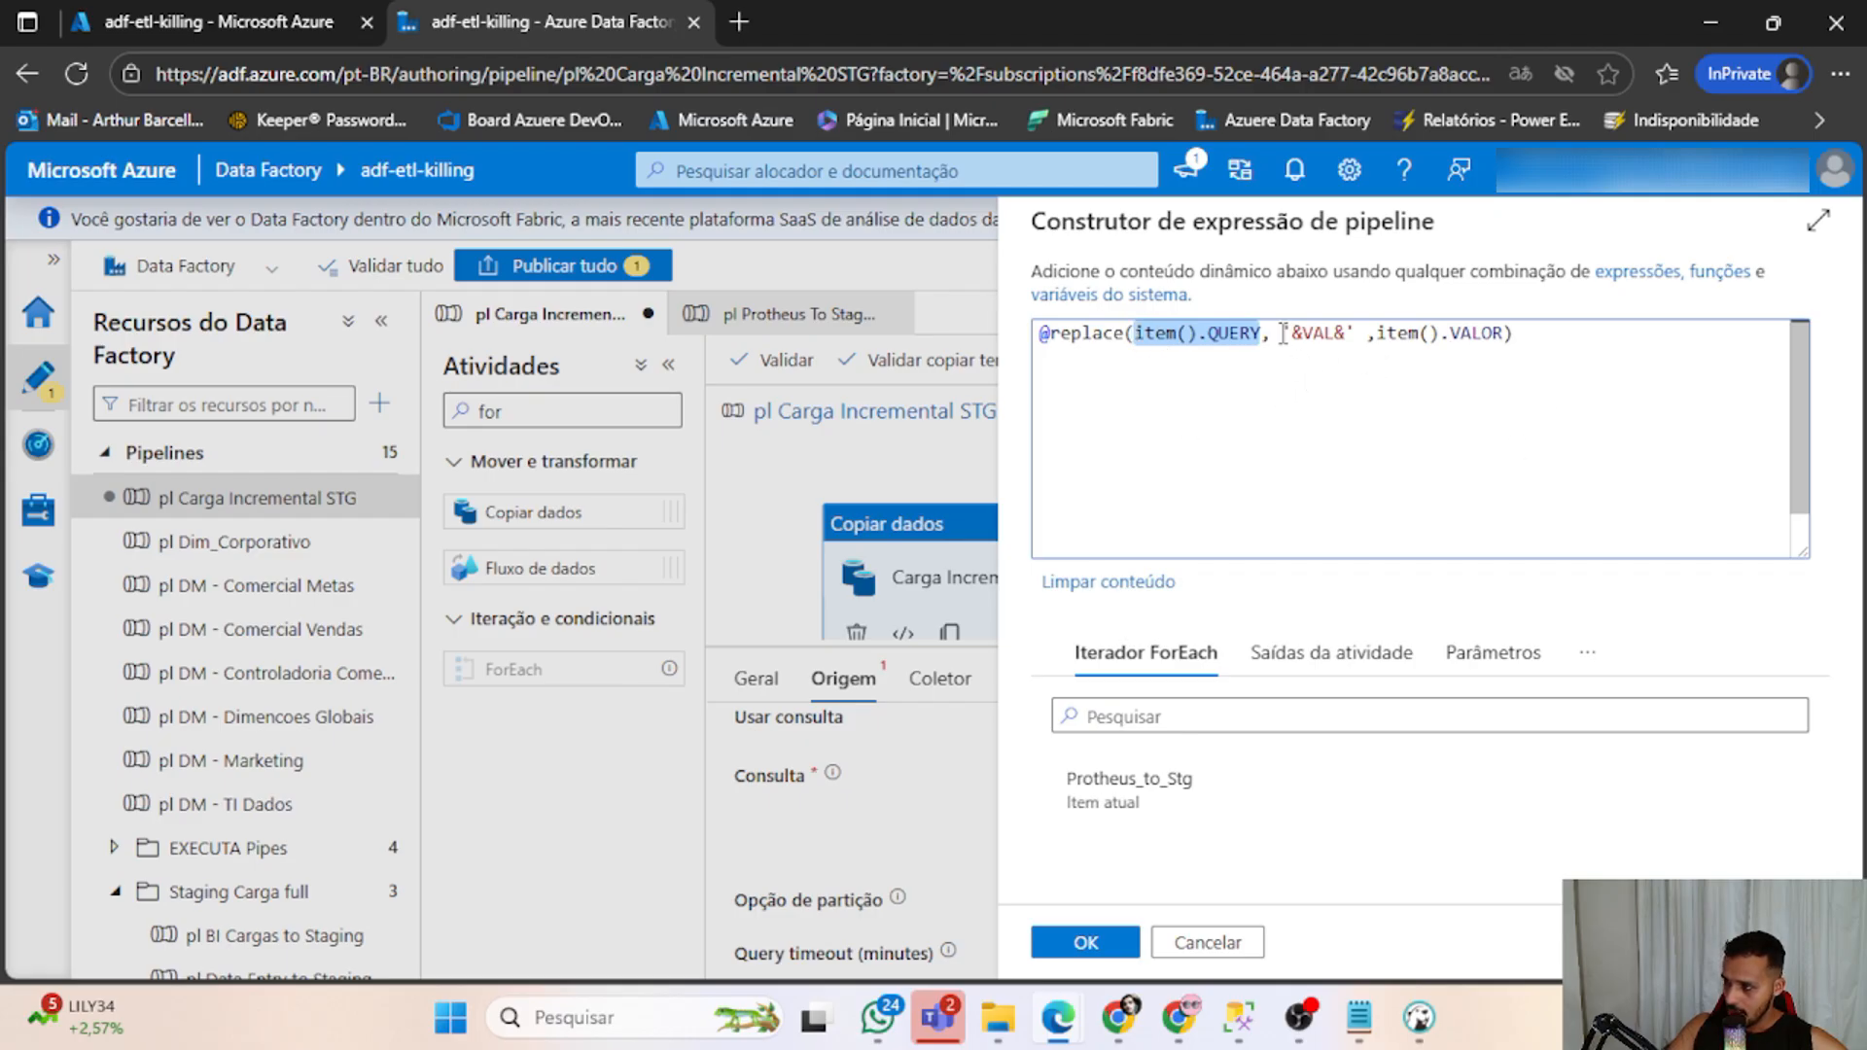
pyautogui.moveTo(1284, 334); pyautogui.dragTo(1350, 333)
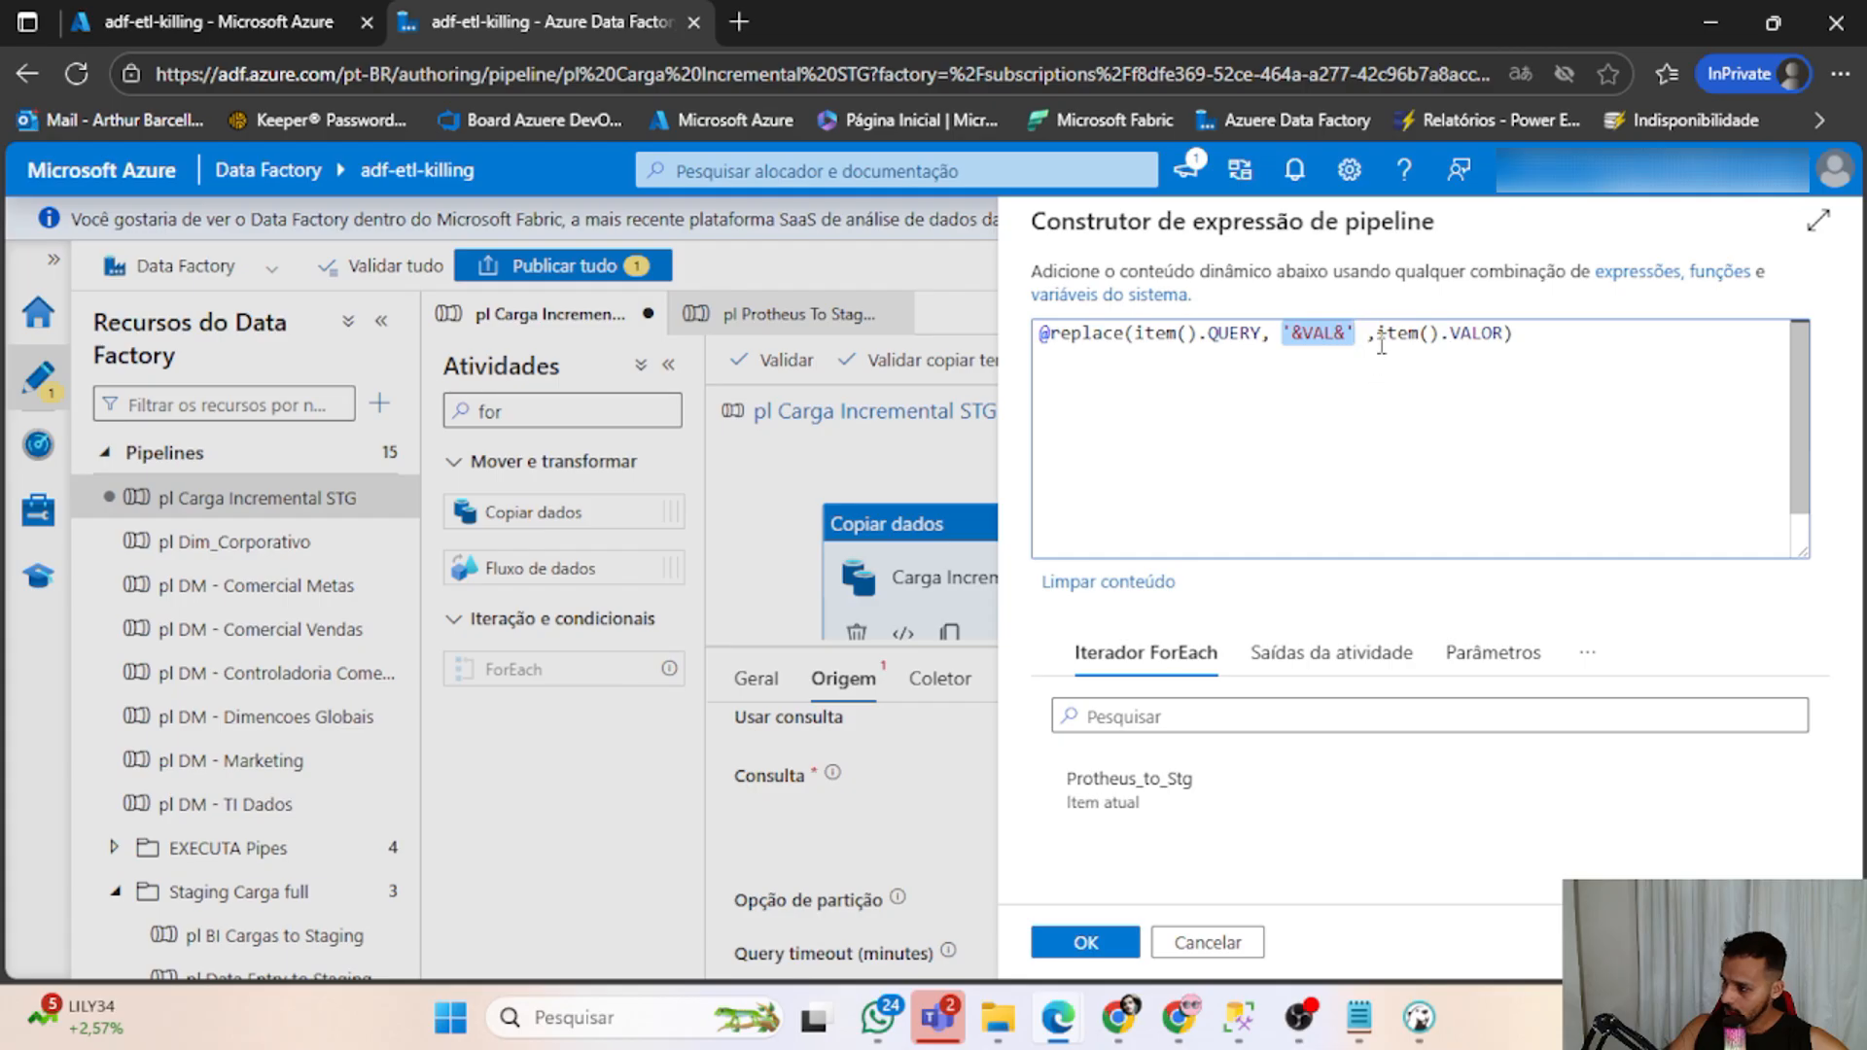
pyautogui.moveTo(1356, 338); pyautogui.dragTo(1491, 338)
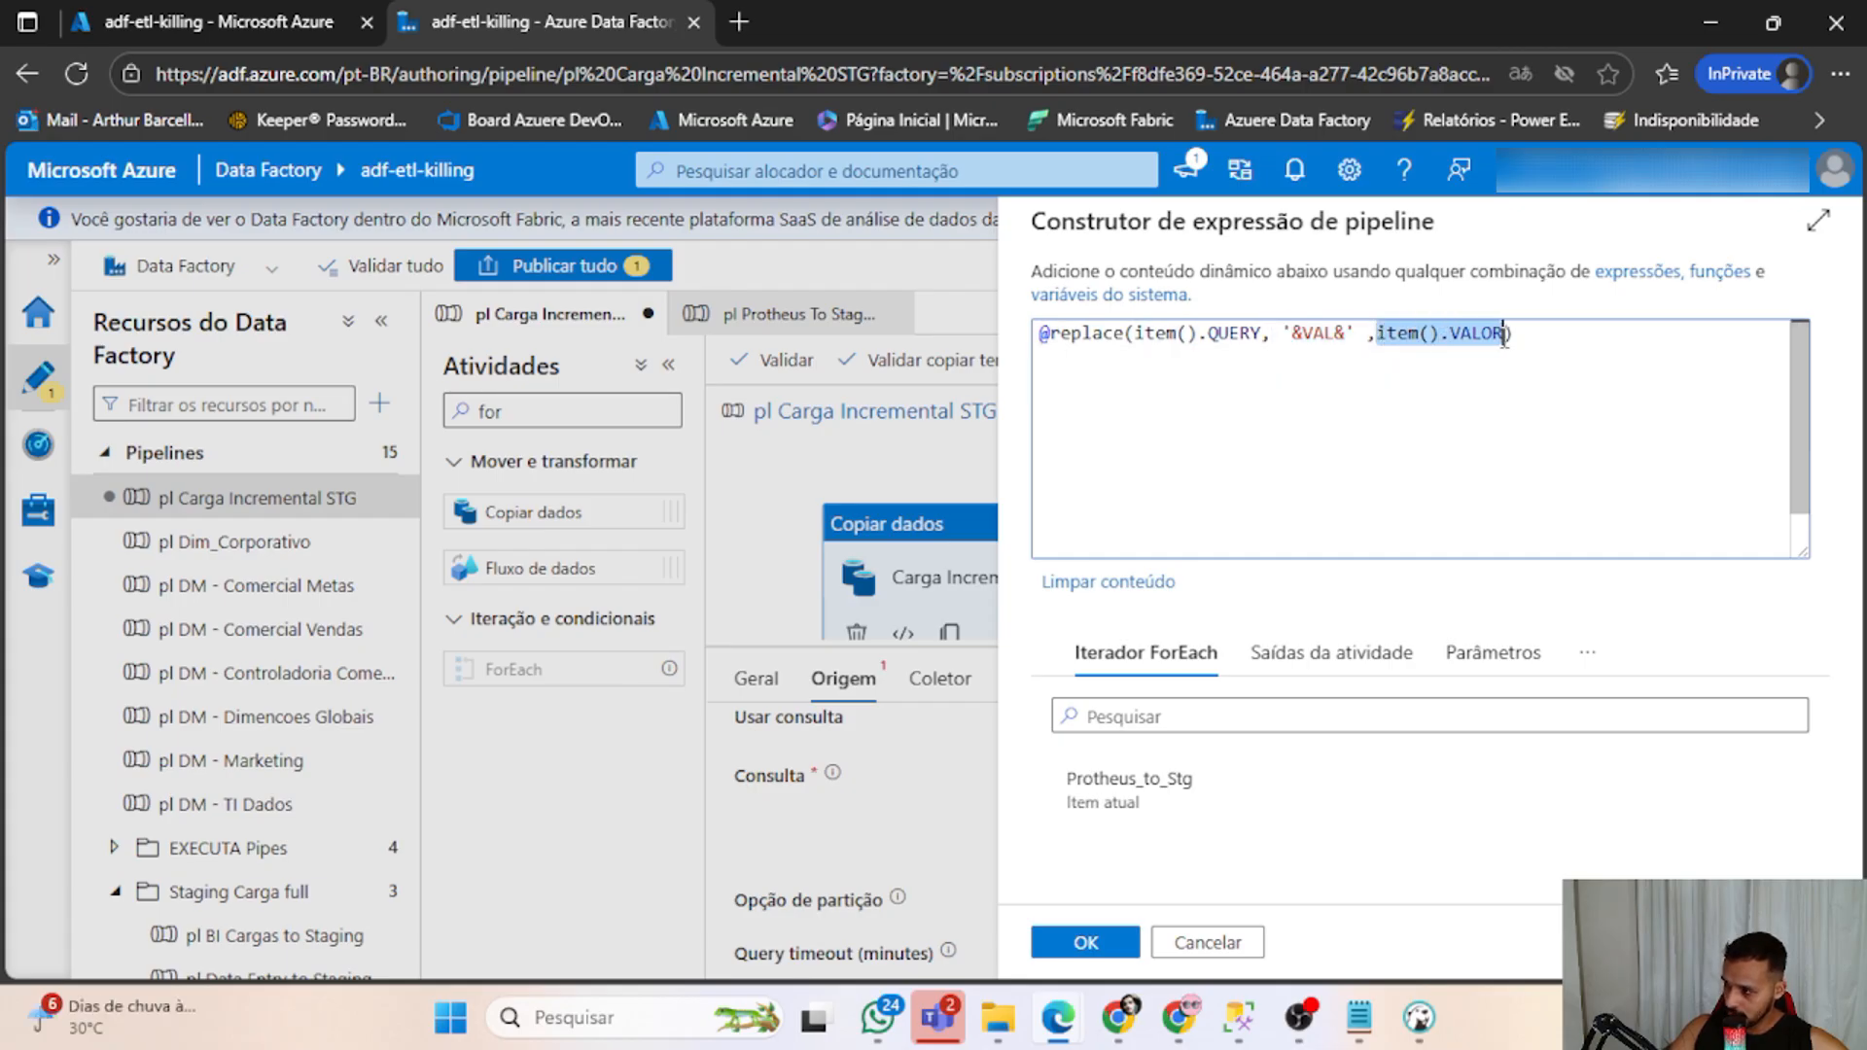
# Add a sample line item().QUERY below the replace expression, choosing QUERY from the completion suggestions.
pyautogui.click(1599, 355)
pyautogui.press('Return')
pyautogui.press('Return')
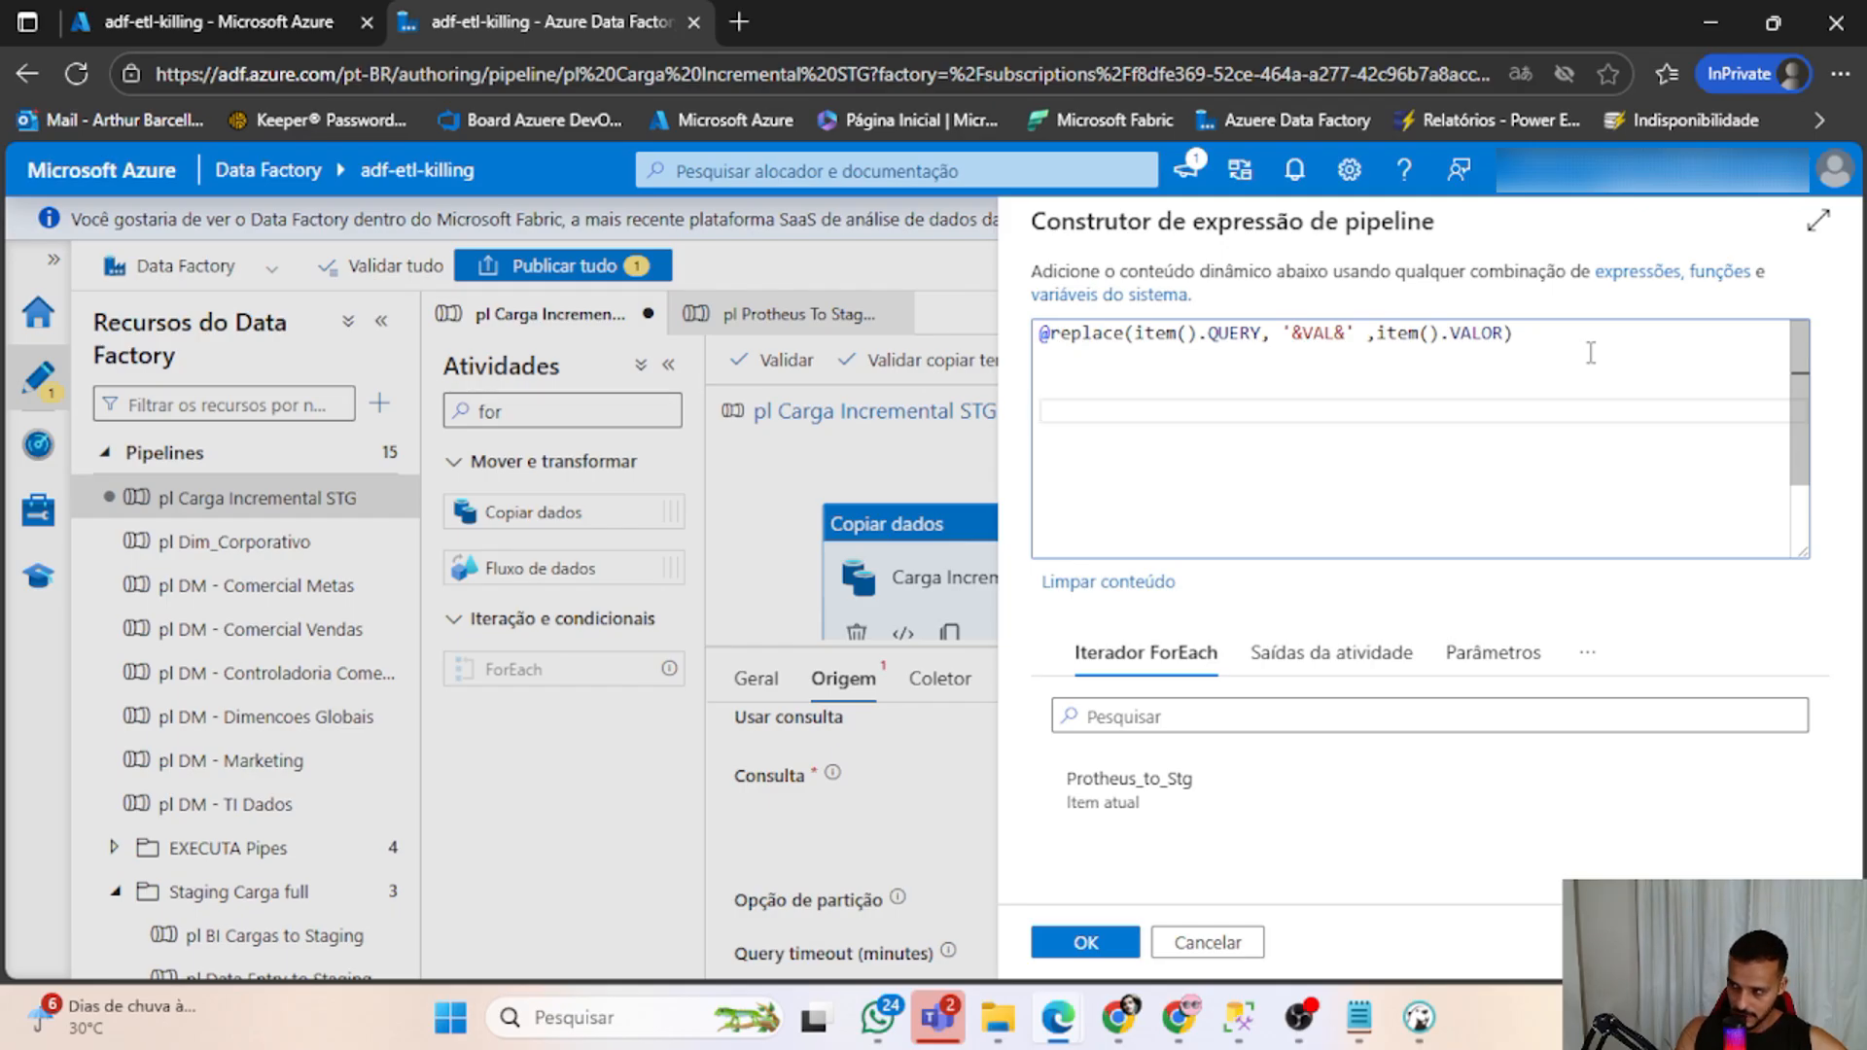
pyautogui.write('i')
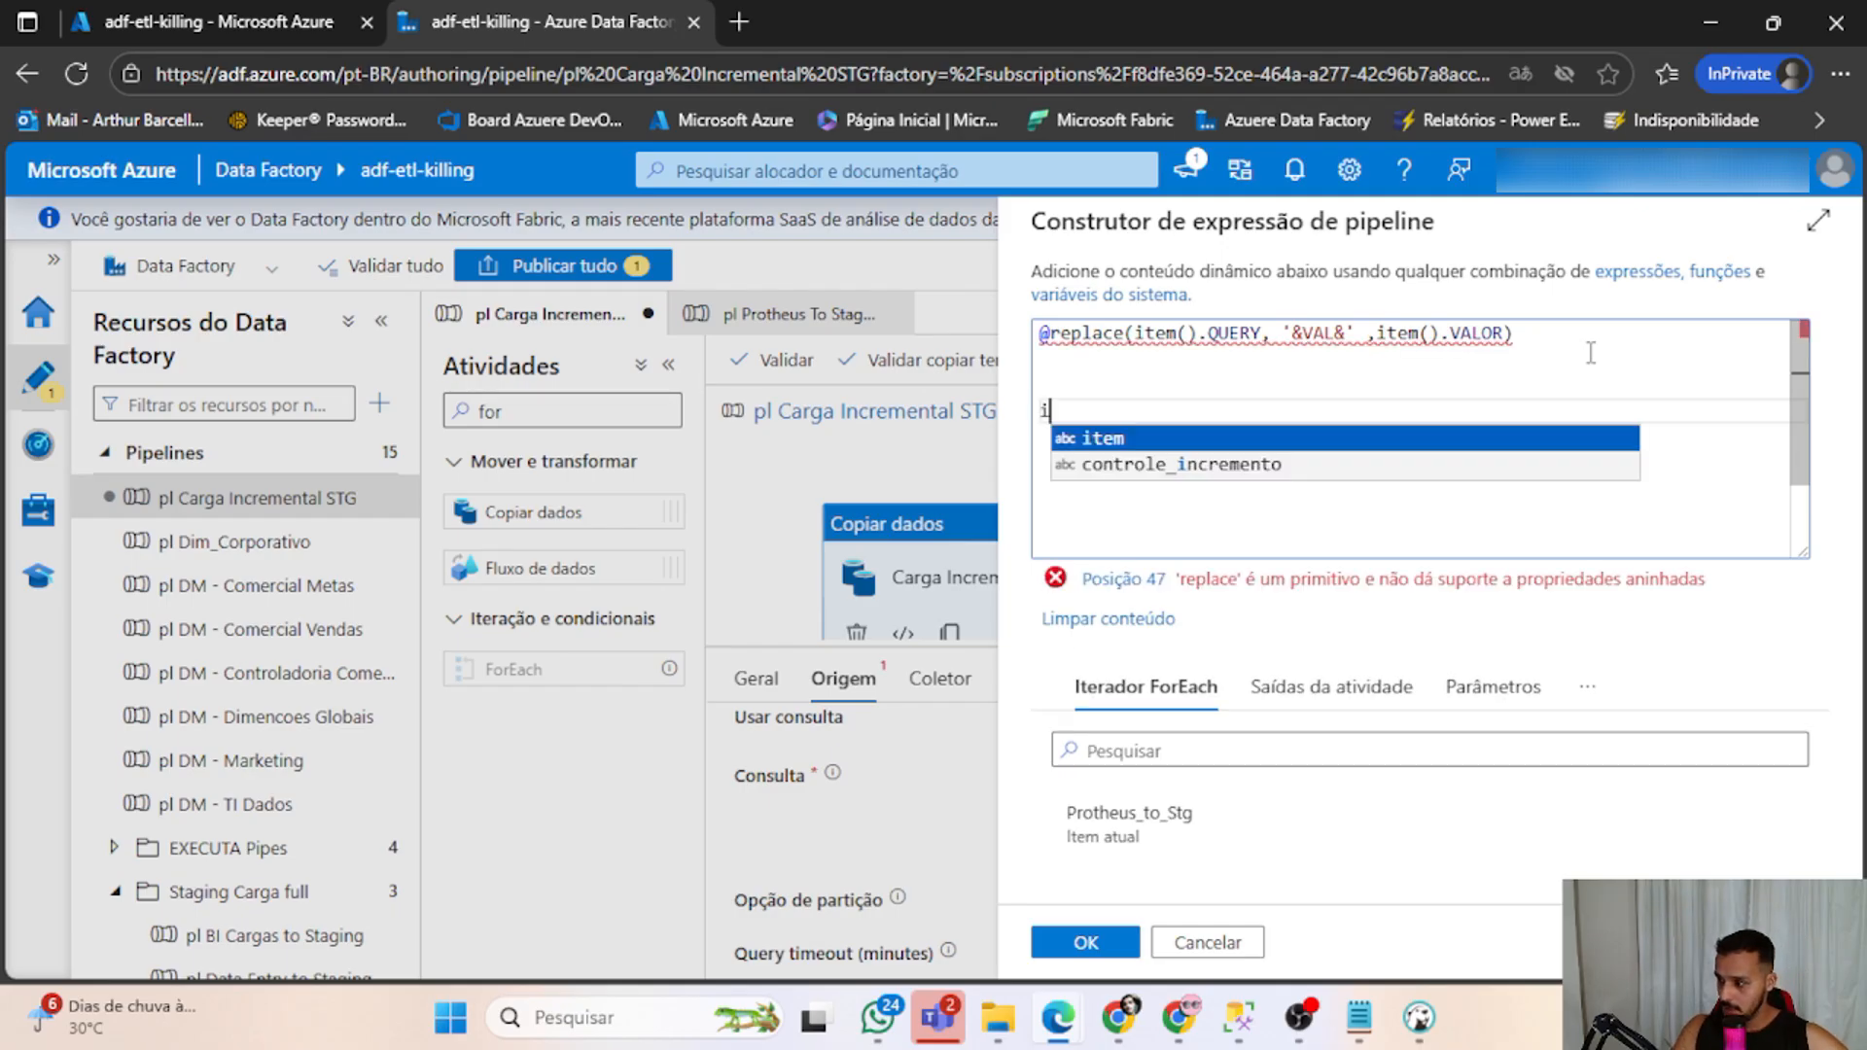
pyautogui.press('BackSpace')
pyautogui.write('ite')
pyautogui.press('BackSpace')
pyautogui.press('BackSpace')
pyautogui.press('BackSpace')
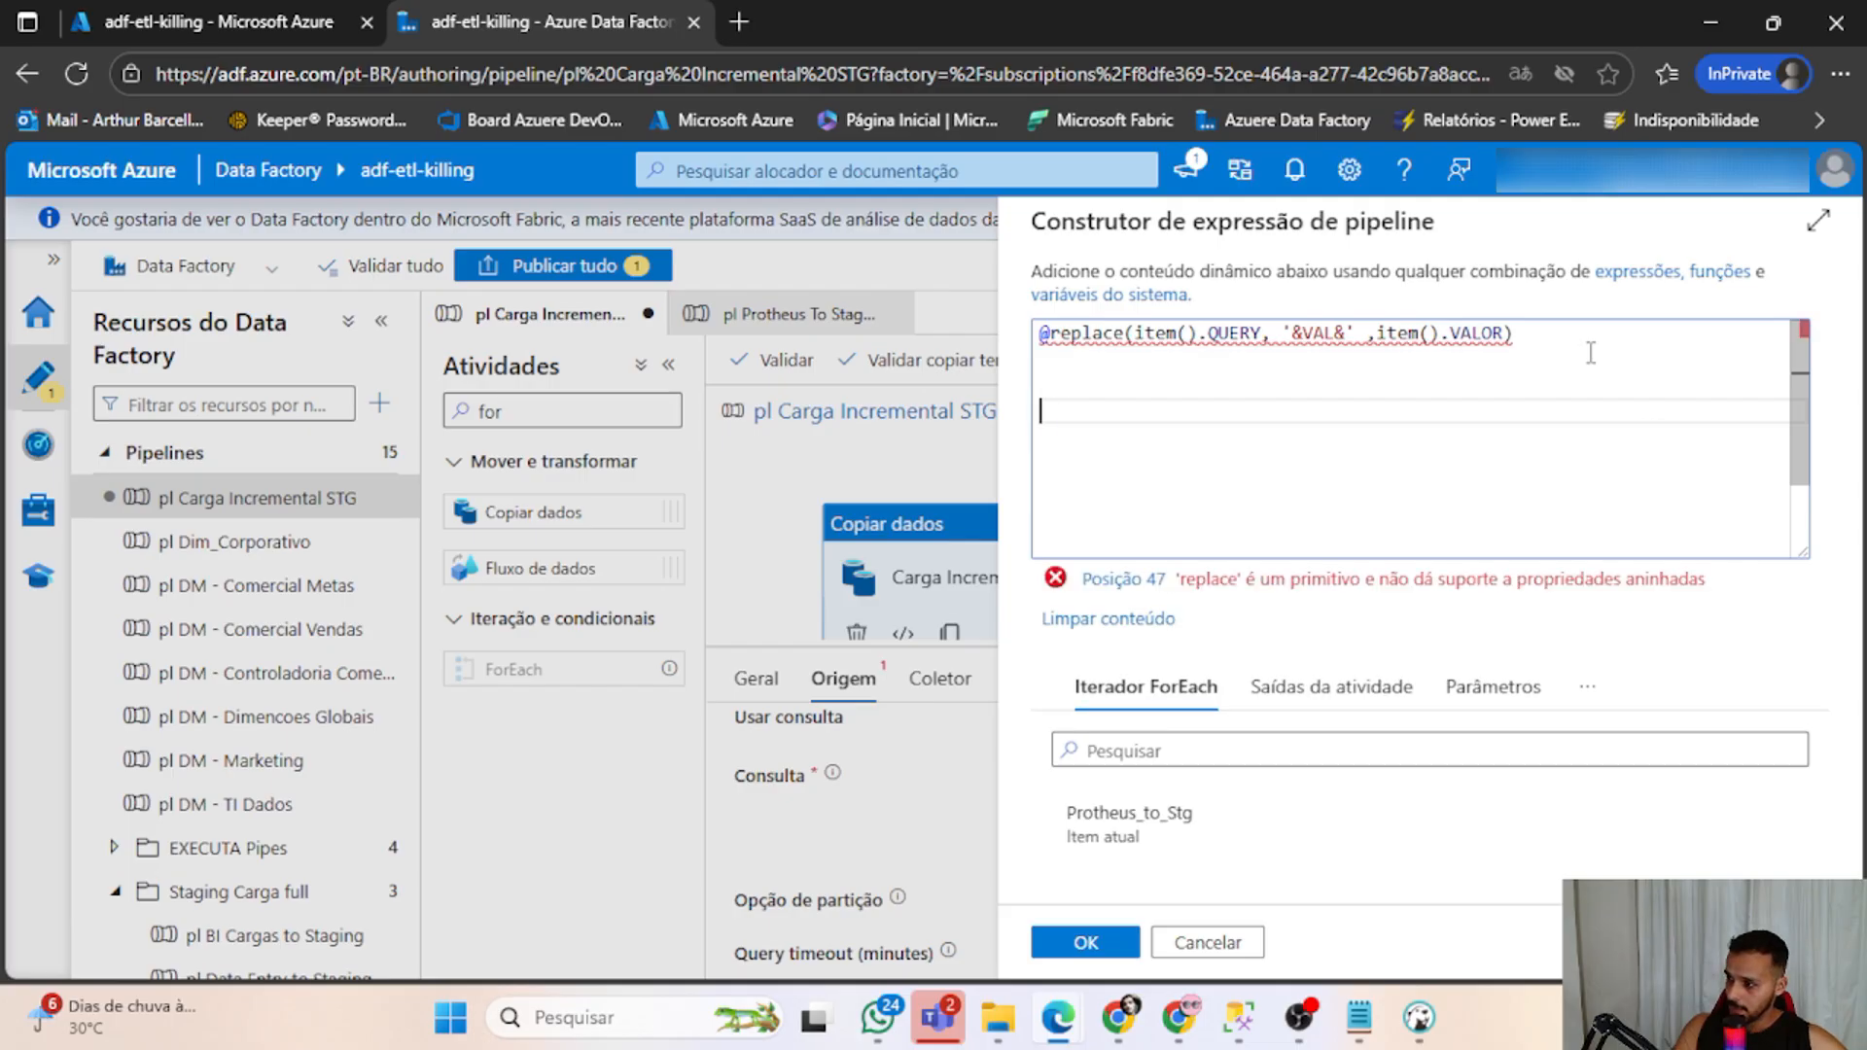
pyautogui.write('iten')
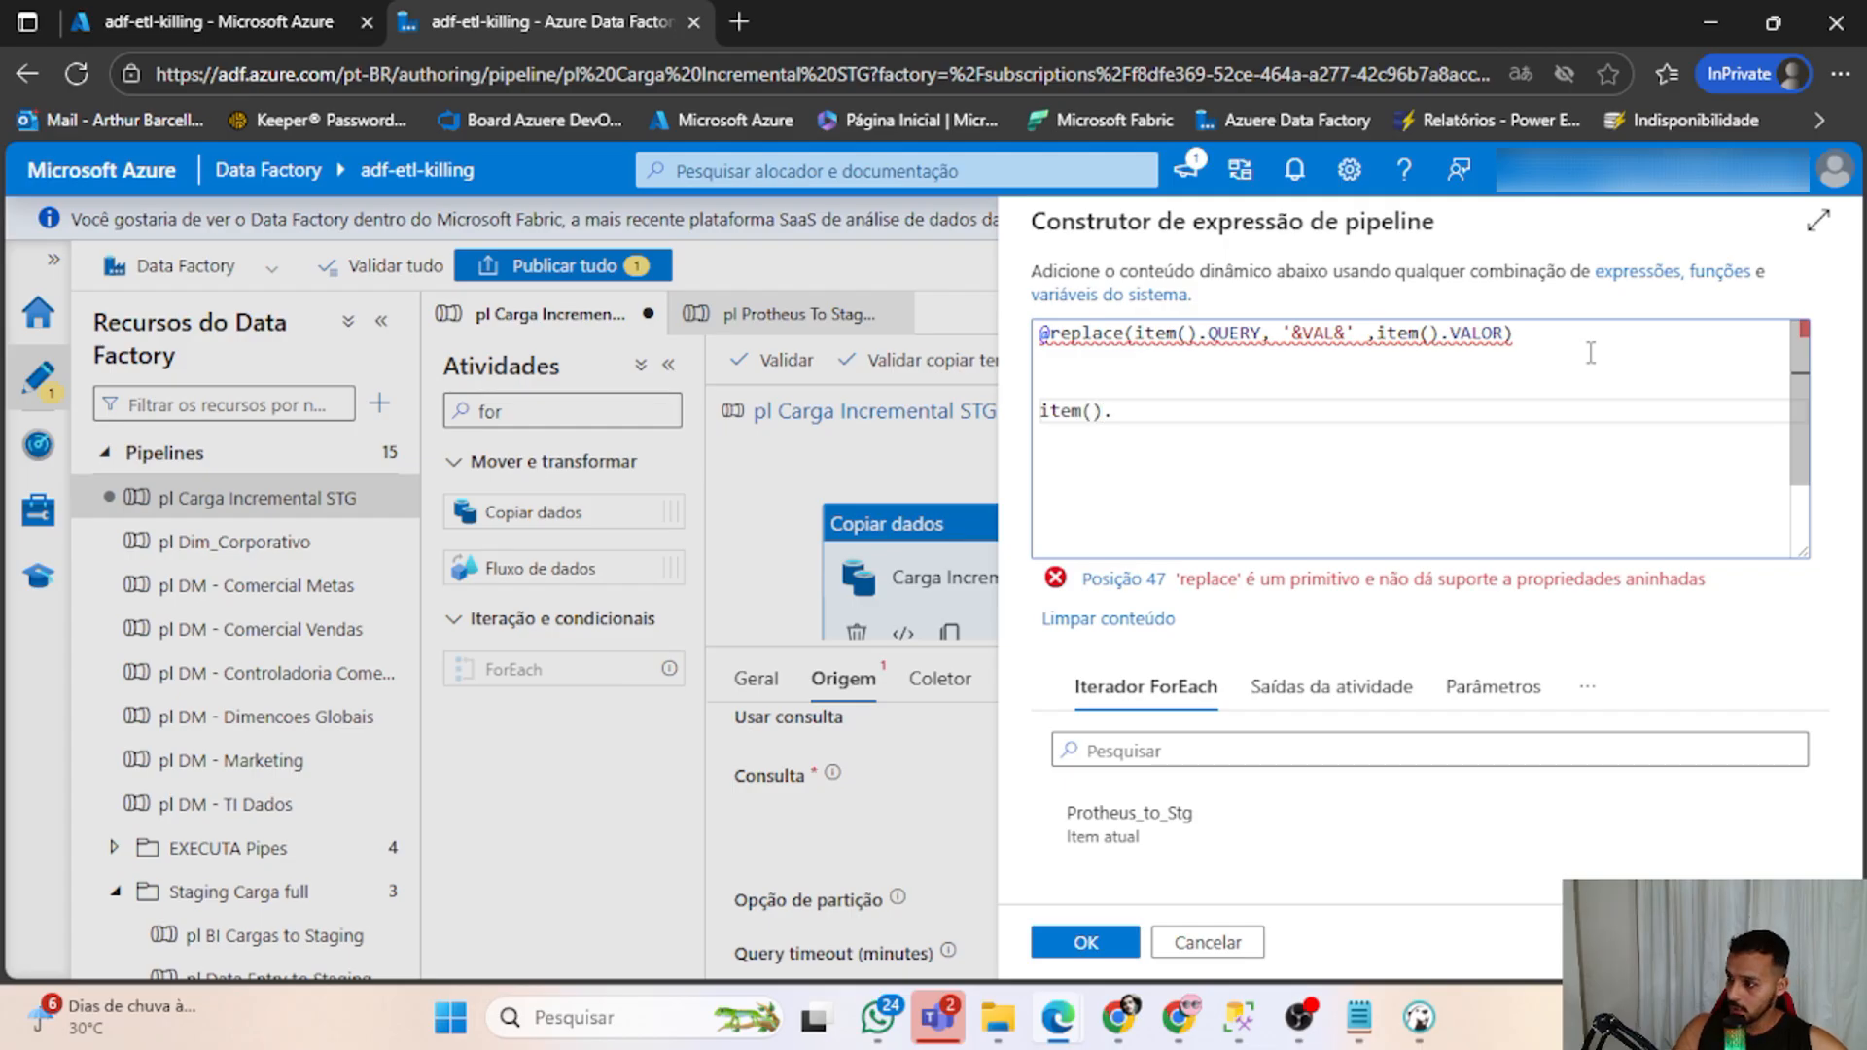
pyautogui.hotkey('ctrl', 'space')
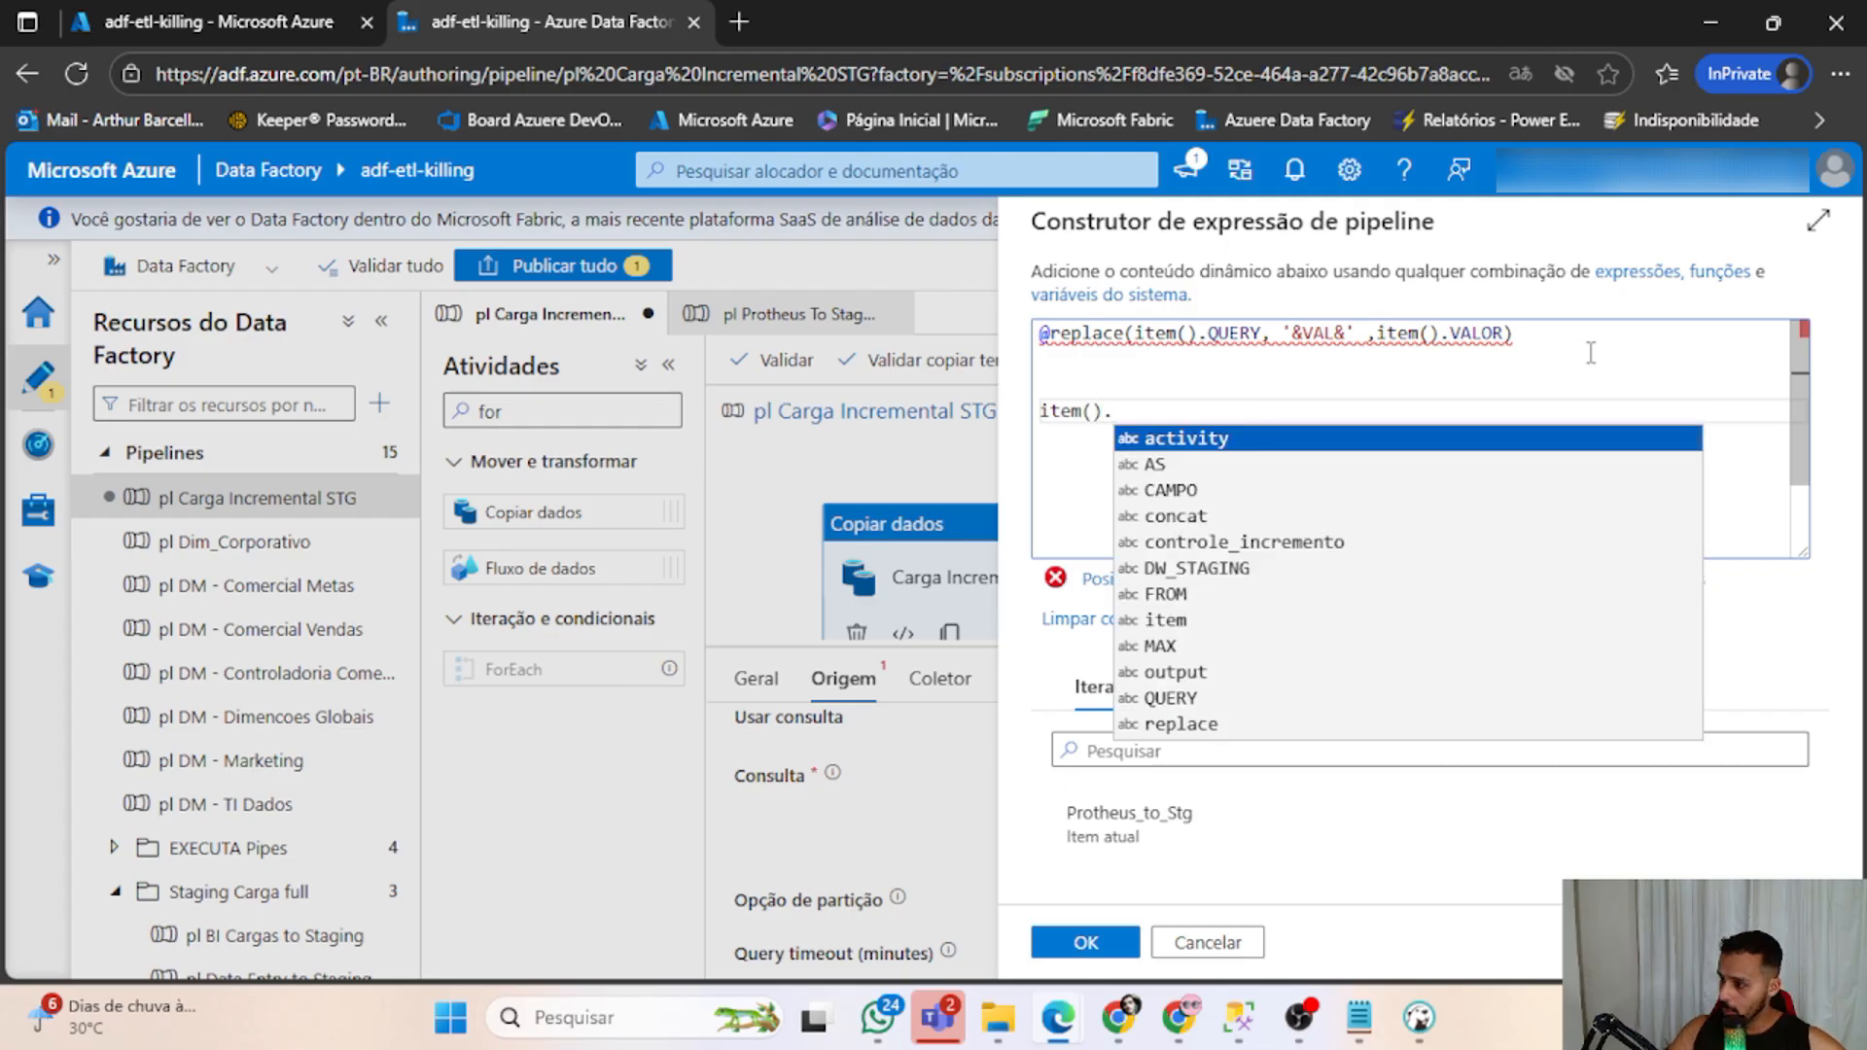
pyautogui.rightClick(1566, 300)
pyautogui.click(1143, 405)
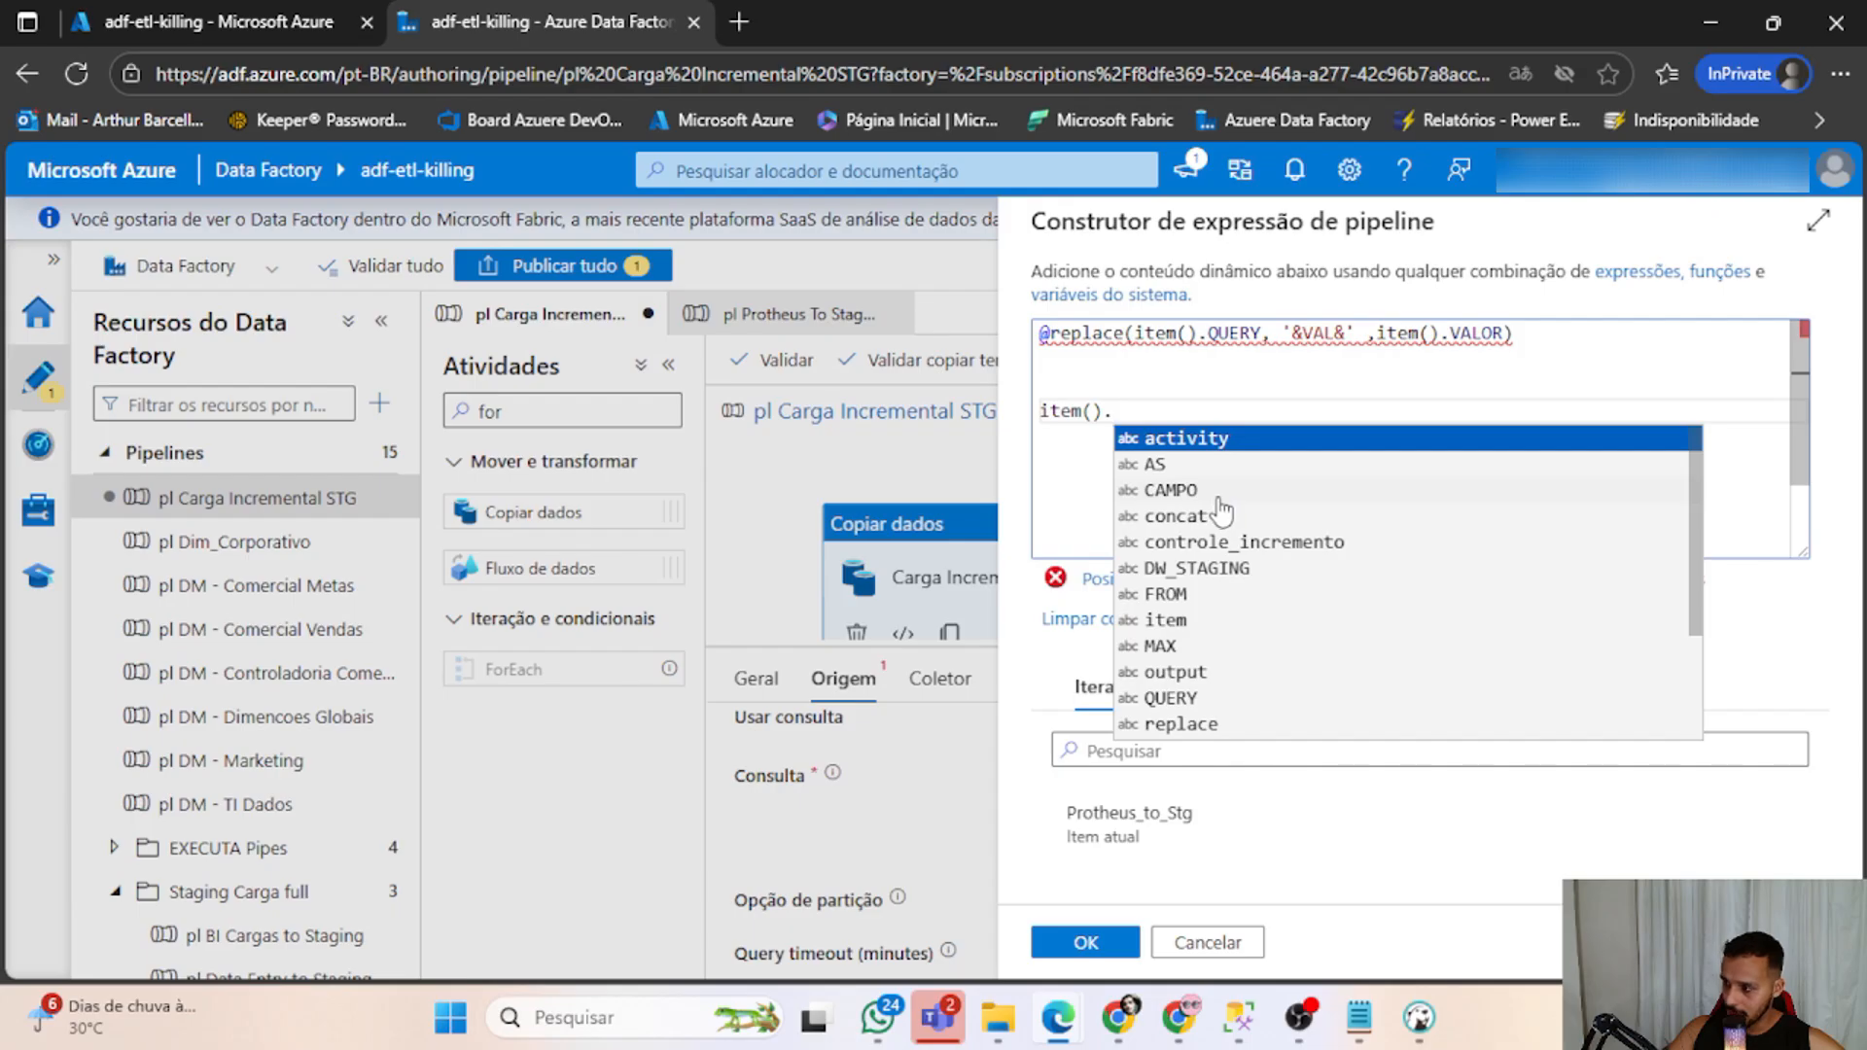
pyautogui.click(1200, 697)
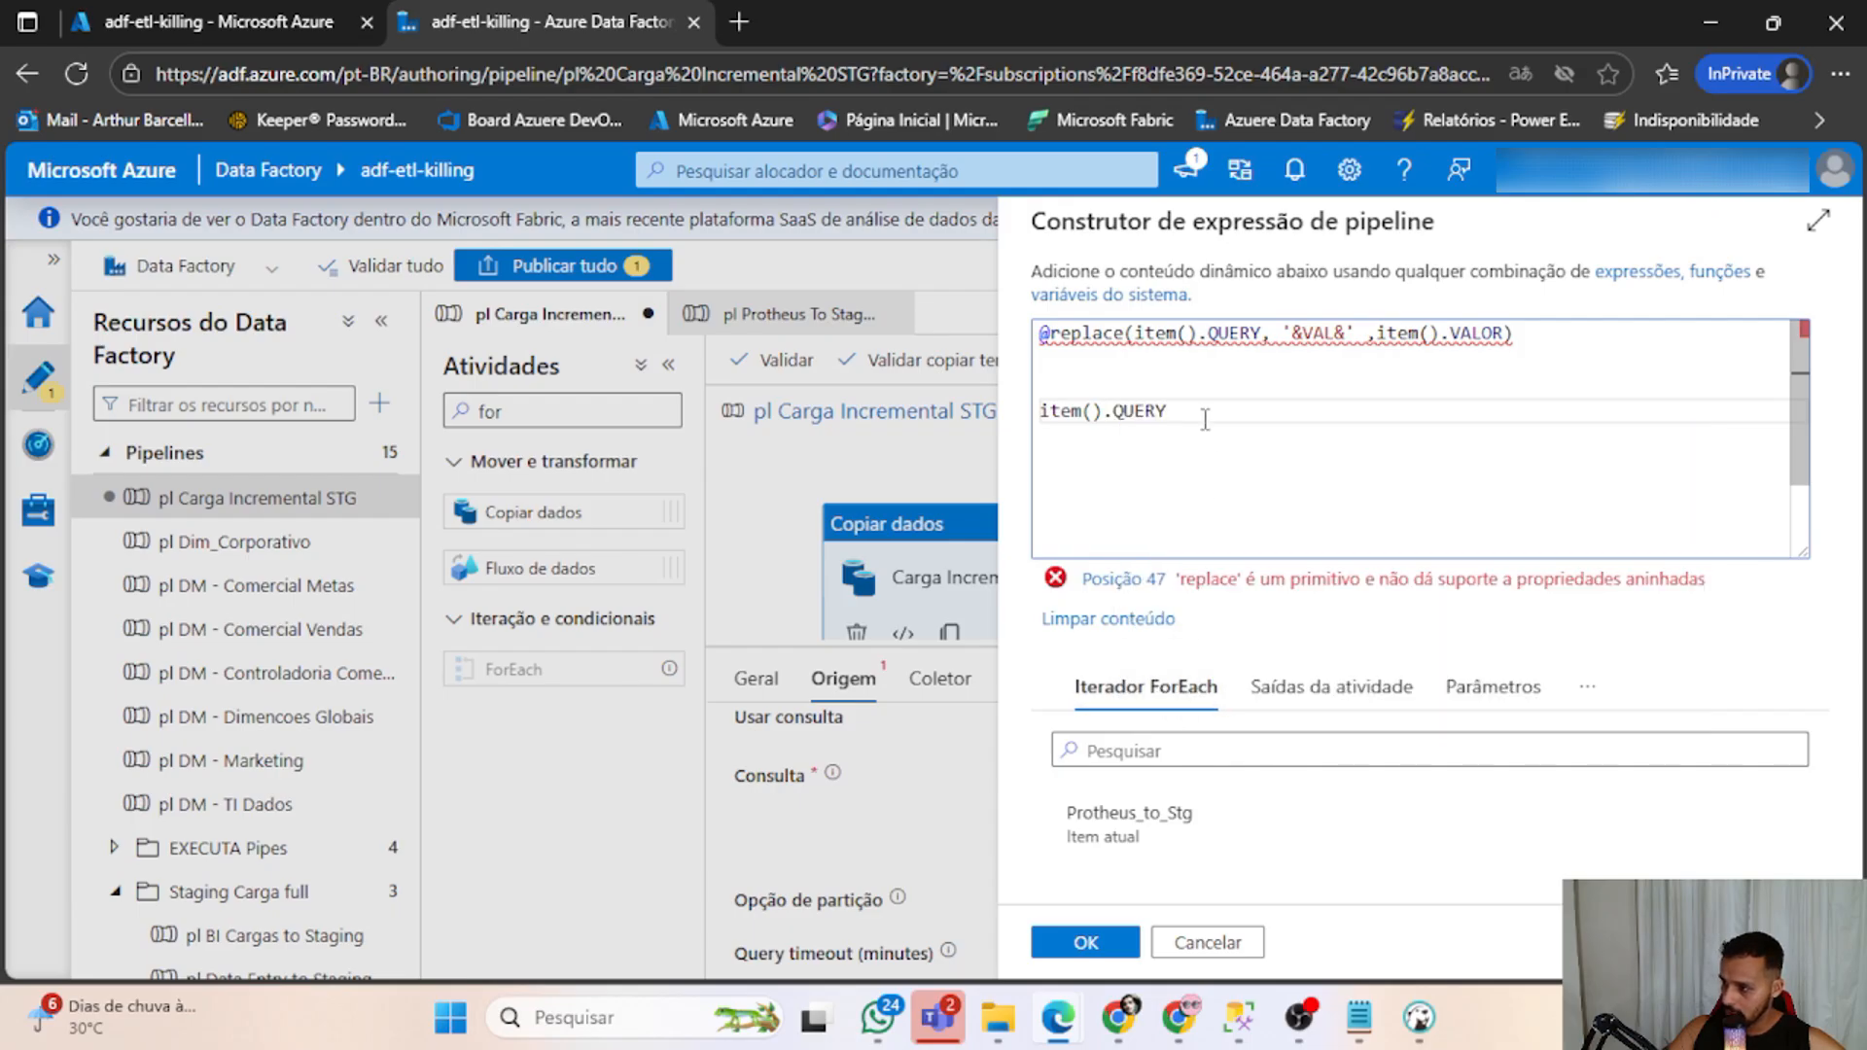
pyautogui.moveTo(1205, 420); pyautogui.dragTo(904, 552)
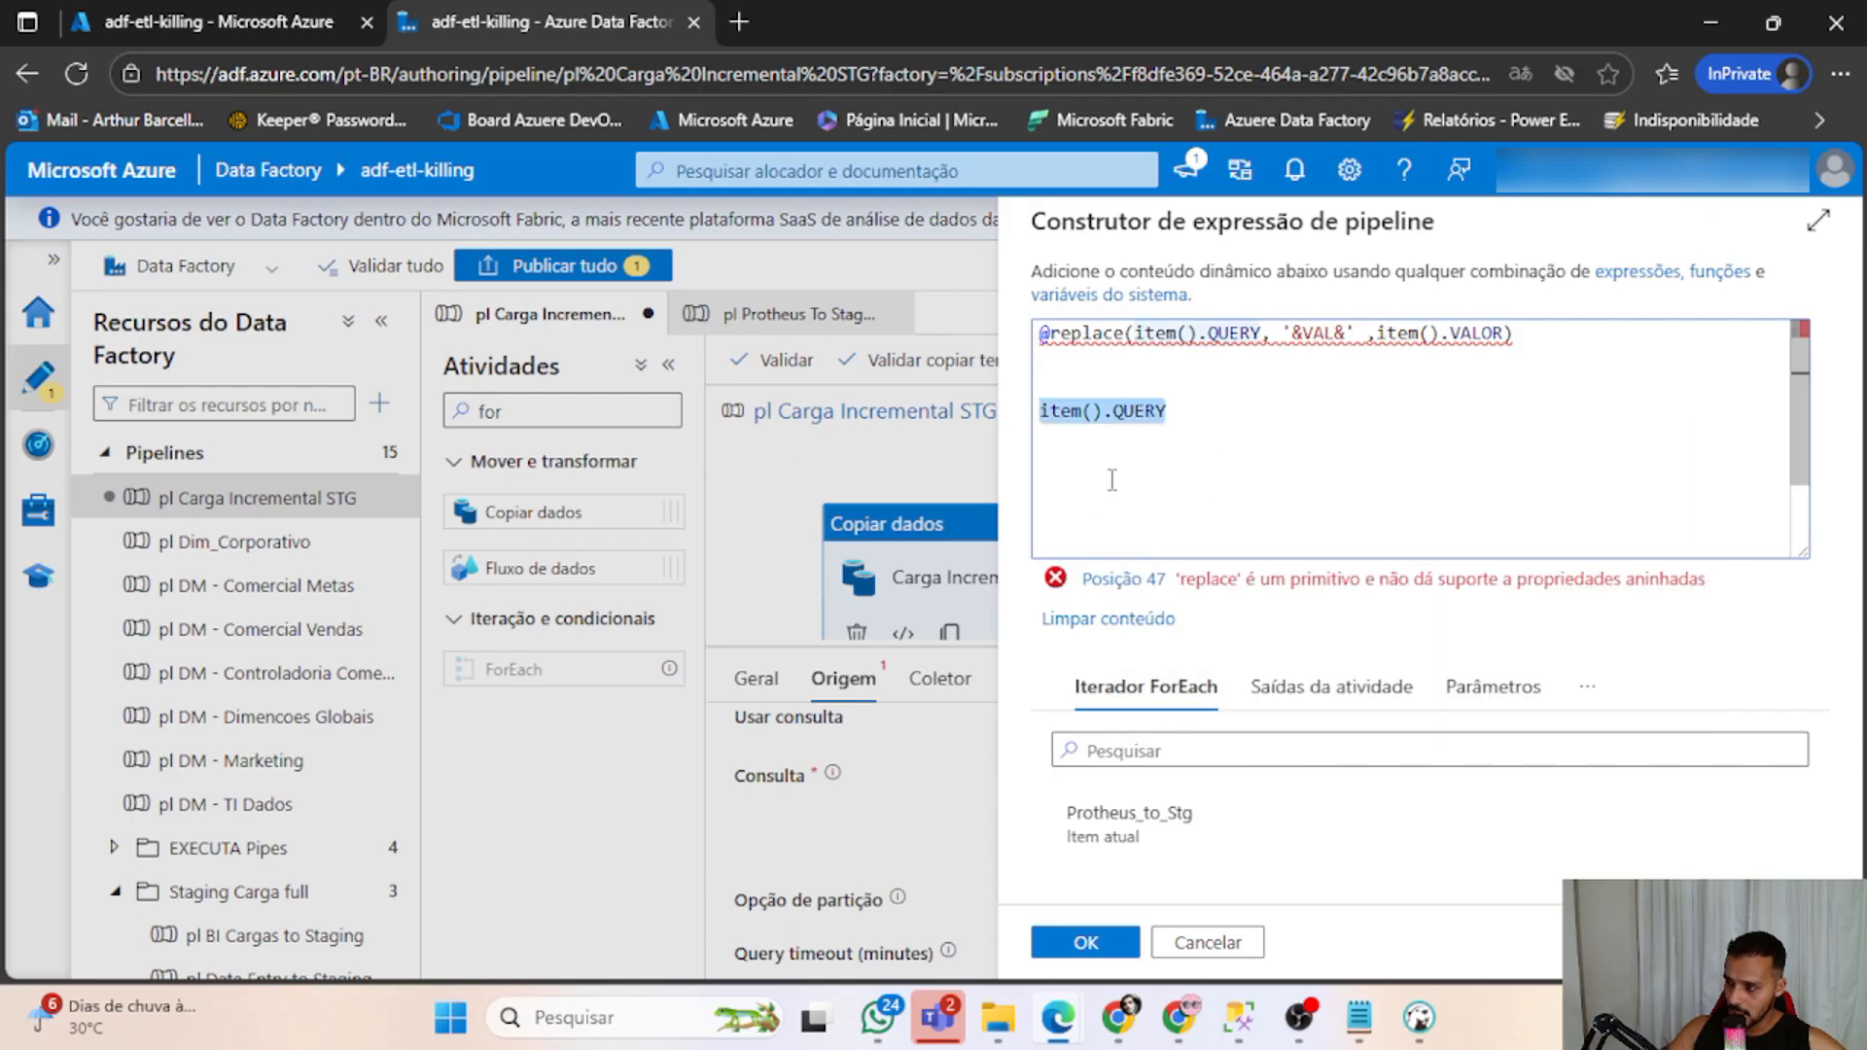
# Add a second sample line item().VALOR below the item().QUERY line, completing the column name from the suggestions.
pyautogui.click(1201, 434)
pyautogui.press('Return')
pyautogui.press('Return')
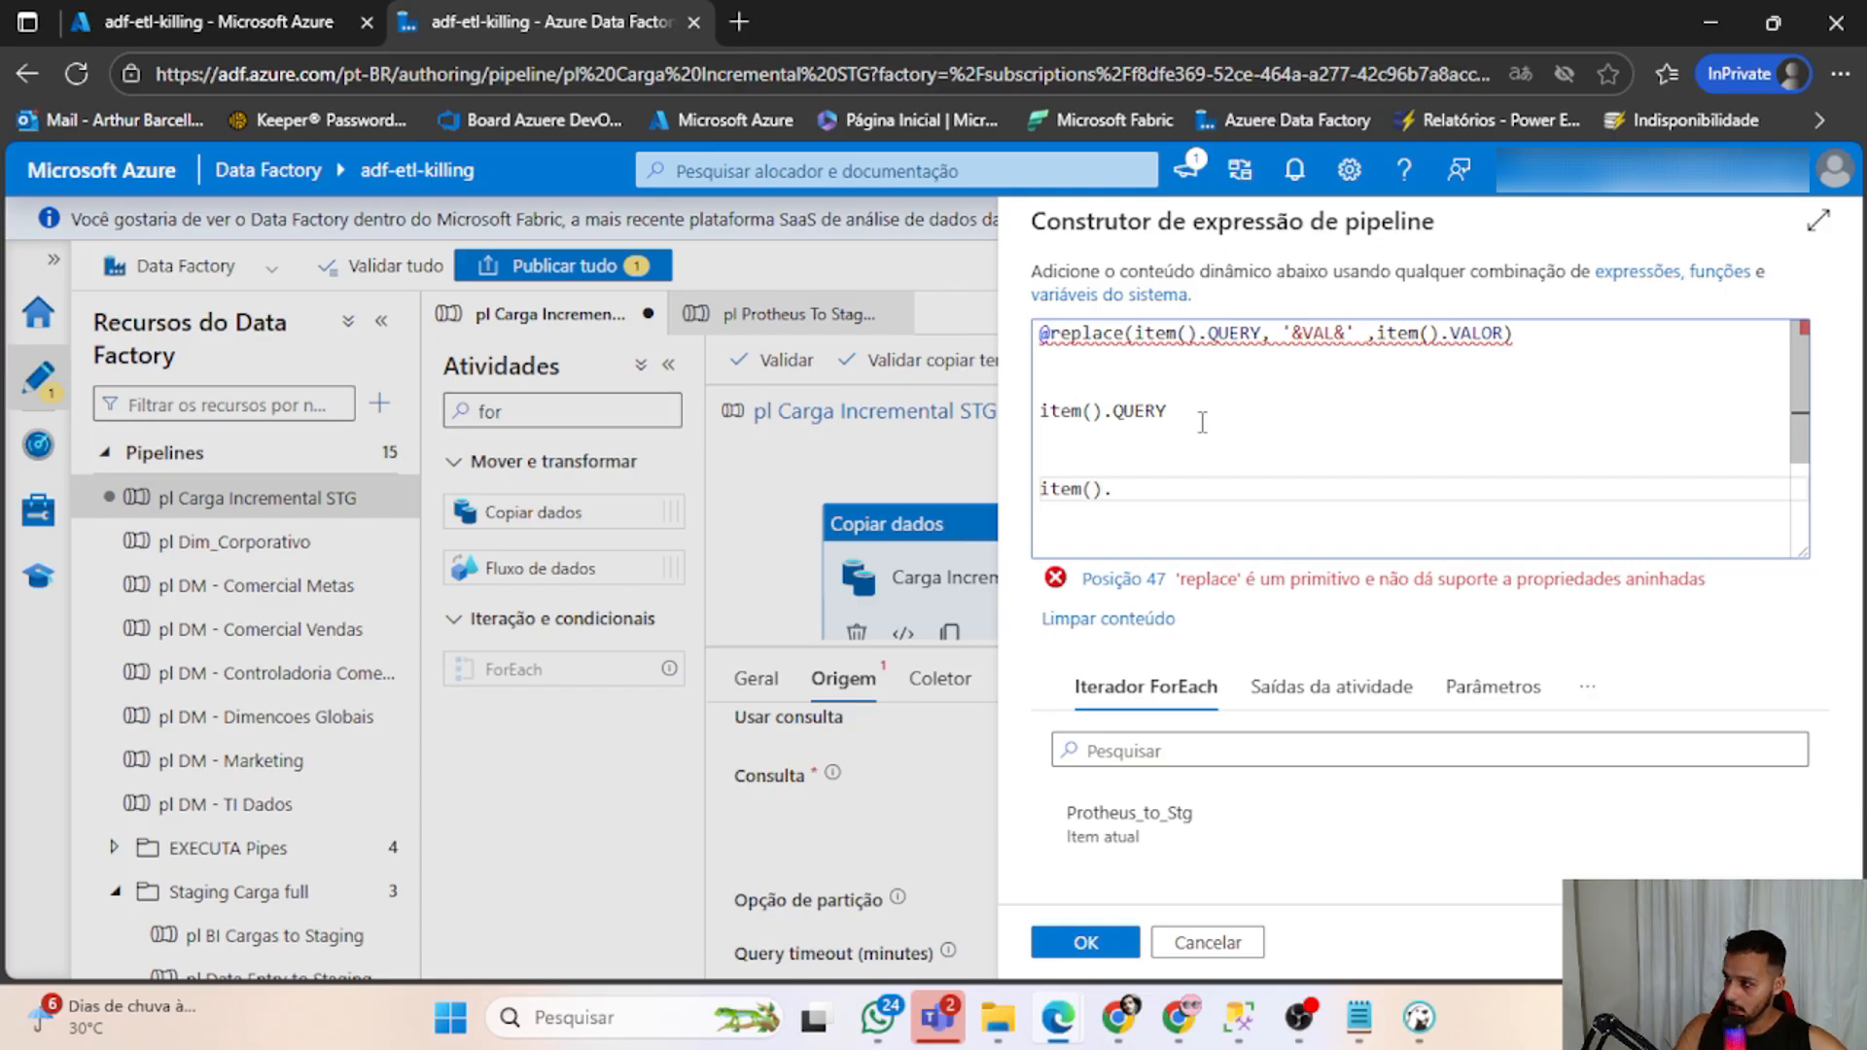
pyautogui.write('va')
pyautogui.press('Down')
pyautogui.press('Down')
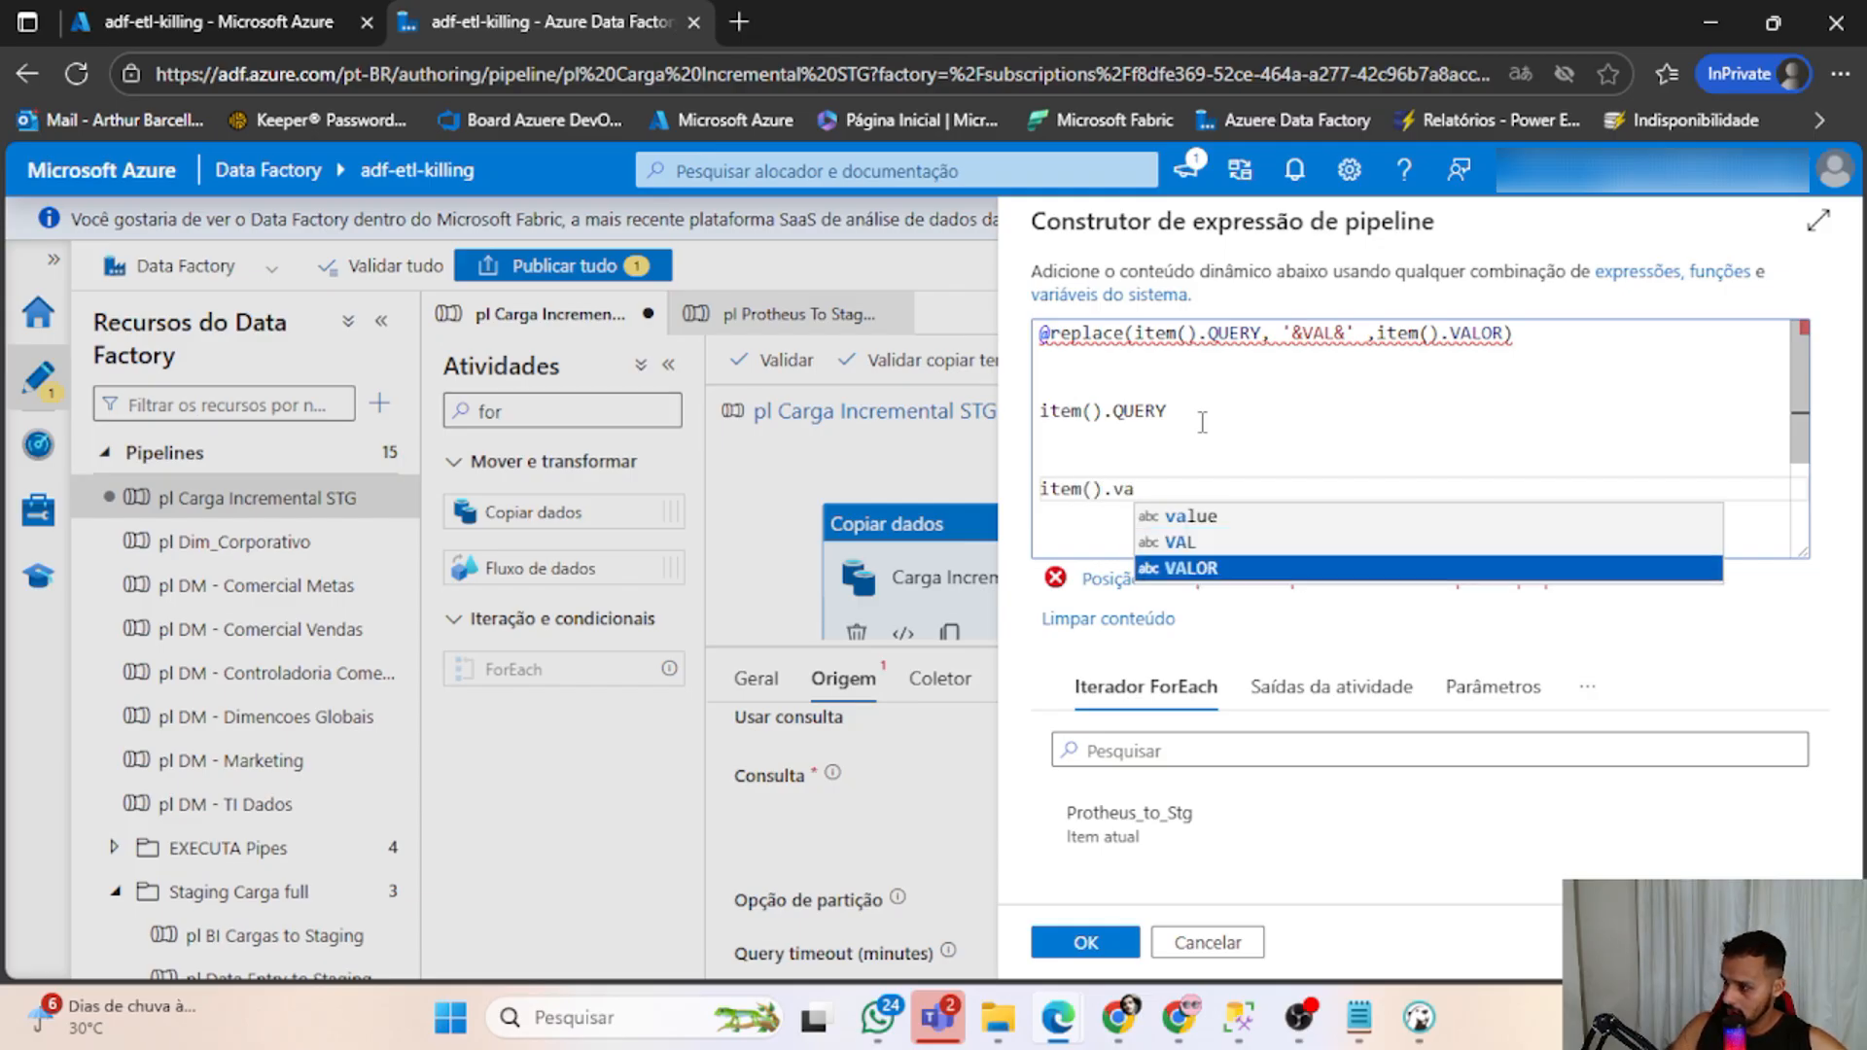
pyautogui.press('Return')
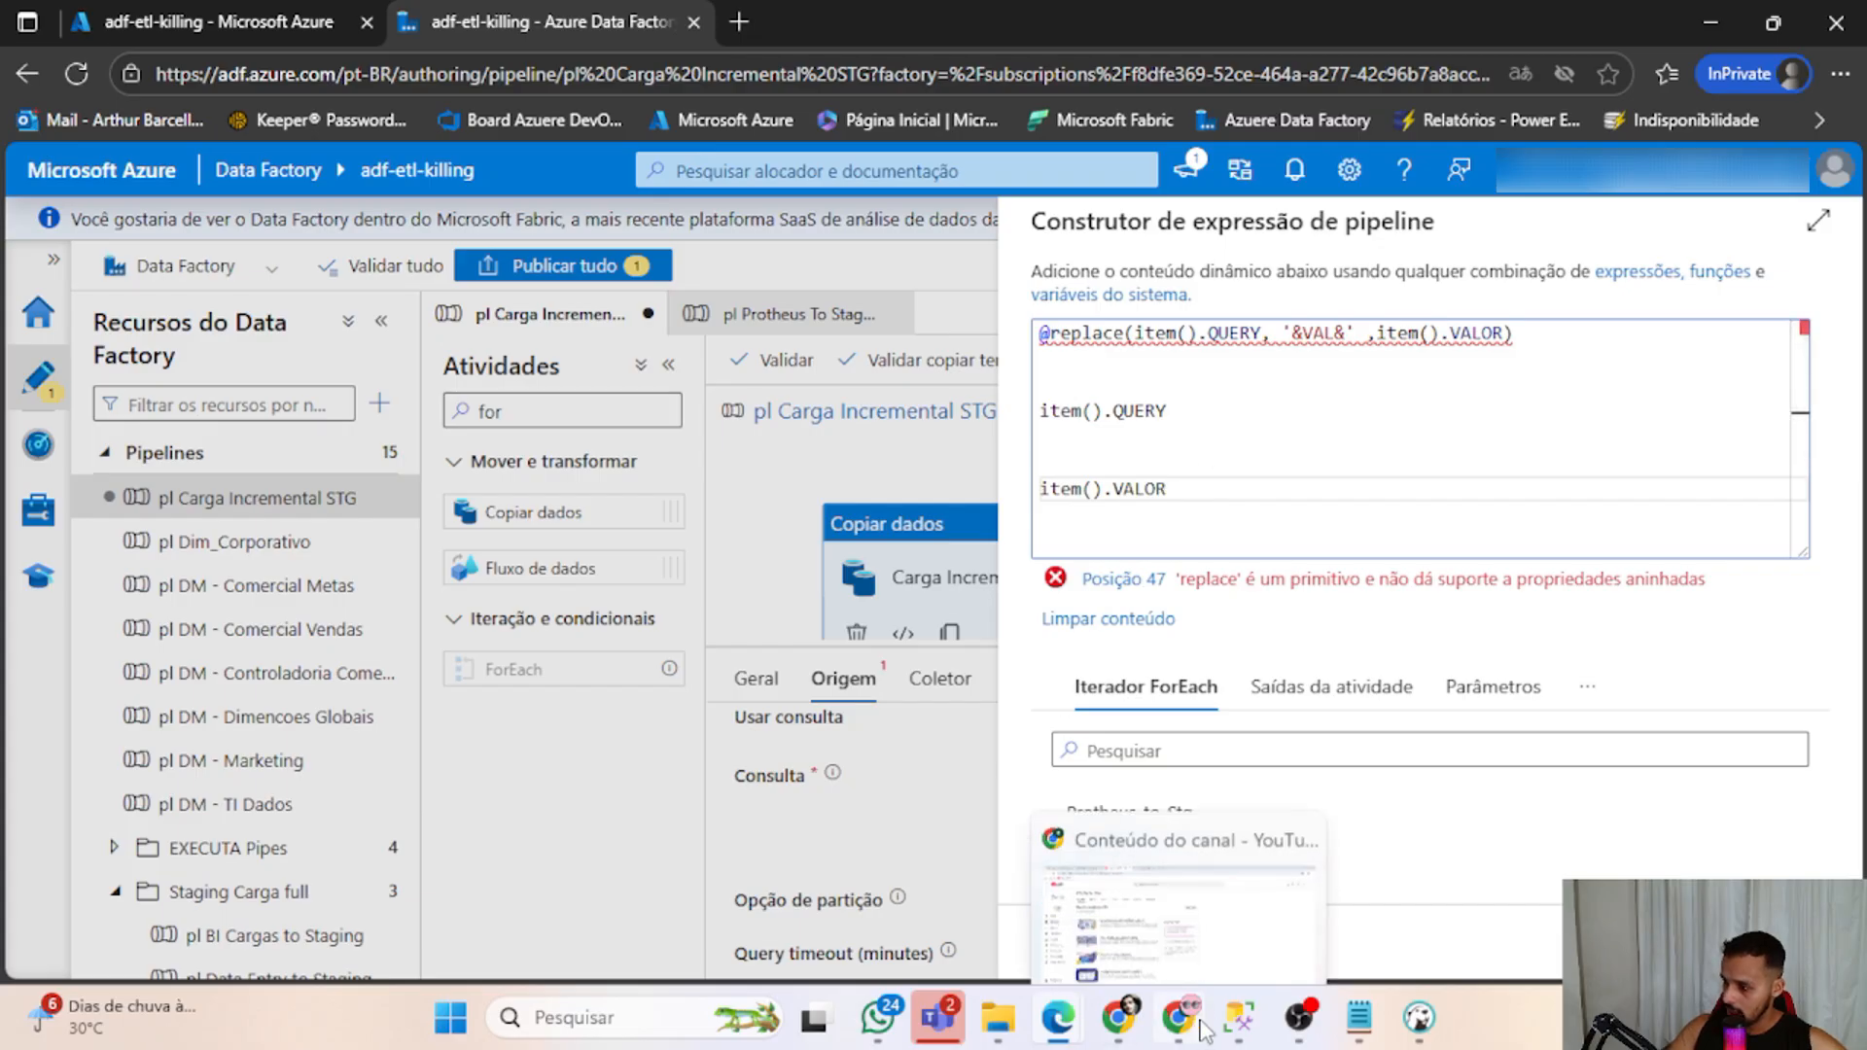
# Switch to DBeaver to check the CONTROLE_INCREMENTAL columns, and return to the expression builder to compare them with the replace expression and sample lines.
pyautogui.moveTo(1294, 1029)
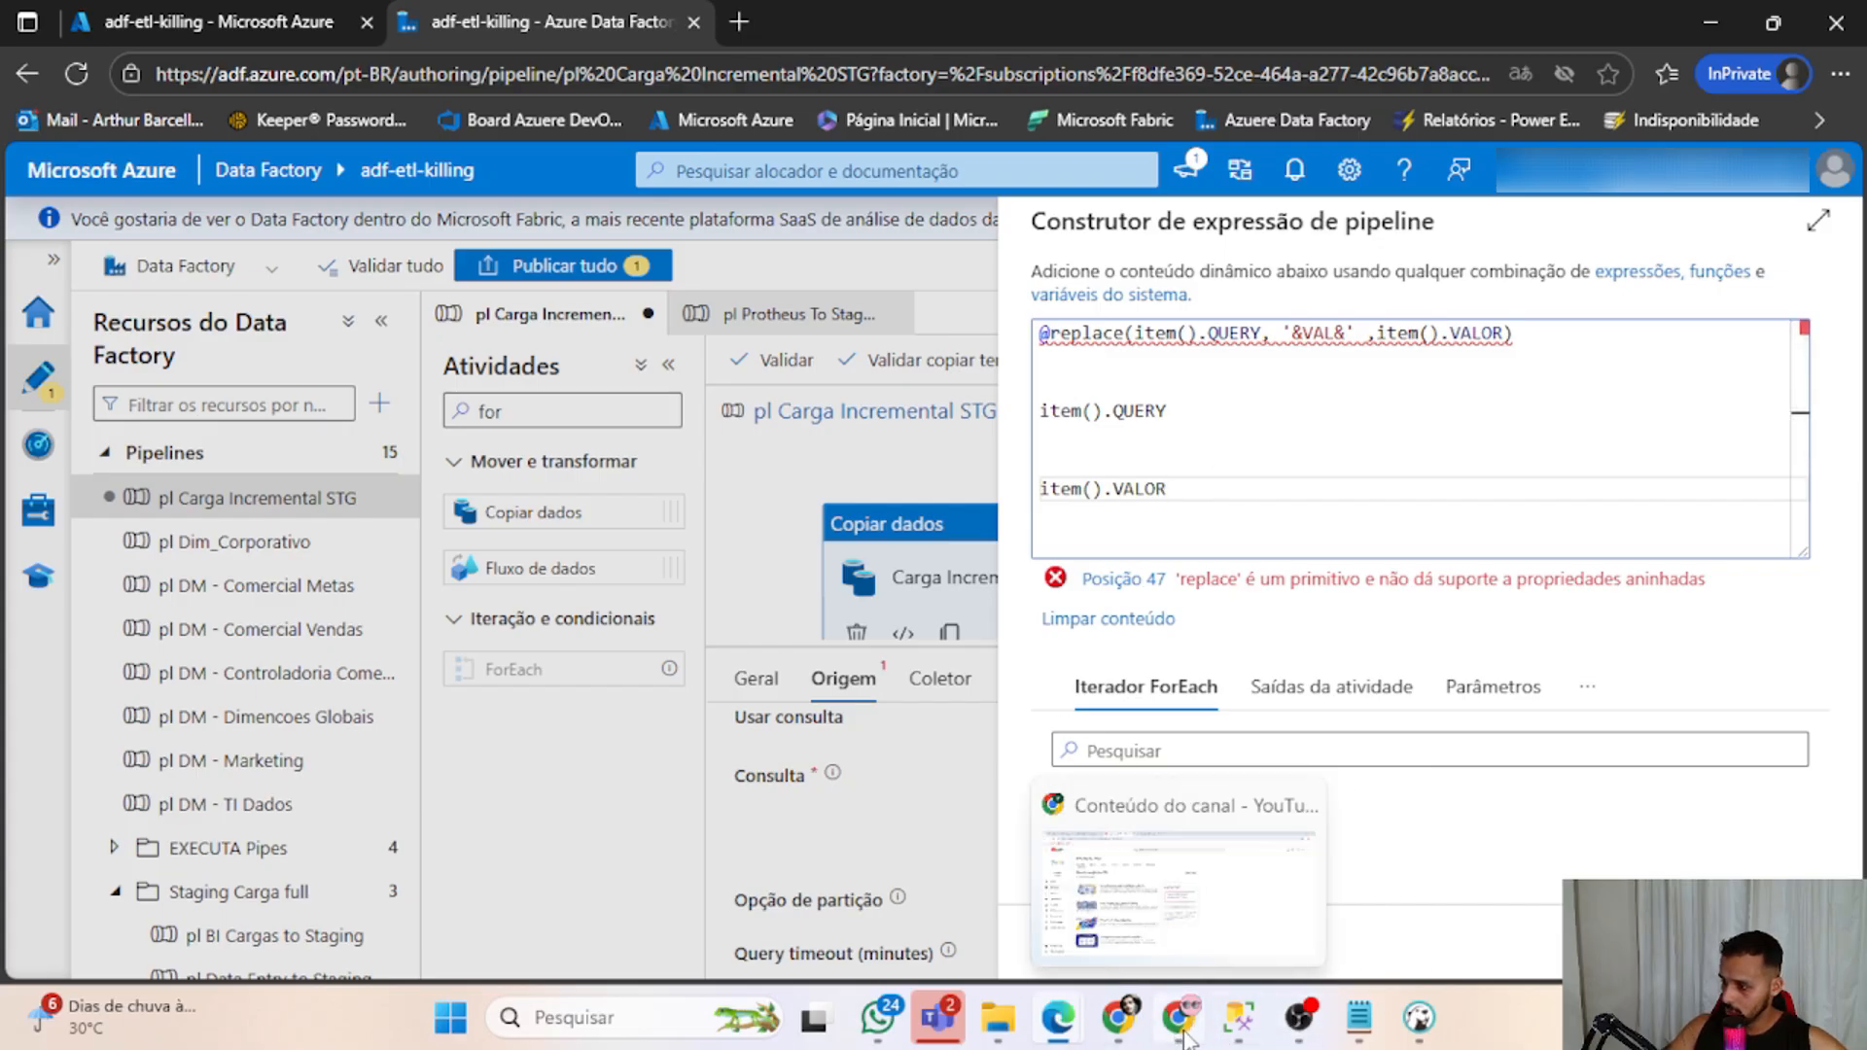
pyautogui.click(1422, 1021)
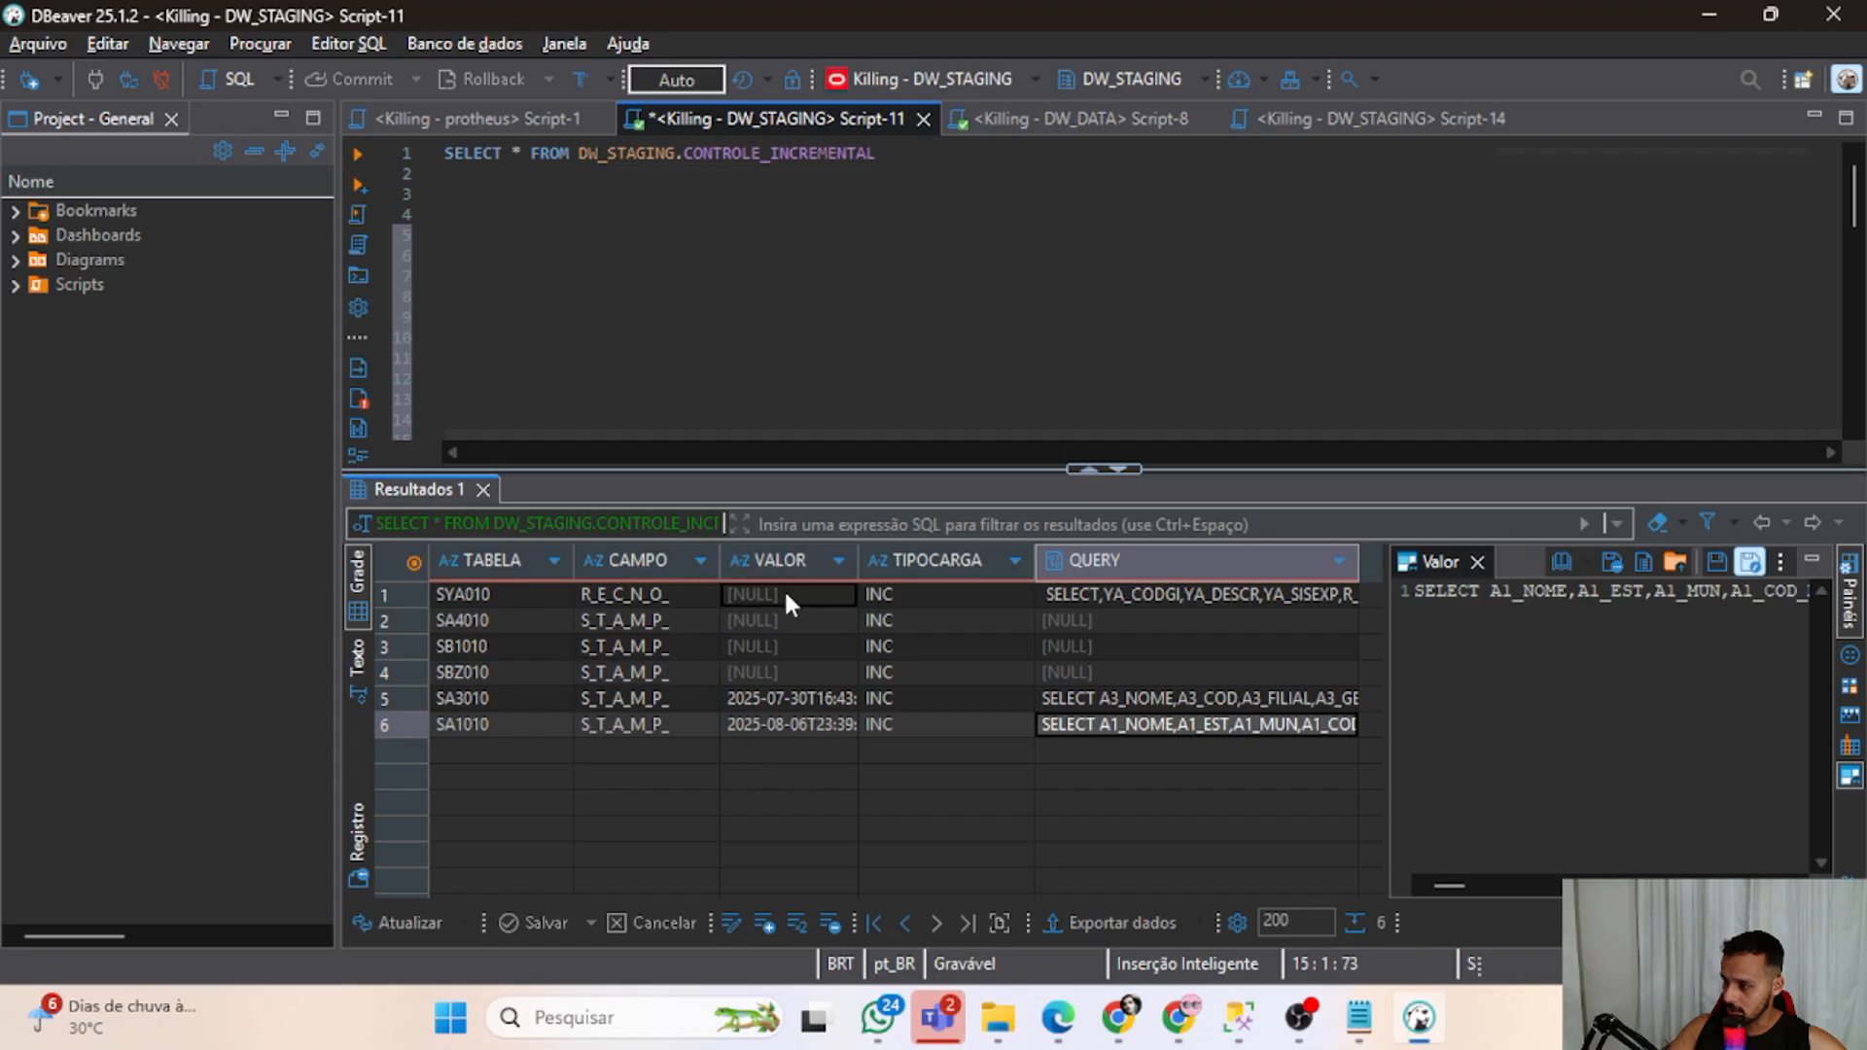
pyautogui.hotkey('alt', 'Tab')
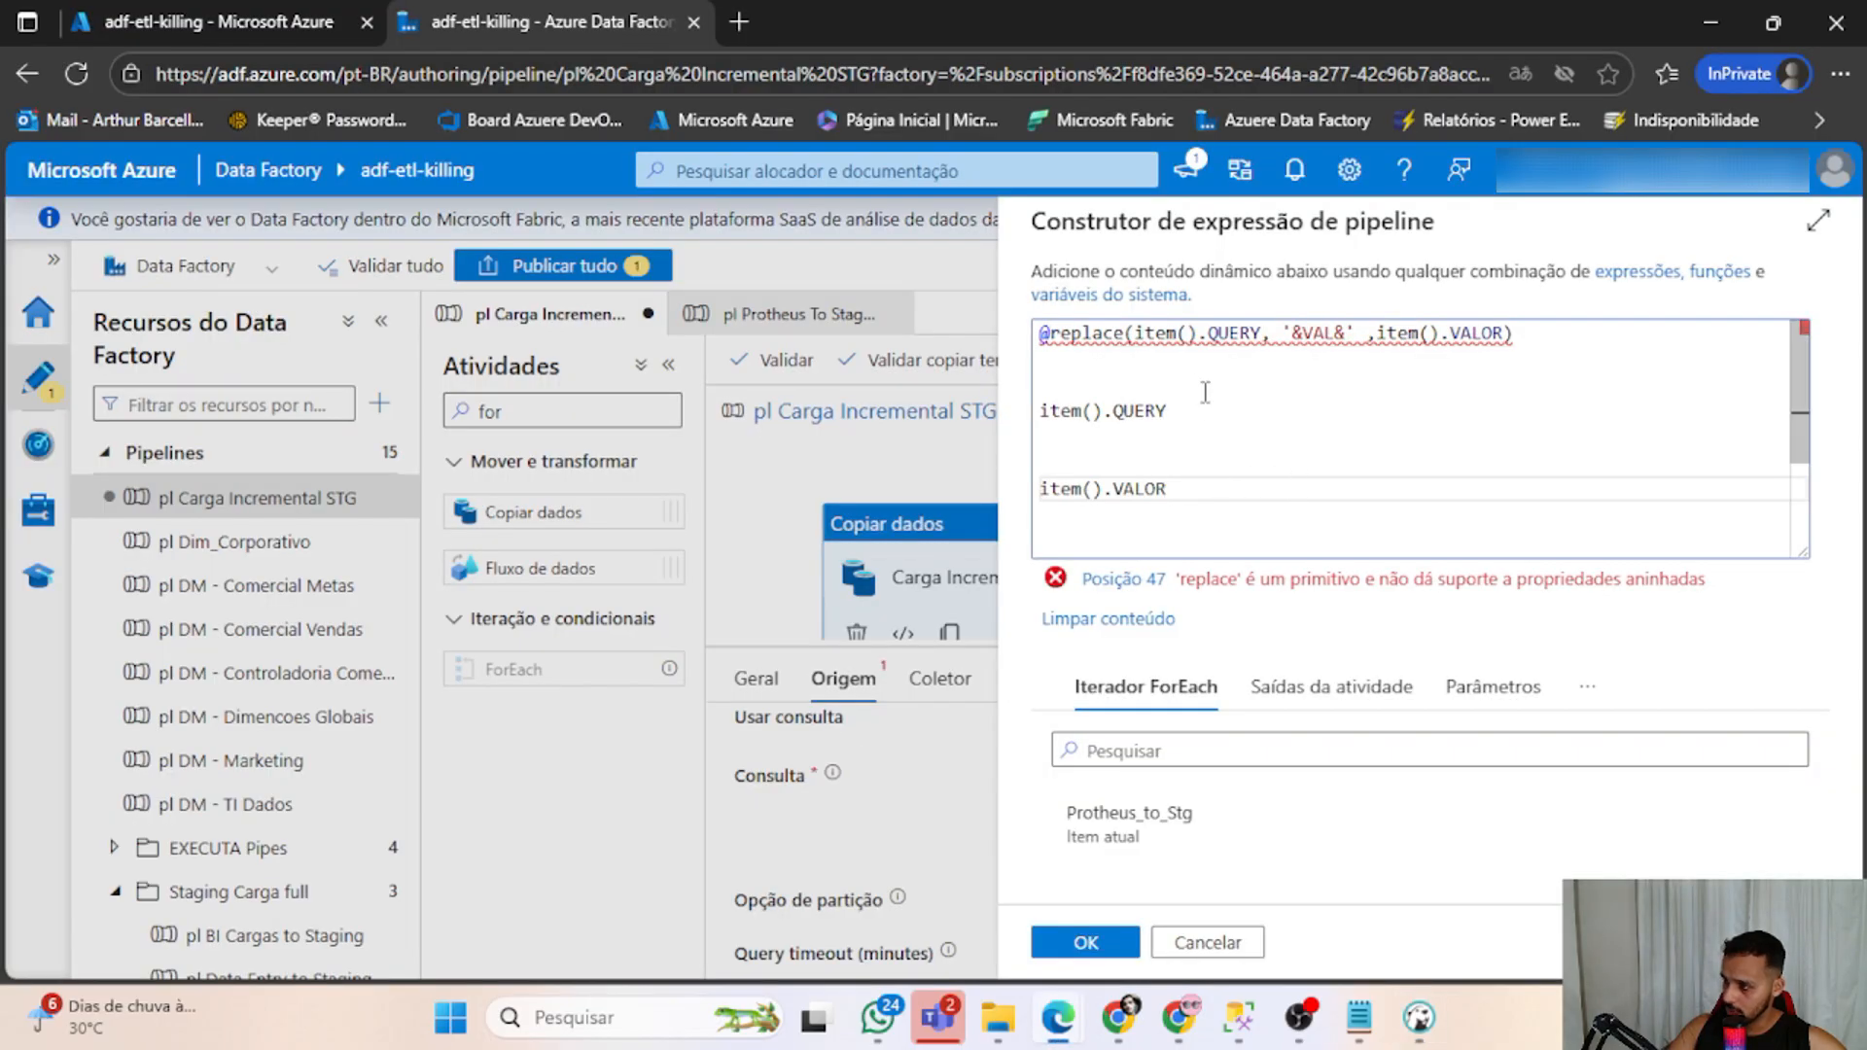
pyautogui.moveTo(1192, 374); pyautogui.dragTo(975, 318)
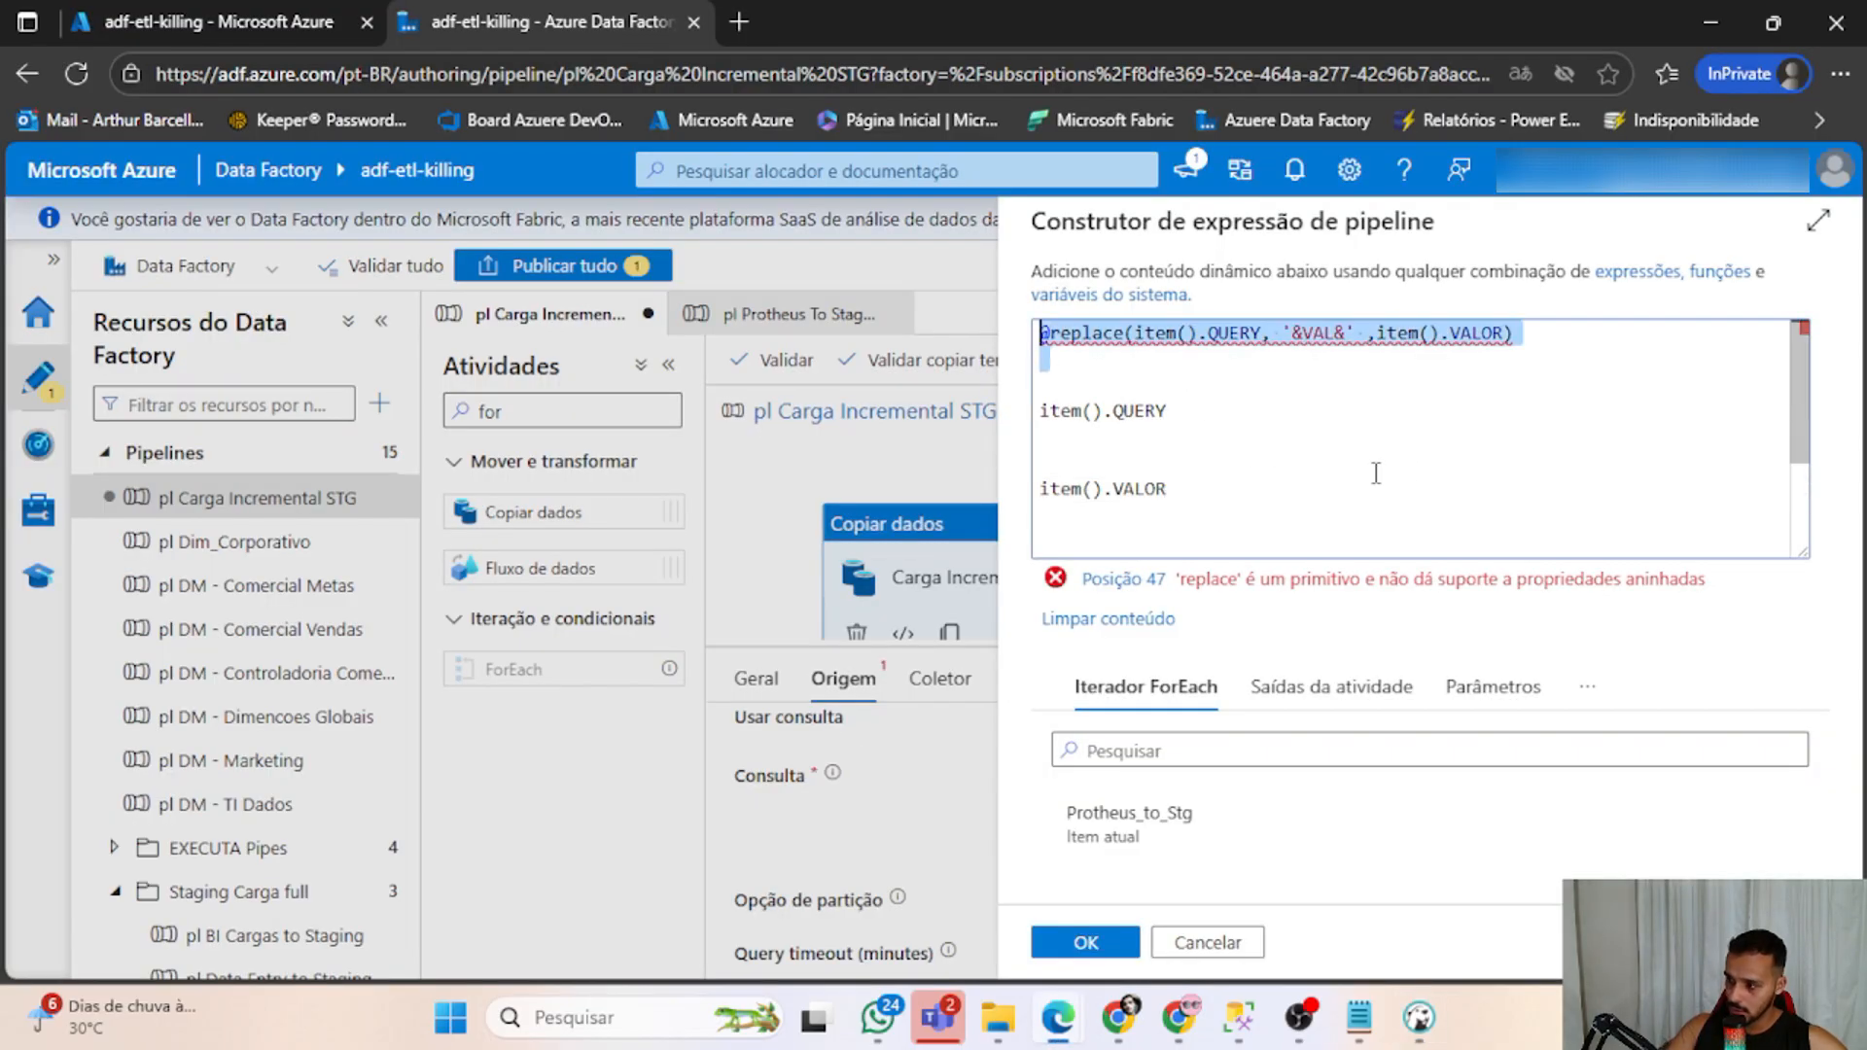
pyautogui.moveTo(1375, 486); pyautogui.dragTo(1038, 407)
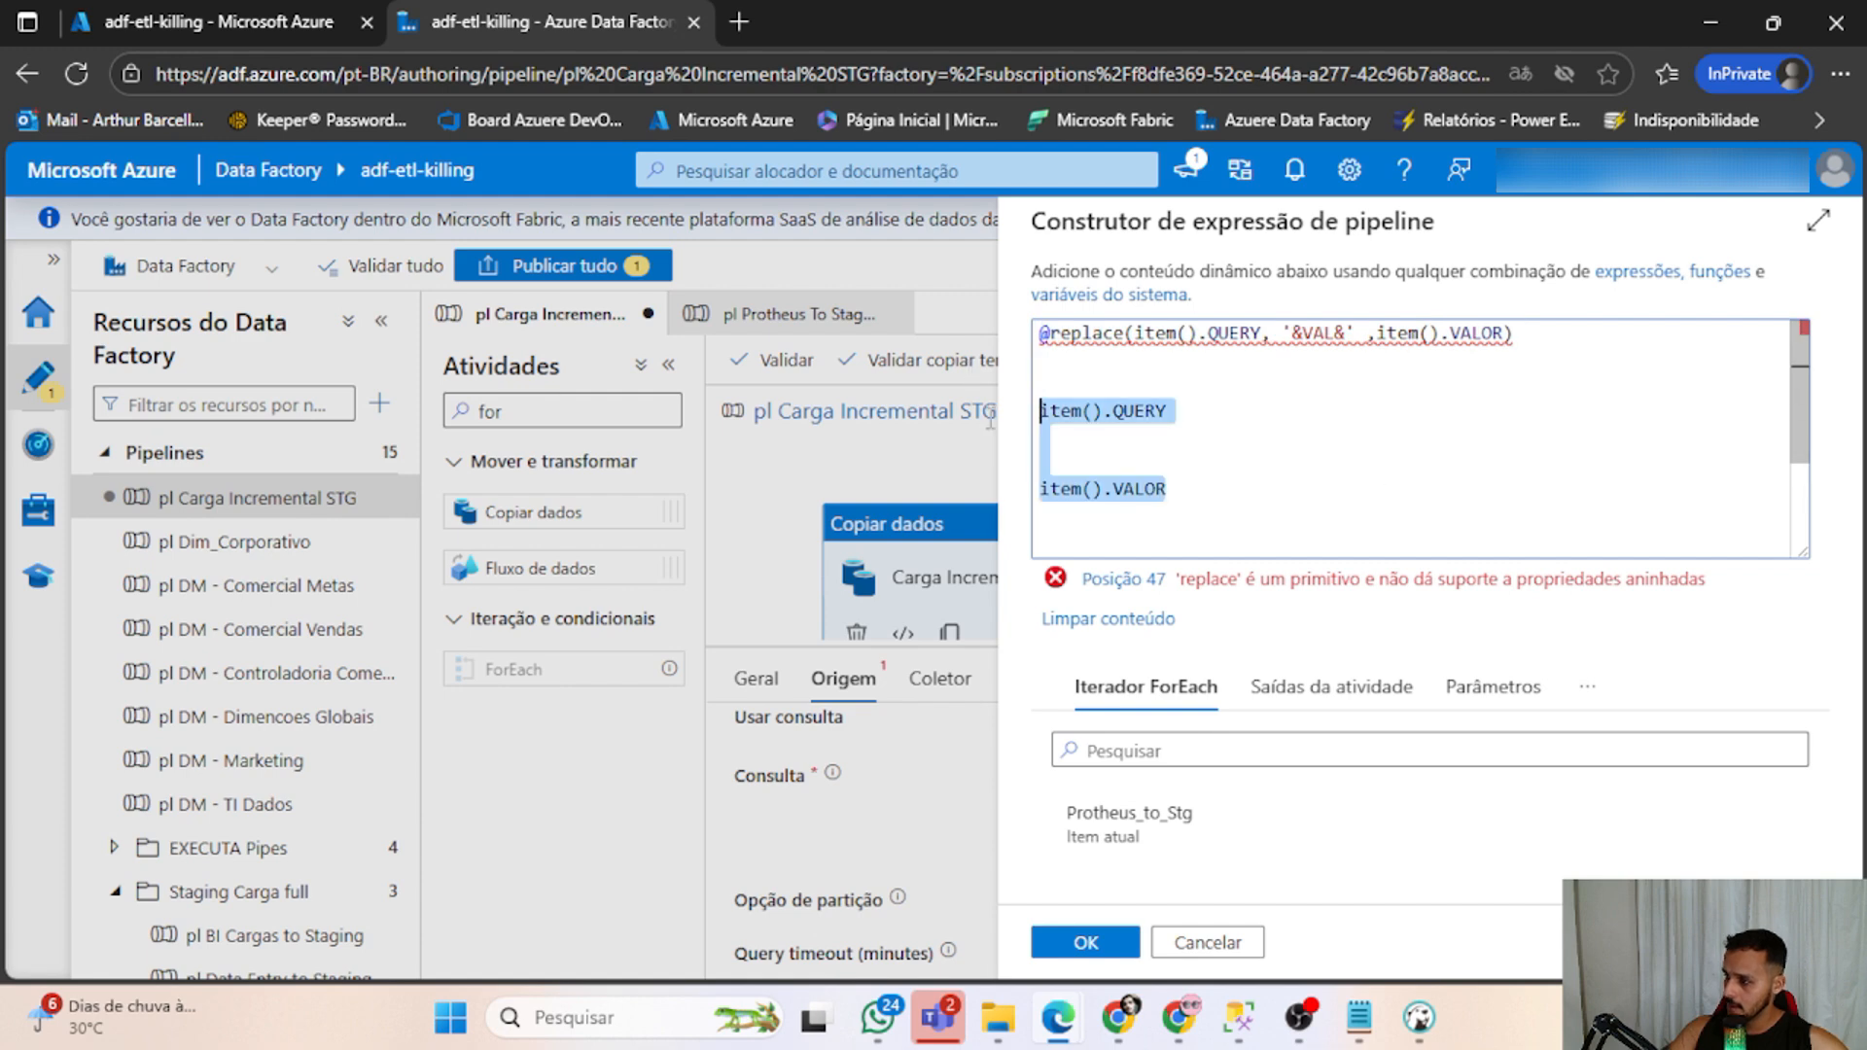
pyautogui.click(1342, 400)
# Delete the replace expression, the item().VALOR line and the leading blank line, keeping only item().QUERY in the expression.
pyautogui.moveTo(1187, 385); pyautogui.dragTo(883, 289)
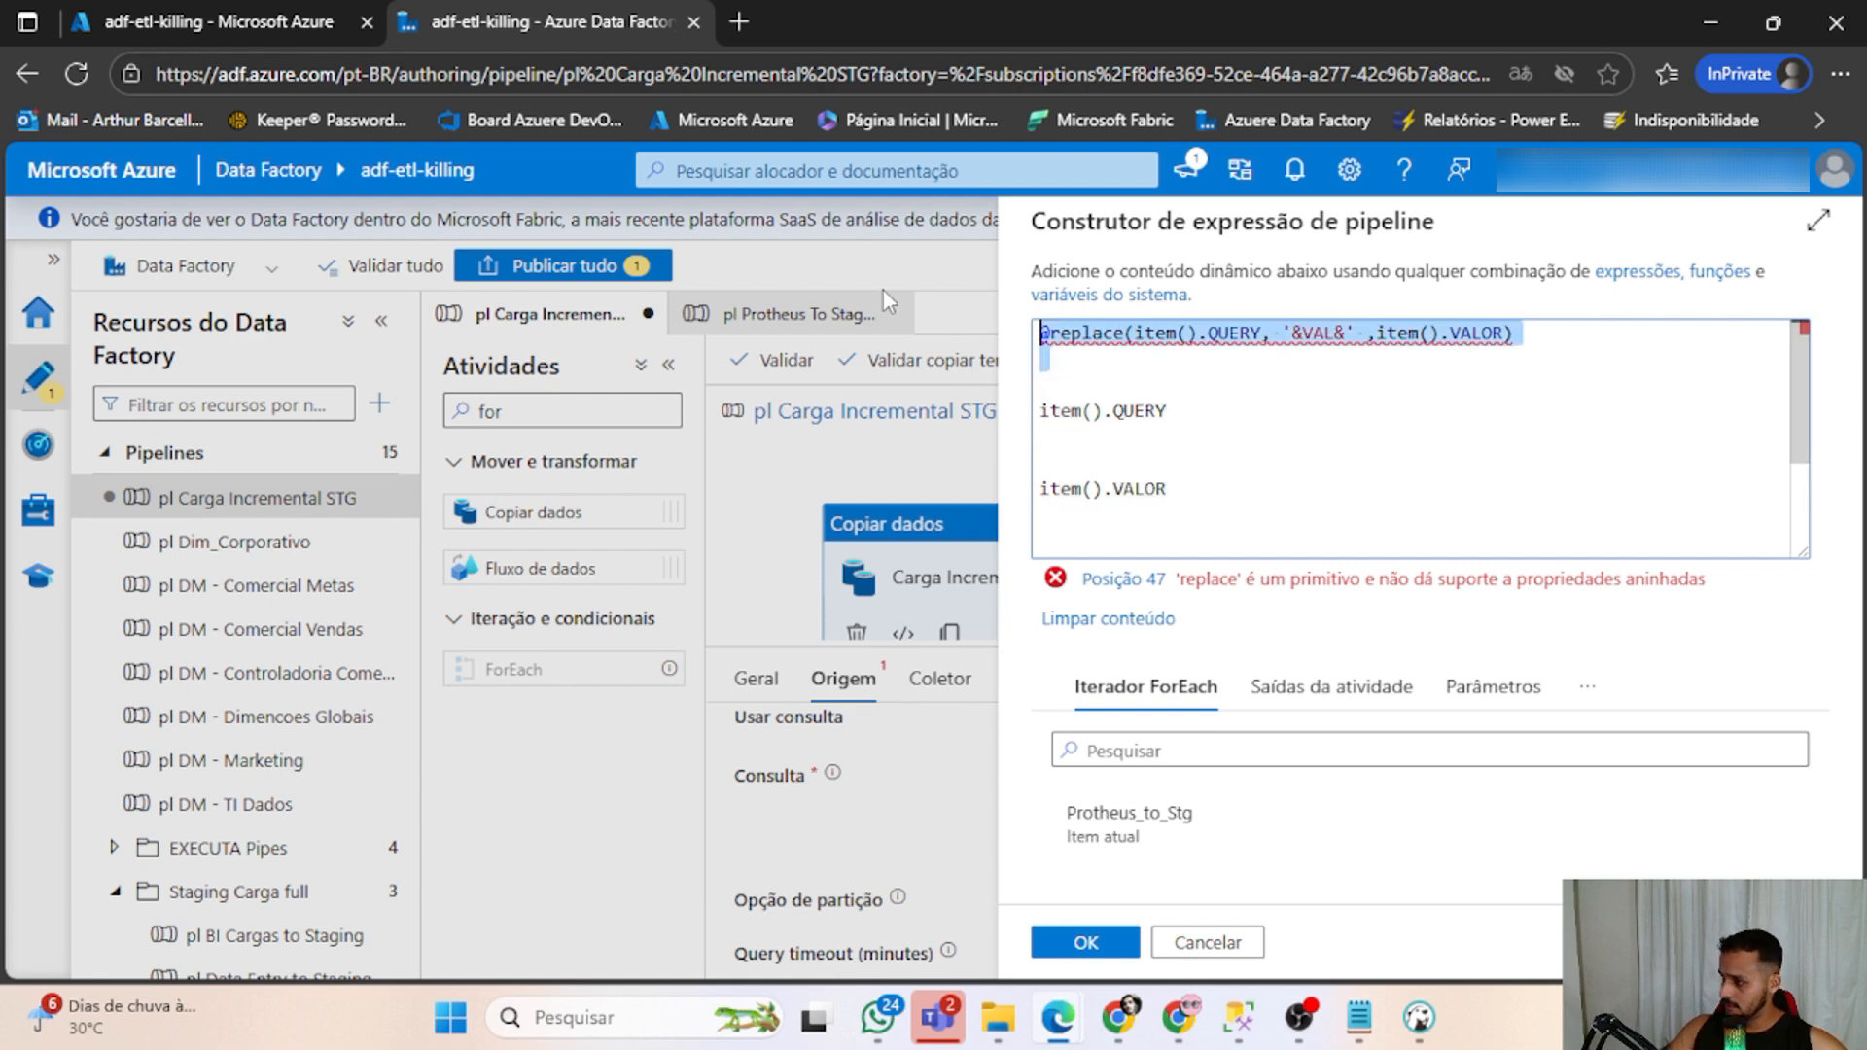
pyautogui.press('BackSpace')
pyautogui.press('Down')
pyautogui.press('Down')
pyautogui.press('Down')
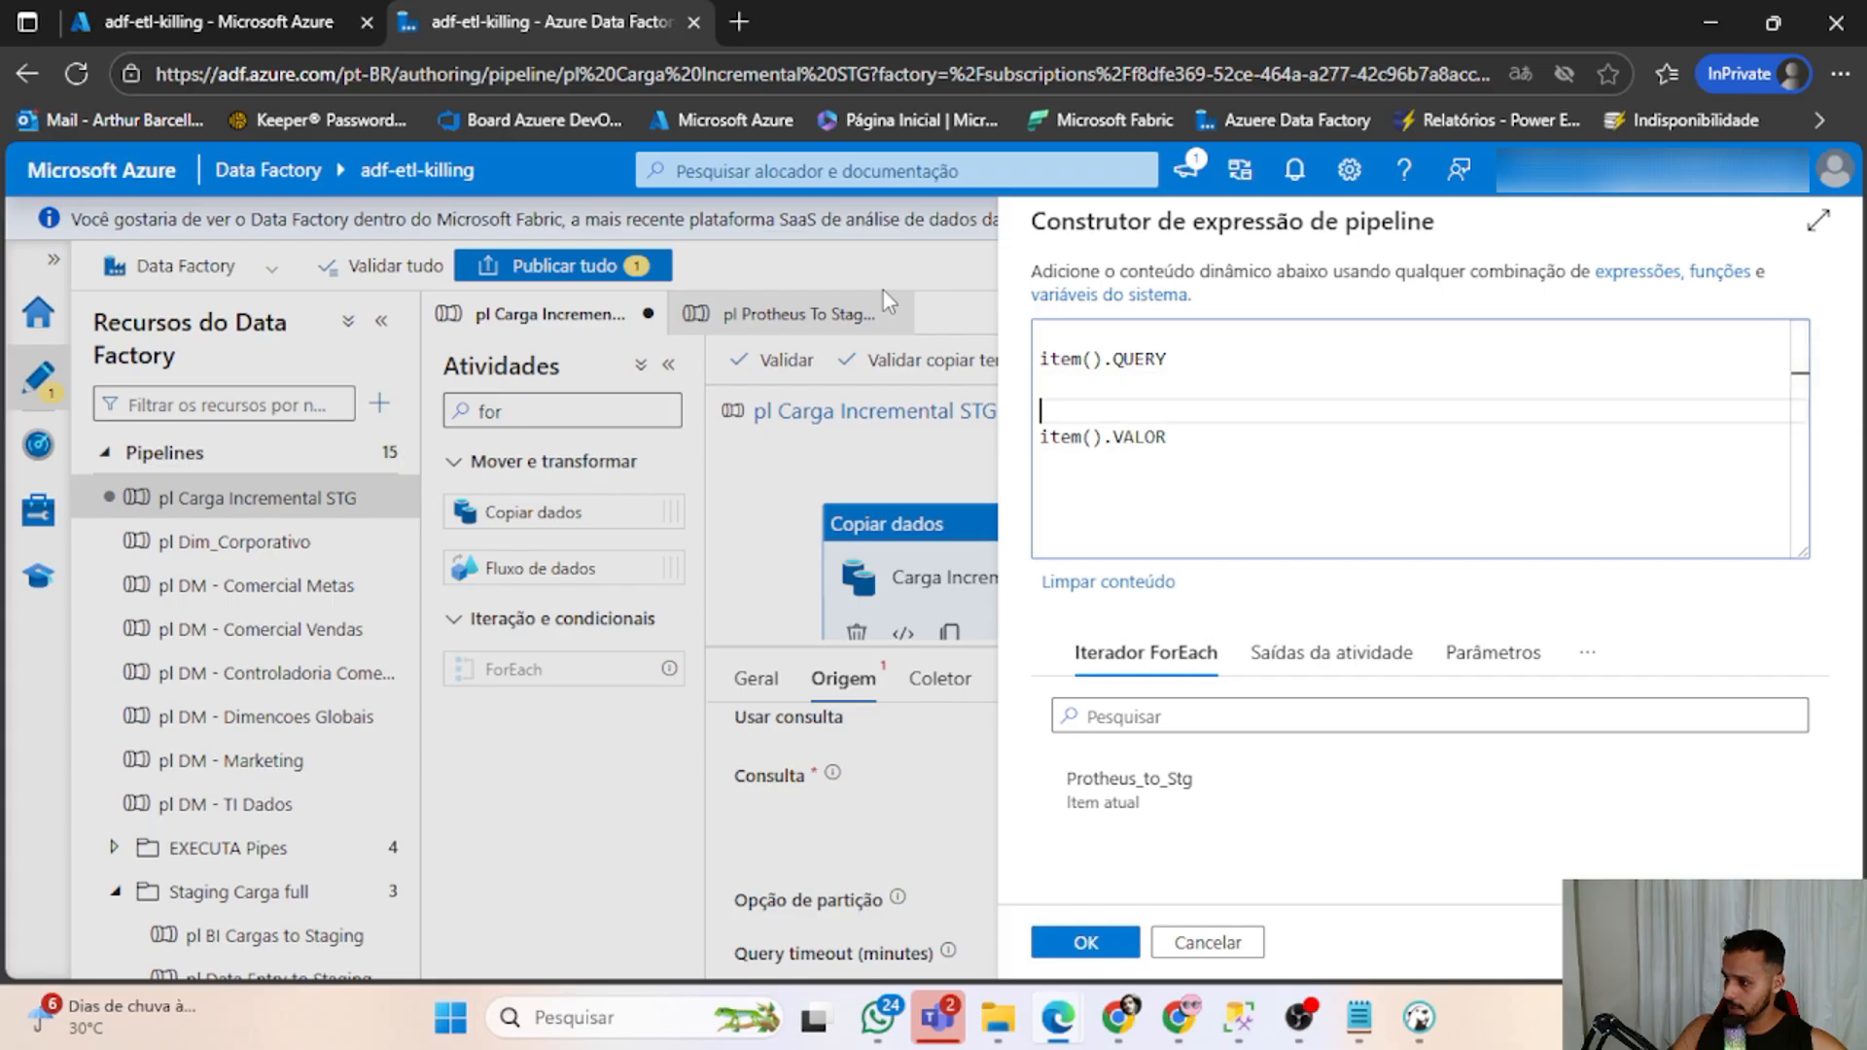
pyautogui.press('Down')
pyautogui.hotkey('shift', 'End')
pyautogui.press('BackSpace')
pyautogui.press('Up')
pyautogui.press('Up')
pyautogui.press('Up')
pyautogui.press('BackSpace')
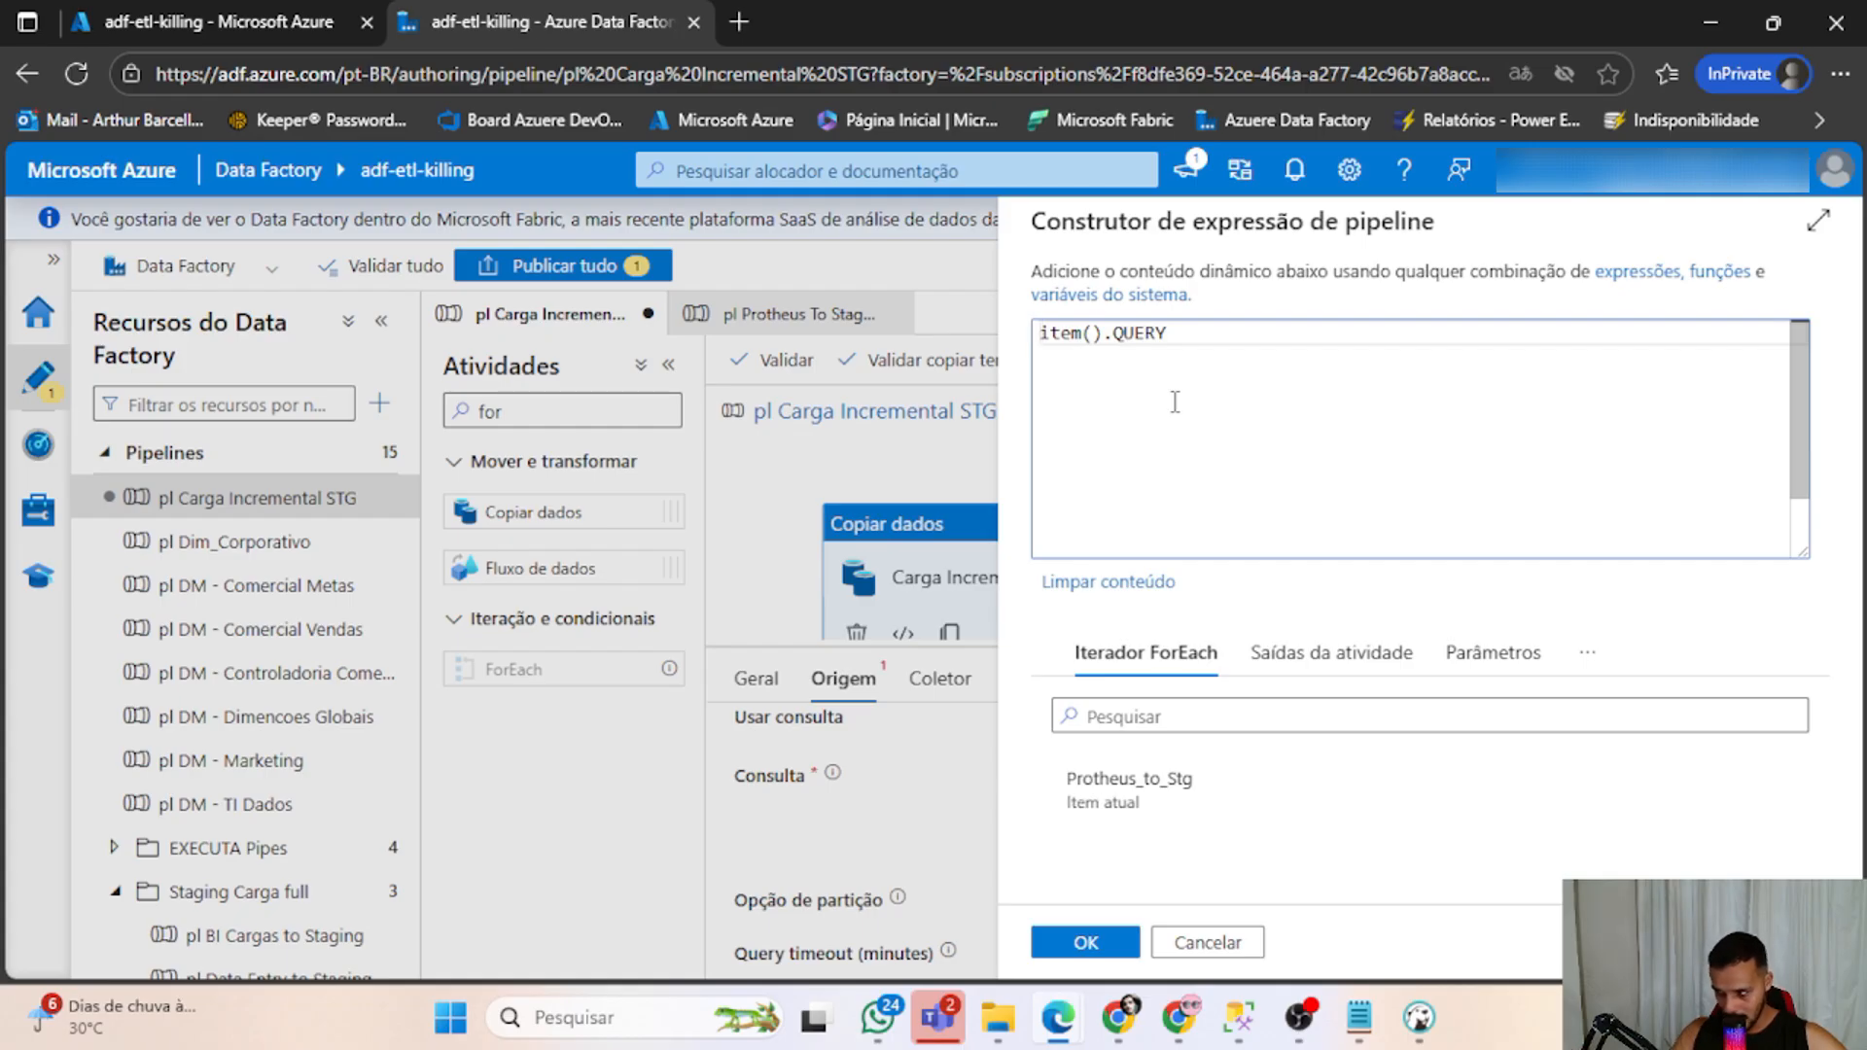
# Undo the deletions to restore the replace expression, and remove the sample item() lines below it.
pyautogui.hotkey('ctrl', 'a')
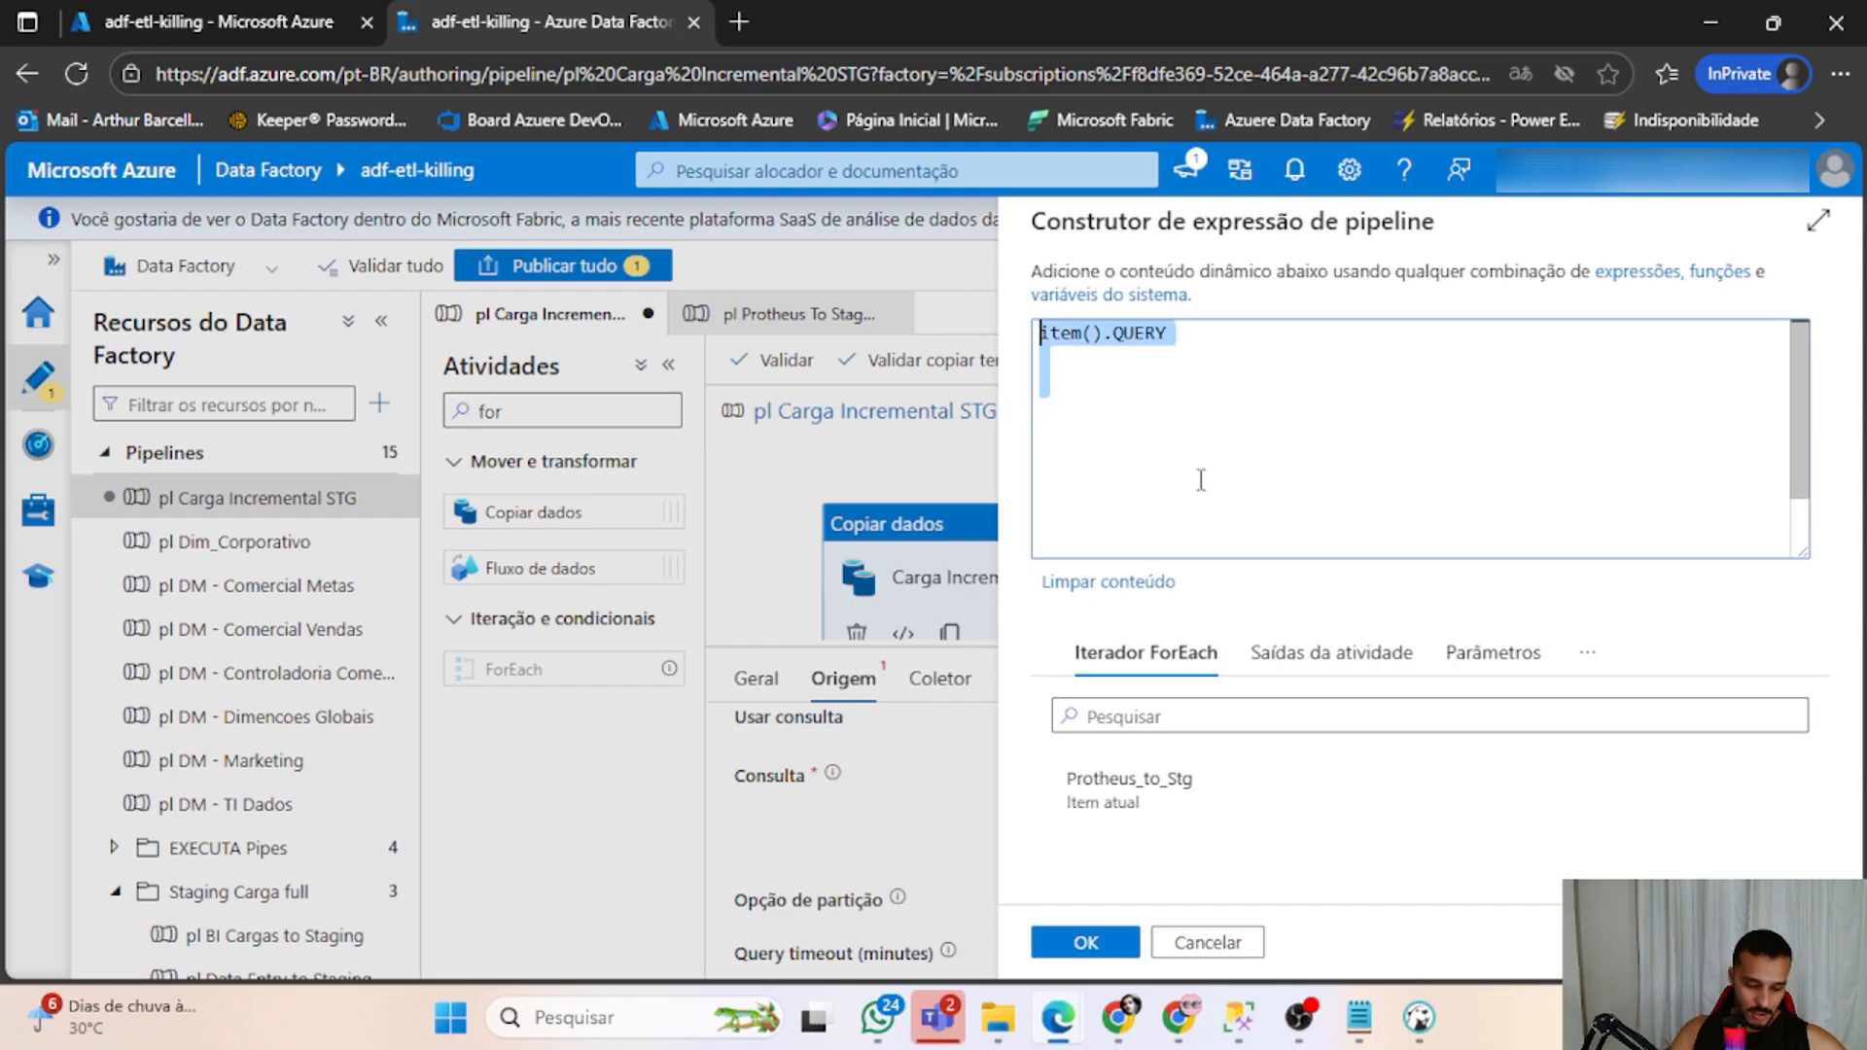
pyautogui.hotkey('ctrl', 'z')
pyautogui.hotkey('ctrl', 'z')
pyautogui.hotkey('ctrl', 'z')
pyautogui.hotkey('ctrl', 'z')
pyautogui.hotkey('ctrl', 'z')
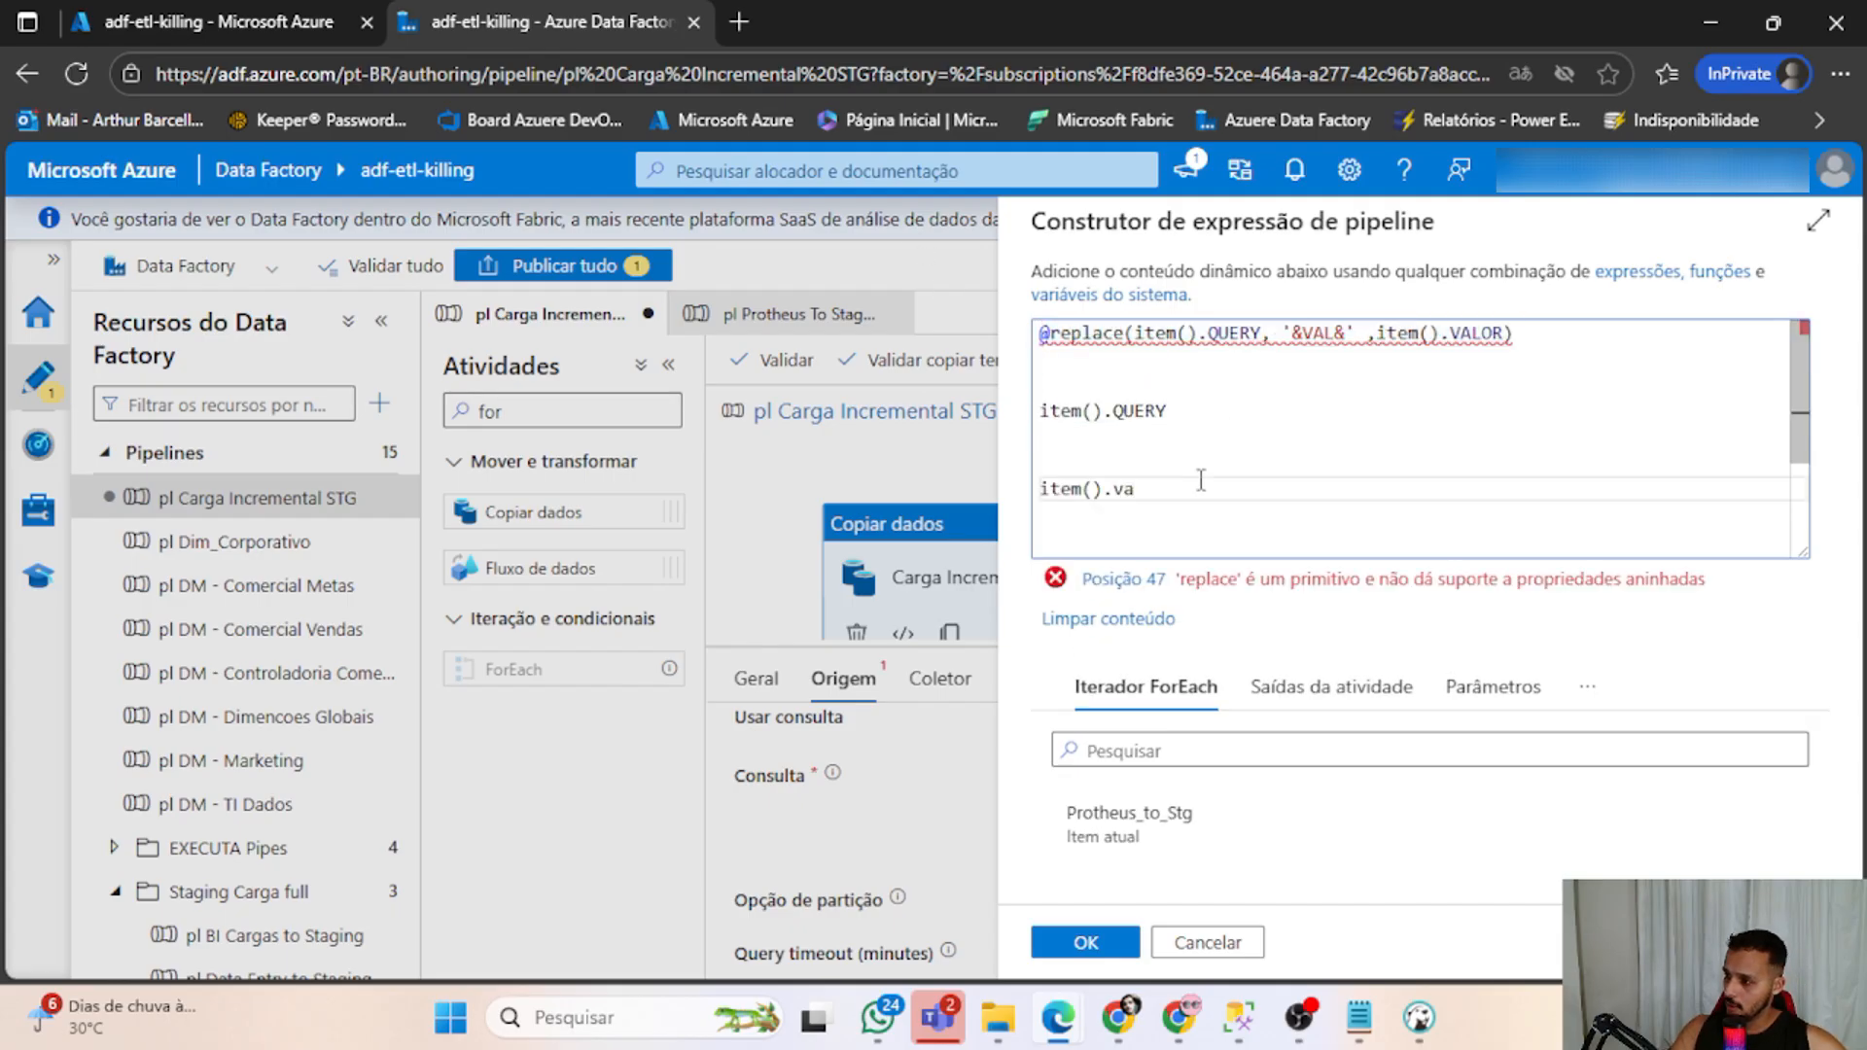
pyautogui.moveTo(1201, 479); pyautogui.dragTo(1038, 410)
pyautogui.press('BackSpace')
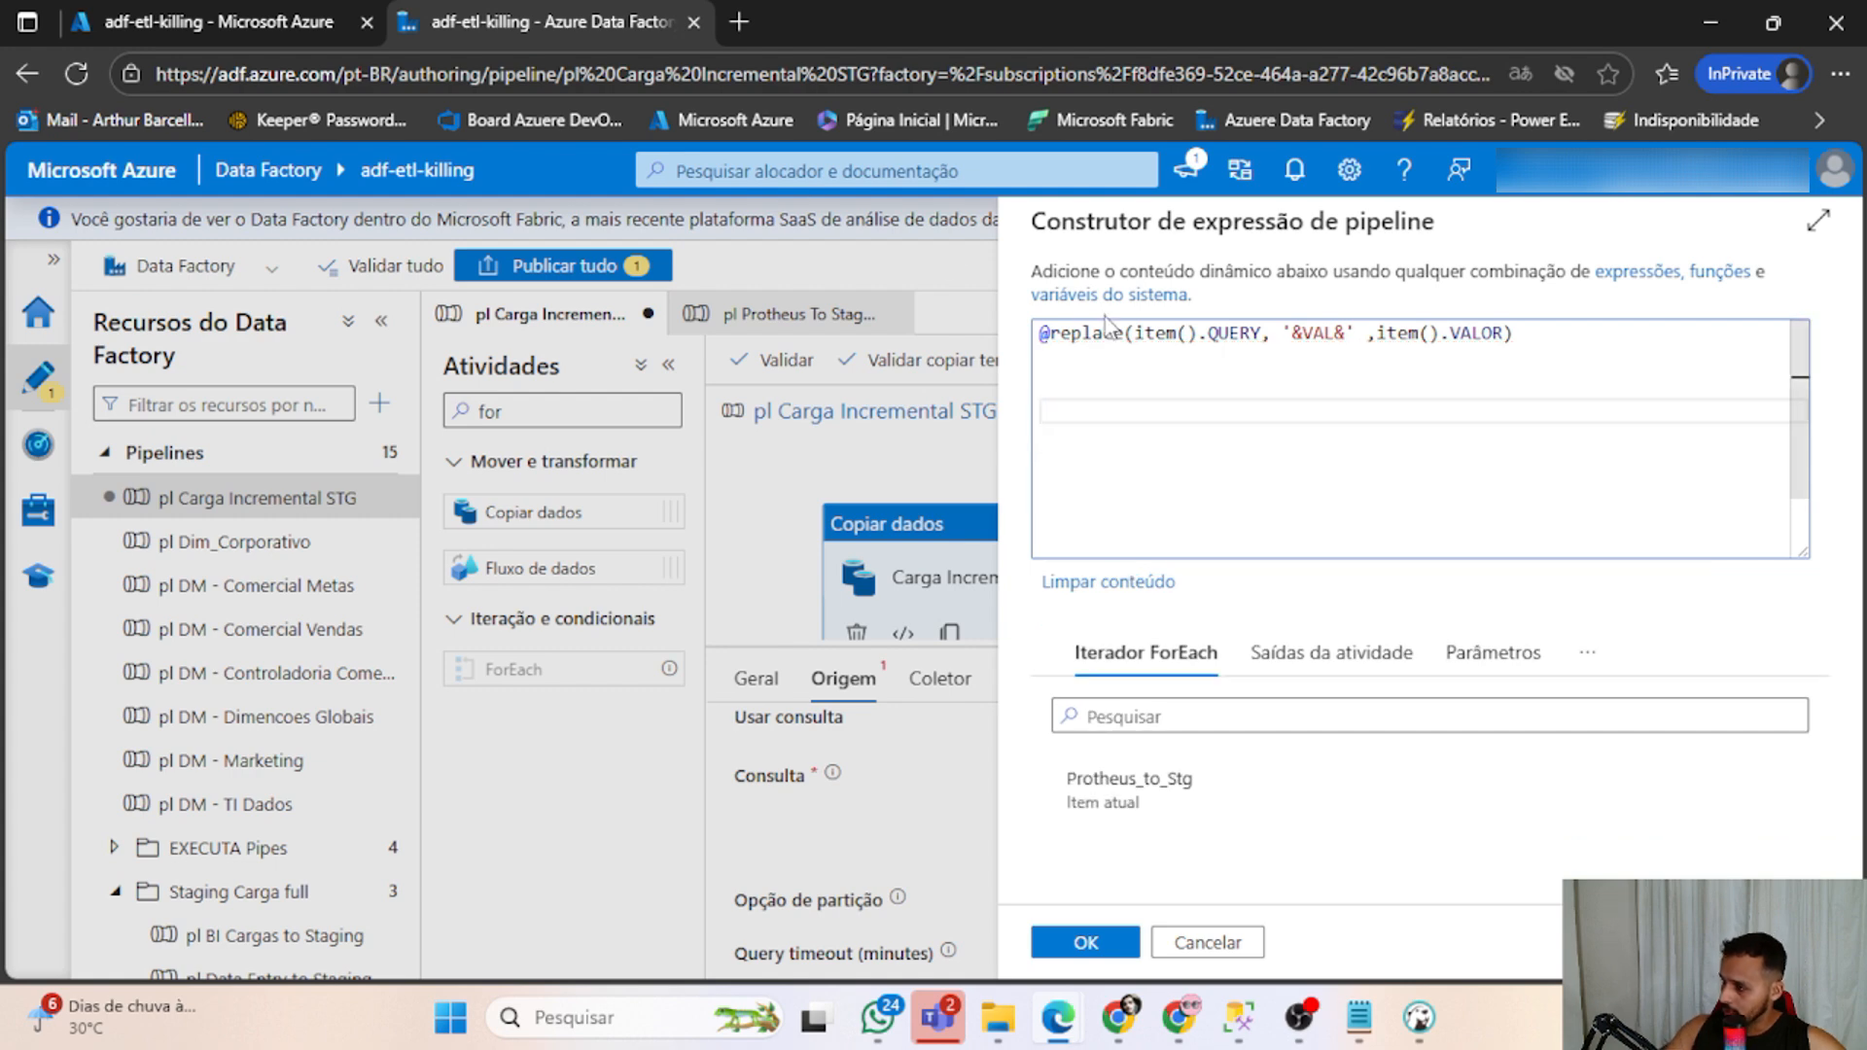
# Review the full argument list inside the replace function of the Consulta expression.
pyautogui.click(1107, 374)
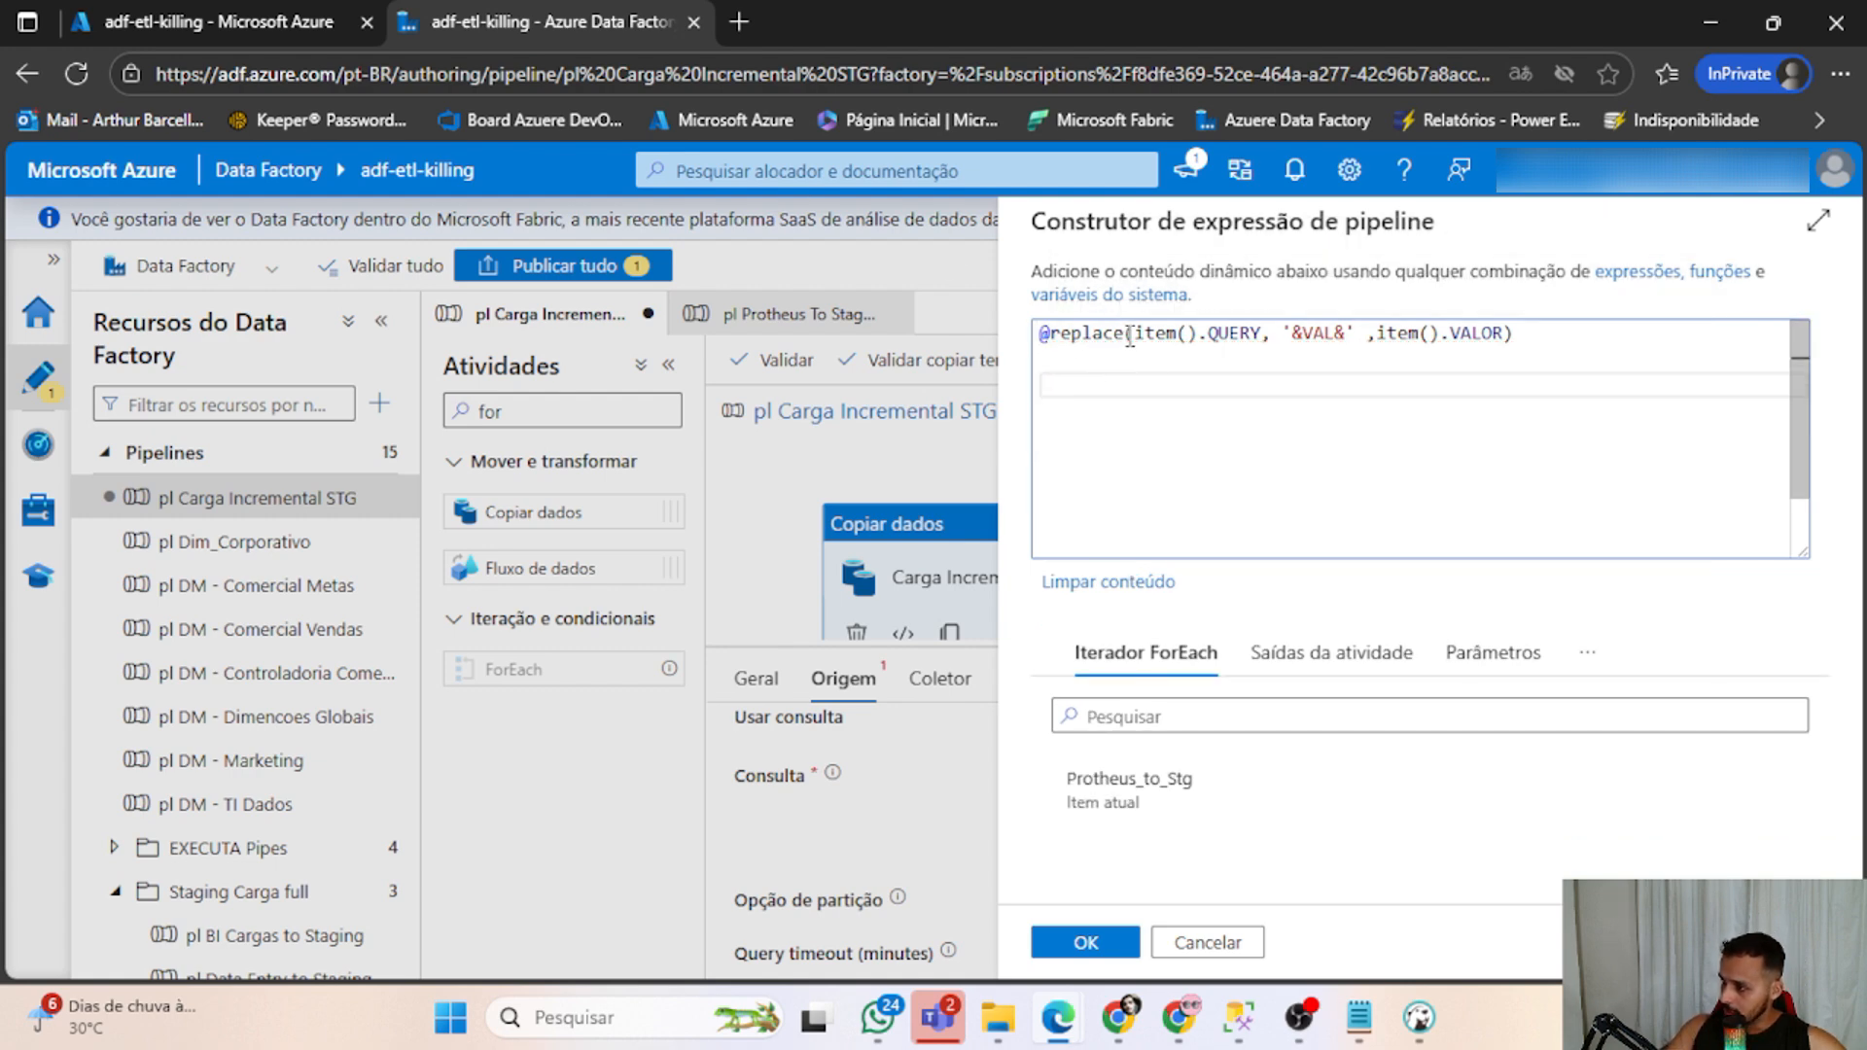
pyautogui.moveTo(1130, 335); pyautogui.dragTo(1505, 337)
pyautogui.click(1167, 382)
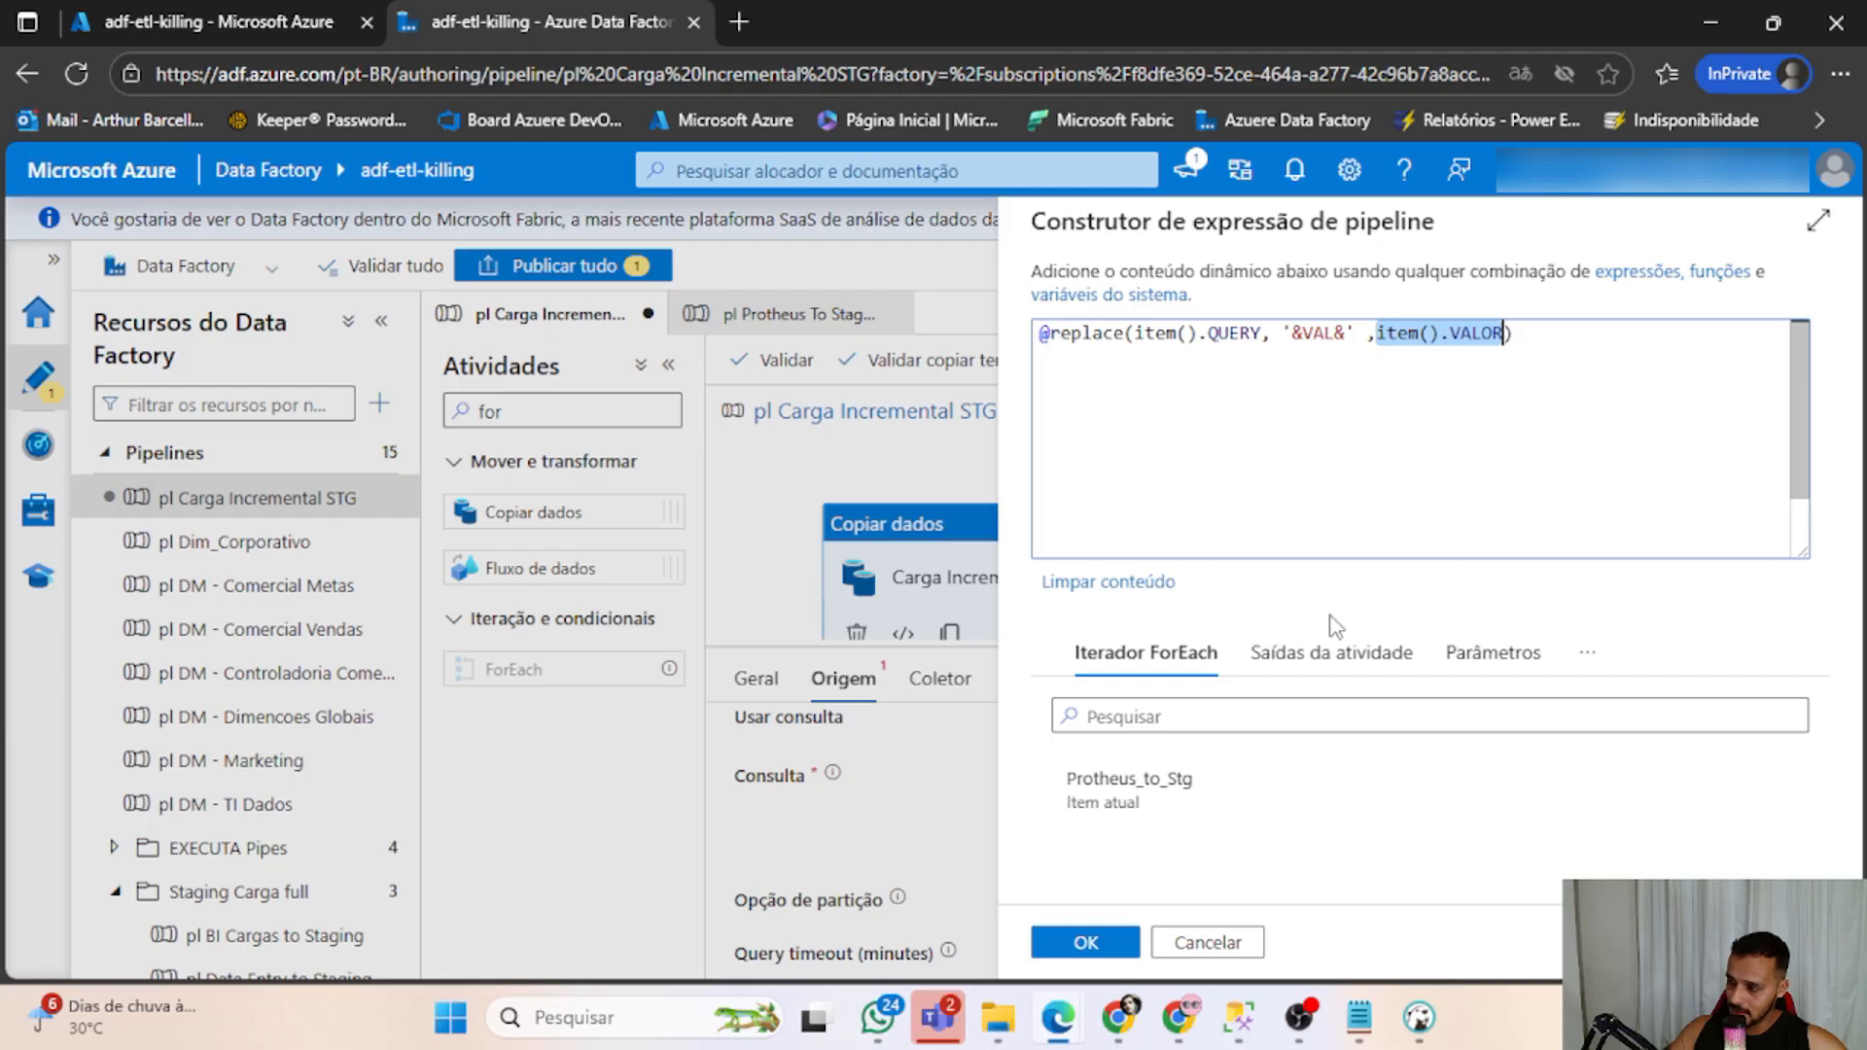
# Switch to DBeaver and paste the SA1010 row's QUERY text onto line 9 of Script-11.
pyautogui.moveTo(1245, 1029)
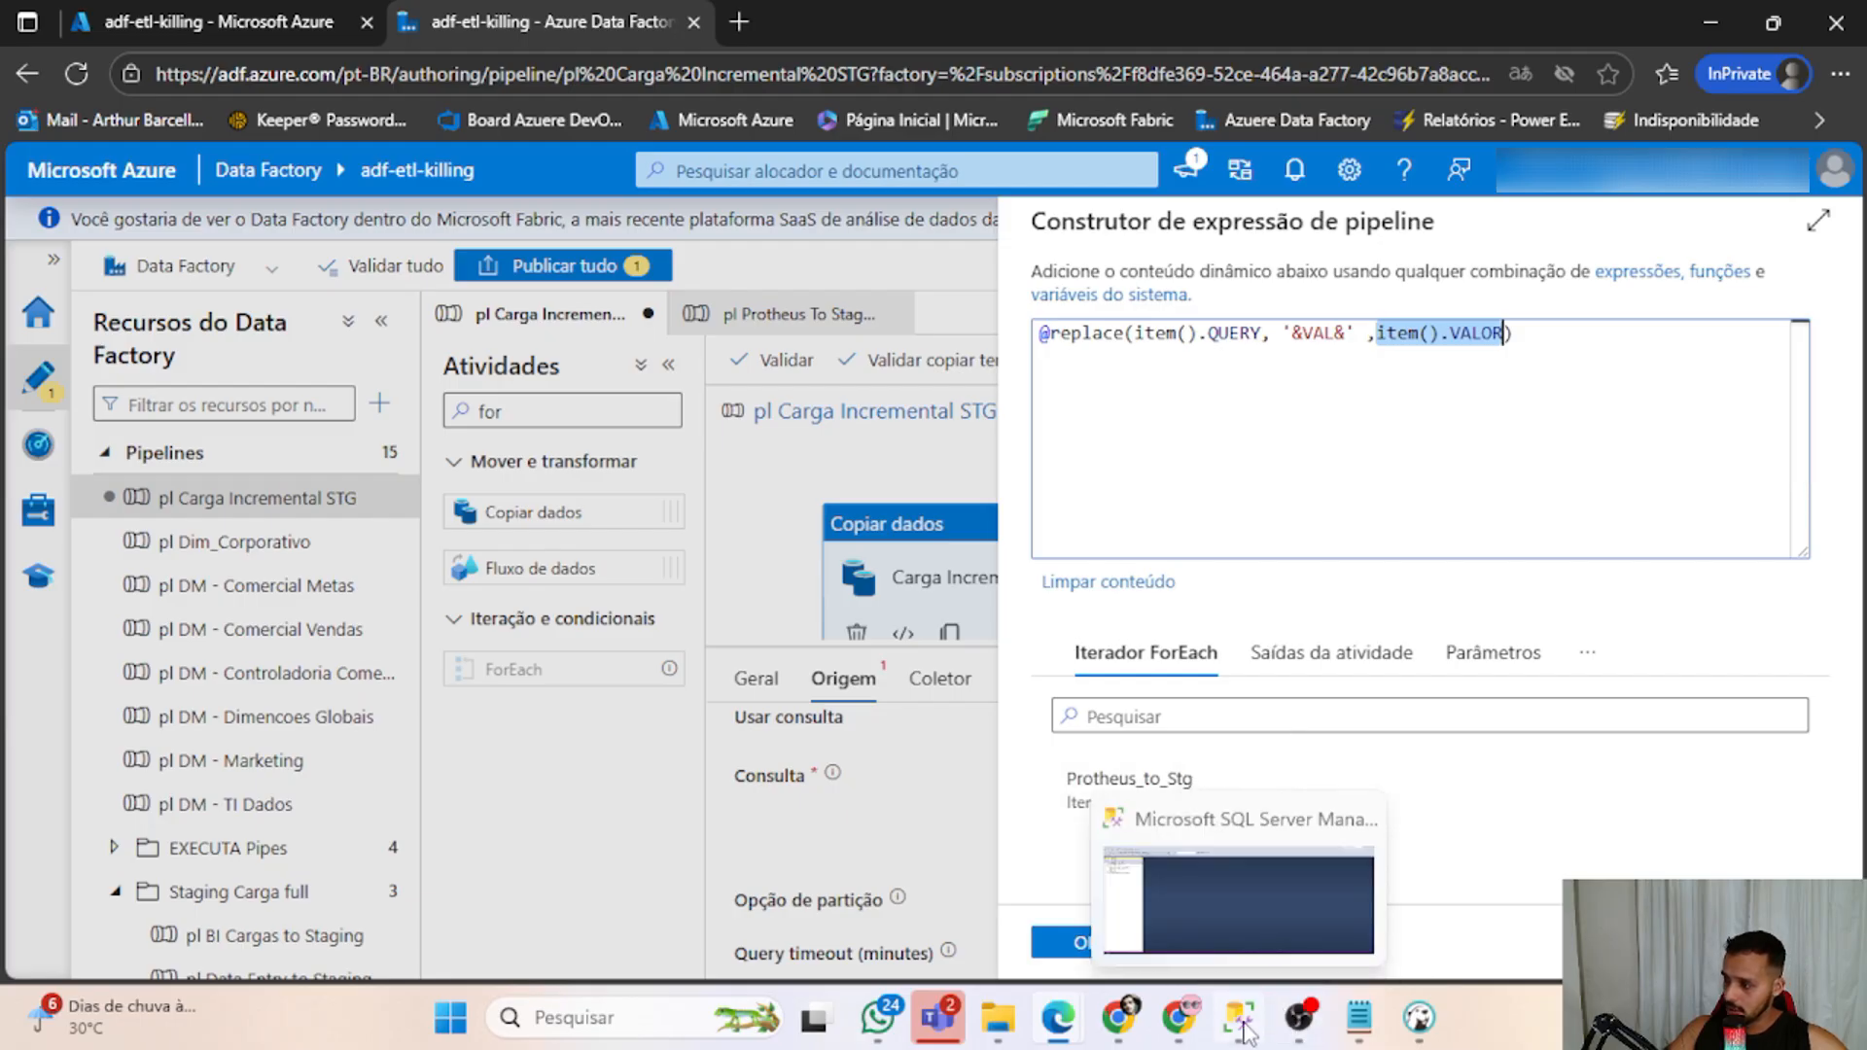
pyautogui.hotkey('alt', 'Tab')
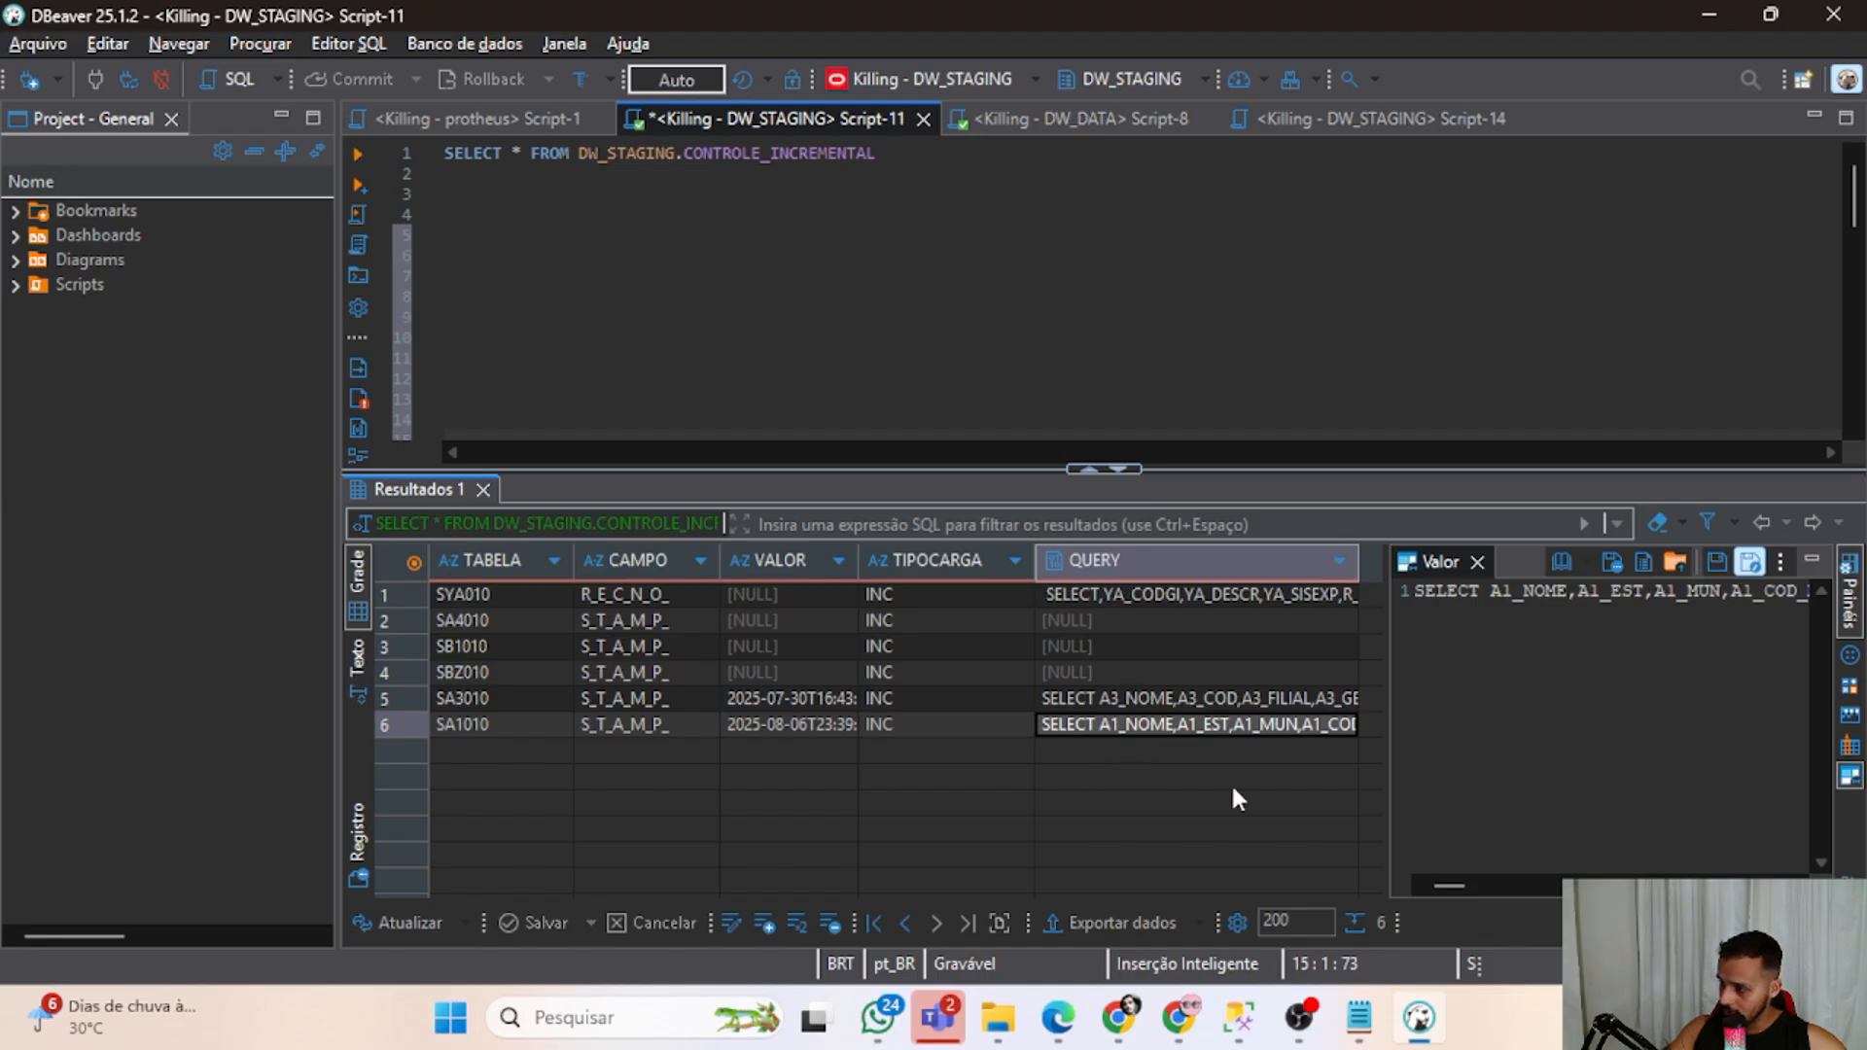
pyautogui.click(978, 728)
pyautogui.click(1099, 725)
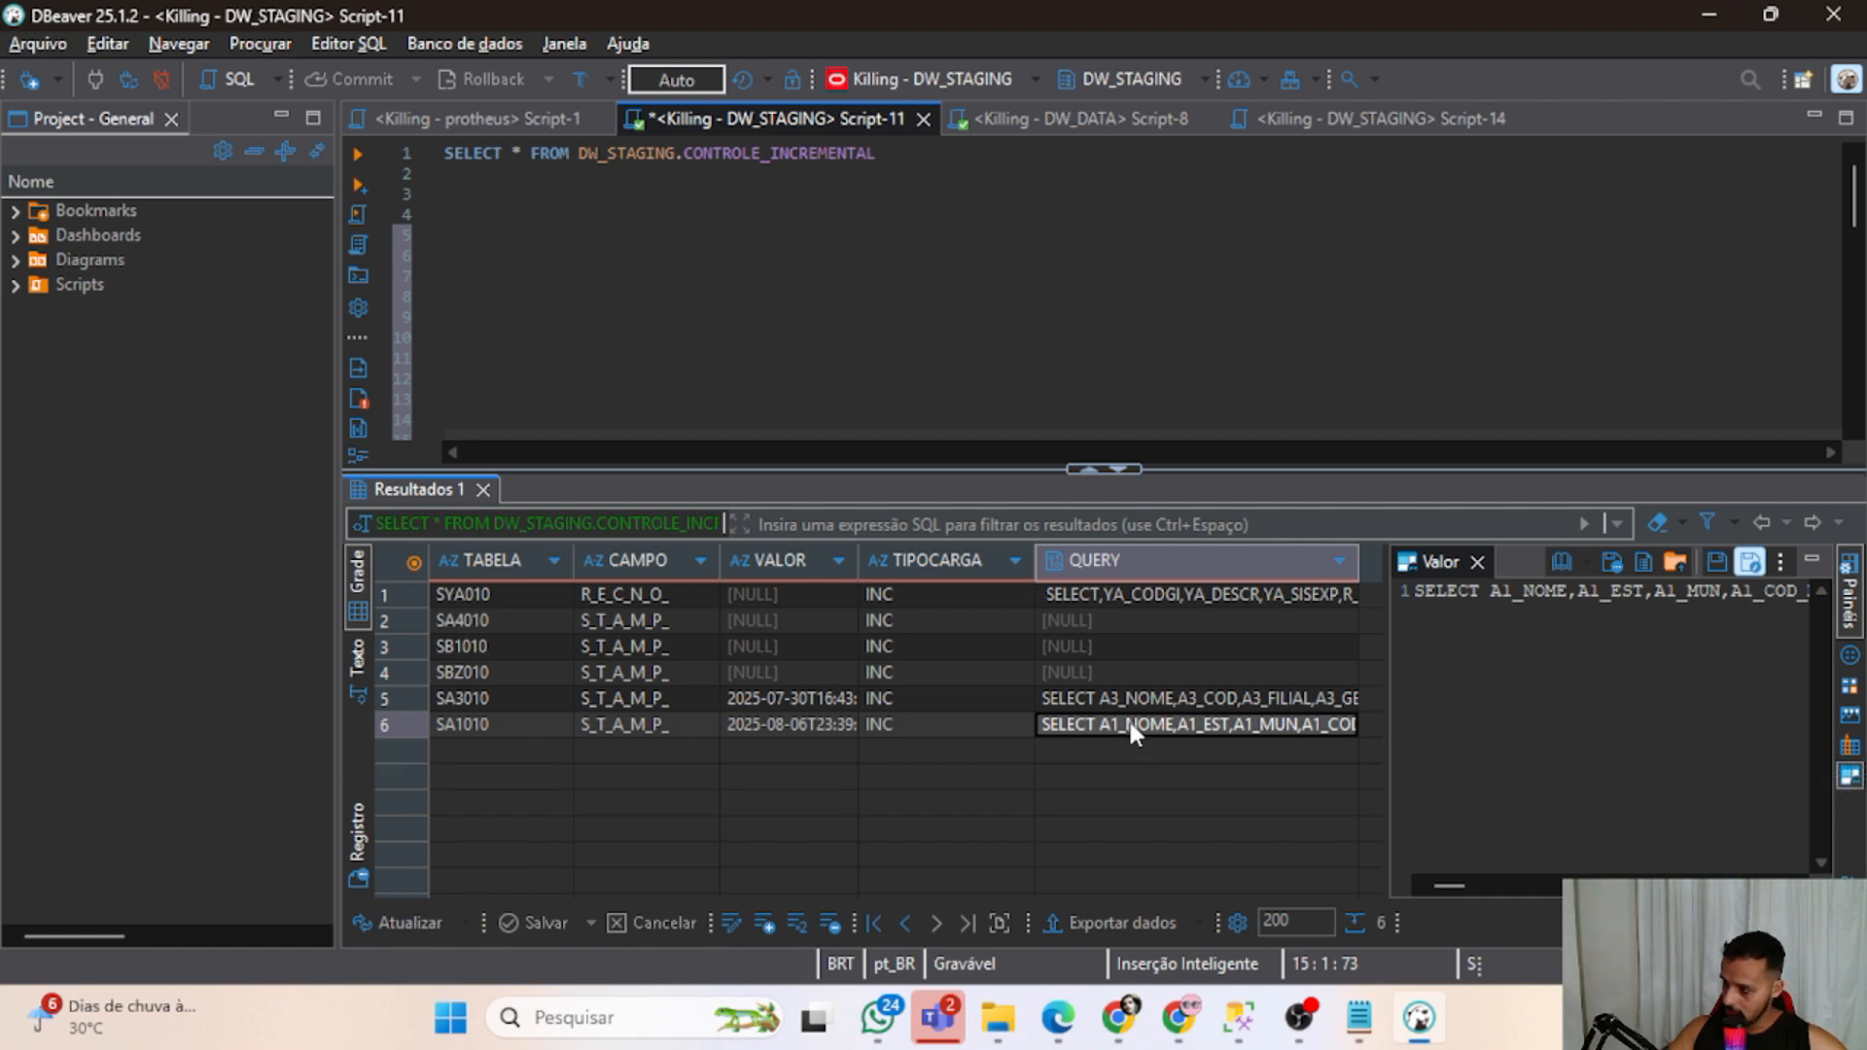
pyautogui.click(626, 308)
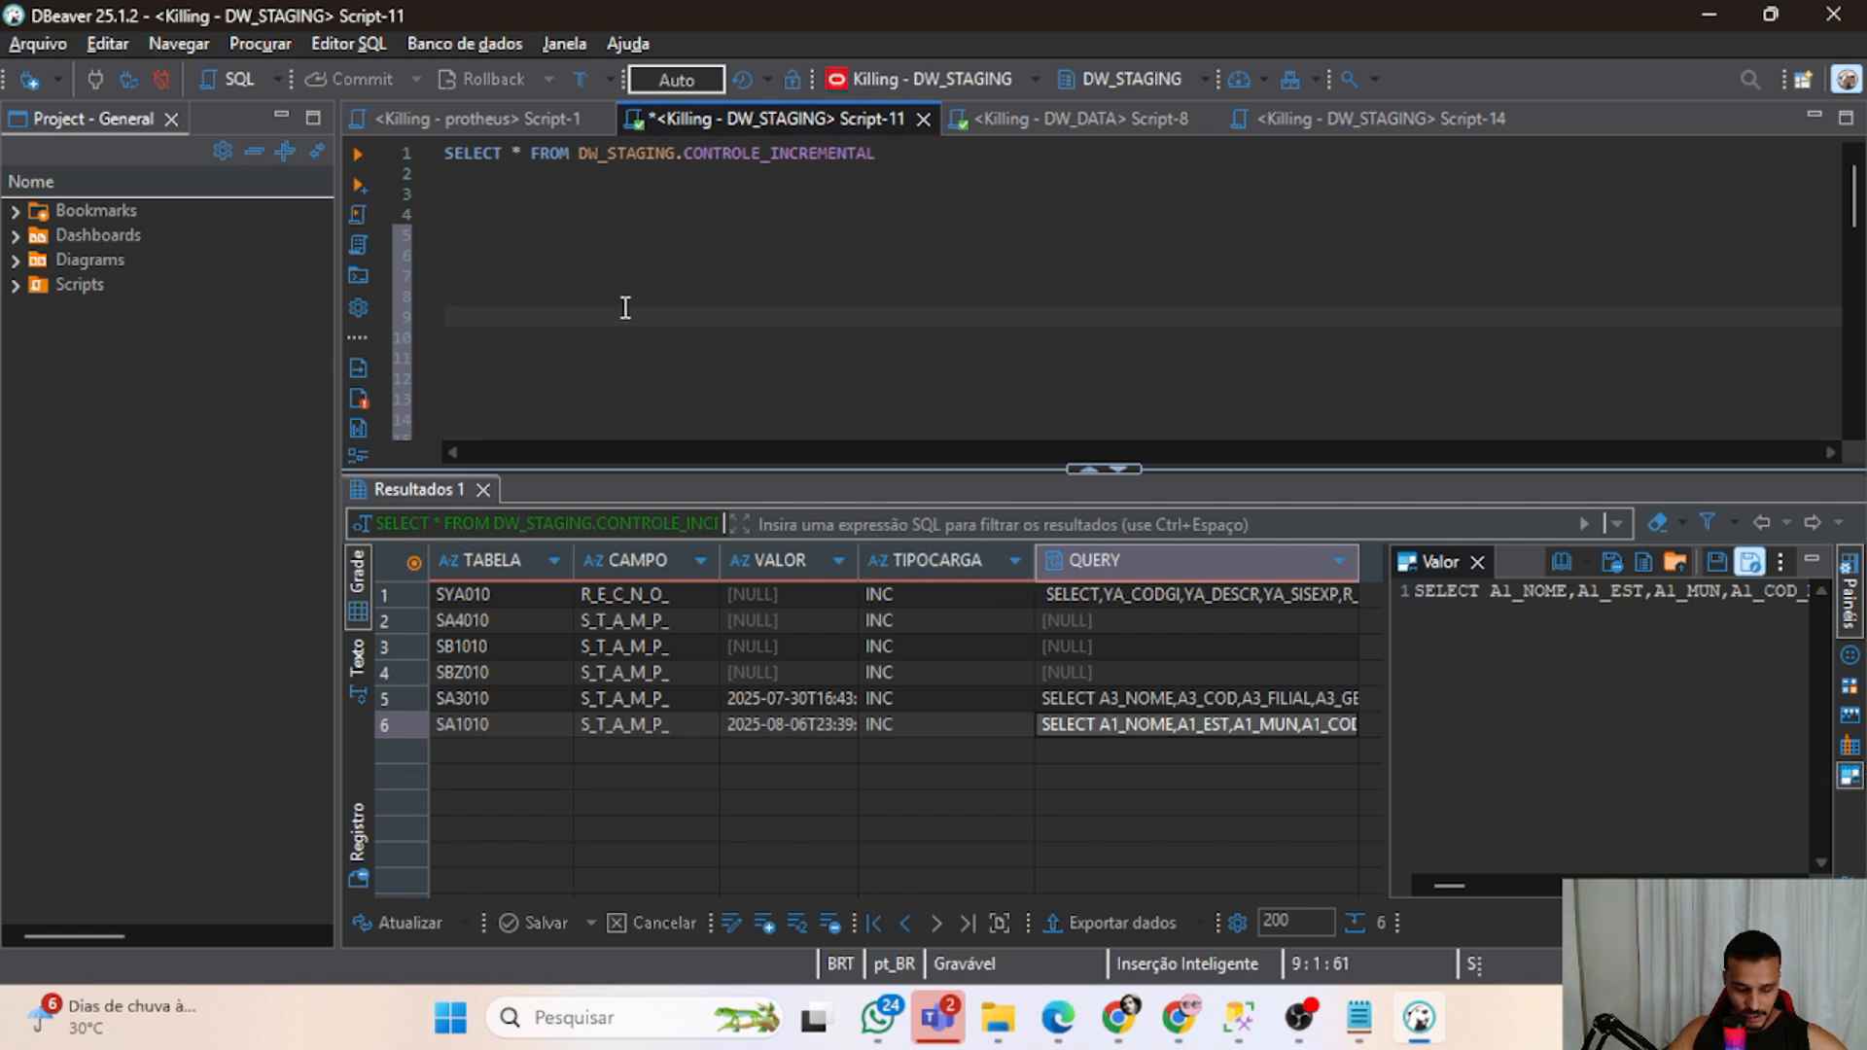
pyautogui.hotkey('ctrl', 'v')
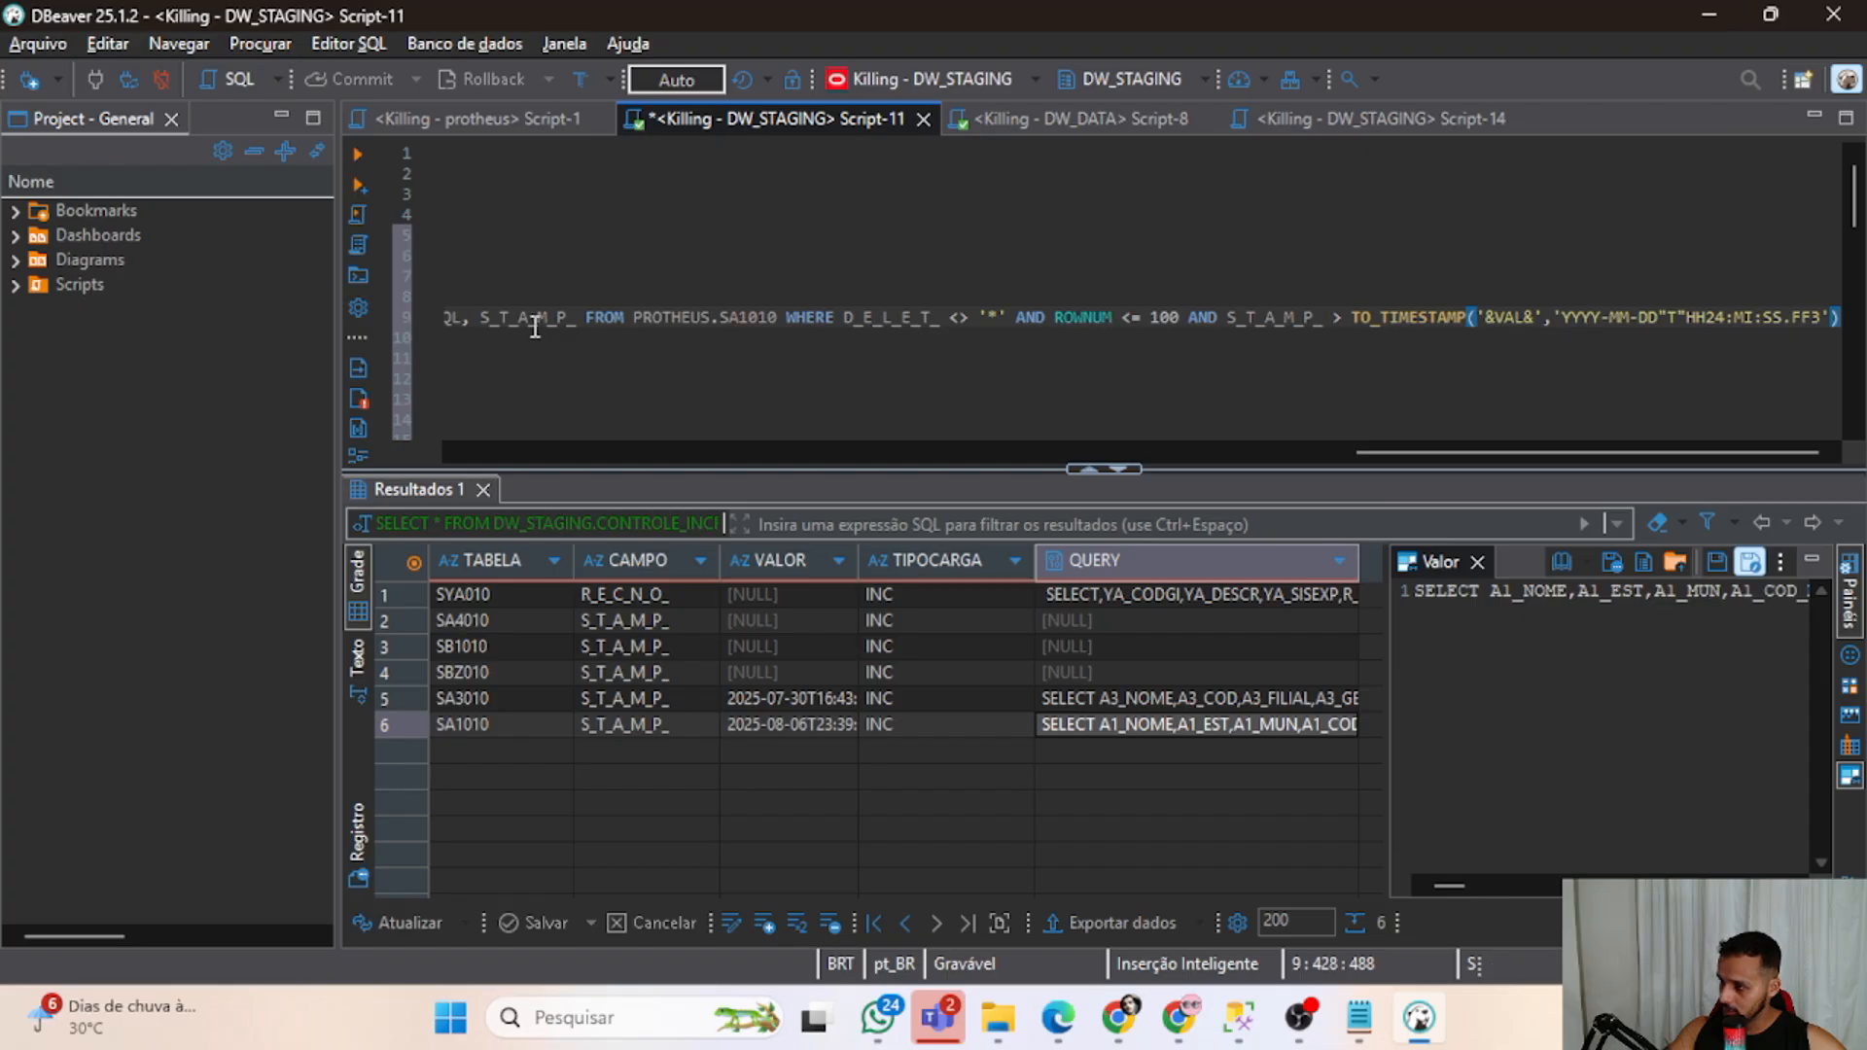
# Break the pasted SA1010 query into four lines, splitting after A1_UNINEGO, after A1_CANAL and before FROM.
pyautogui.hotkey('ctrl', 'shift', 'f')
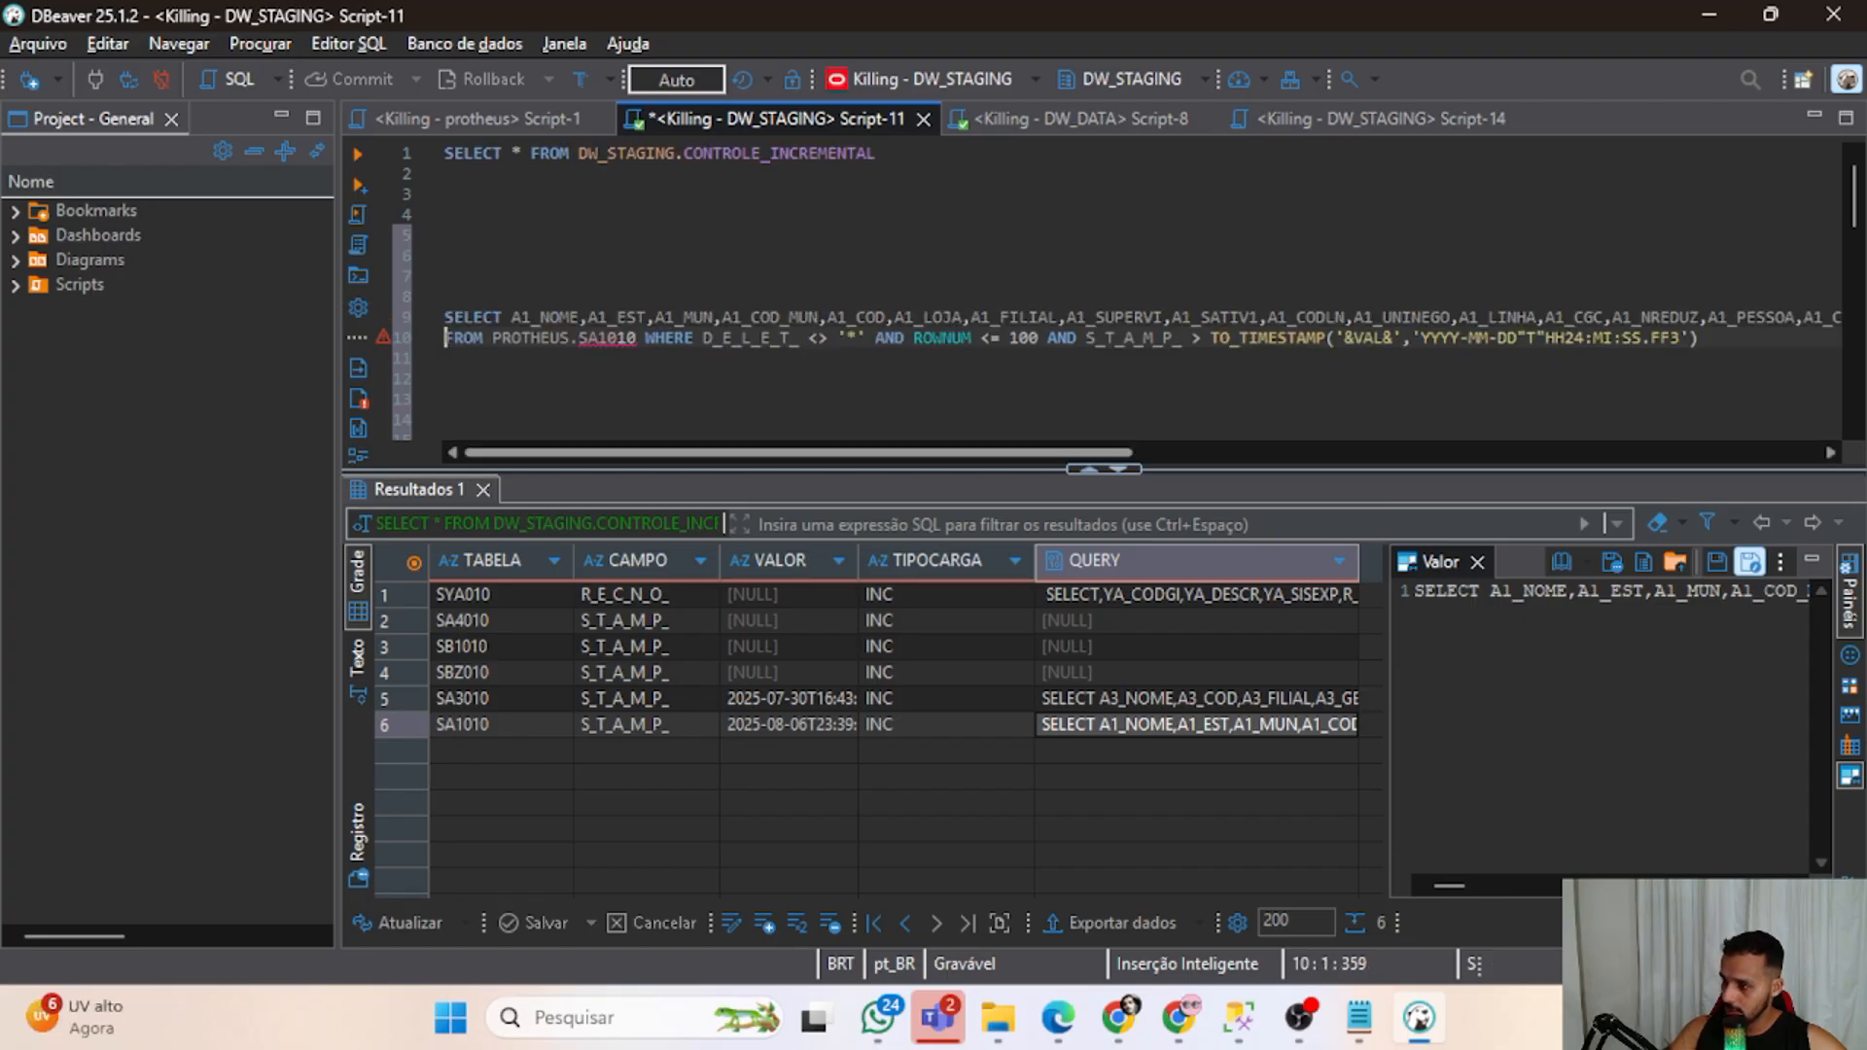
pyautogui.press('End')
pyautogui.hotkey('ctrl', 'Left')
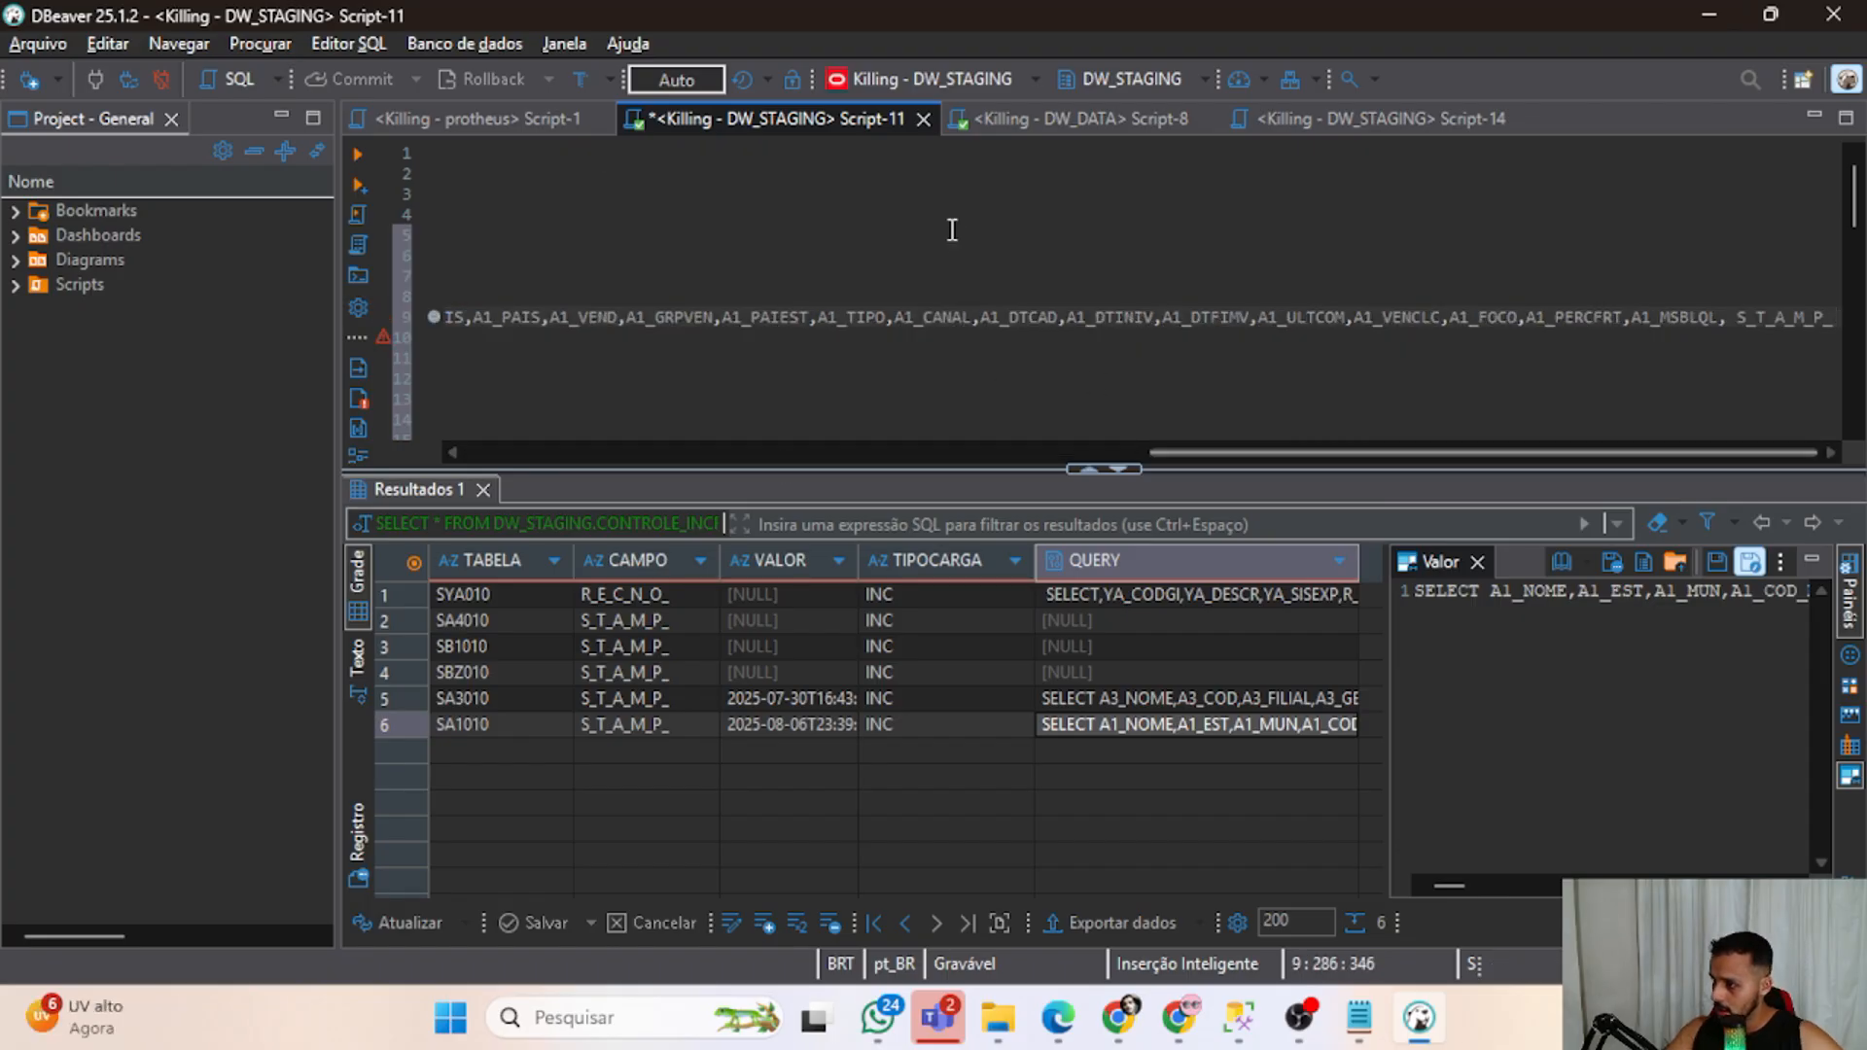
pyautogui.click(980, 321)
pyautogui.press('Return')
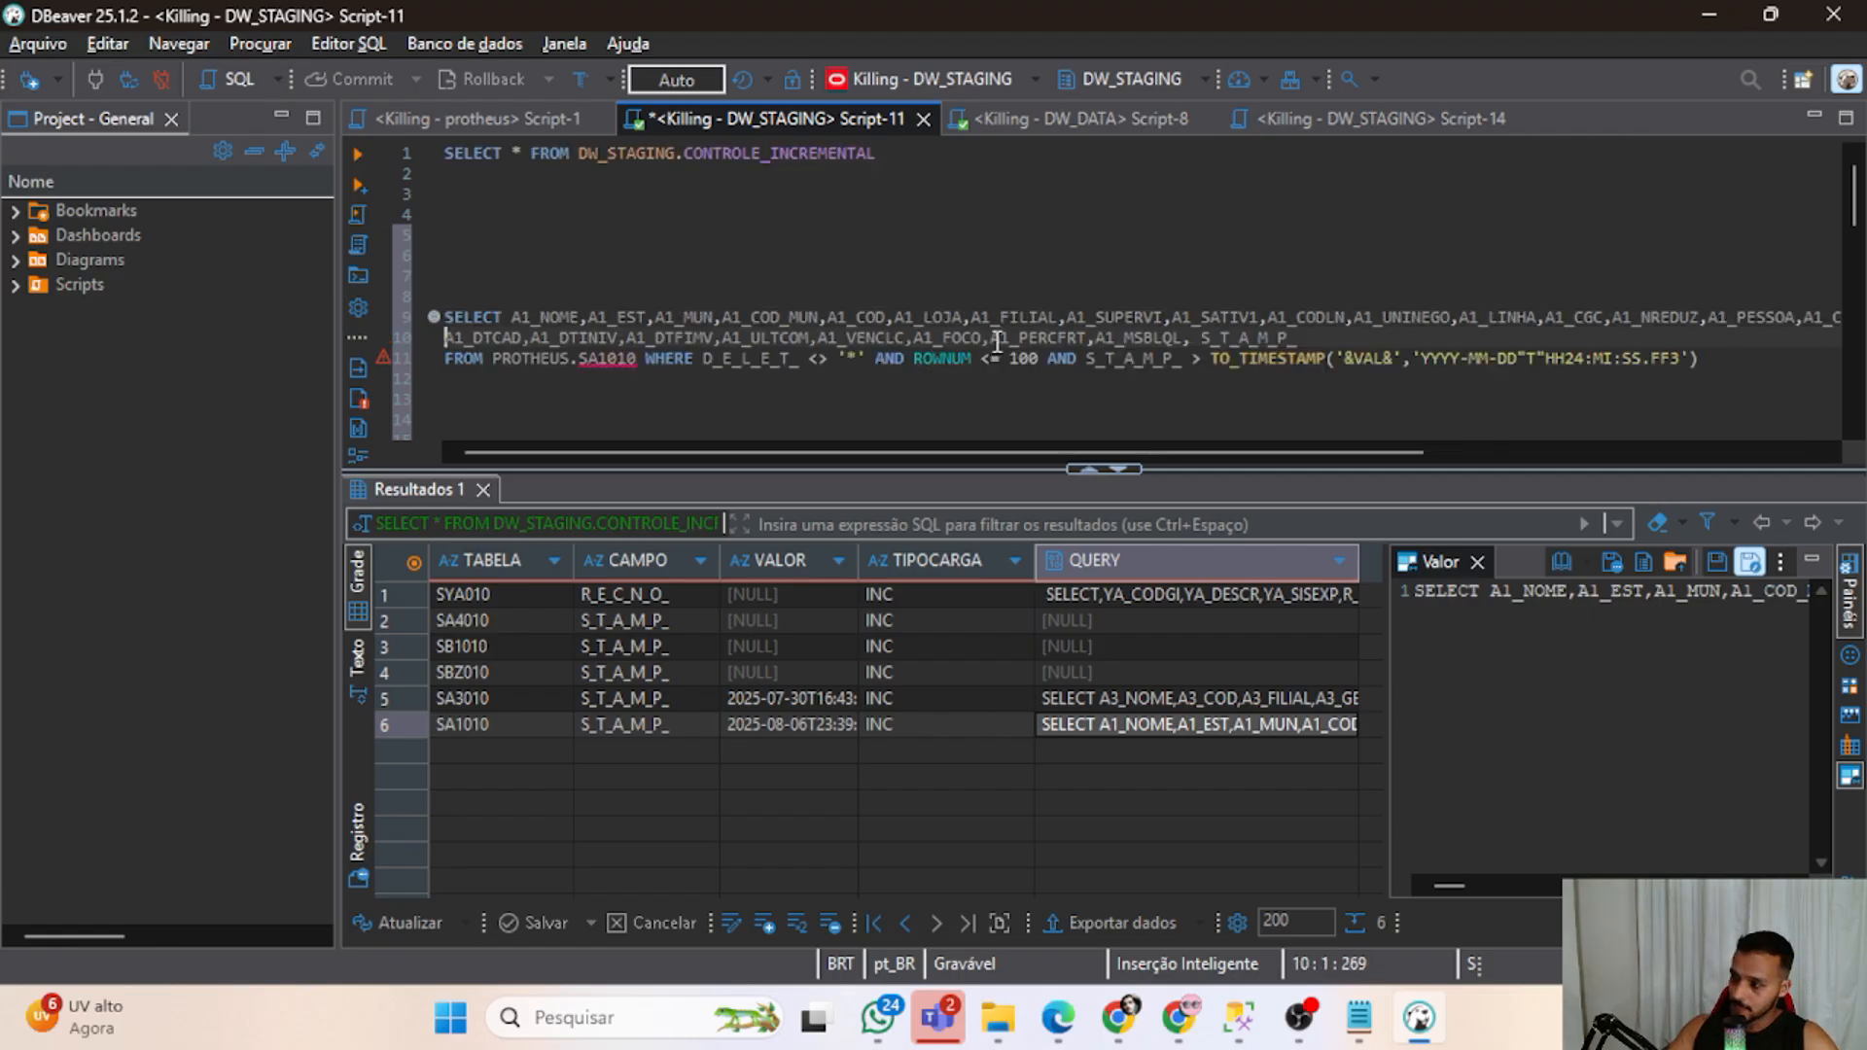
pyautogui.click(1468, 317)
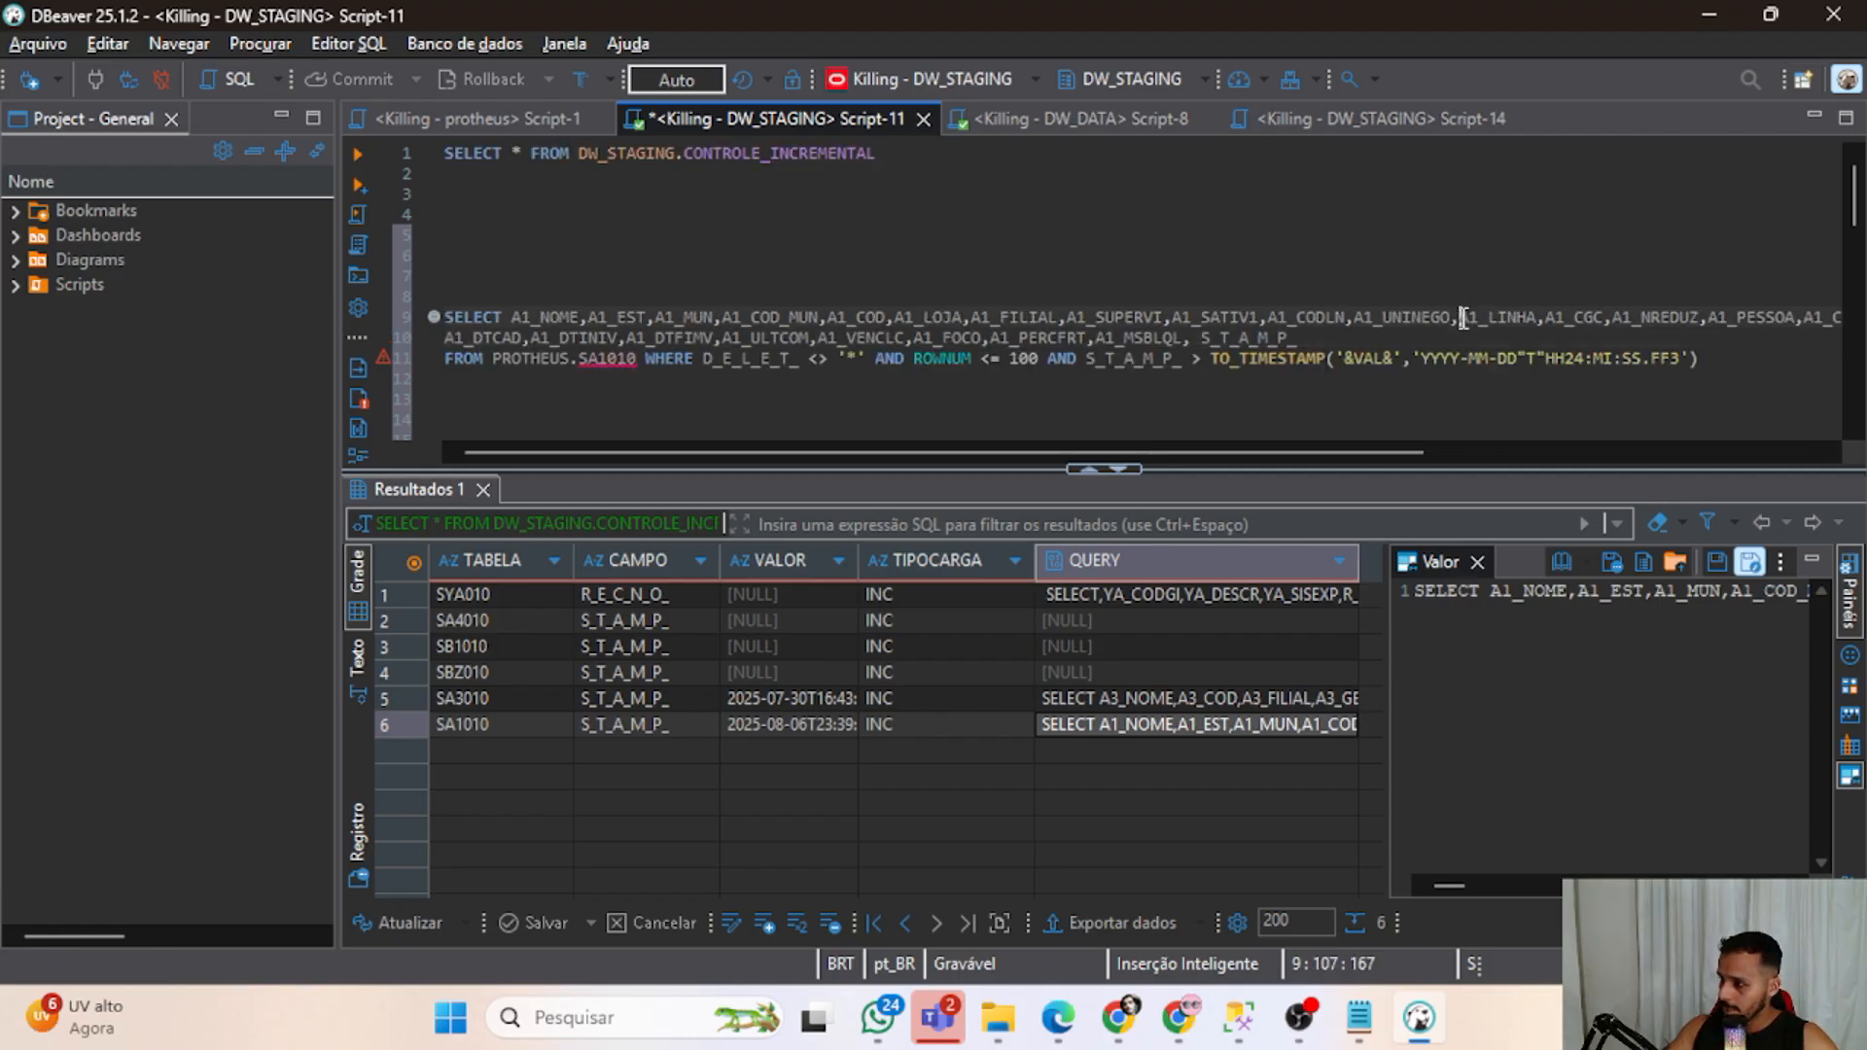
pyautogui.press('Return')
pyautogui.scroll(-1, 1313, 389)
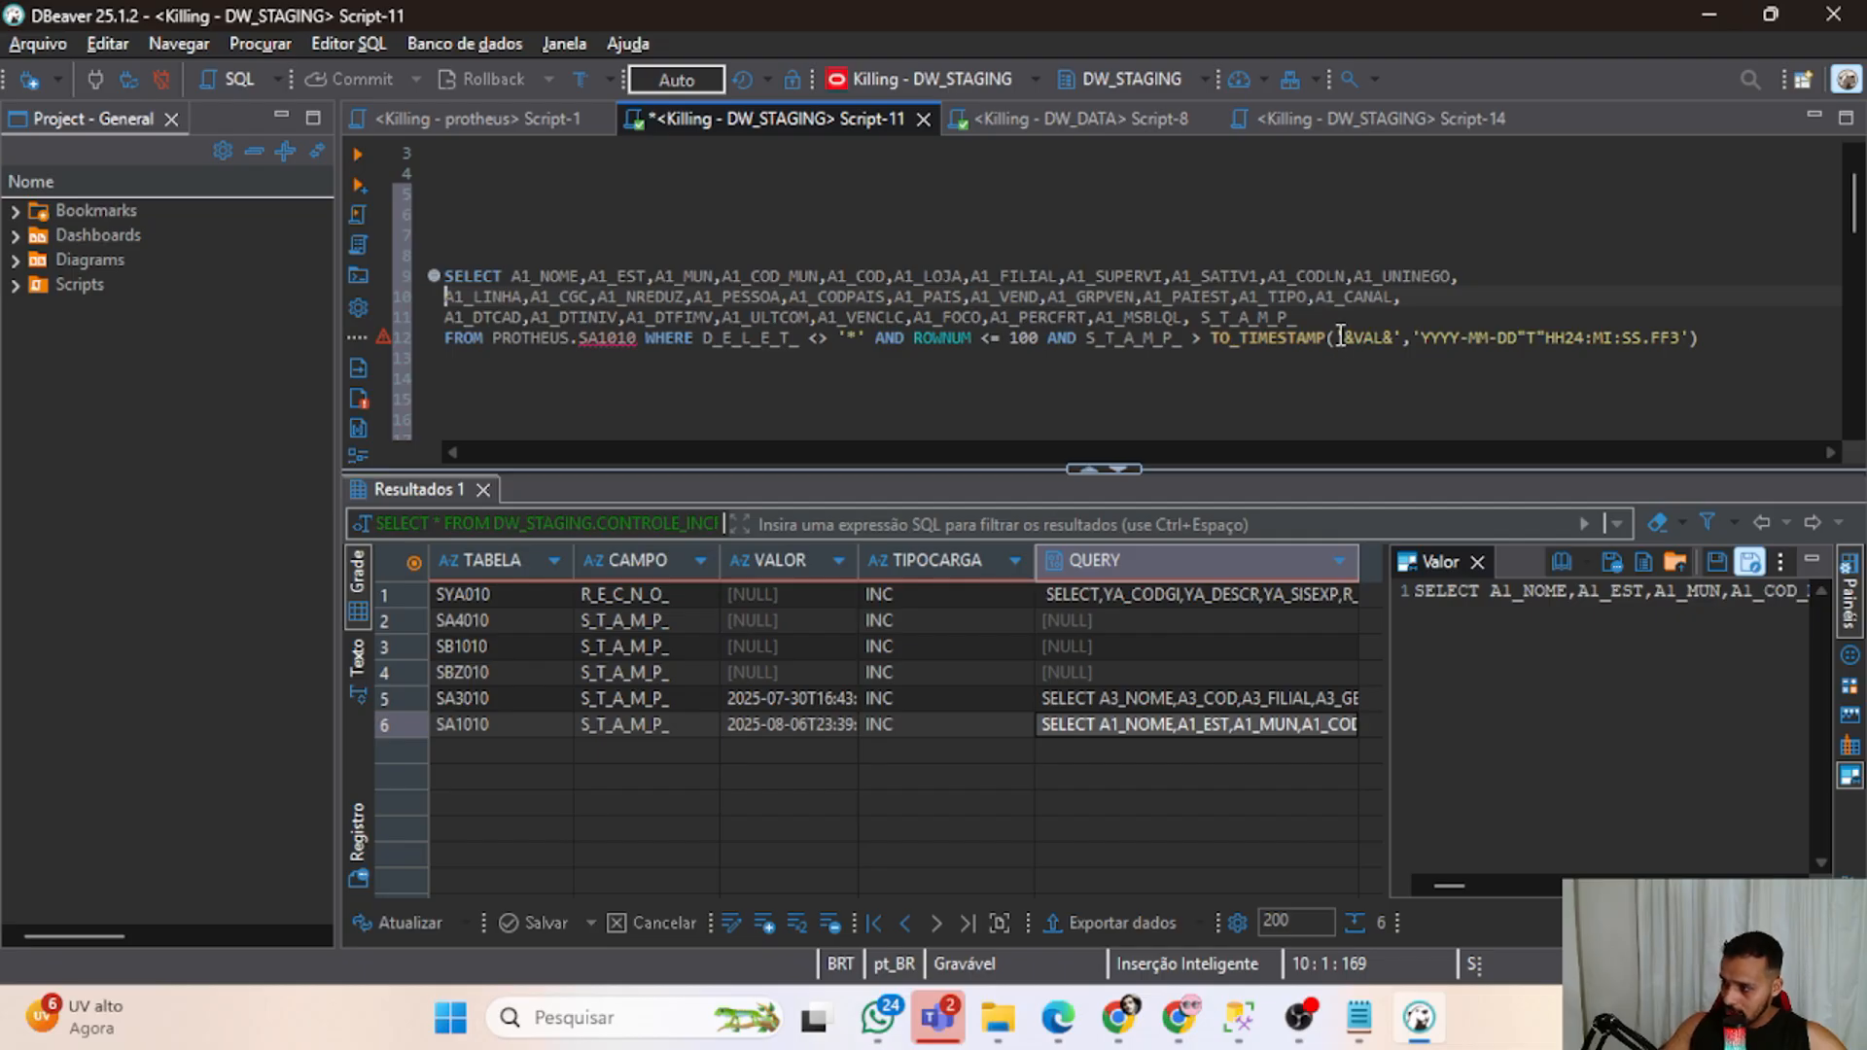
# Examine the &VAL& placeholder inside TO_TIMESTAMP in the SA1010 query against the VALOR column of the control table.
pyautogui.moveTo(1341, 337); pyautogui.dragTo(1396, 337)
pyautogui.click(1396, 337)
pyautogui.press('Down')
pyautogui.press('Down')
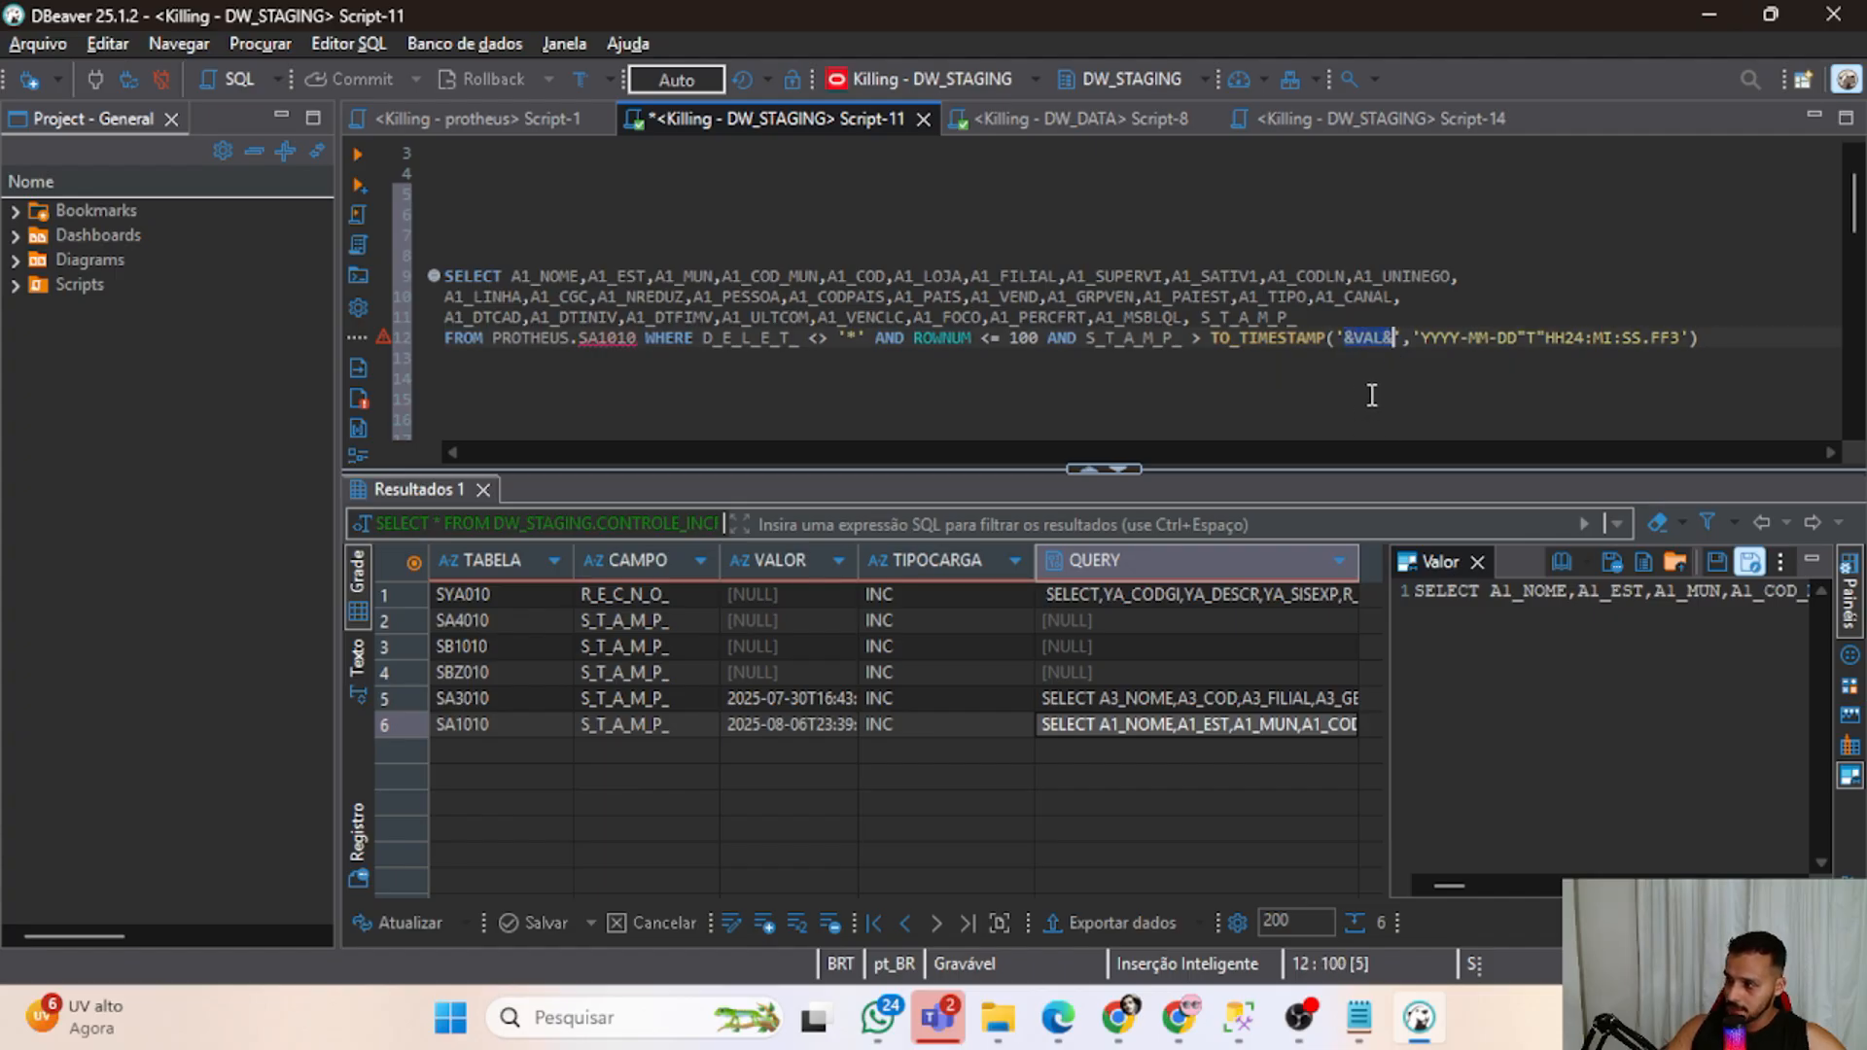
pyautogui.click(1377, 360)
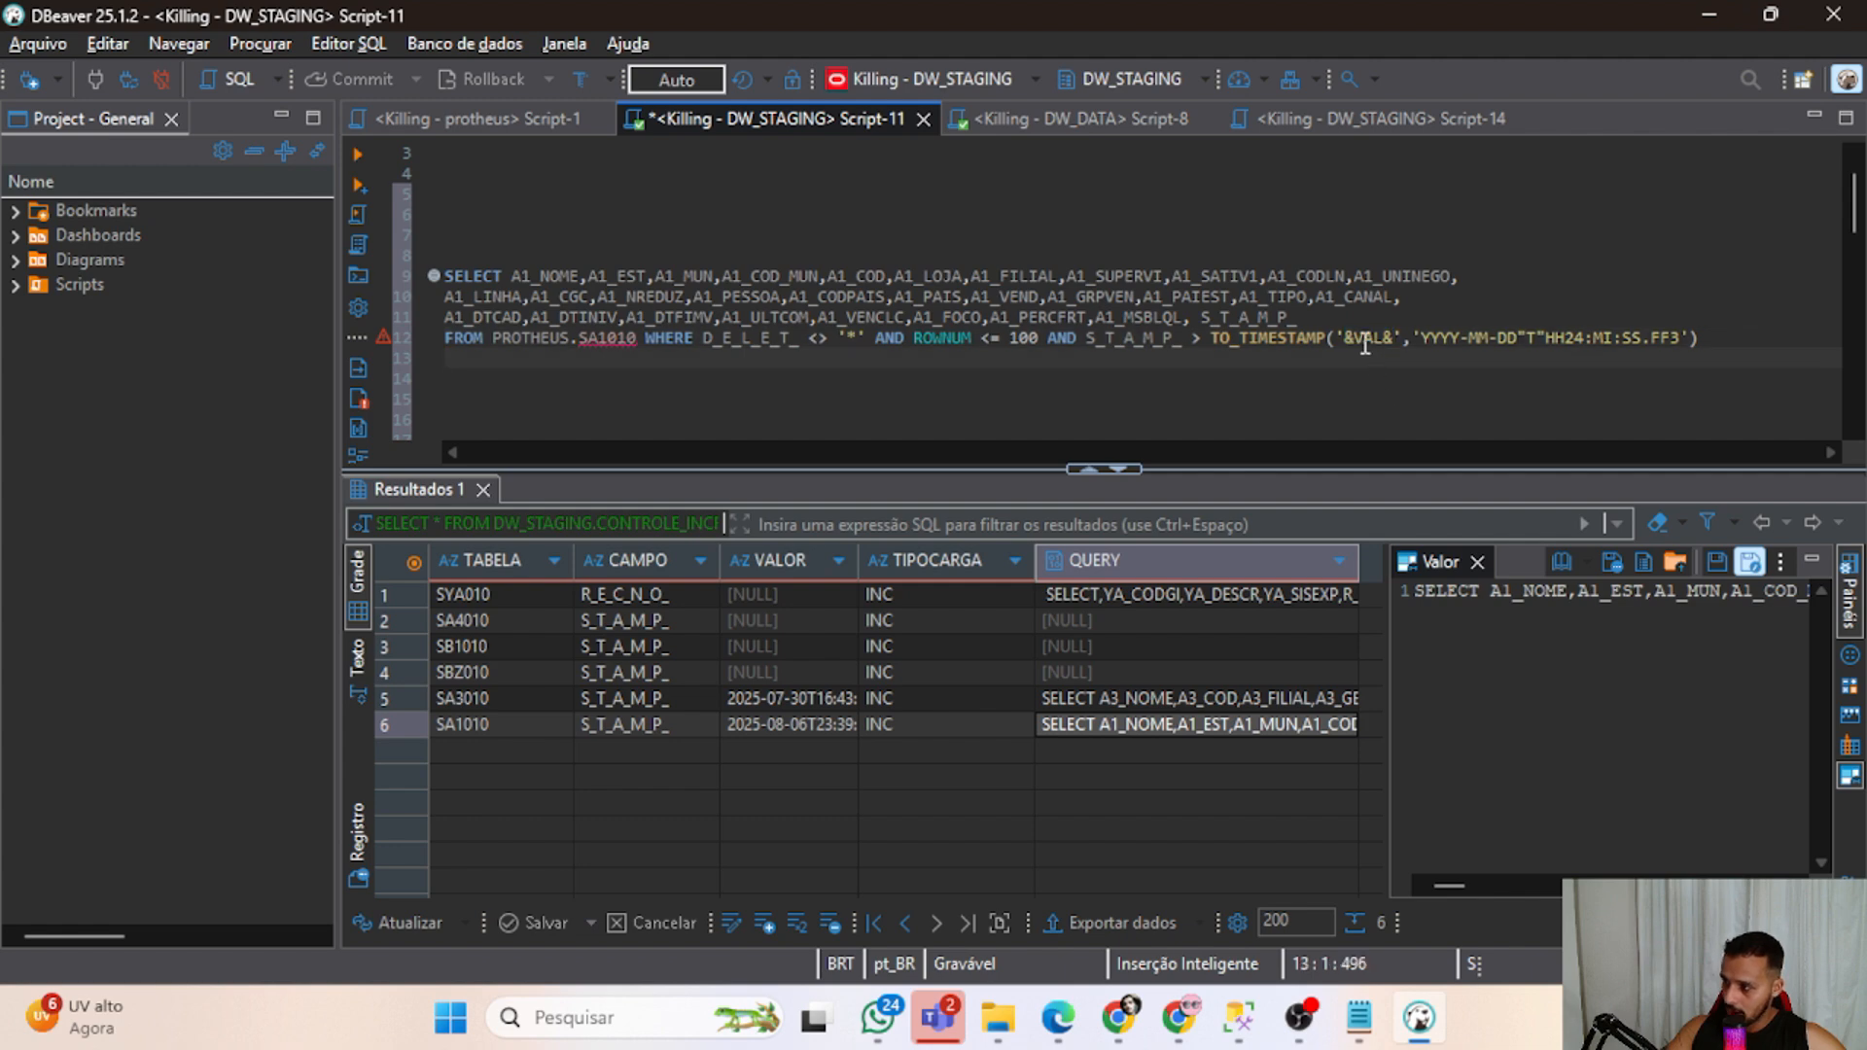
pyautogui.moveTo(1393, 338); pyautogui.dragTo(1345, 338)
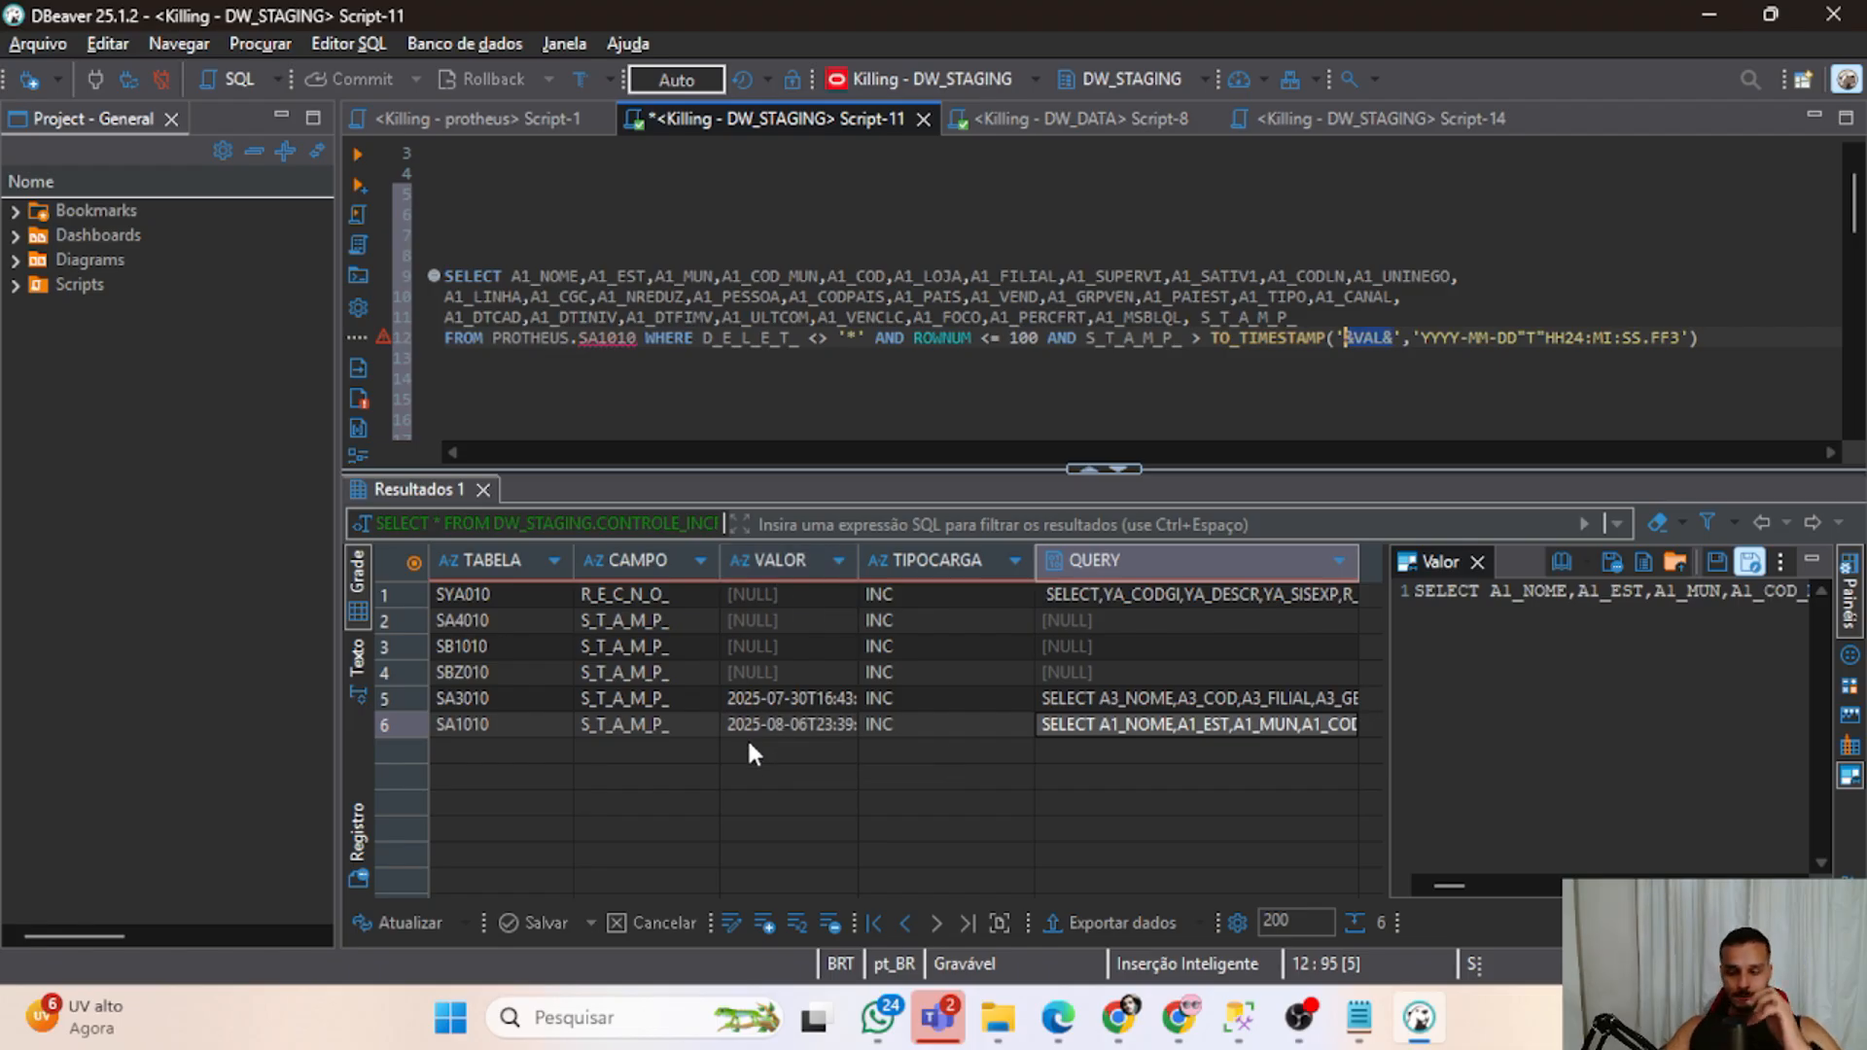
pyautogui.click(1498, 399)
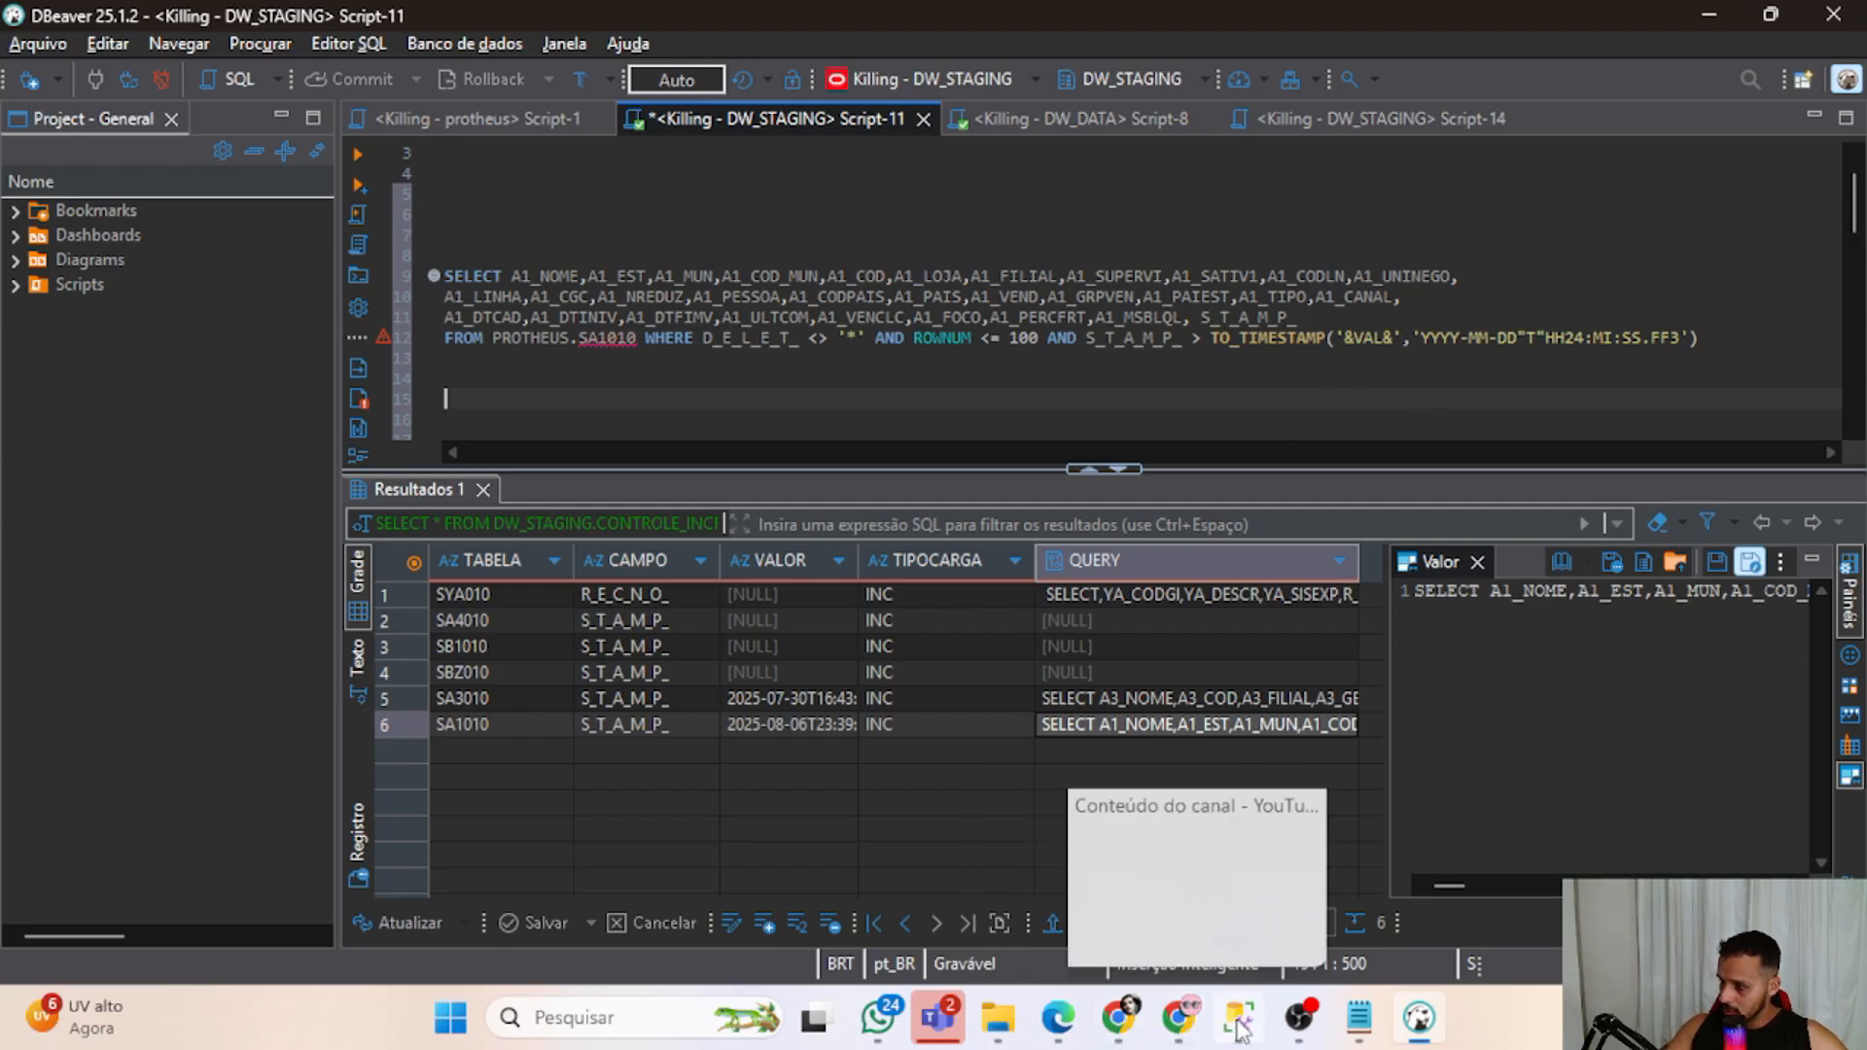
# Switch back to Azure Data Factory, review the '&VAL&' and item().VALOR arguments, and accept the replace expression.
pyautogui.moveTo(1123, 1029)
pyautogui.hotkey('alt', 'Tab')
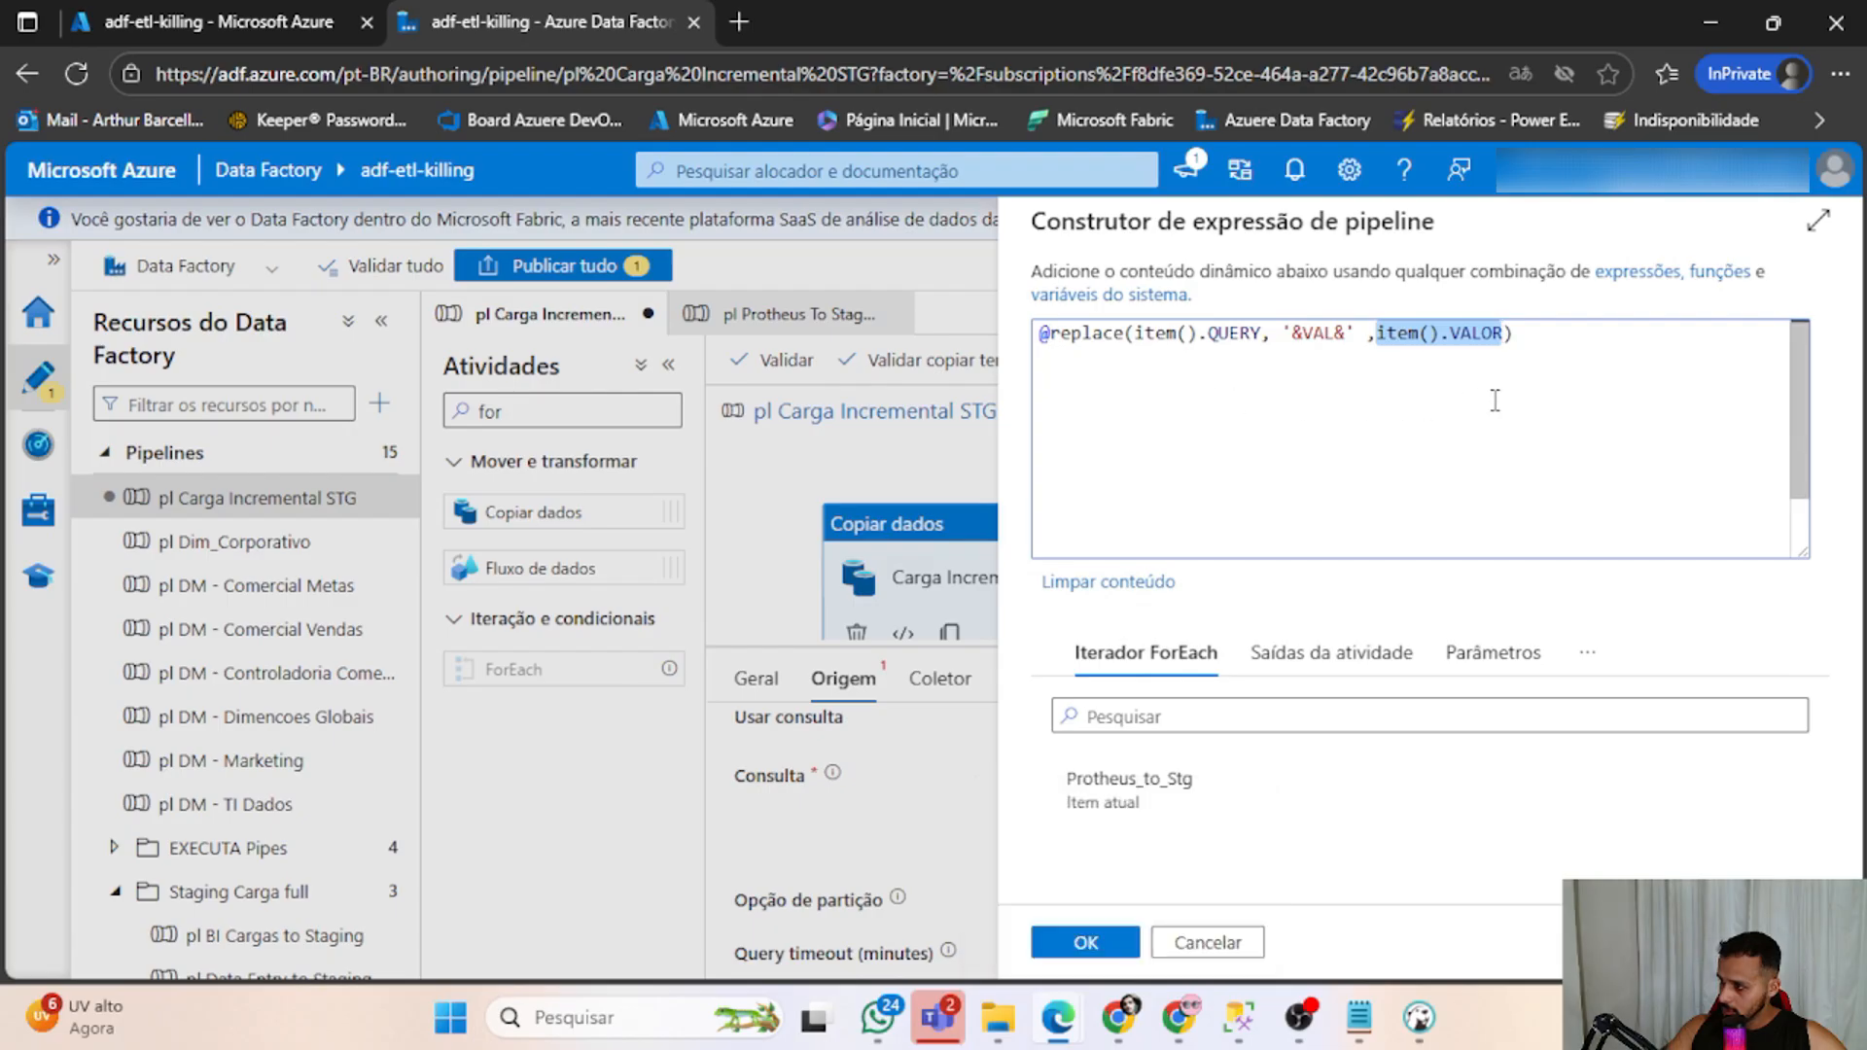
pyautogui.moveTo(1291, 334); pyautogui.dragTo(1506, 333)
pyautogui.click(1376, 469)
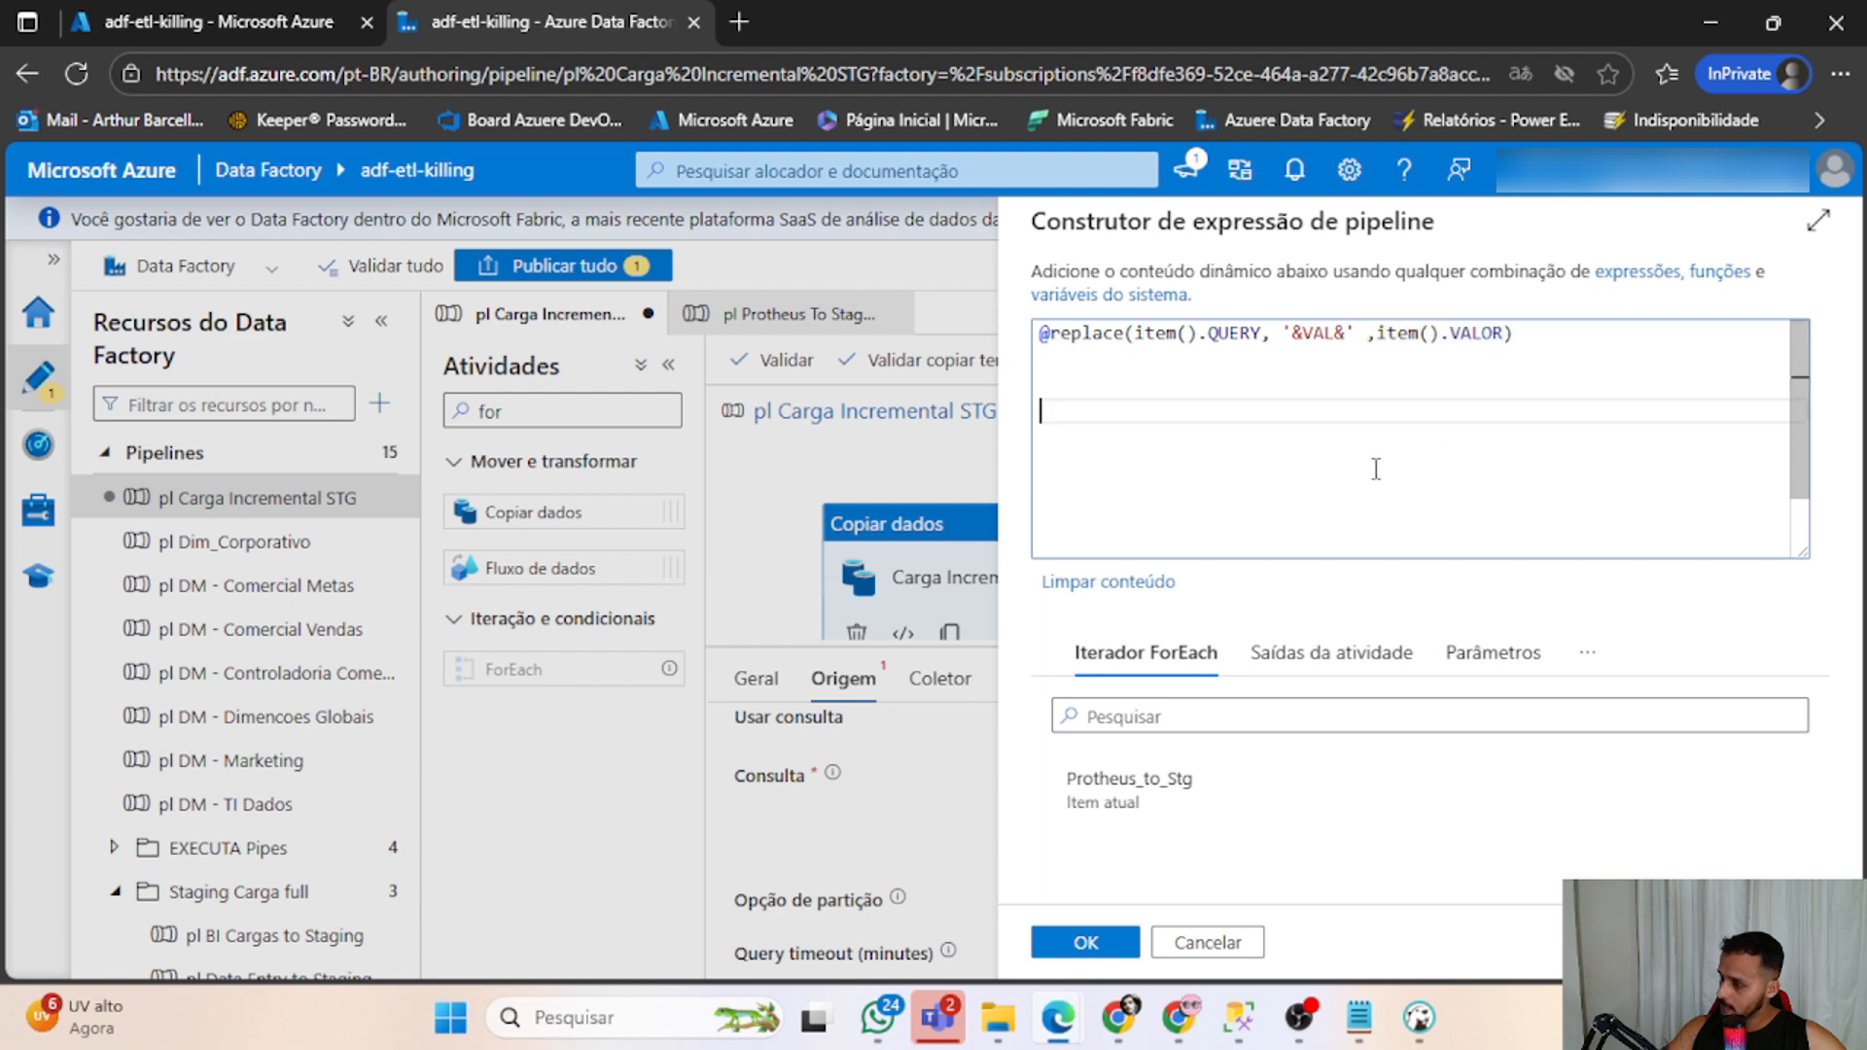
pyautogui.click(1088, 943)
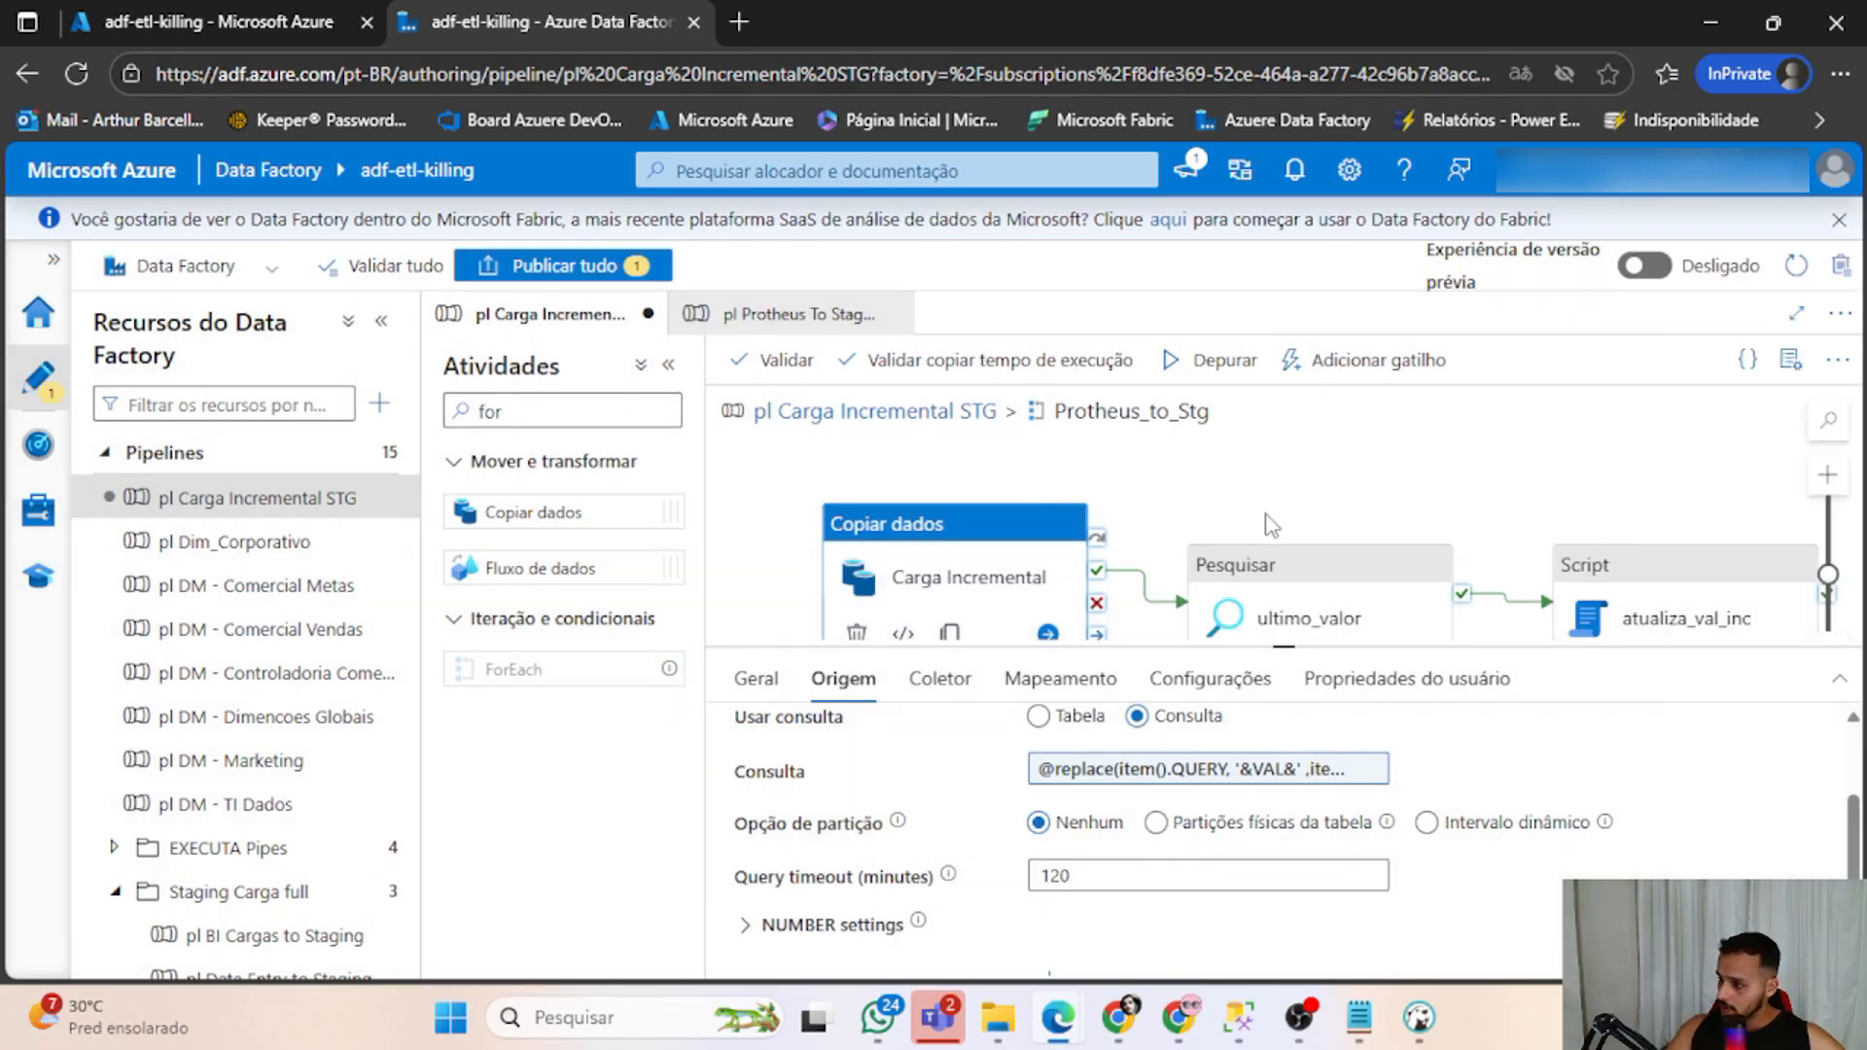
# Reopen the Consulta expression of the Carga Incremental copy activity and review the whole replace function.
pyautogui.scroll(-1, 1318, 788)
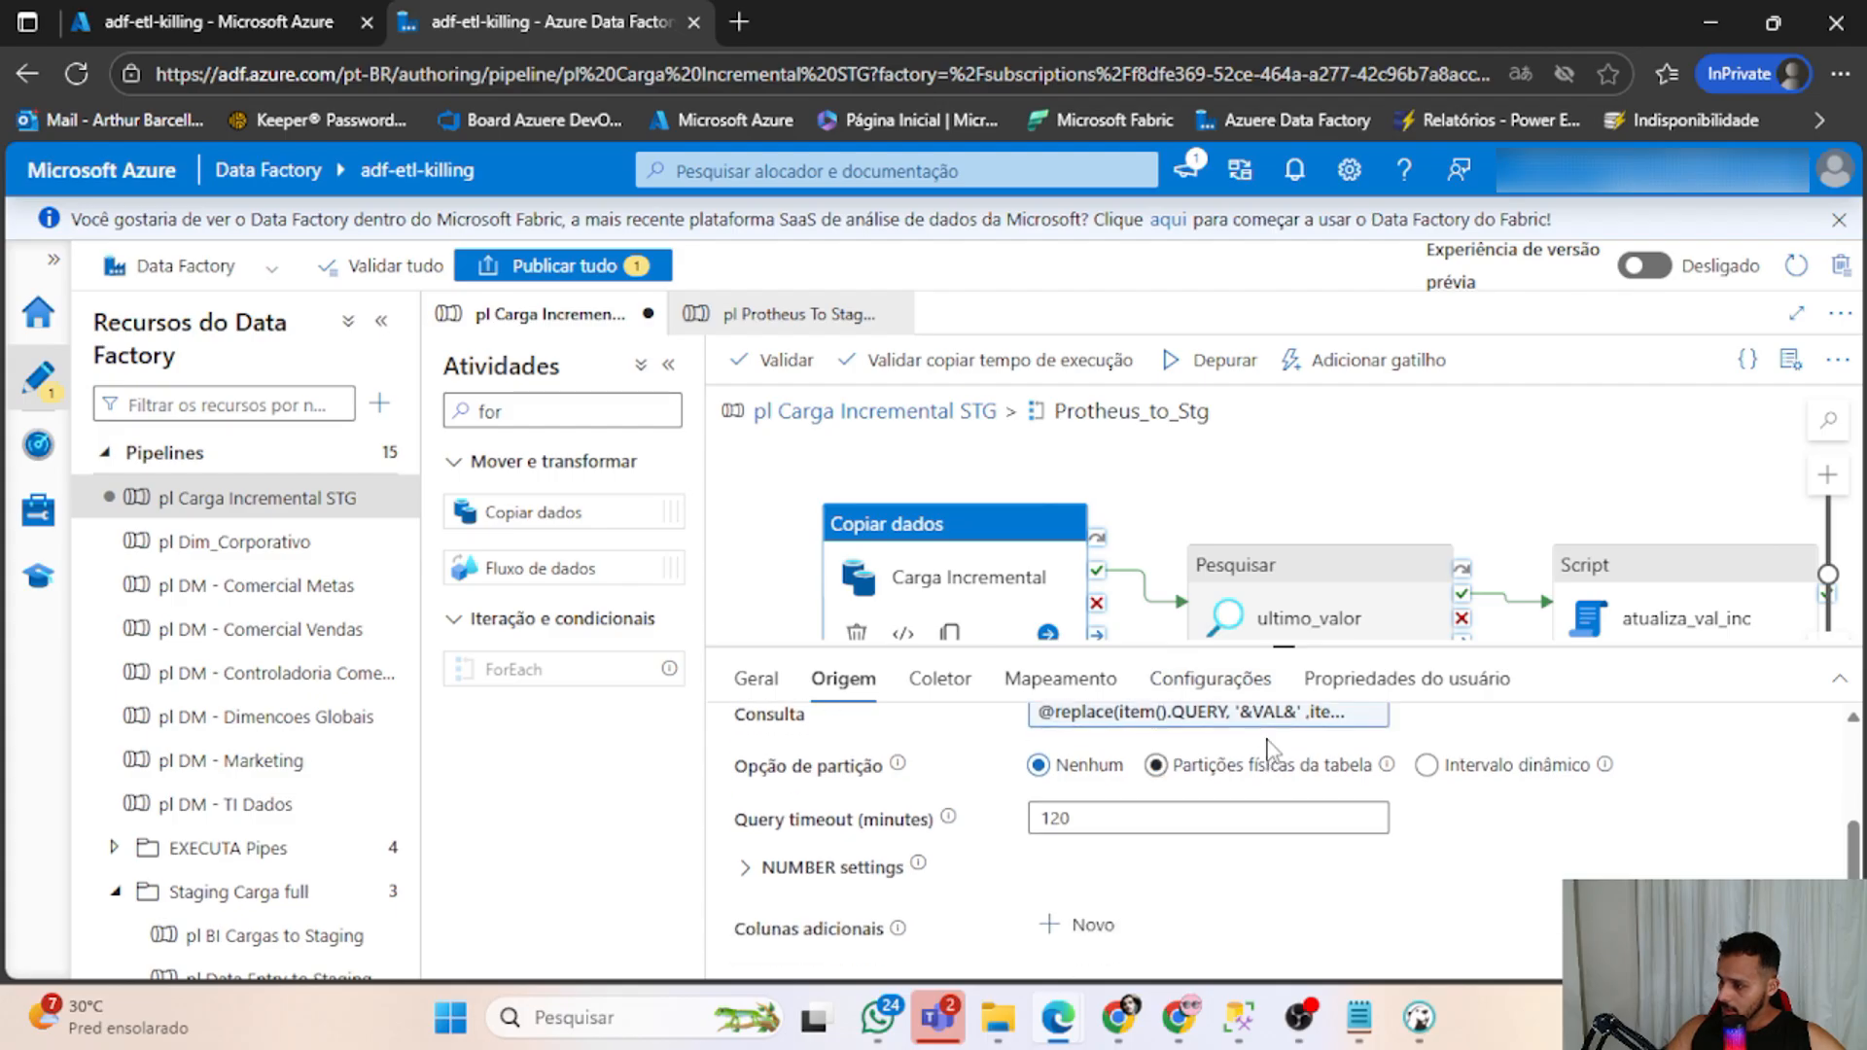
pyautogui.scroll(2, 1303, 846)
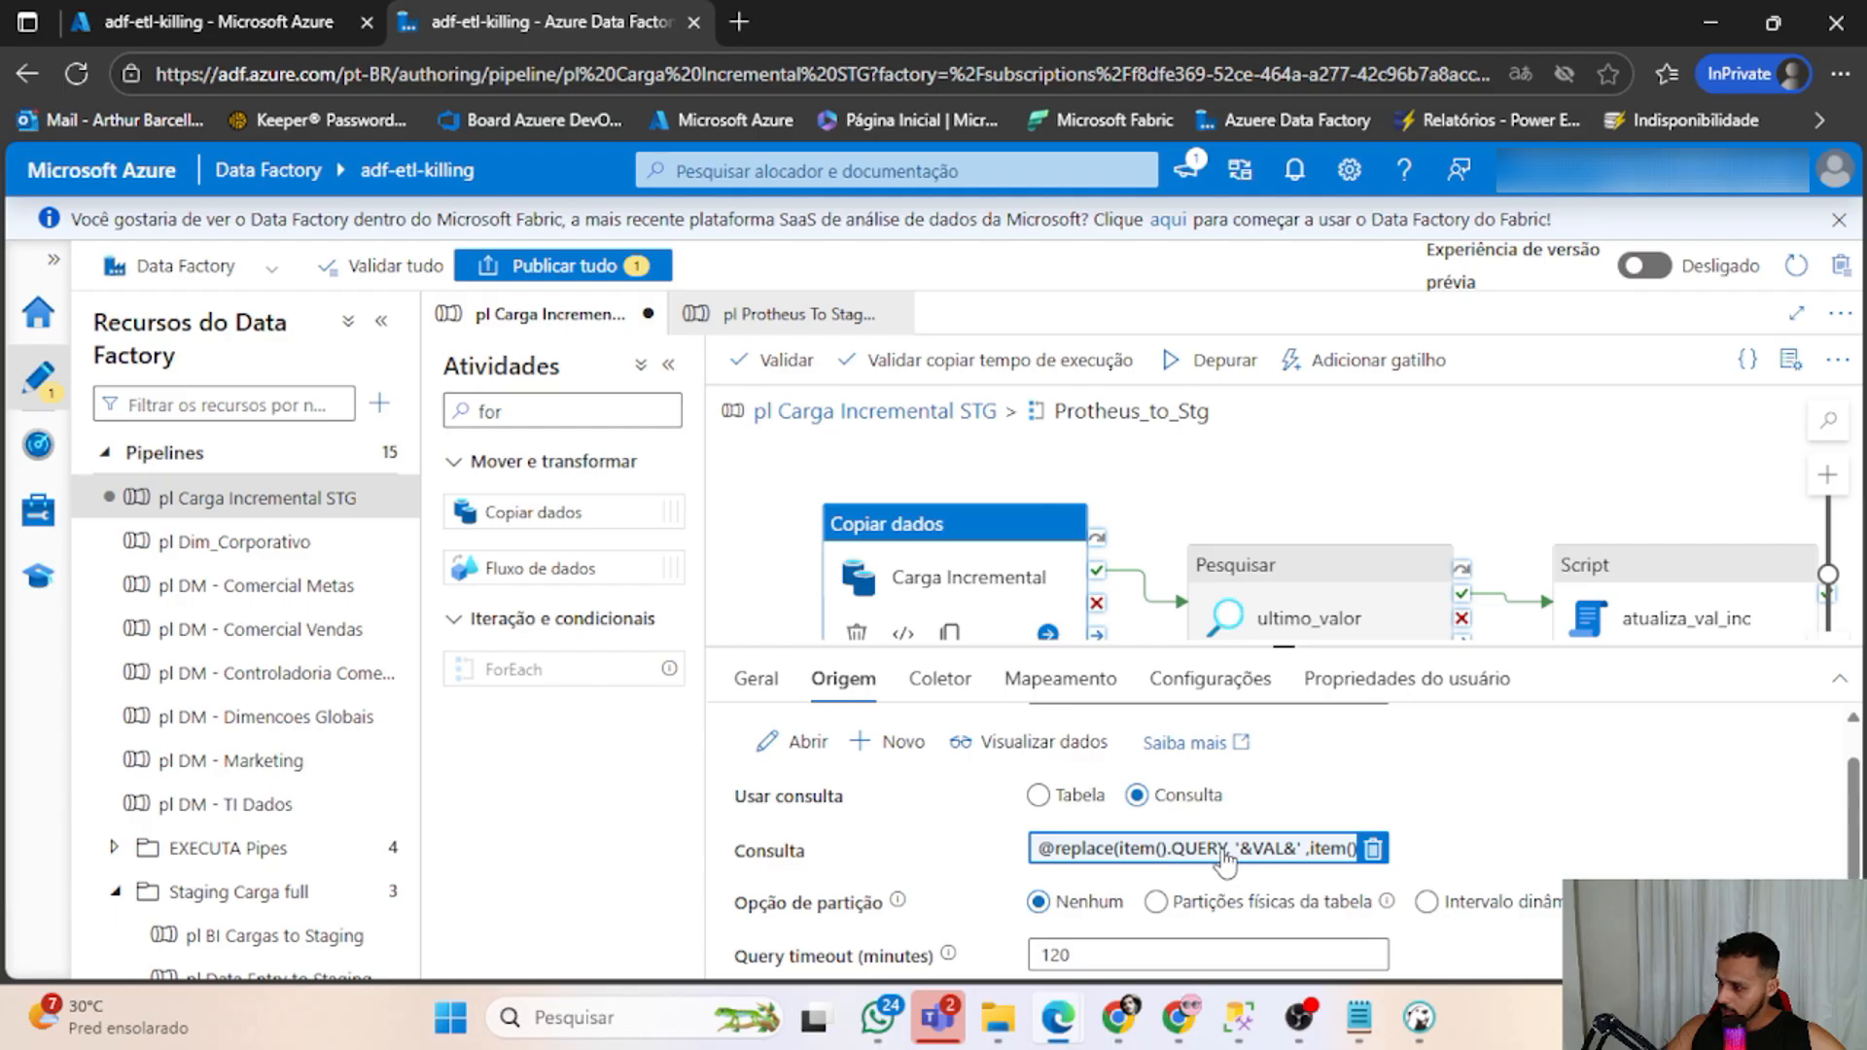
pyautogui.click(1188, 854)
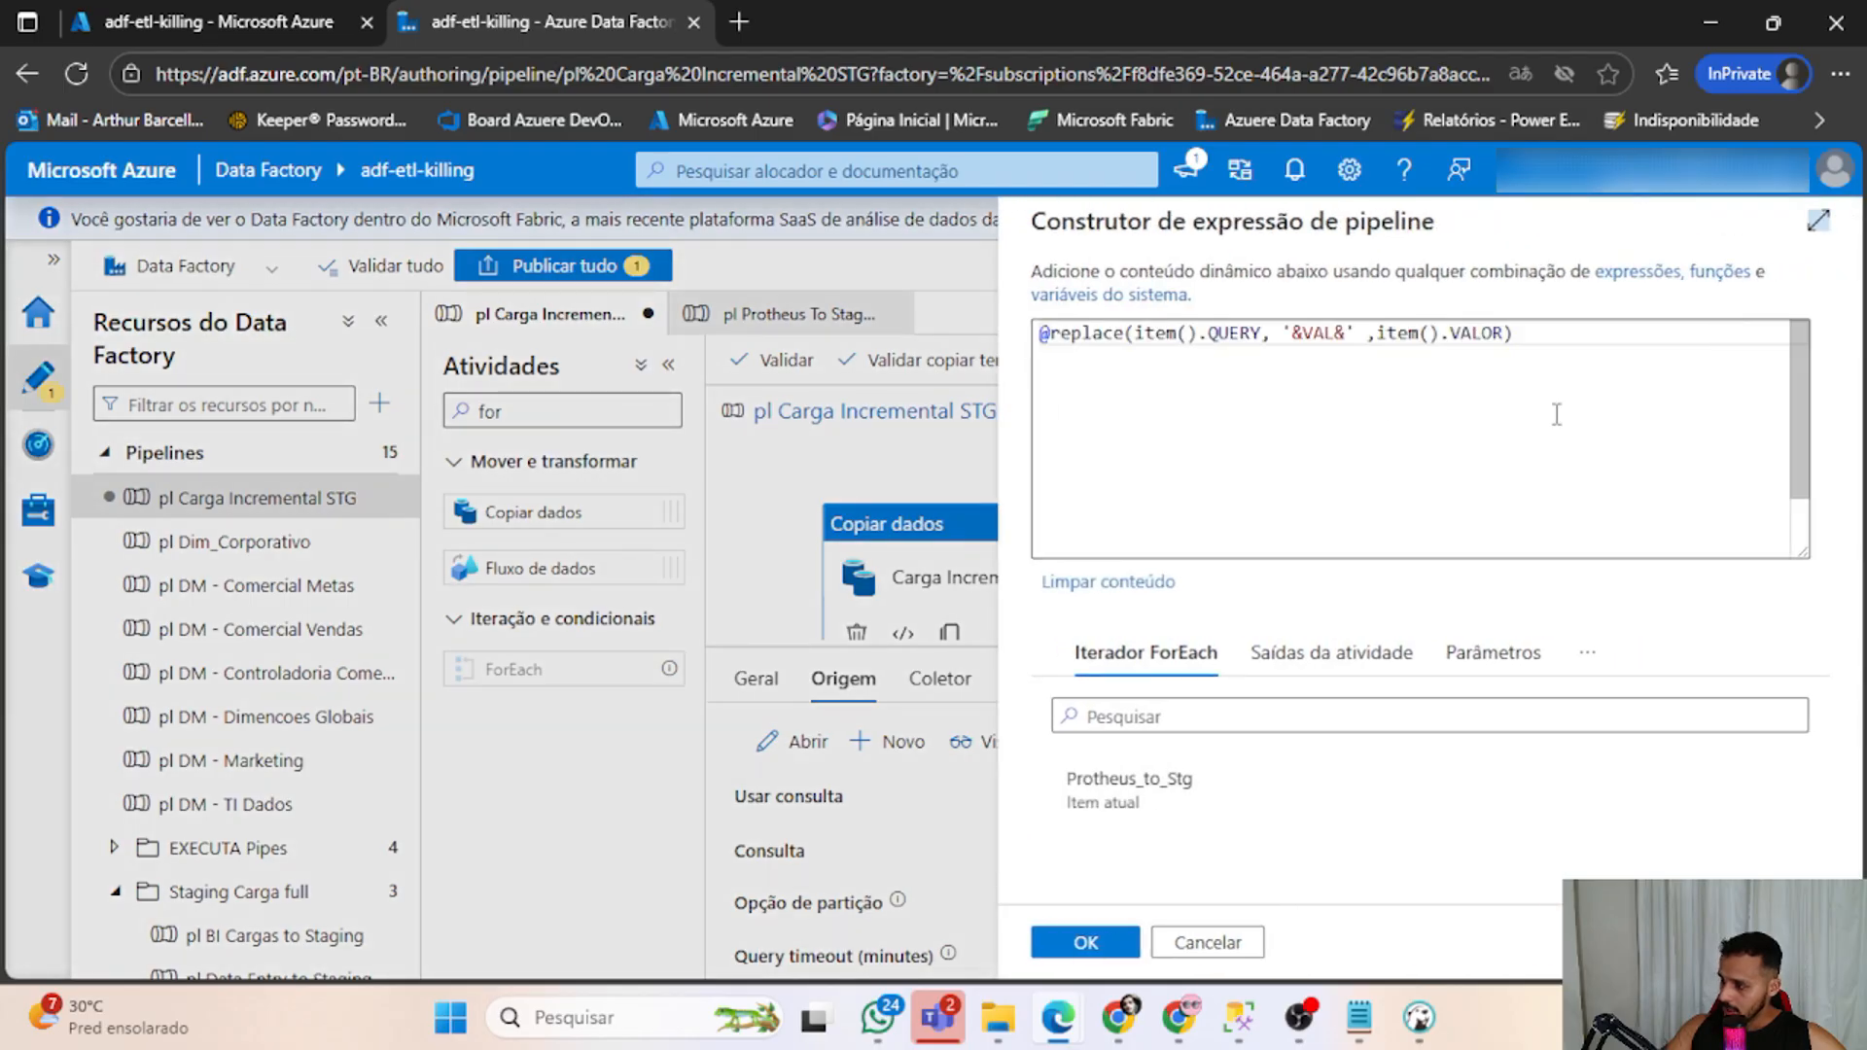
pyautogui.moveTo(1556, 413); pyautogui.dragTo(1026, 329)
pyautogui.click(1368, 457)
pyautogui.hotkey('ctrl', 'a')
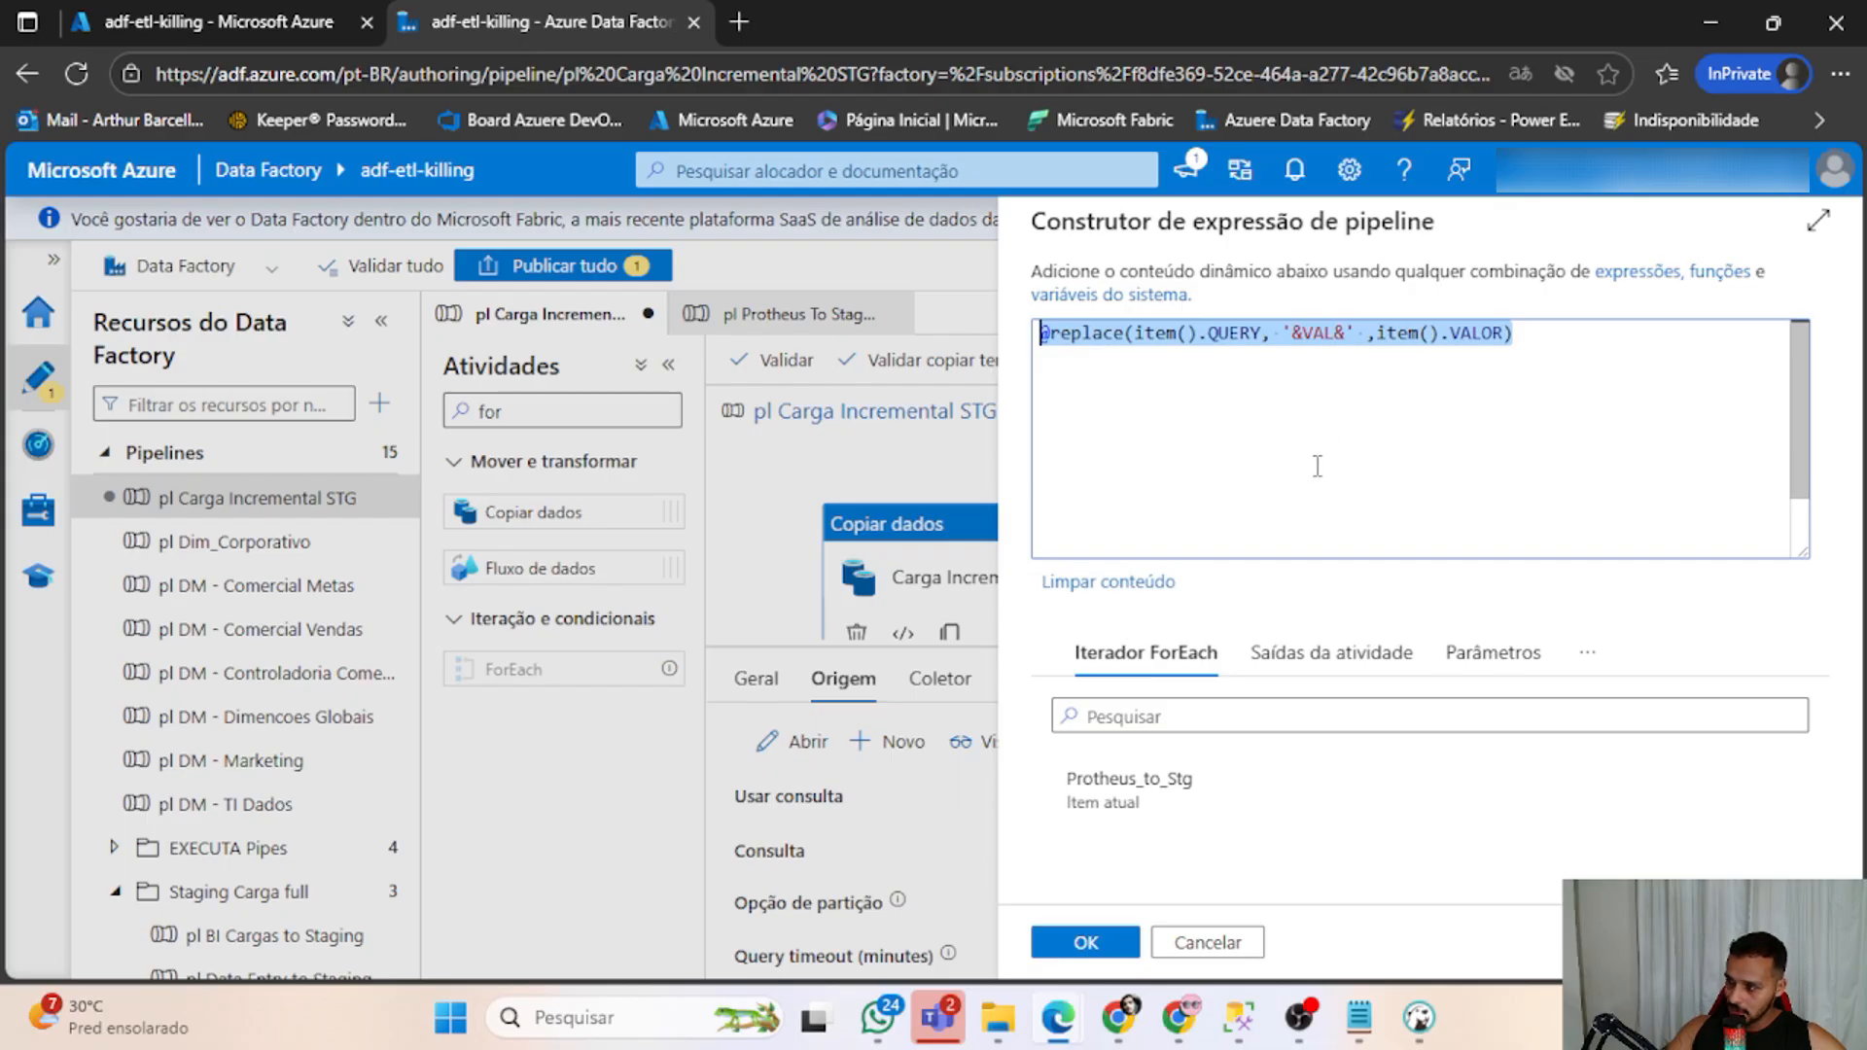
# Switch to DBeaver and replace &VAL& in the SA1010 query with that row's VALOR, 2025-08-06T23:39:42.
pyautogui.hotkey('alt', 'Tab')
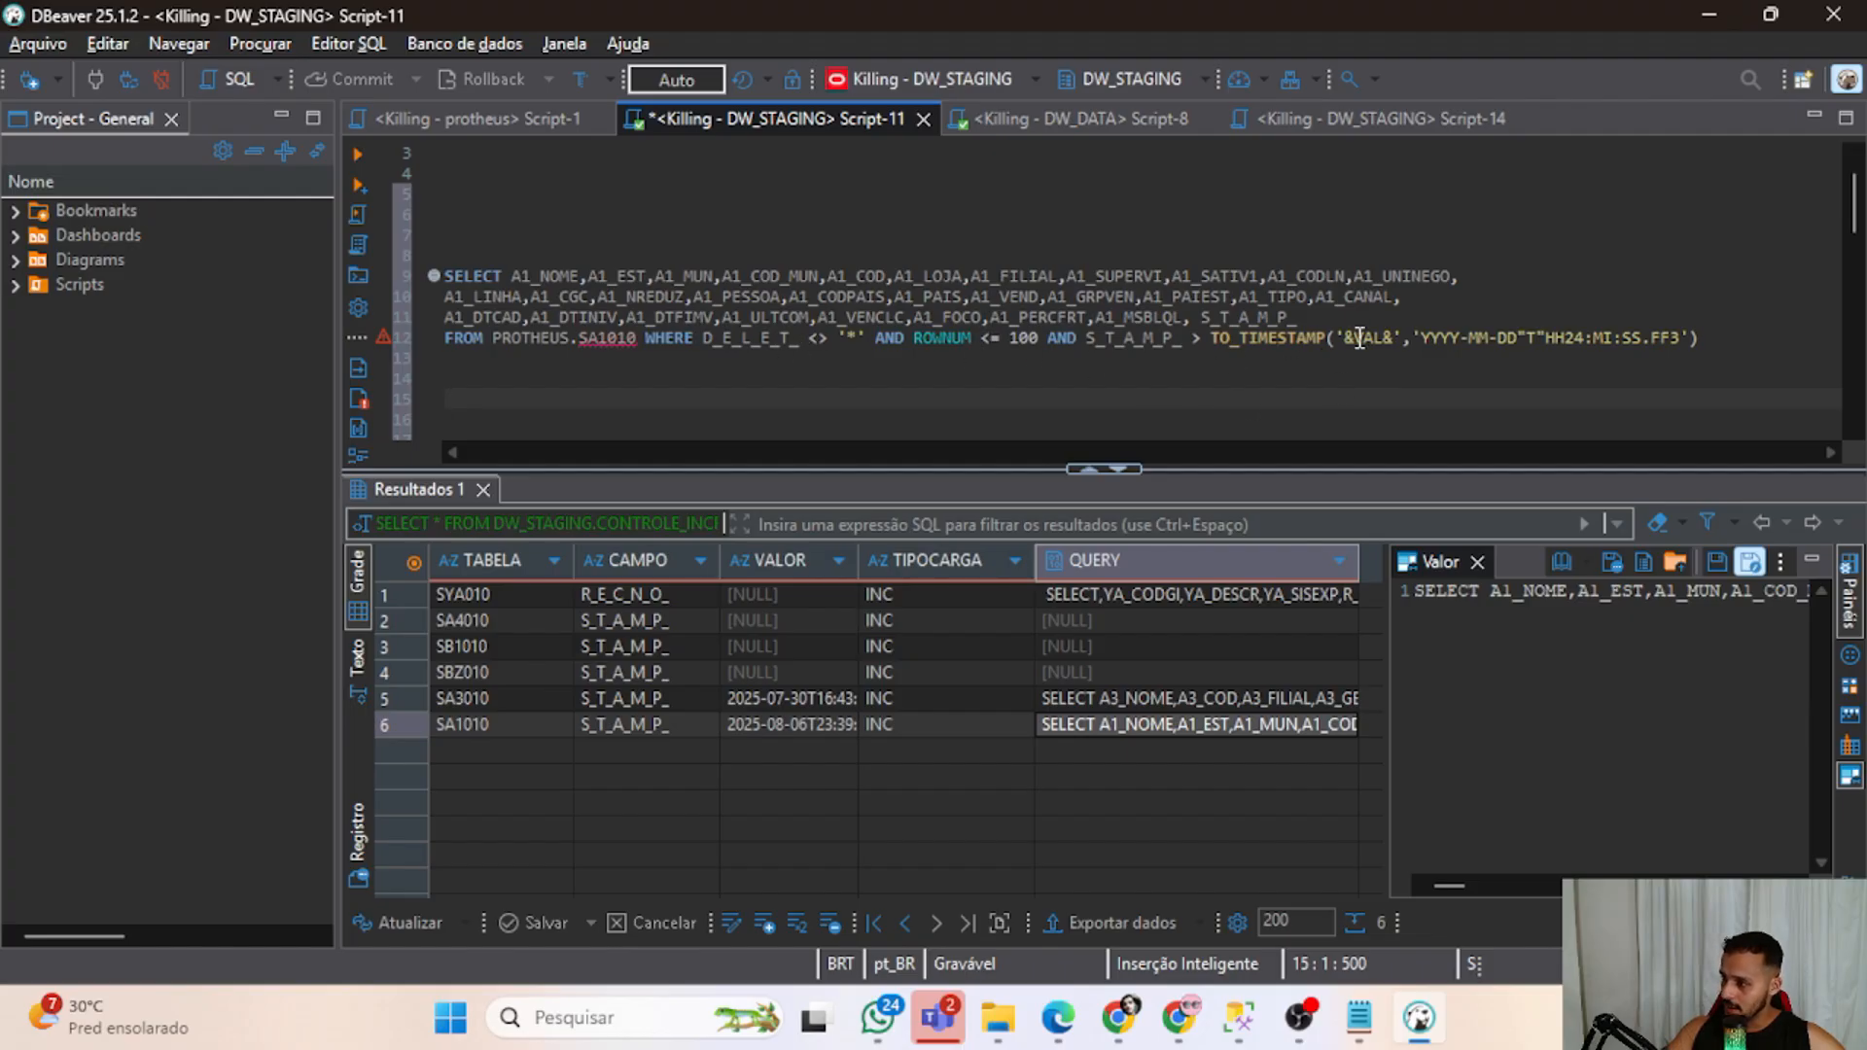
pyautogui.moveTo(1399, 338); pyautogui.dragTo(1345, 339)
pyautogui.click(1373, 374)
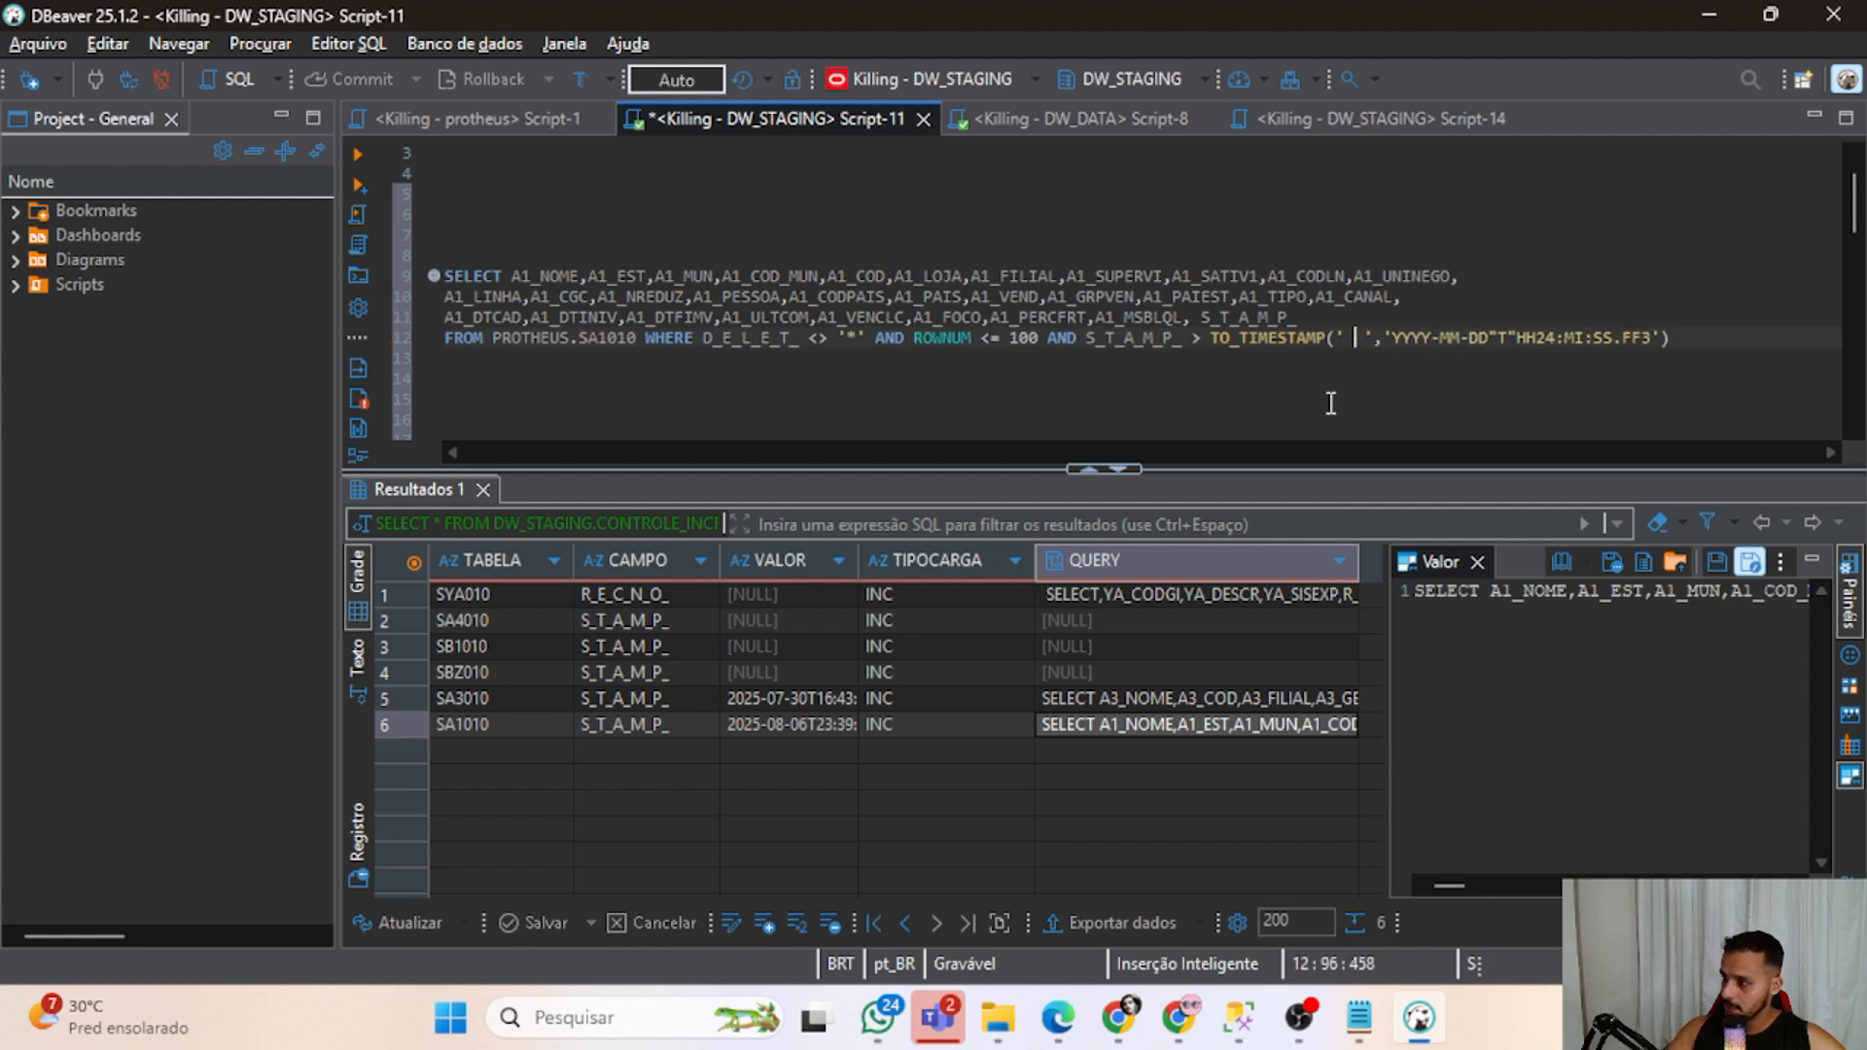
pyautogui.click(807, 723)
pyautogui.hotkey('ctrl', 'c')
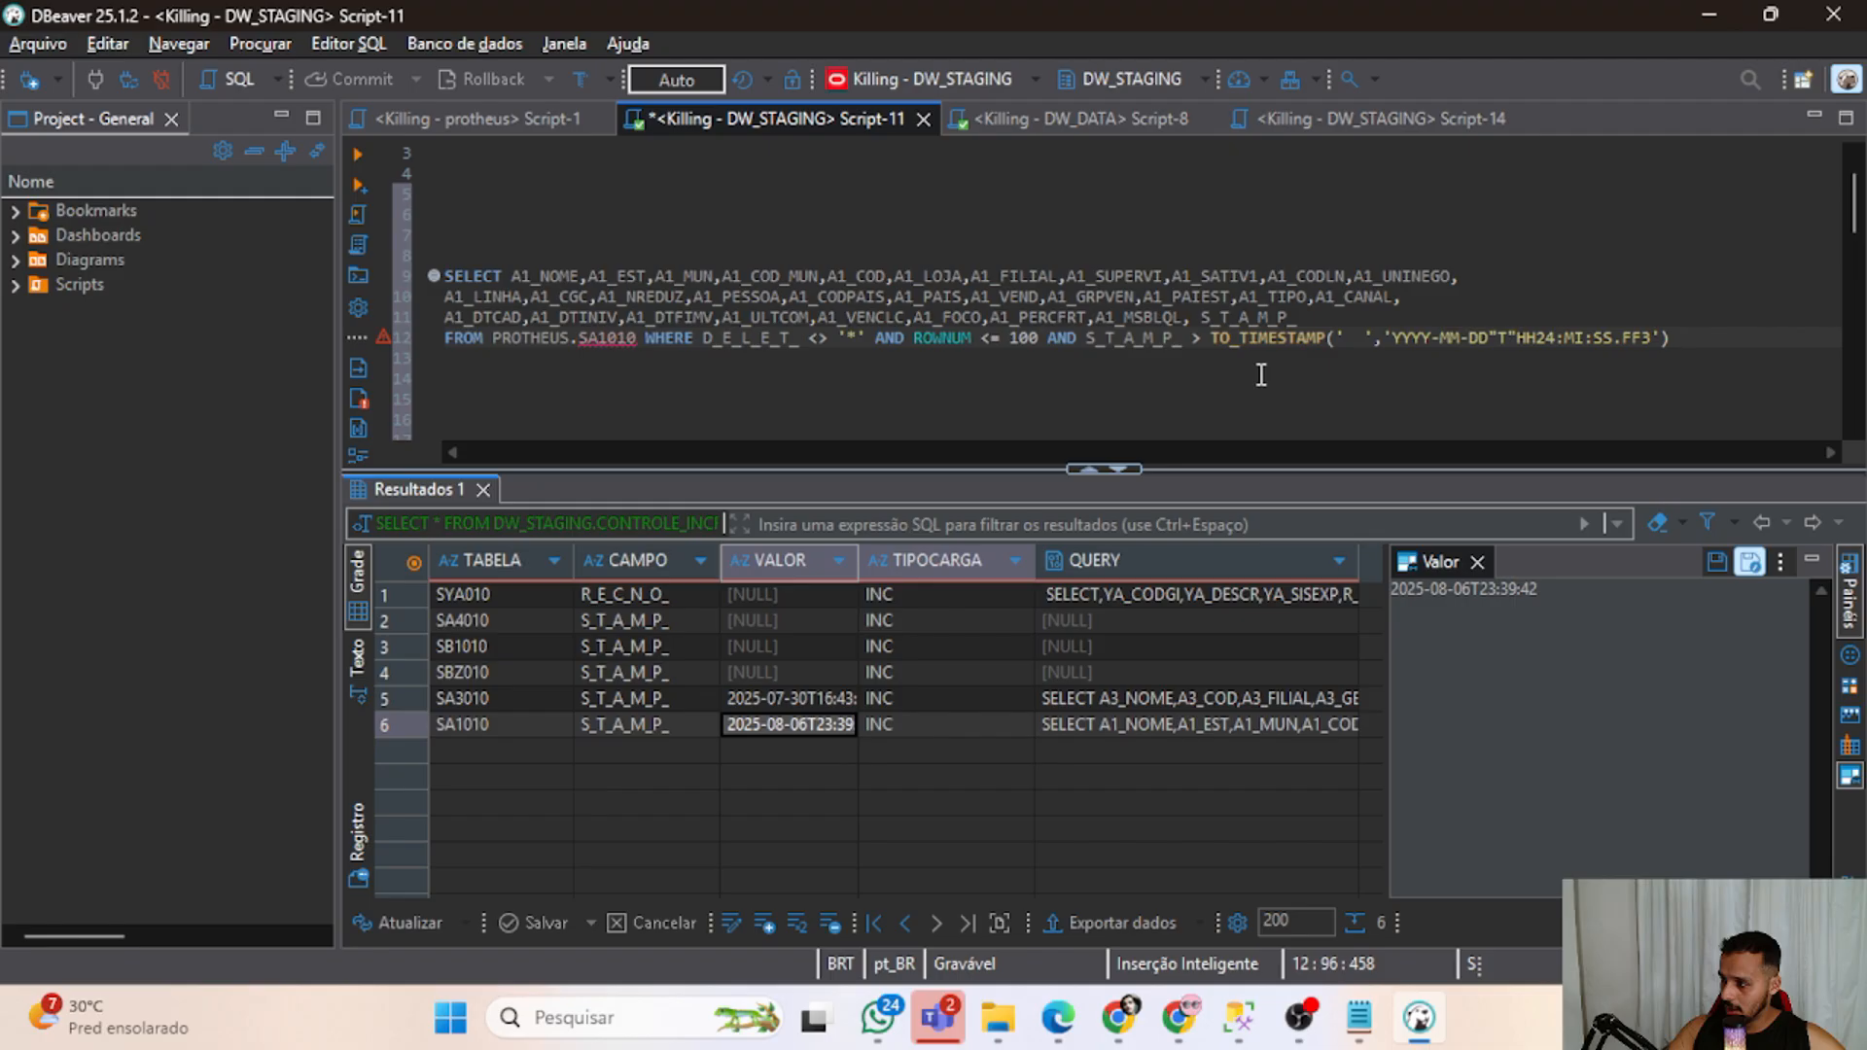
pyautogui.click(1355, 337)
pyautogui.hotkey('ctrl', 'v')
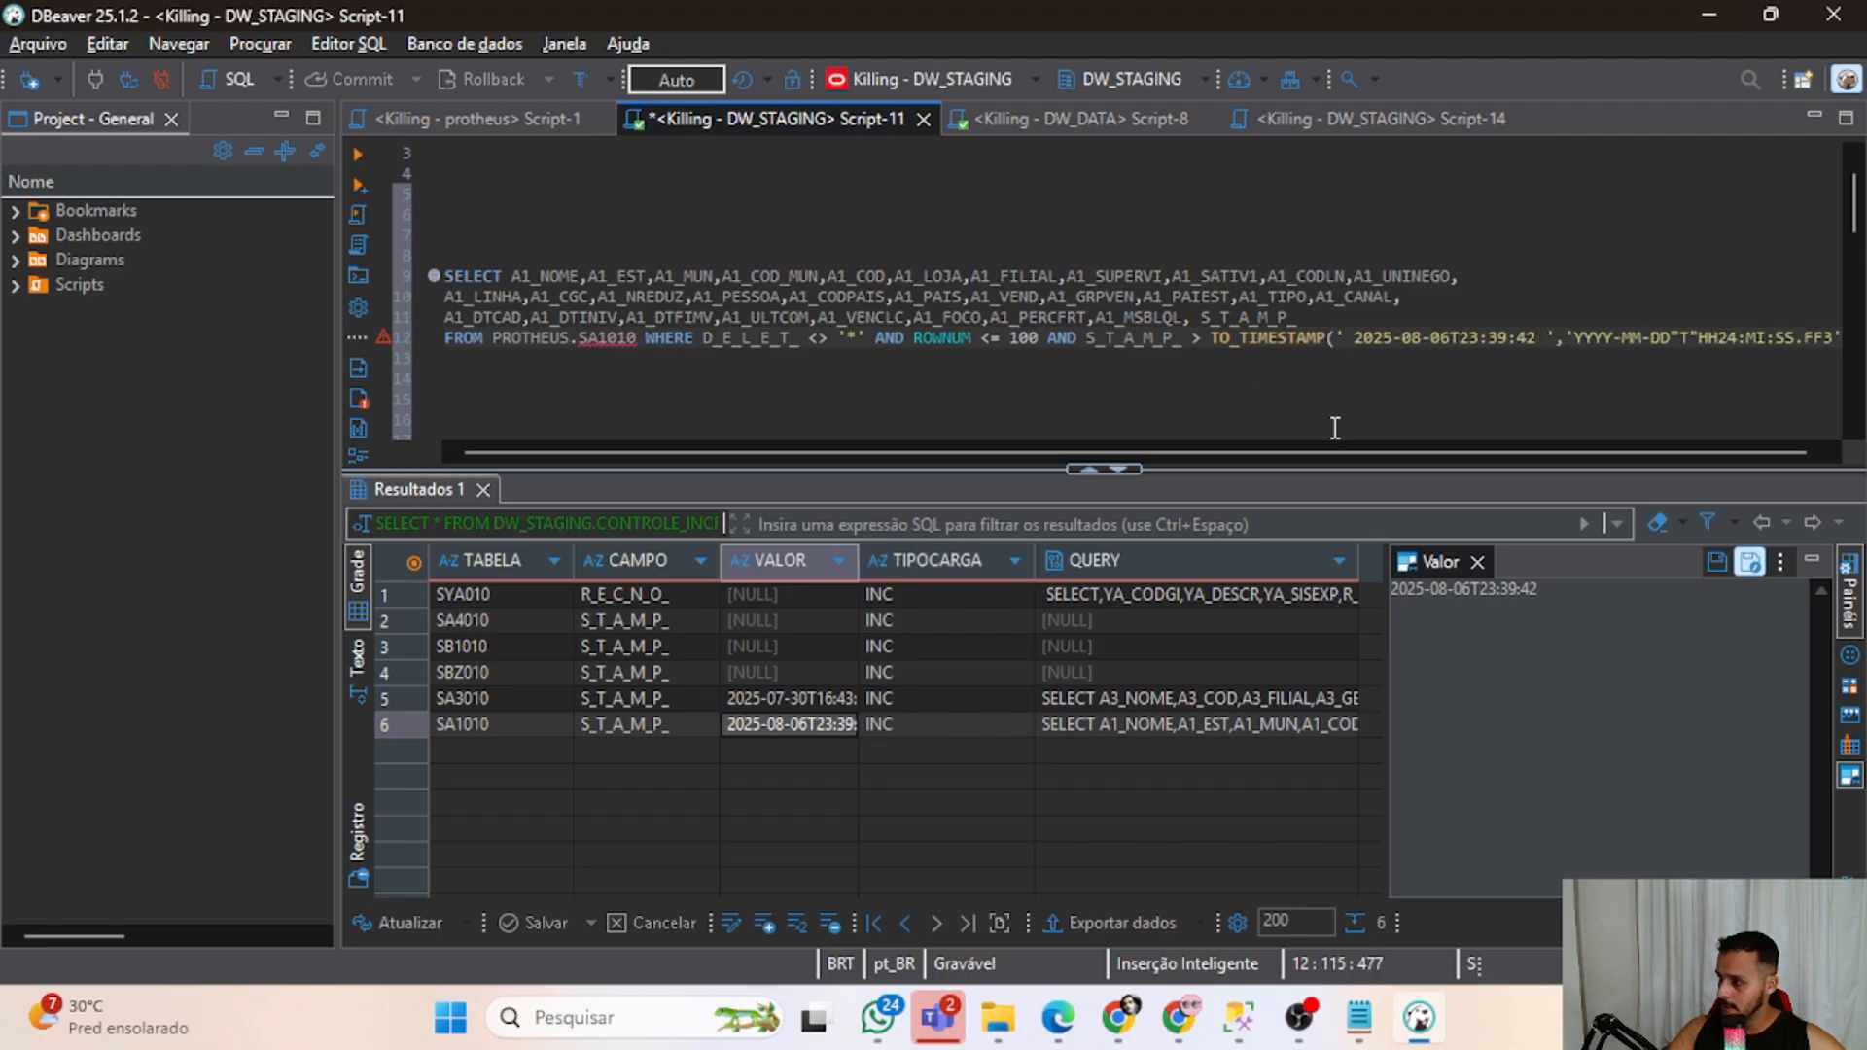
# Move the TO_TIMESTAMP expression two lines below the S_T_A_M_P_ > comparison, leaving a blank line between them.
pyautogui.moveTo(1209, 341); pyautogui.dragTo(1415, 342)
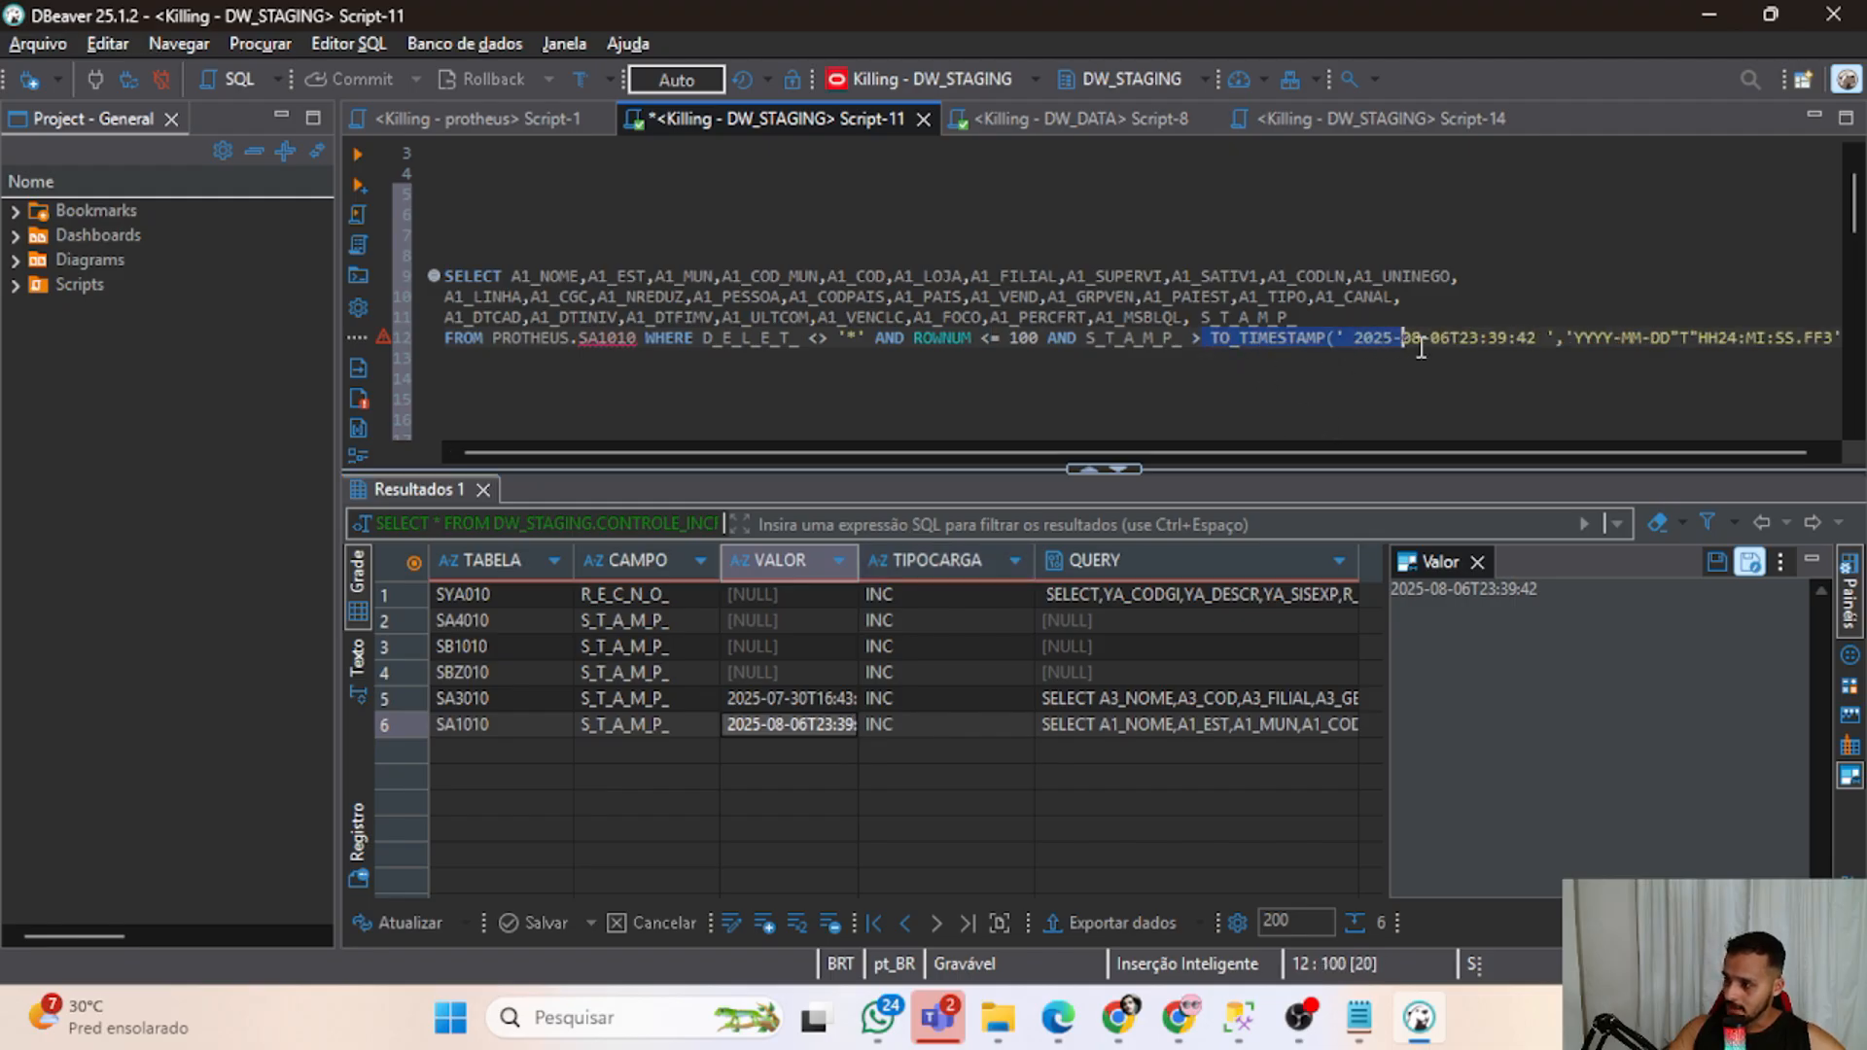
pyautogui.click(1229, 424)
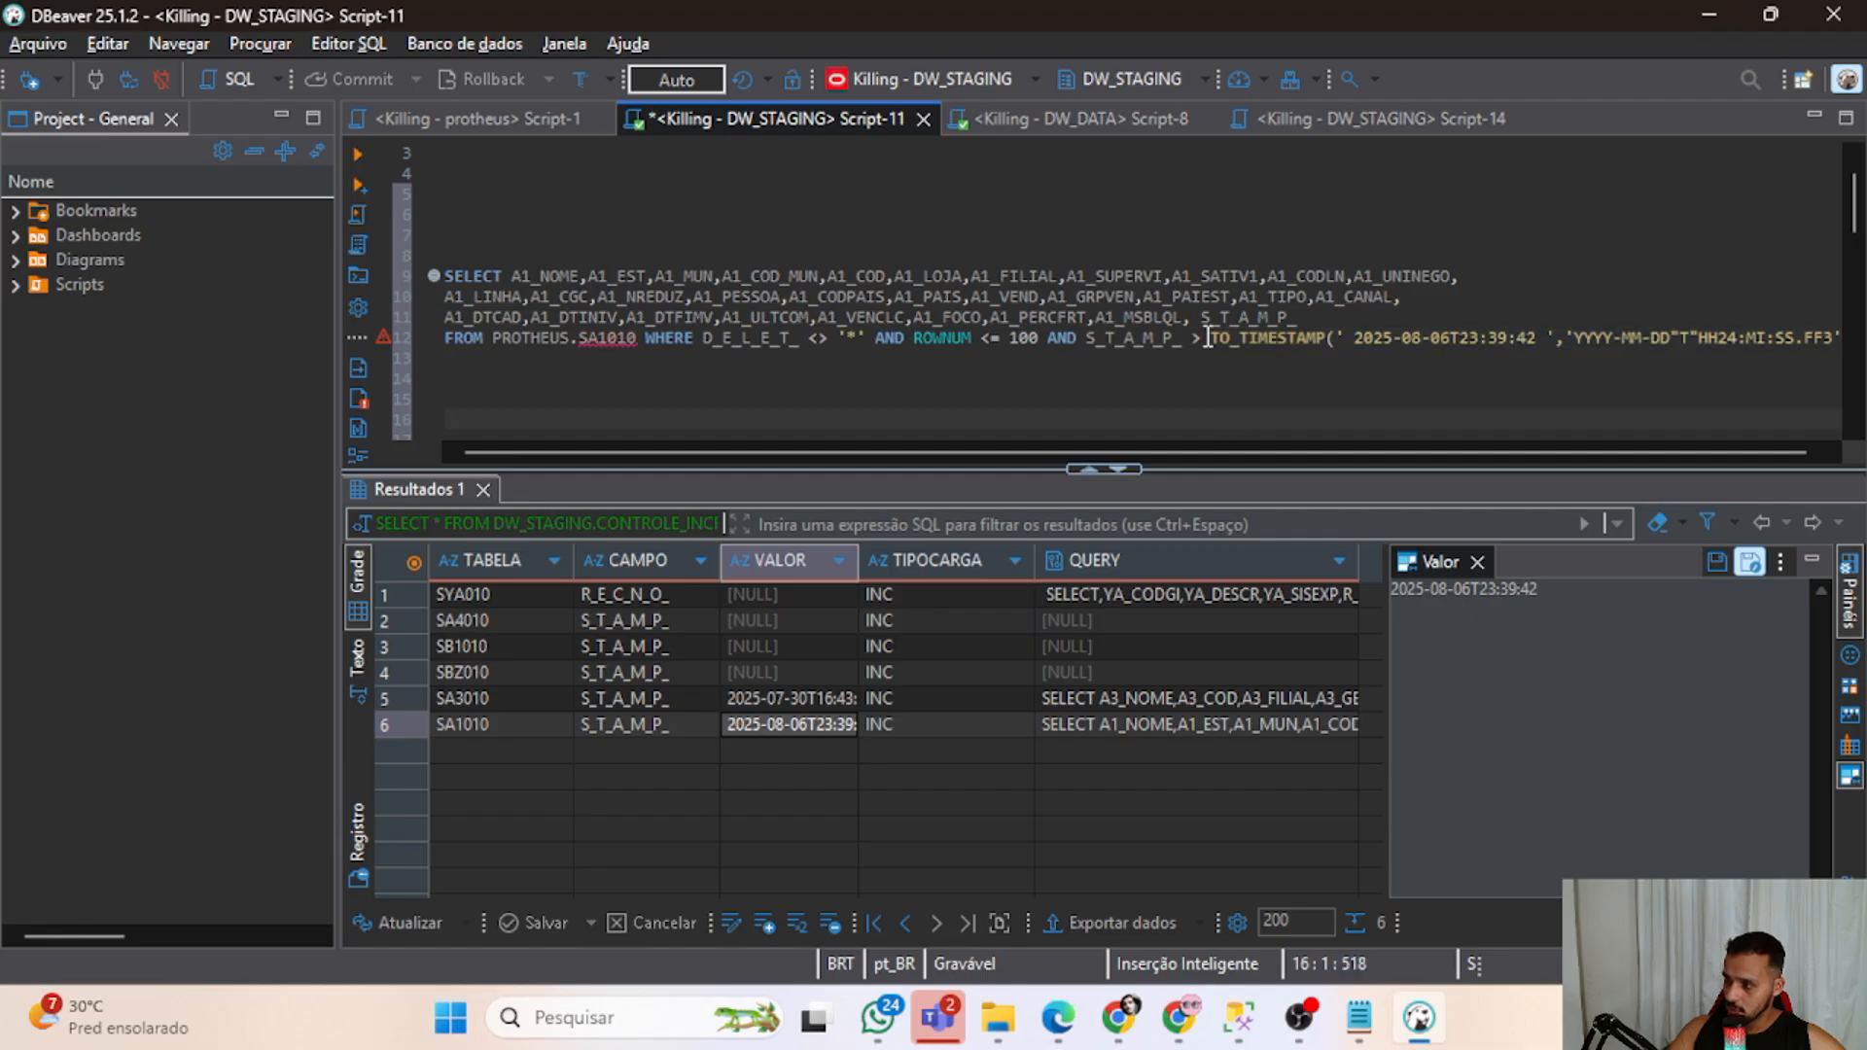
pyautogui.moveTo(1208, 337); pyautogui.dragTo(1330, 339)
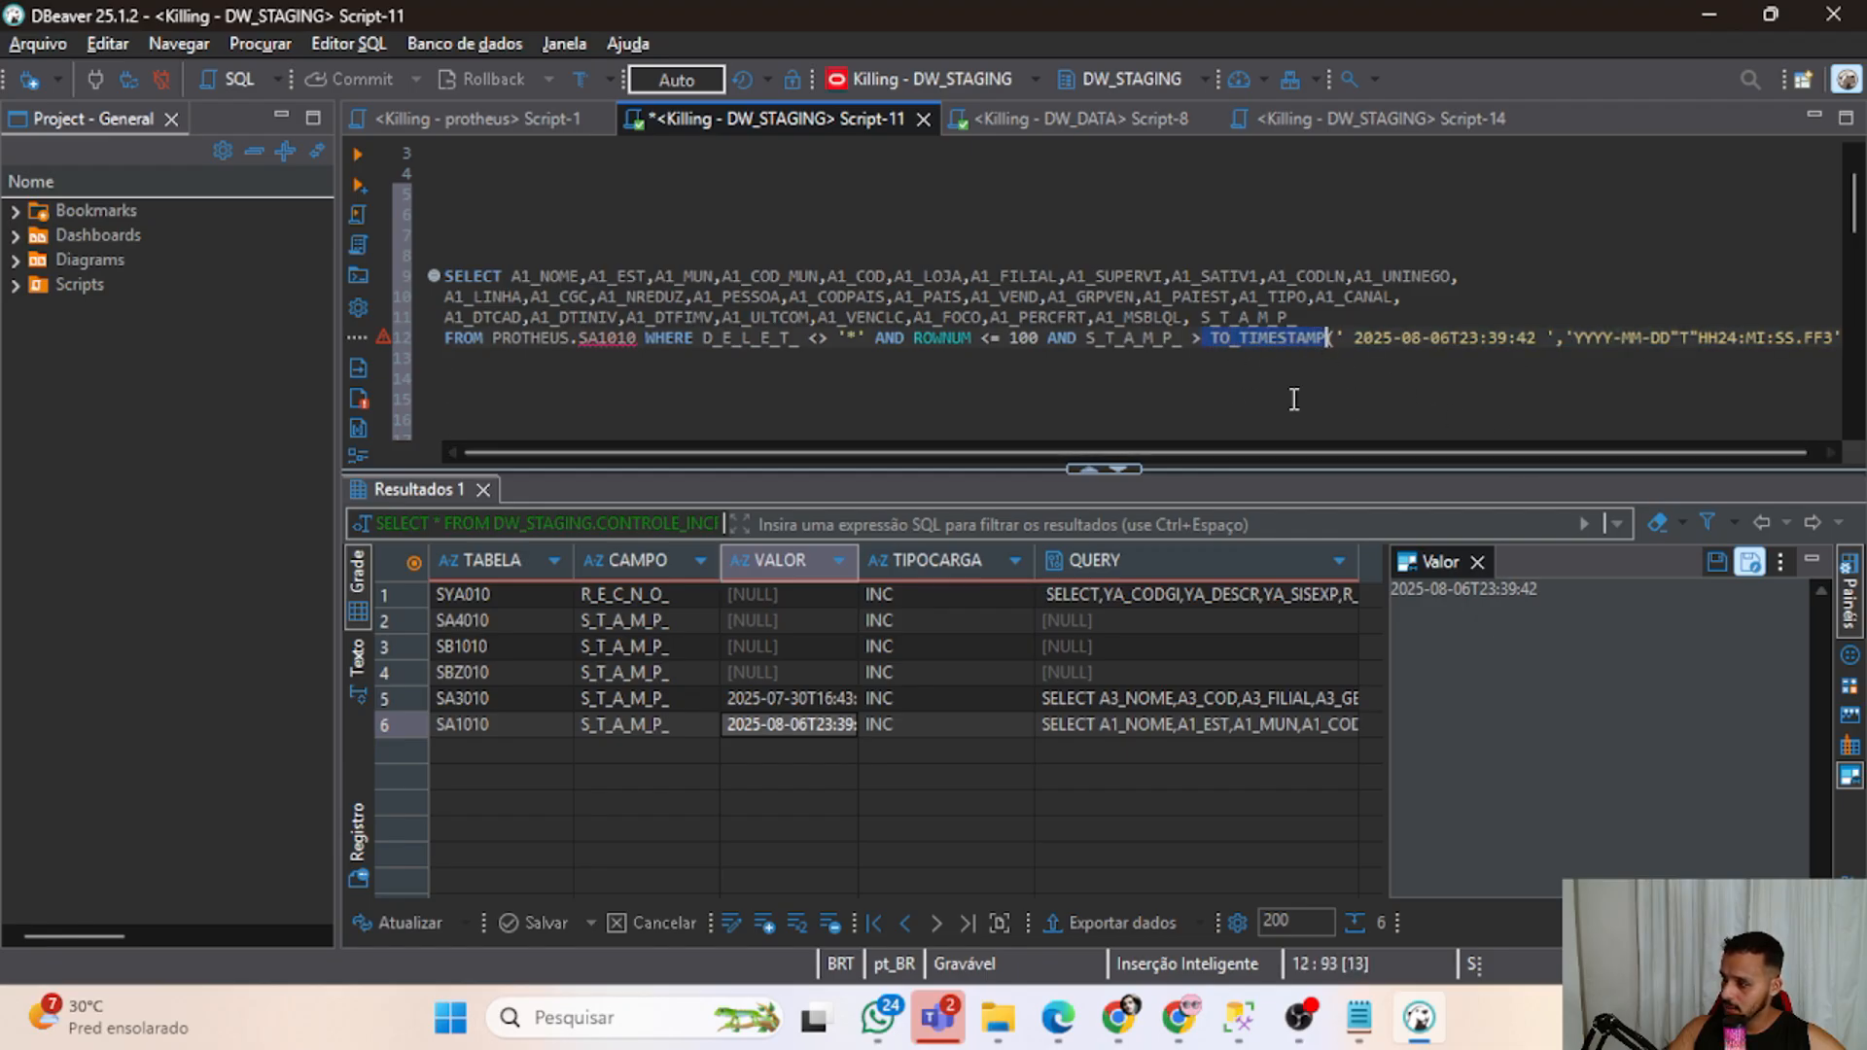
pyautogui.click(1207, 338)
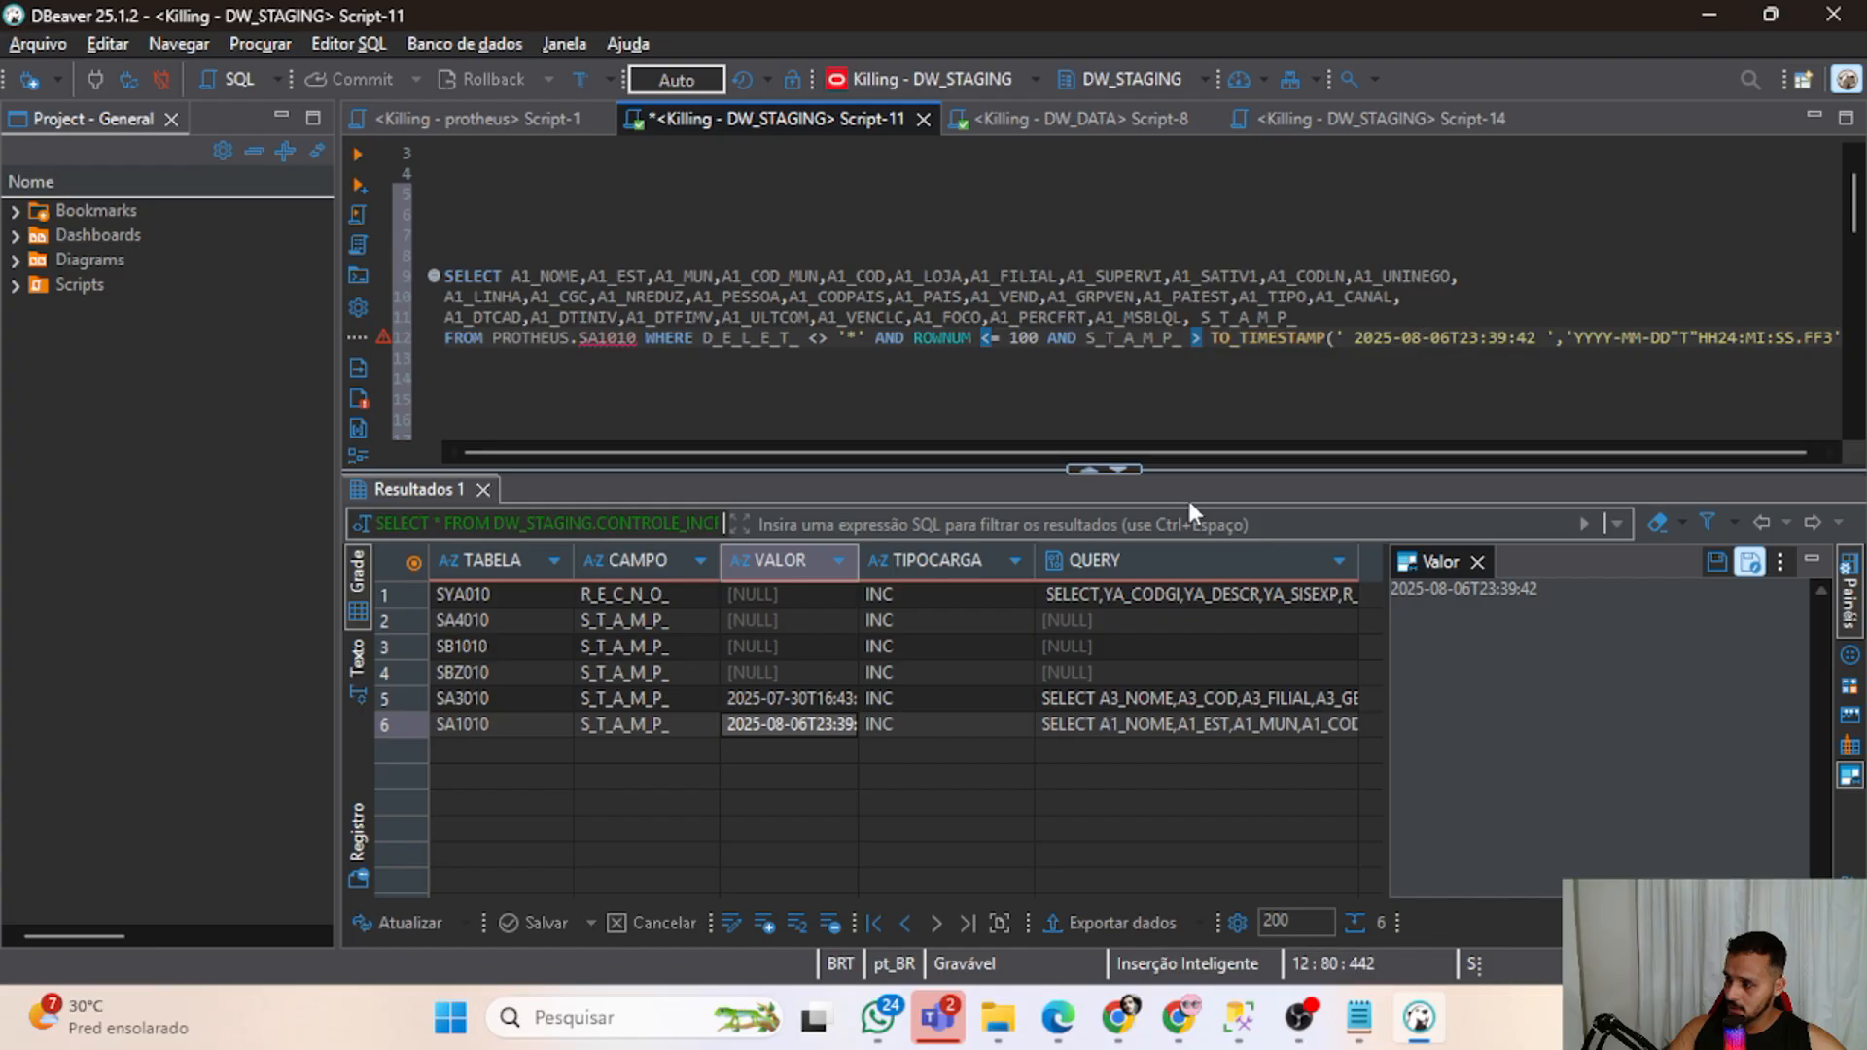
pyautogui.press('Return')
pyautogui.press('Return')
pyautogui.press('Up')
pyautogui.press('Up')
pyautogui.press('End')
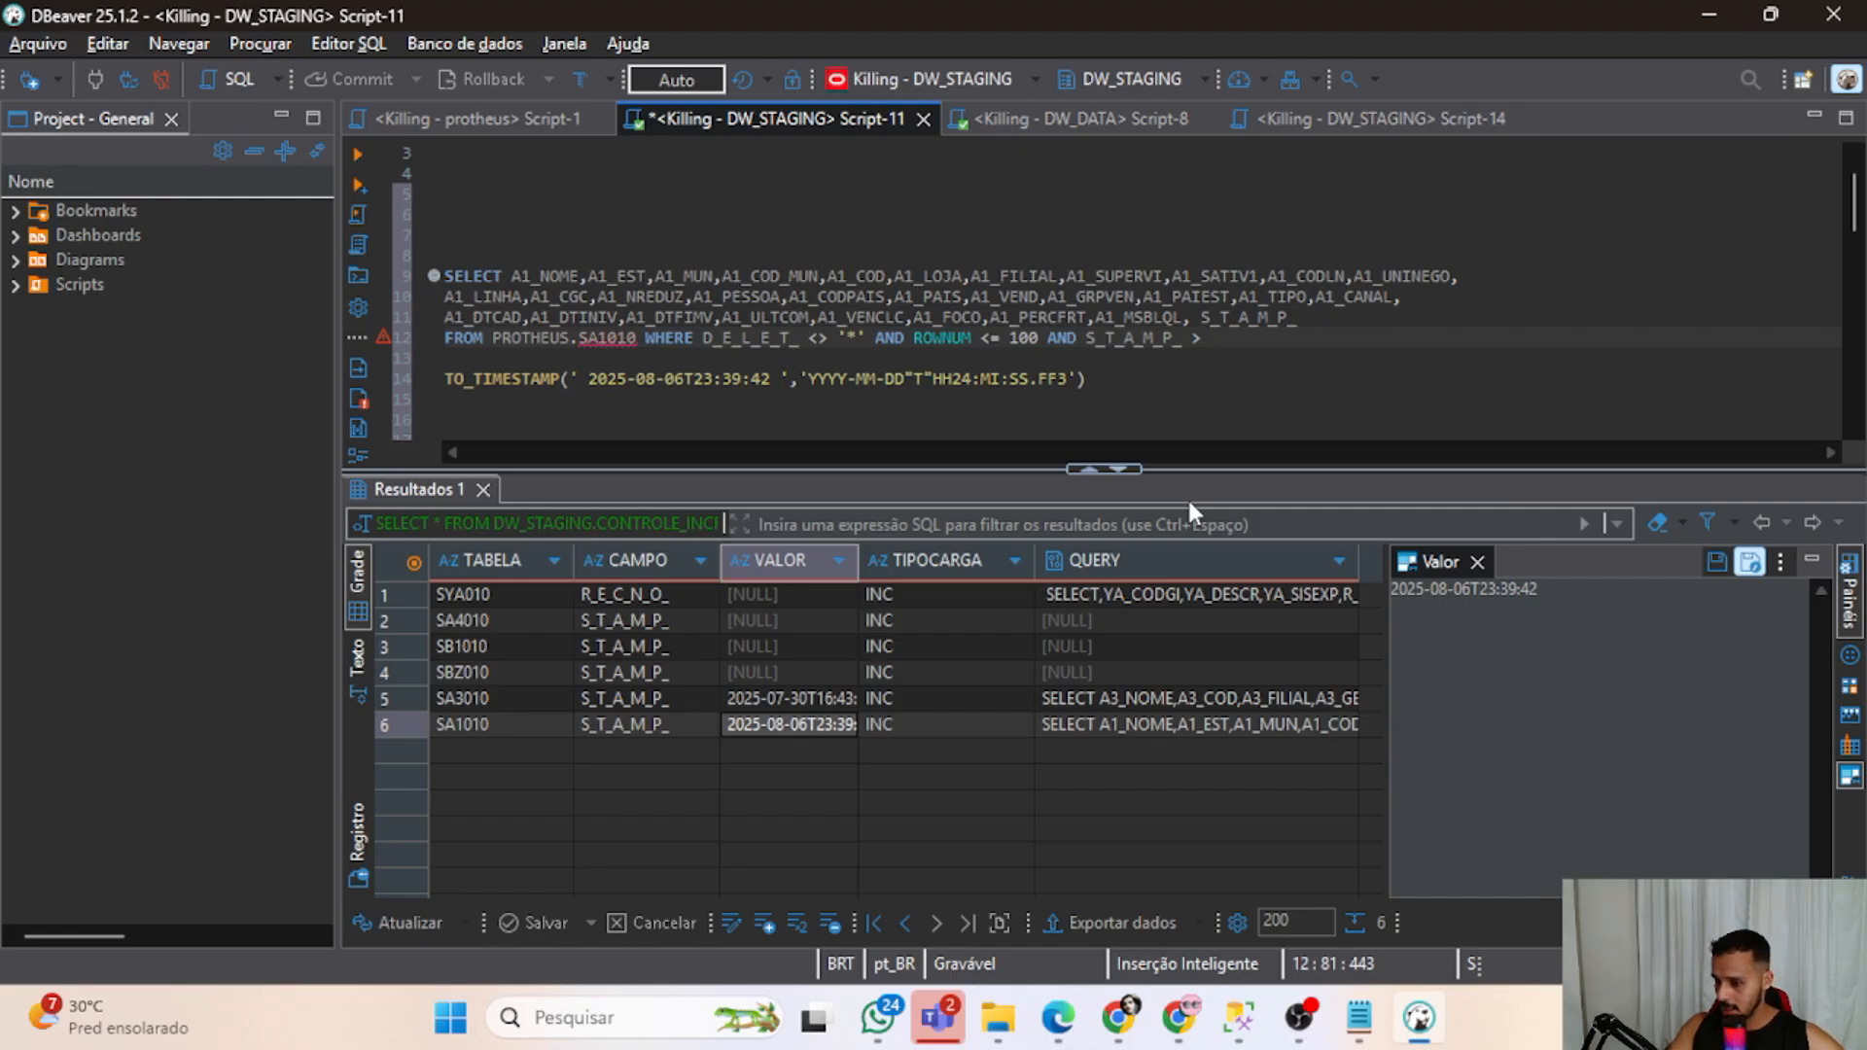
# Enter the quoted date '14/08/2025' as the comparison value after S_T_A_M_P_ >.
pyautogui.write('14/08')
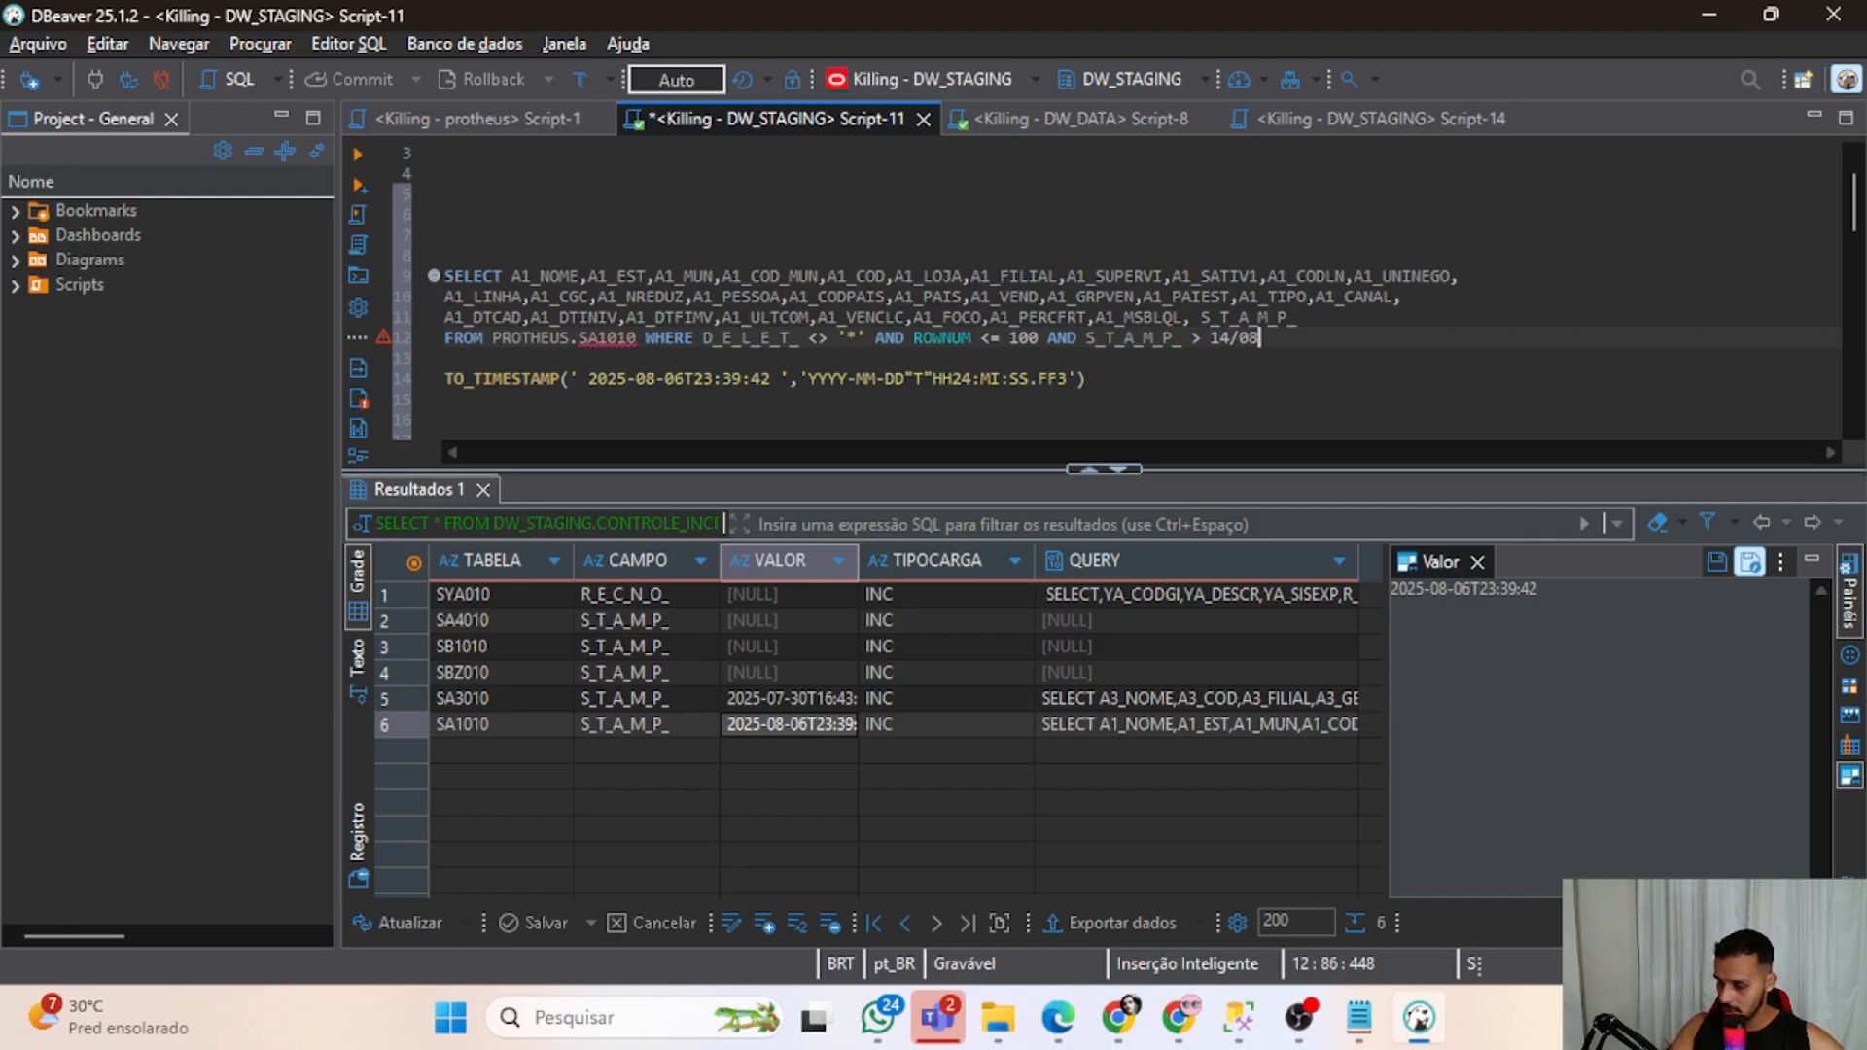
pyautogui.write('/')
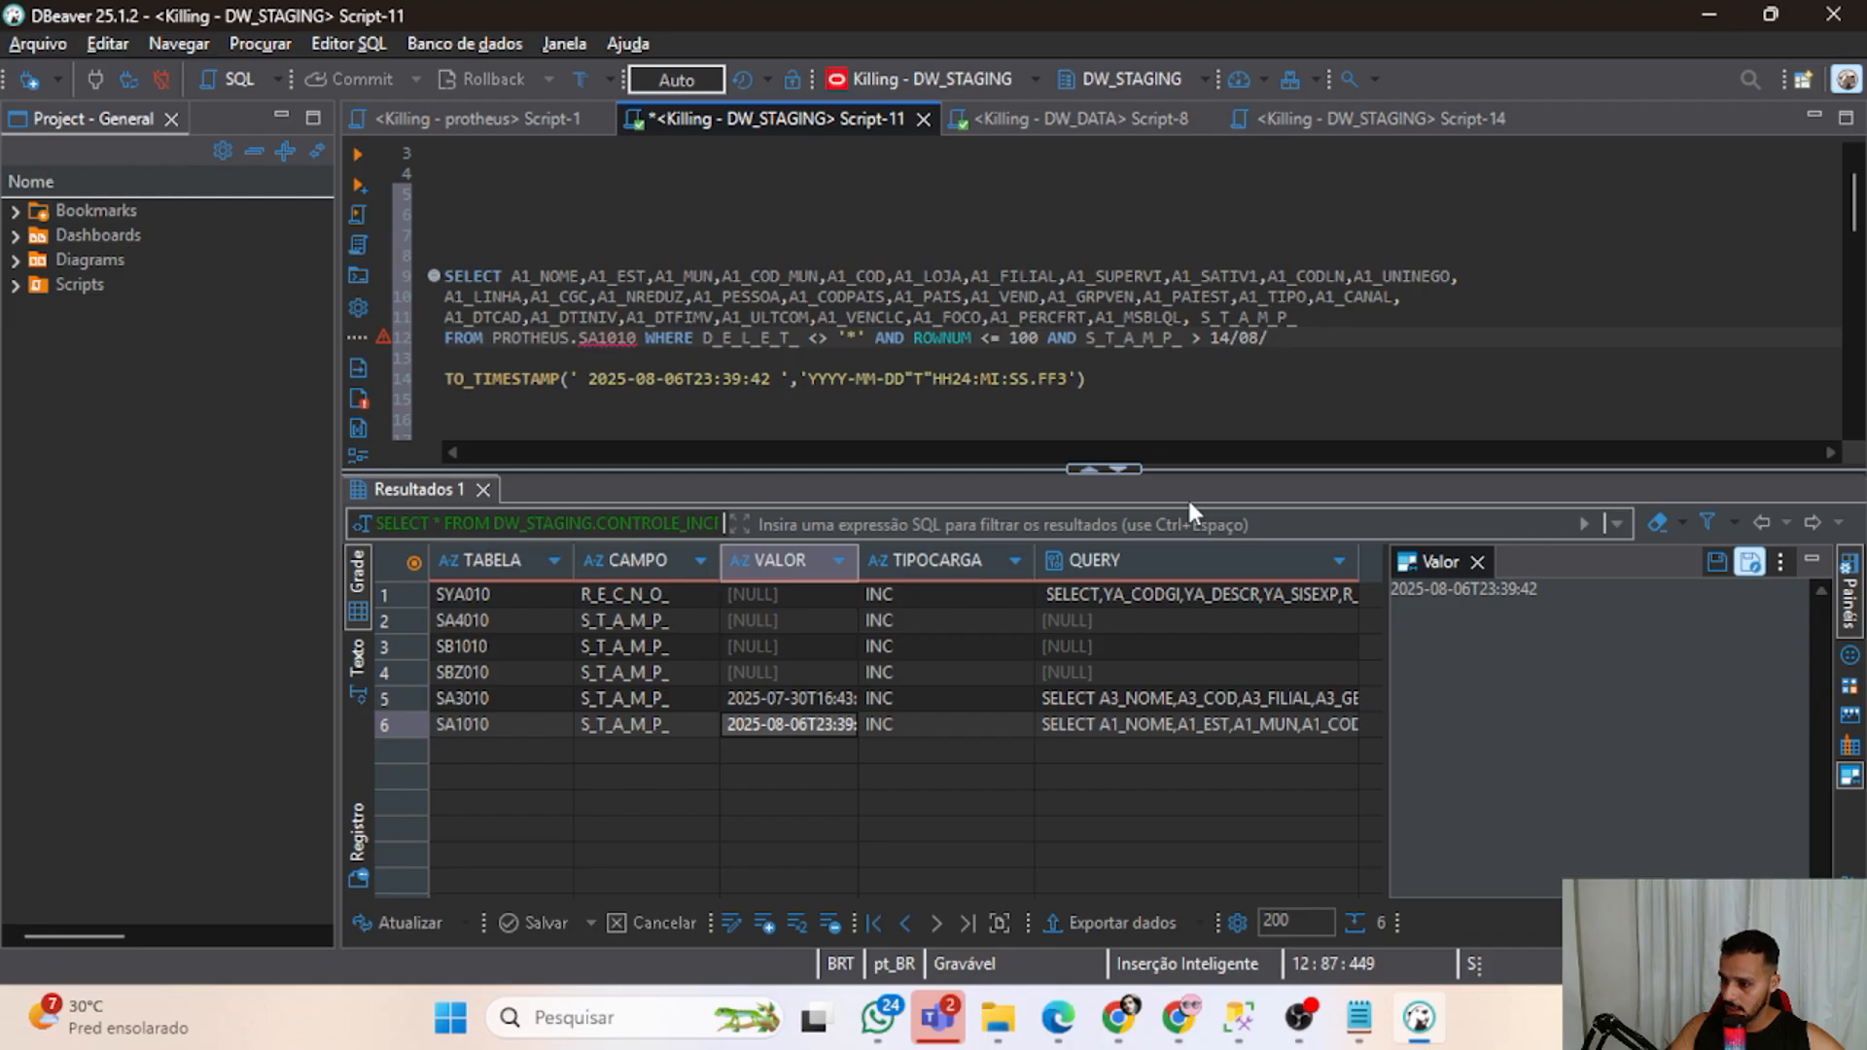
pyautogui.write('2025')
pyautogui.press('Left')
pyautogui.press('Left')
pyautogui.press('Left')
pyautogui.press('Left')
pyautogui.press('Left')
pyautogui.press('Left')
pyautogui.press('Left')
pyautogui.press('Left')
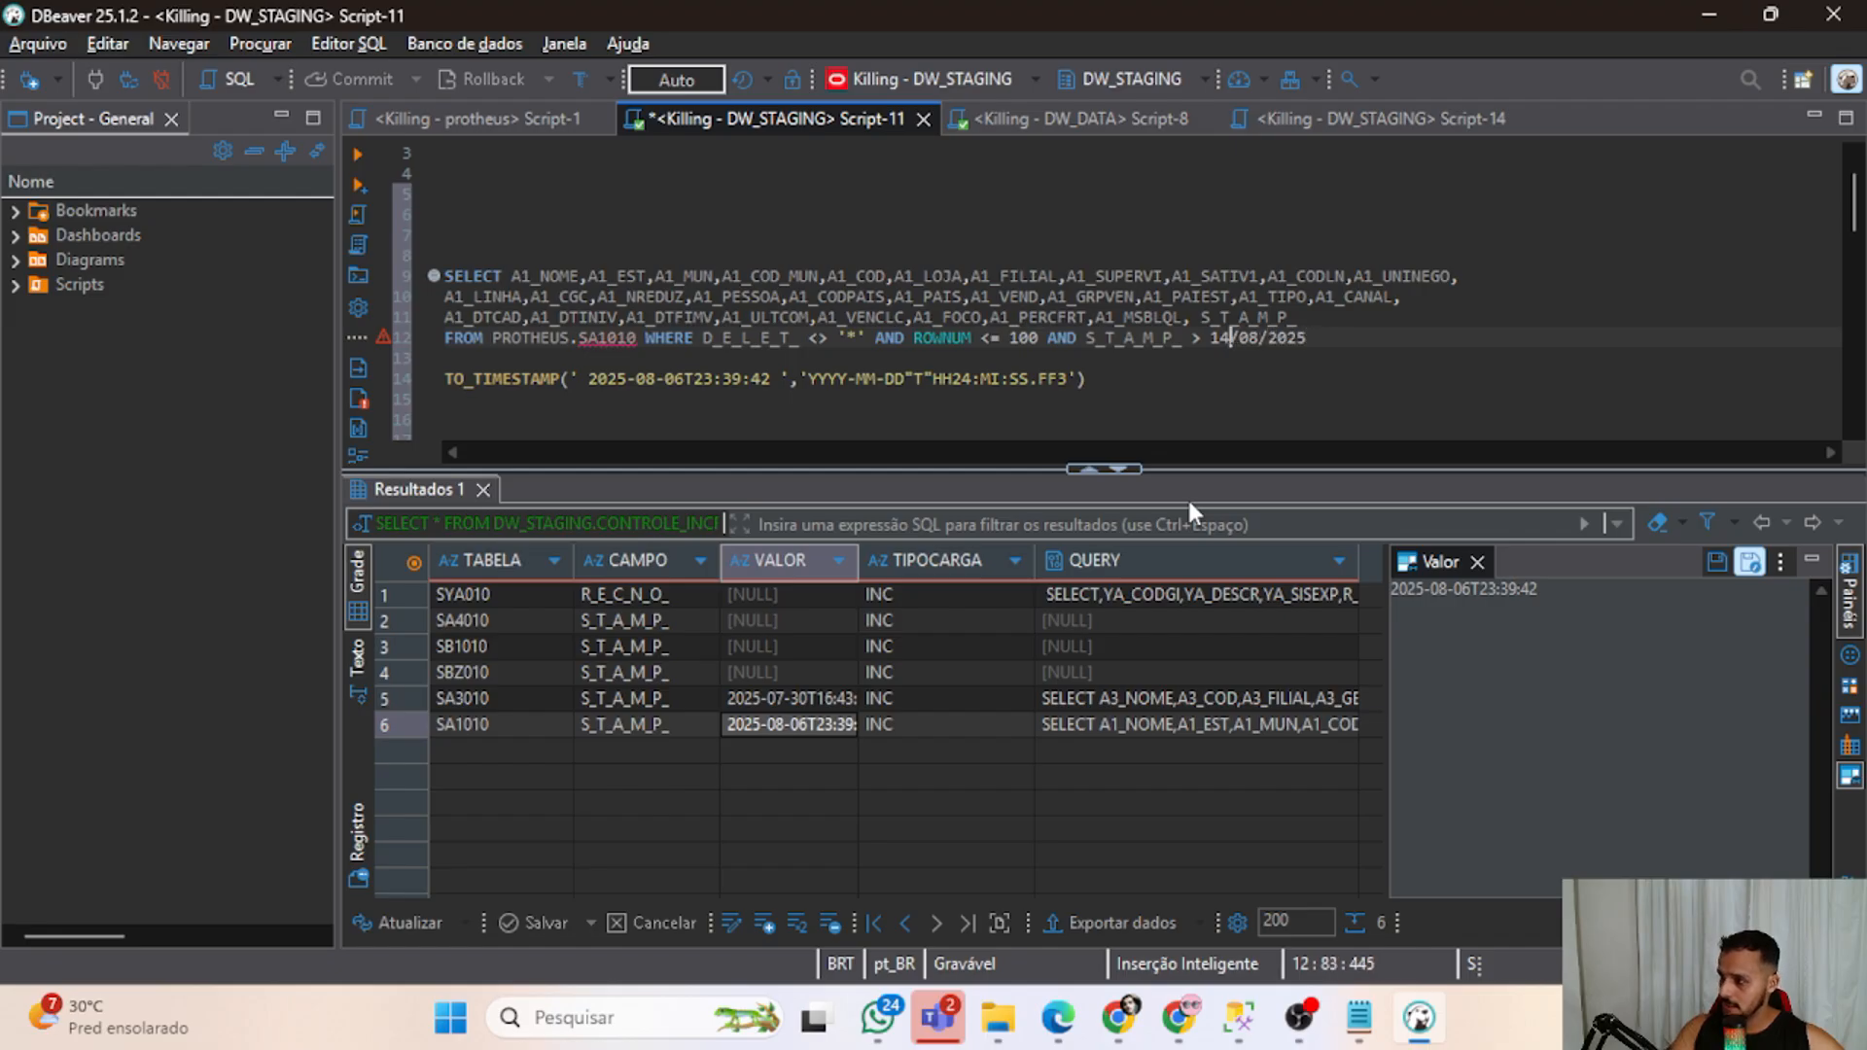
pyautogui.press('Left')
pyautogui.press('Left')
pyautogui.write("'")
pyautogui.press('End')
pyautogui.write("'")
# Replace the slash before the year with a dot so the comparison date reads '14/08.2025'.
pyautogui.press('Left')
pyautogui.press('Left')
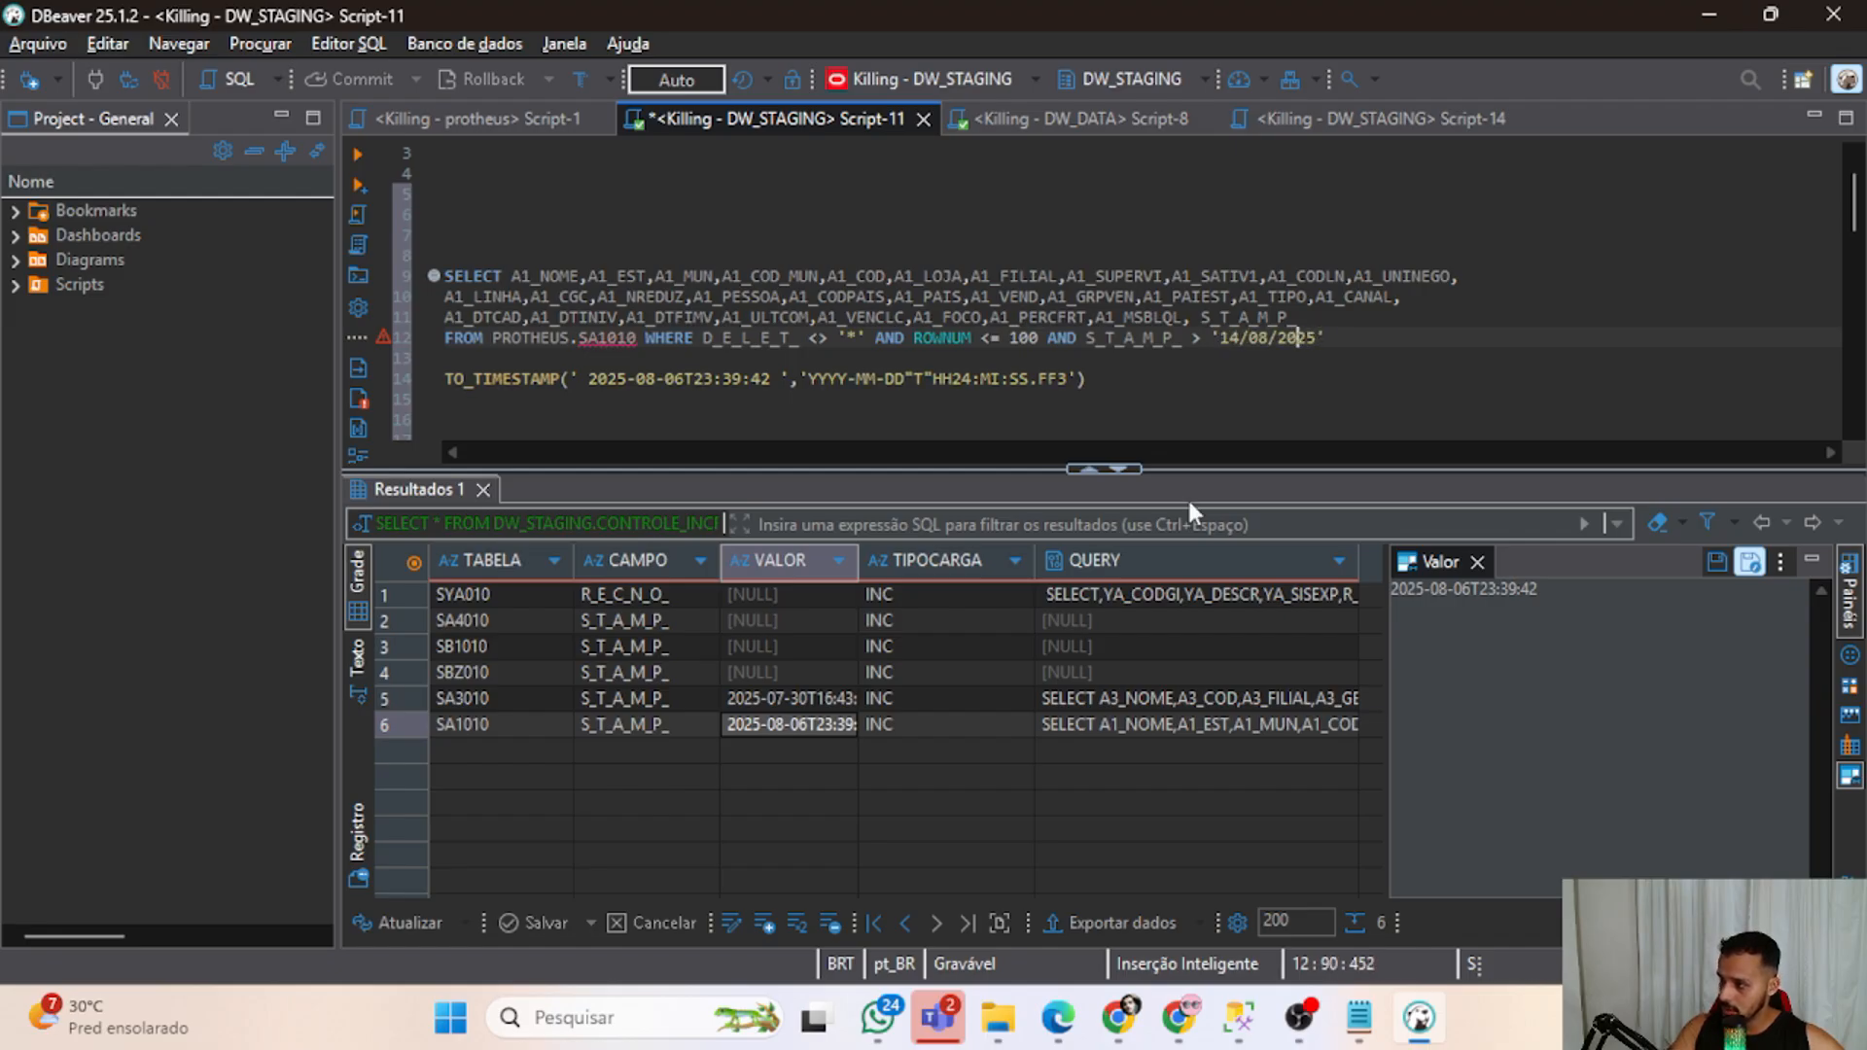
pyautogui.press('Left')
pyautogui.press('Left')
pyautogui.press('BackSpace')
pyautogui.write('.')
pyautogui.press('Down')
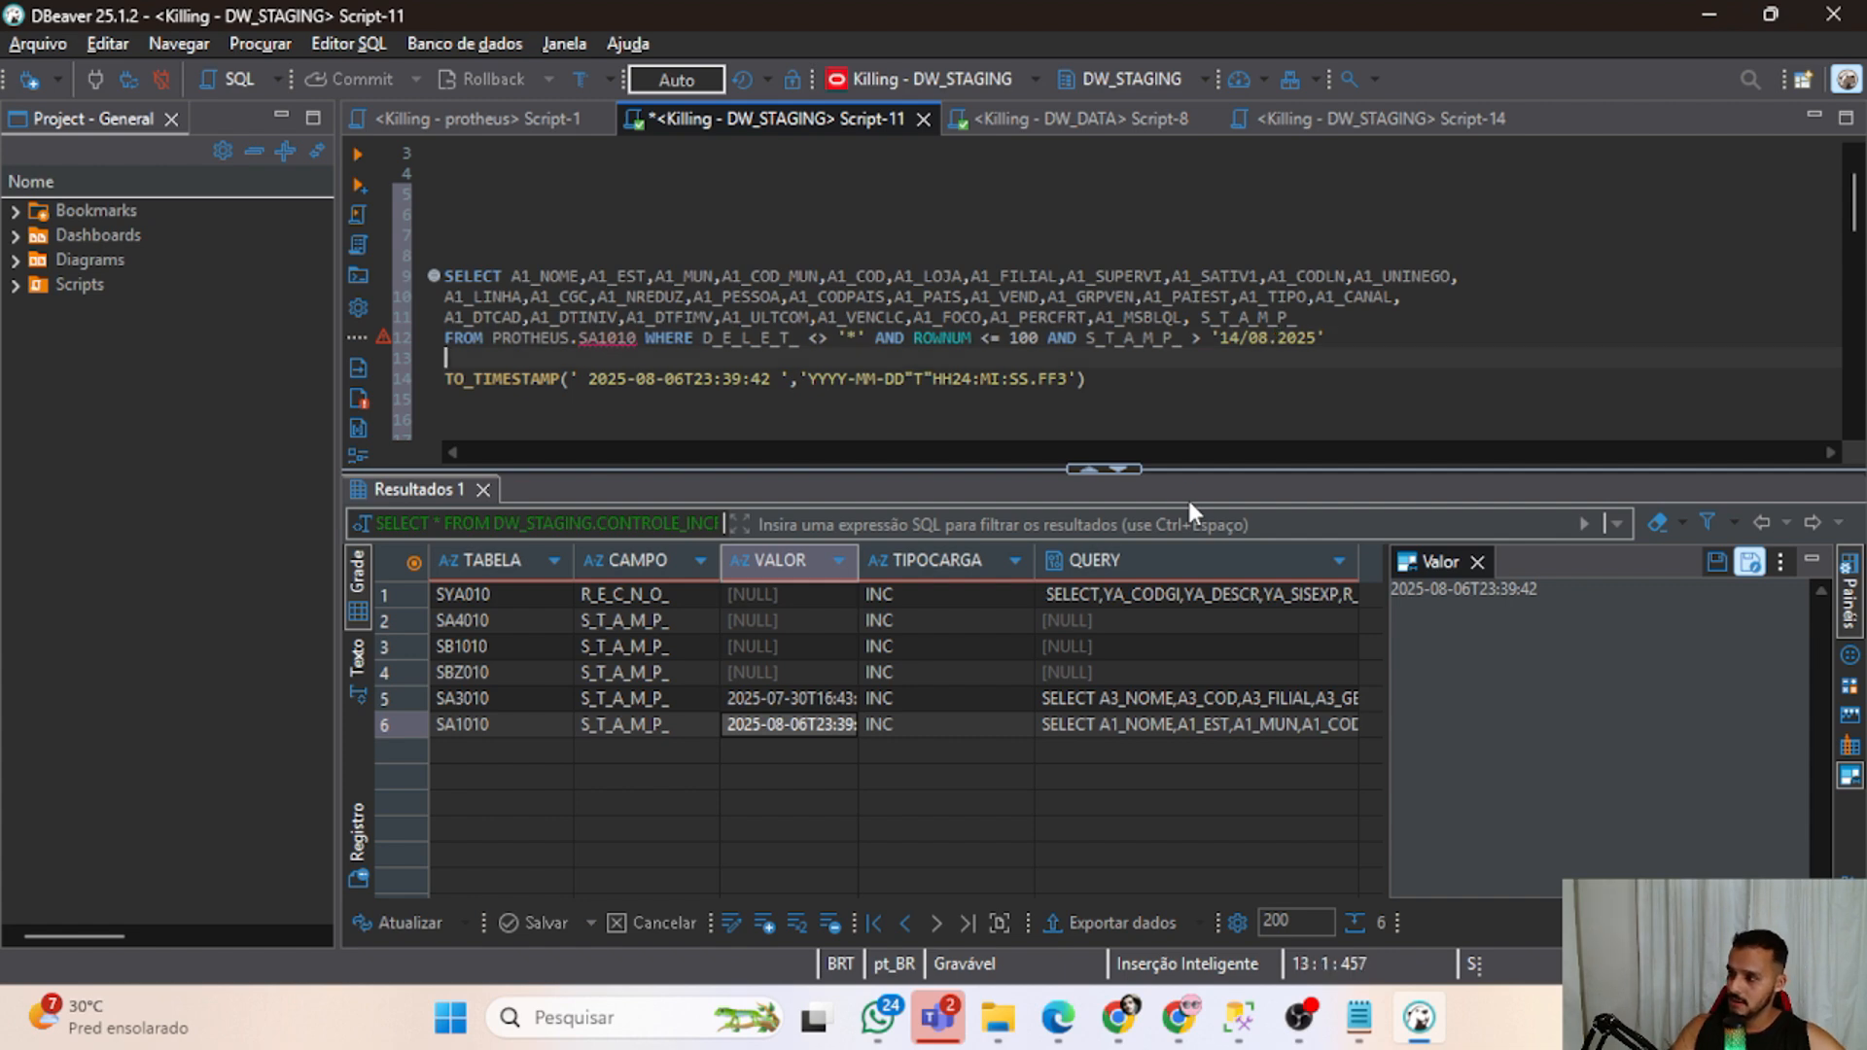
# Replace the dot before the year with a slash so the comparison date reads '14/08/2025'.
pyautogui.press('Left')
pyautogui.press('Up')
pyautogui.press('Left')
pyautogui.press('Left')
pyautogui.press('Down')
pyautogui.press('Left')
pyautogui.press('BackSpace')
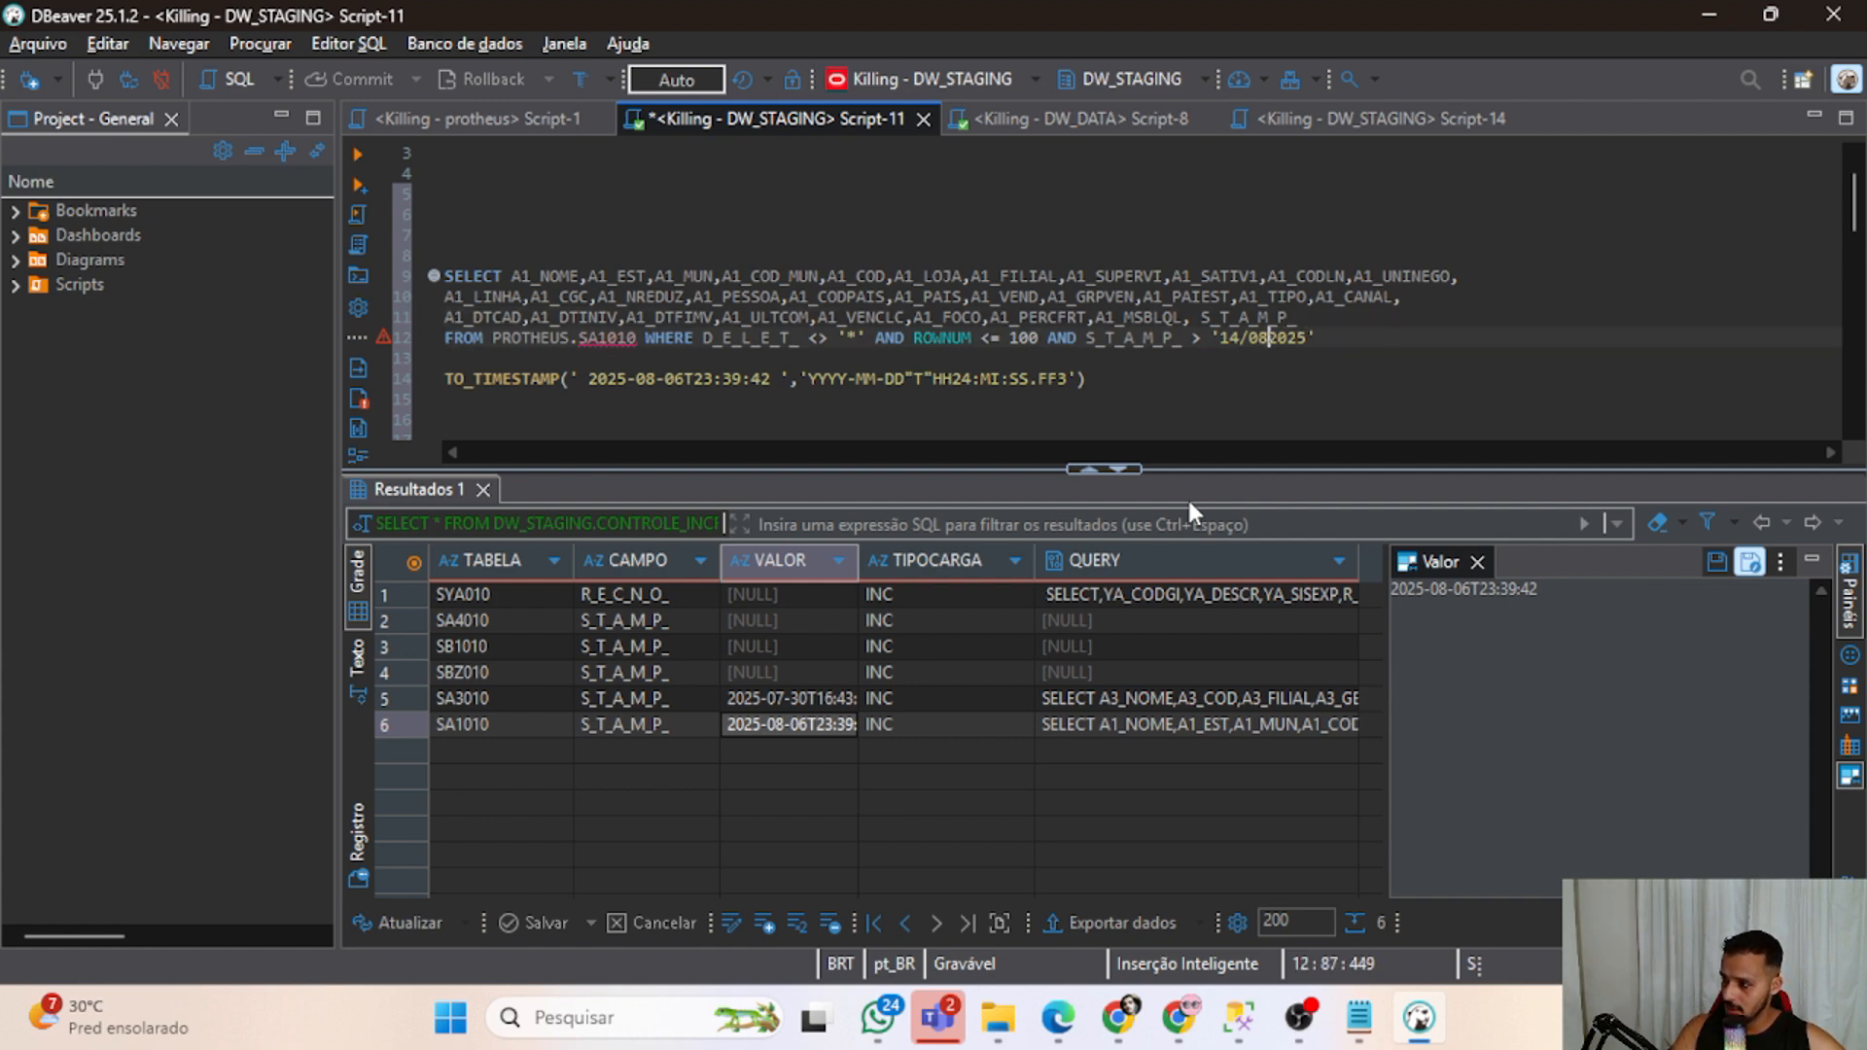
pyautogui.write('/')
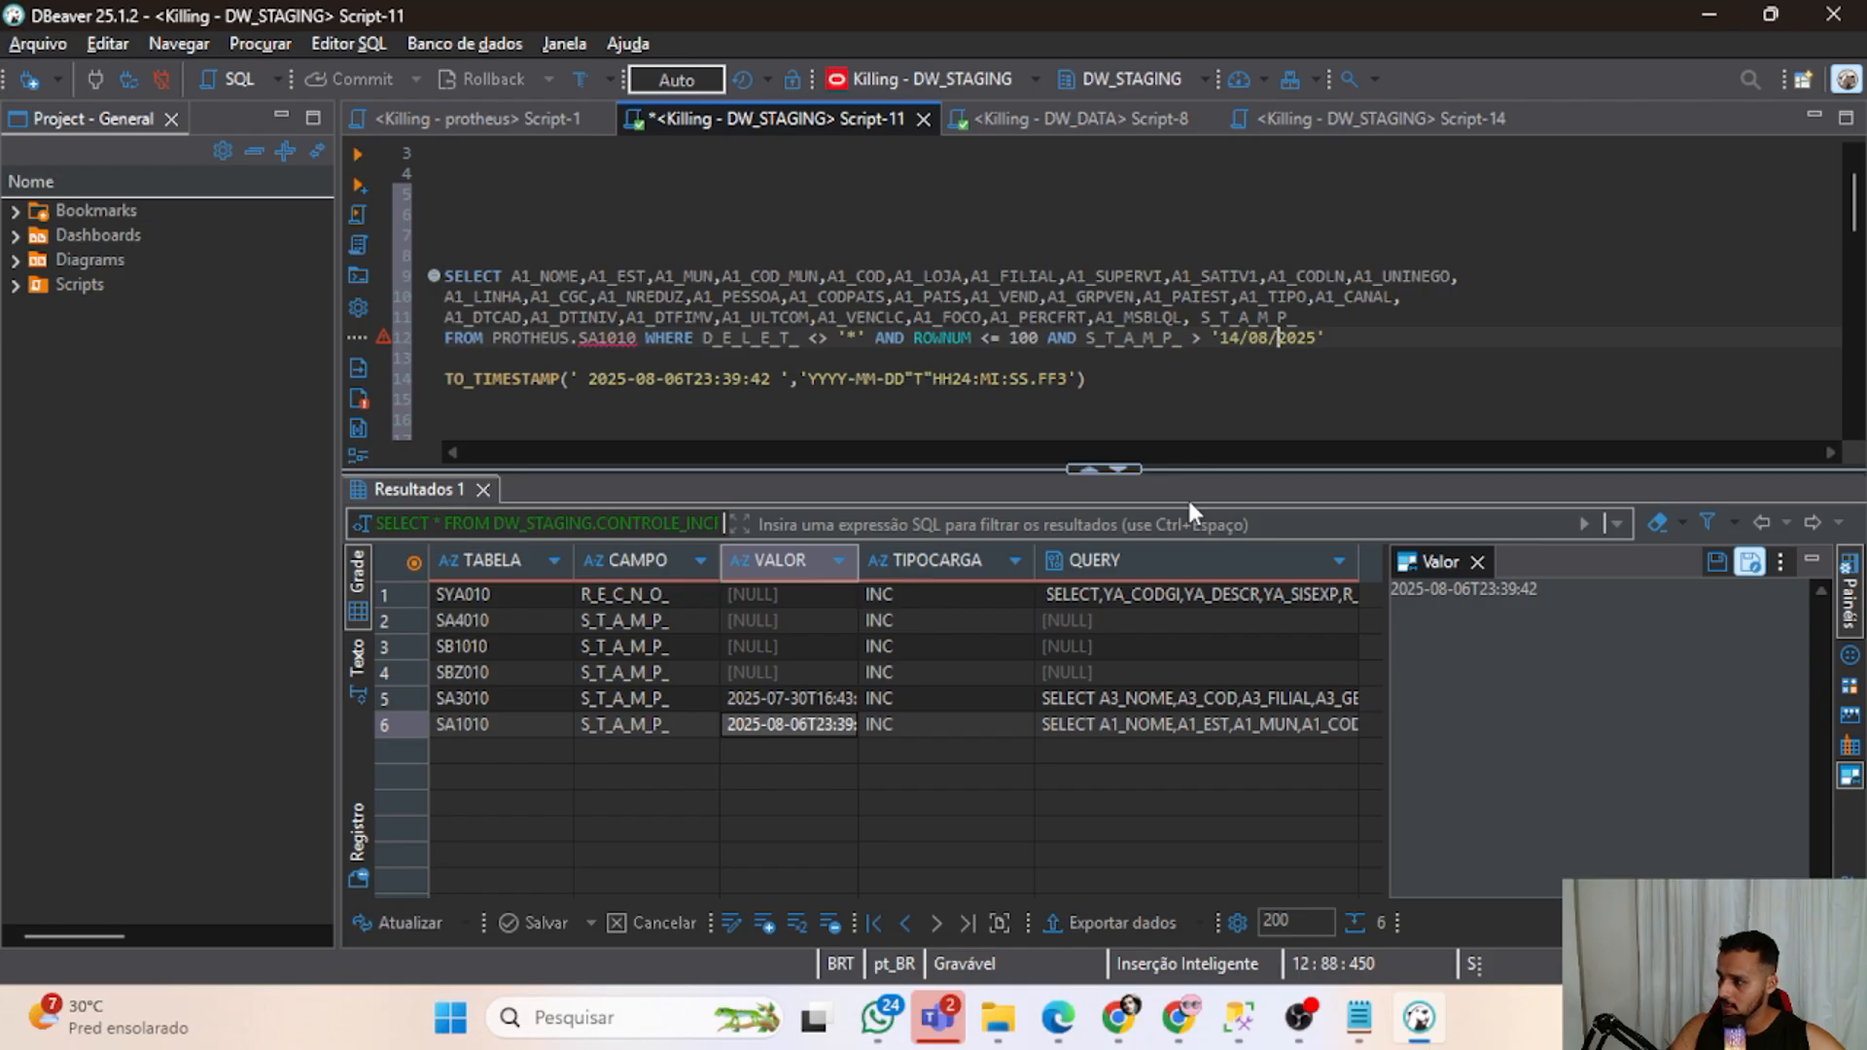
# Undo the date edits so the TO_TIMESTAMP expression again follows the S_T_A_M_P_ > comparison.
pyautogui.hotkey('ctrl', 'z')
pyautogui.hotkey('ctrl', 'z')
pyautogui.hotkey('ctrl', 'z')
pyautogui.hotkey('ctrl', 'z')
pyautogui.hotkey('ctrl', 'z')
pyautogui.hotkey('ctrl', 'z')
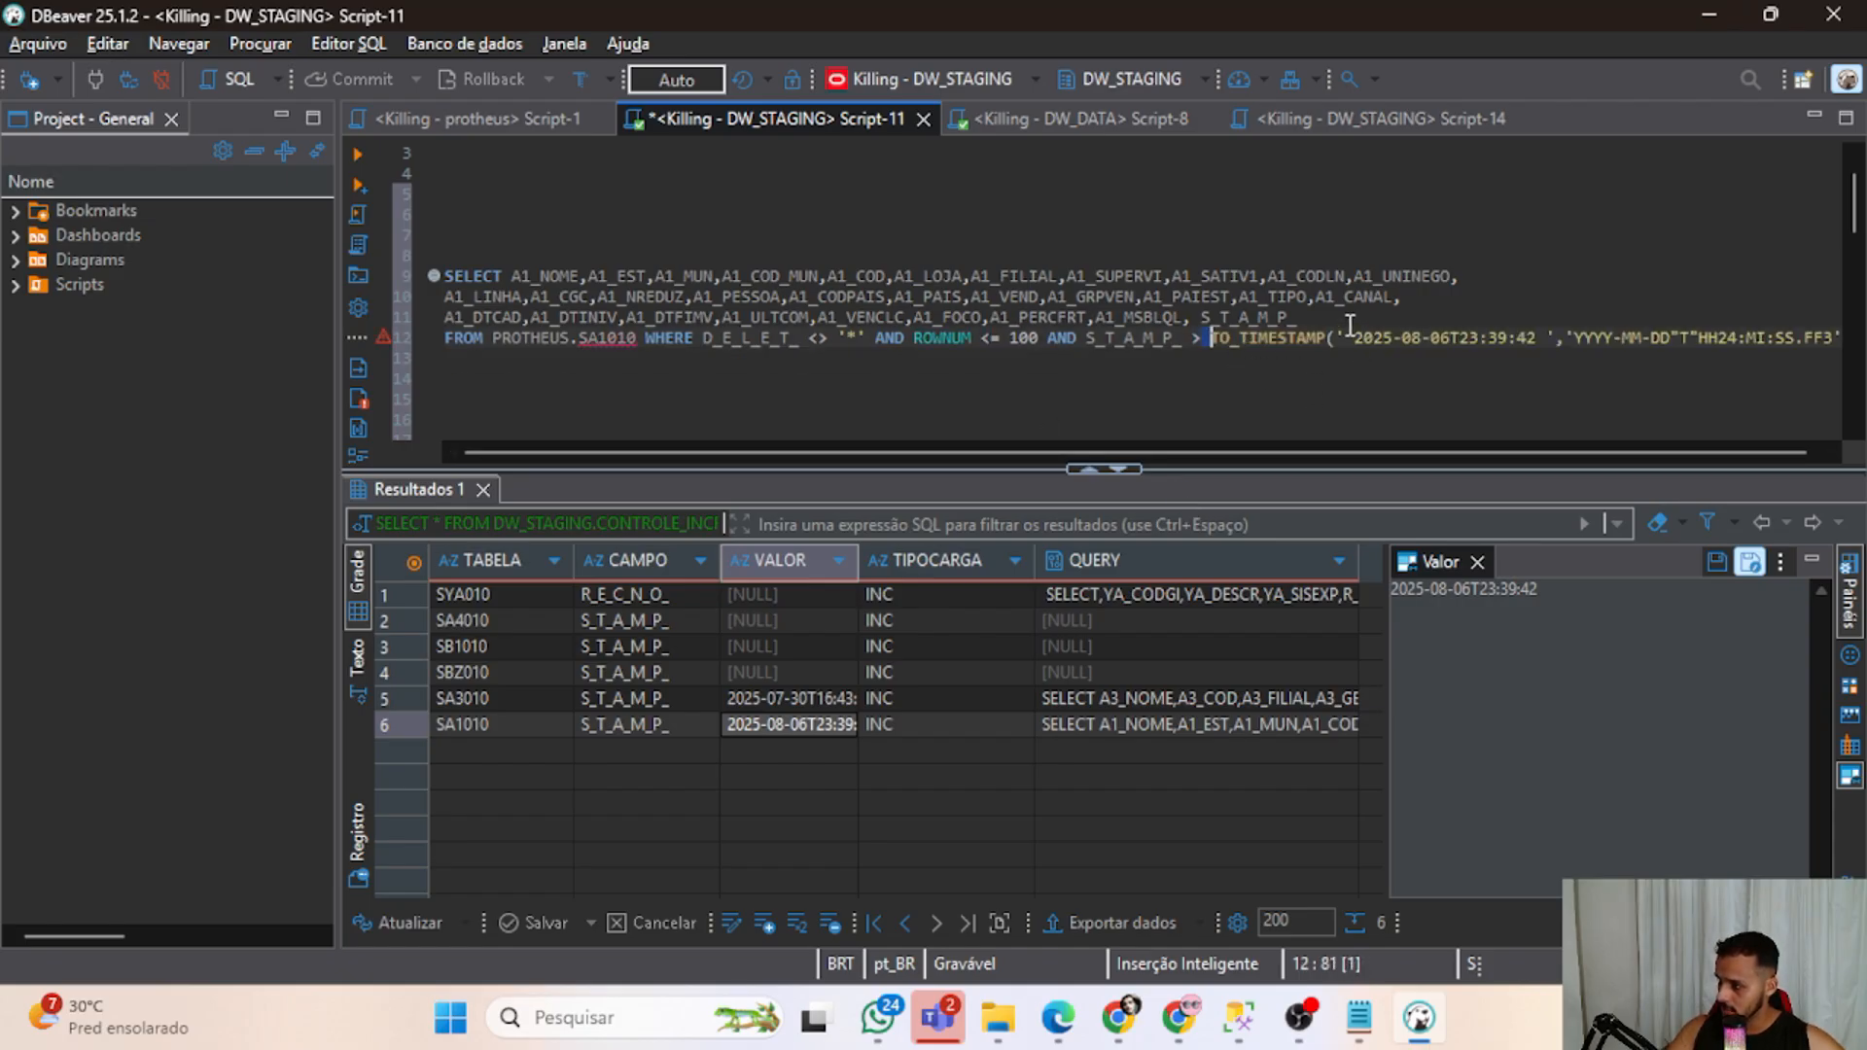
# Delete the timestamp 2025-08-06T23:39:42 from the TO_TIMESTAMP expression, keeping its quotes and the format mask.
pyautogui.doubleClick(1268, 344)
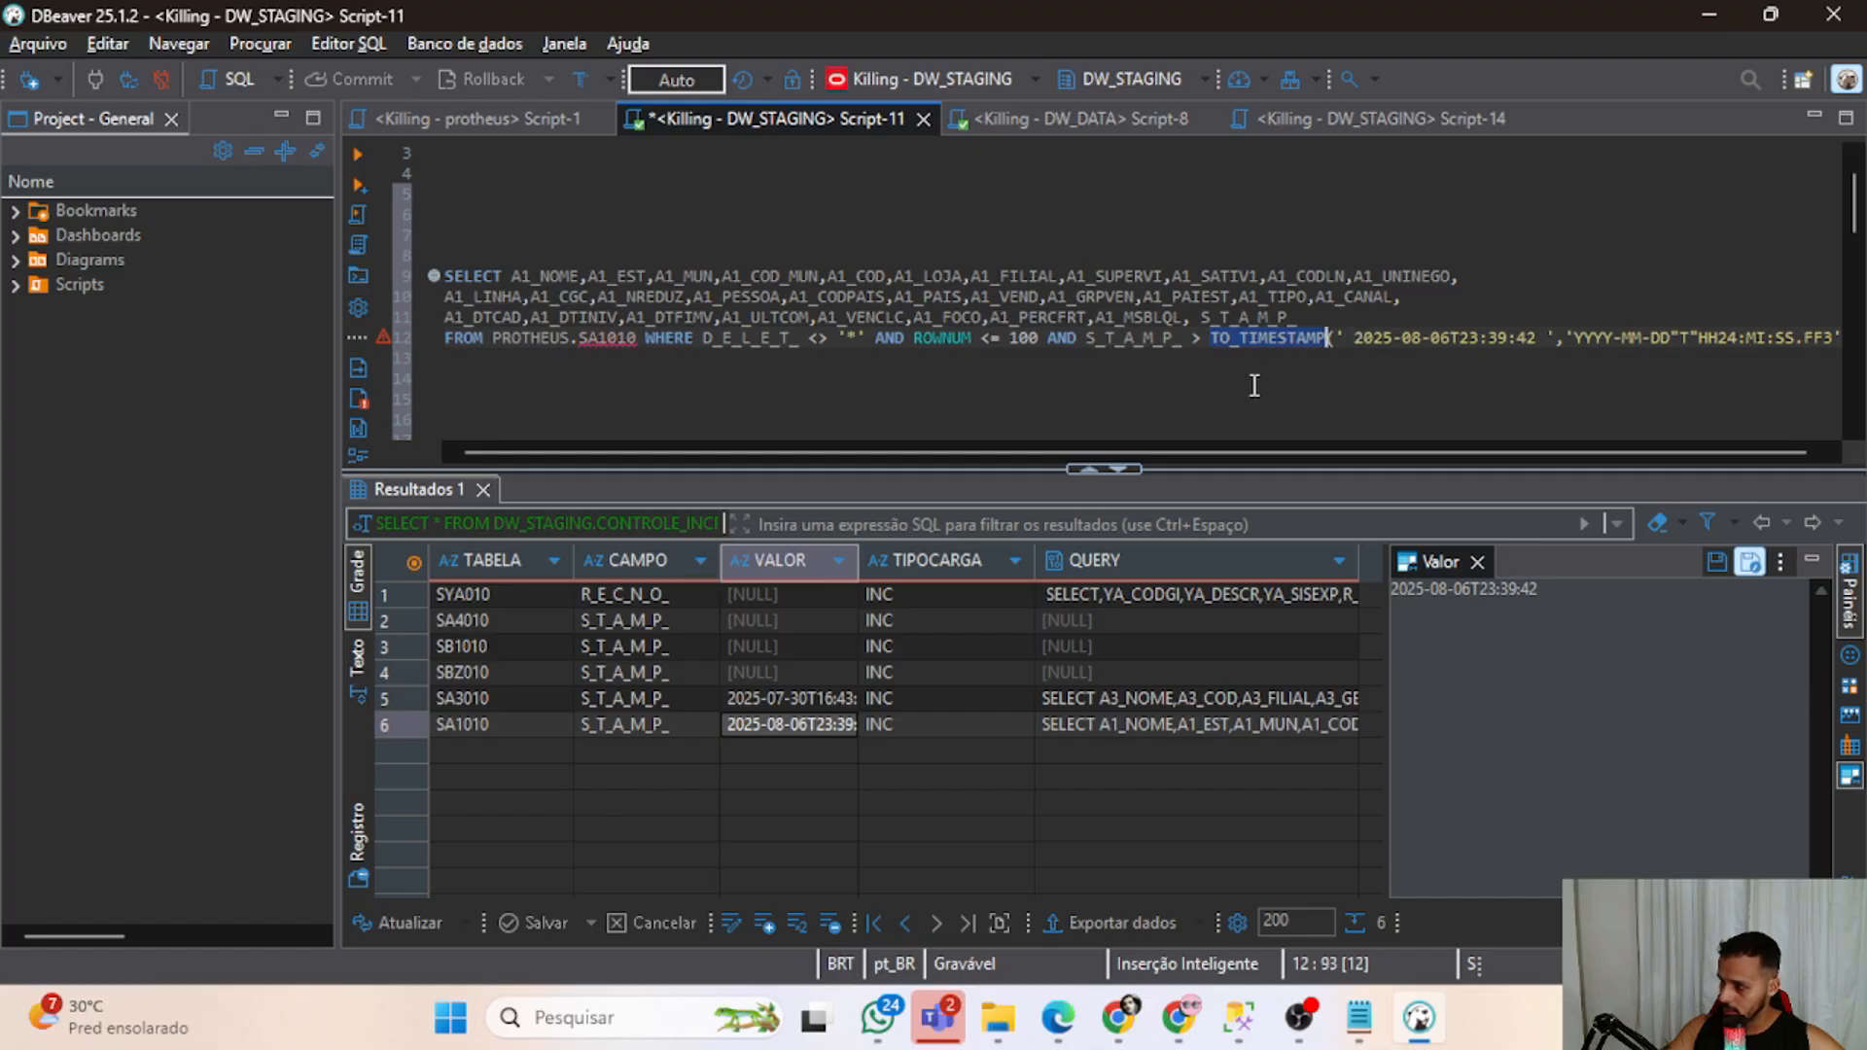
pyautogui.click(1586, 335)
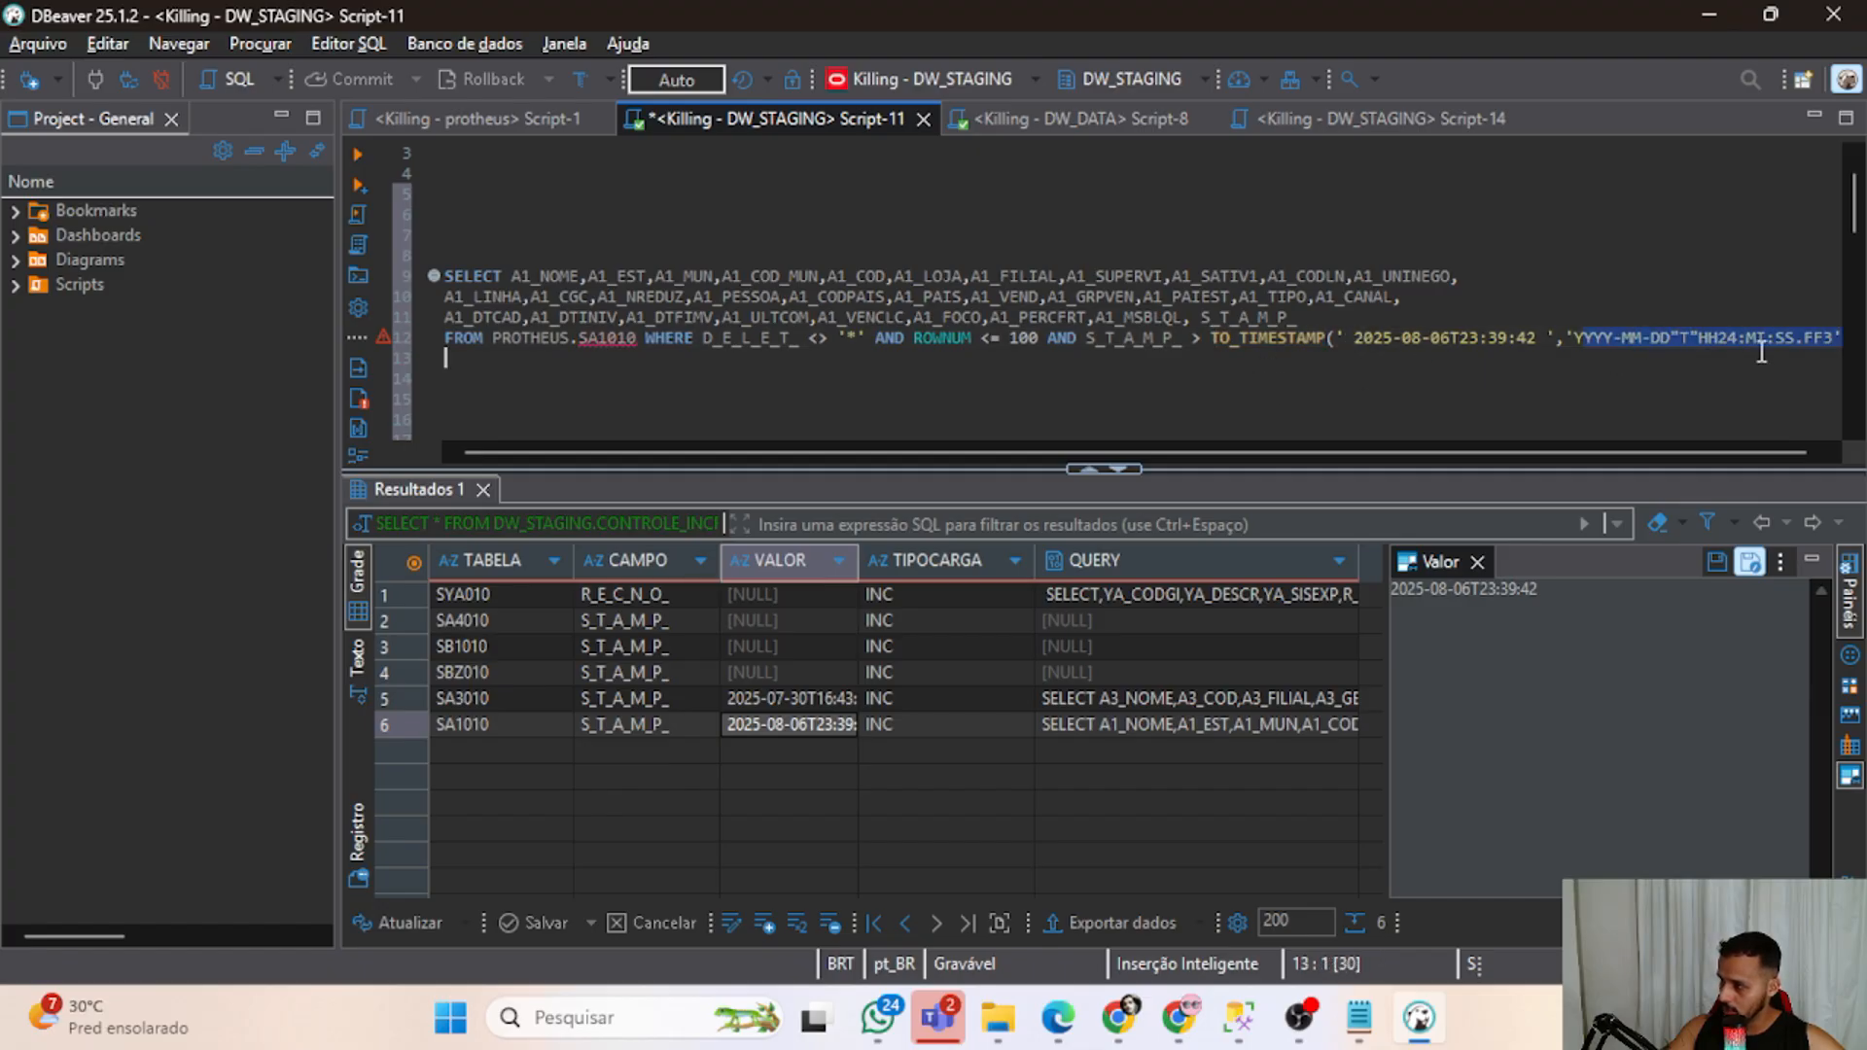
pyautogui.click(1462, 338)
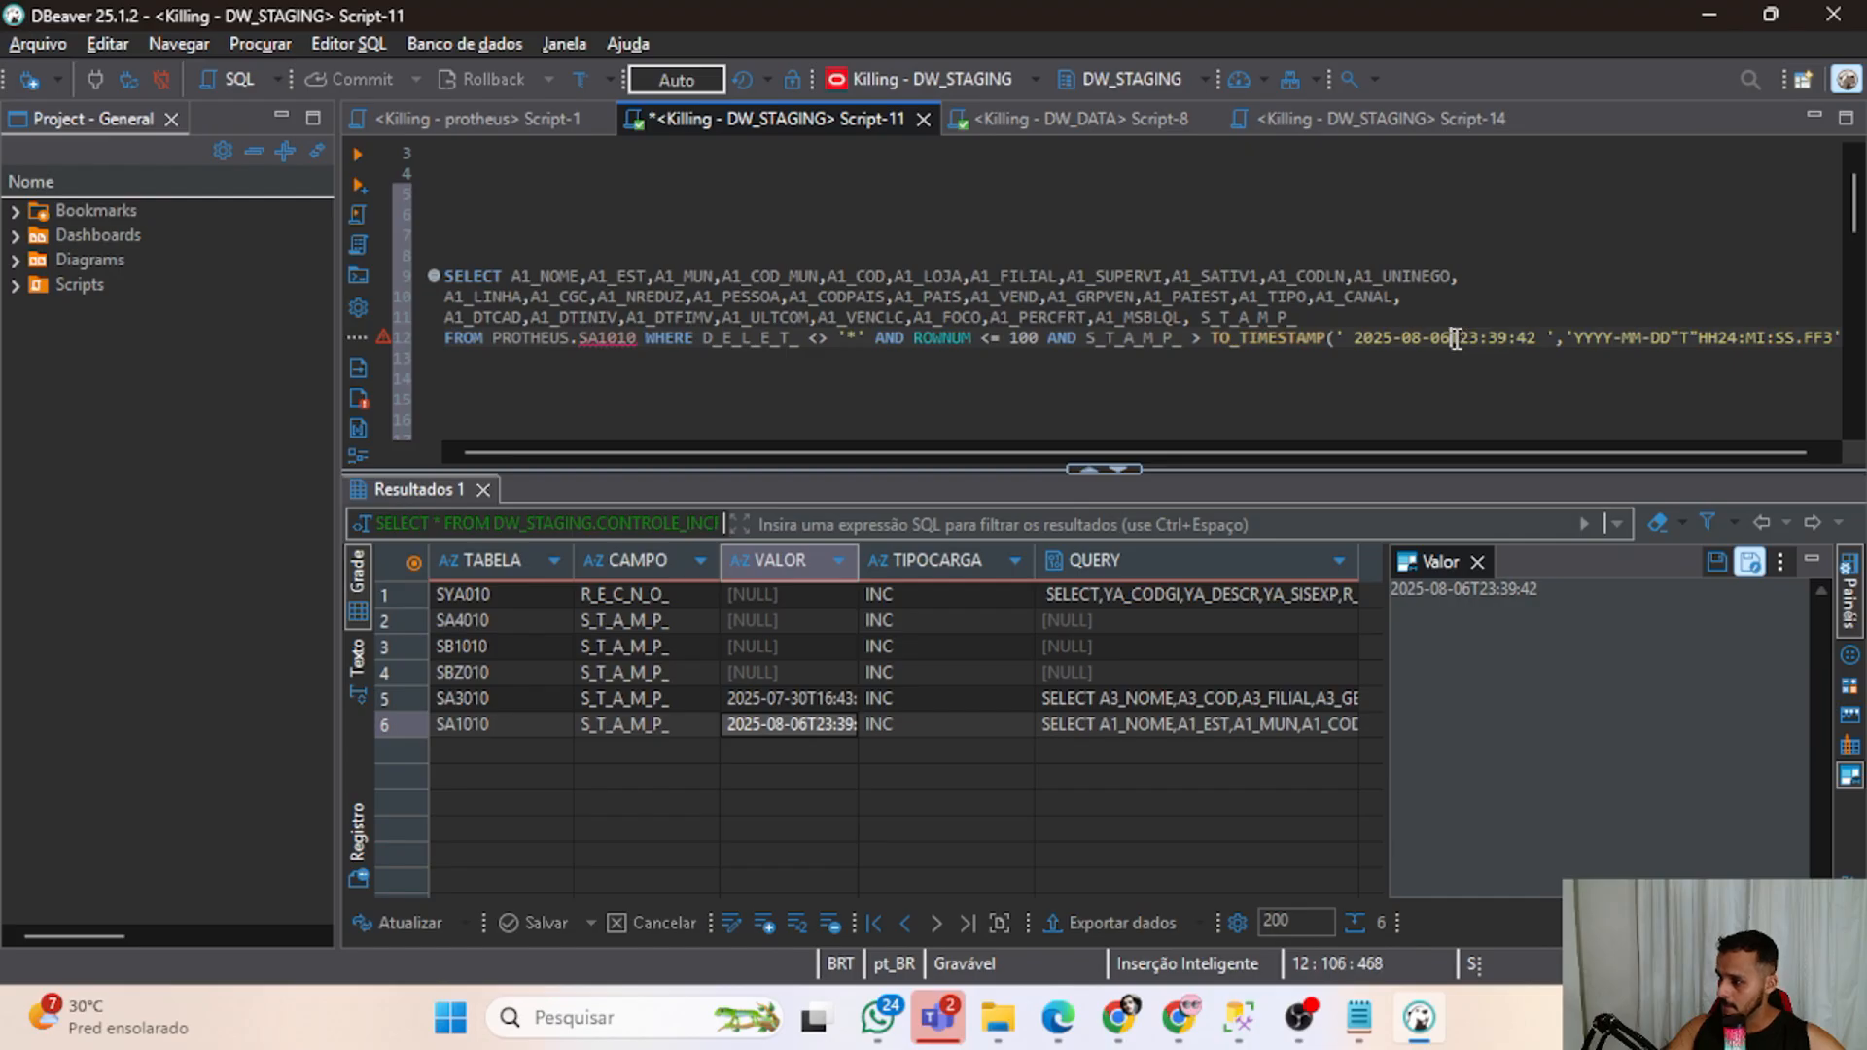
pyautogui.click(1403, 337)
pyautogui.moveTo(1359, 338); pyautogui.dragTo(1537, 339)
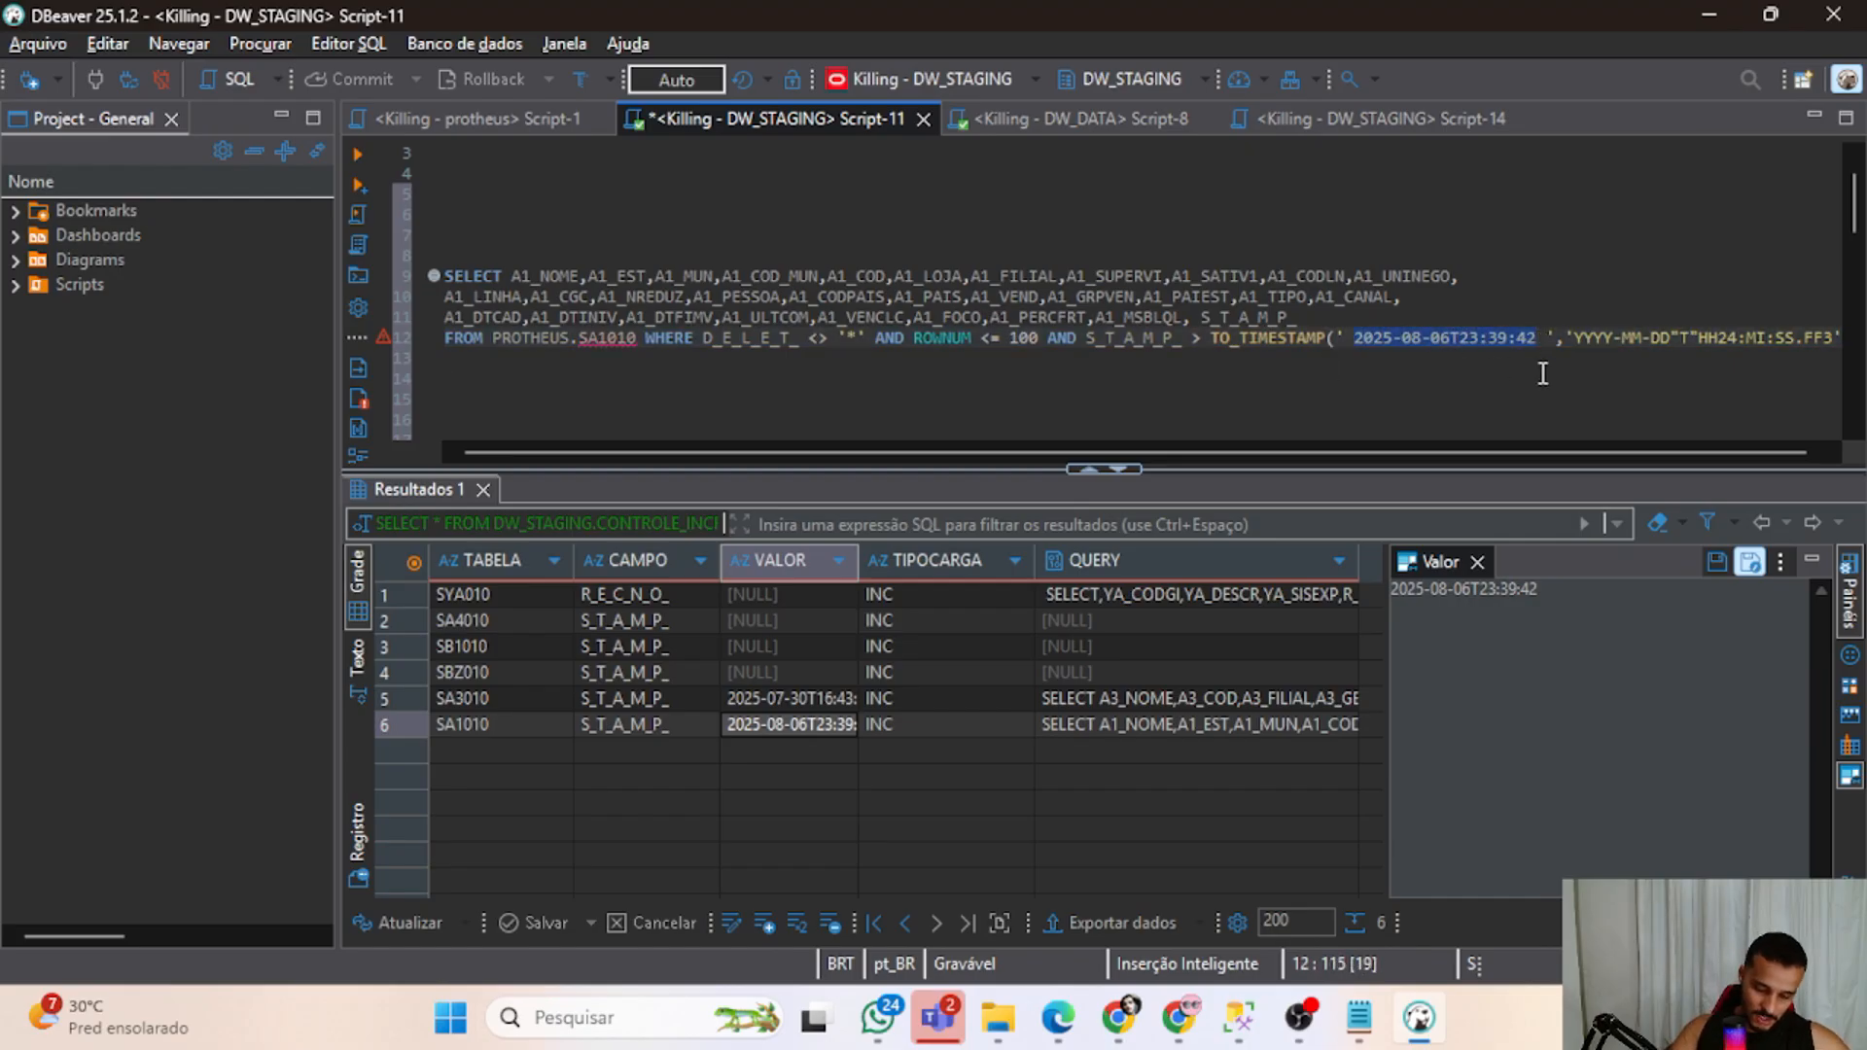
pyautogui.press('BackSpace')
# Switch to Azure Data Factory, accept the replace query expression, and show the Carga Incremental activity's sink (Coletor) settings.
pyautogui.hotkey('alt', 'Tab')
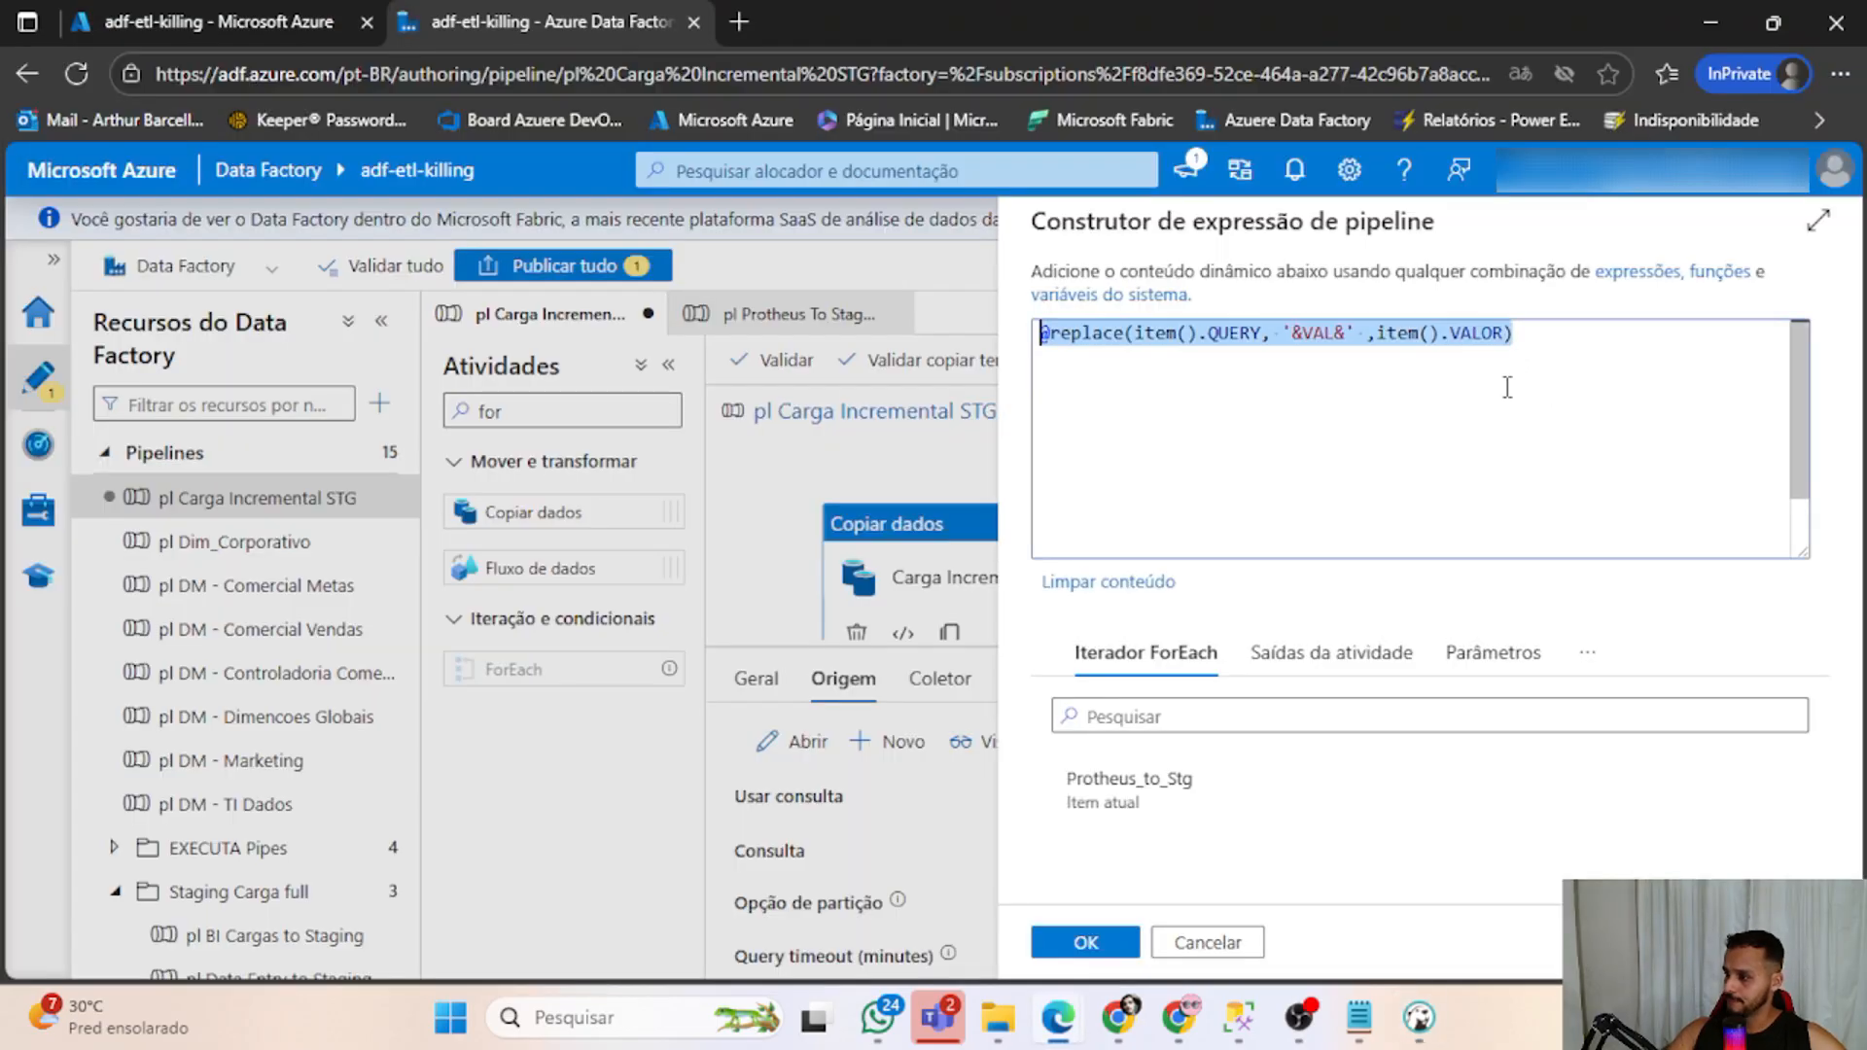
pyautogui.click(1087, 941)
pyautogui.scroll(-1, 1054, 556)
pyautogui.scroll(1, 1057, 574)
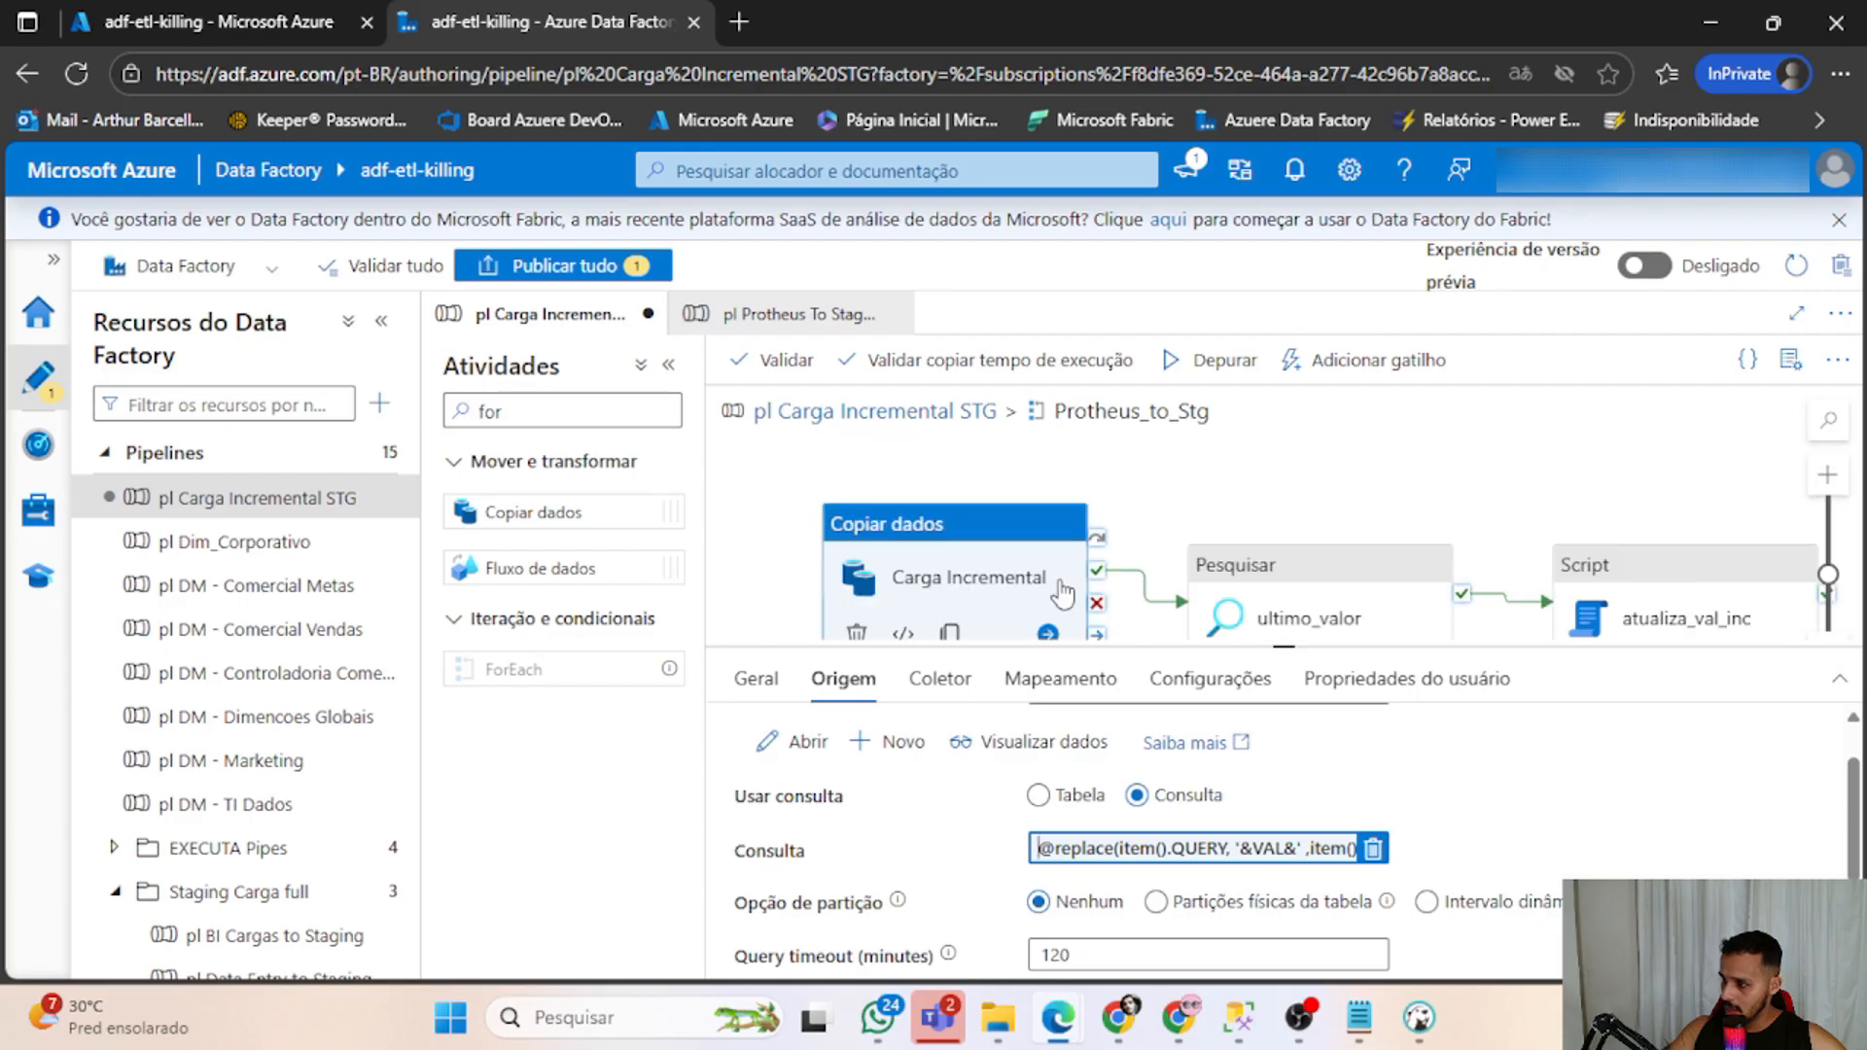
pyautogui.click(1115, 503)
pyautogui.click(1002, 601)
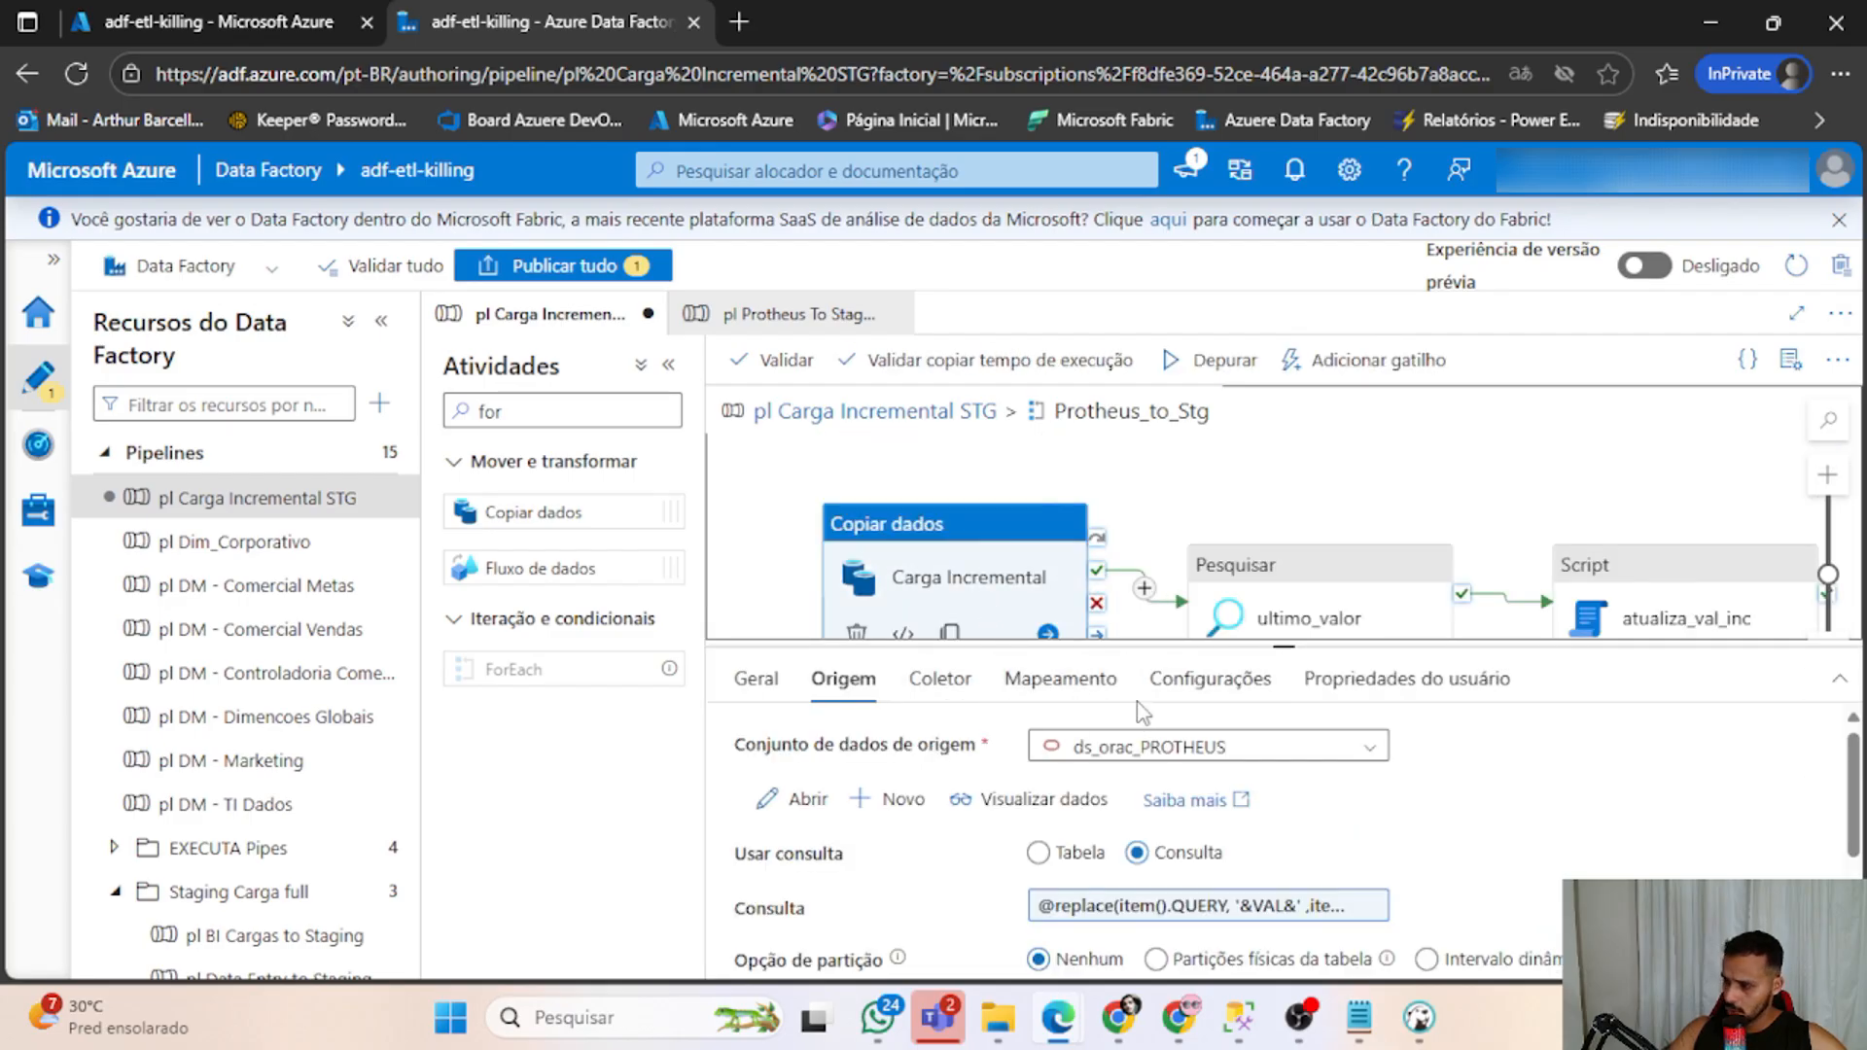
pyautogui.click(931, 685)
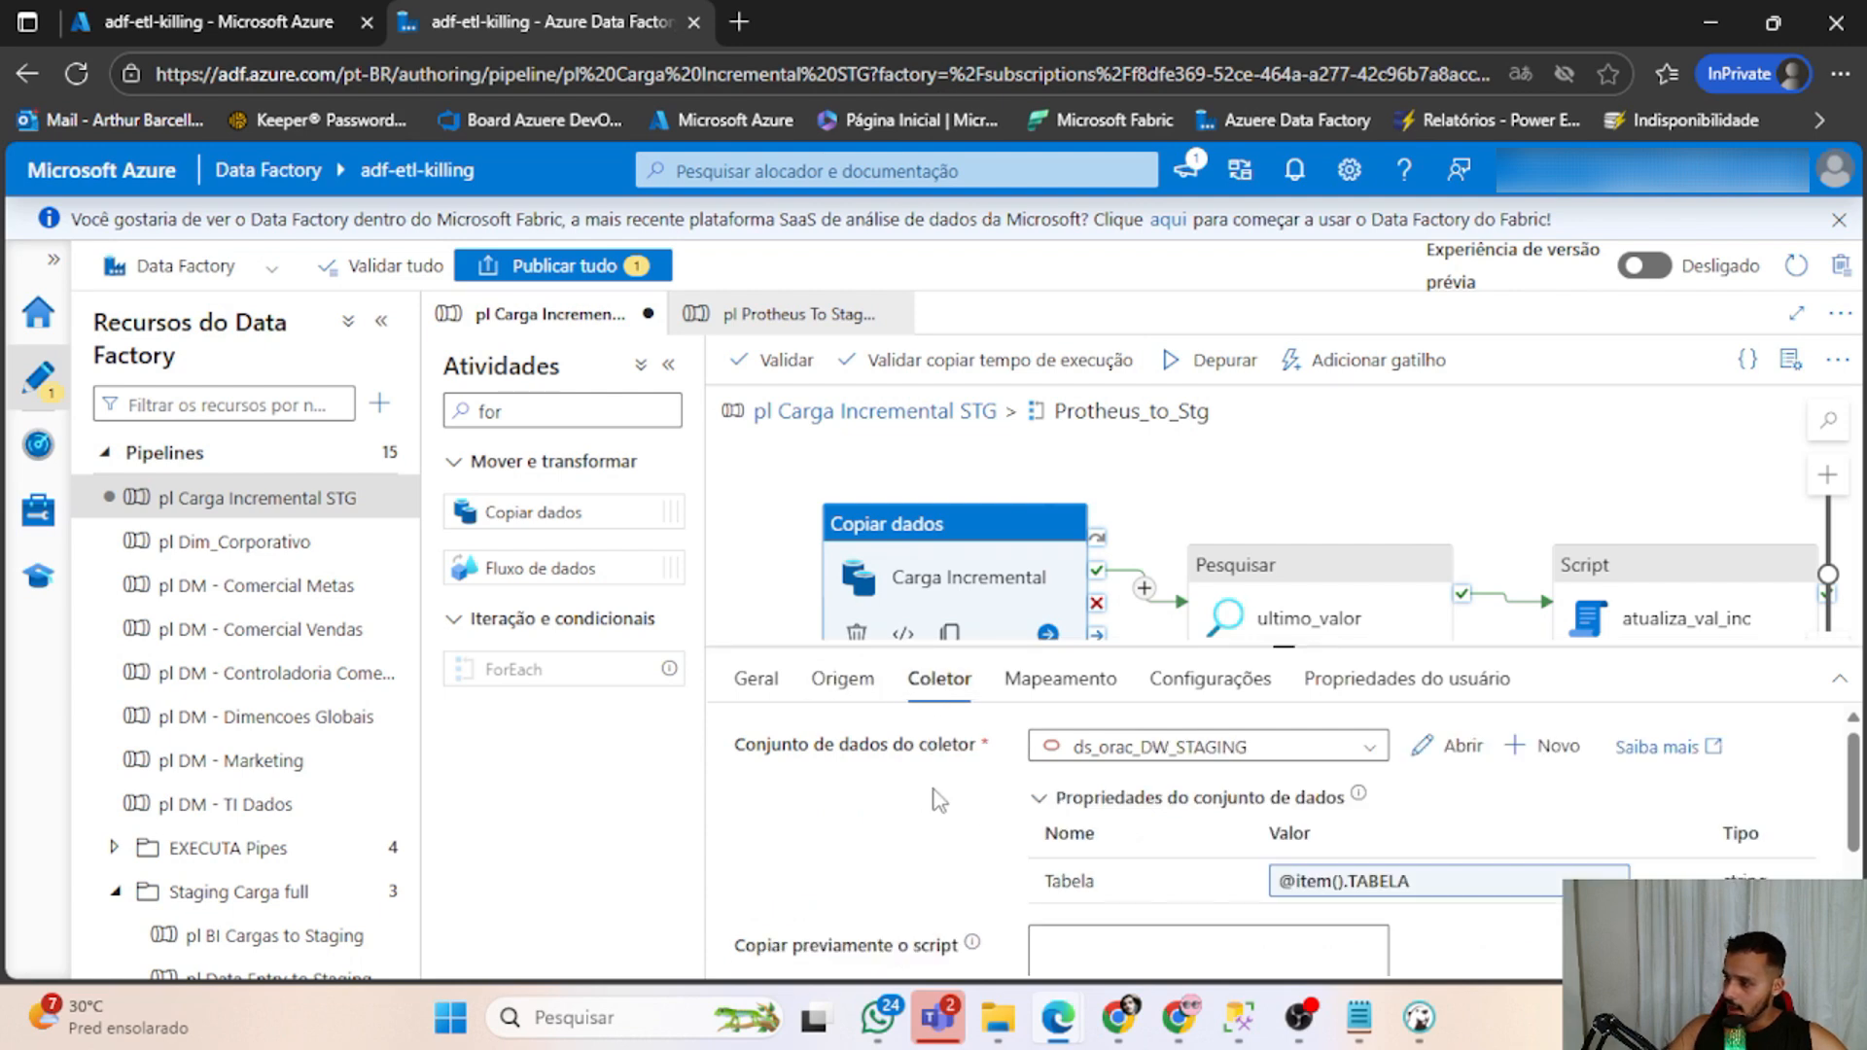
# Enlarge the properties pane and inspect the expression of the Tabela sink dataset property in Carga Incremental.
pyautogui.scroll(-2, 1148, 523)
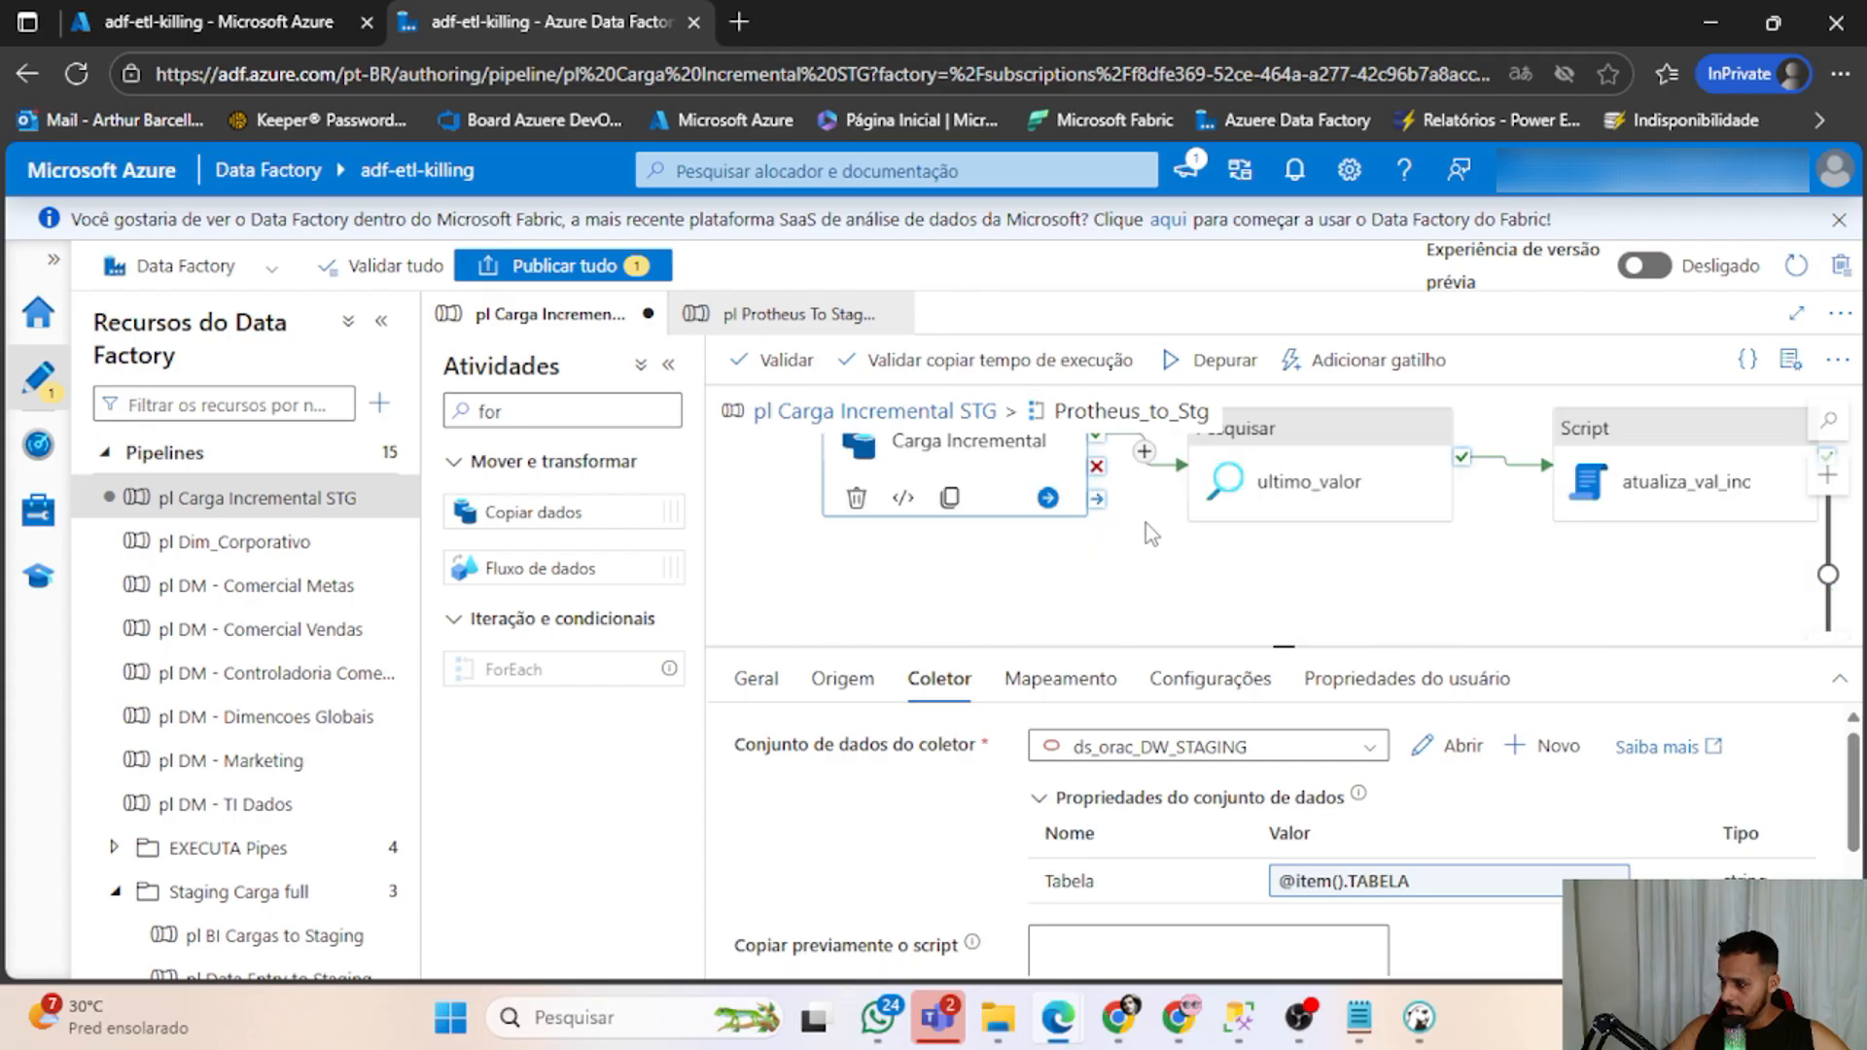
pyautogui.moveTo(1276, 645); pyautogui.dragTo(1275, 601)
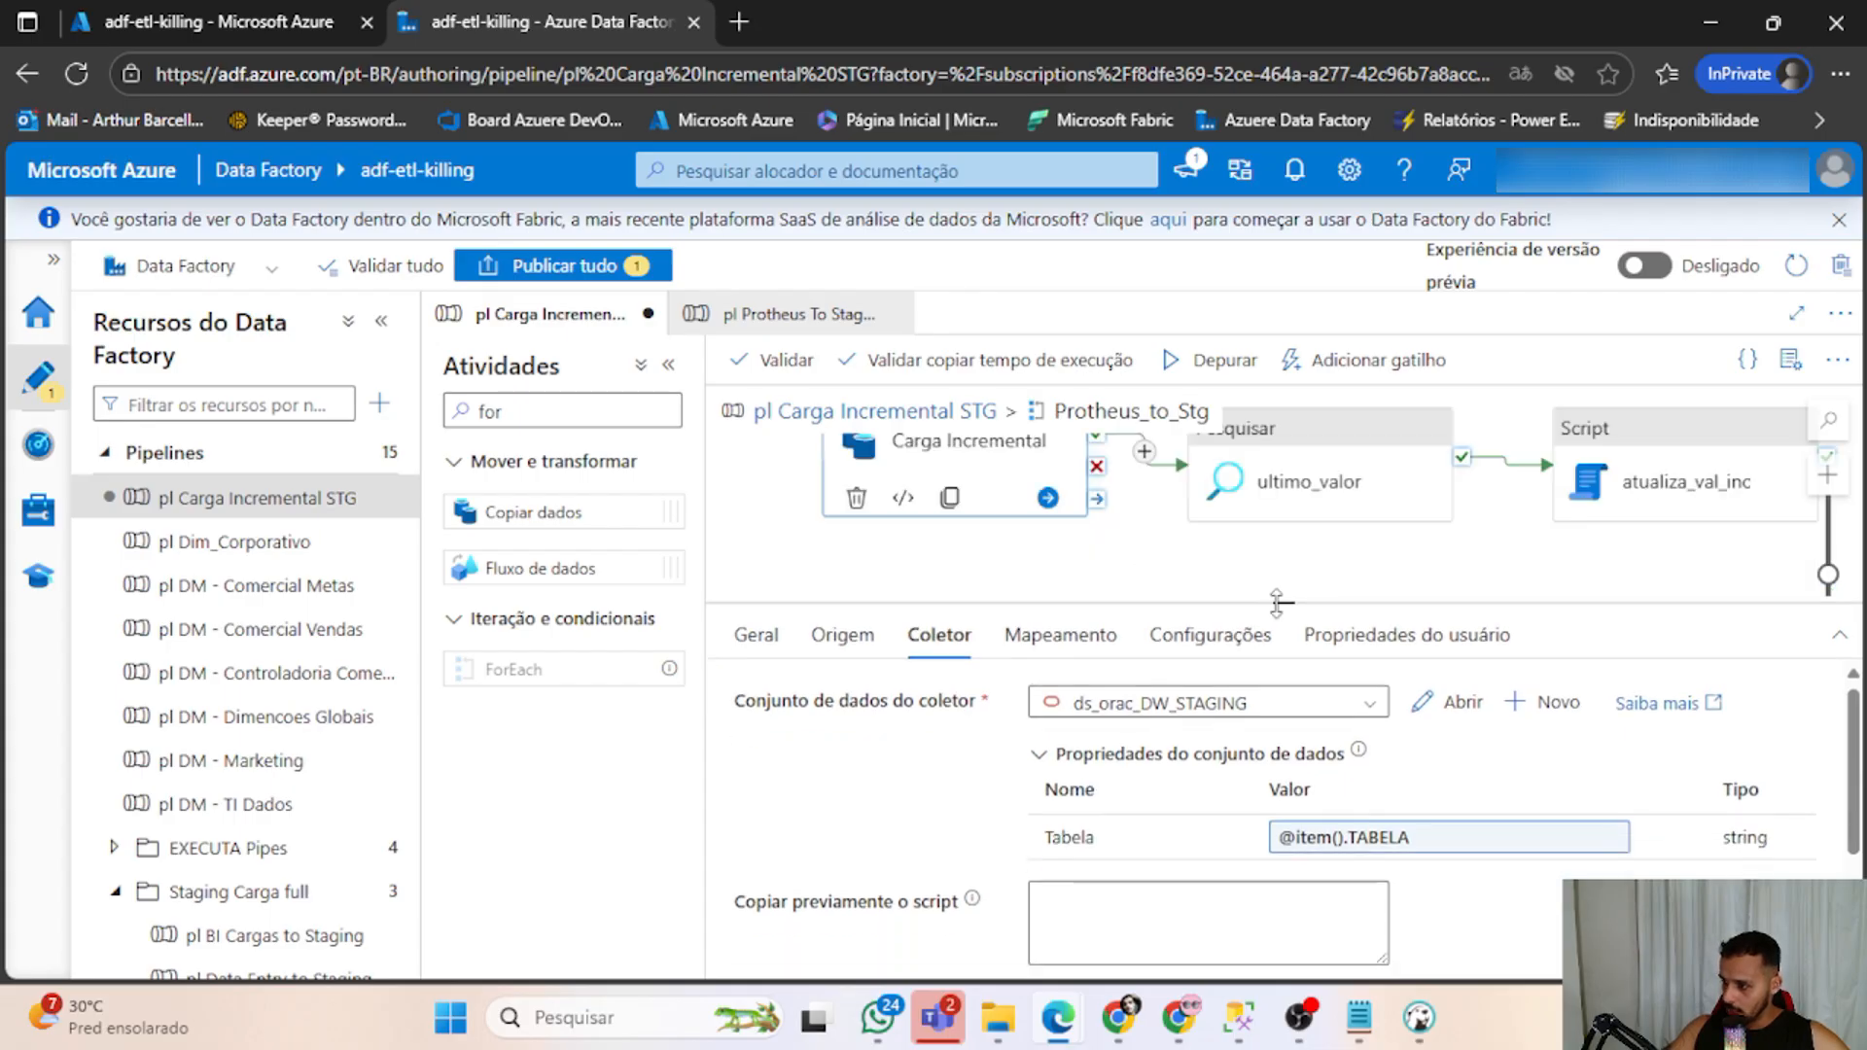
pyautogui.click(998, 545)
pyautogui.click(966, 464)
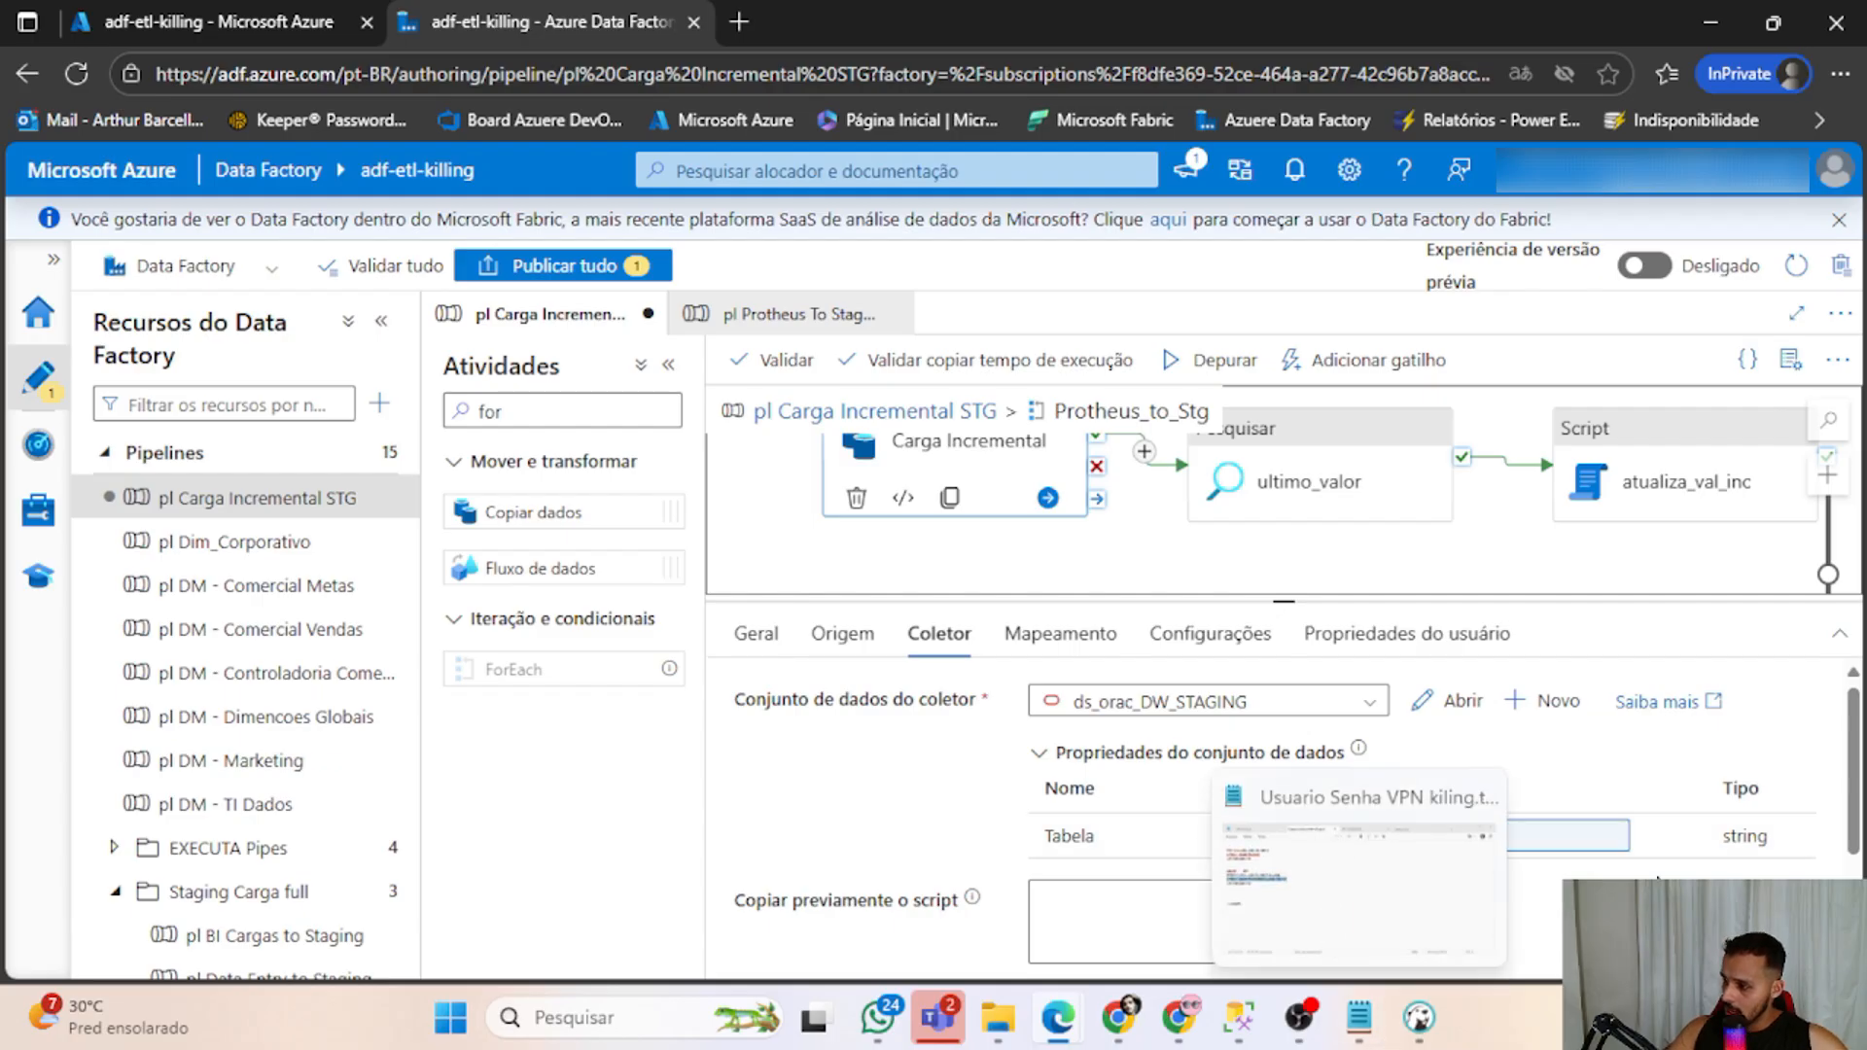
pyautogui.click(1414, 568)
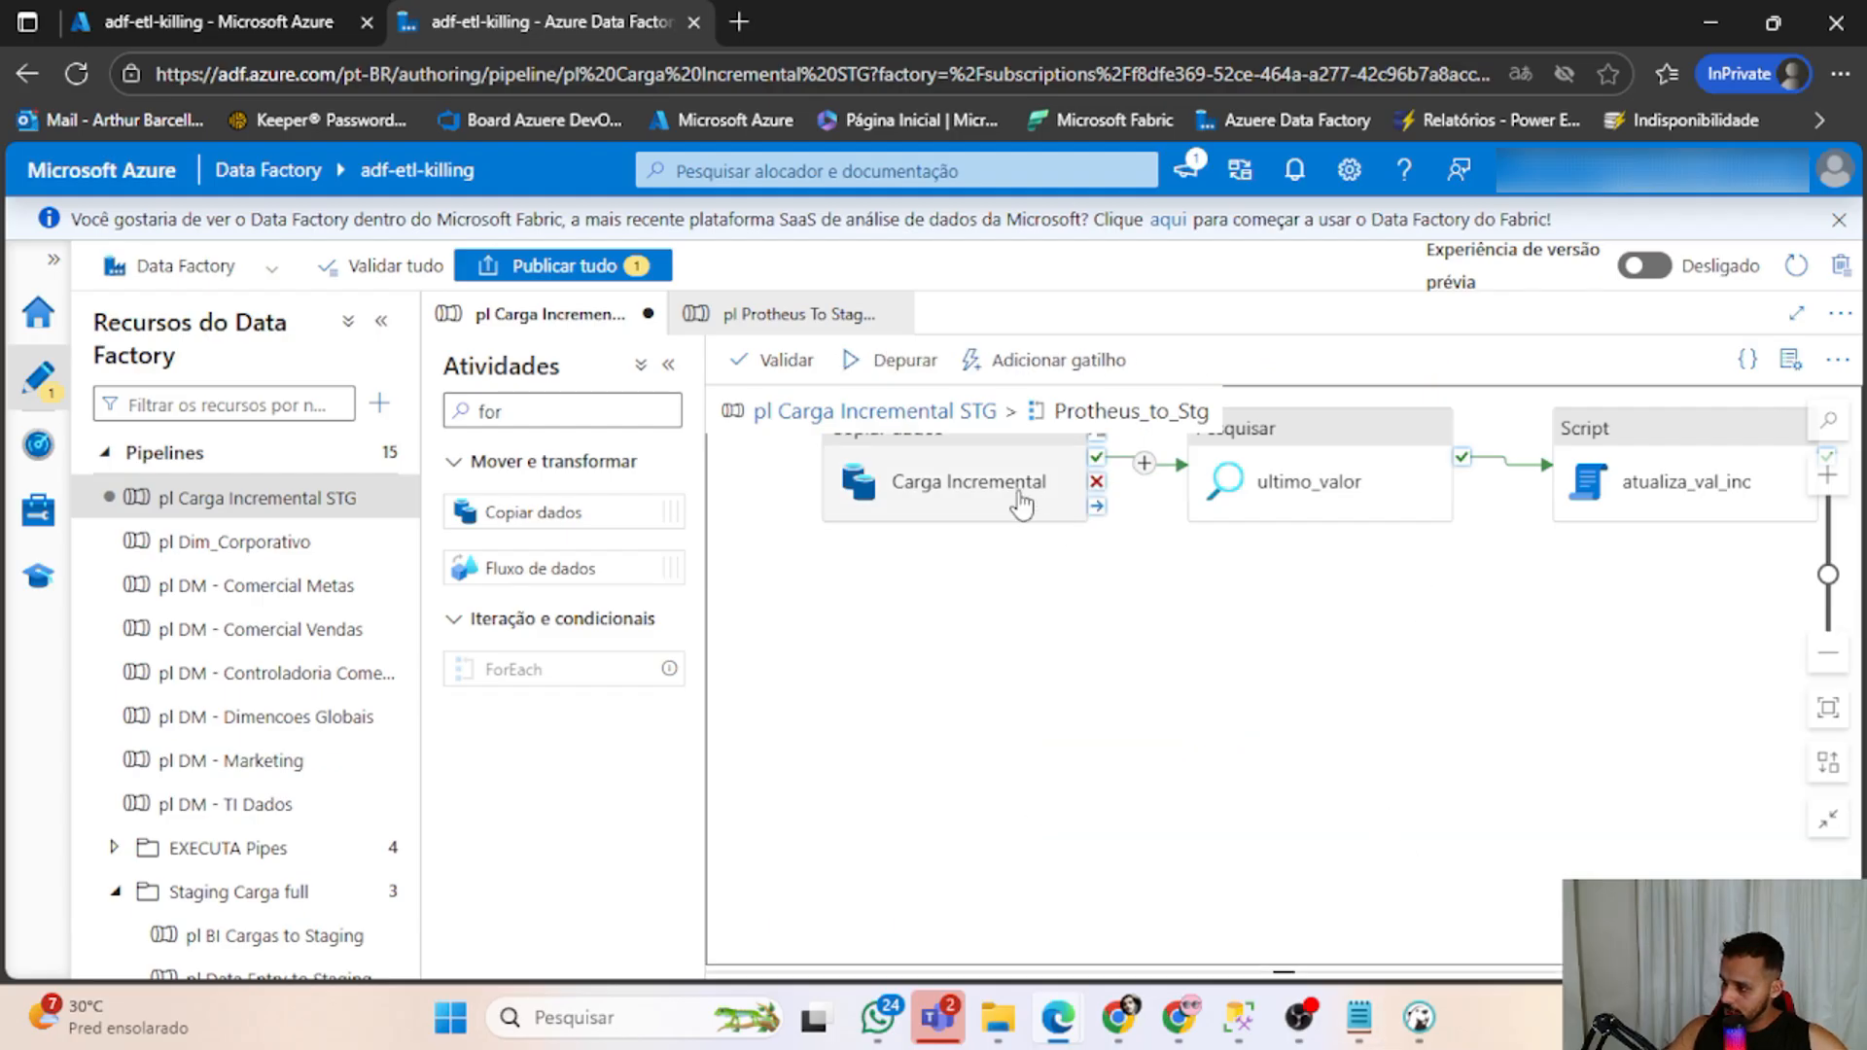
pyautogui.click(1050, 481)
pyautogui.click(1449, 843)
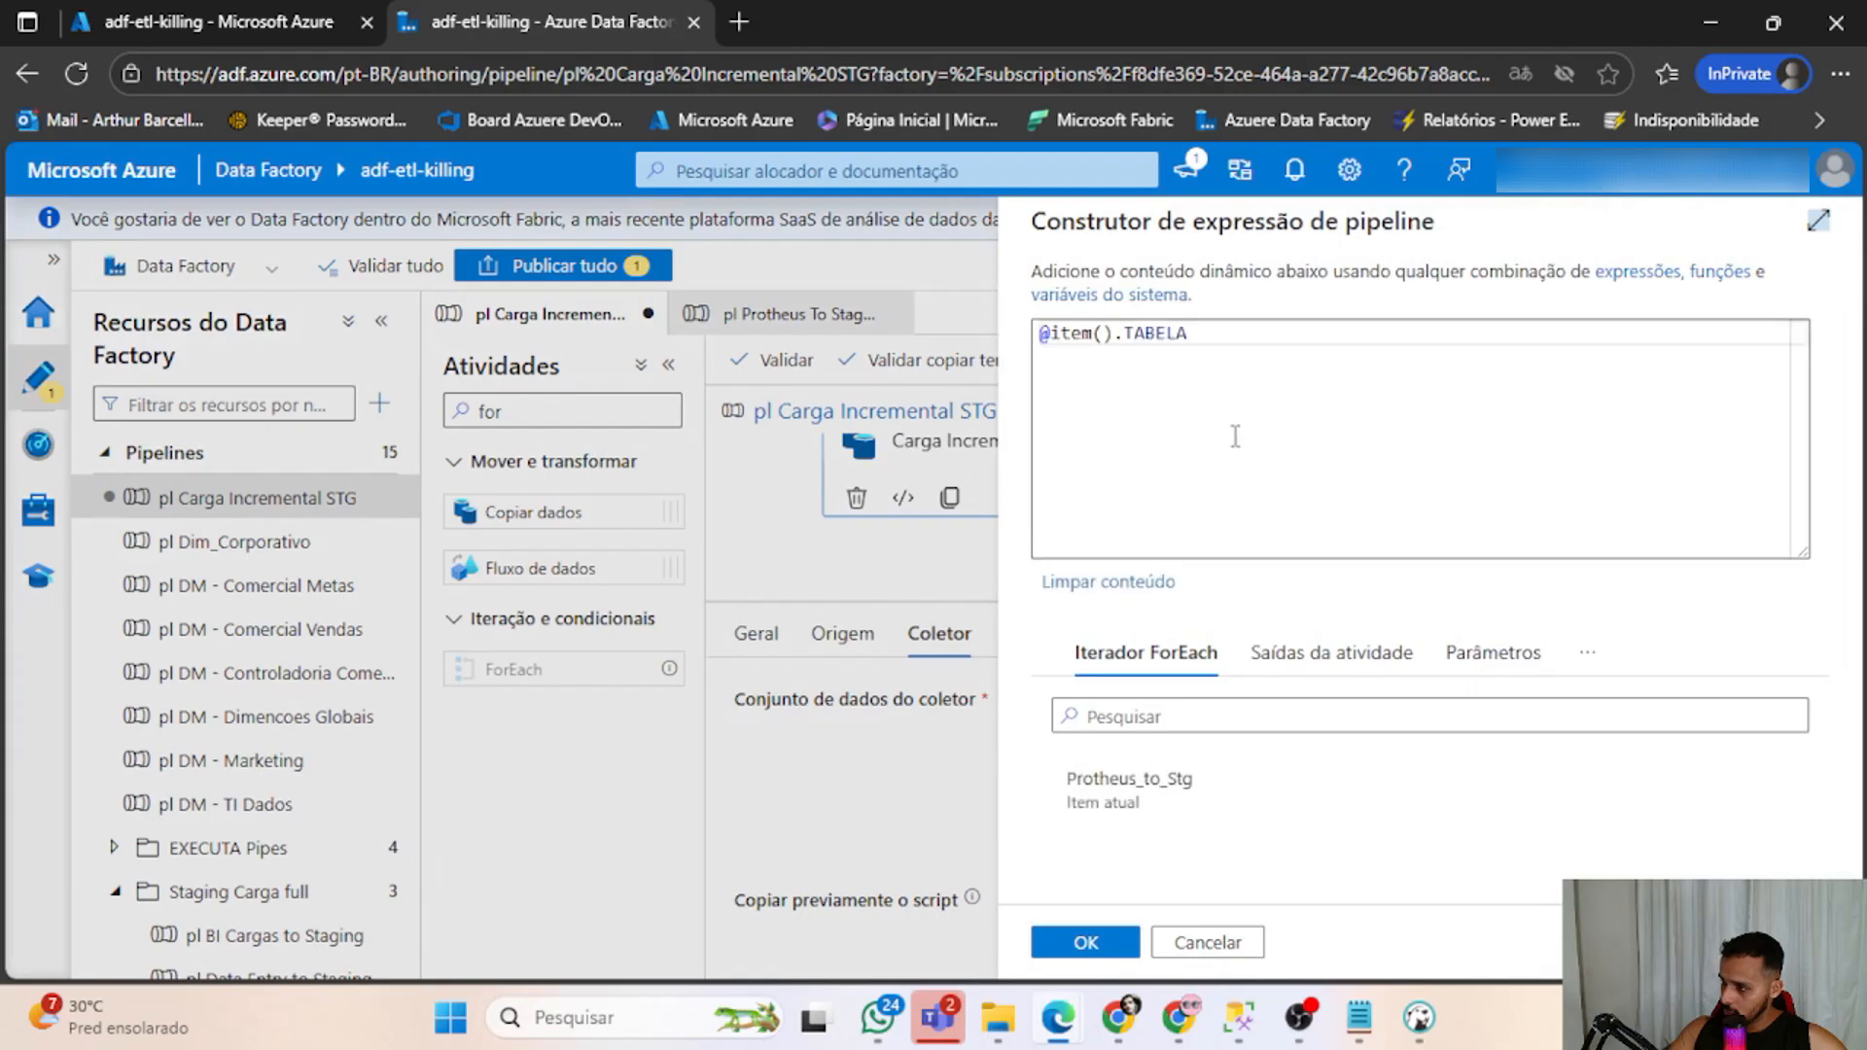
pyautogui.click(1087, 946)
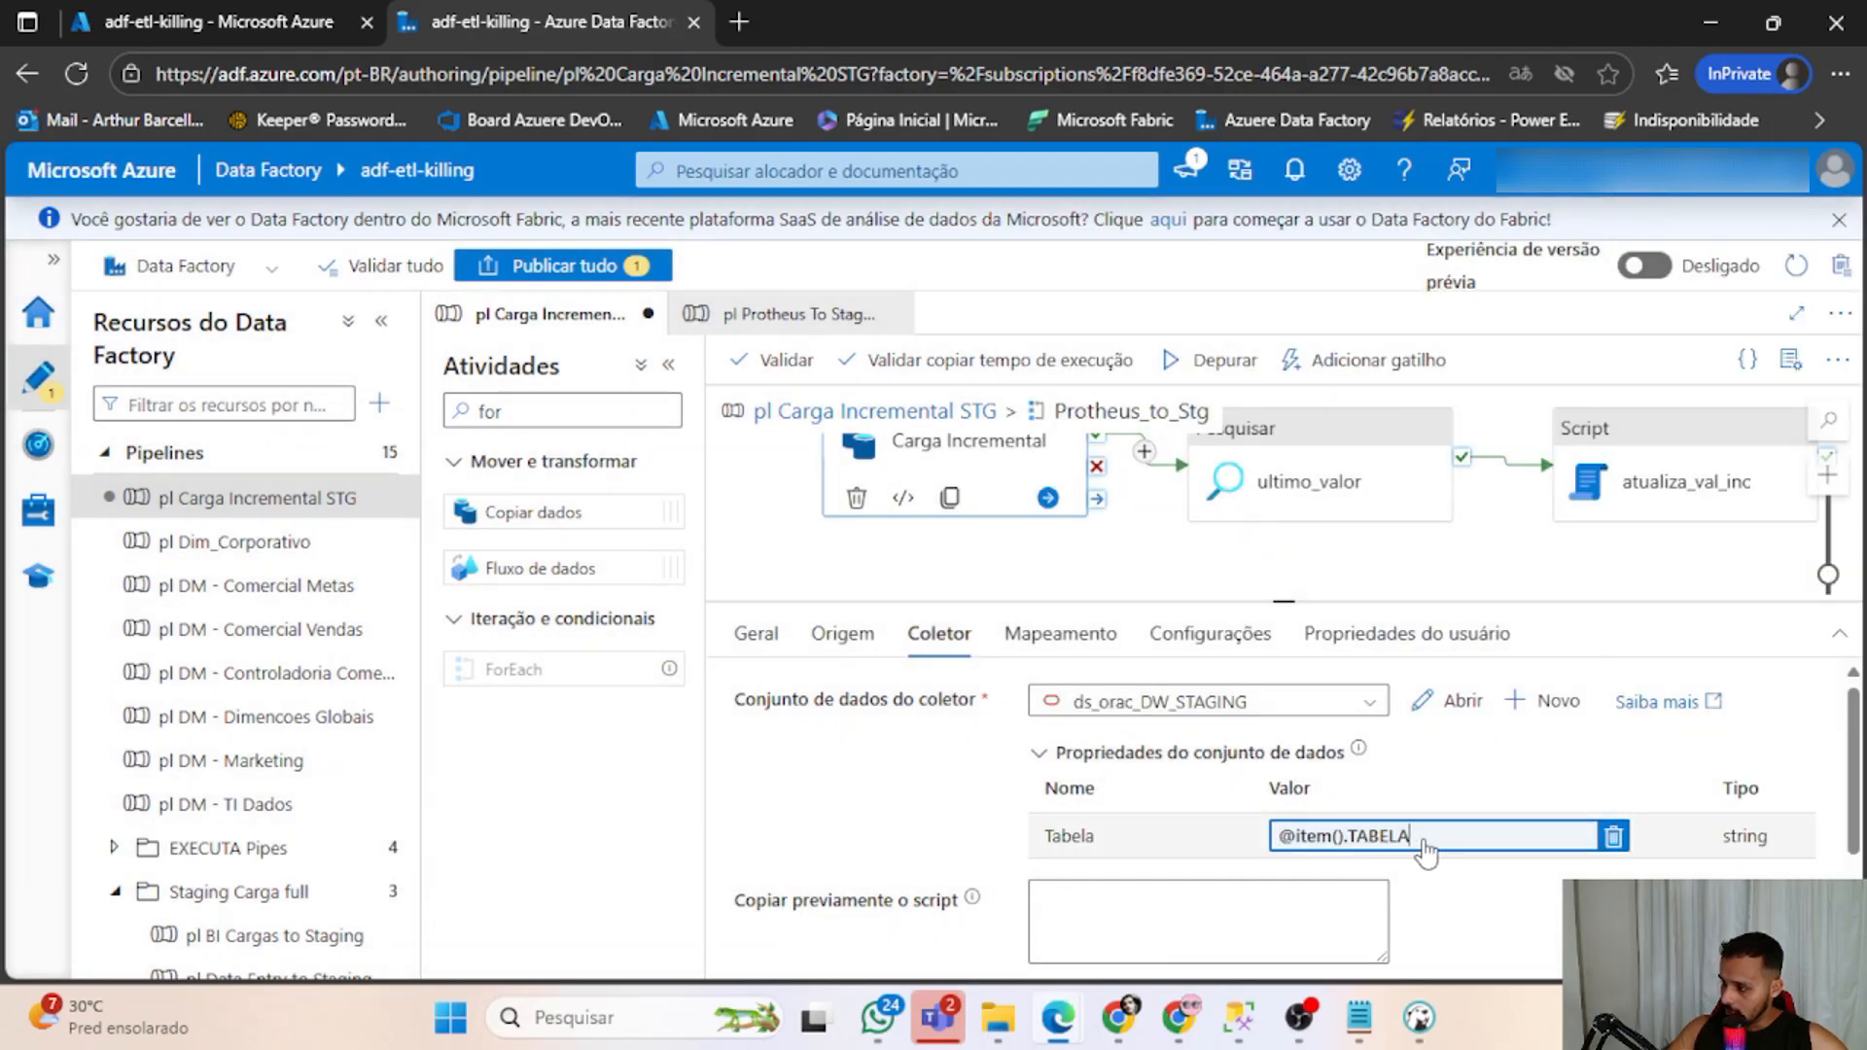
pyautogui.moveTo(1412, 838); pyautogui.dragTo(1301, 848)
pyautogui.press('BackSpace')
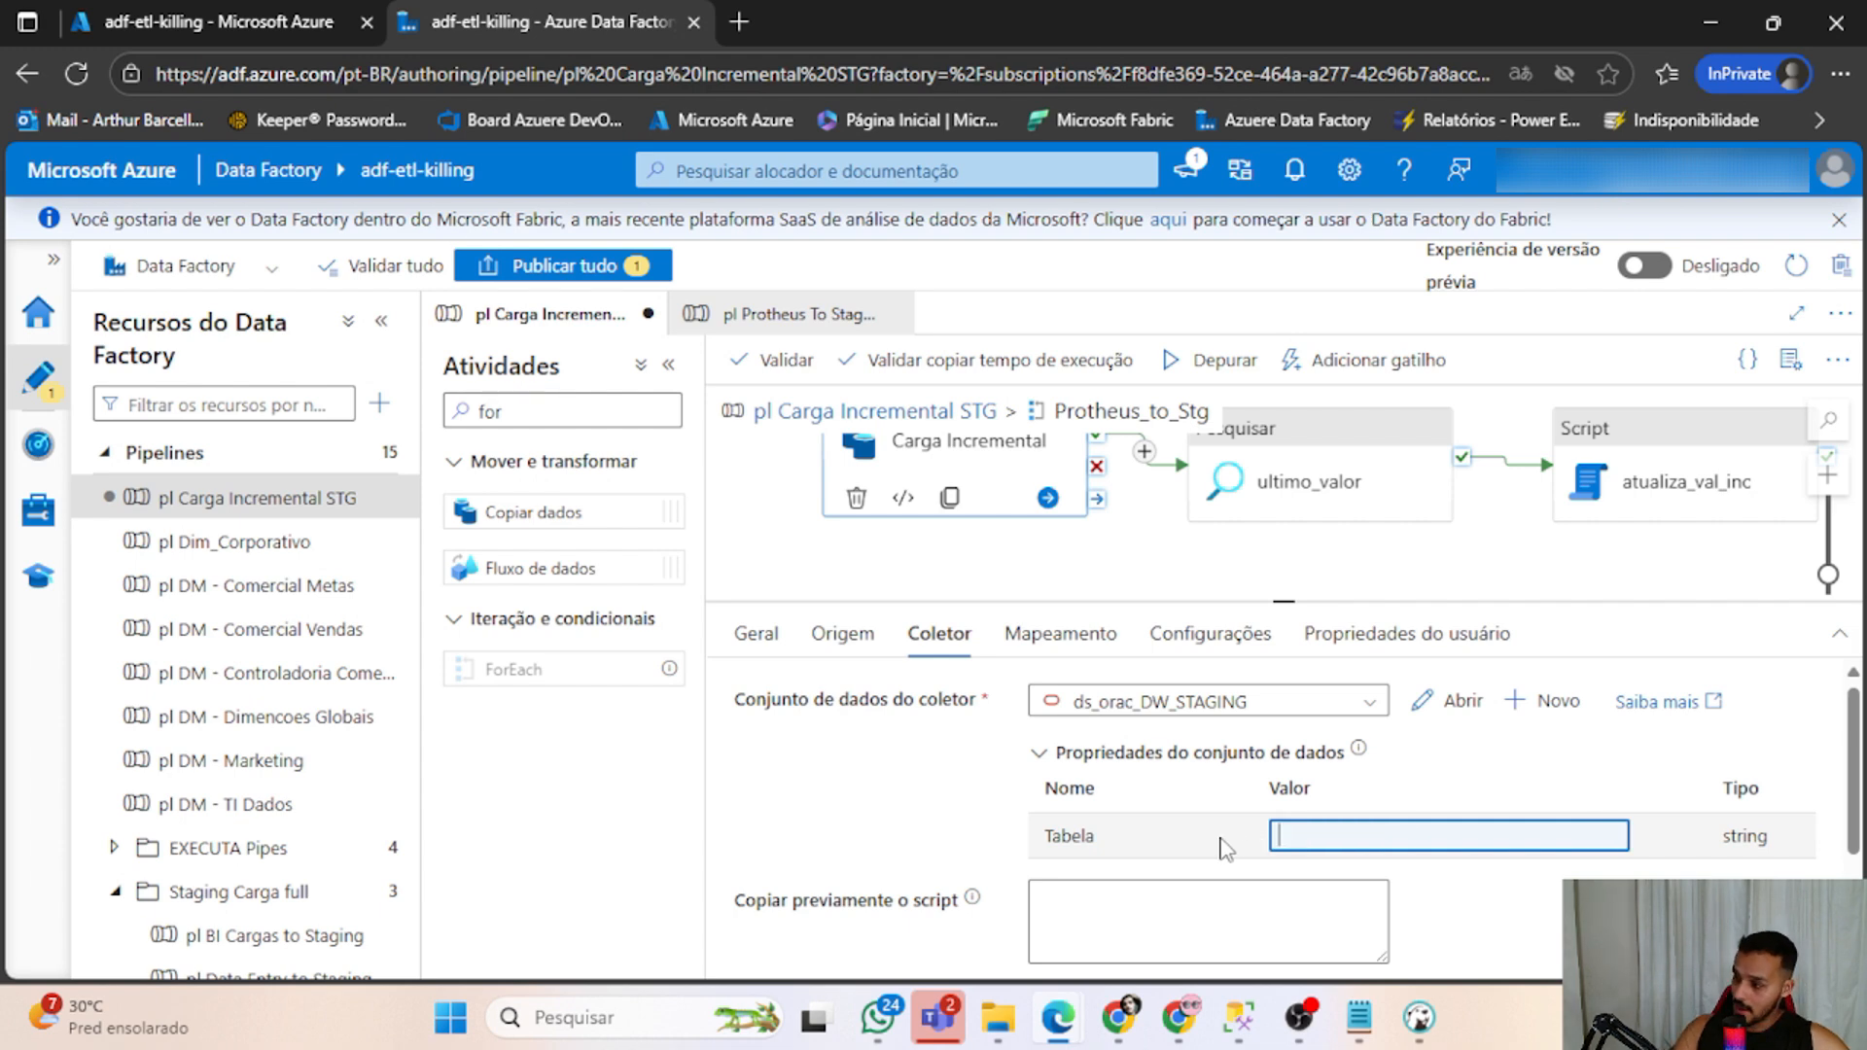
pyautogui.click(873, 865)
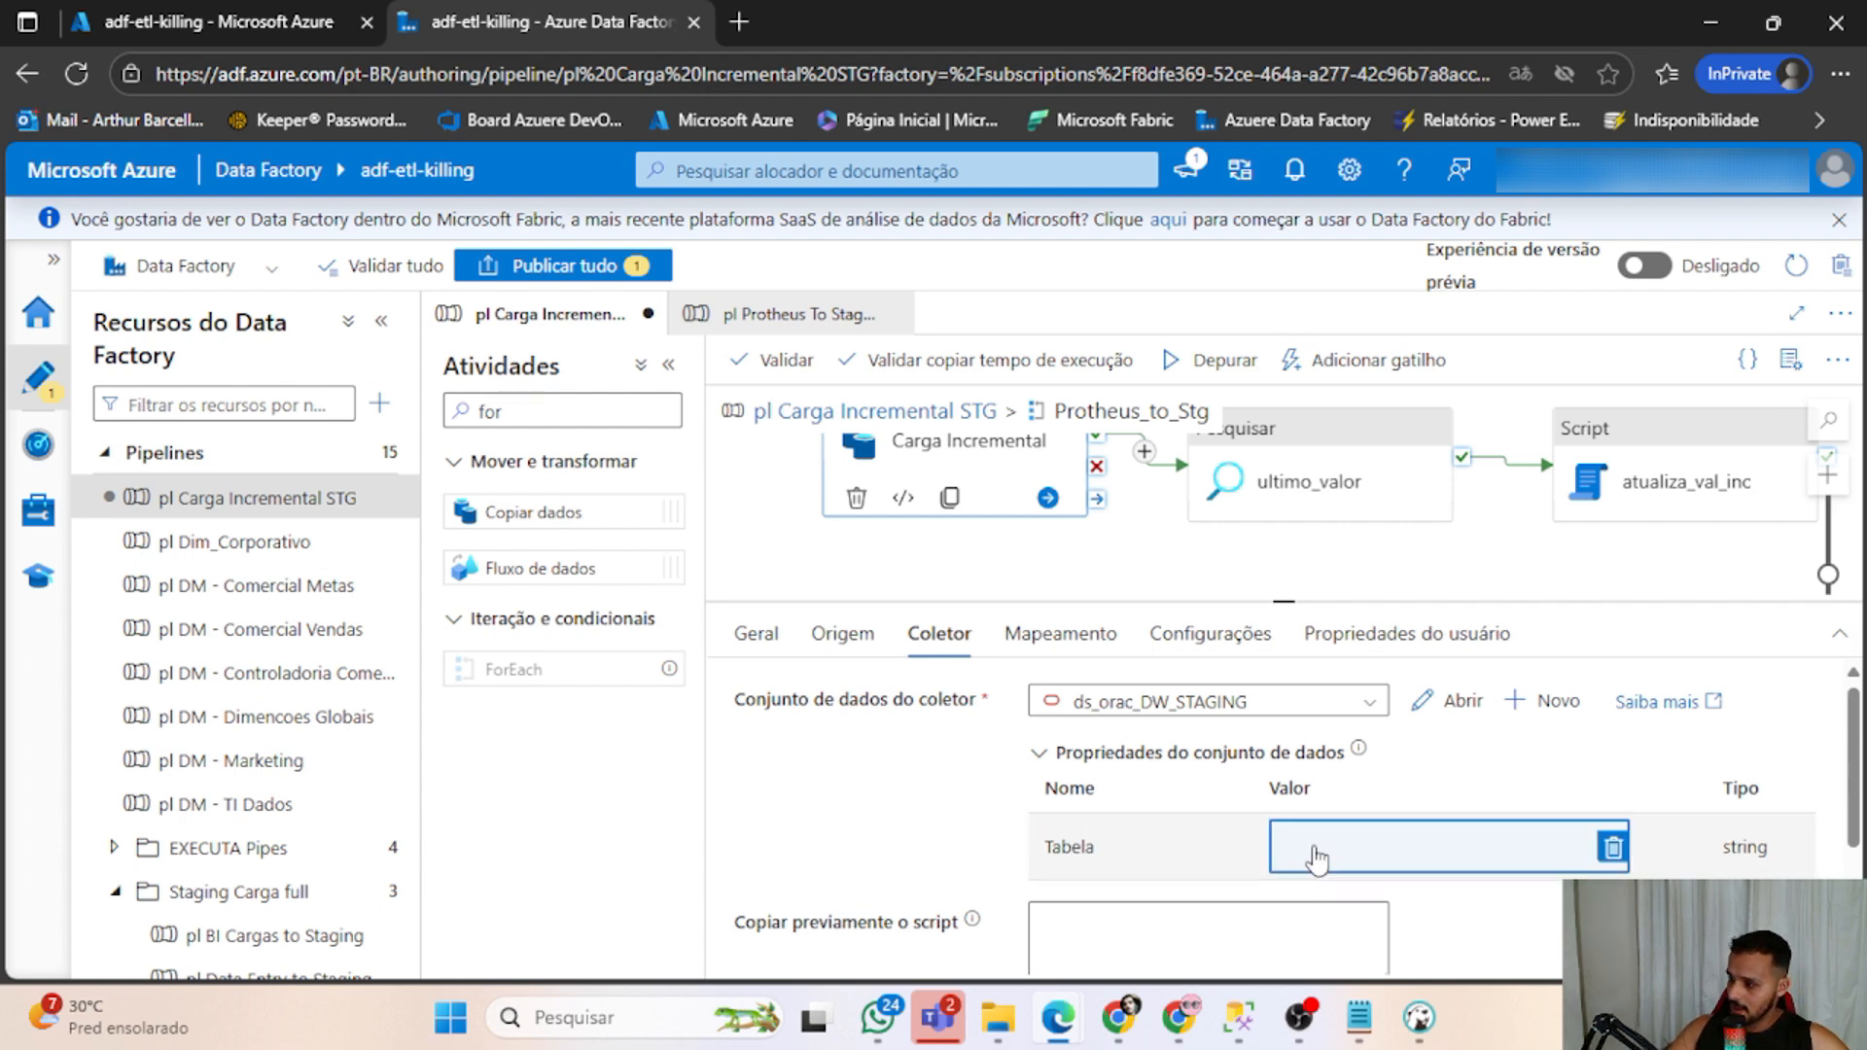
pyautogui.click(1317, 856)
pyautogui.moveTo(1265, 418); pyautogui.dragTo(789, 268)
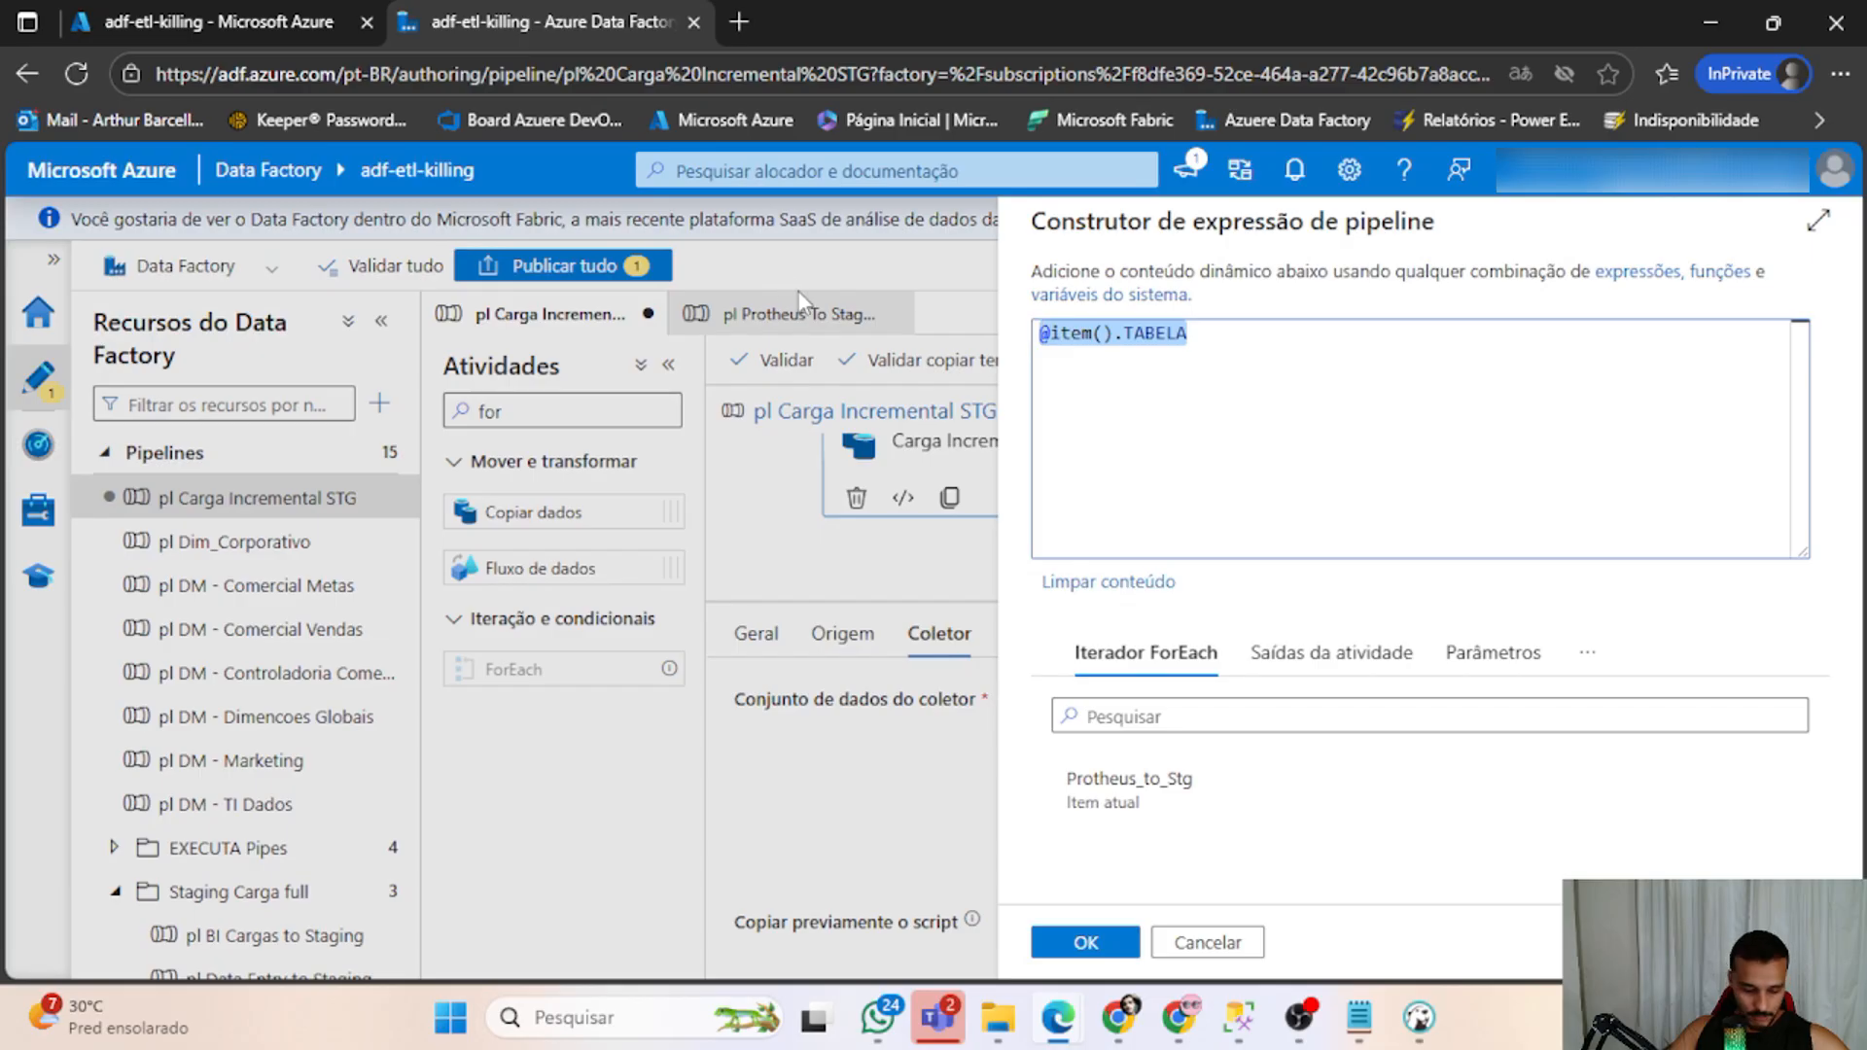
pyautogui.press('BackSpace')
pyautogui.click(1083, 942)
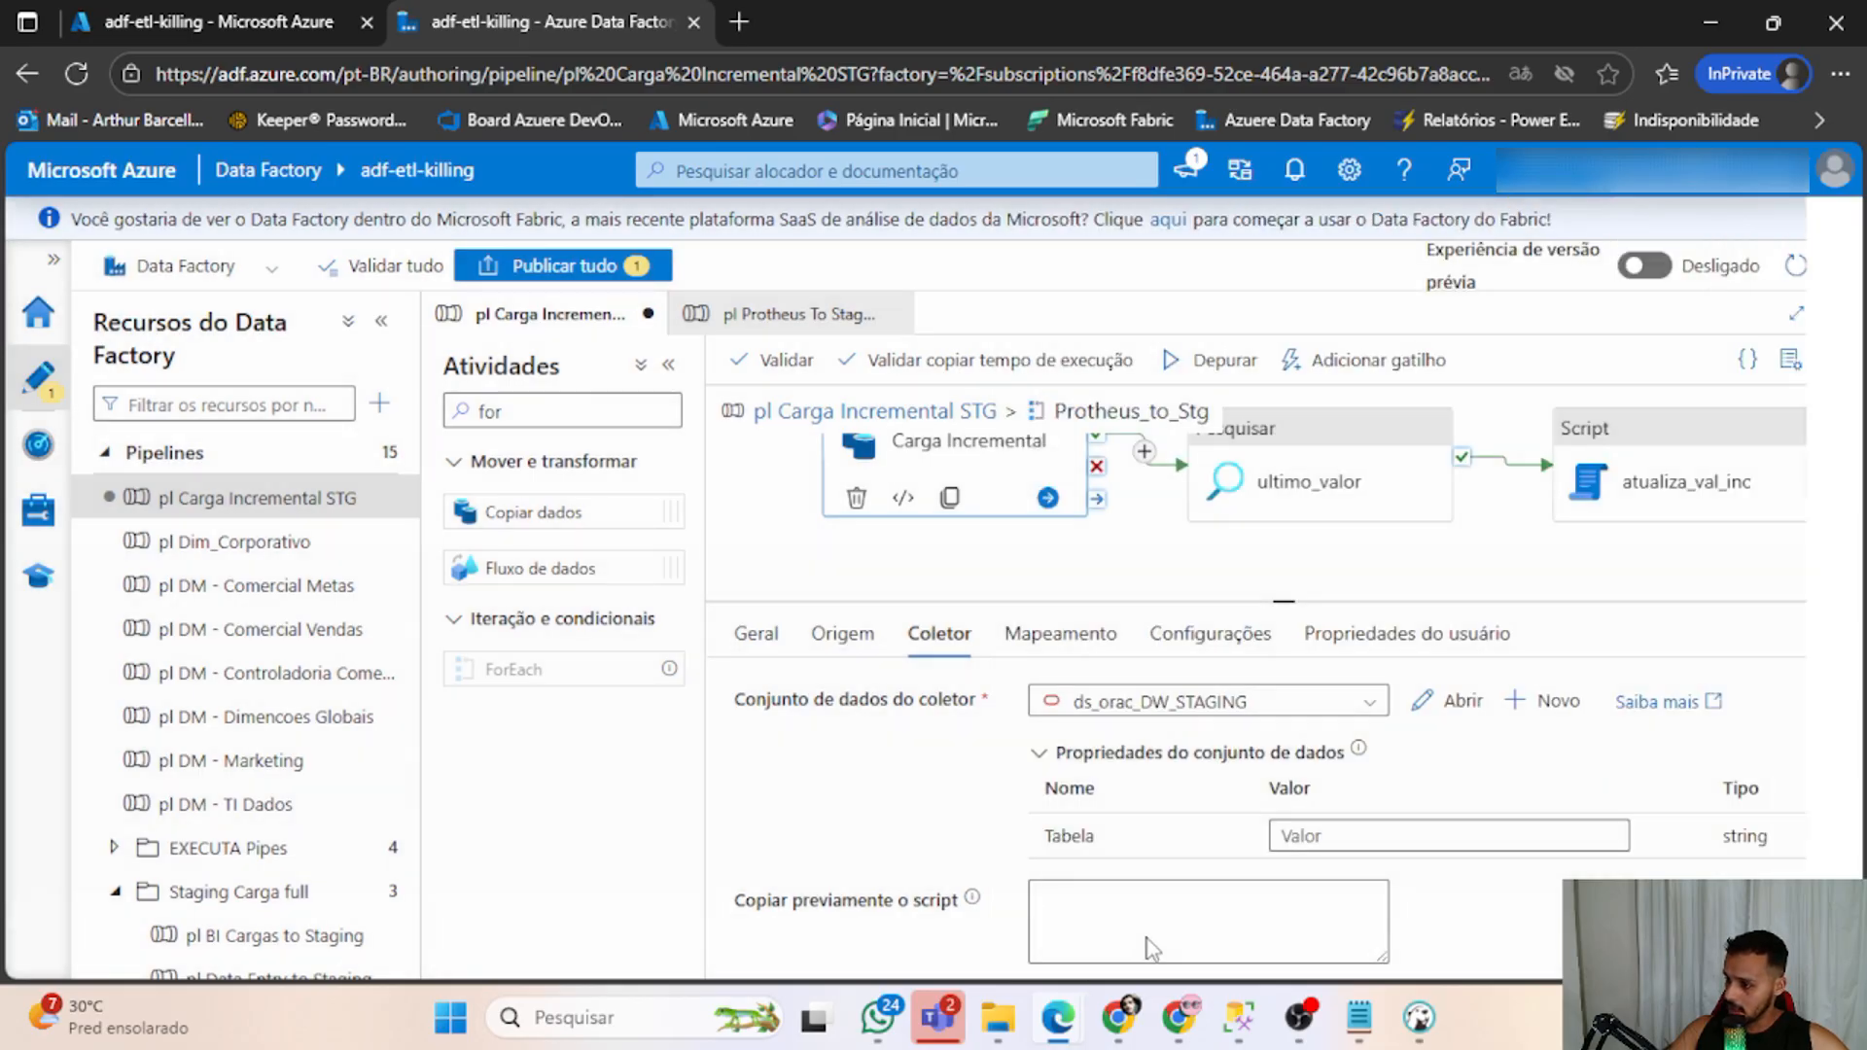
# Enter item().TABELA as the dynamic content expression for the sink dataset's Tabela property.
pyautogui.click(1362, 846)
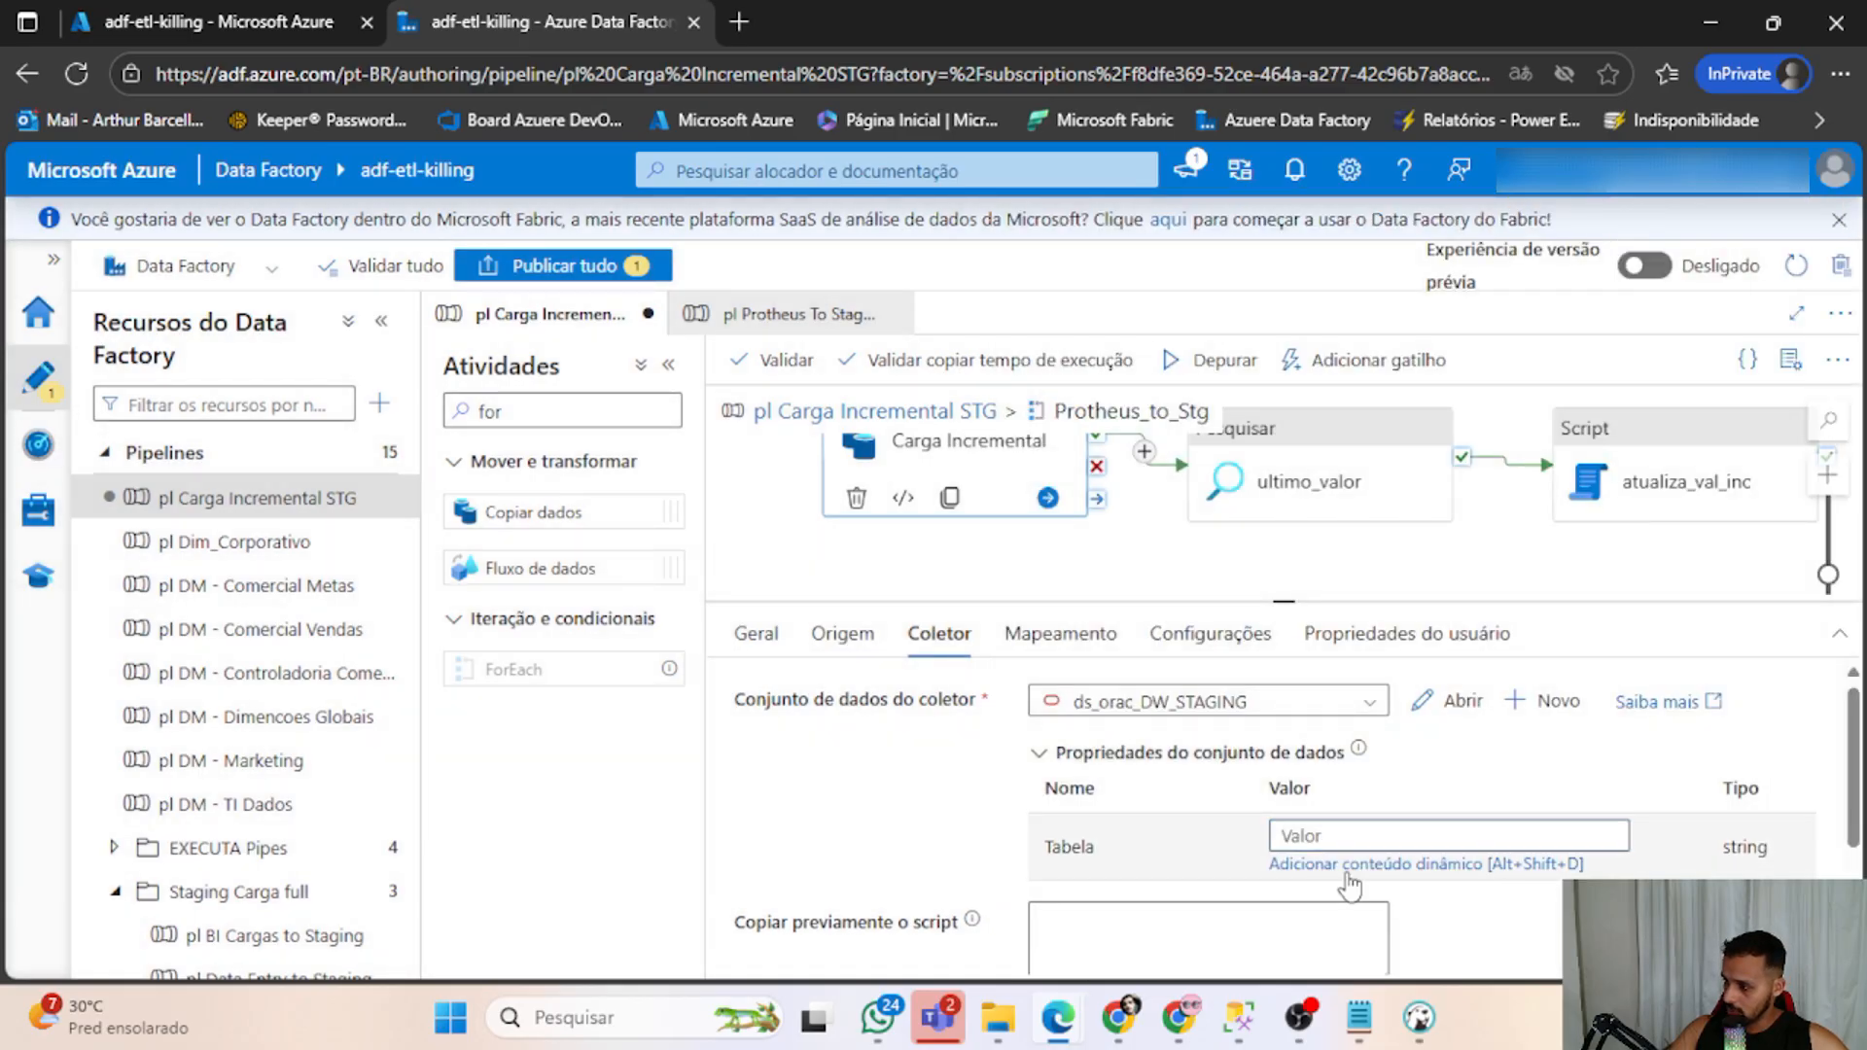
pyautogui.click(1349, 866)
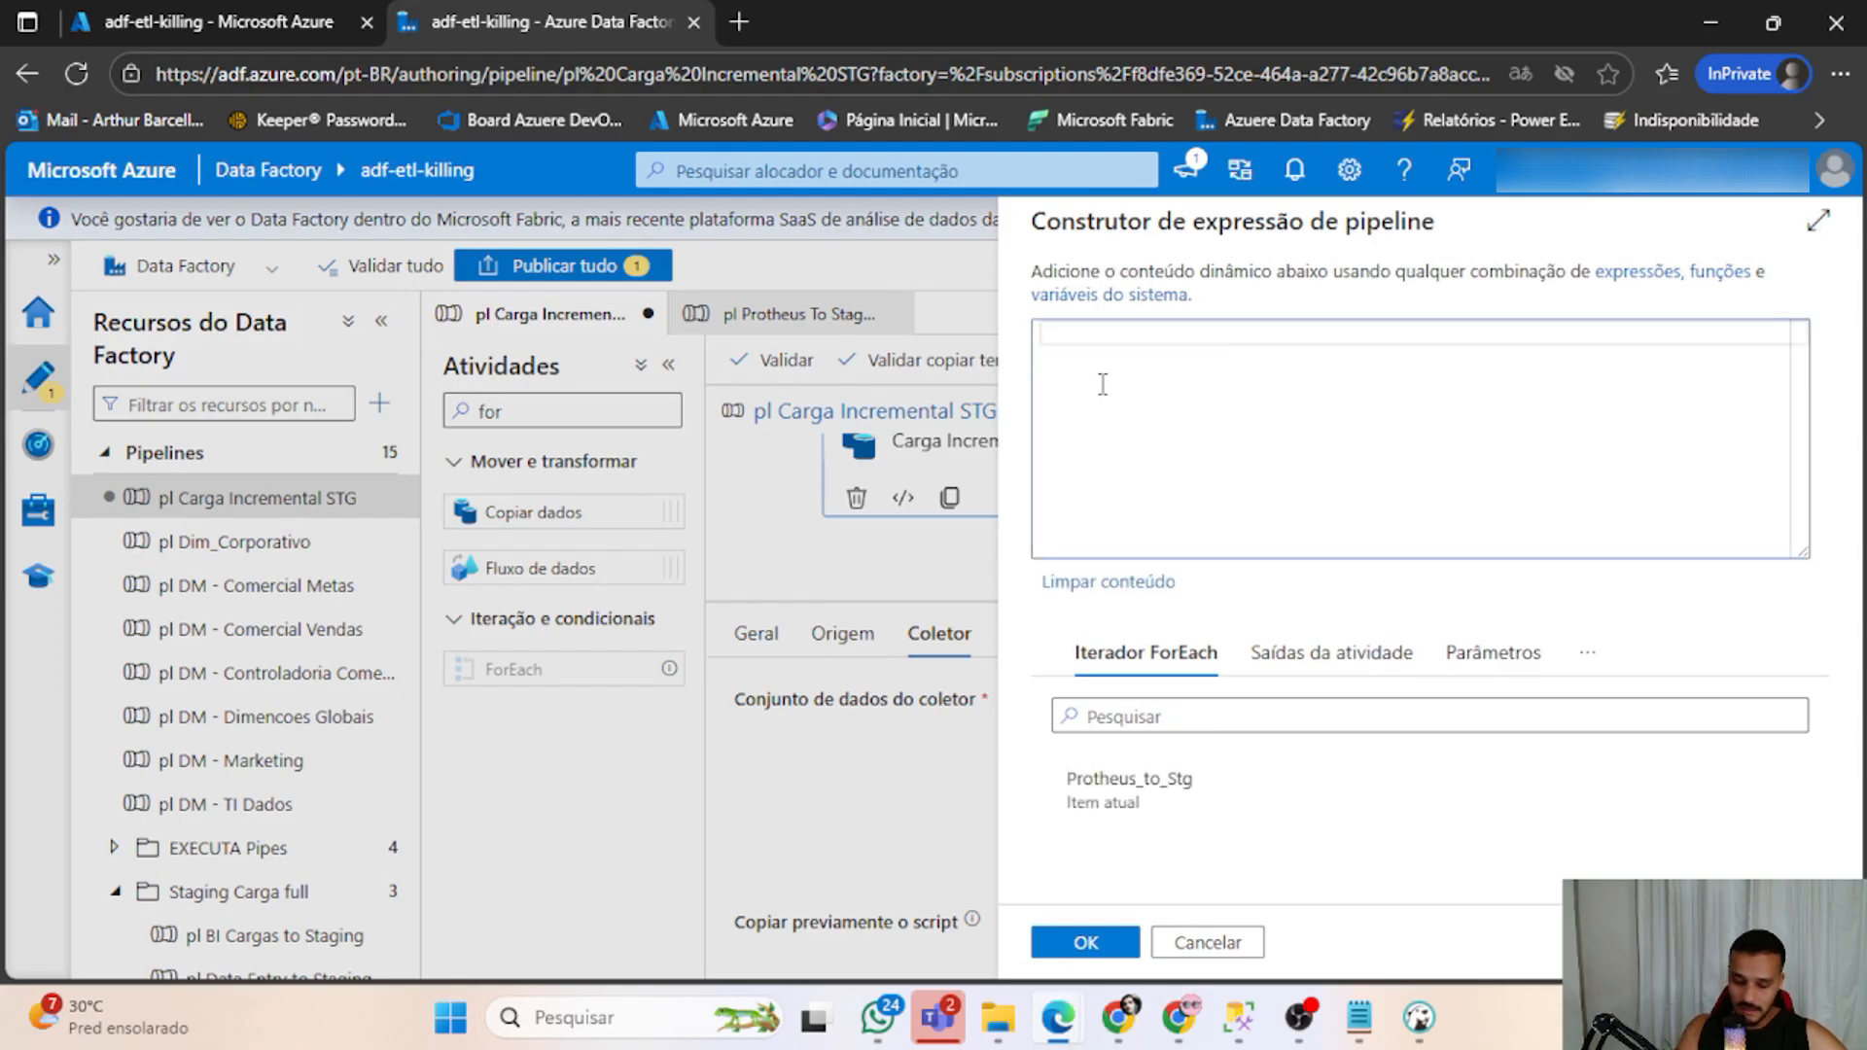
pyautogui.write('item')
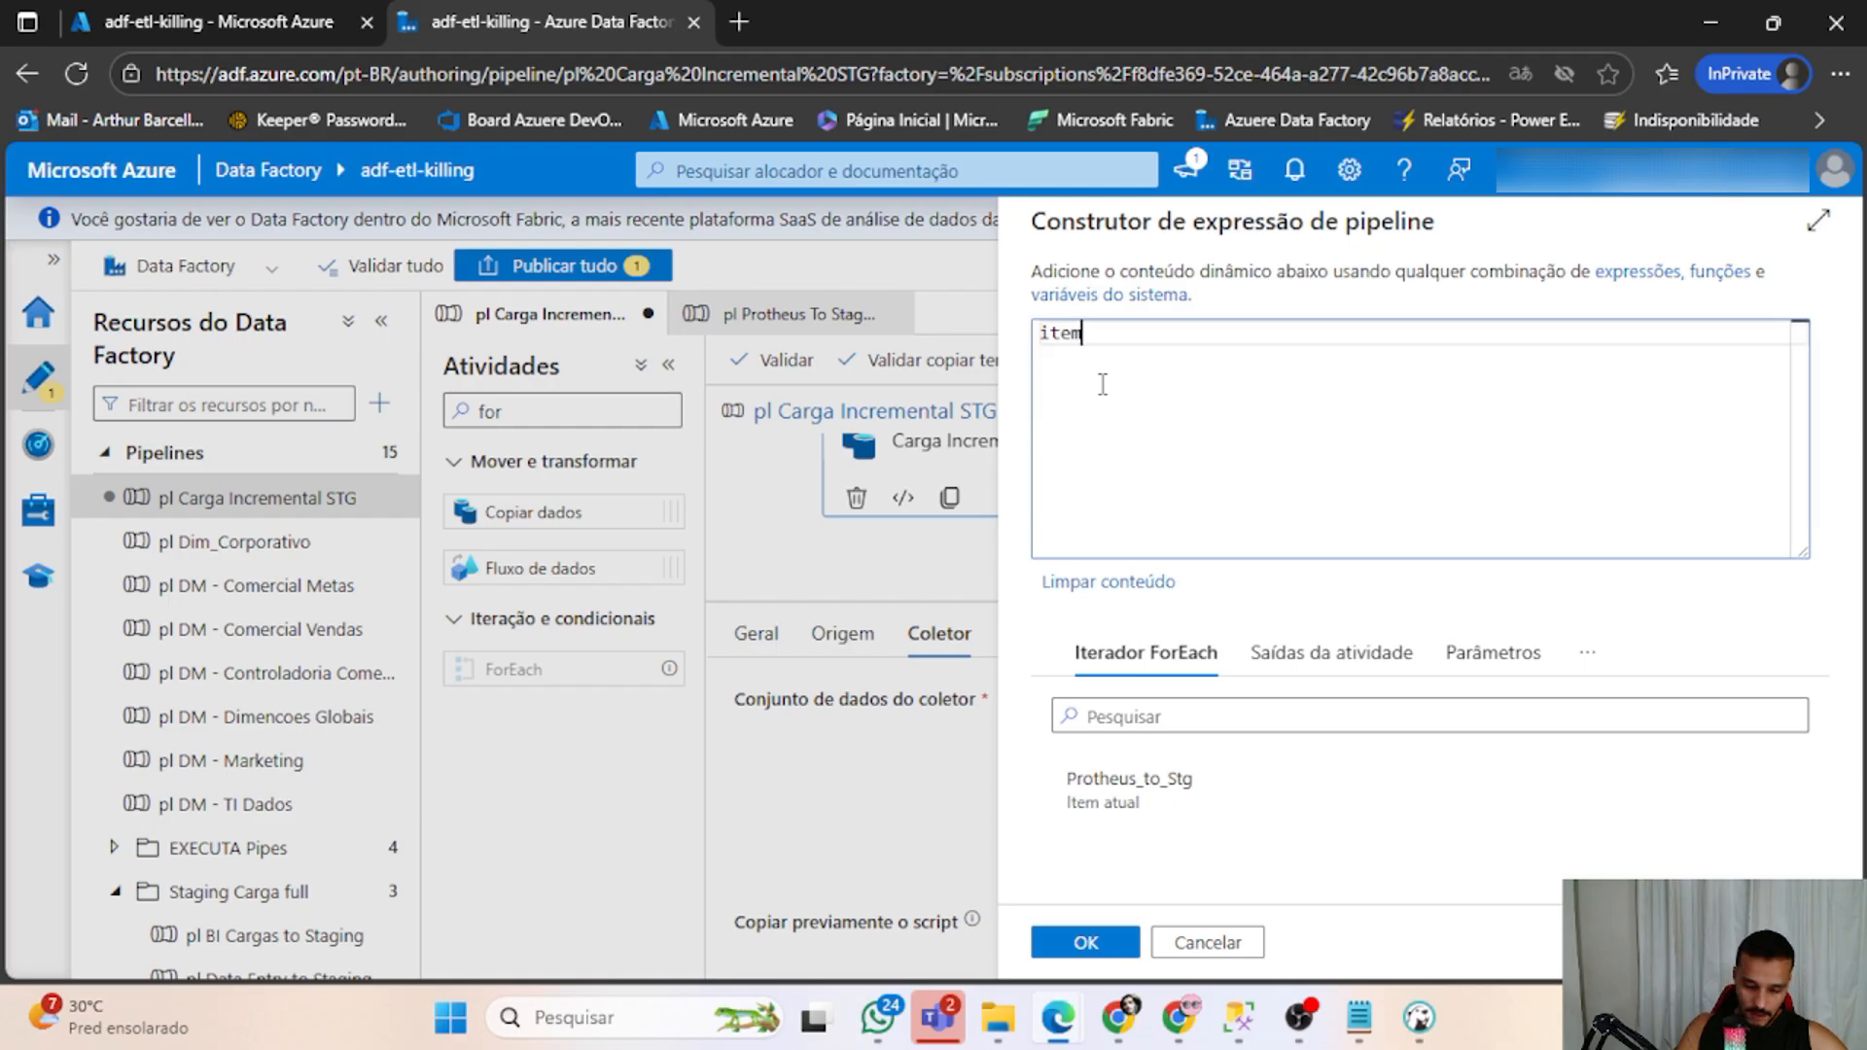
pyautogui.write('()')
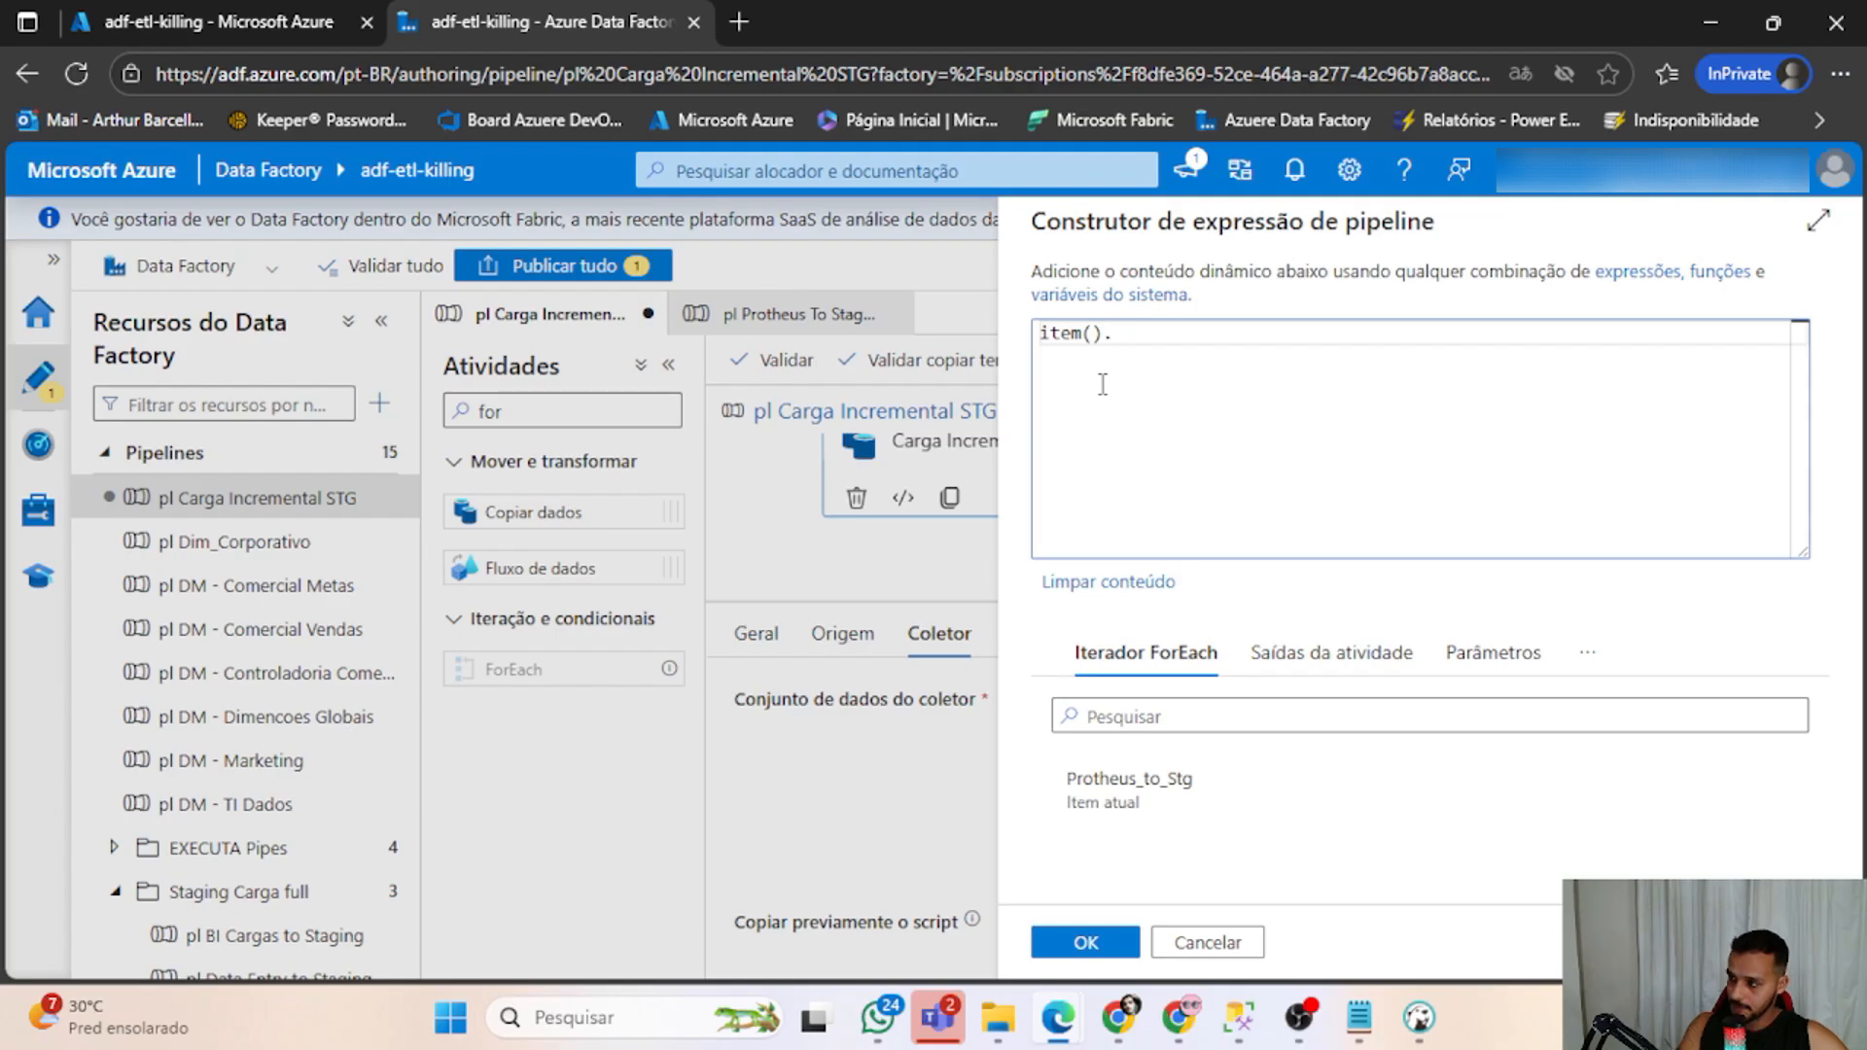
pyautogui.write('.')
pyautogui.press('Down')
pyautogui.press('Down')
pyautogui.press('Down')
pyautogui.press('Down')
pyautogui.press('Down')
pyautogui.press('Down')
pyautogui.press('Down')
pyautogui.press('Down')
pyautogui.press('Down')
pyautogui.press('Down')
pyautogui.press('Down')
pyautogui.press('Down')
pyautogui.press('Down')
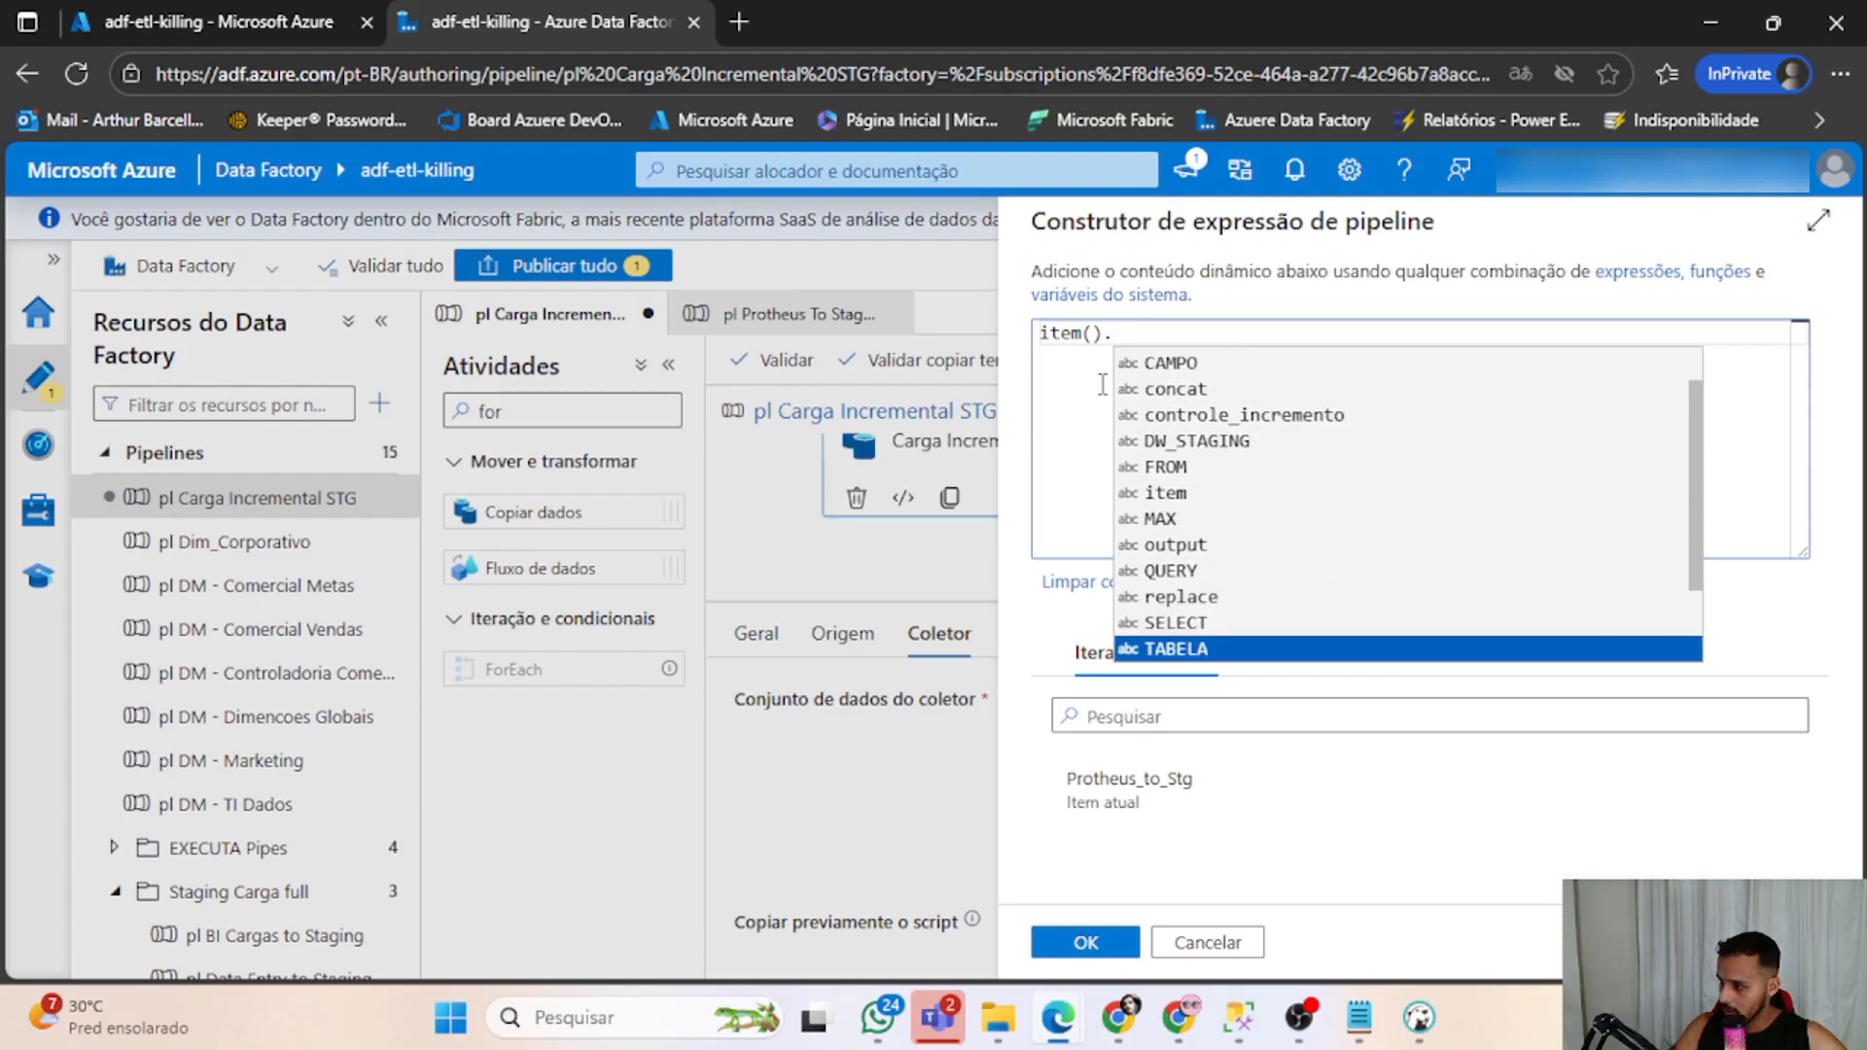
pyautogui.press('Down')
pyautogui.press('Down')
pyautogui.press('Up')
pyautogui.press('Up')
pyautogui.press('Return')
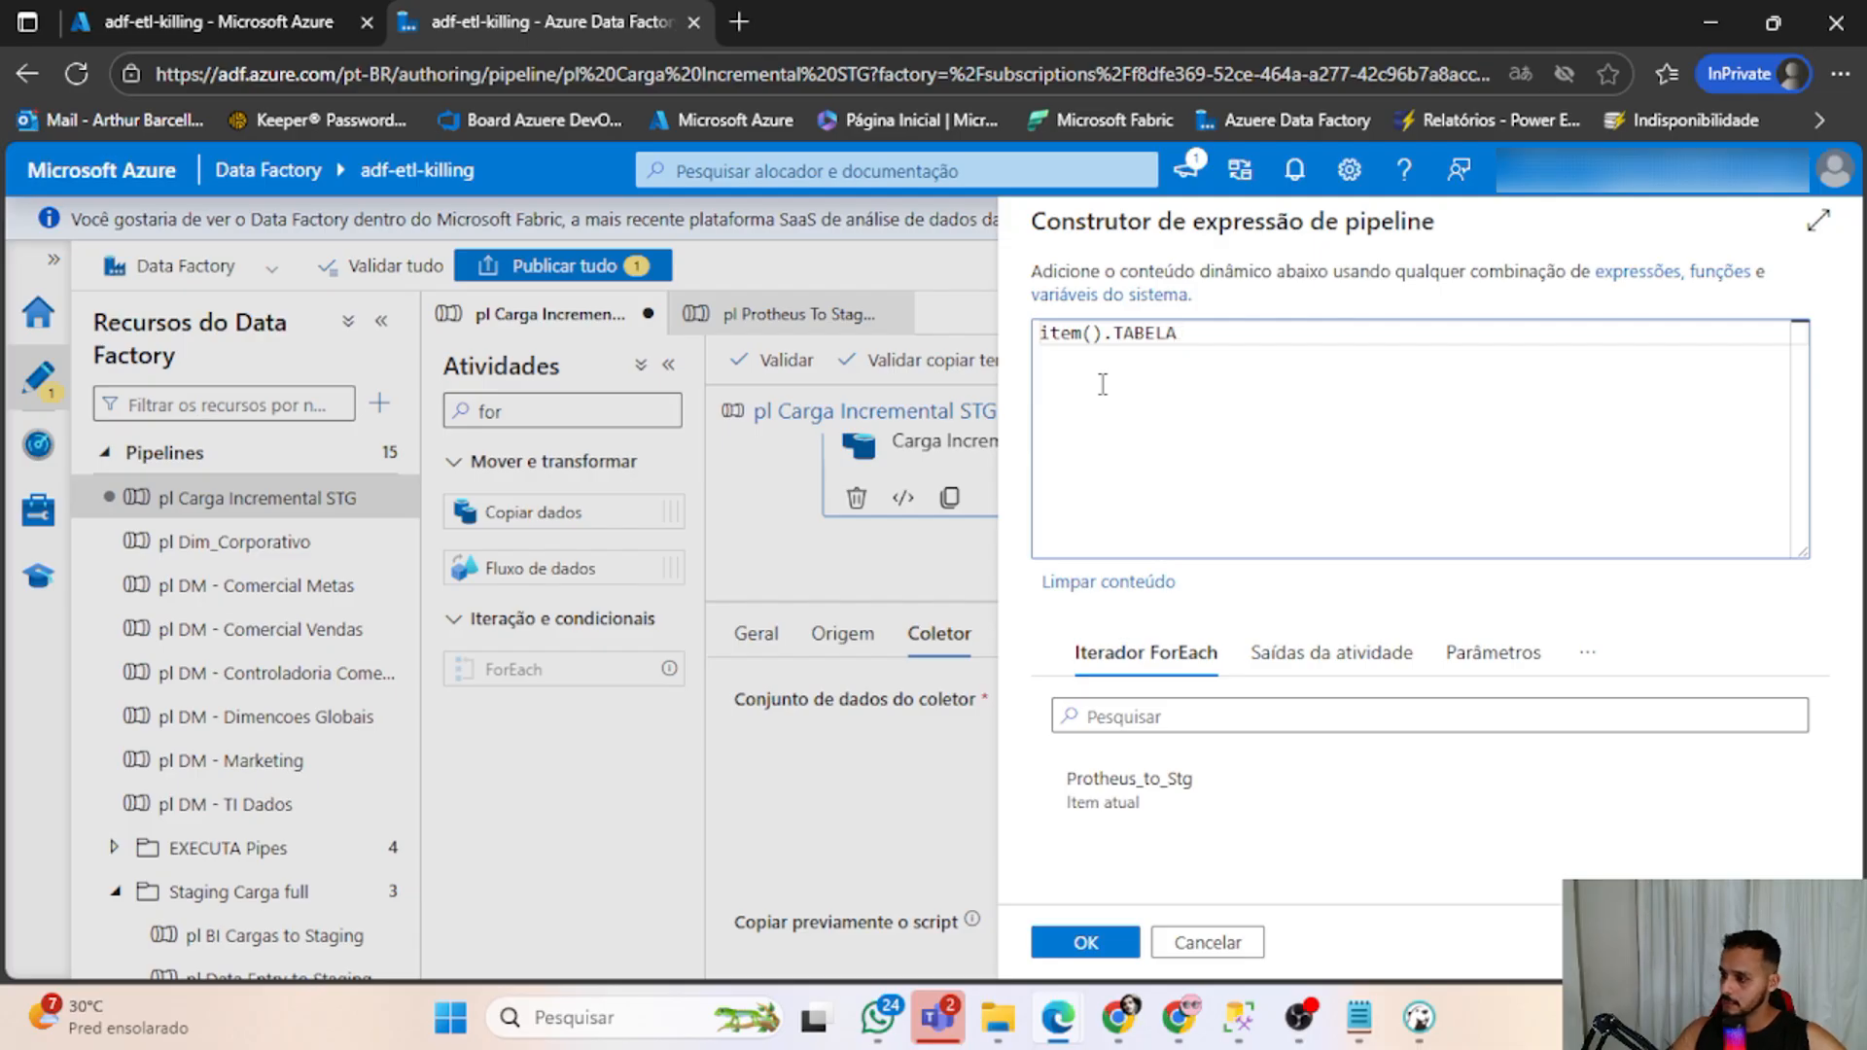
# Switch to DBeaver and inspect the SA1010 value in the control table's TABELA column.
pyautogui.hotkey('ctrl', 'a')
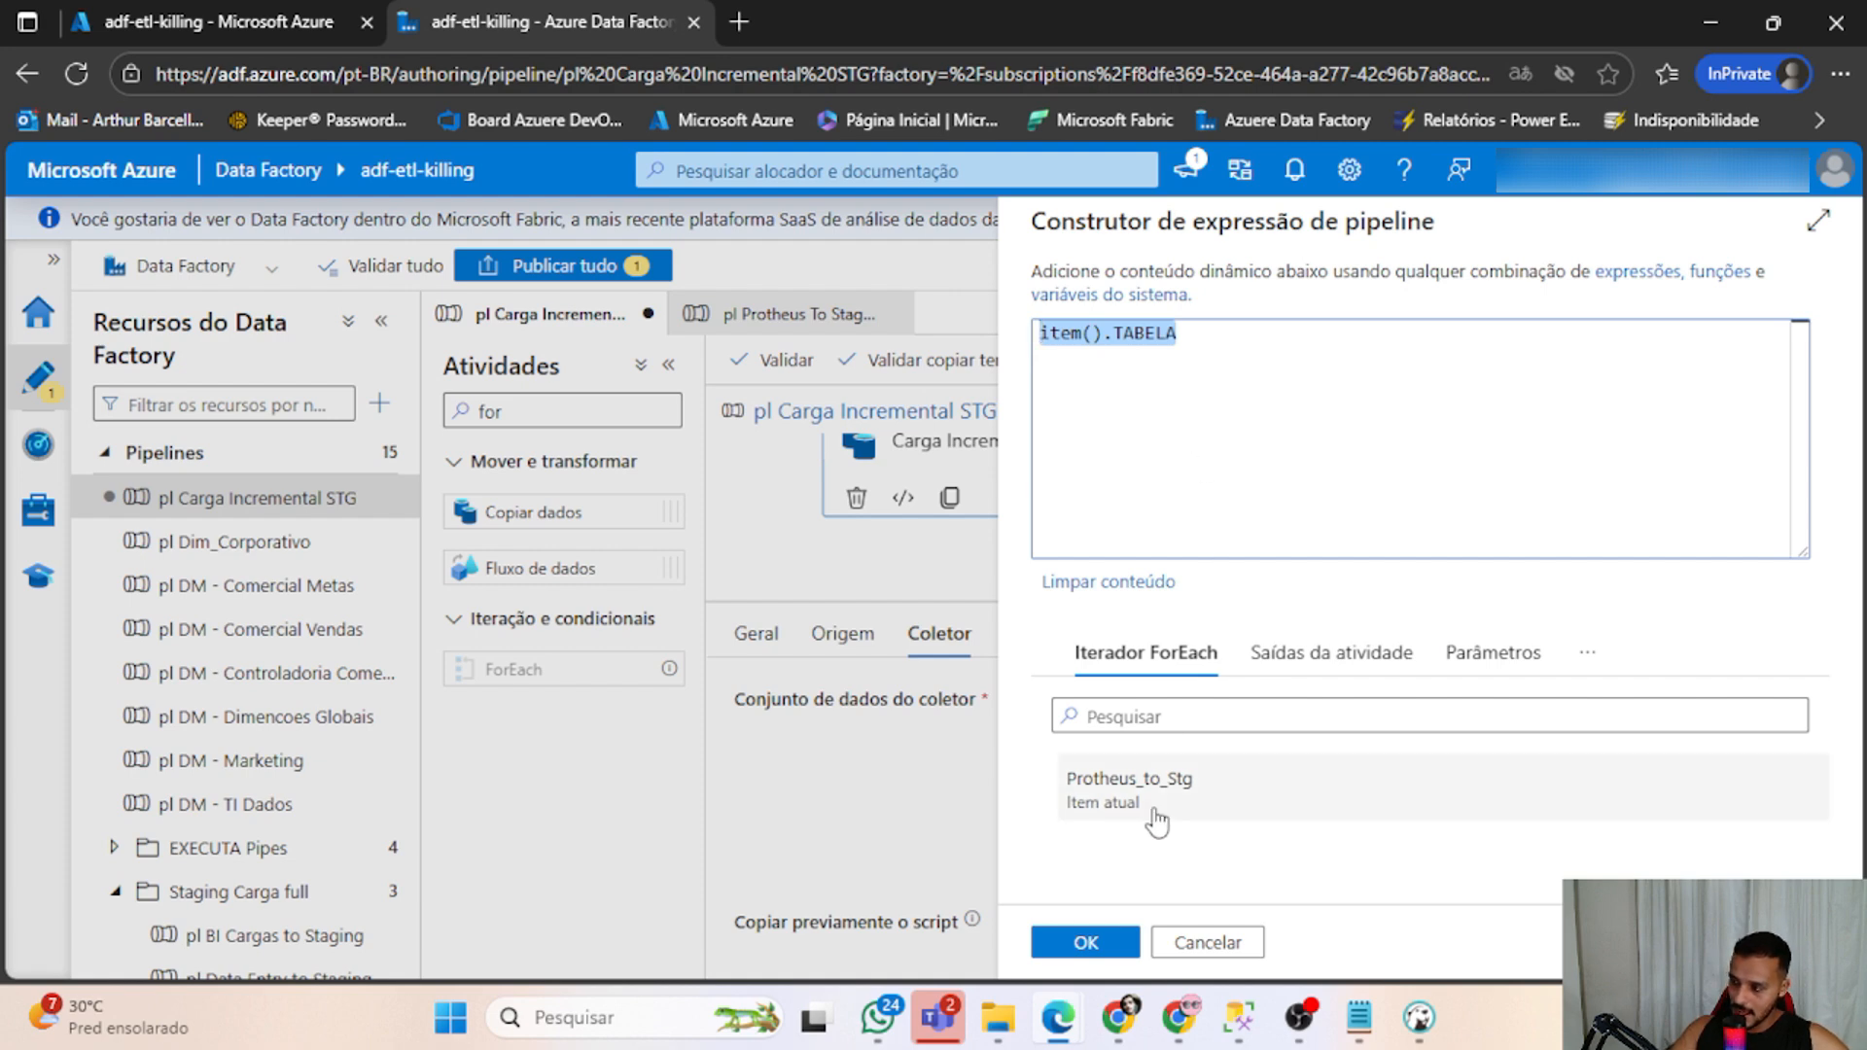
pyautogui.click(1300, 1018)
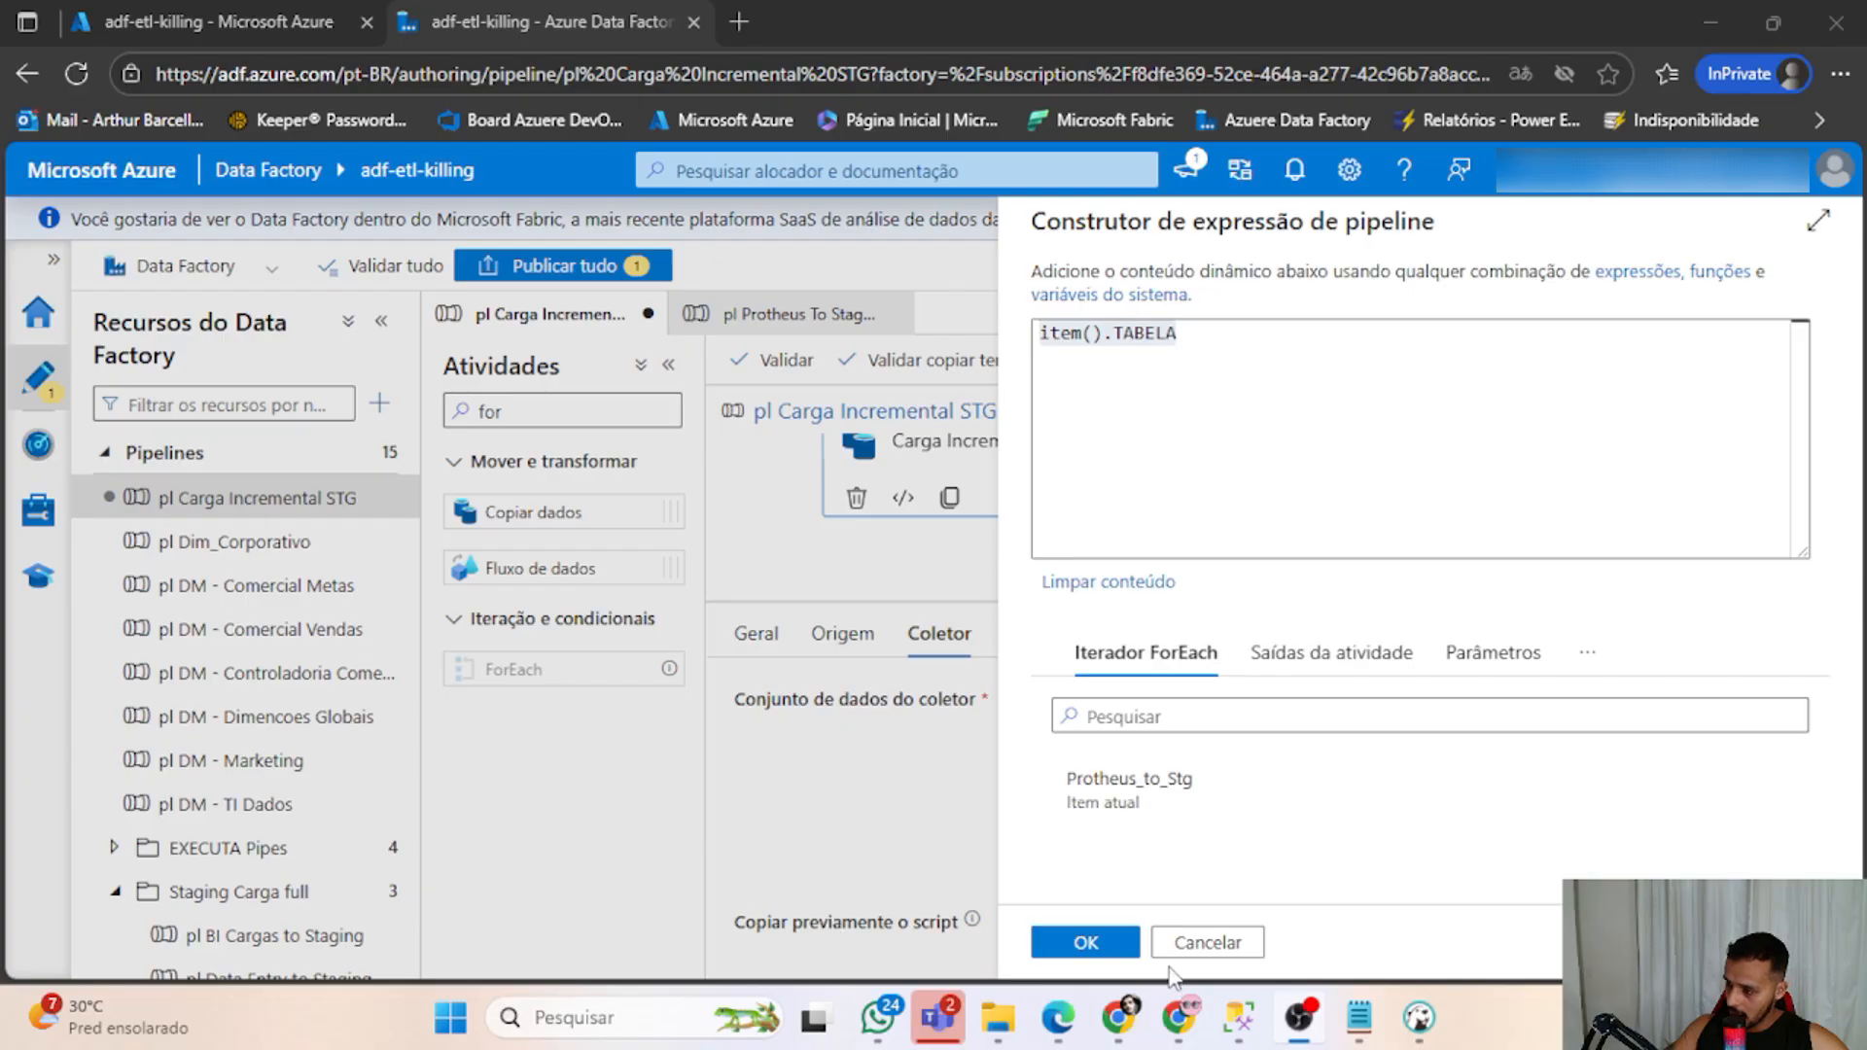
pyautogui.moveTo(1223, 1029)
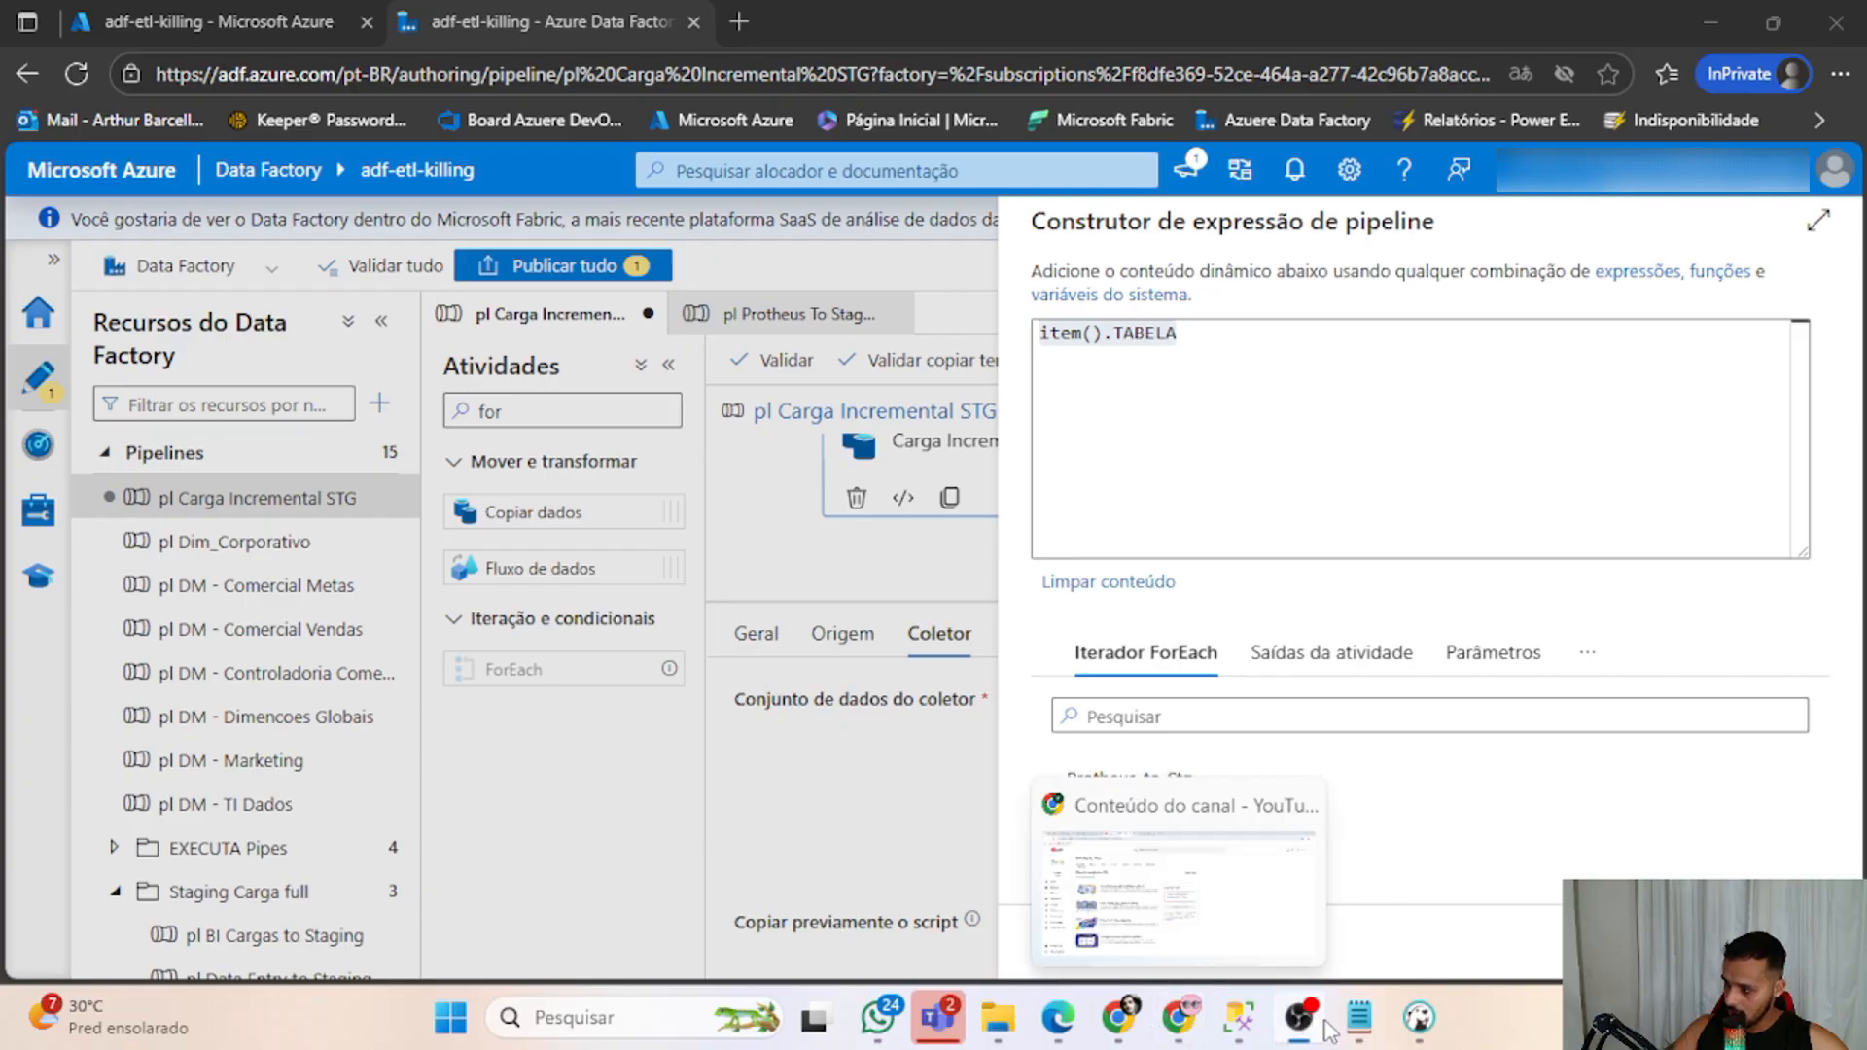
pyautogui.click(1410, 1027)
pyautogui.click(467, 731)
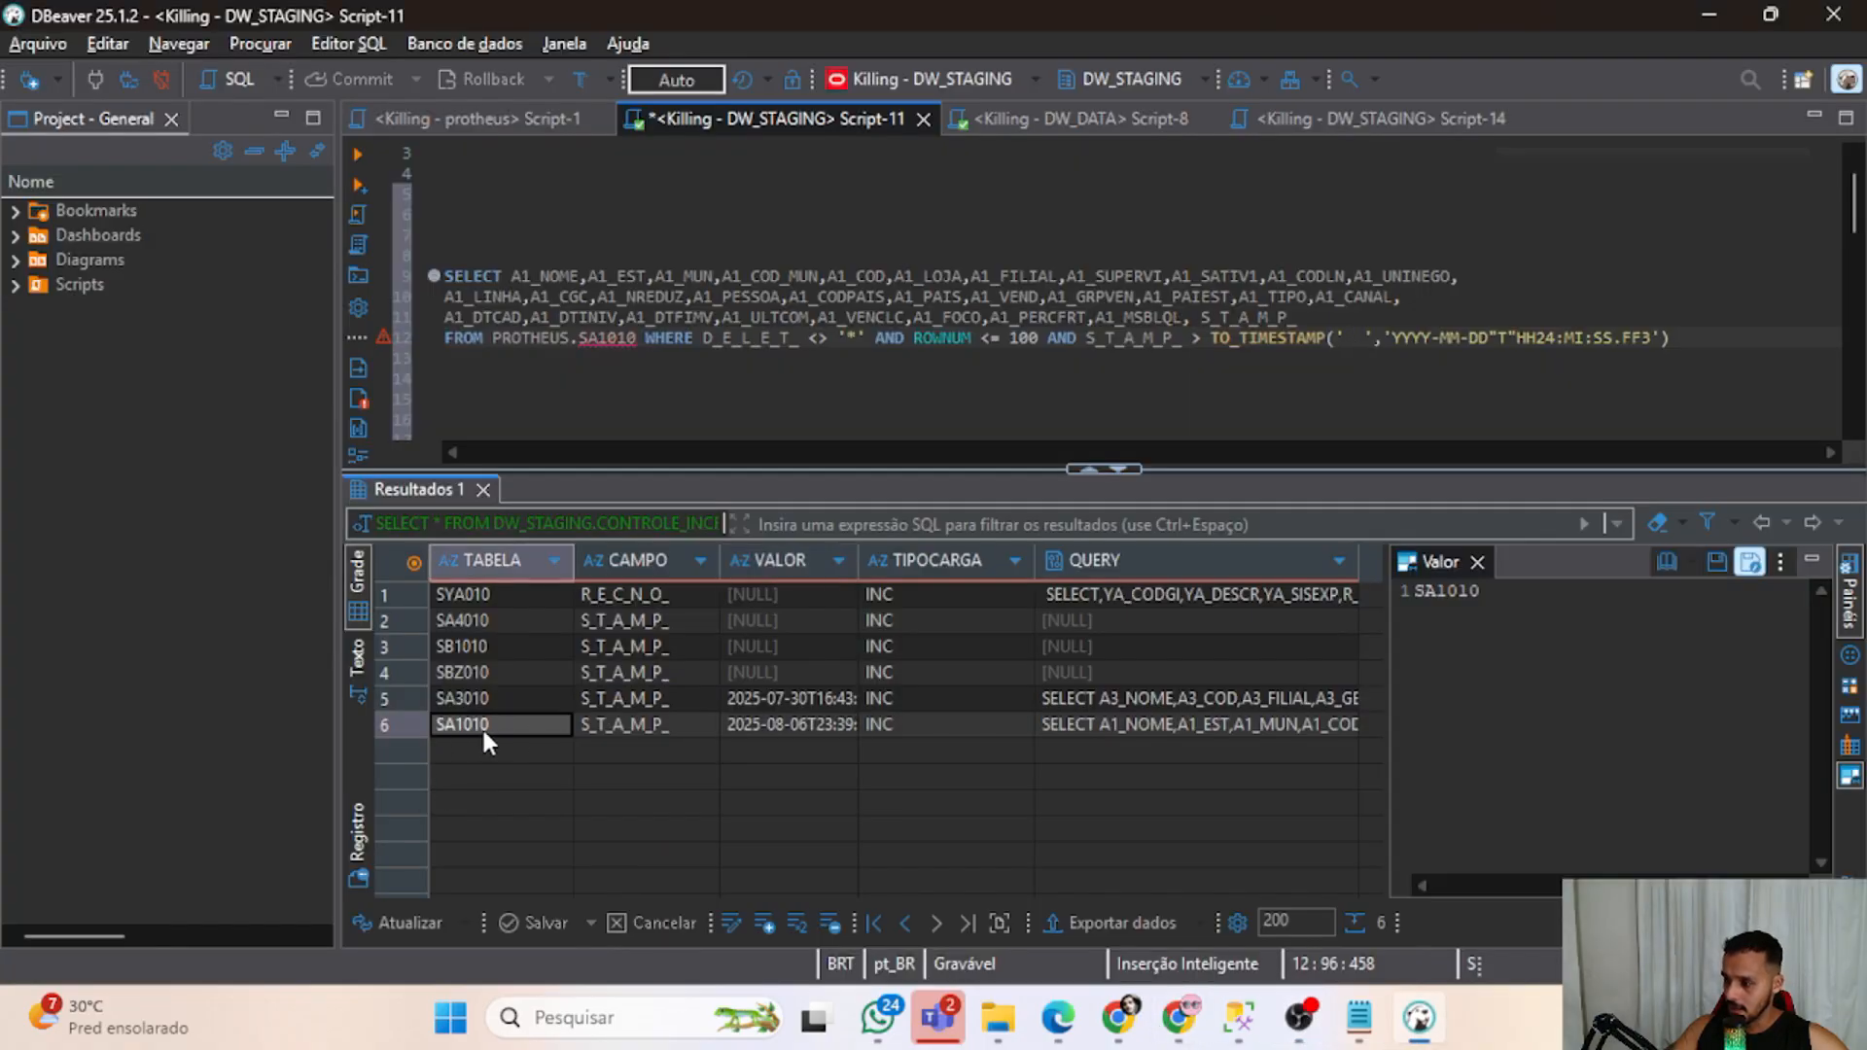
# Return to Azure Data Factory and discard the expression being built for the Tabela property.
pyautogui.hotkey('alt', 'Tab')
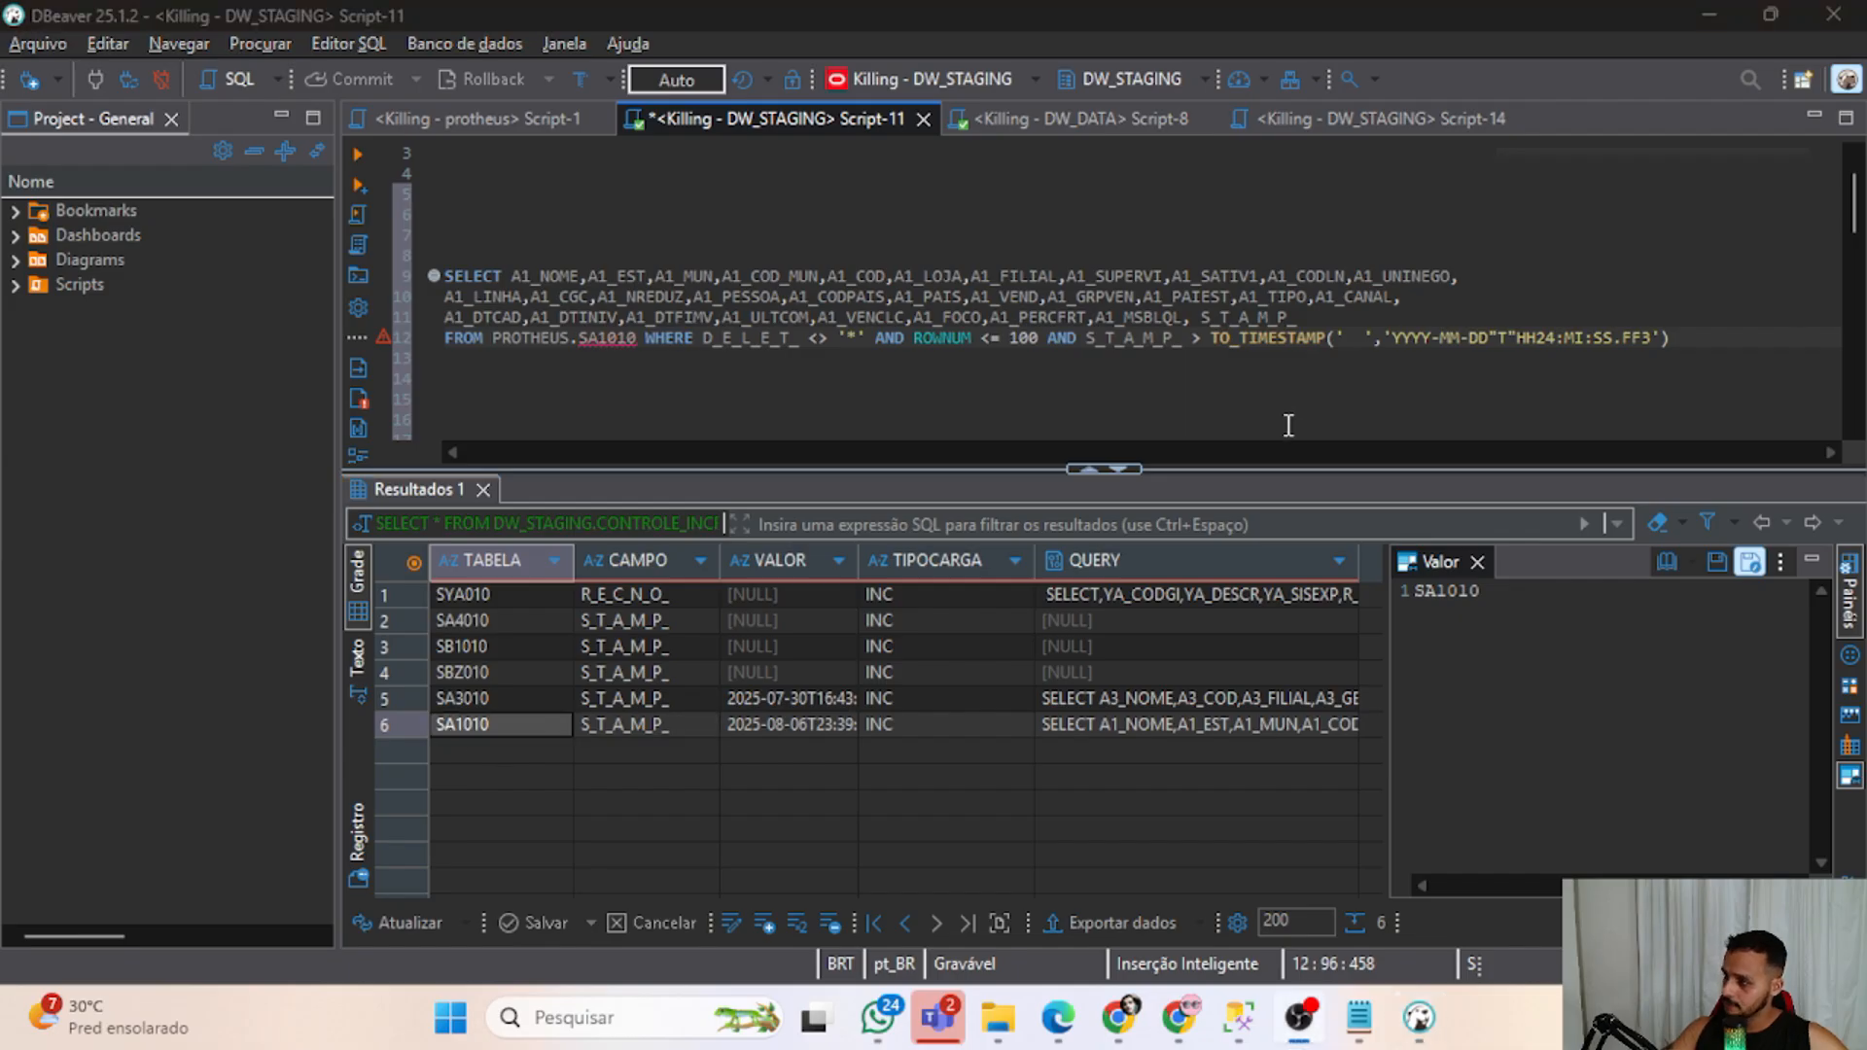
pyautogui.moveTo(1058, 1019)
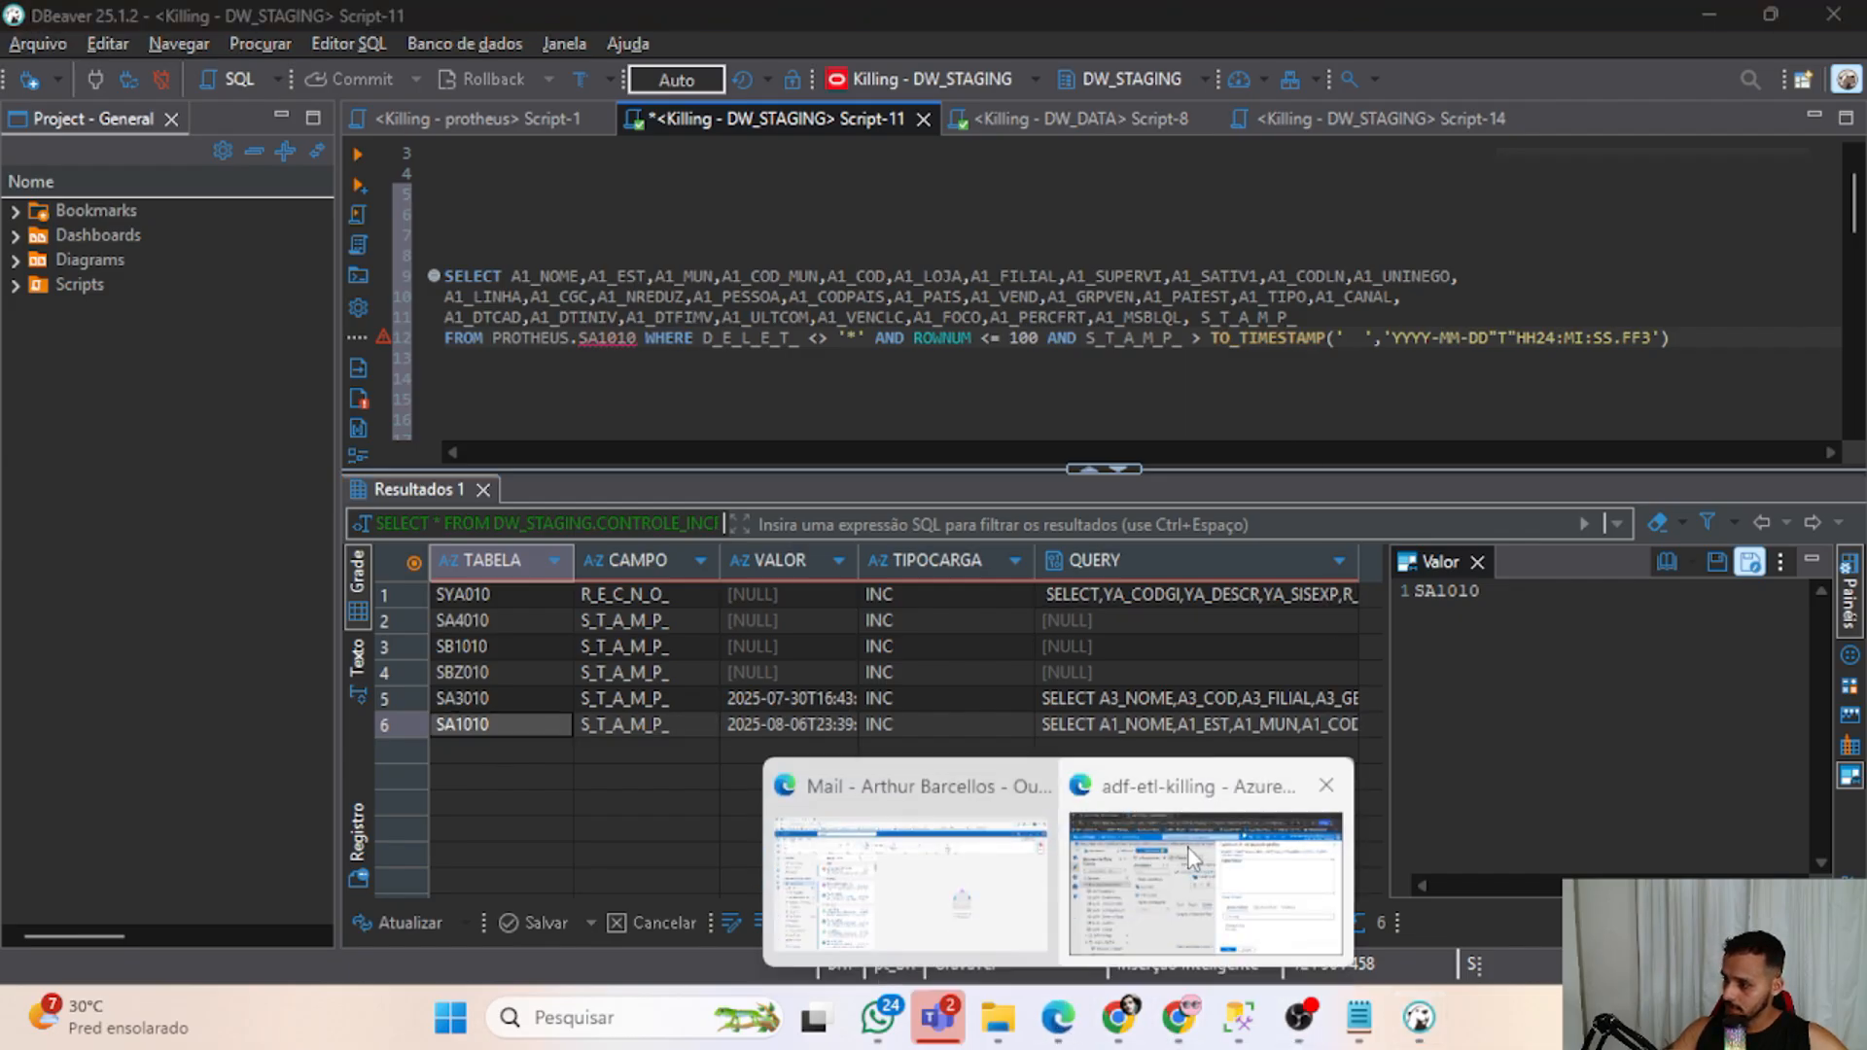
pyautogui.click(1188, 849)
pyautogui.click(1202, 418)
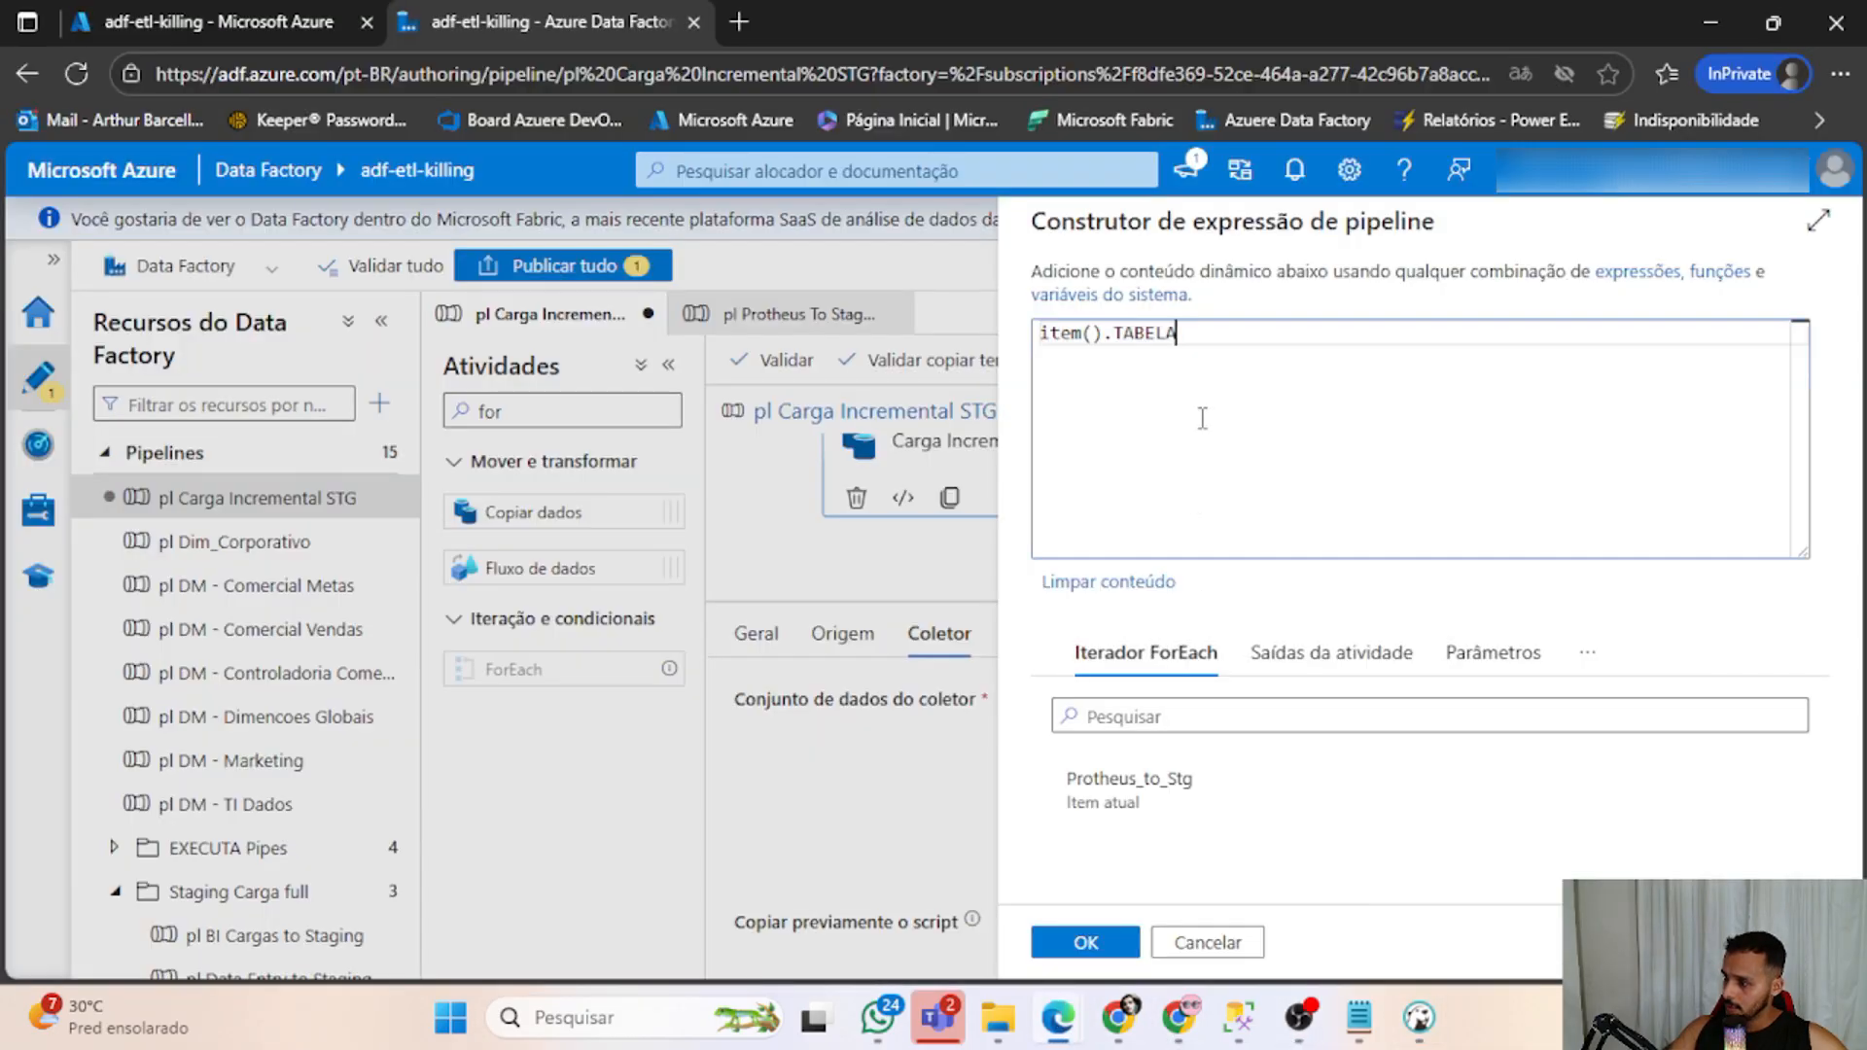
pyautogui.click(1233, 947)
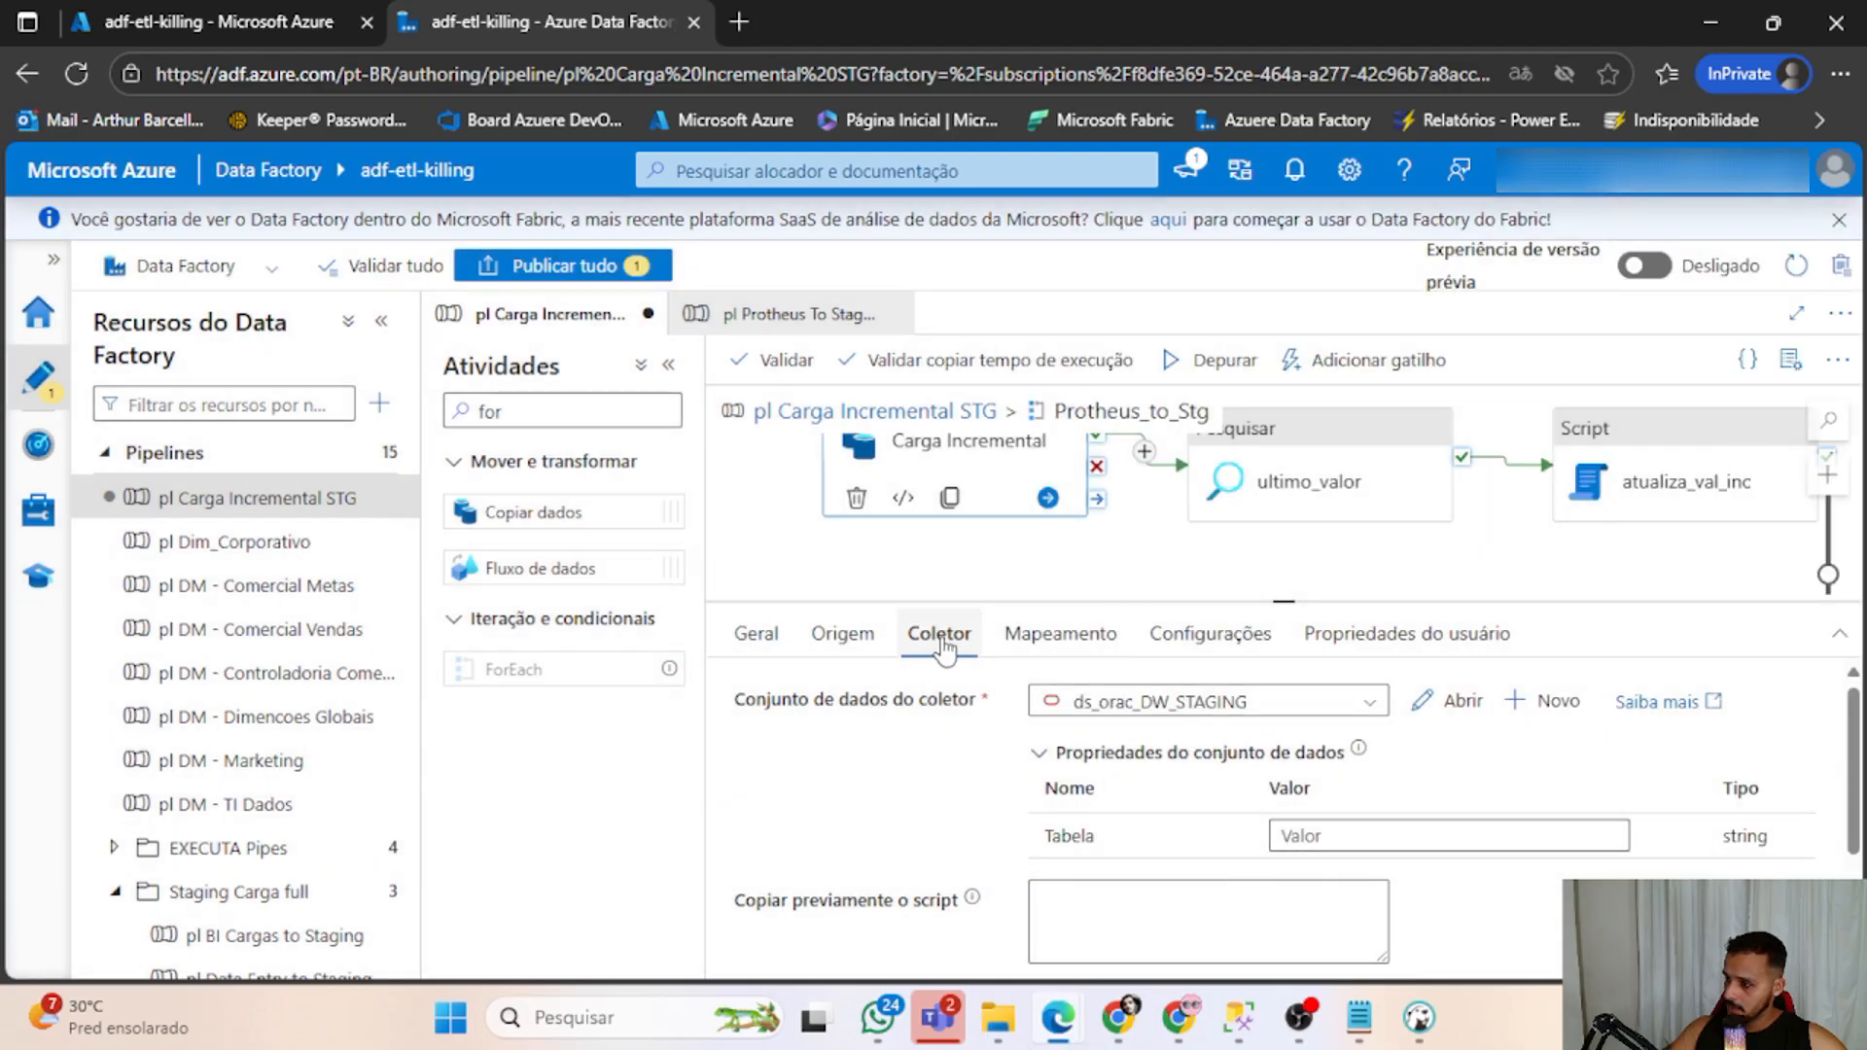
pyautogui.click(1287, 842)
pyautogui.click(1357, 865)
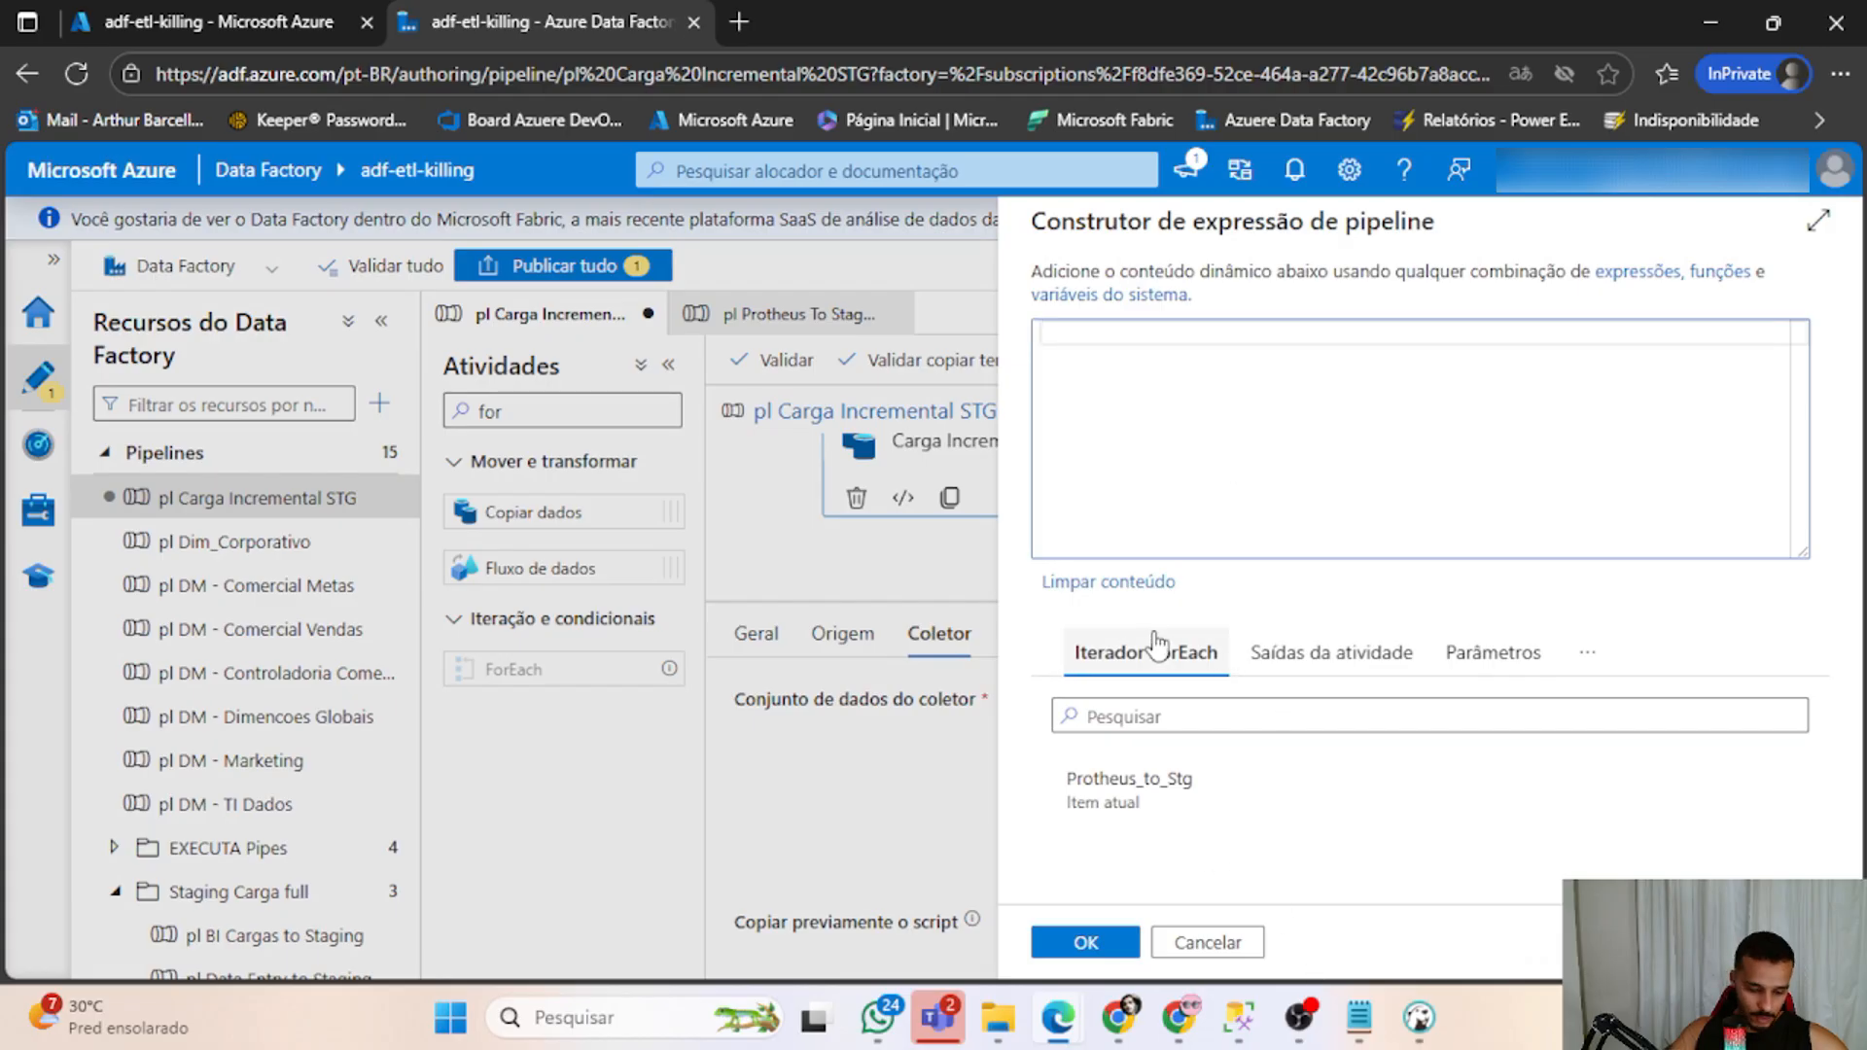
pyautogui.write('@ite')
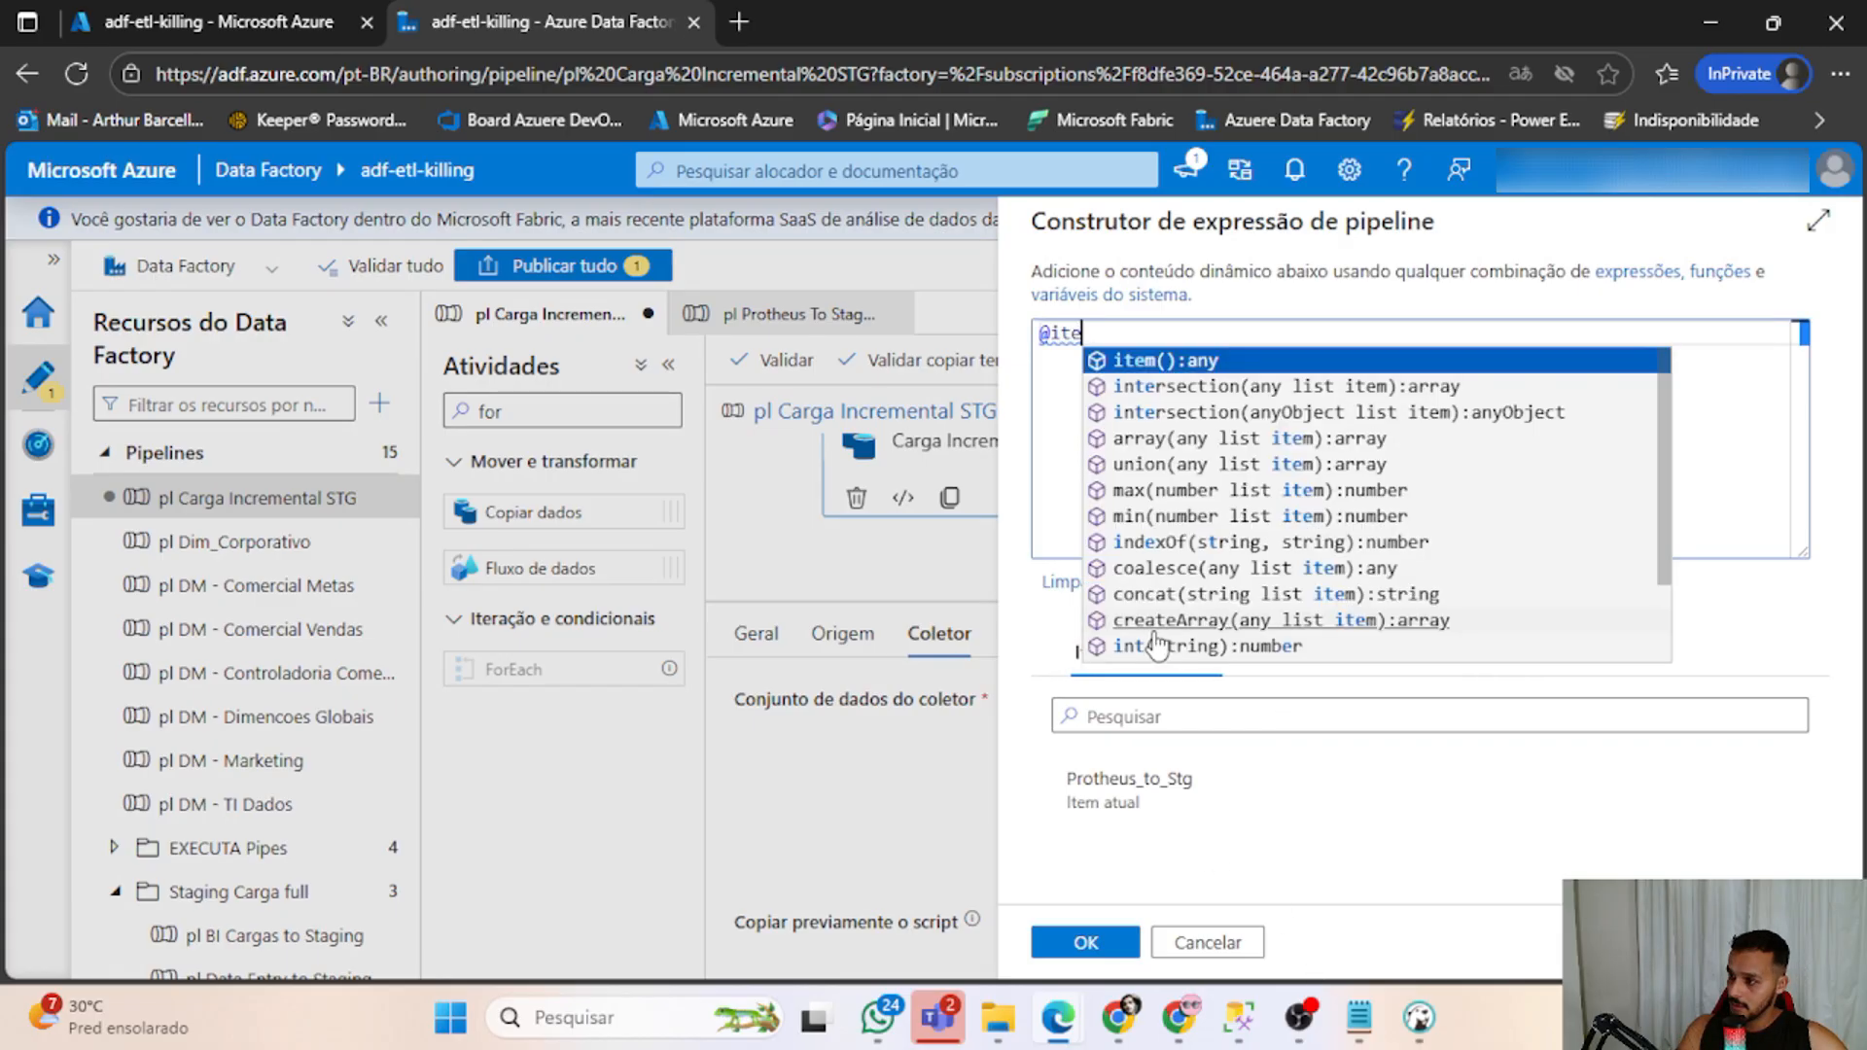
pyautogui.press('Return')
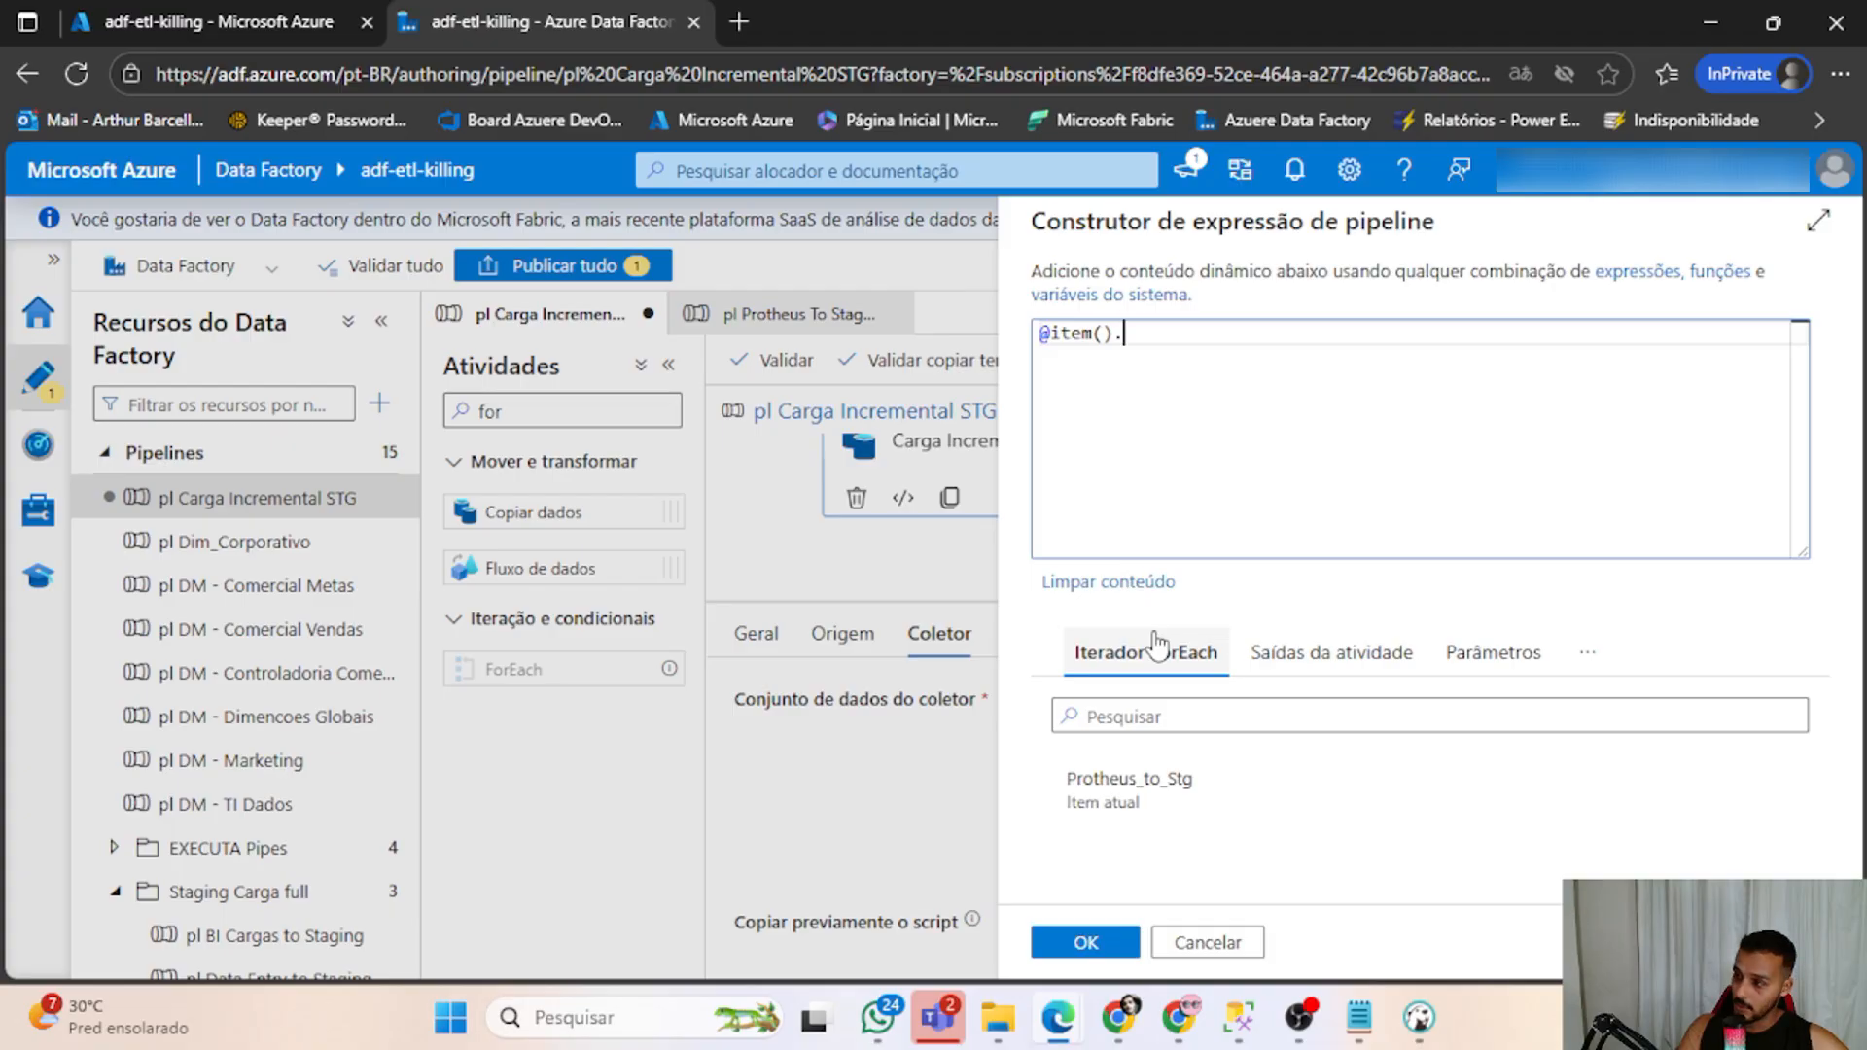
pyautogui.write('.ta')
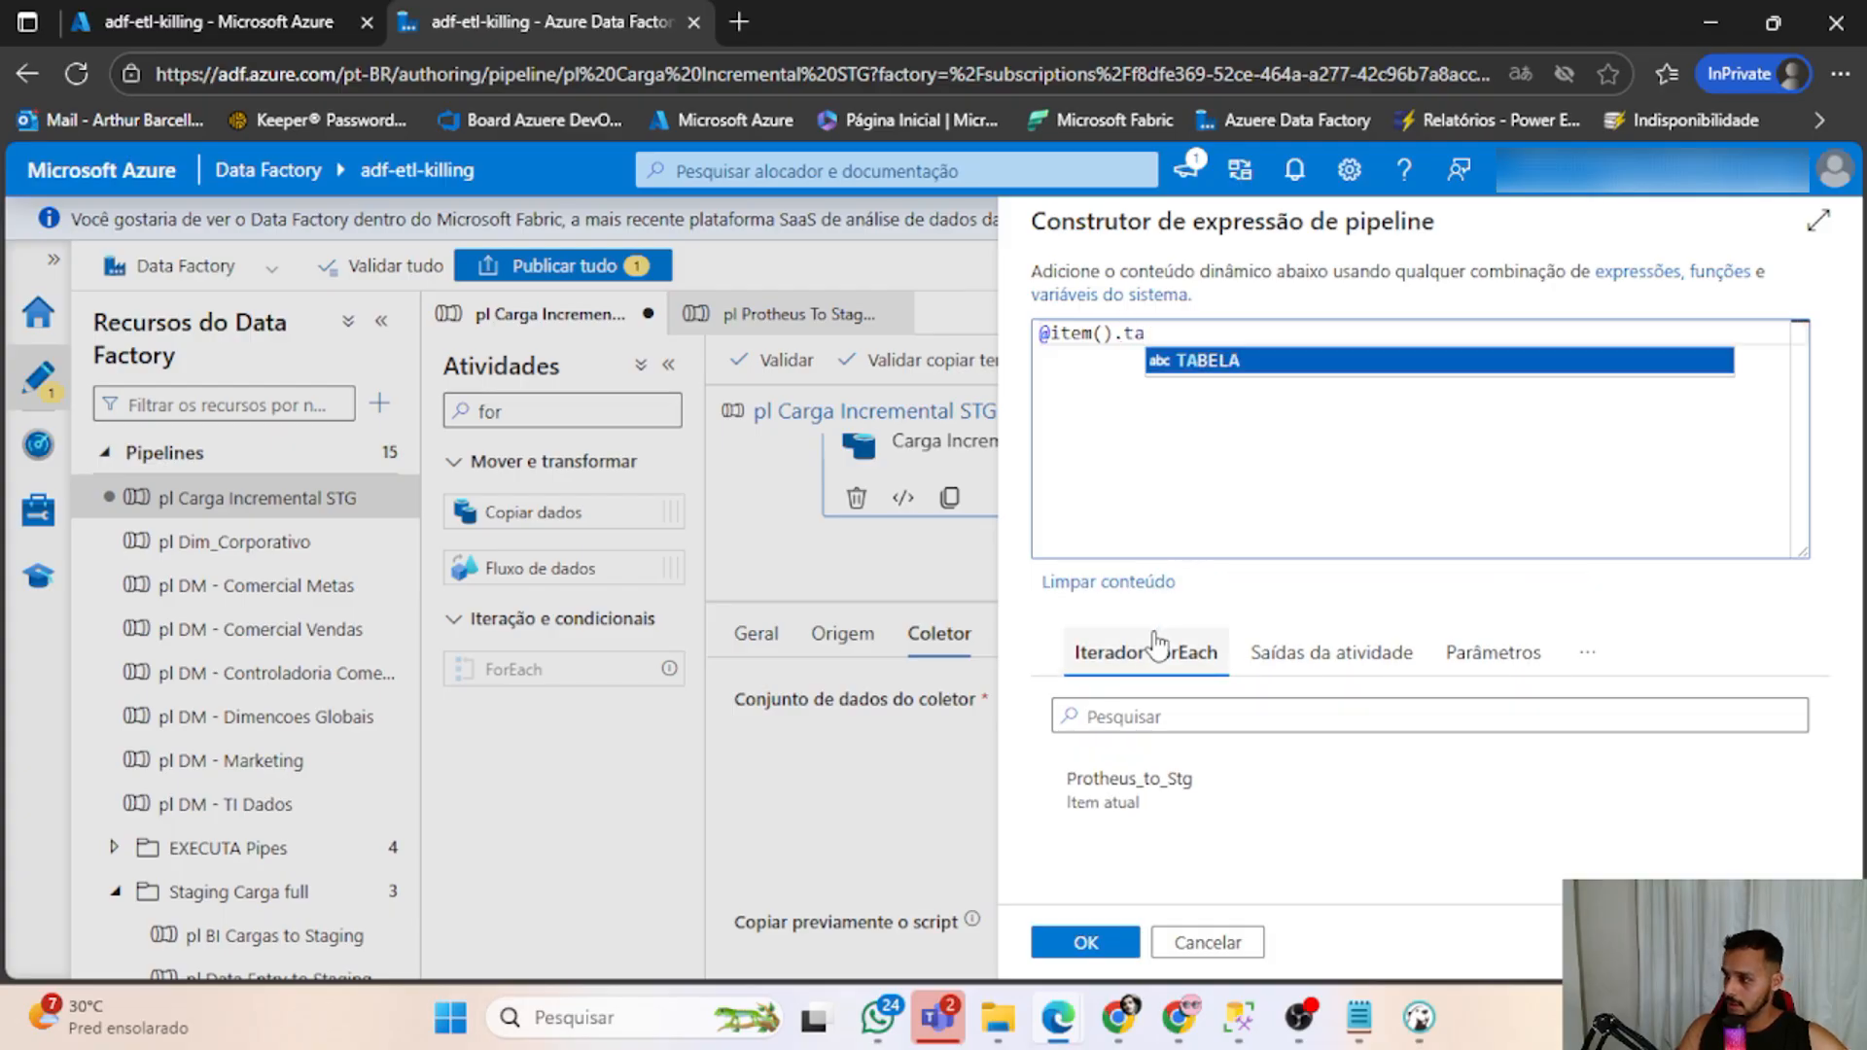
pyautogui.press('Return')
pyautogui.click(1075, 941)
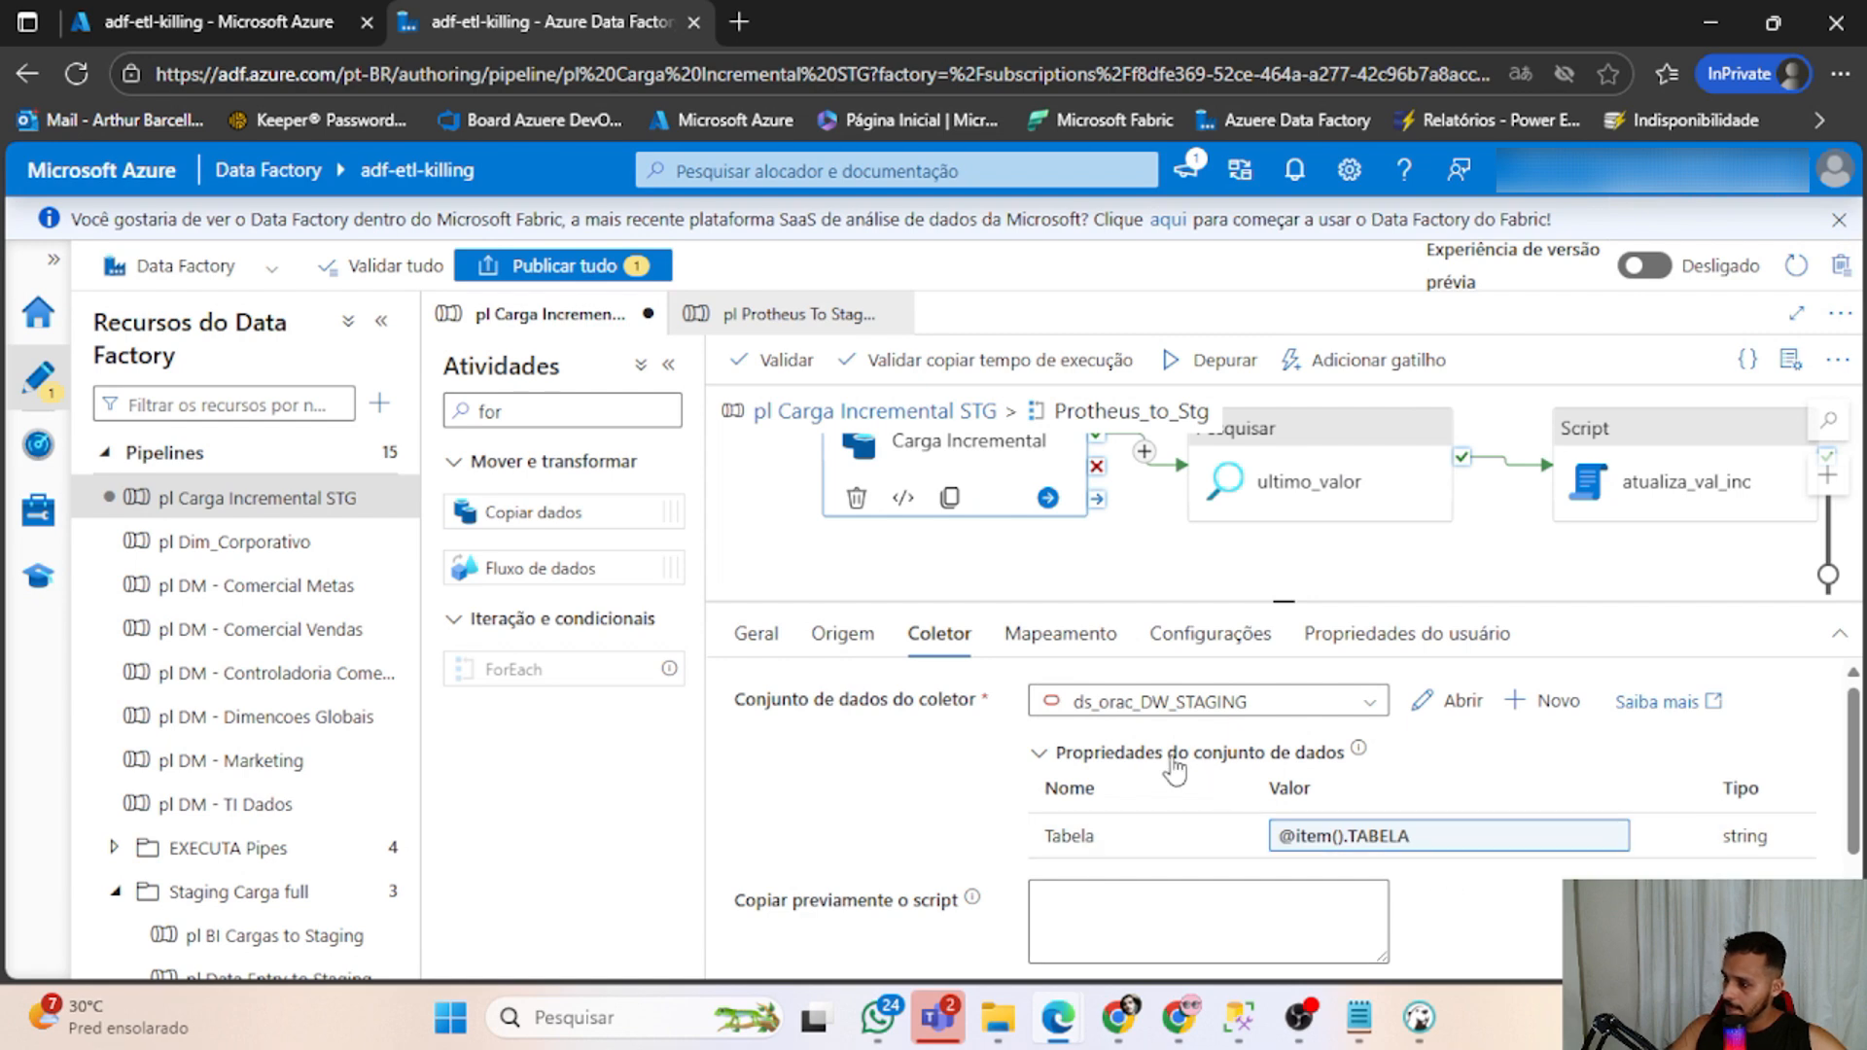
# View the copy activity's mapping settings, then switch to DBeaver and examine the individual A1_ columns in the SA1010 query.
pyautogui.click(1062, 637)
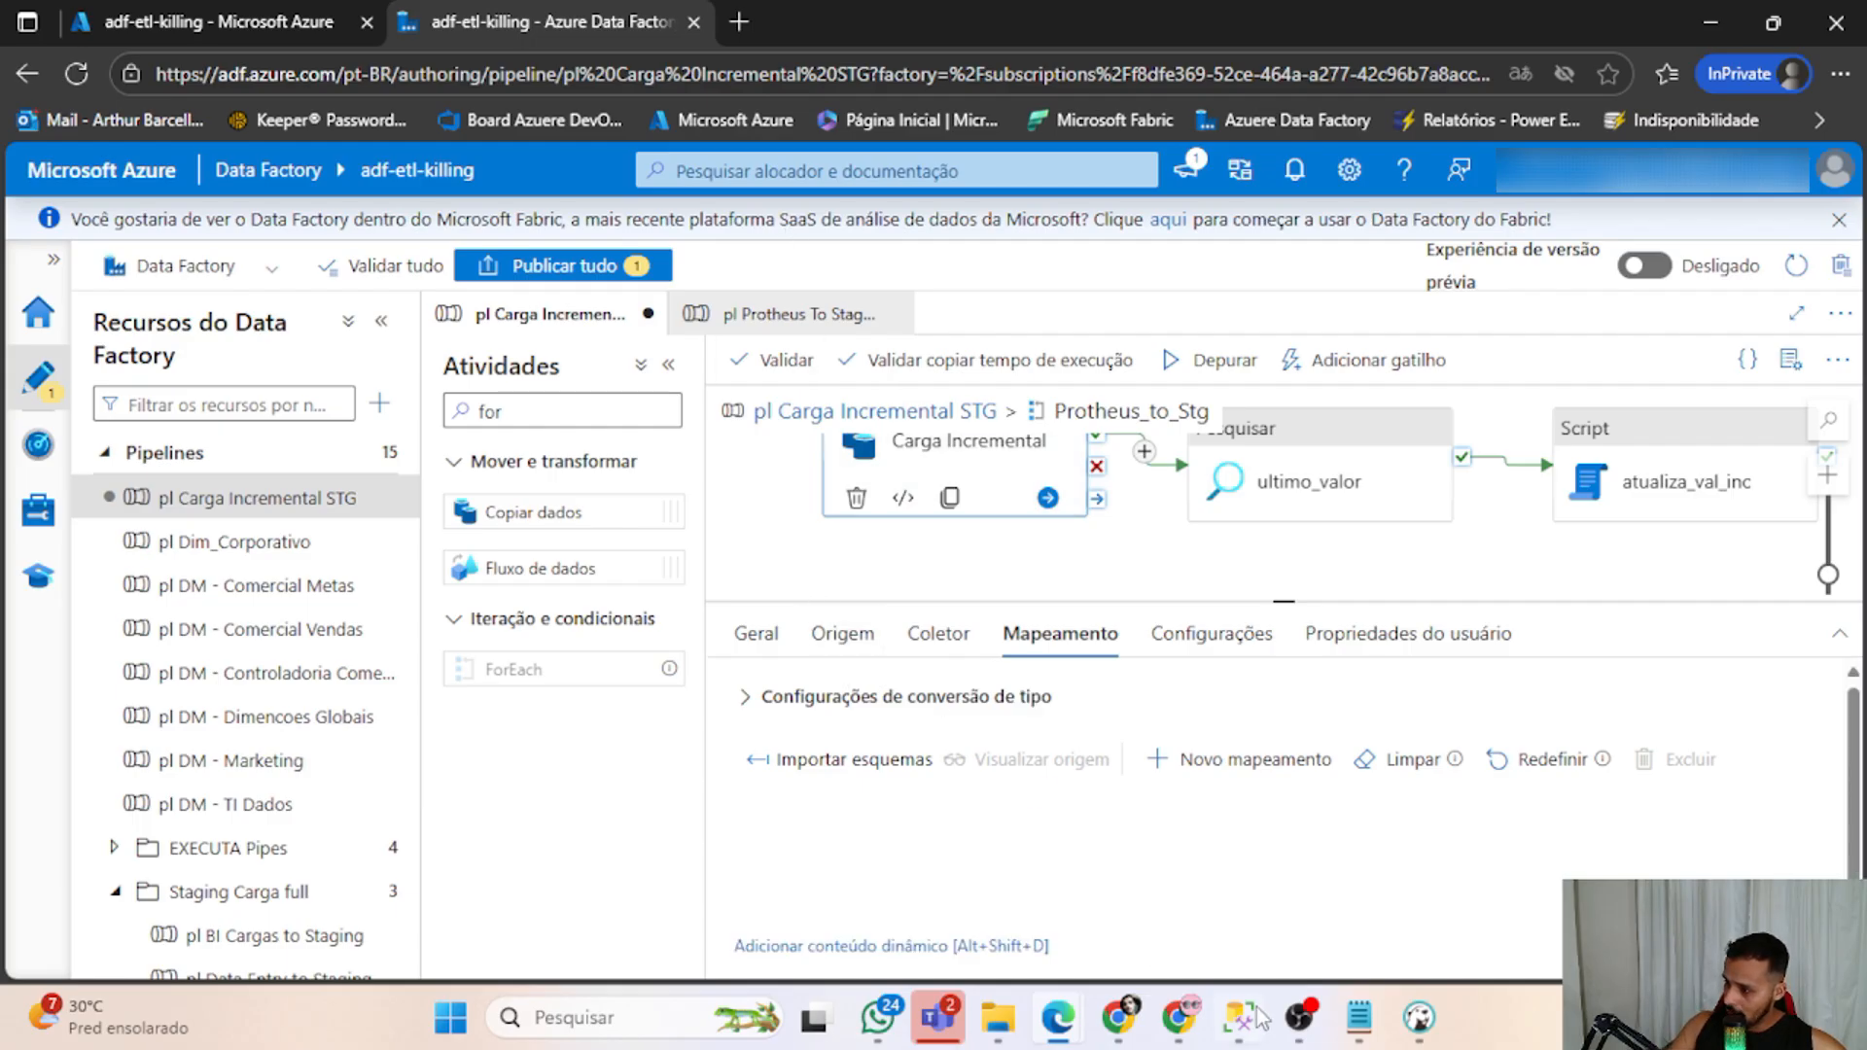
pyautogui.moveTo(1235, 1026)
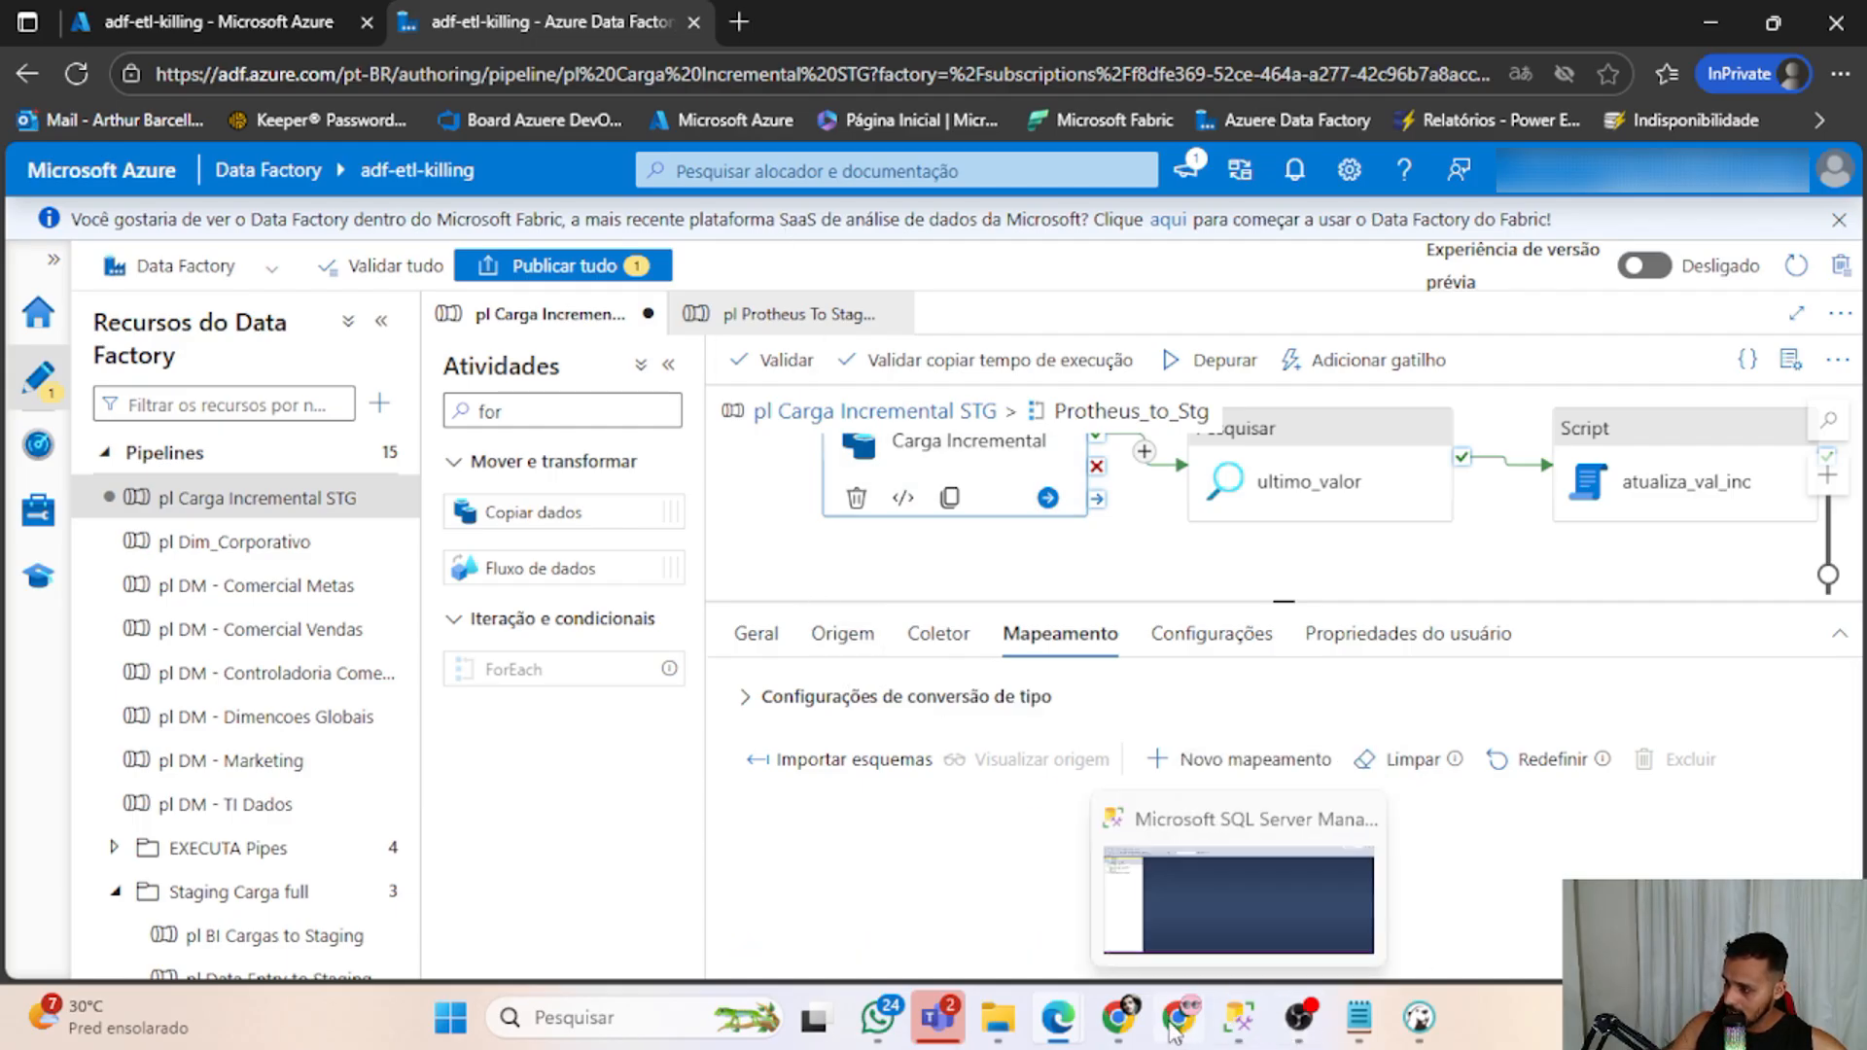
pyautogui.click(1419, 1019)
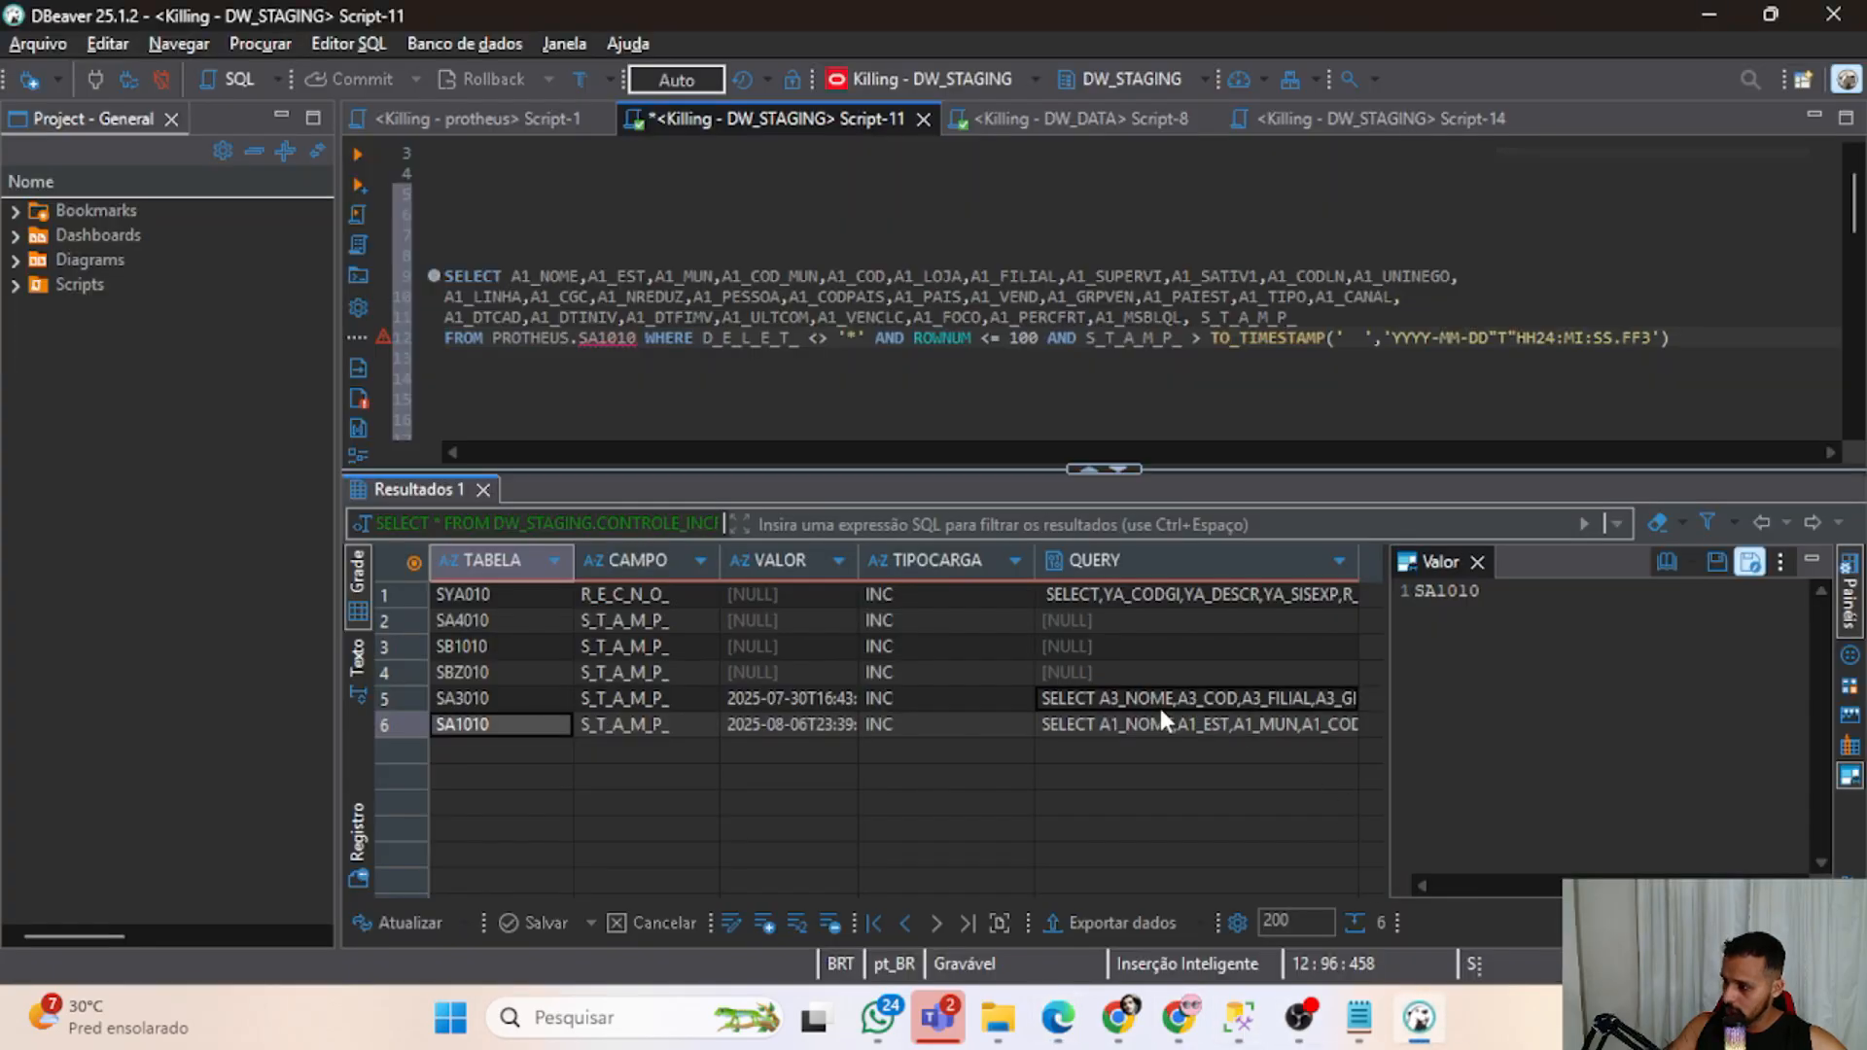
pyautogui.click(1122, 722)
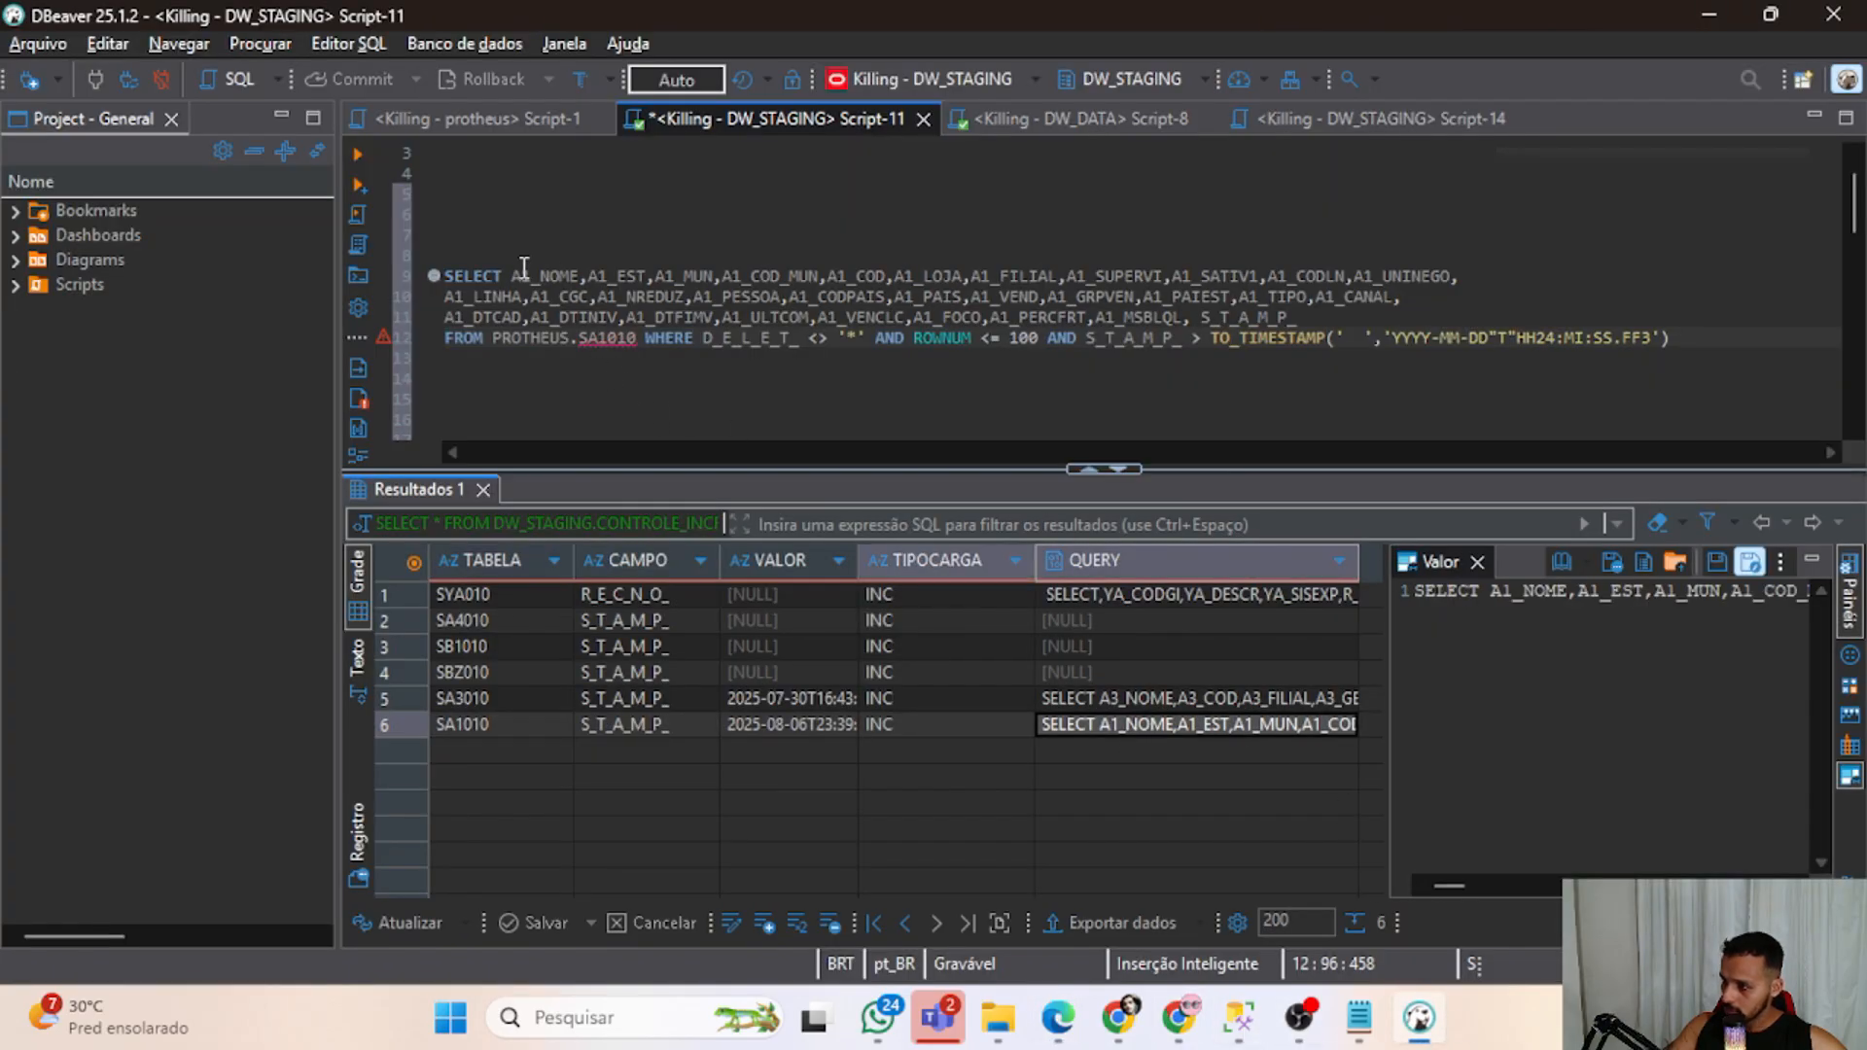
pyautogui.moveTo(512, 277); pyautogui.dragTo(584, 278)
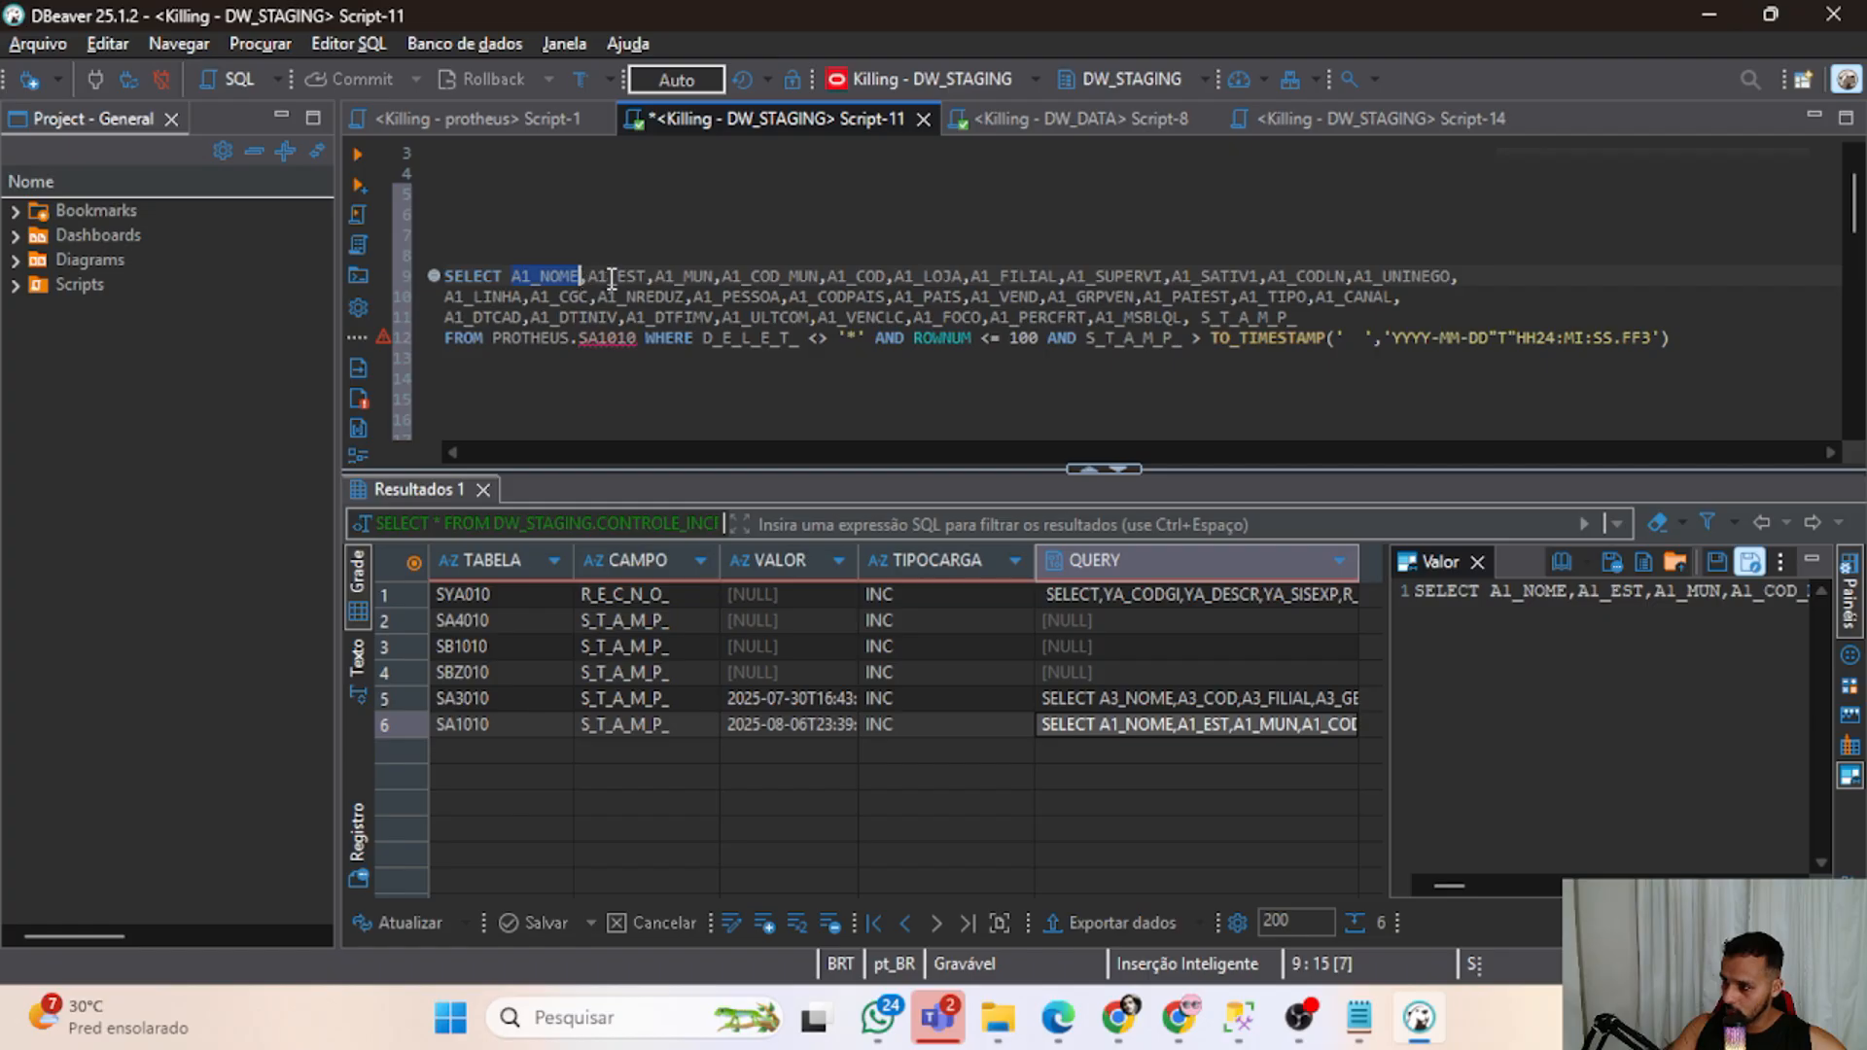
pyautogui.doubleClick(615, 277)
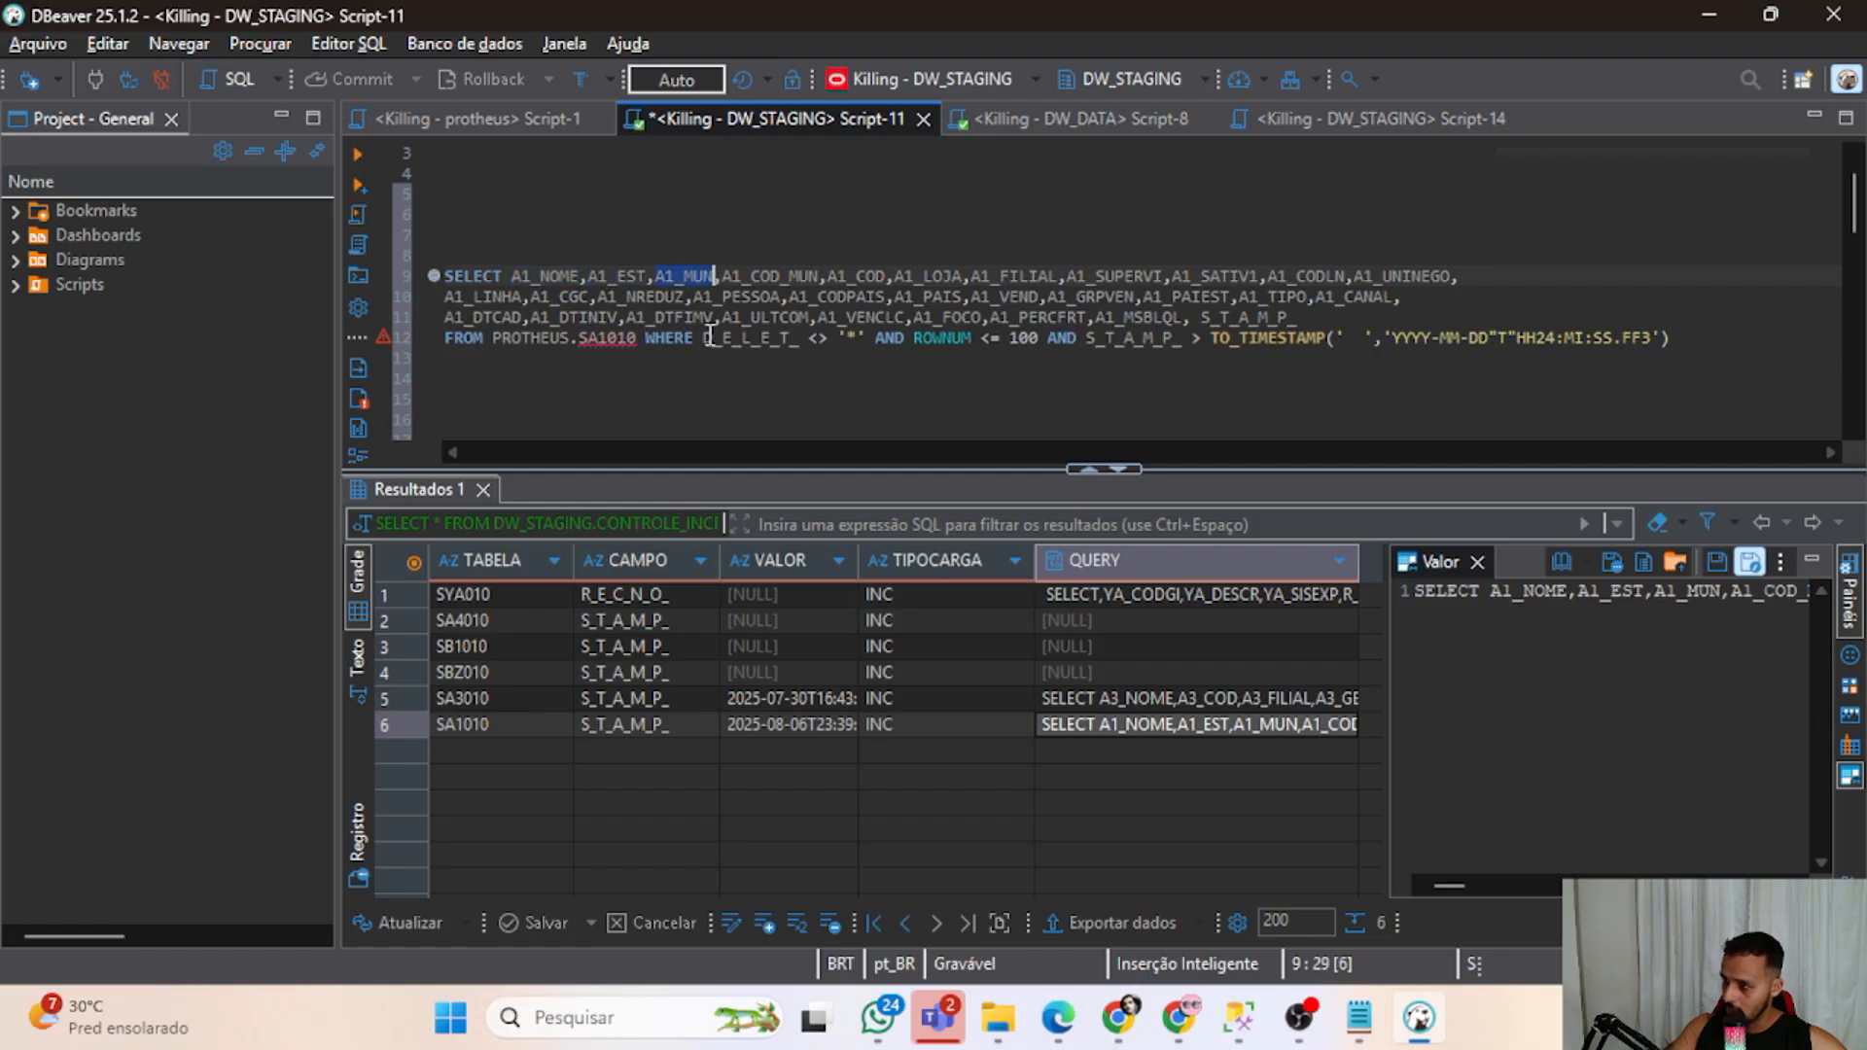
pyautogui.doubleClick(774, 279)
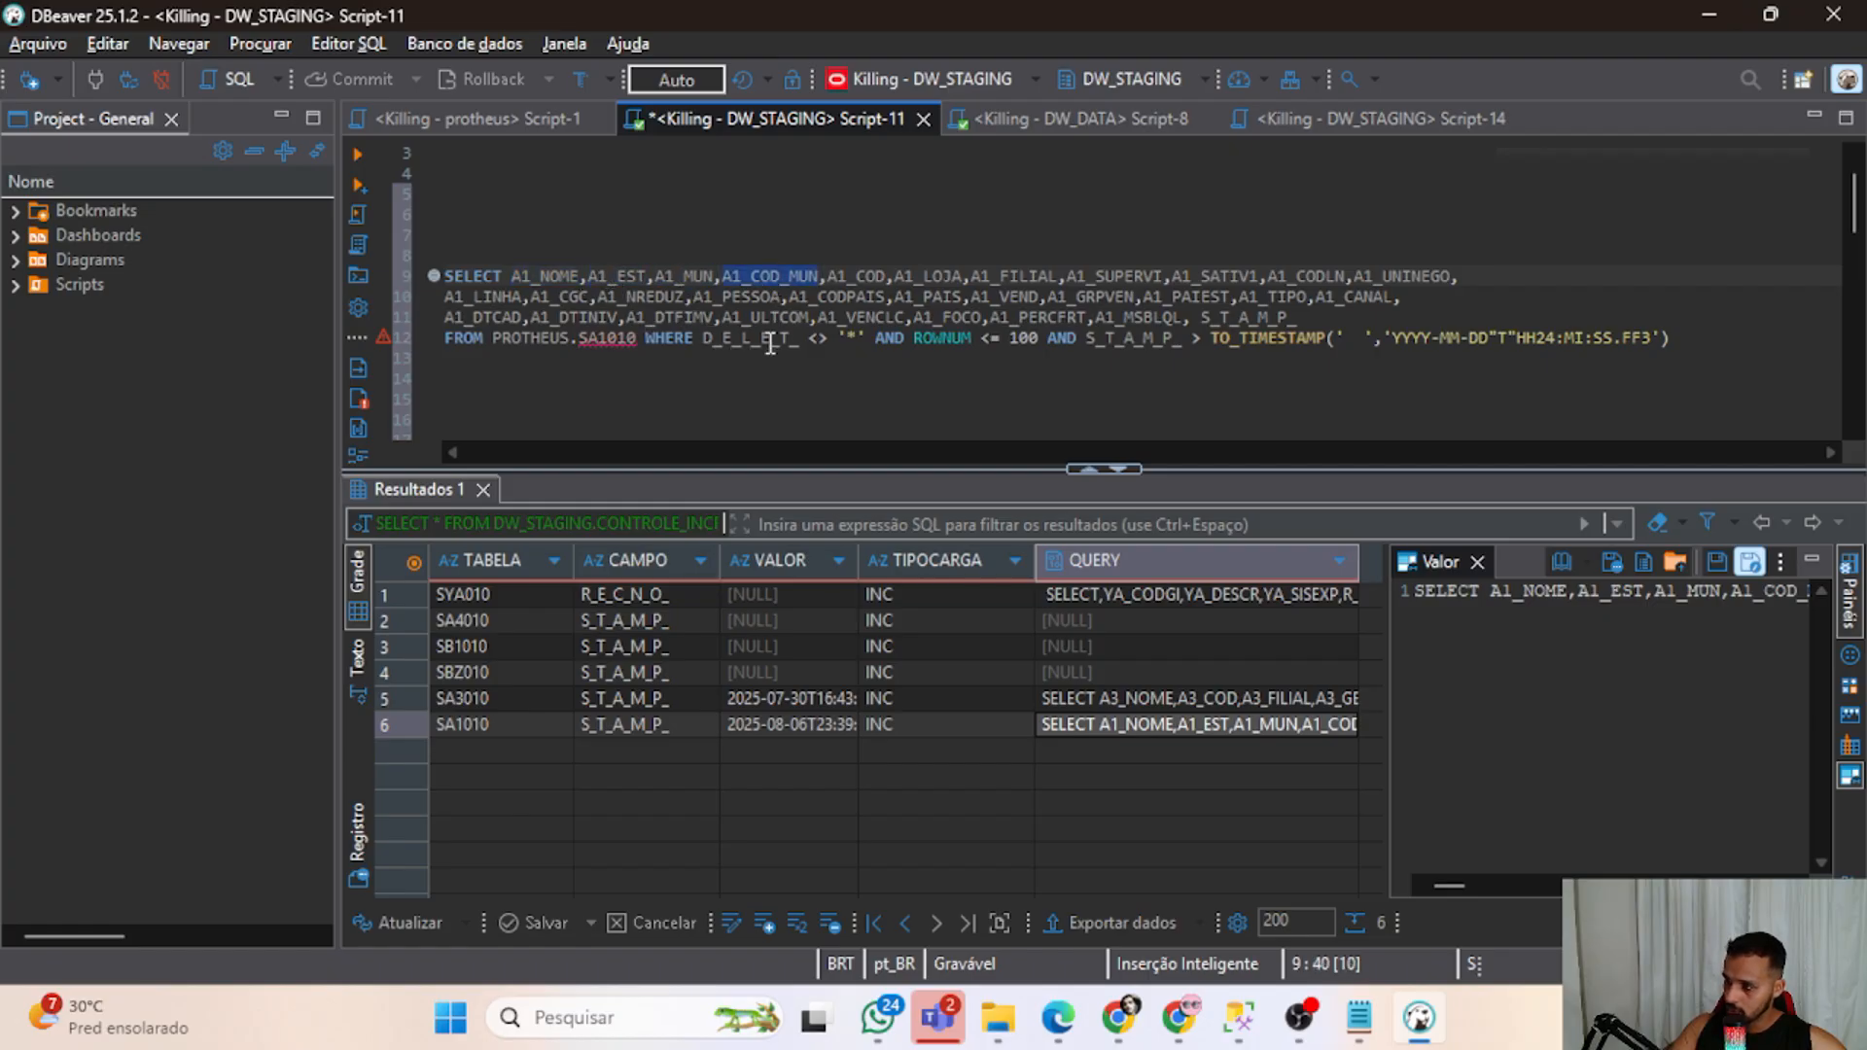
pyautogui.click(861, 276)
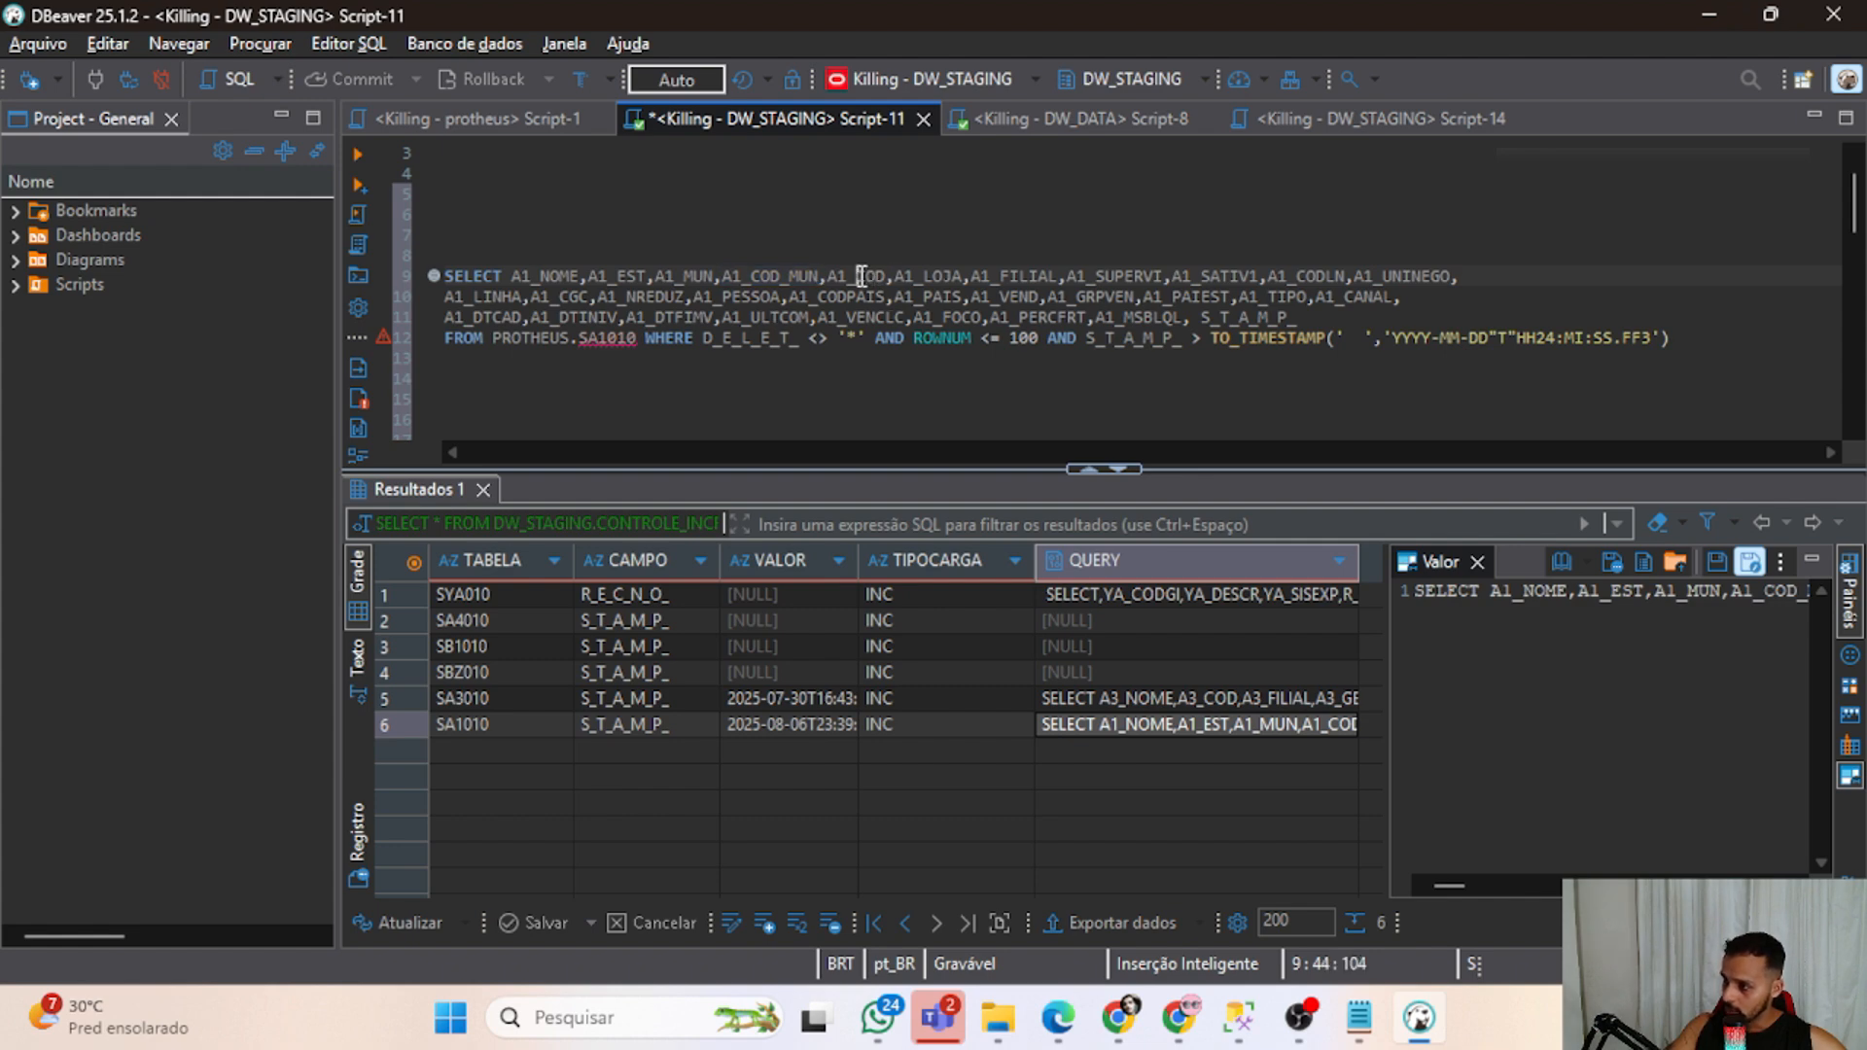
pyautogui.doubleClick(861, 277)
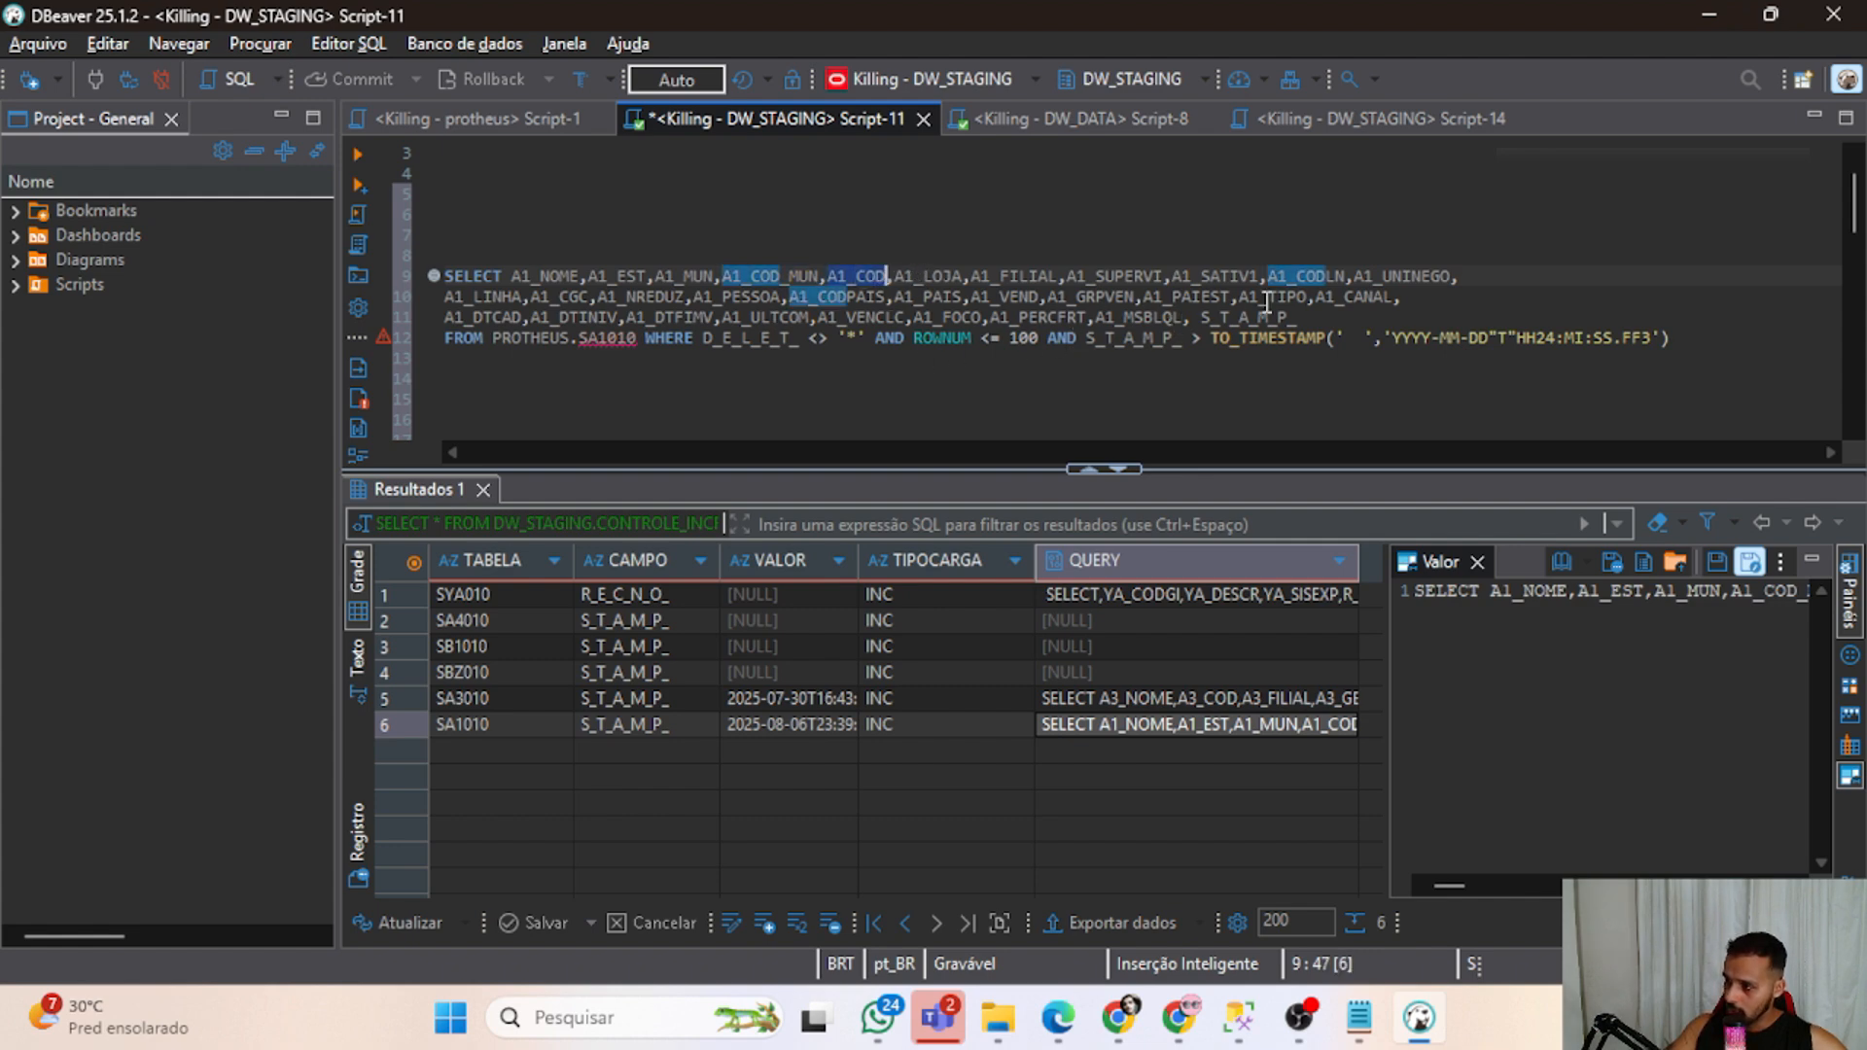
# Examine the full column list of the SA1010 SELECT statement, from A1_NOME through S_T_A_M_P_.
pyautogui.moveTo(1307, 317); pyautogui.dragTo(513, 280)
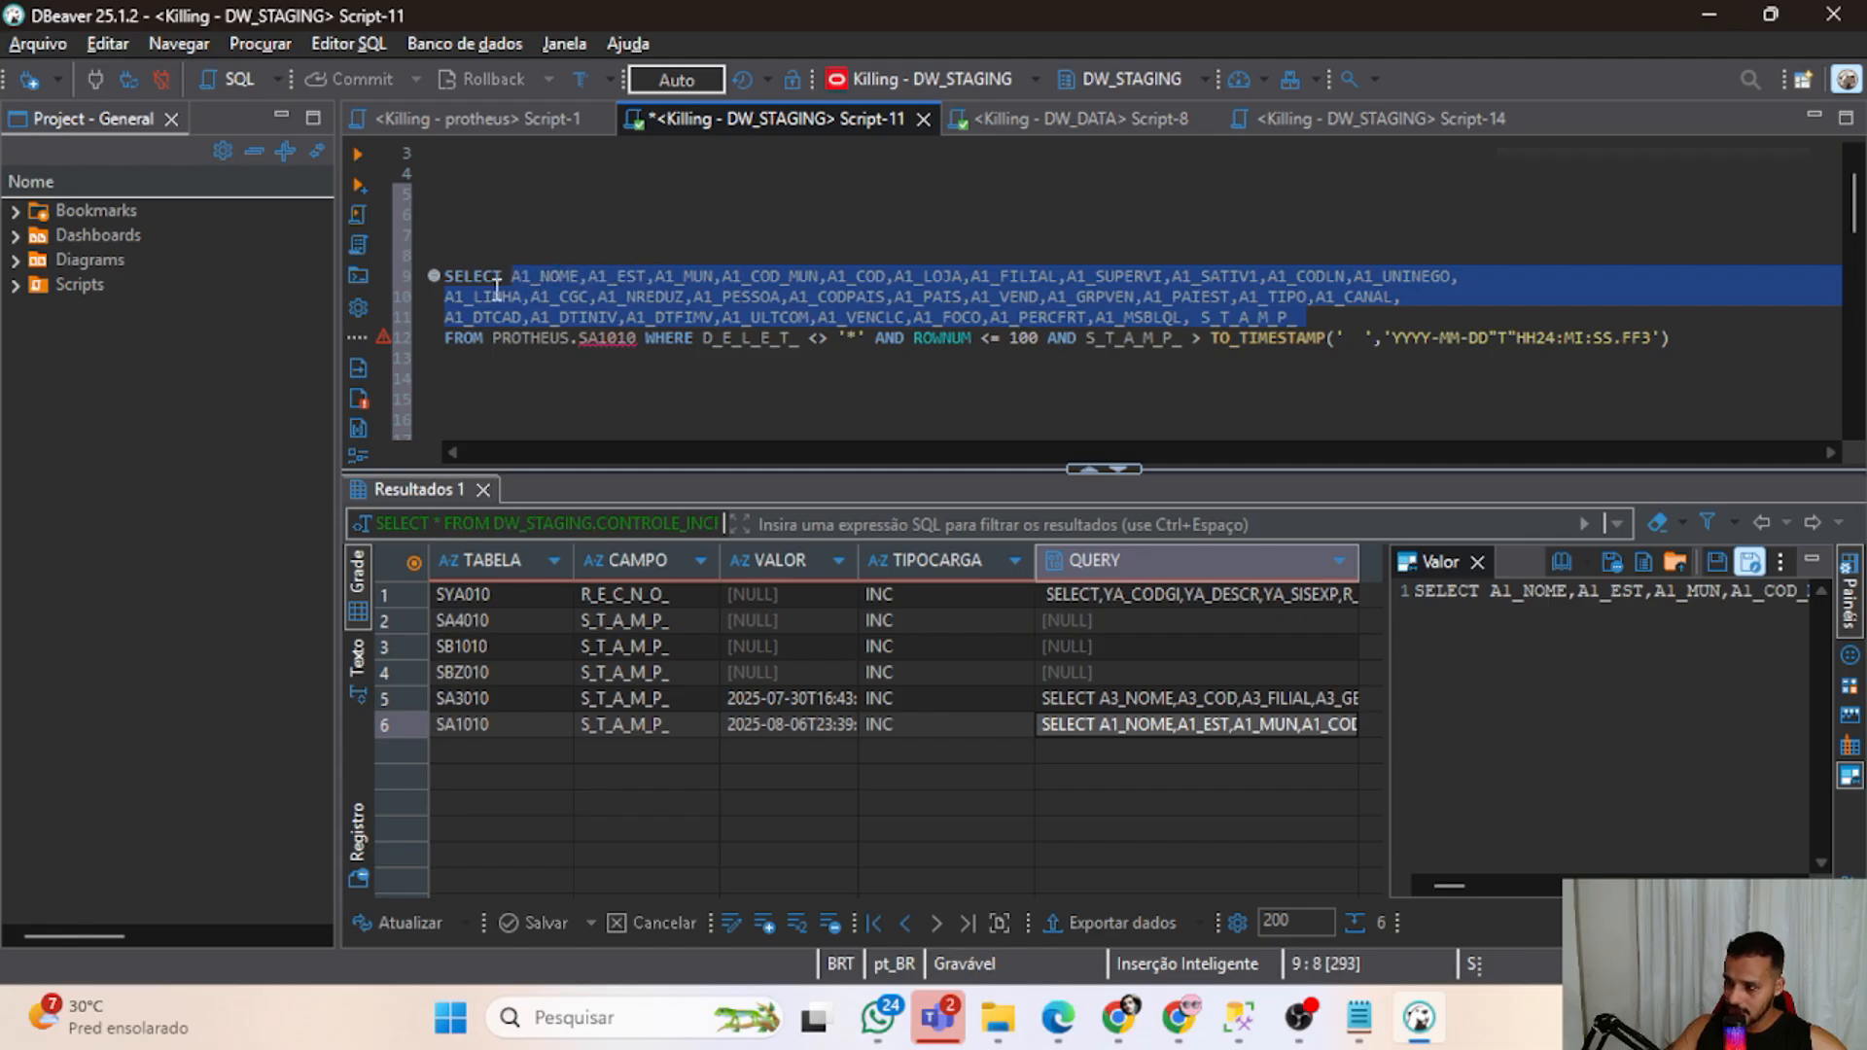
pyautogui.click(512, 267)
pyautogui.moveTo(513, 272); pyautogui.dragTo(1183, 317)
pyautogui.doubleClick(560, 276)
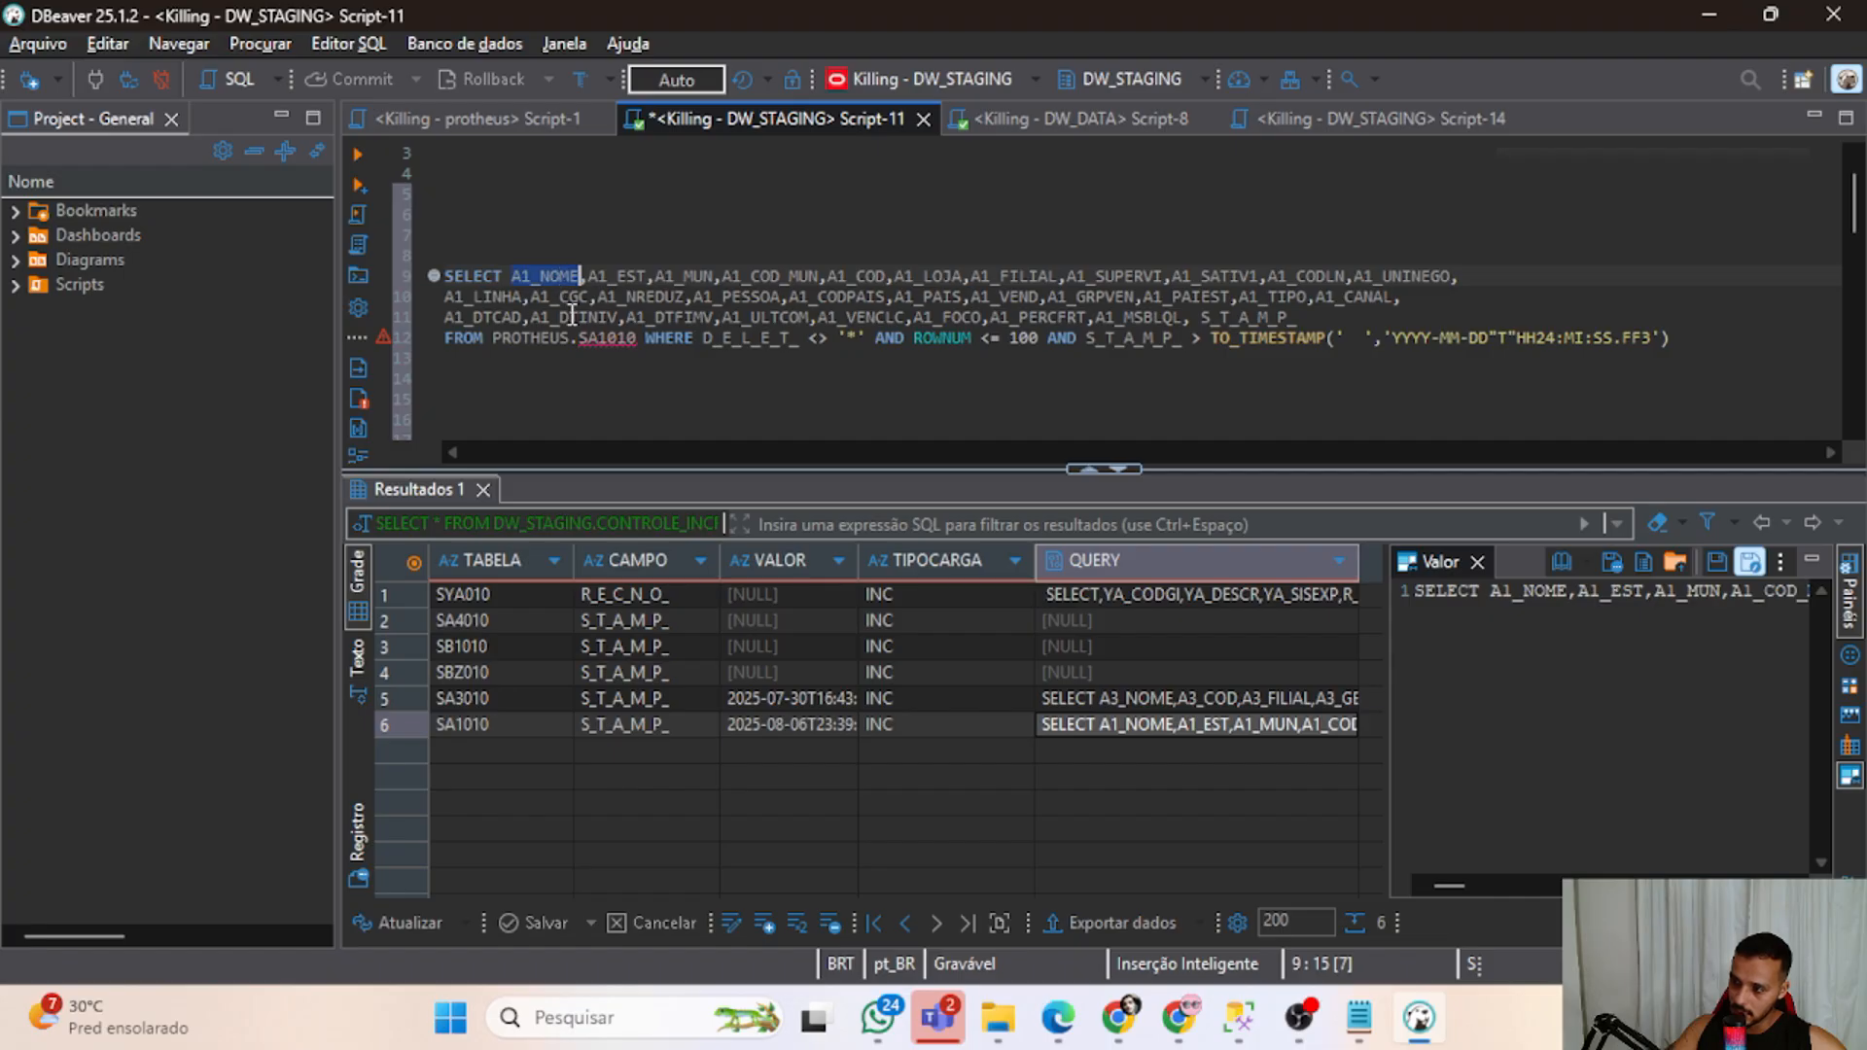
pyautogui.moveTo(1303, 316); pyautogui.dragTo(515, 279)
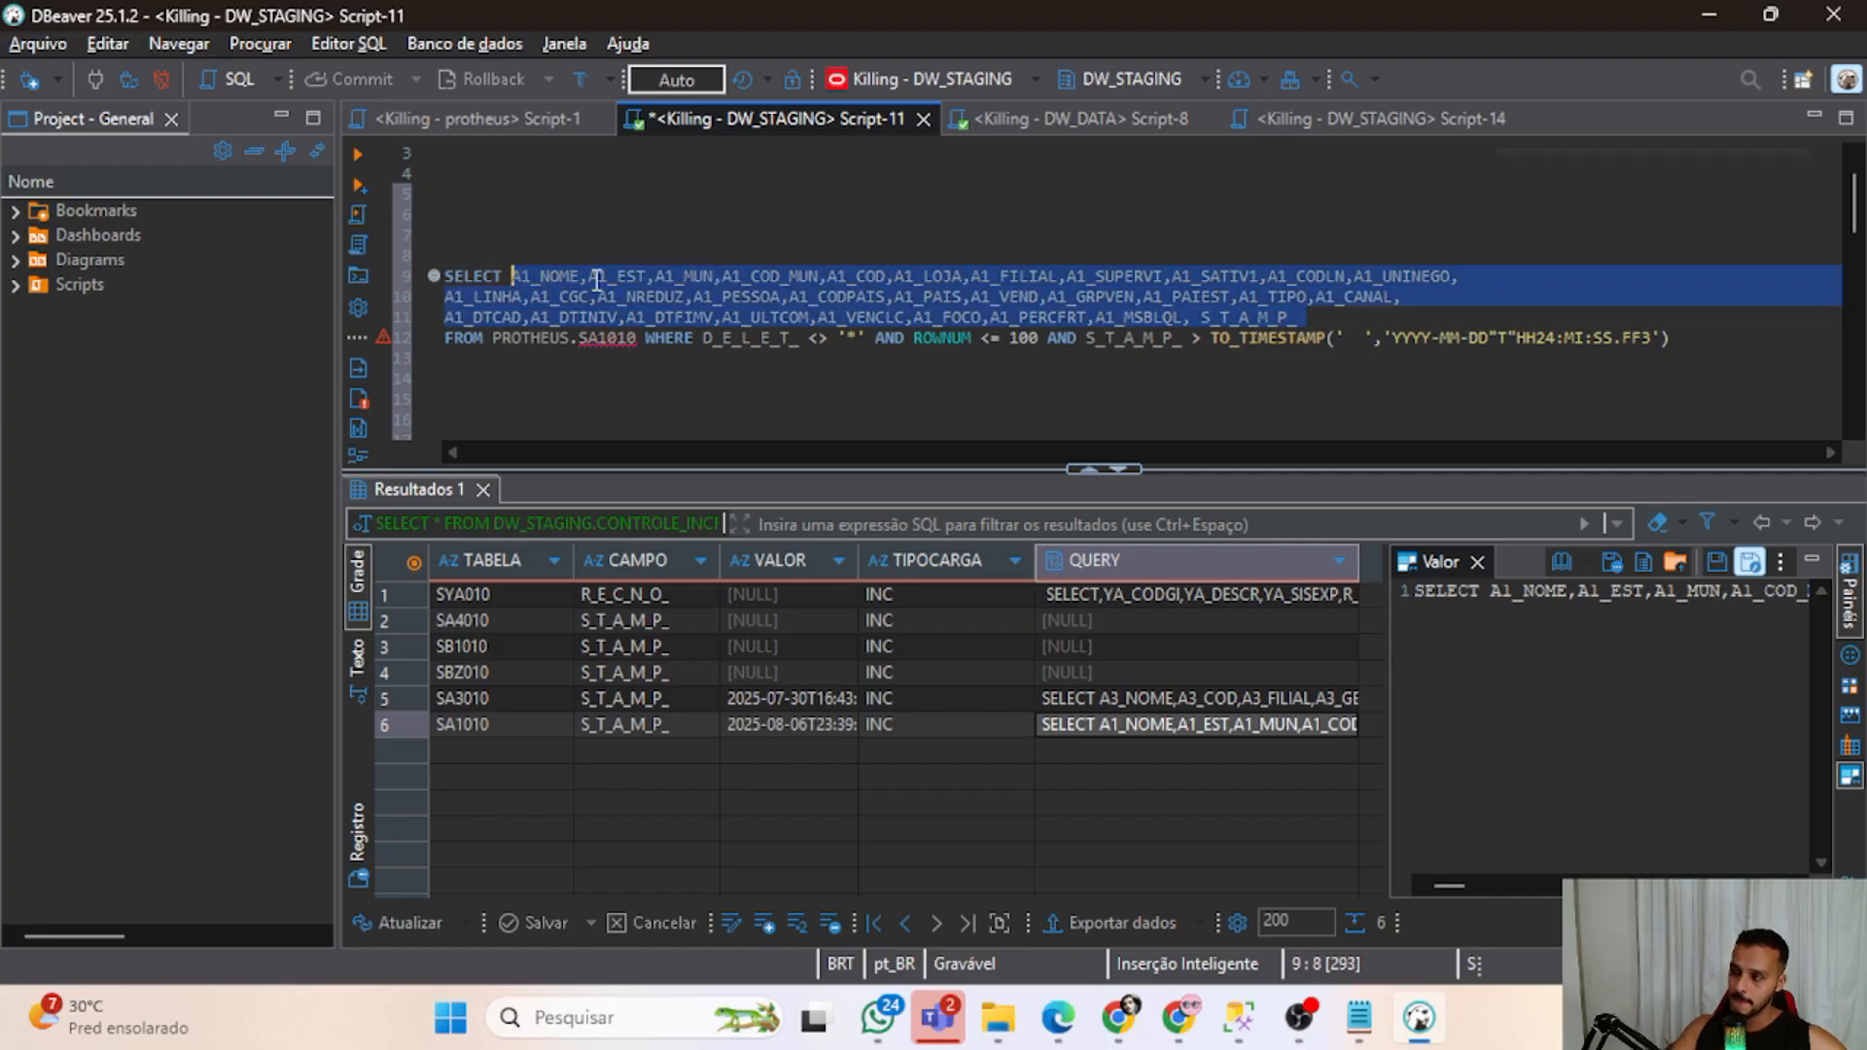
pyautogui.click(666, 232)
pyautogui.moveTo(1298, 319); pyautogui.dragTo(512, 279)
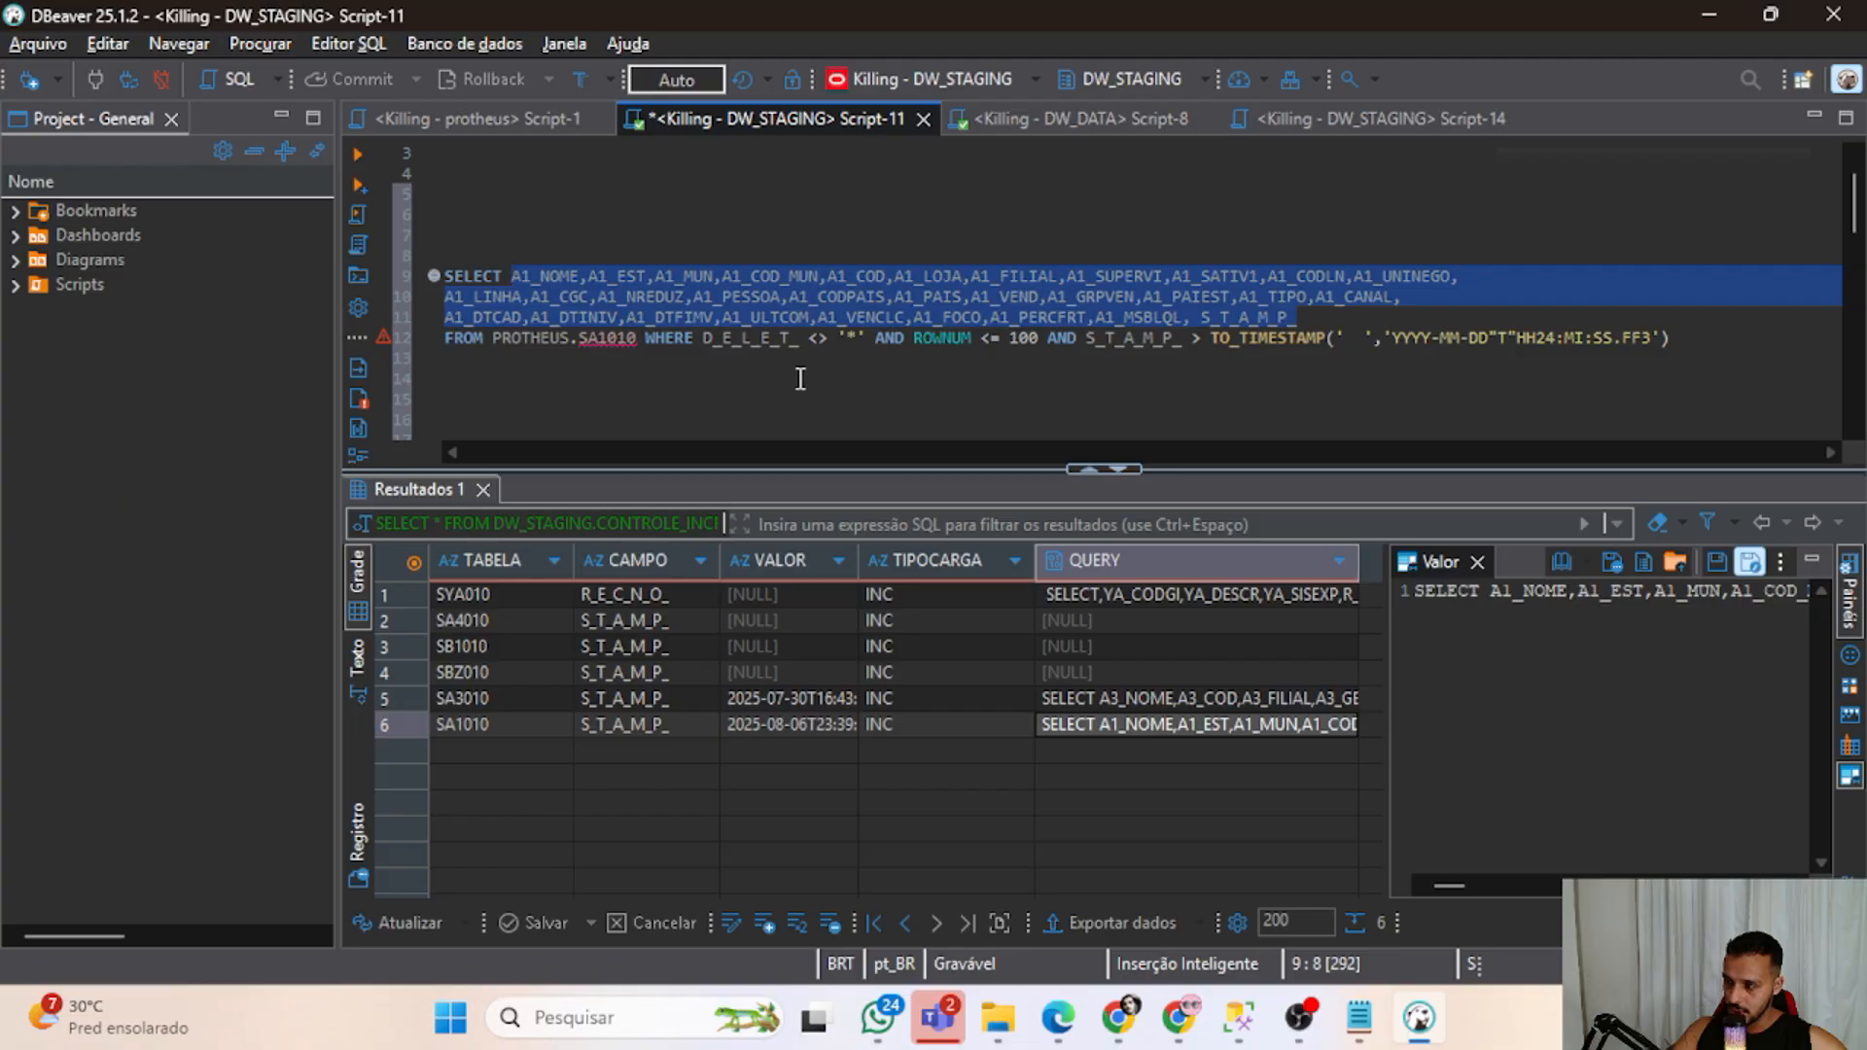
pyautogui.moveTo(512, 277); pyautogui.dragTo(1294, 312)
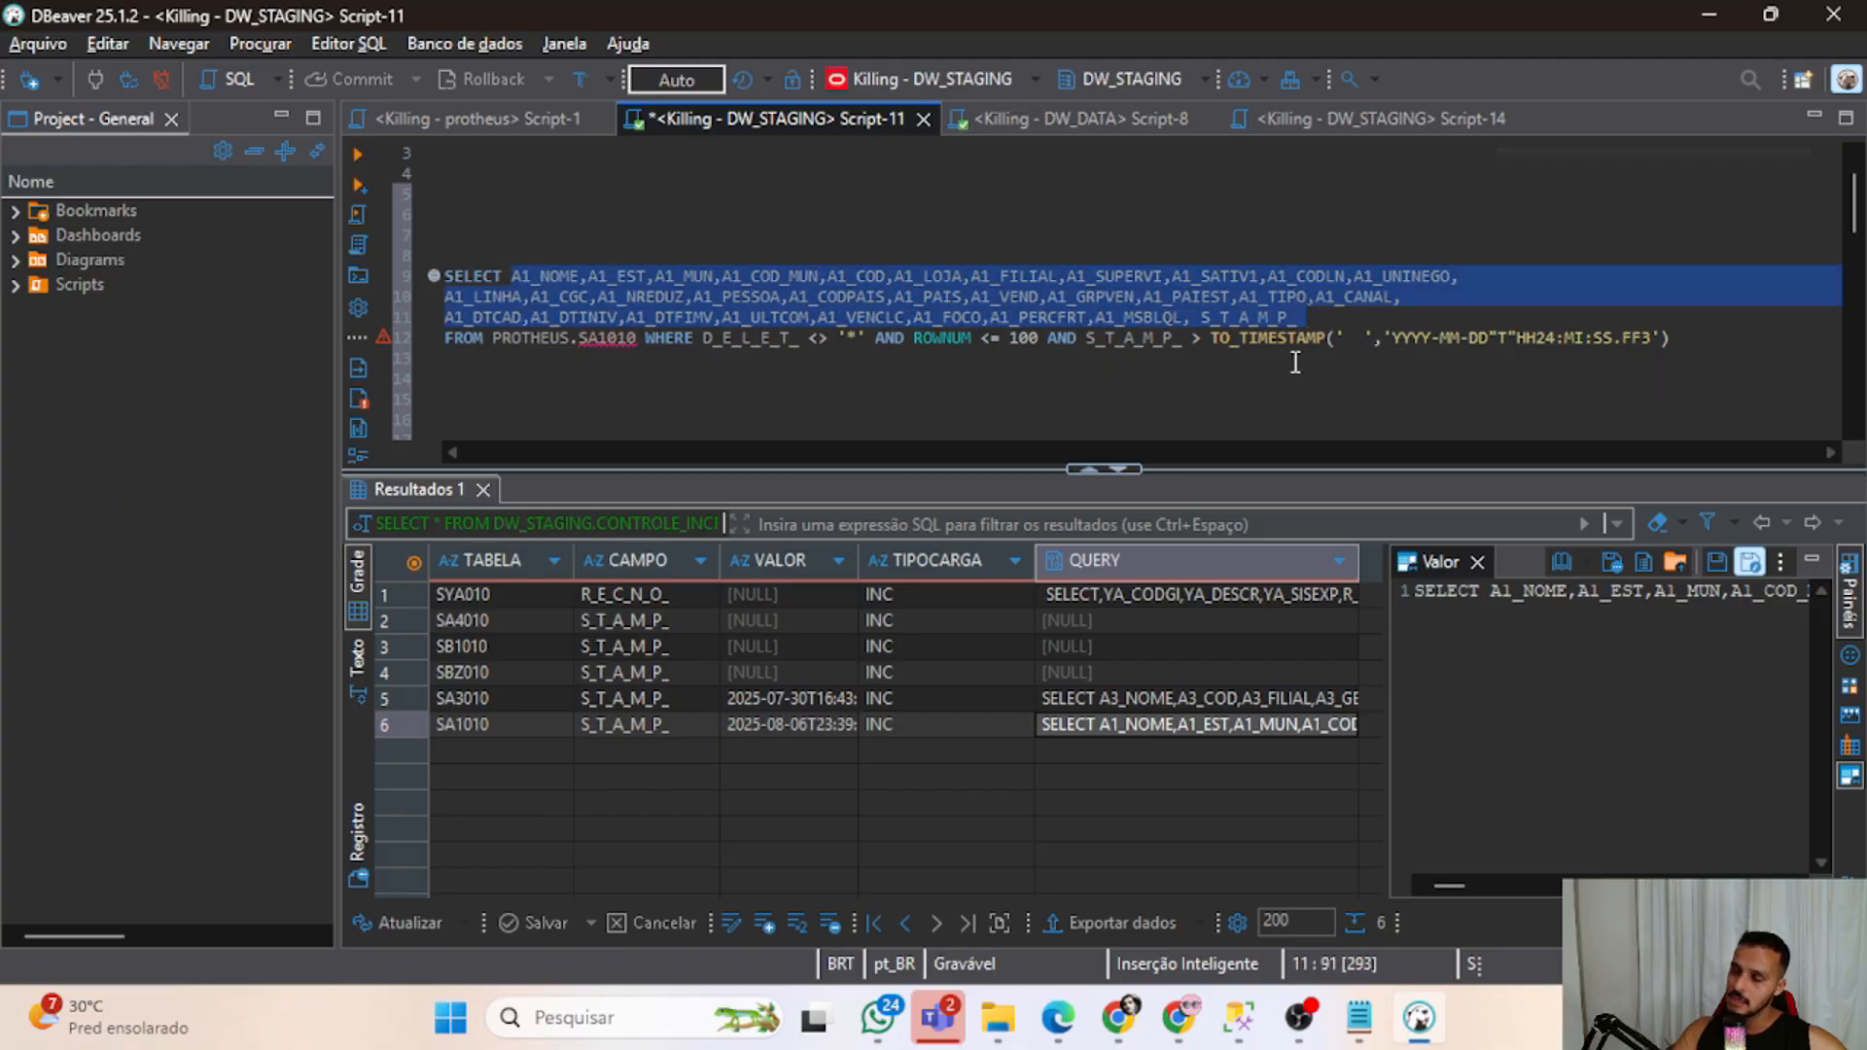
pyautogui.click(1245, 387)
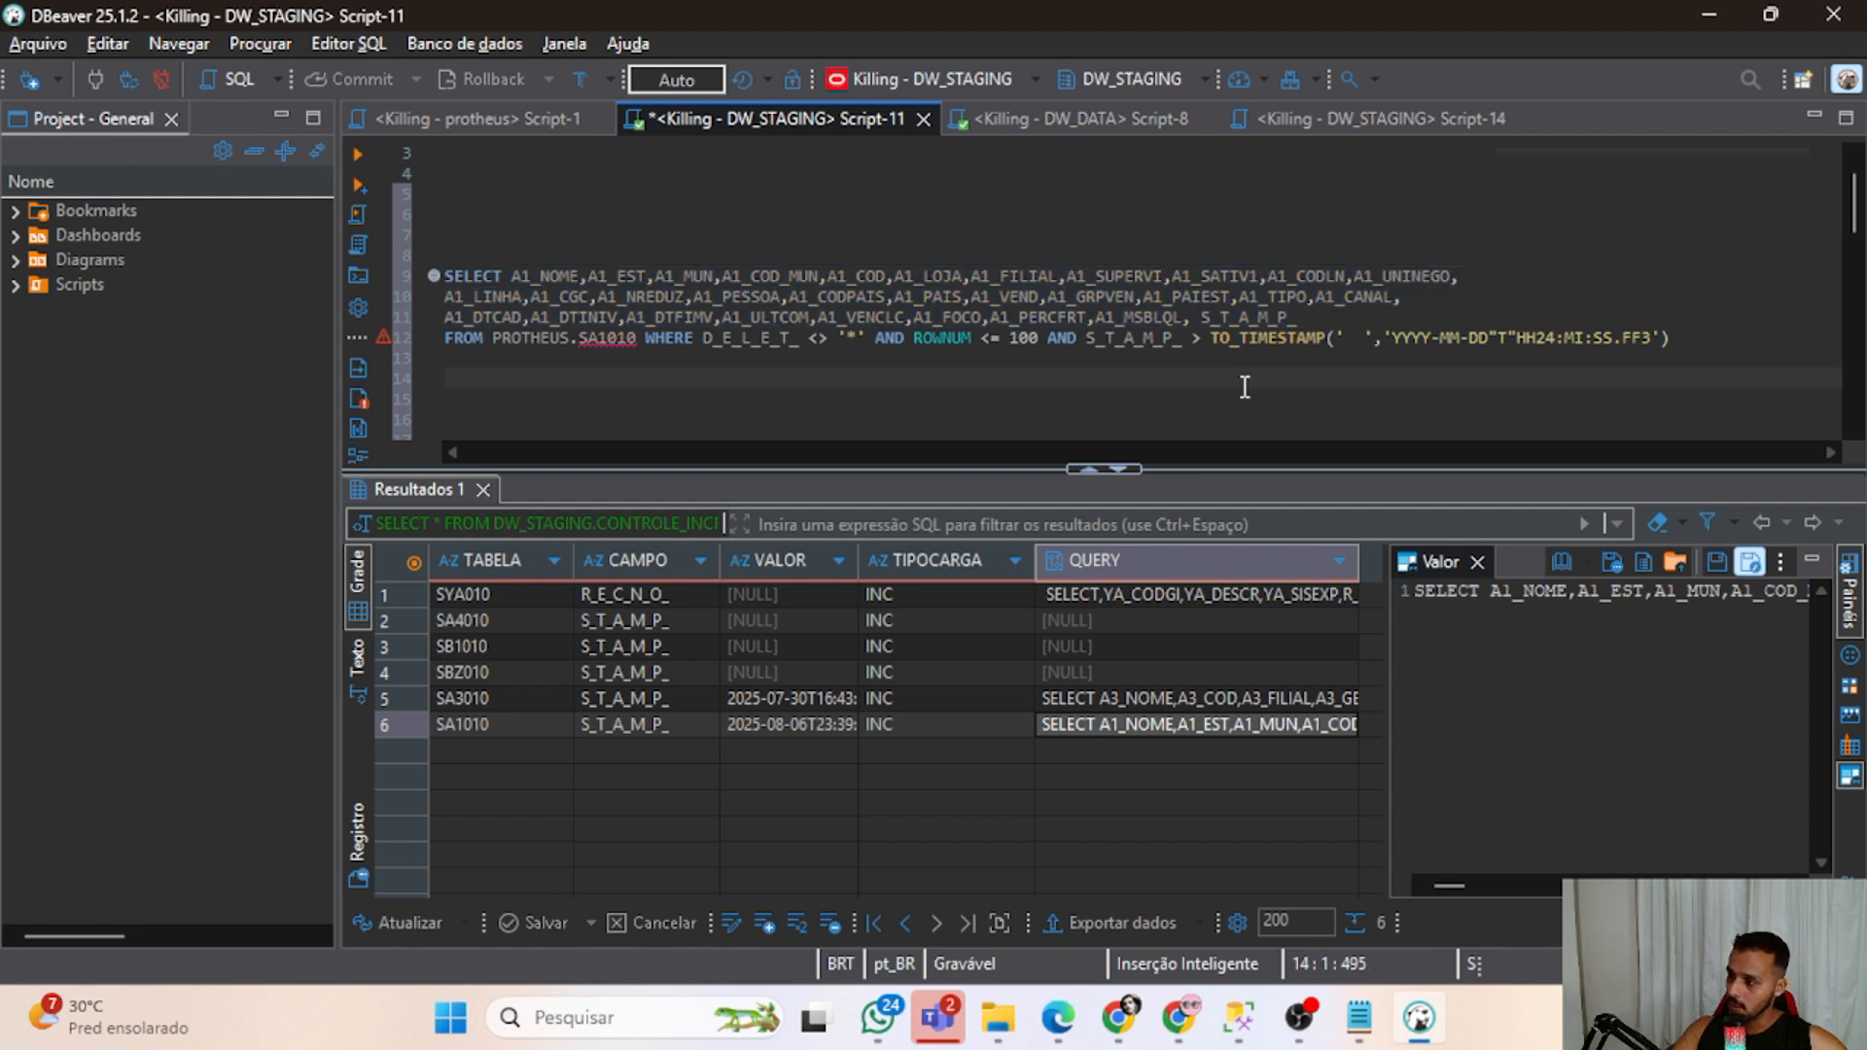
# Return to Azure Data Factory and review the Carga Incremental activity's source, sink and mapping settings.
pyautogui.hotkey('alt', 'Tab')
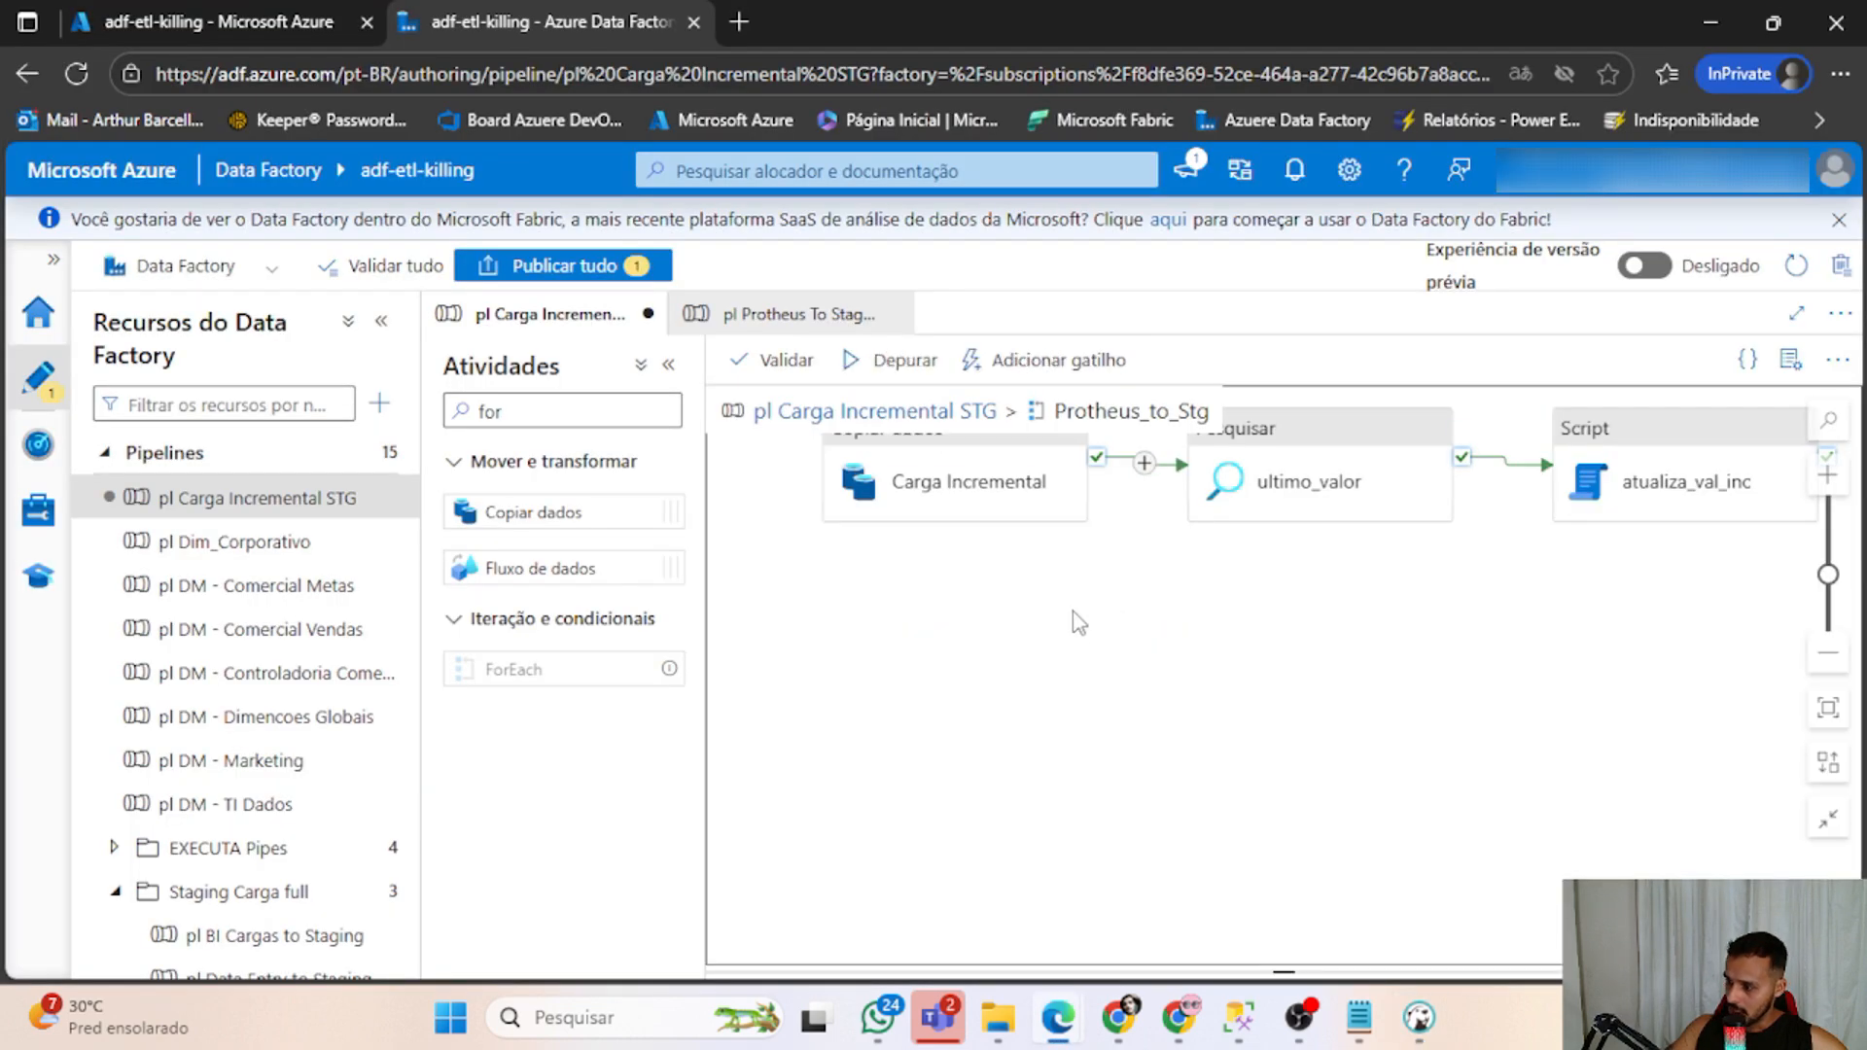
pyautogui.click(1031, 491)
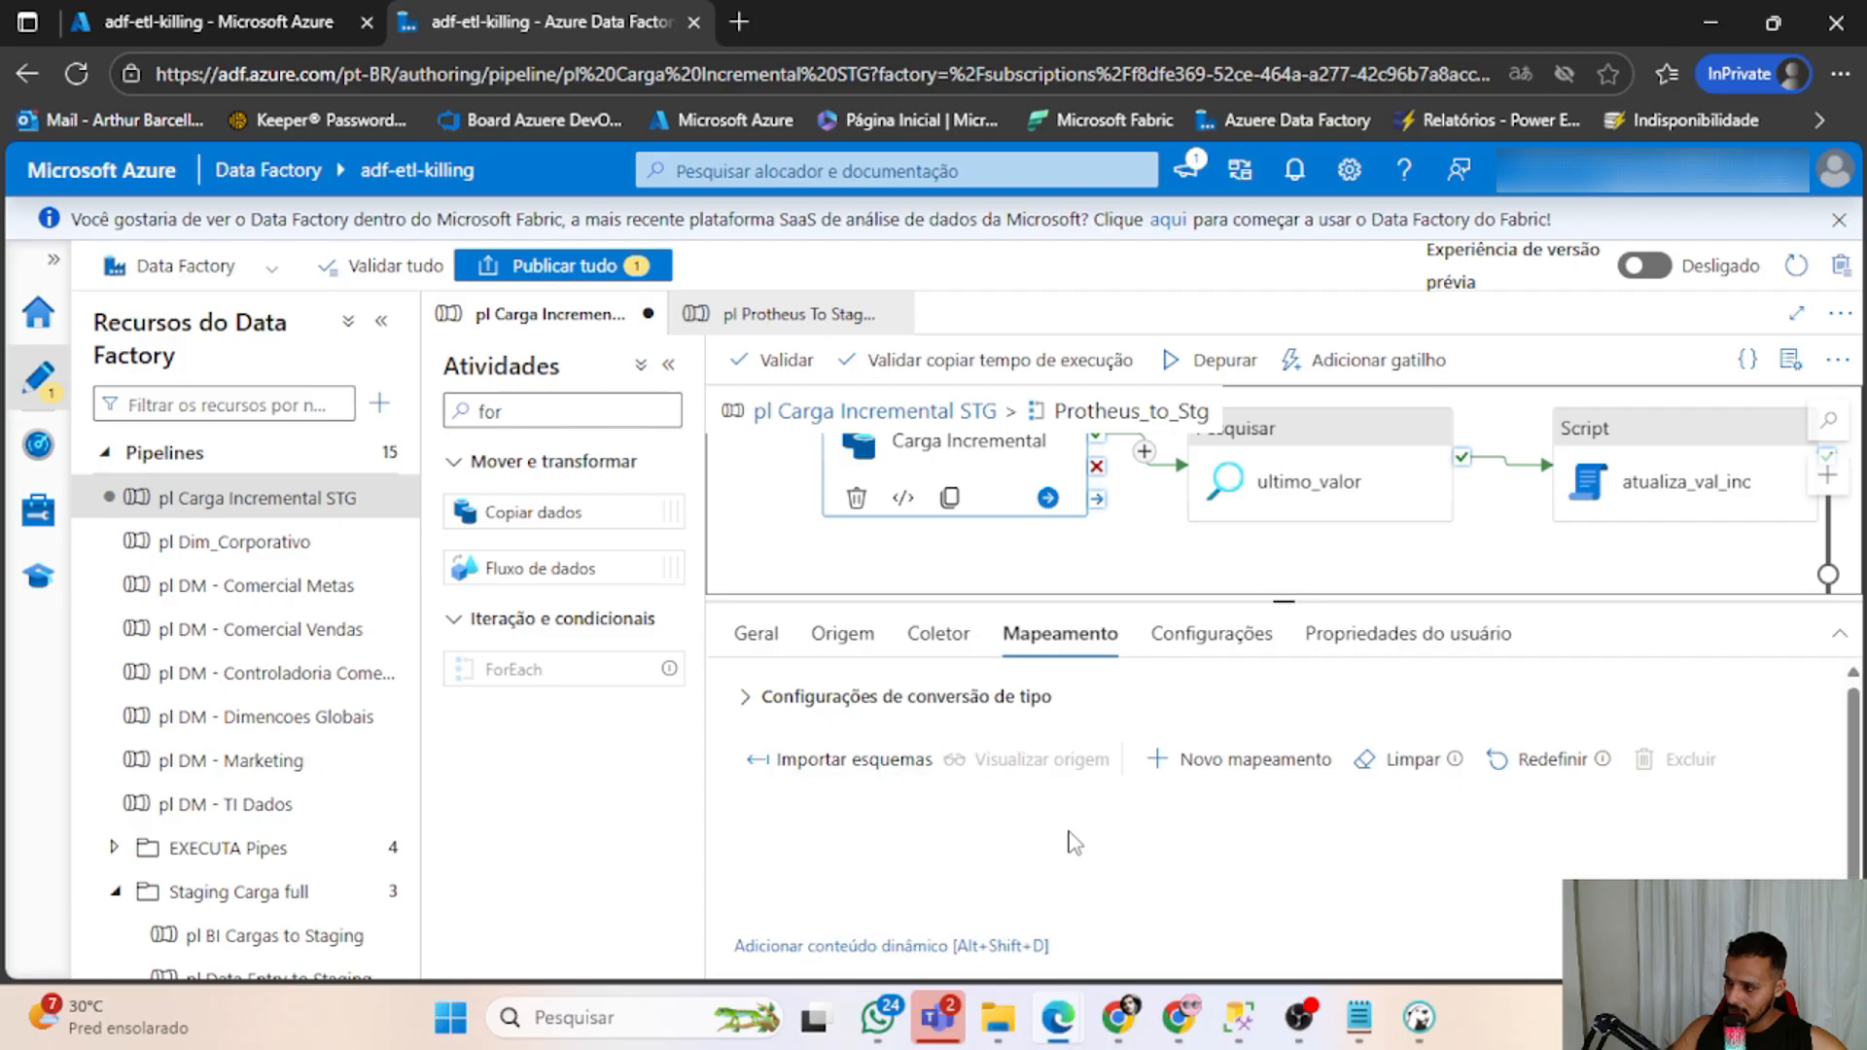
pyautogui.click(868, 641)
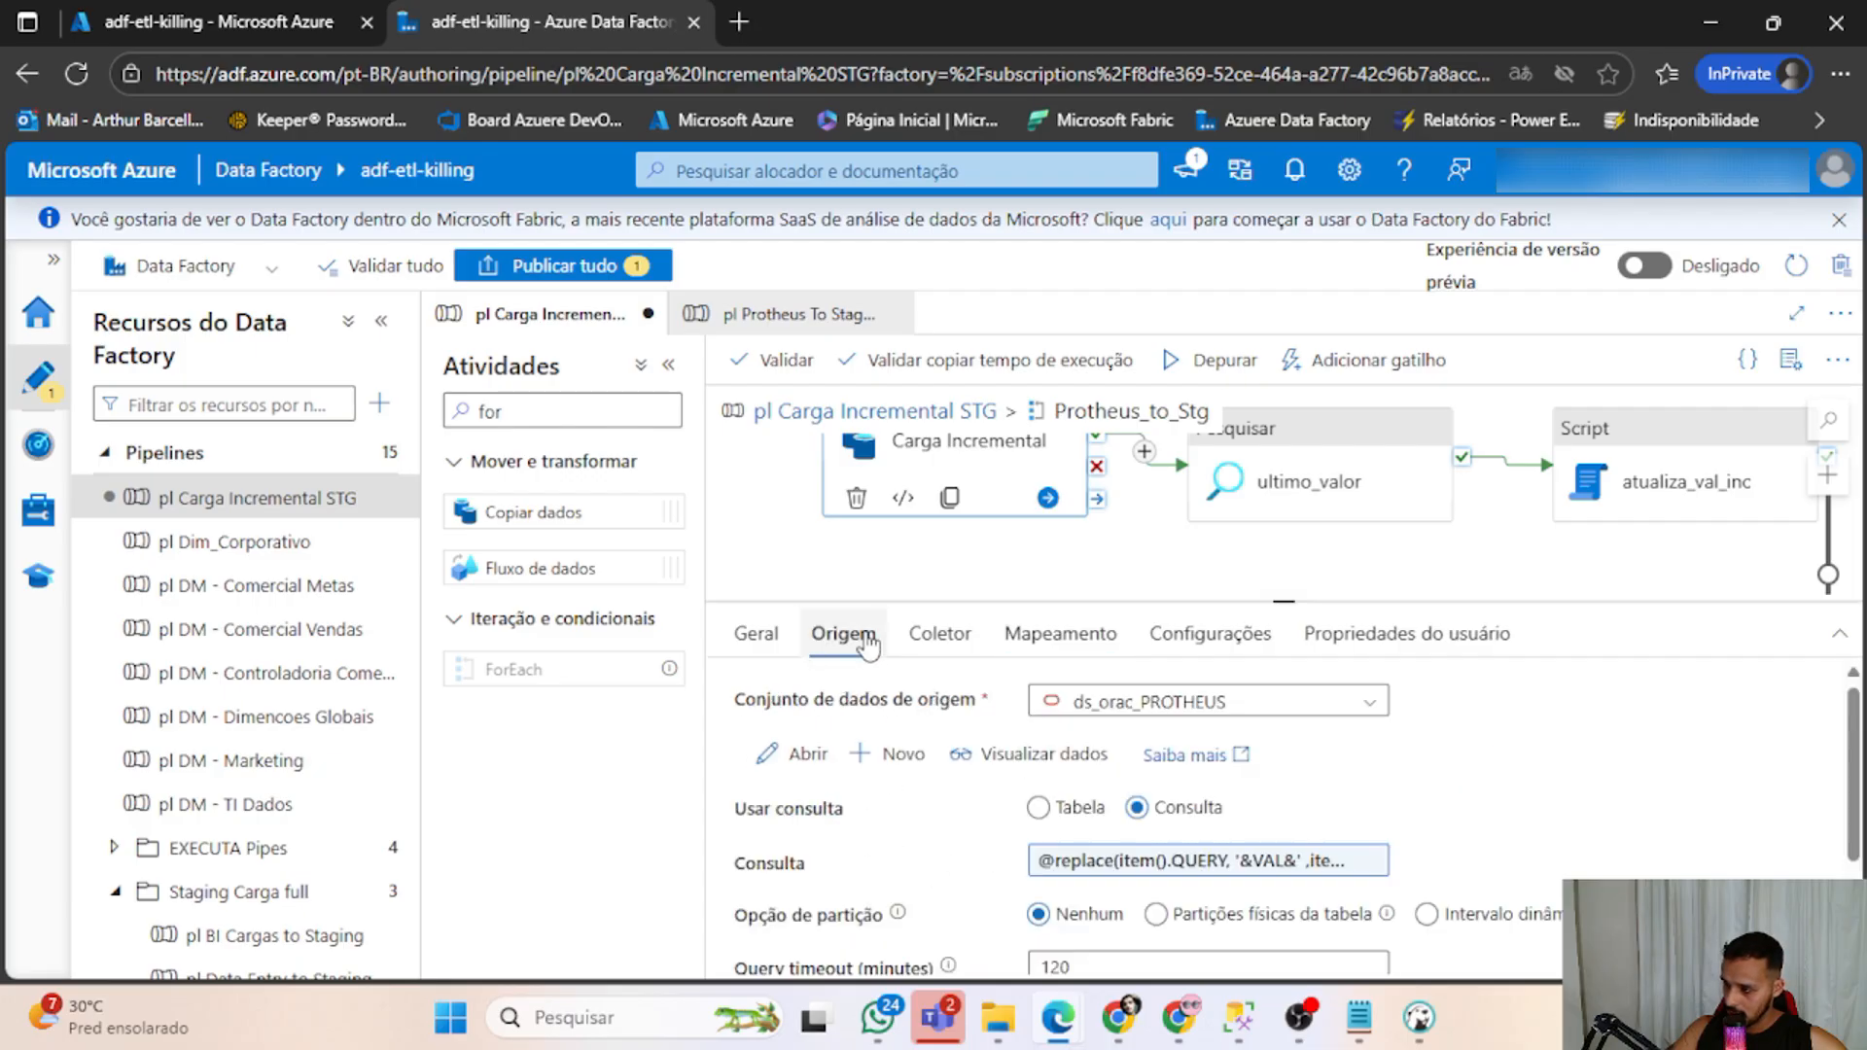
pyautogui.click(945, 642)
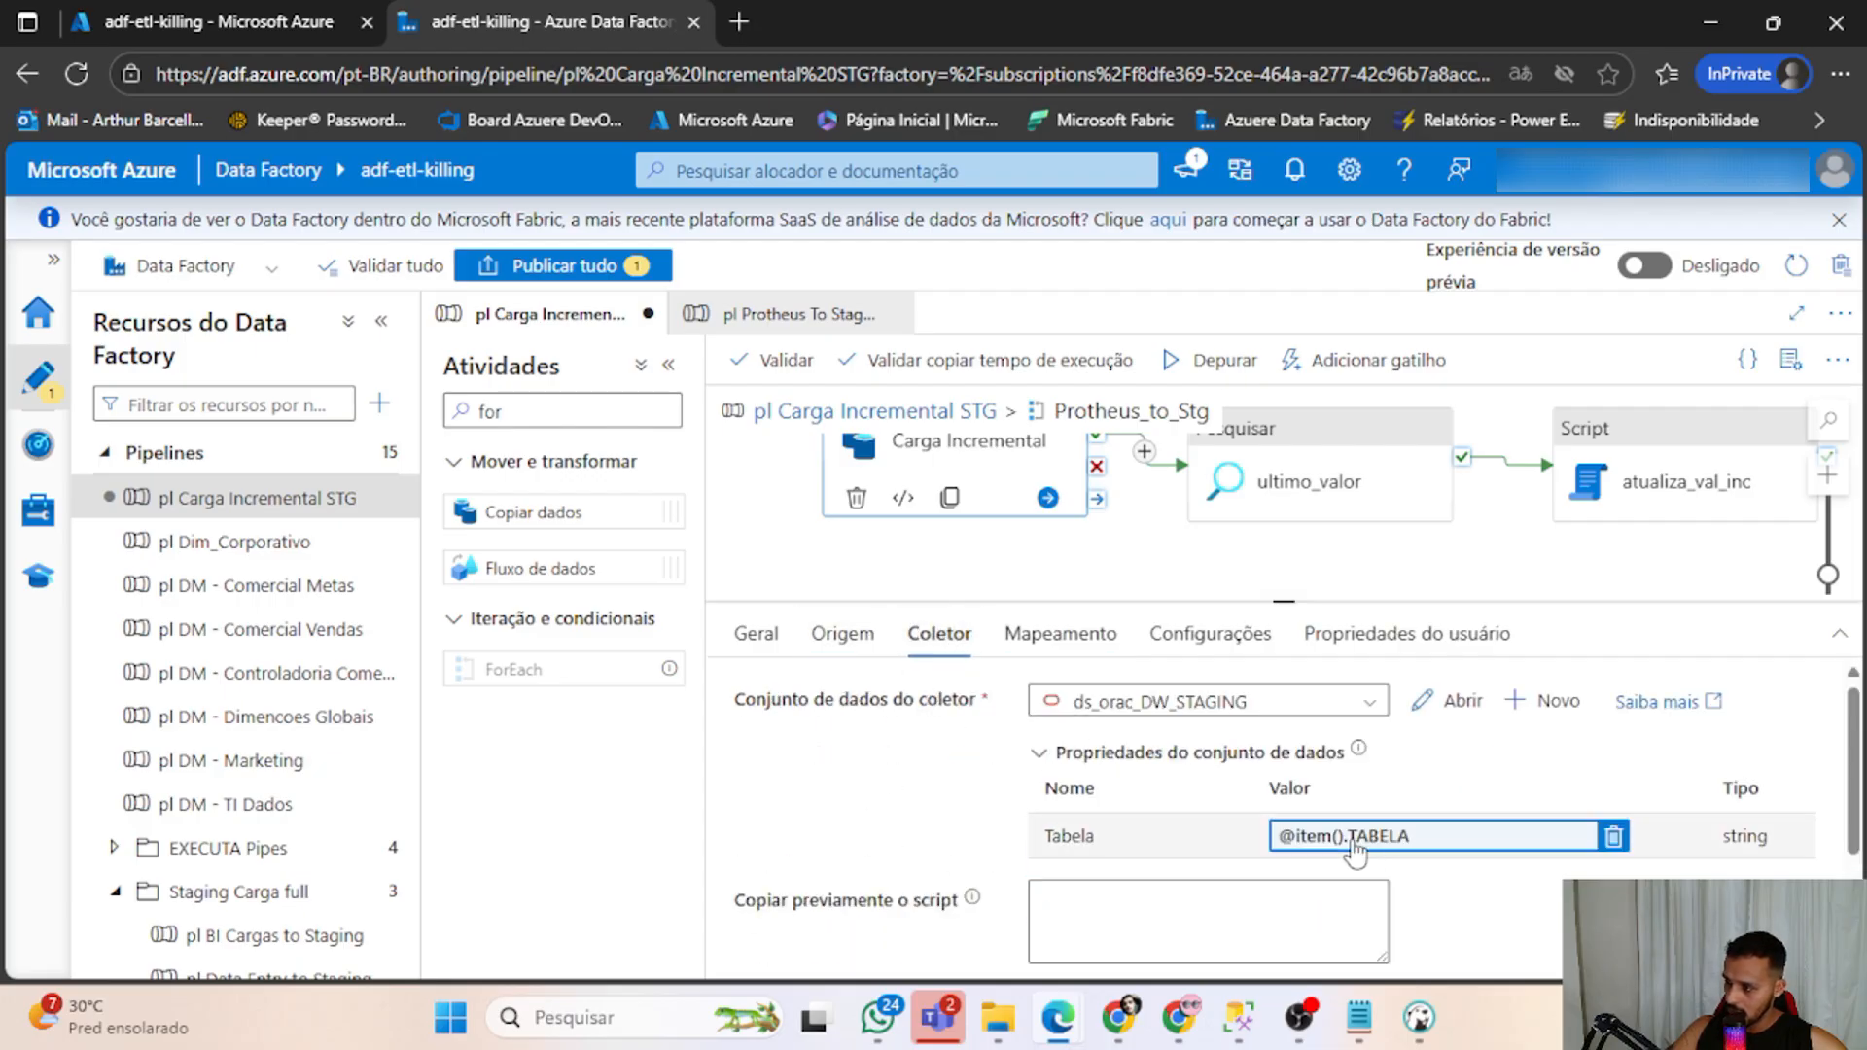
pyautogui.click(1026, 634)
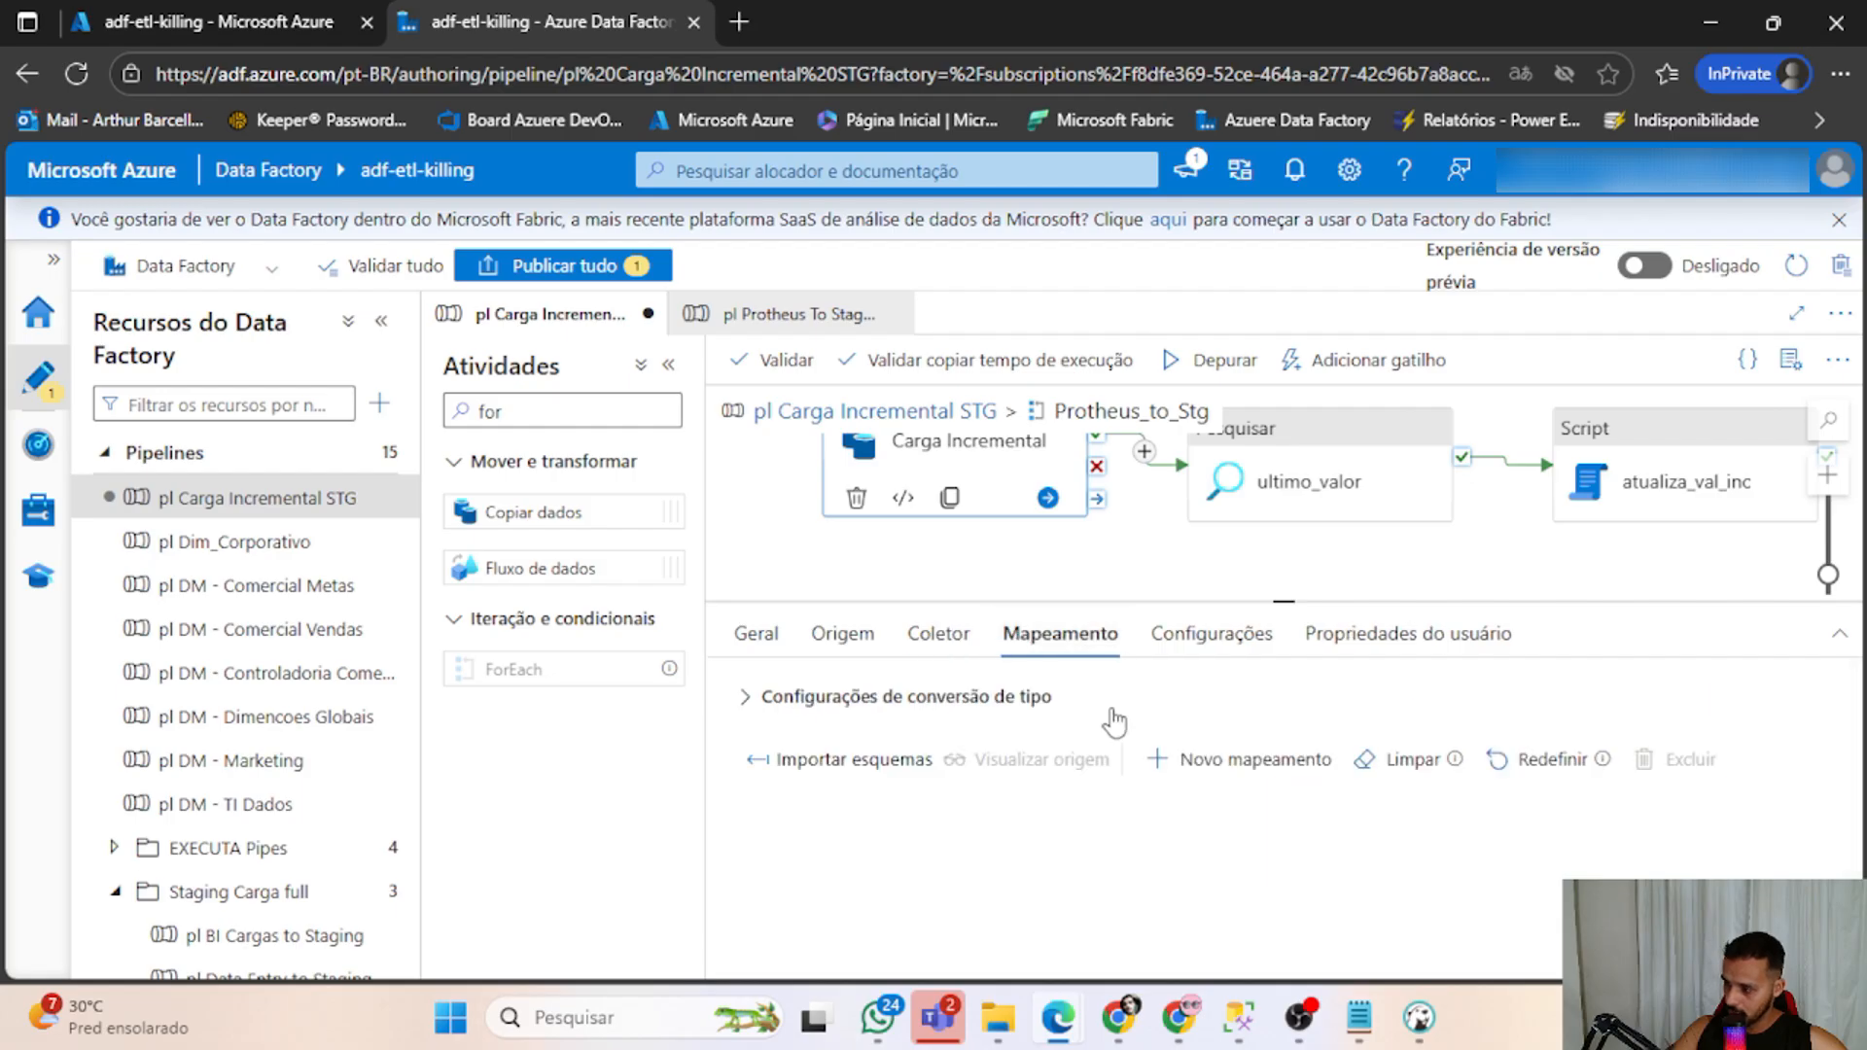
pyautogui.click(1011, 558)
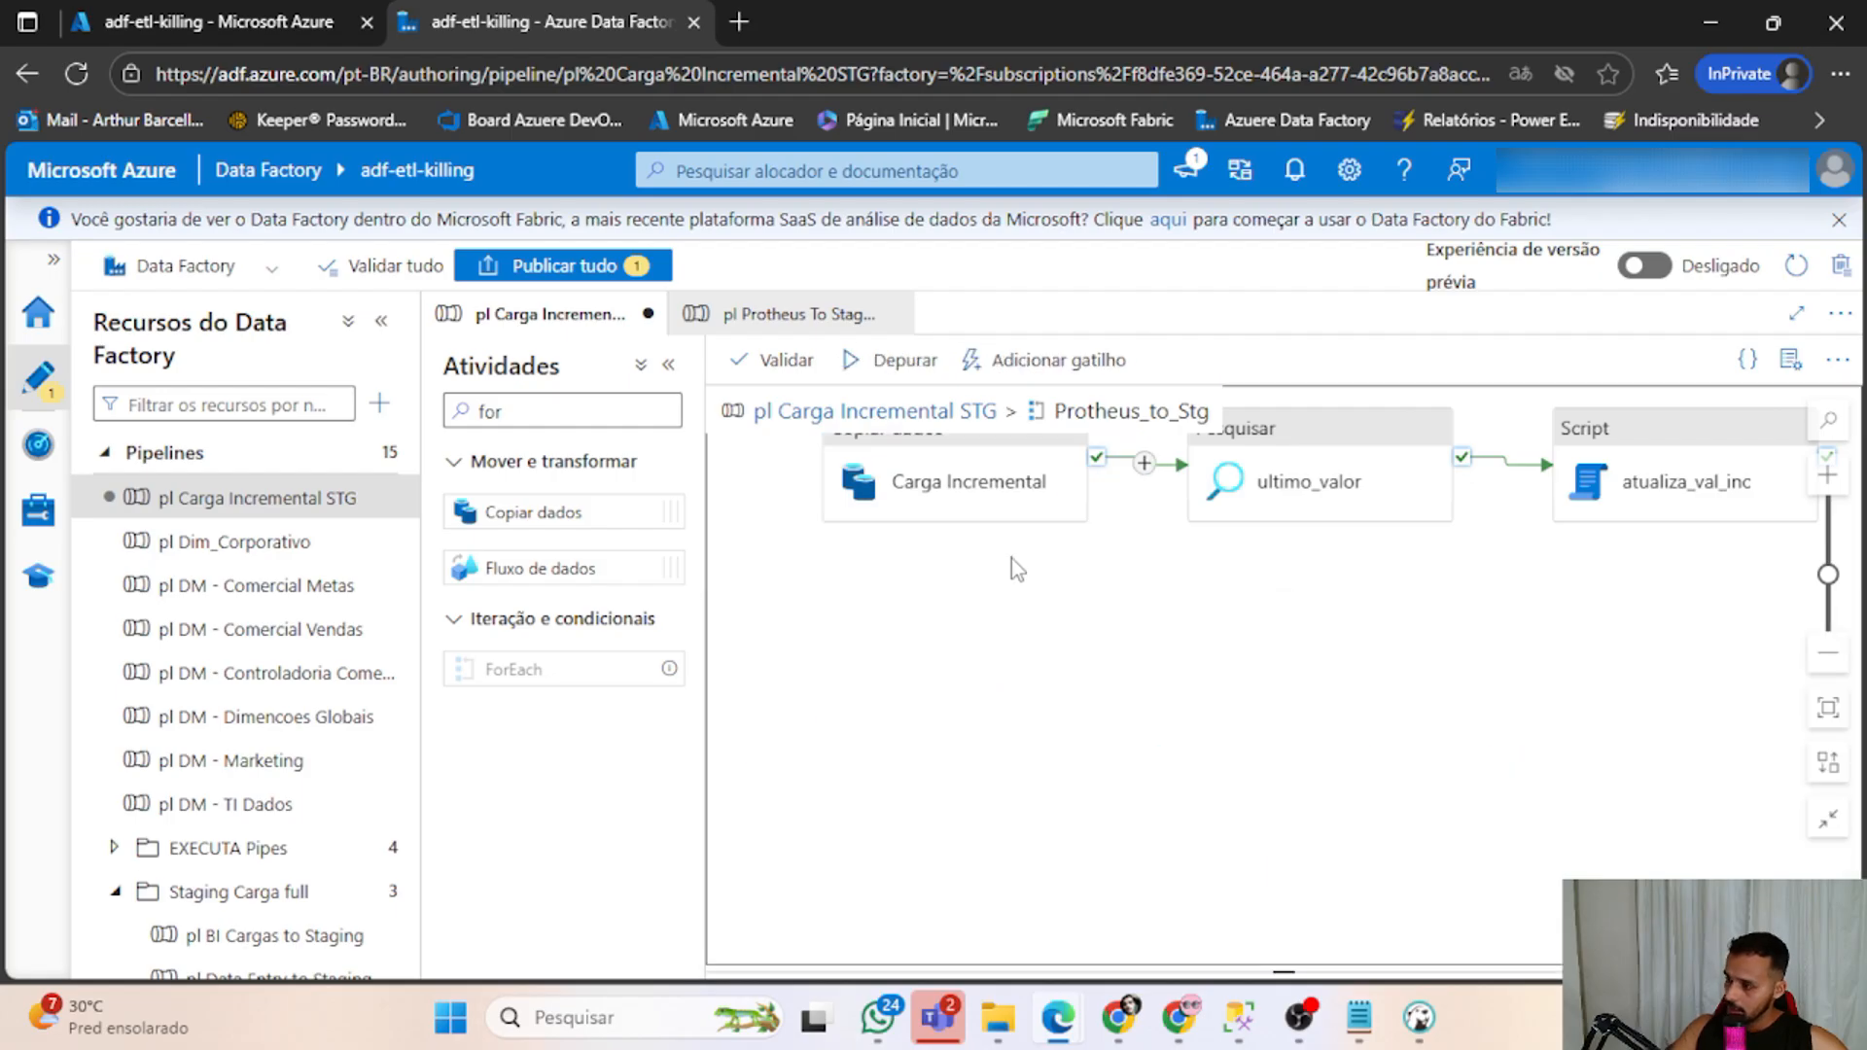
# Open the ultimo_valor lookup activity in the Protheus_to_Stg loop and review its source settings.
pyautogui.moveTo(1148, 593); pyautogui.dragTo(1147, 670)
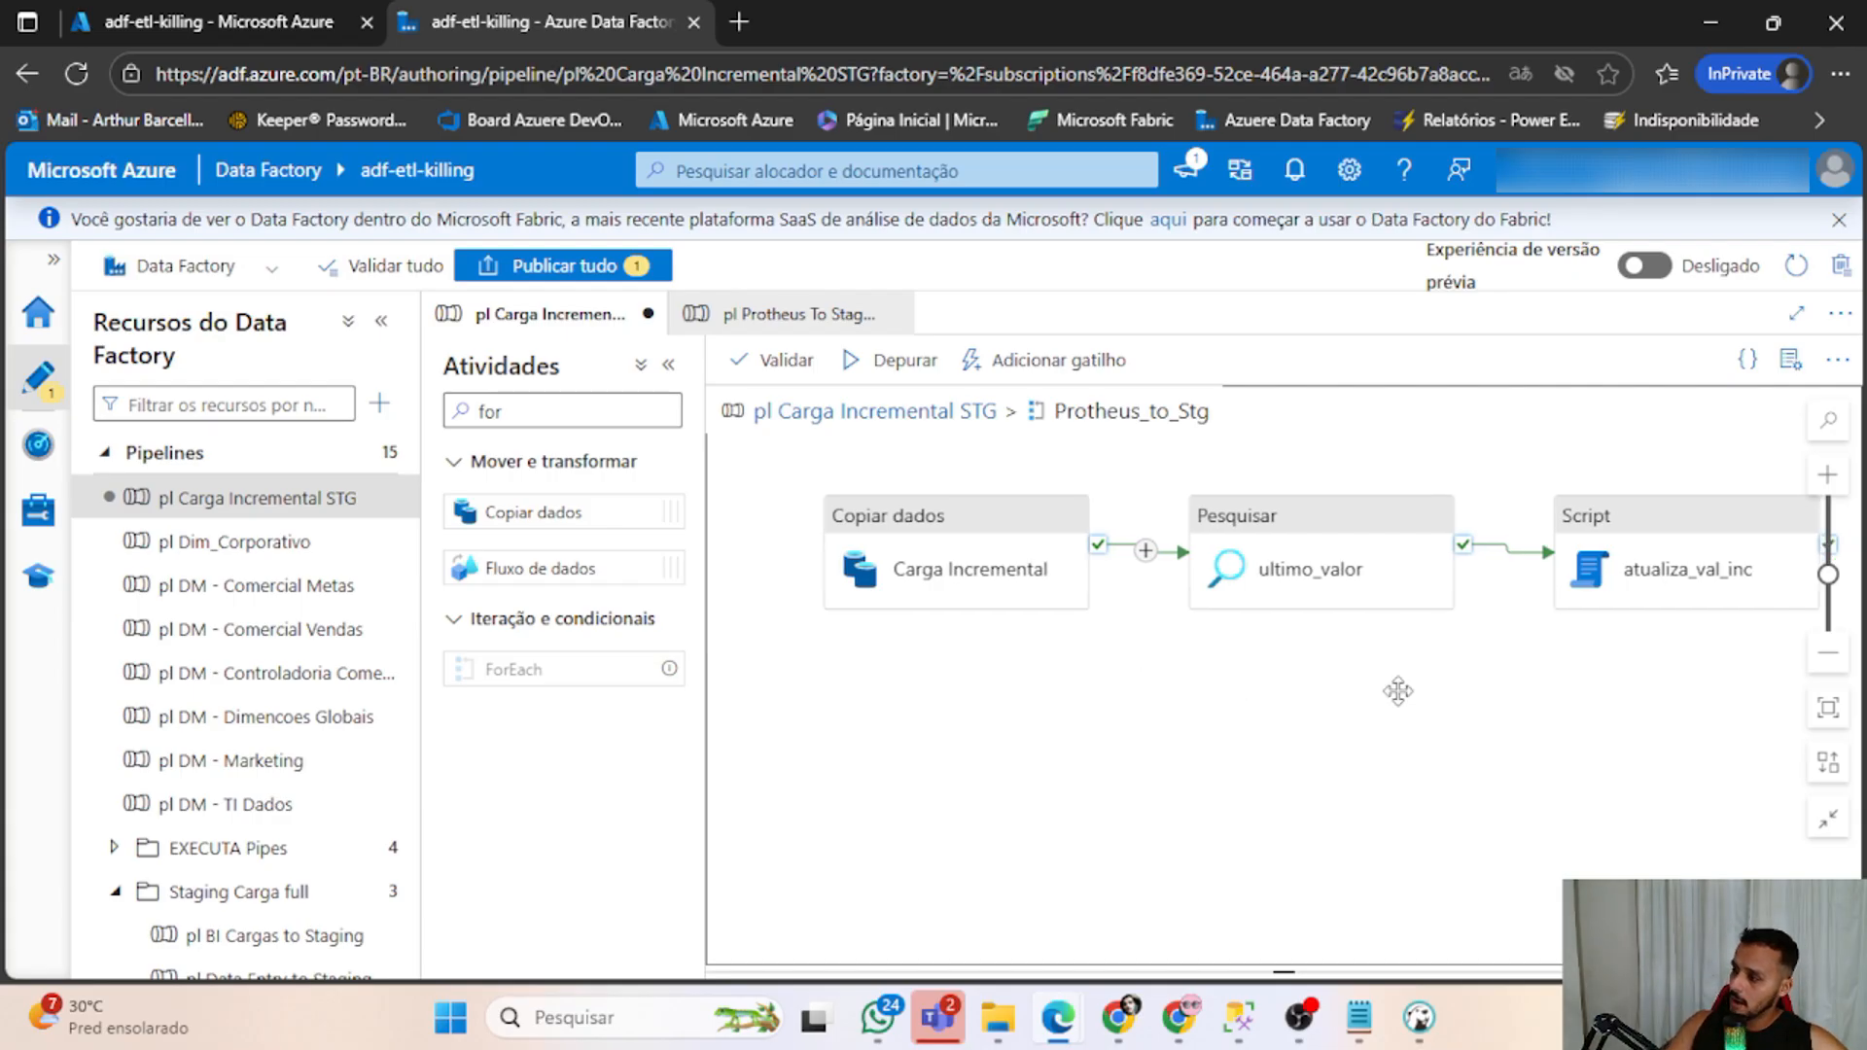
pyautogui.moveTo(1396, 689); pyautogui.dragTo(1272, 736)
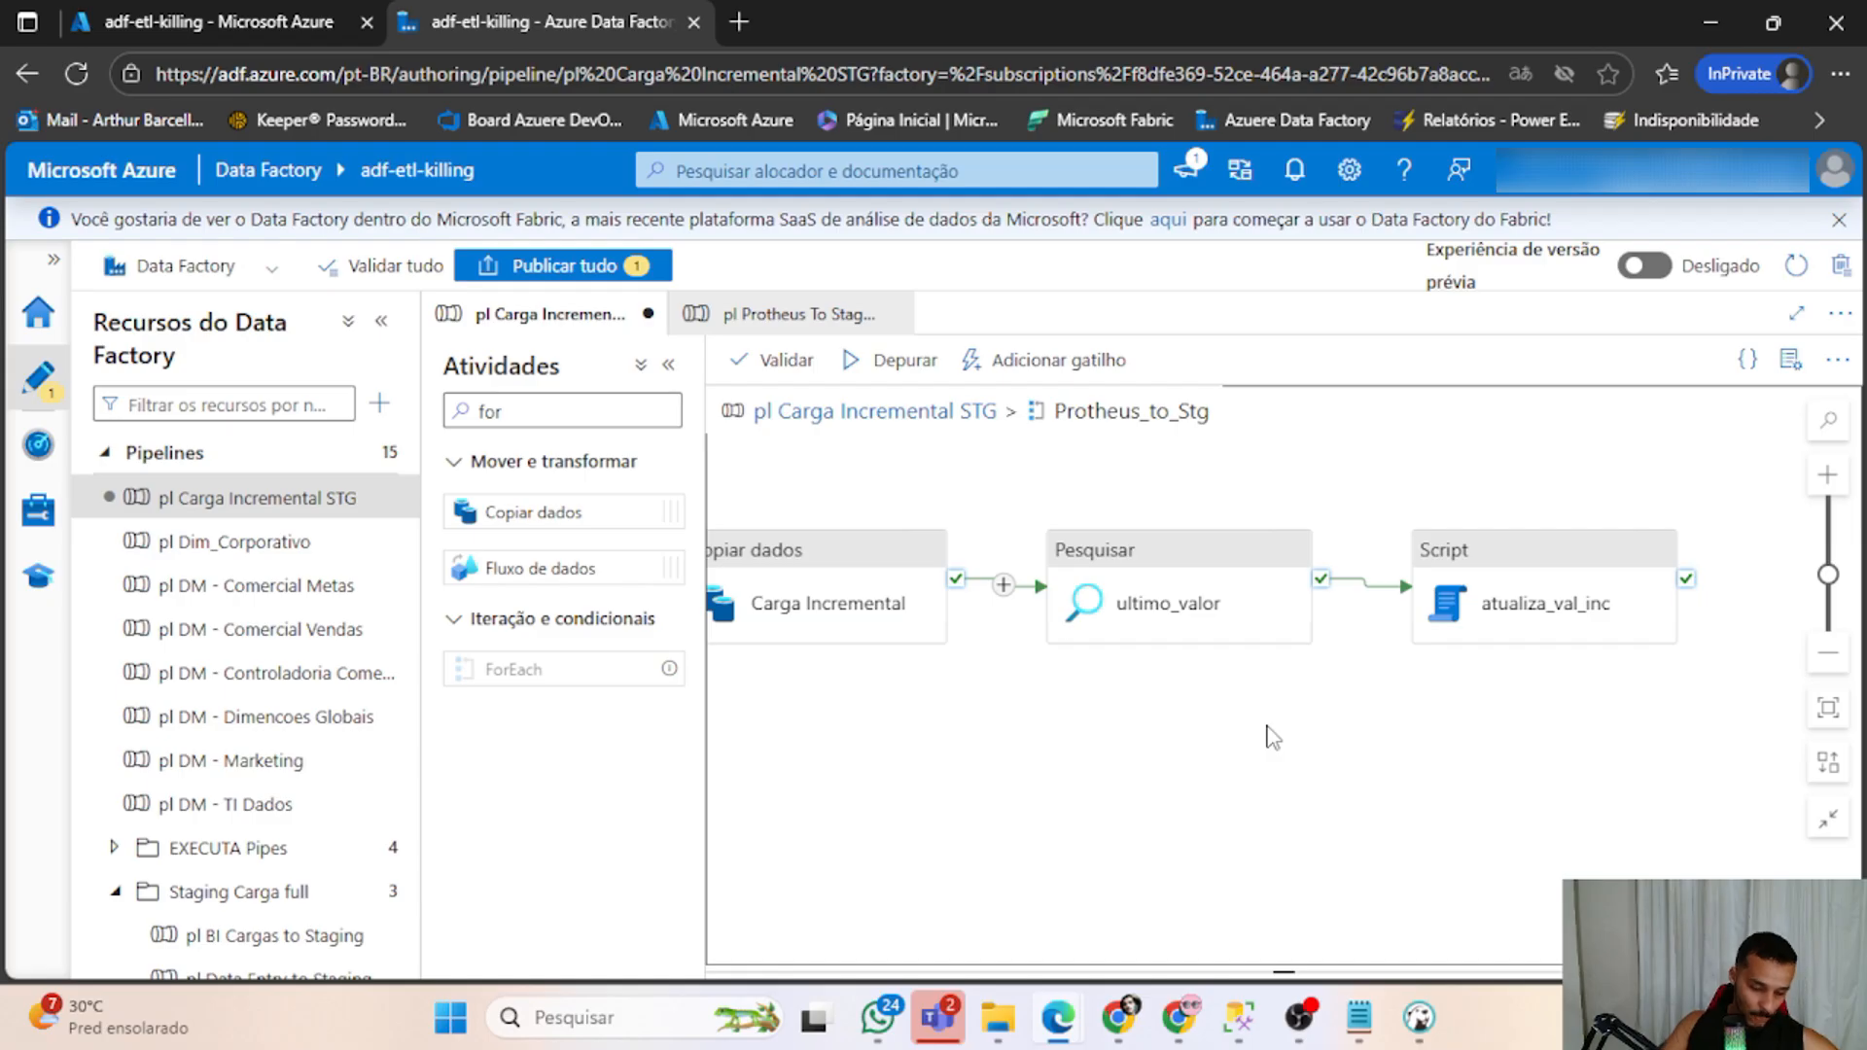
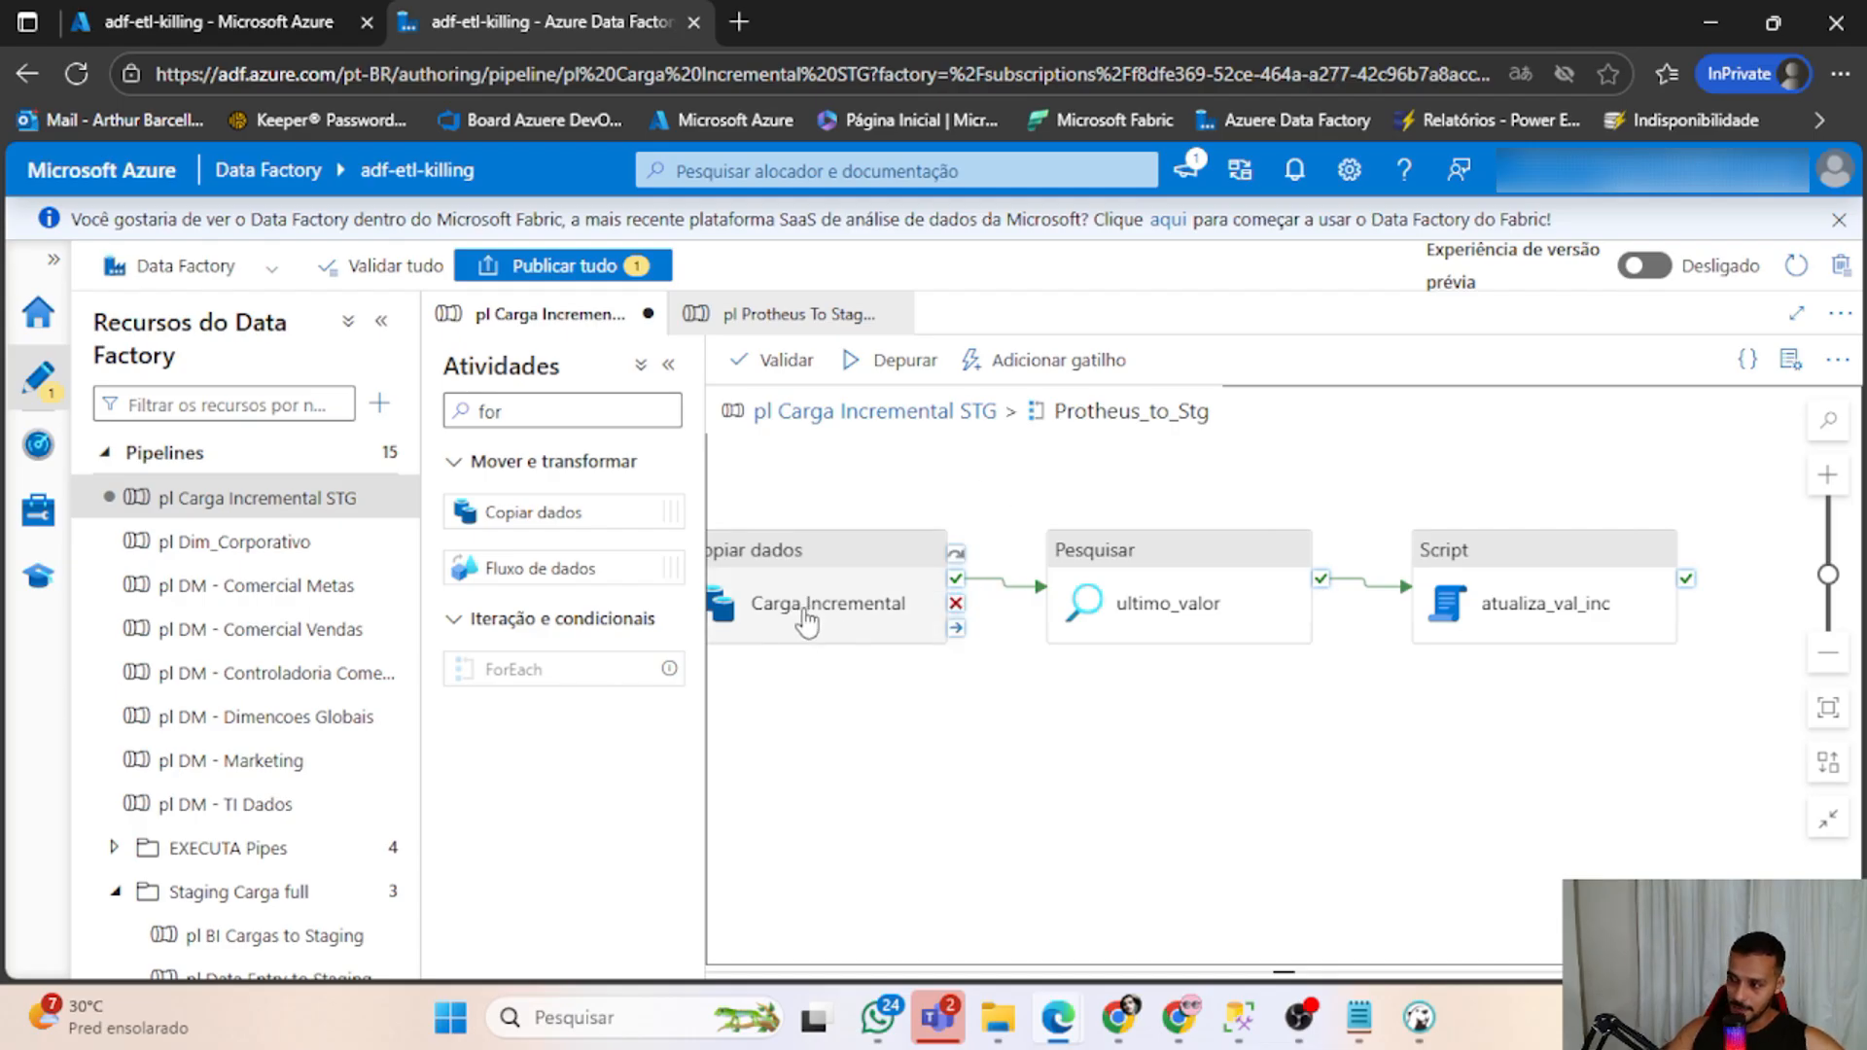
pyautogui.moveTo(896, 720); pyautogui.dragTo(925, 738)
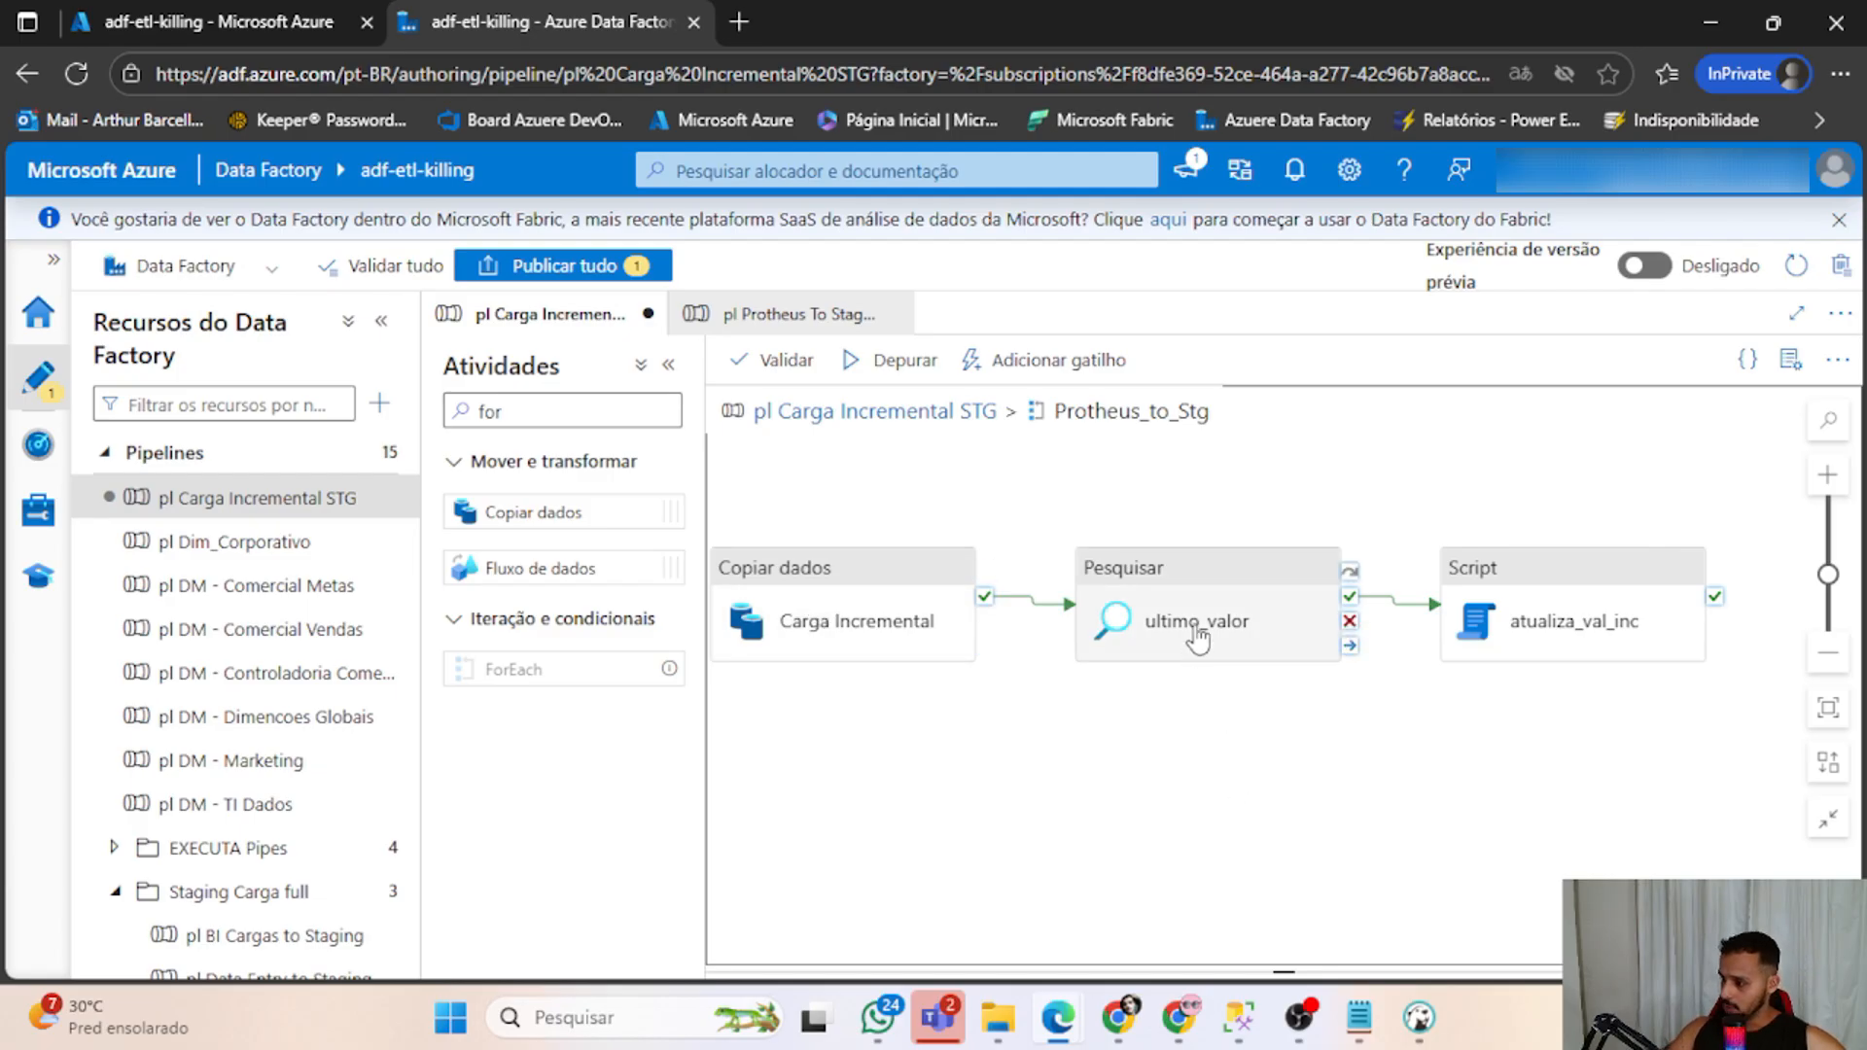
pyautogui.click(1189, 593)
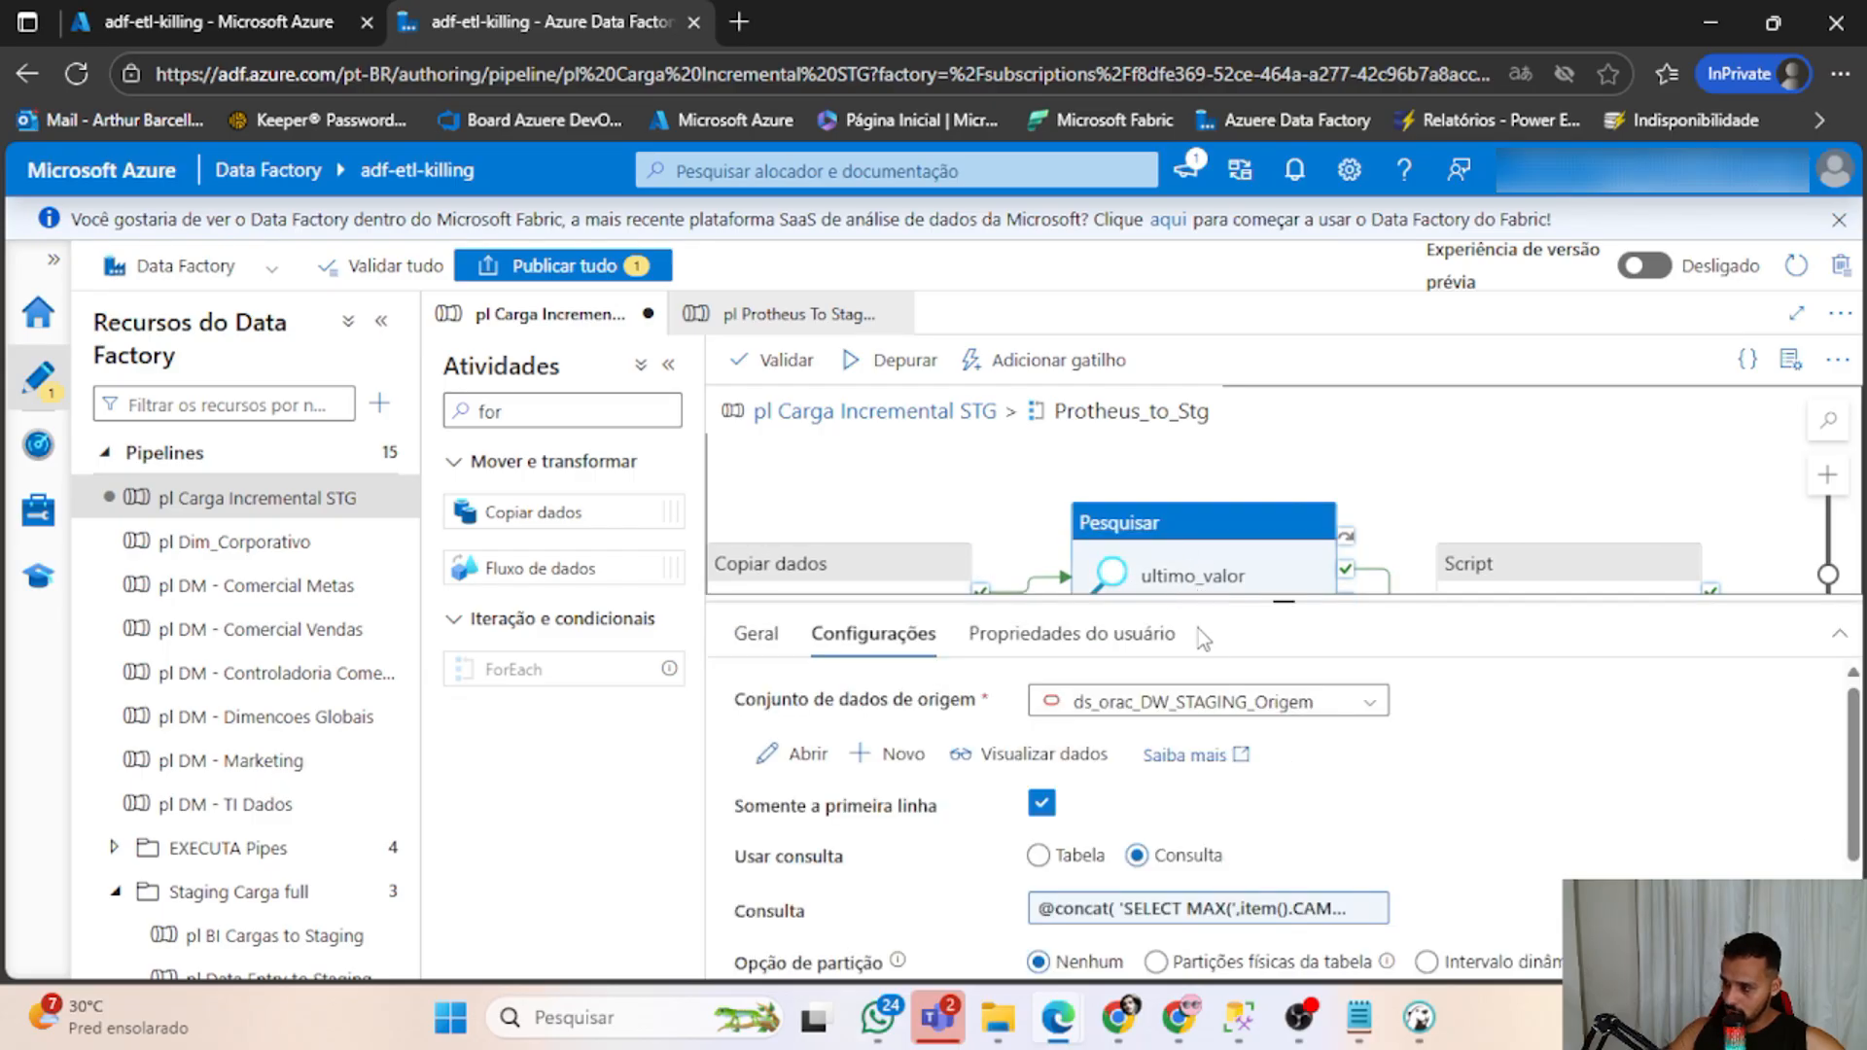
pyautogui.scroll(-2, 1288, 496)
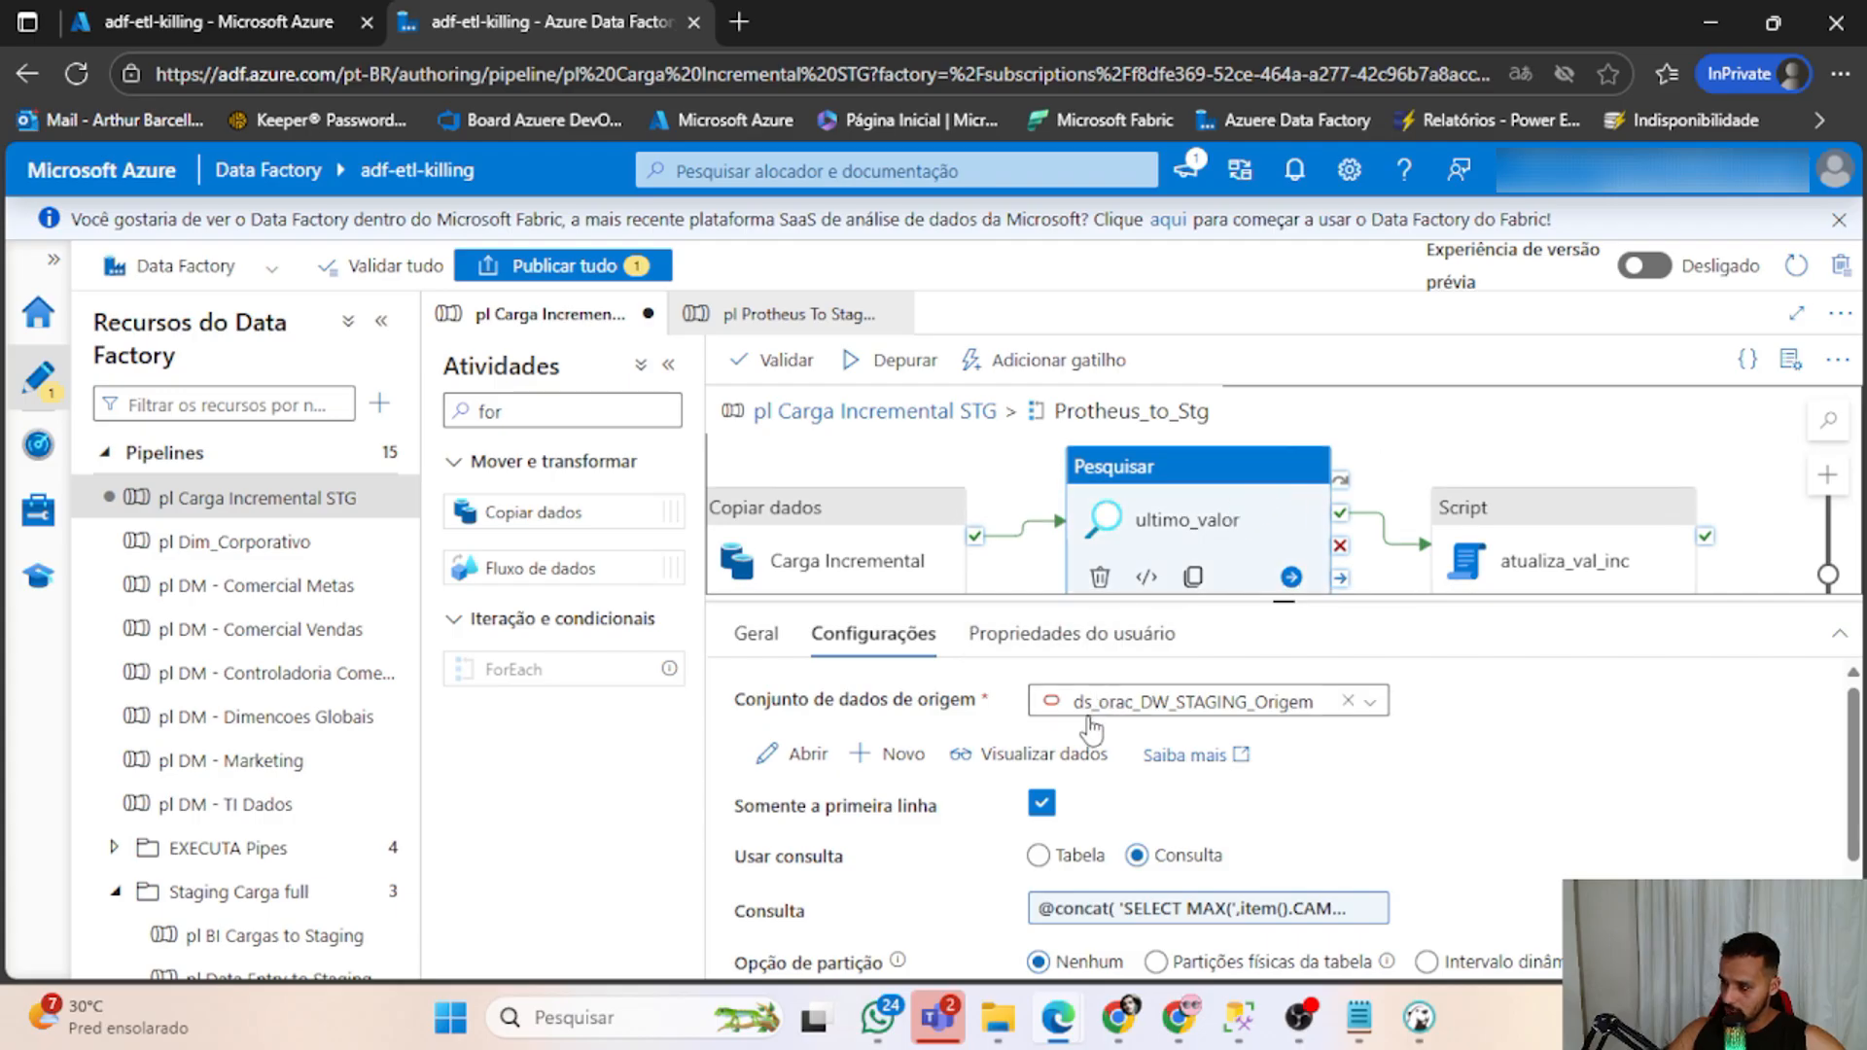
# Open the ultimo_valor lookup's query expression and examine its MAX function and the item().CAMPO and item().TABELA references.
pyautogui.click(1185, 919)
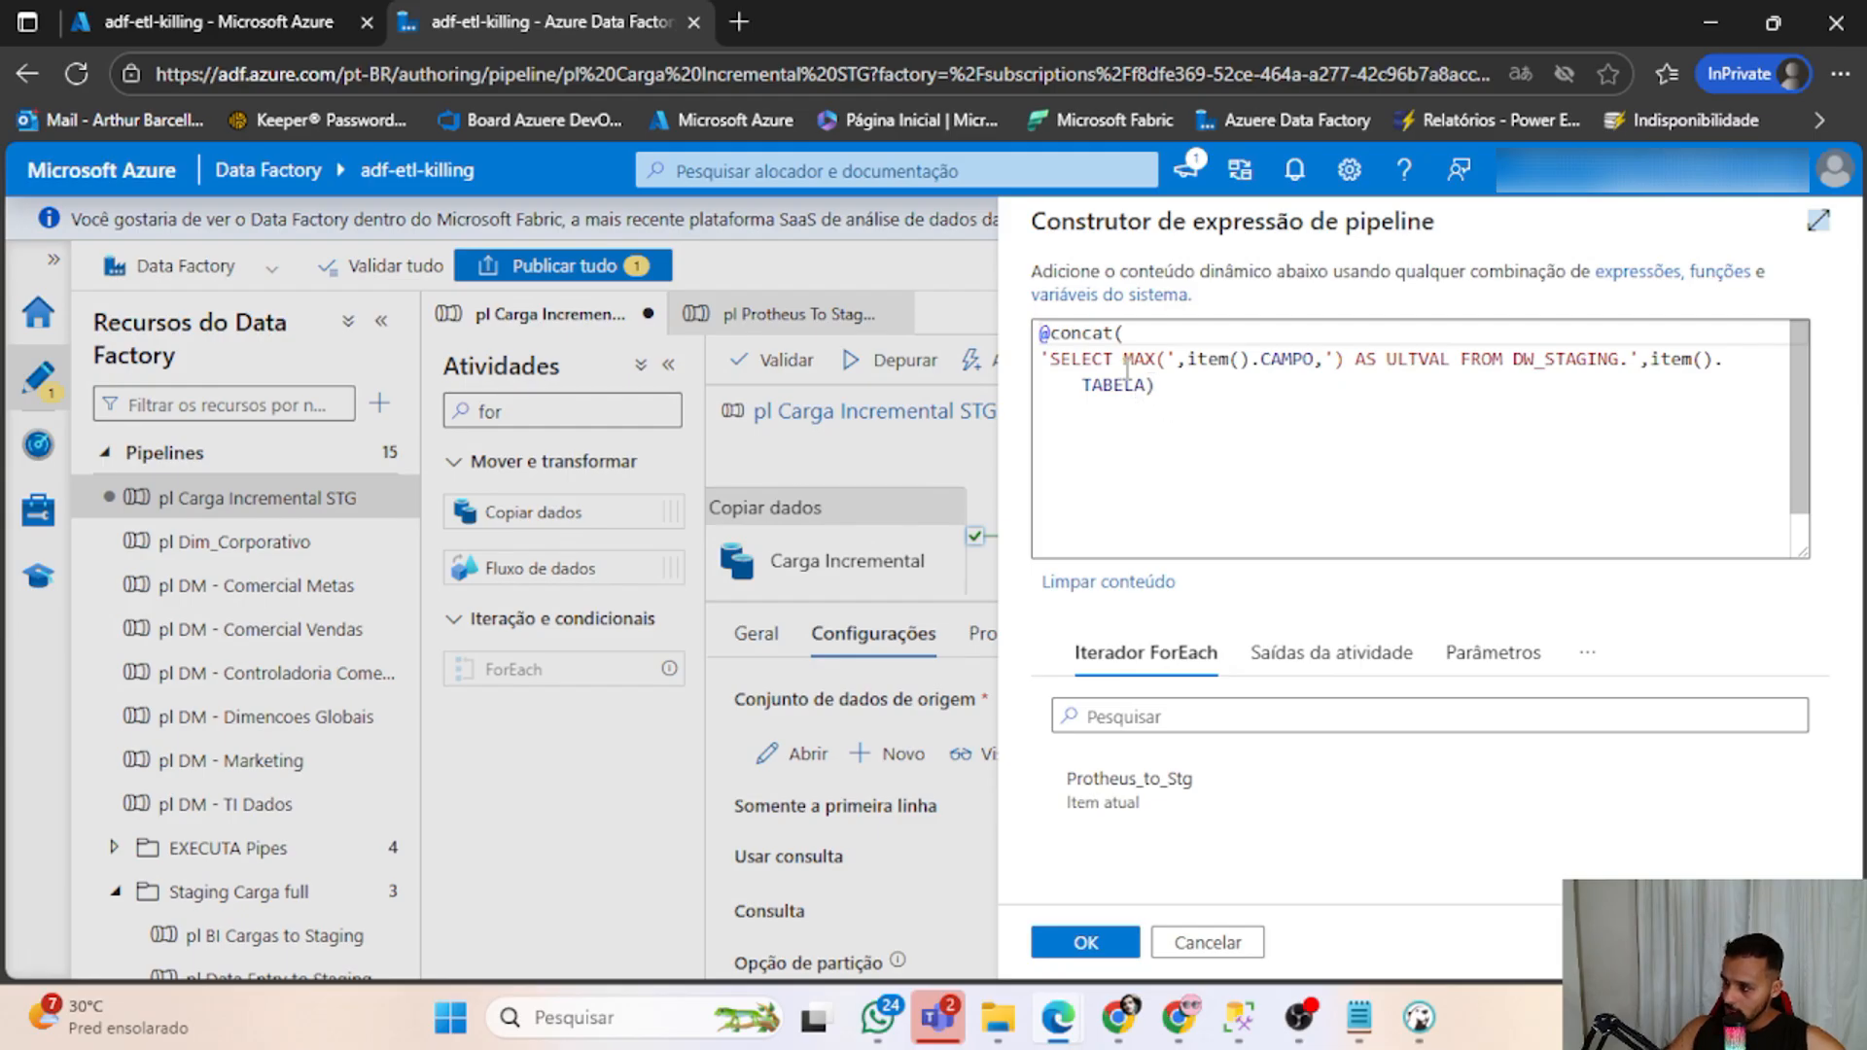
pyautogui.moveTo(1053, 362); pyautogui.dragTo(1124, 360)
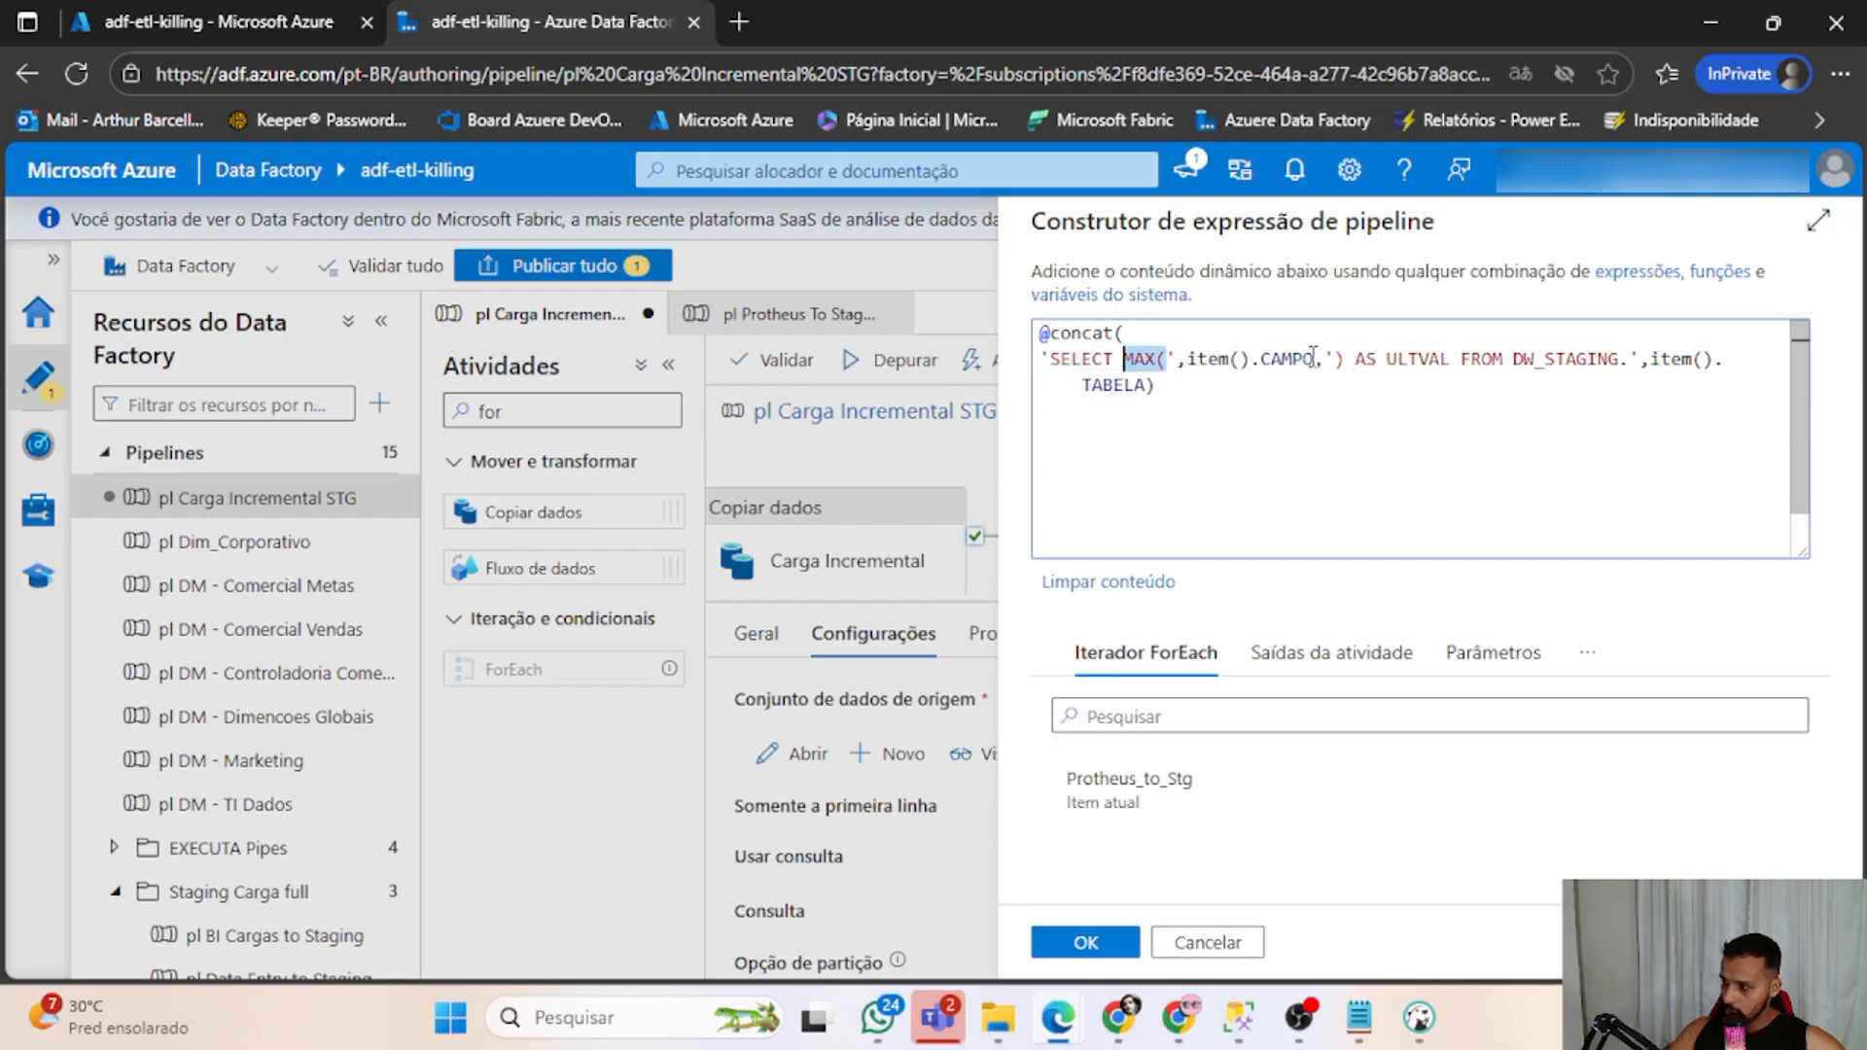
pyautogui.moveTo(1321, 360); pyautogui.dragTo(1184, 361)
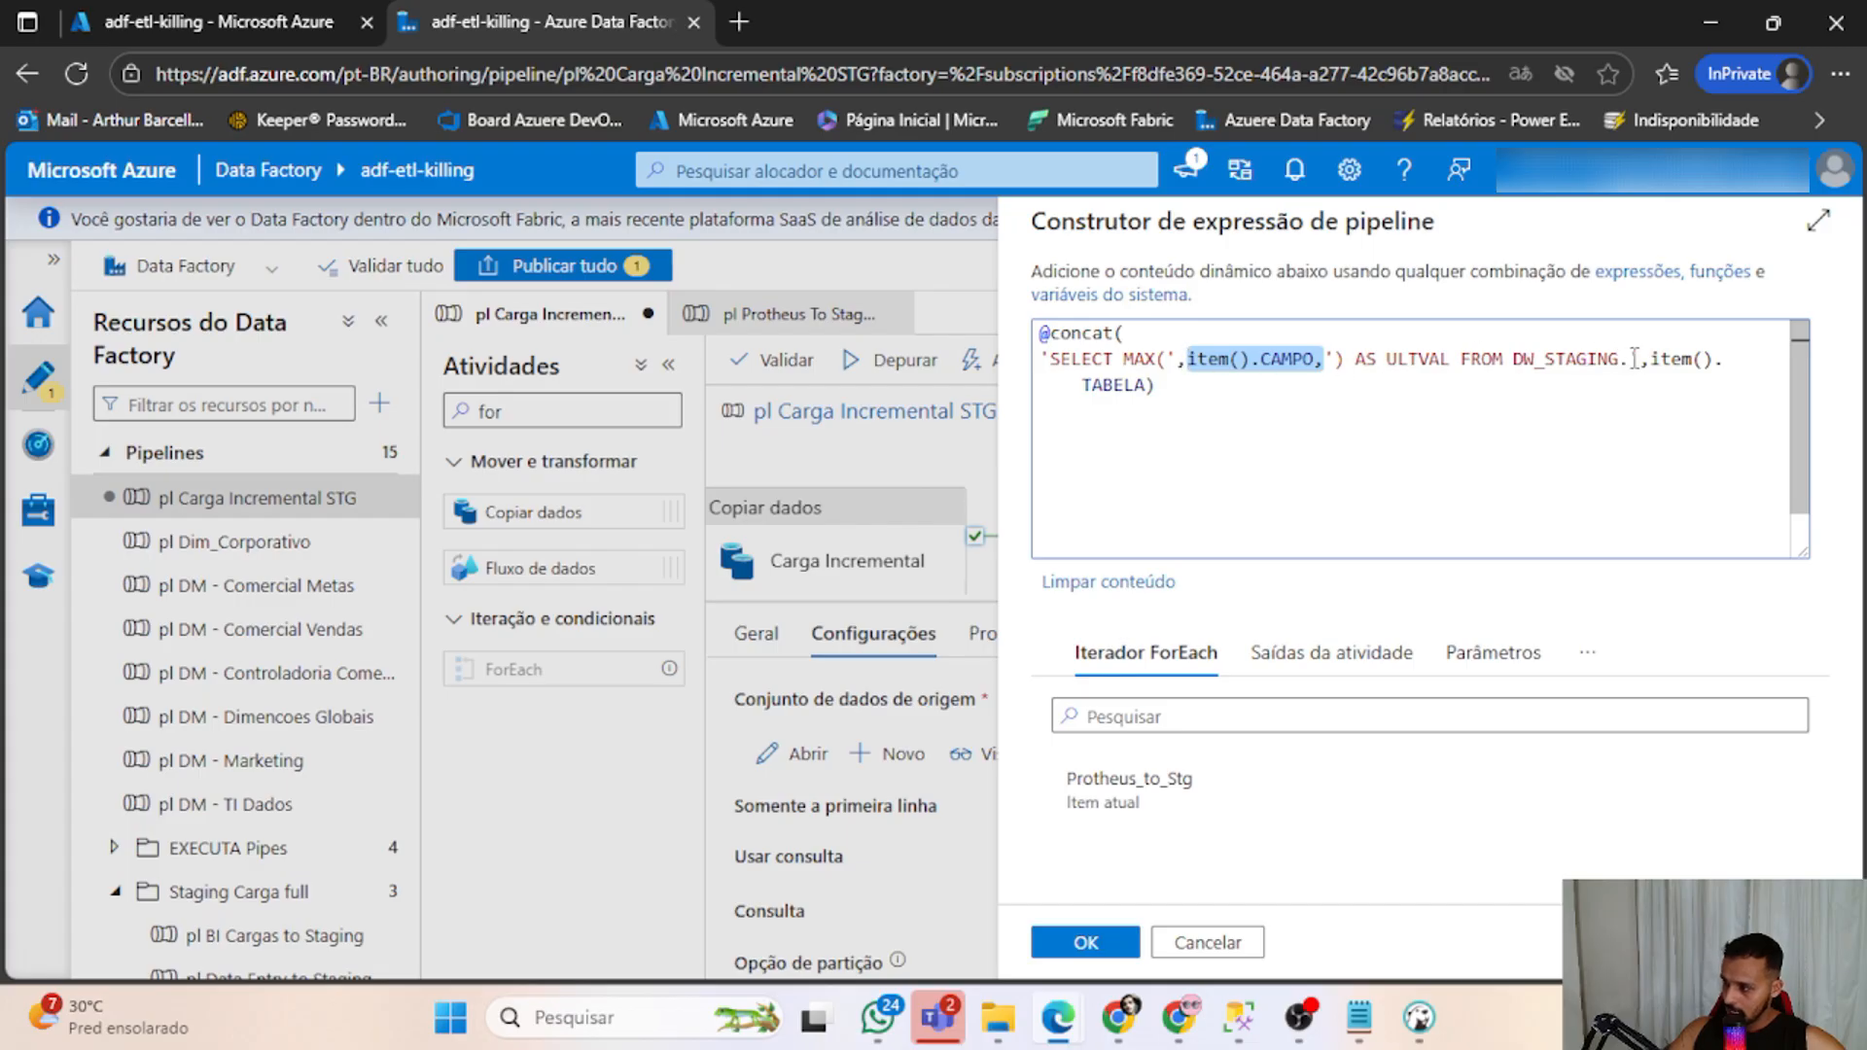
pyautogui.moveTo(1650, 361); pyautogui.dragTo(1178, 391)
pyautogui.click(1156, 387)
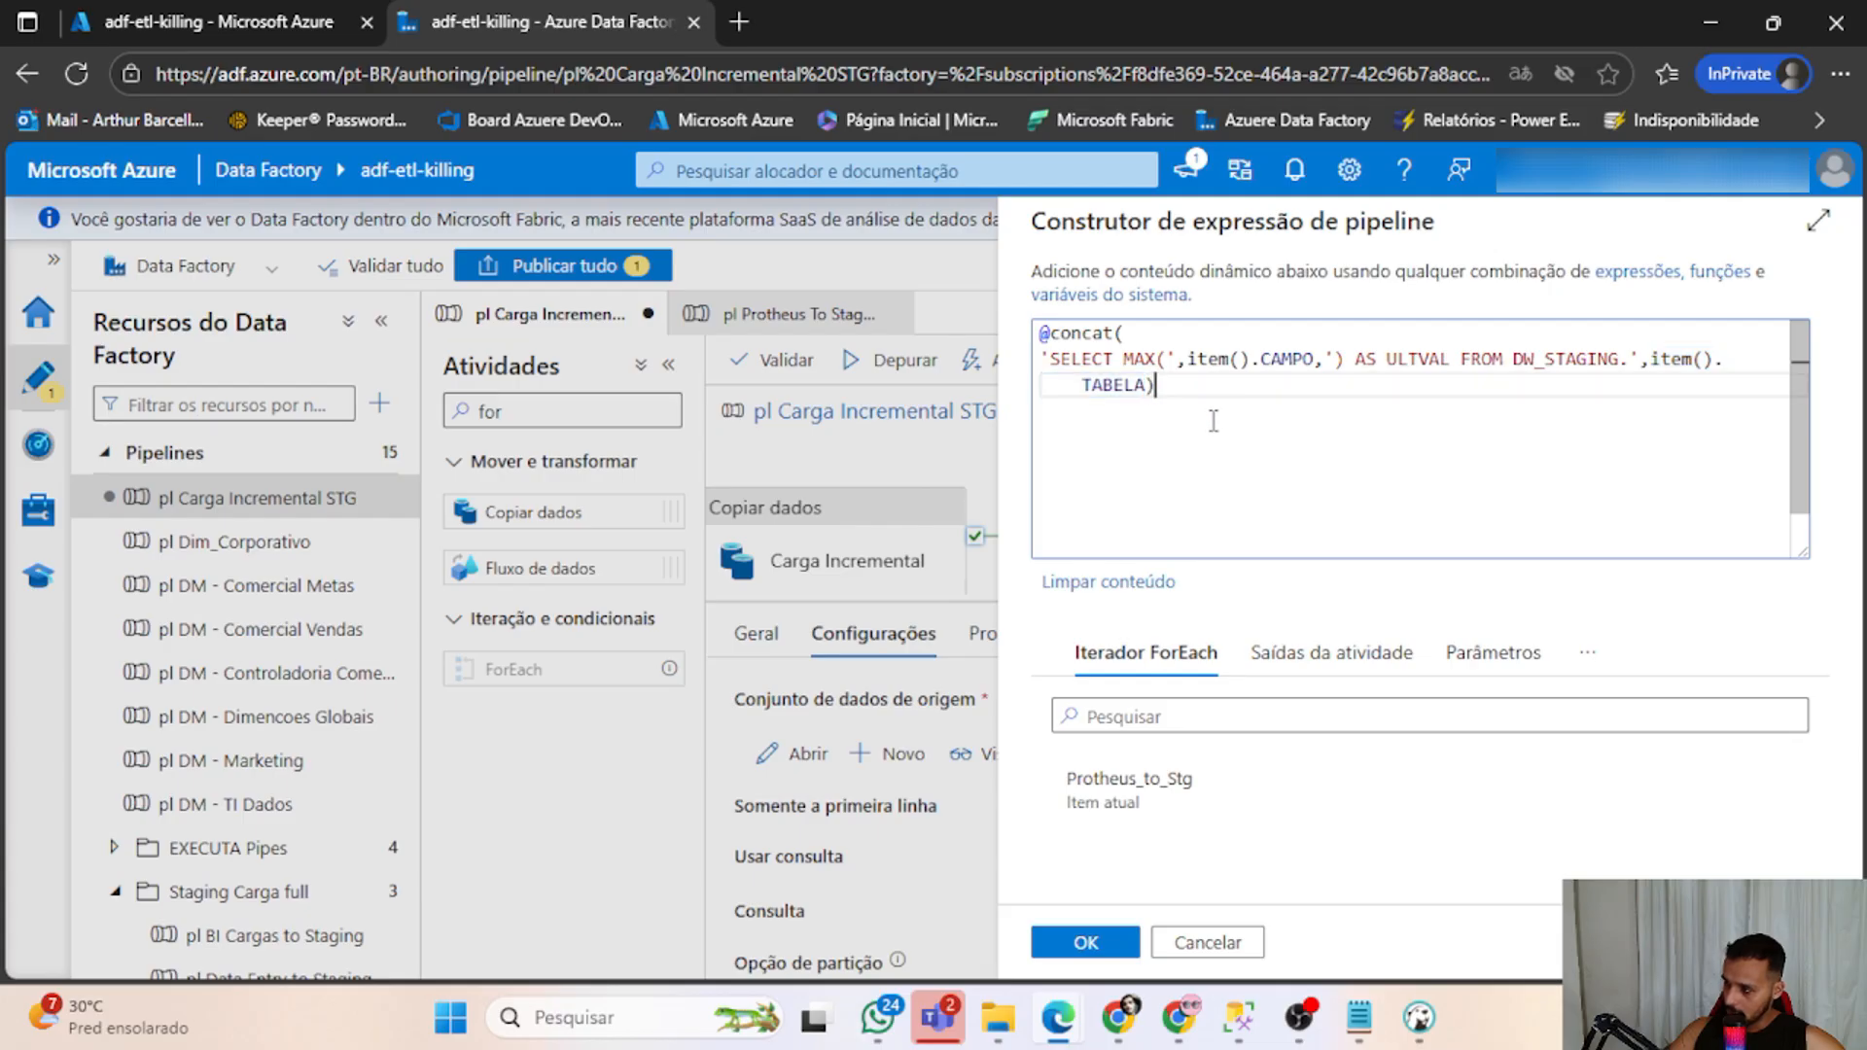
pyautogui.moveTo(1187, 361); pyautogui.dragTo(1317, 362)
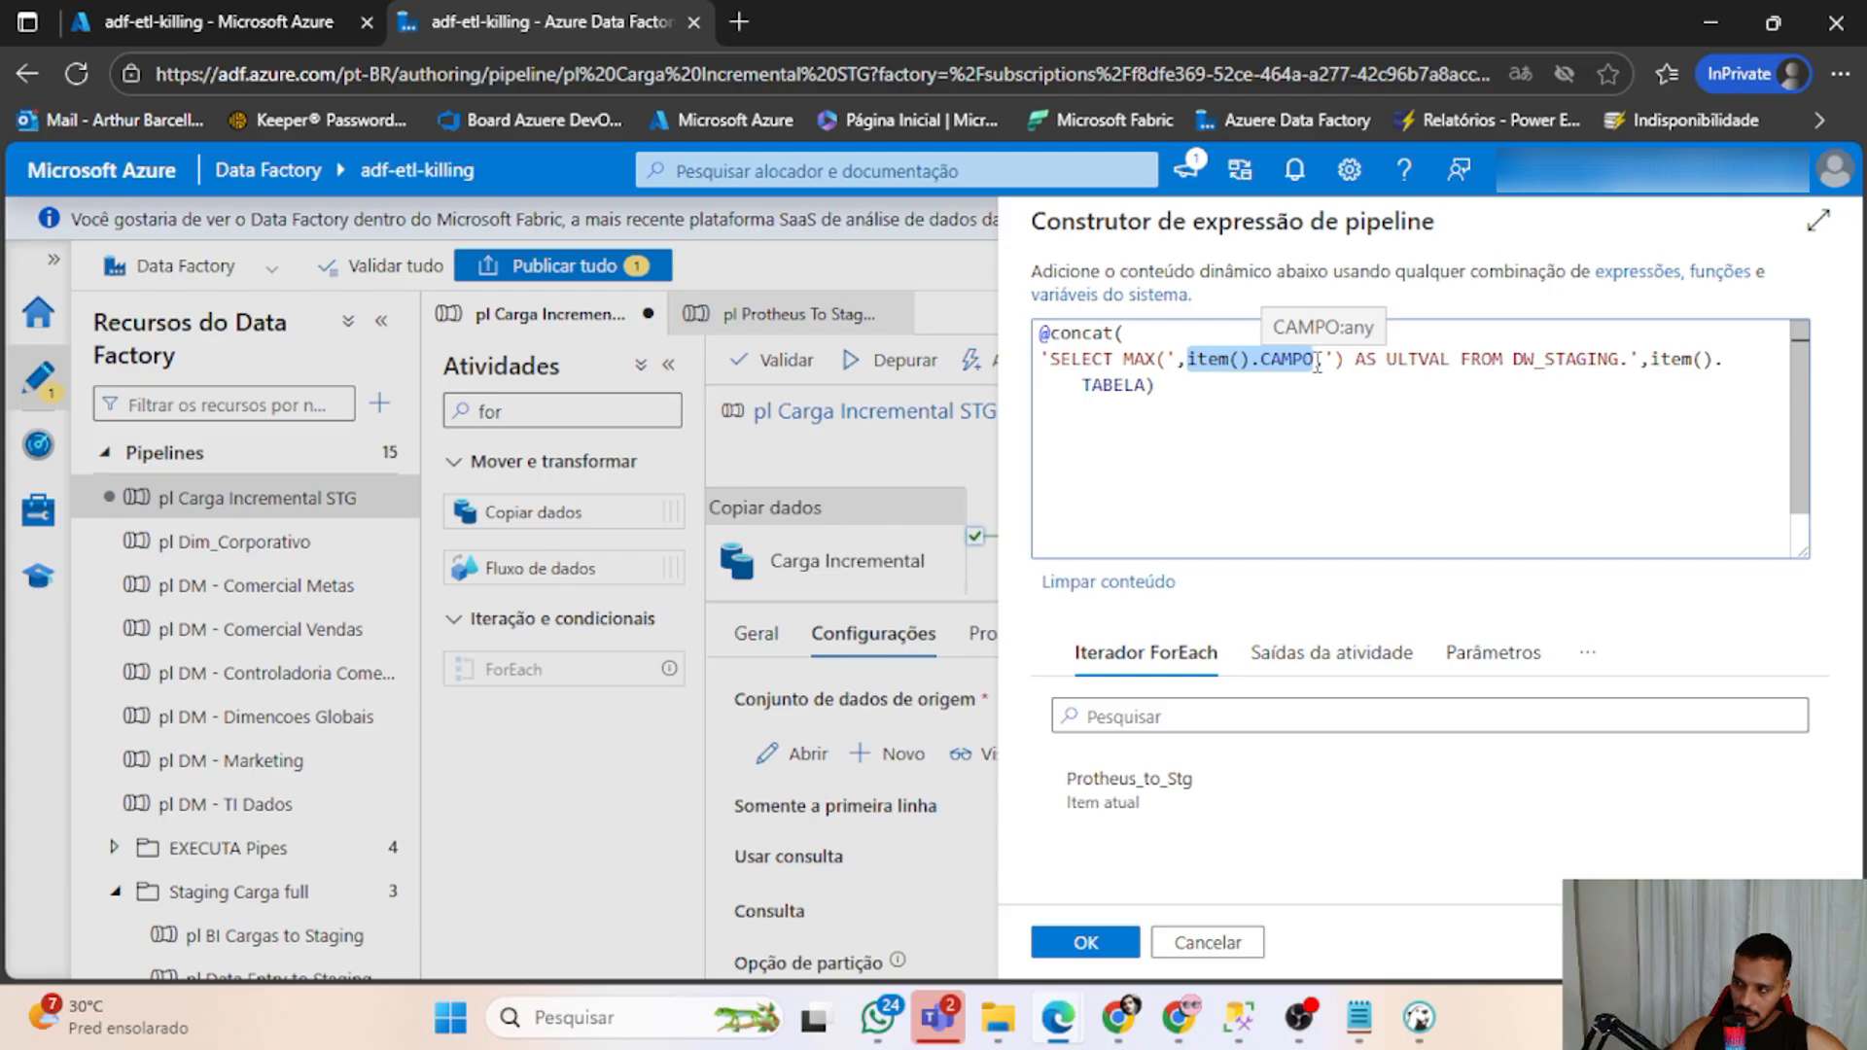
pyautogui.click(1292, 418)
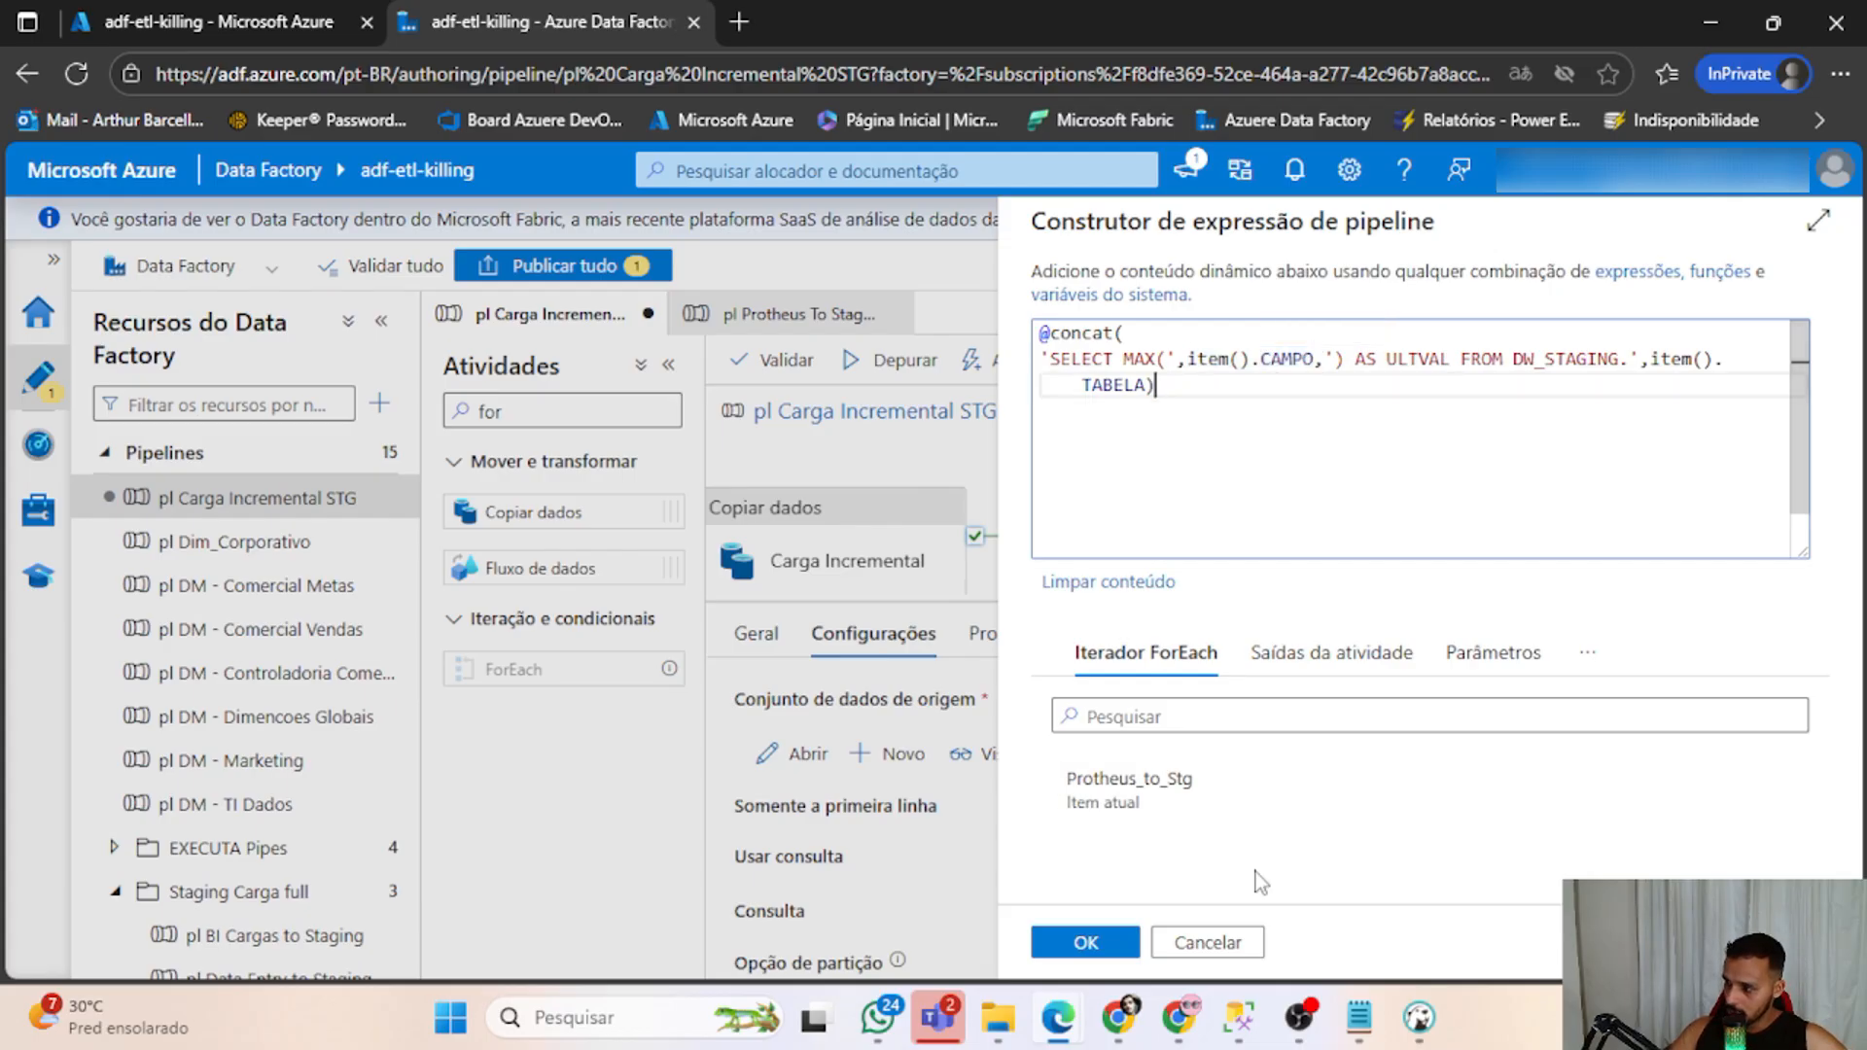
# Compare the expression's CAMPO and TABELA references with the SA1010 row of the control table in DBeaver, returning to Data Factory.
pyautogui.click(1419, 1017)
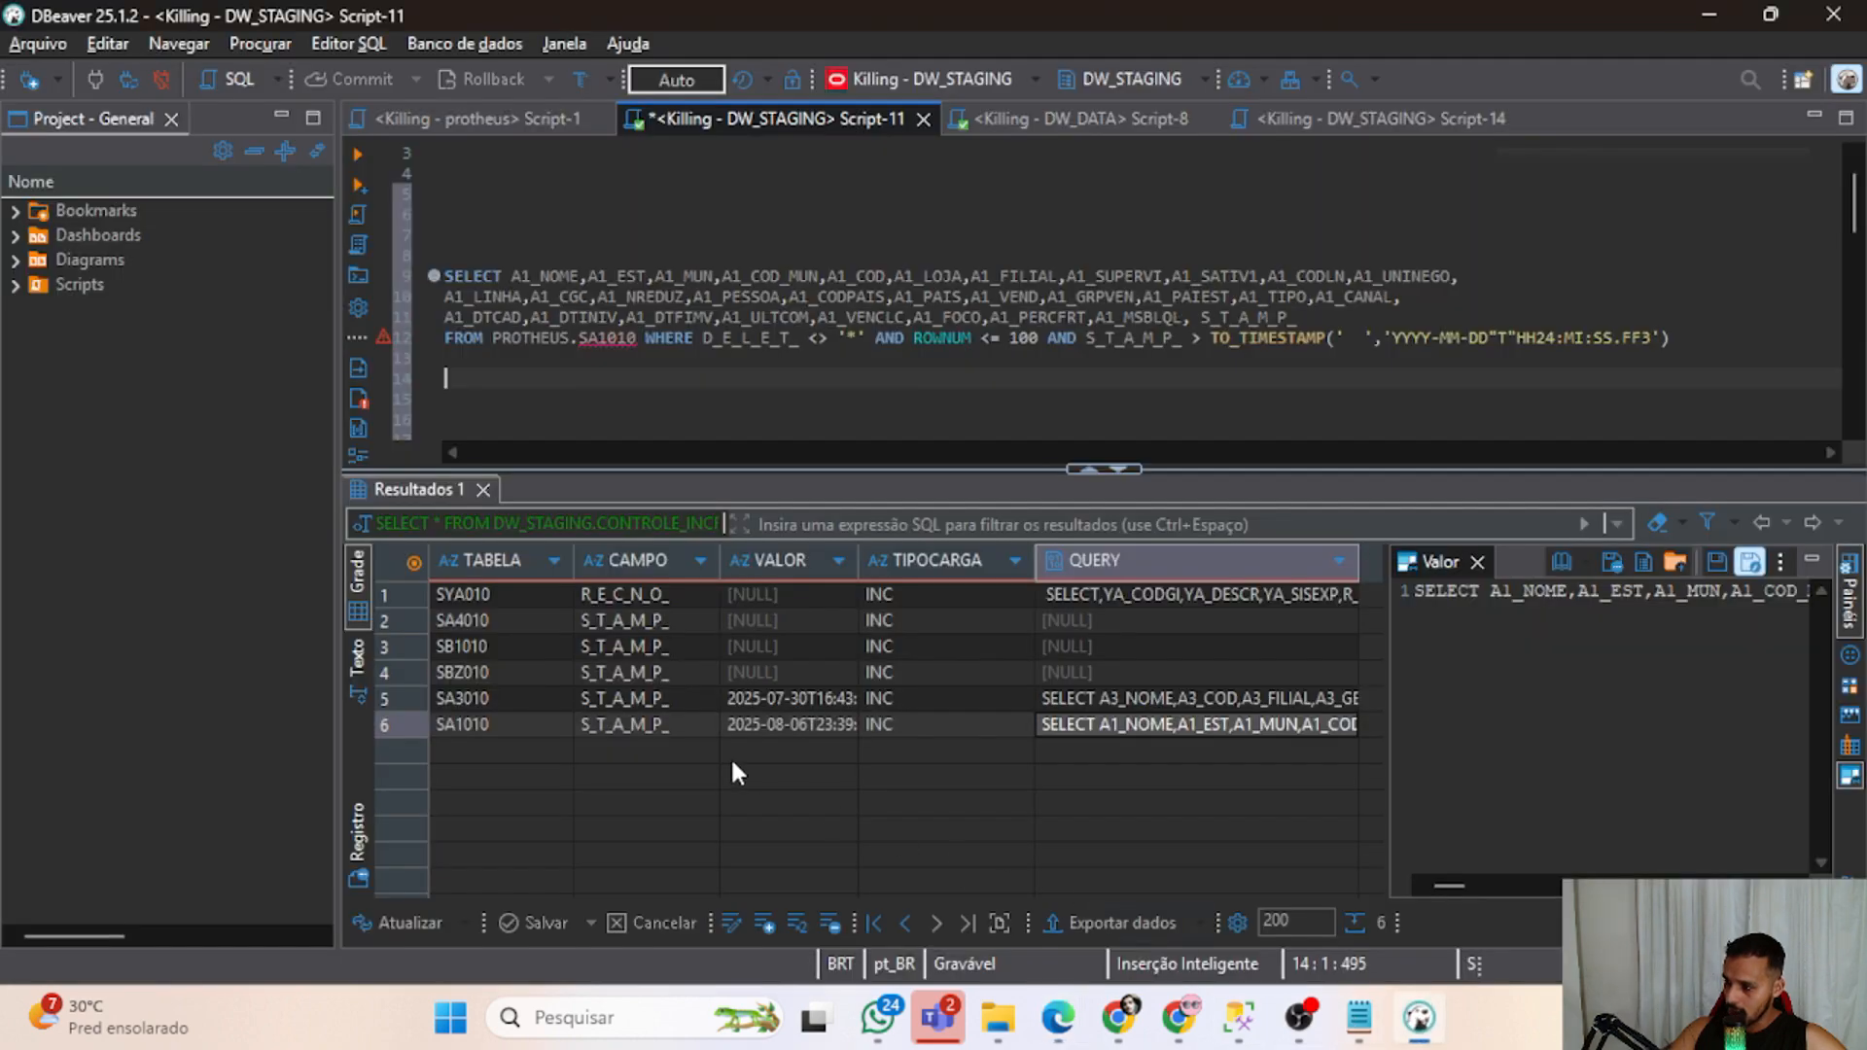
pyautogui.click(656, 725)
pyautogui.hotkey('alt', 'Tab')
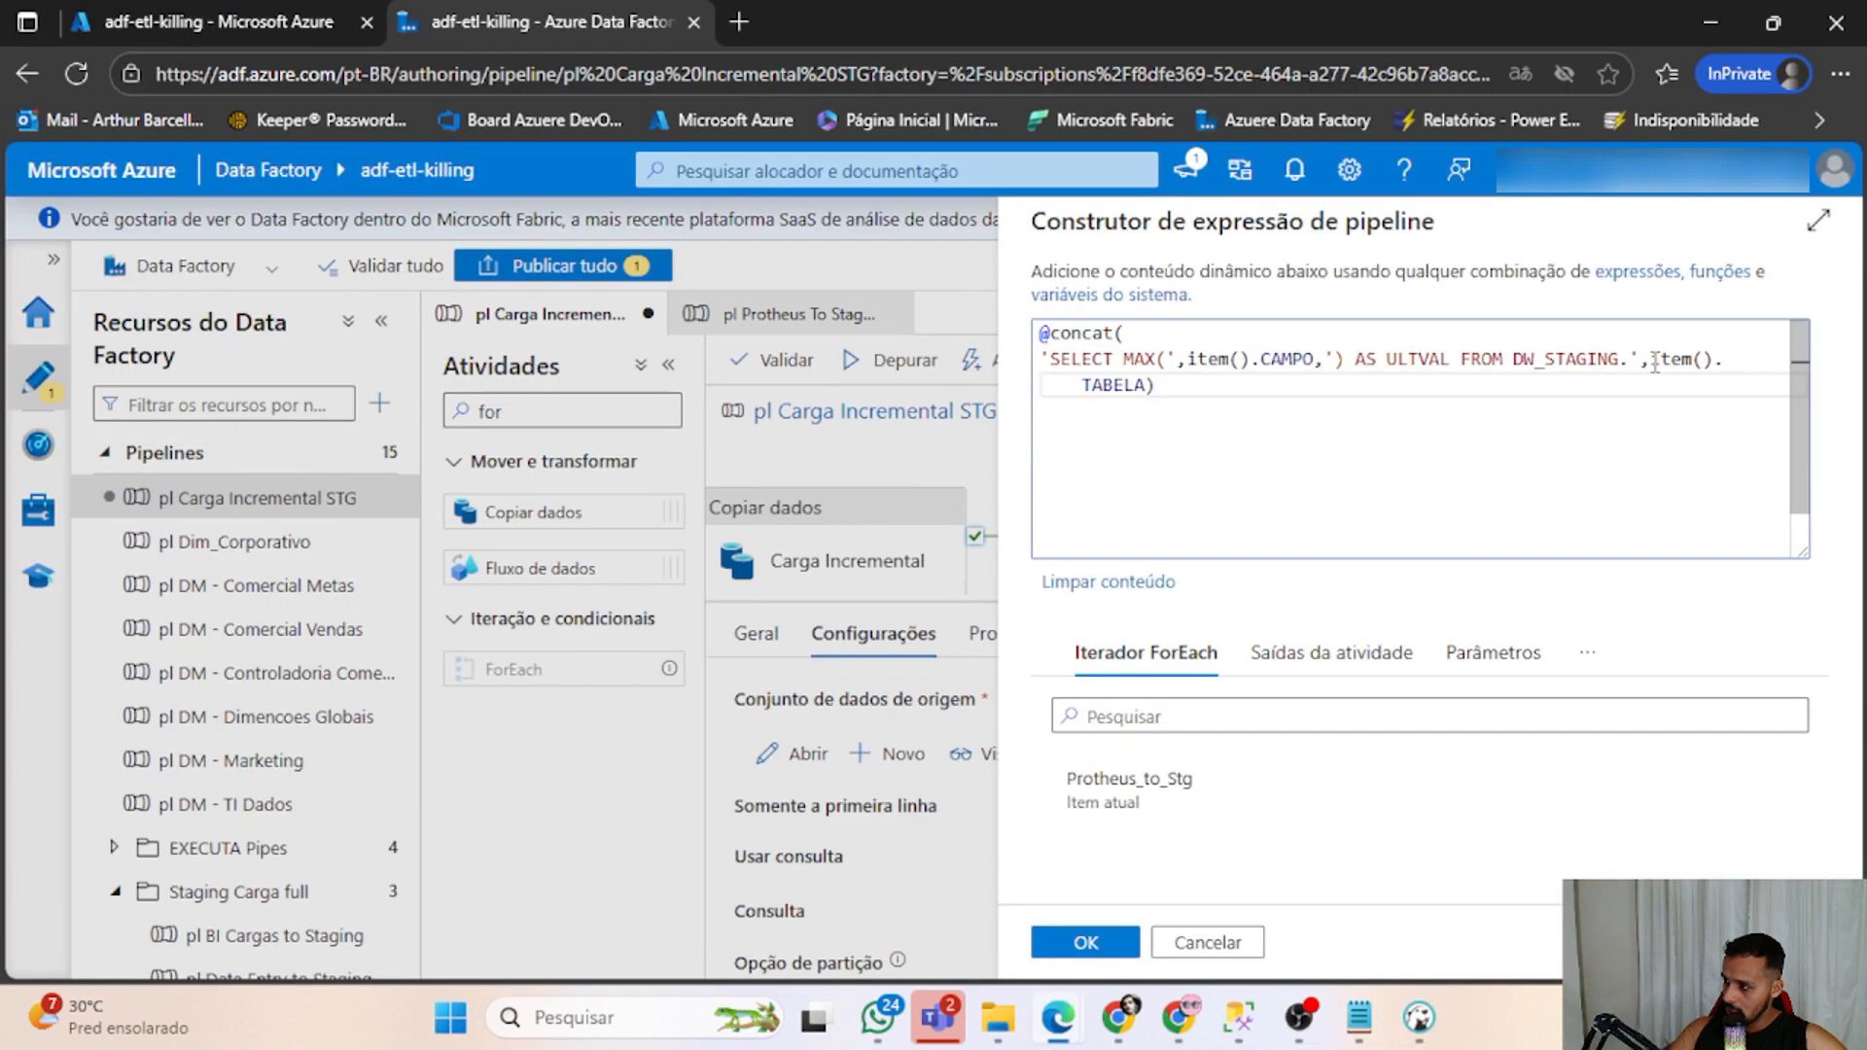
pyautogui.moveTo(1655, 361); pyautogui.dragTo(1156, 386)
pyautogui.hotkey('alt', 'Tab')
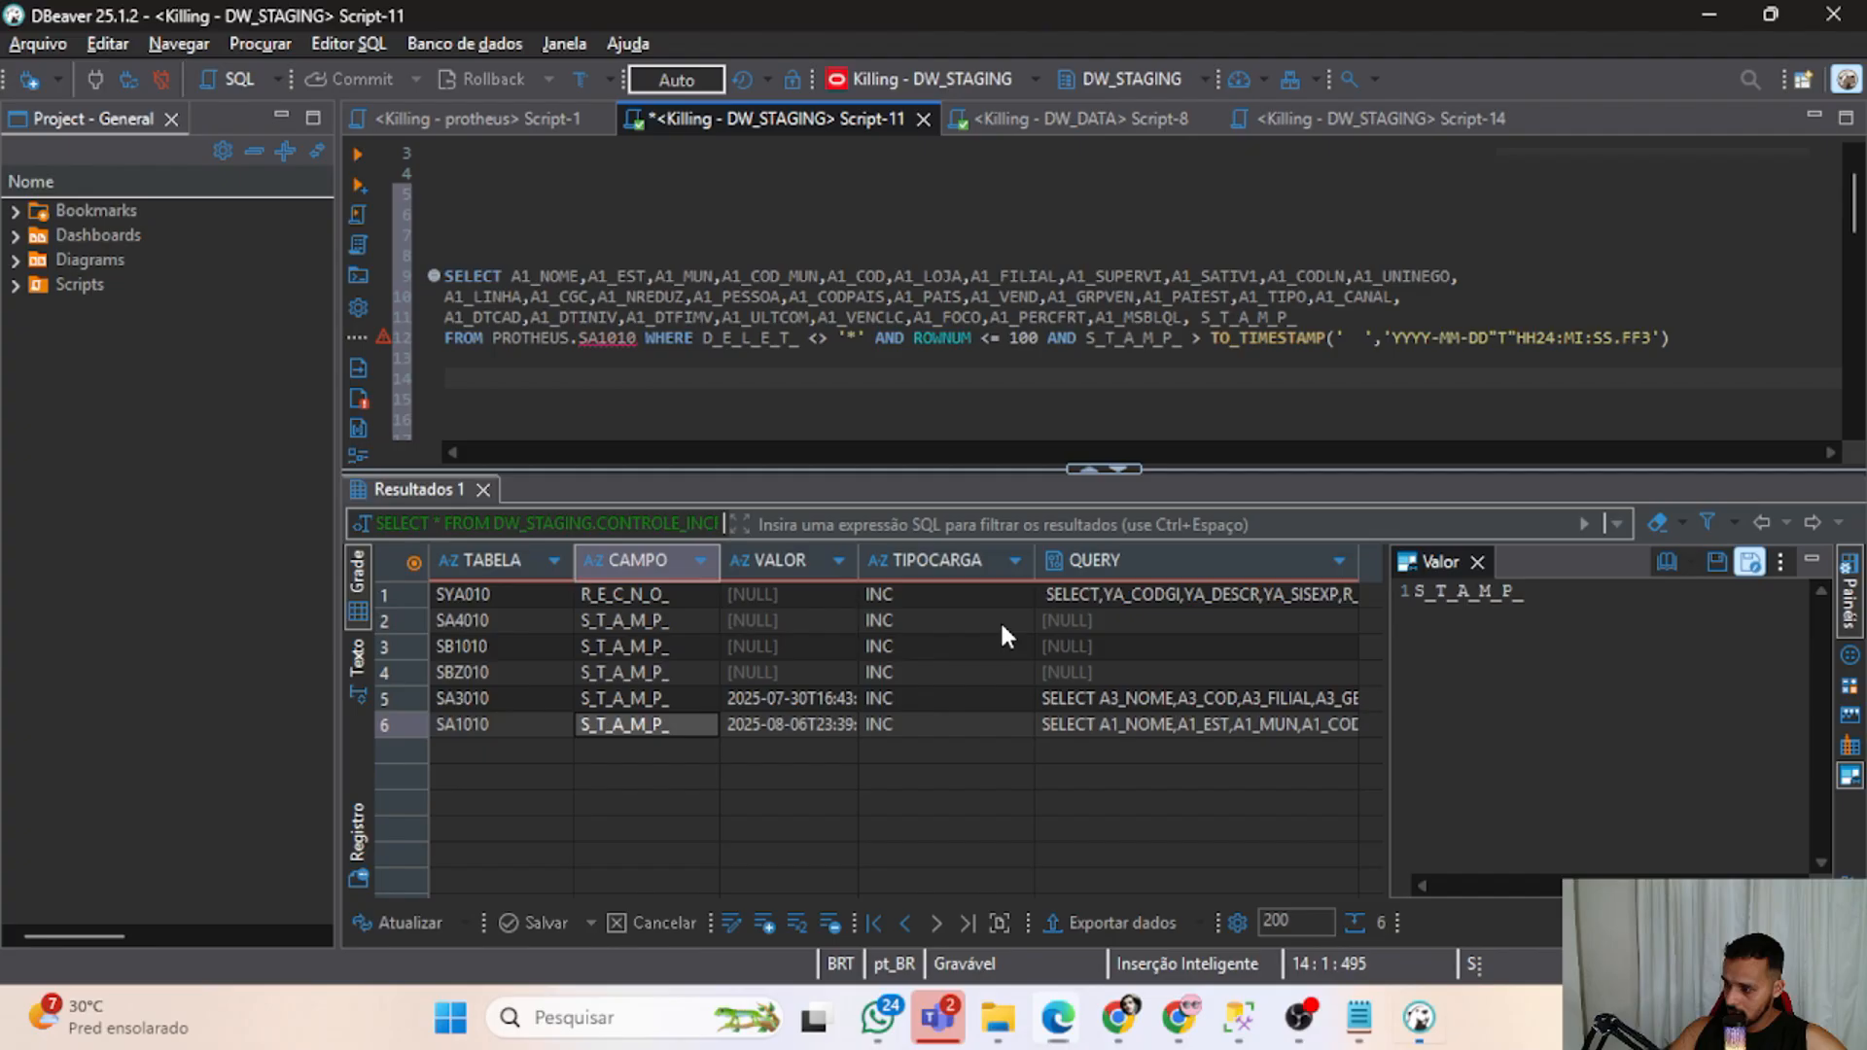
pyautogui.click(497, 727)
pyautogui.hotkey('alt', 'Tab')
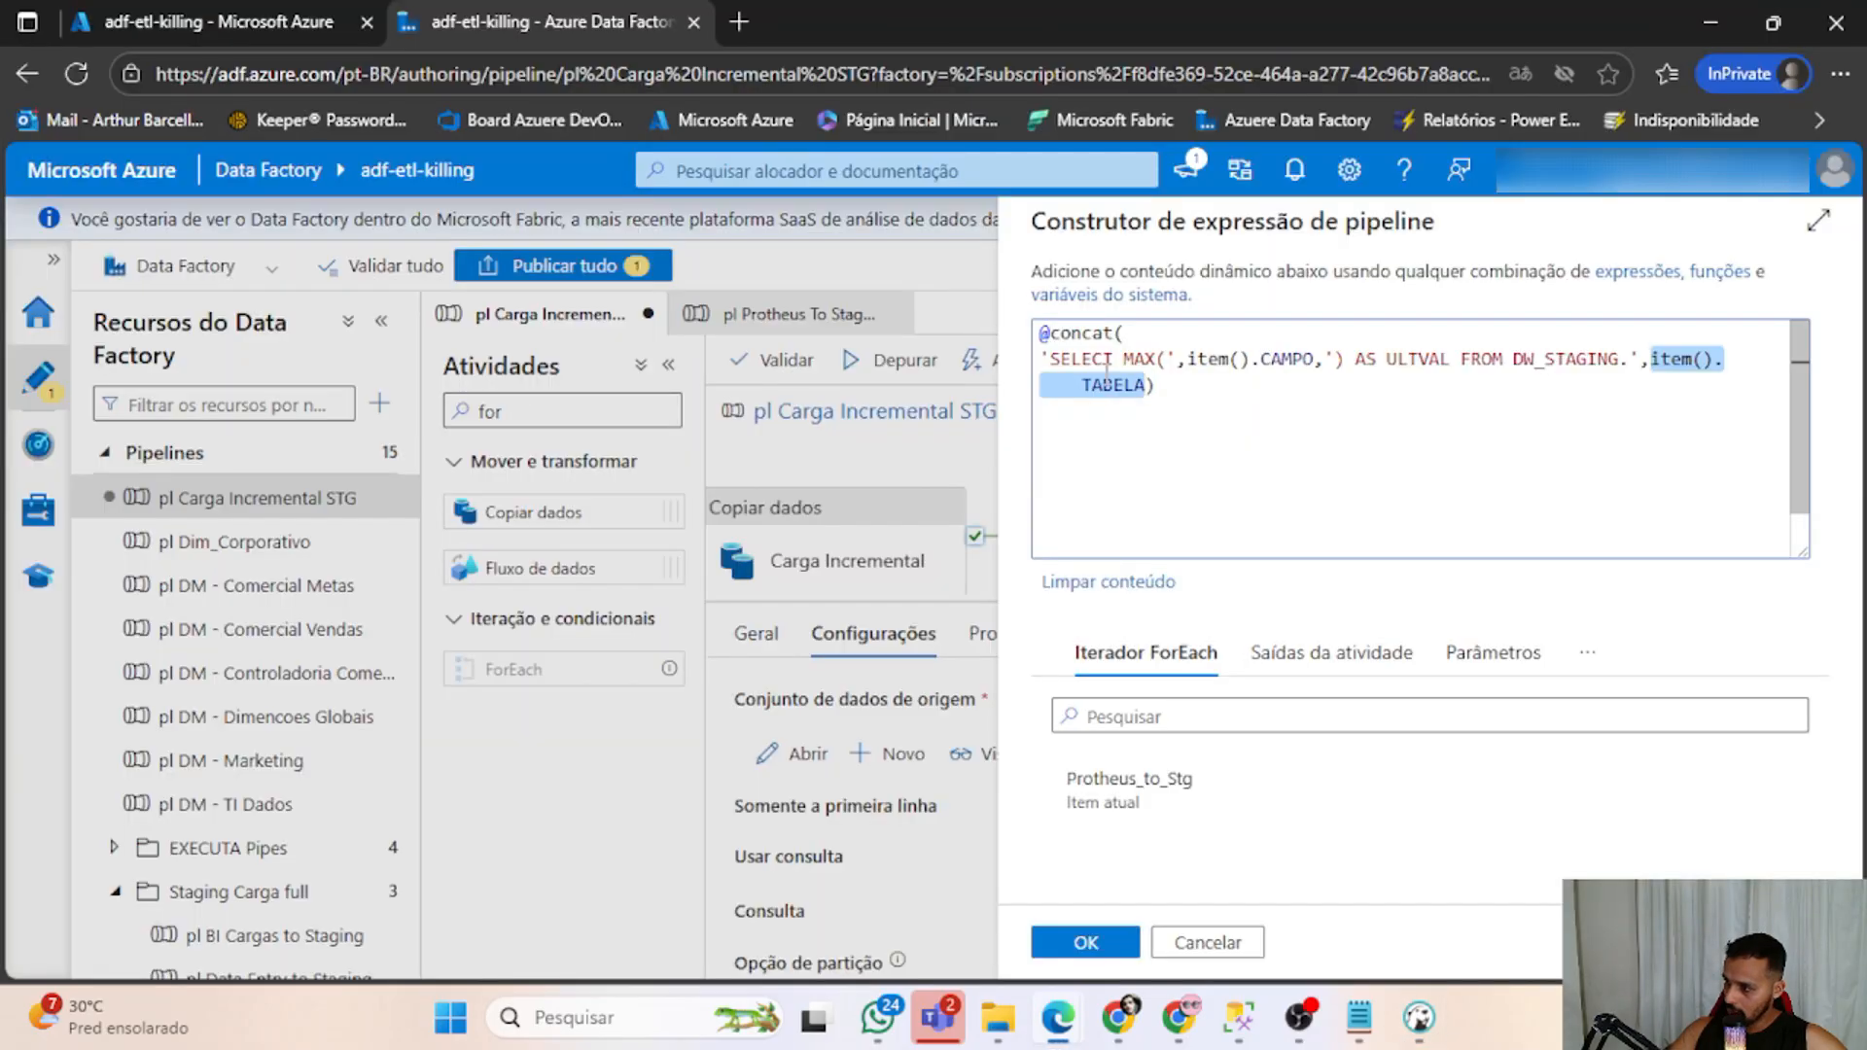
pyautogui.moveTo(1155, 357); pyautogui.dragTo(1050, 359)
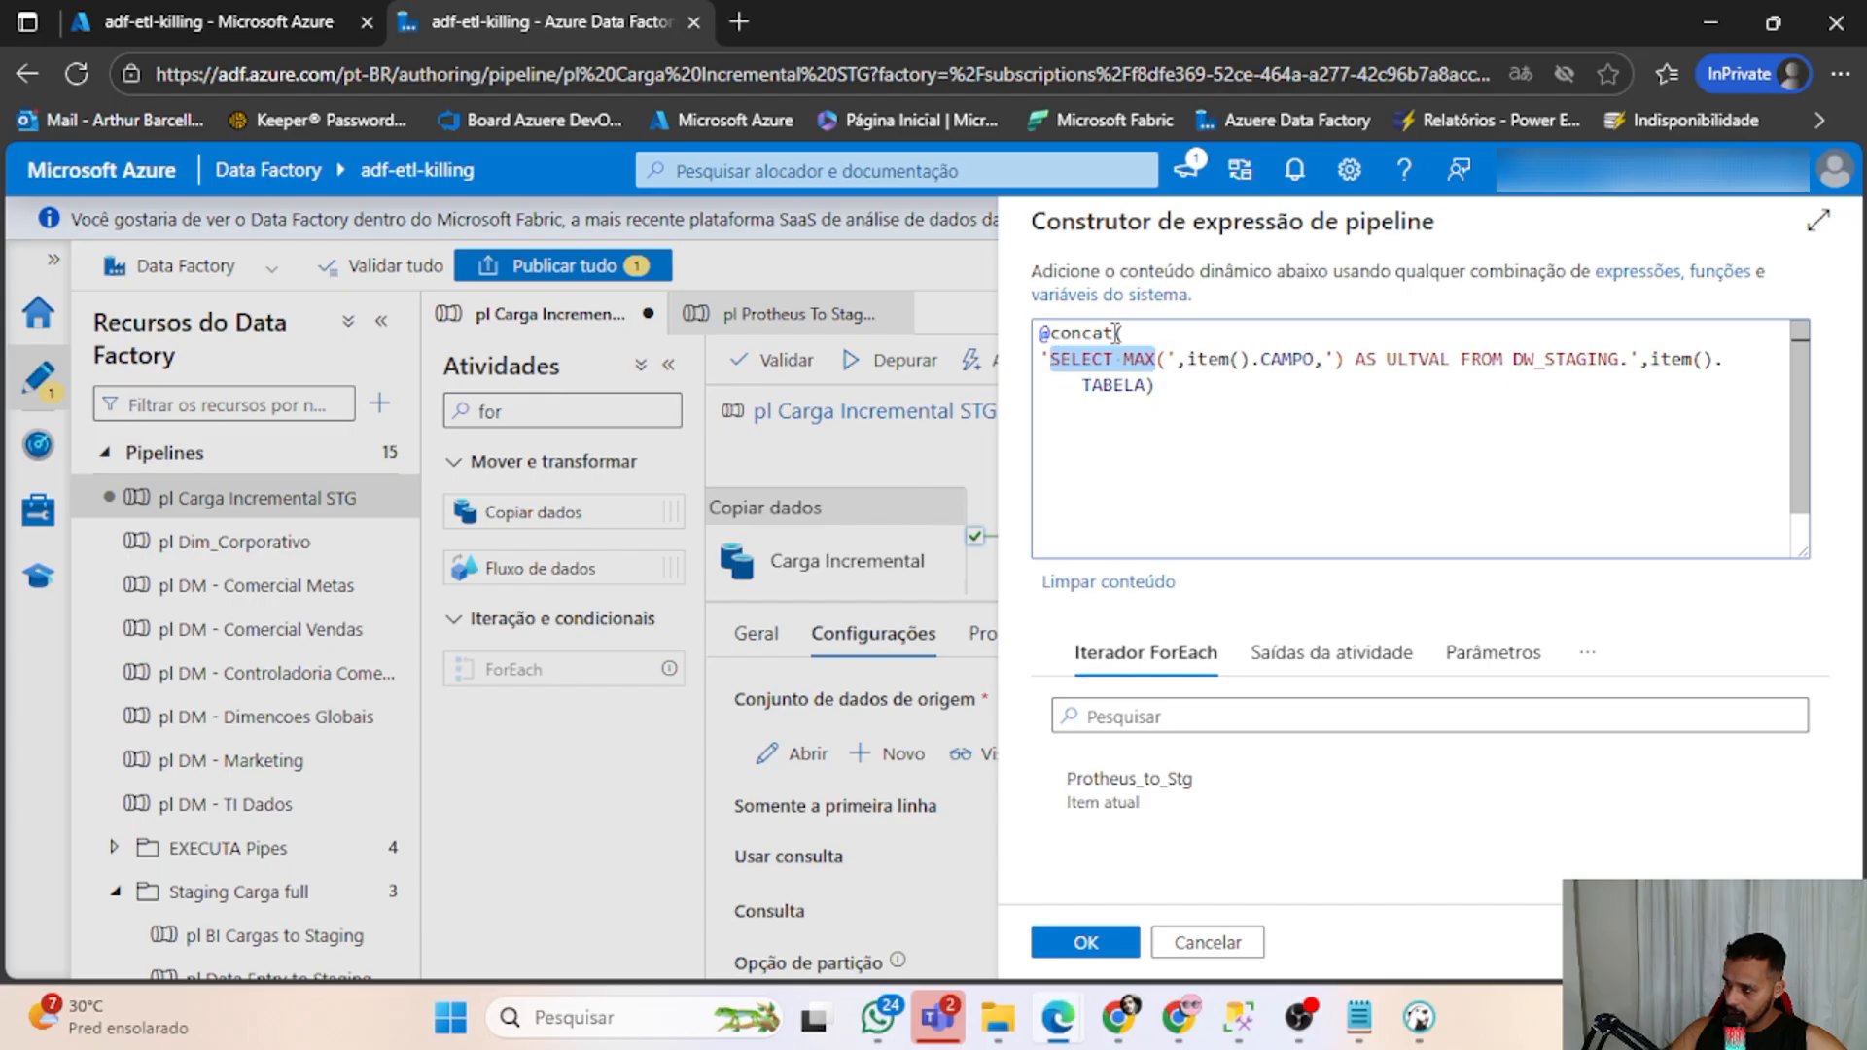
pyautogui.doubleClick(1094, 334)
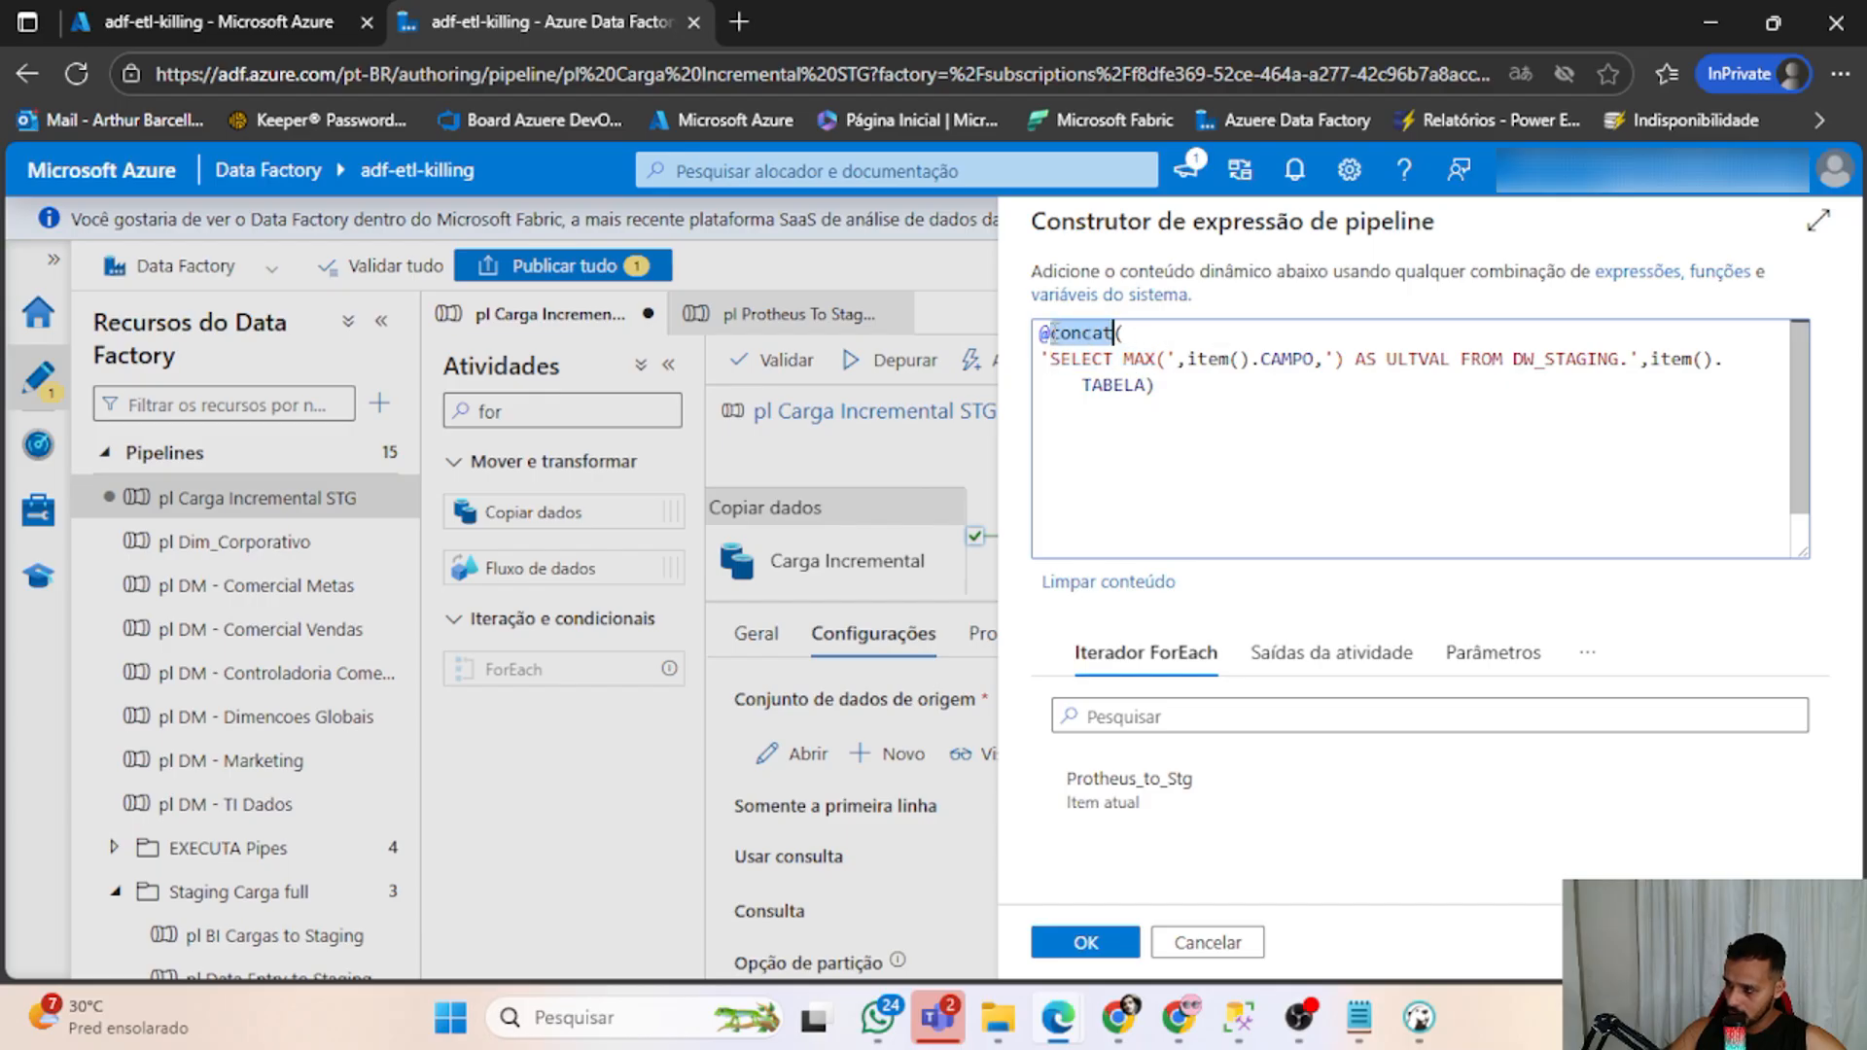
pyautogui.moveTo(1041, 334); pyautogui.dragTo(1070, 337)
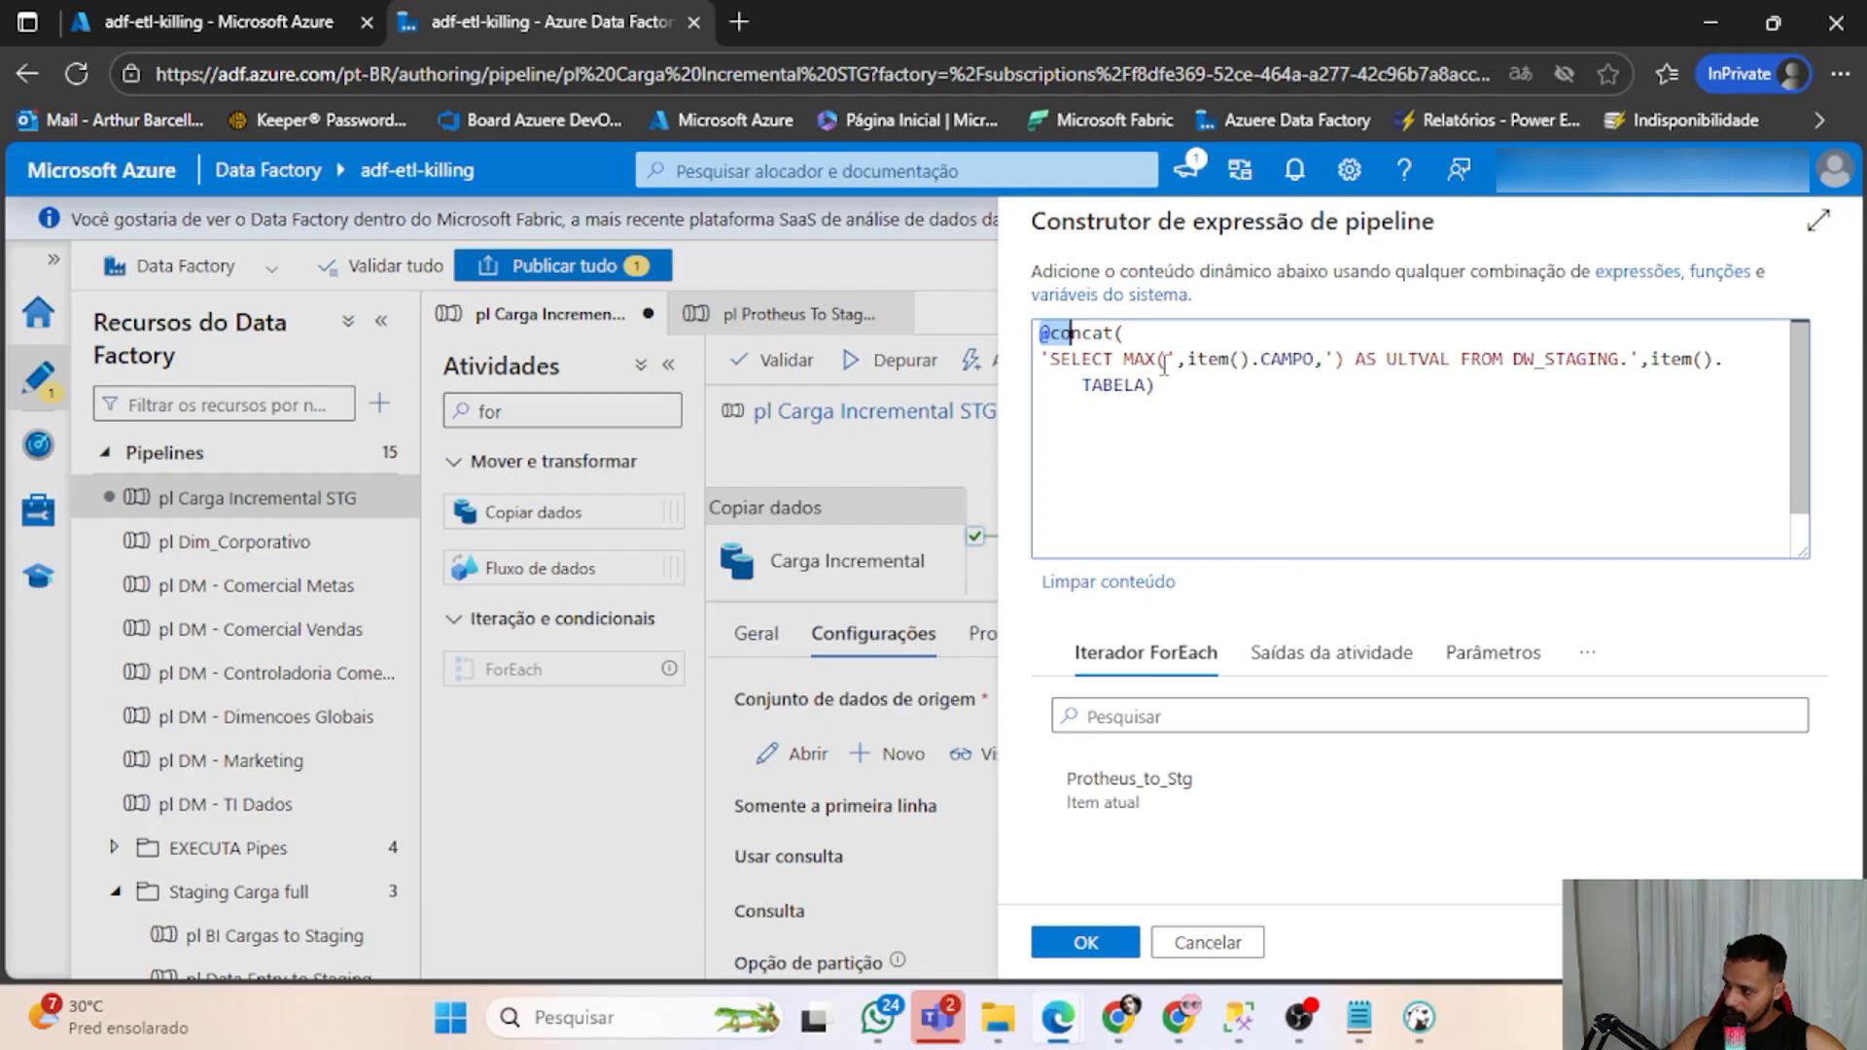
pyautogui.click(1051, 361)
pyautogui.moveTo(1053, 363); pyautogui.dragTo(1180, 362)
pyautogui.moveTo(1321, 360); pyautogui.dragTo(1187, 360)
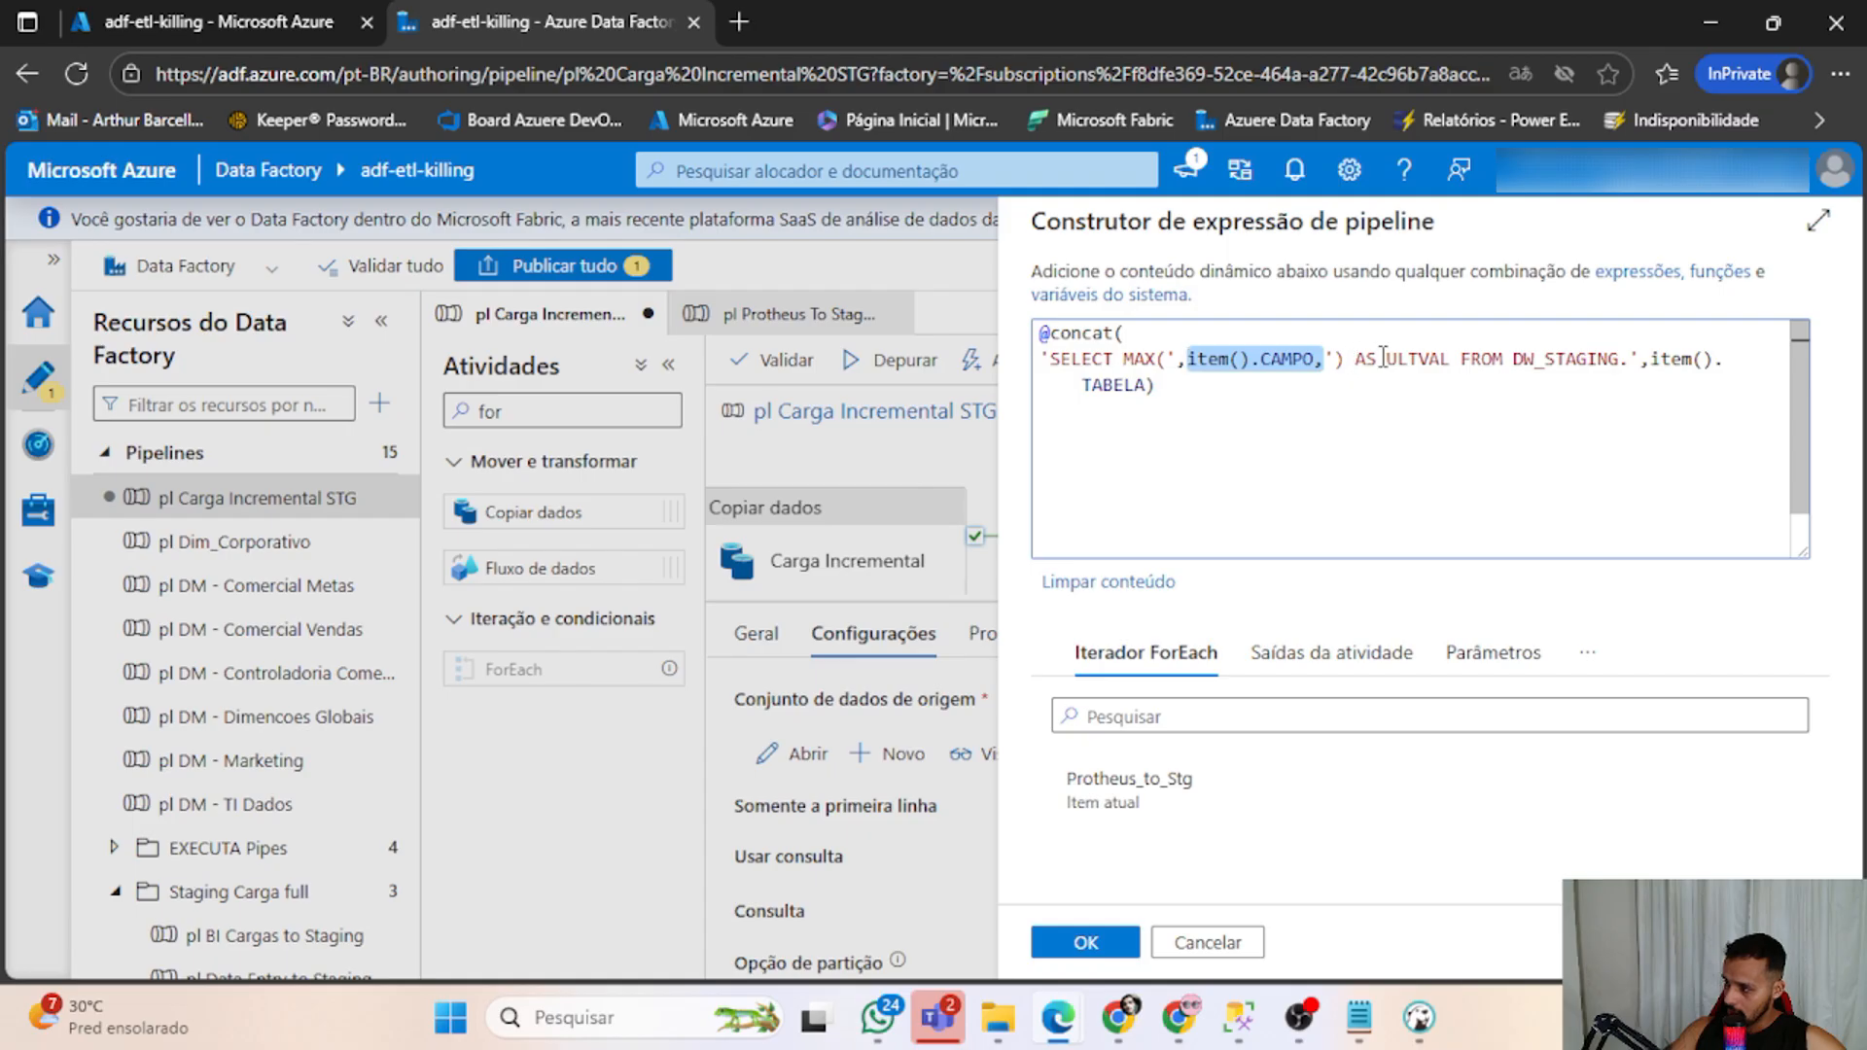
# Examine the ULTVAL alias, DW_STAGING schema and item().TABELA reference, then accept the lookup expression as it is.
pyautogui.moveTo(1388, 360); pyautogui.dragTo(1526, 361)
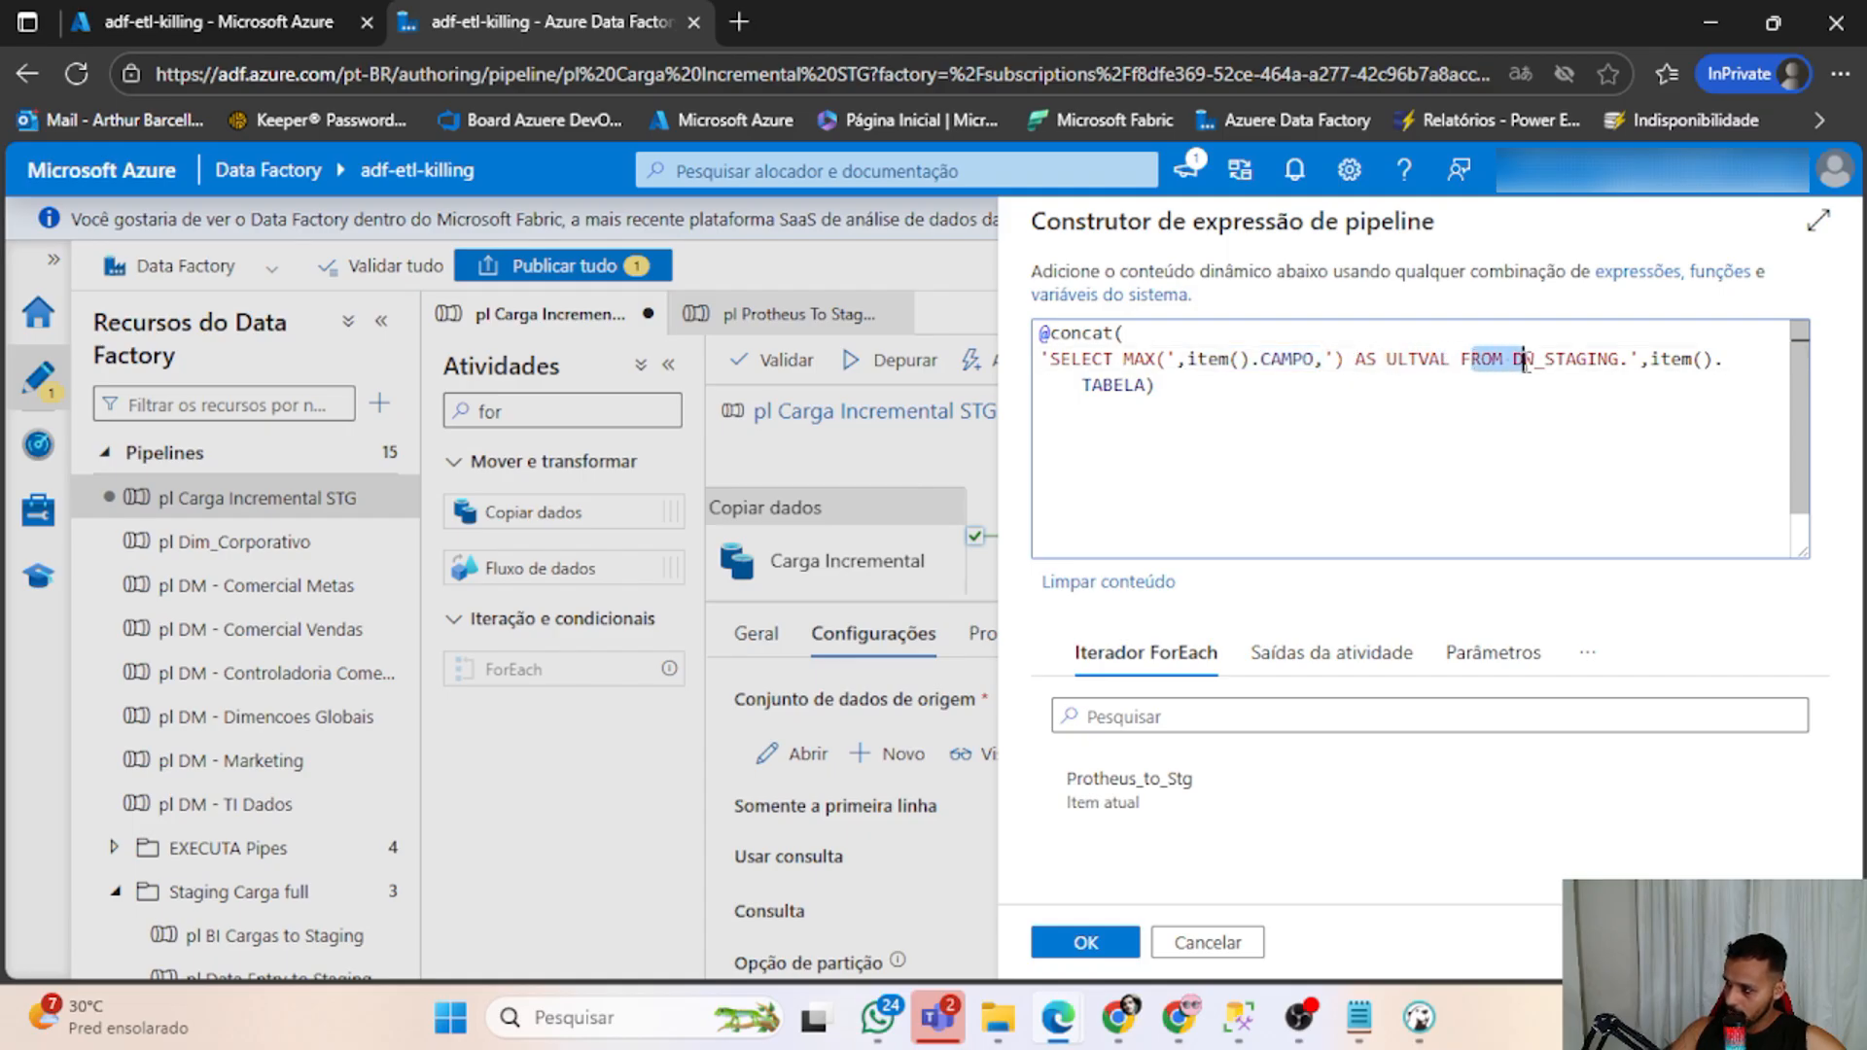
pyautogui.click(1557, 363)
pyautogui.doubleClick(1556, 363)
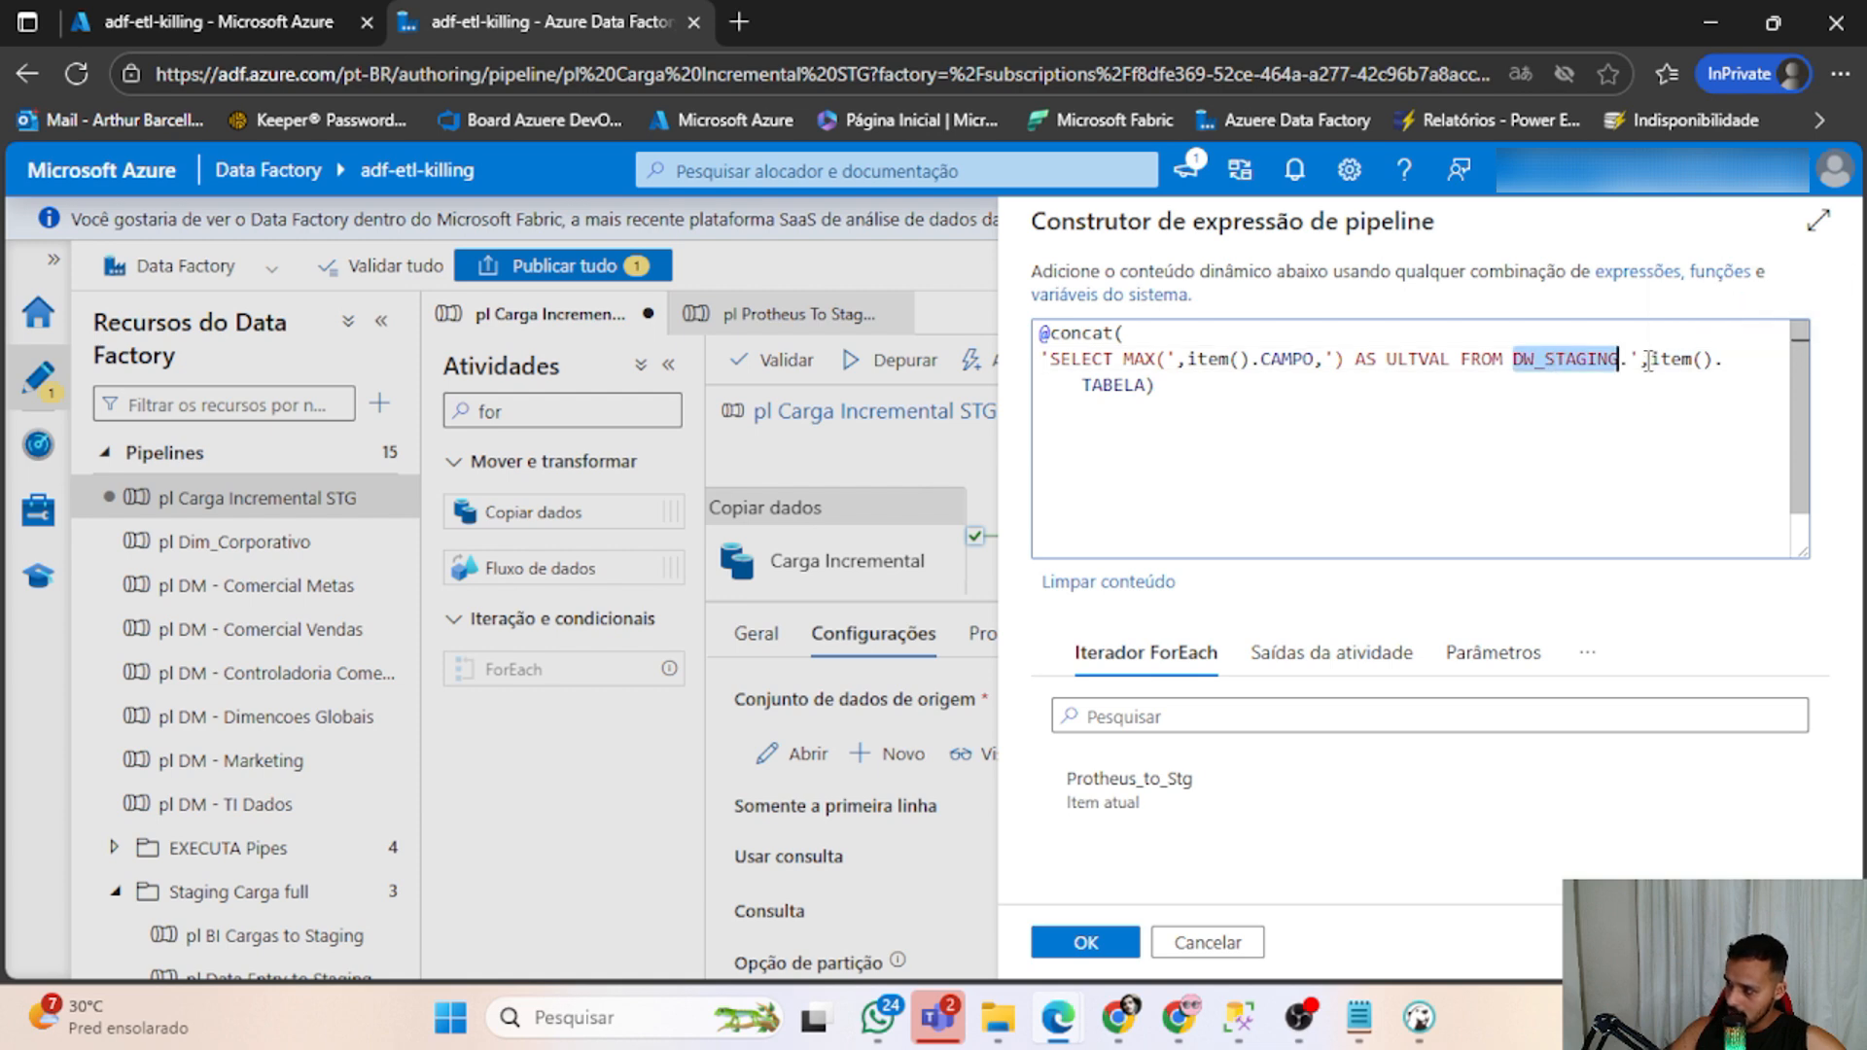
pyautogui.moveTo(1650, 361); pyautogui.dragTo(1569, 385)
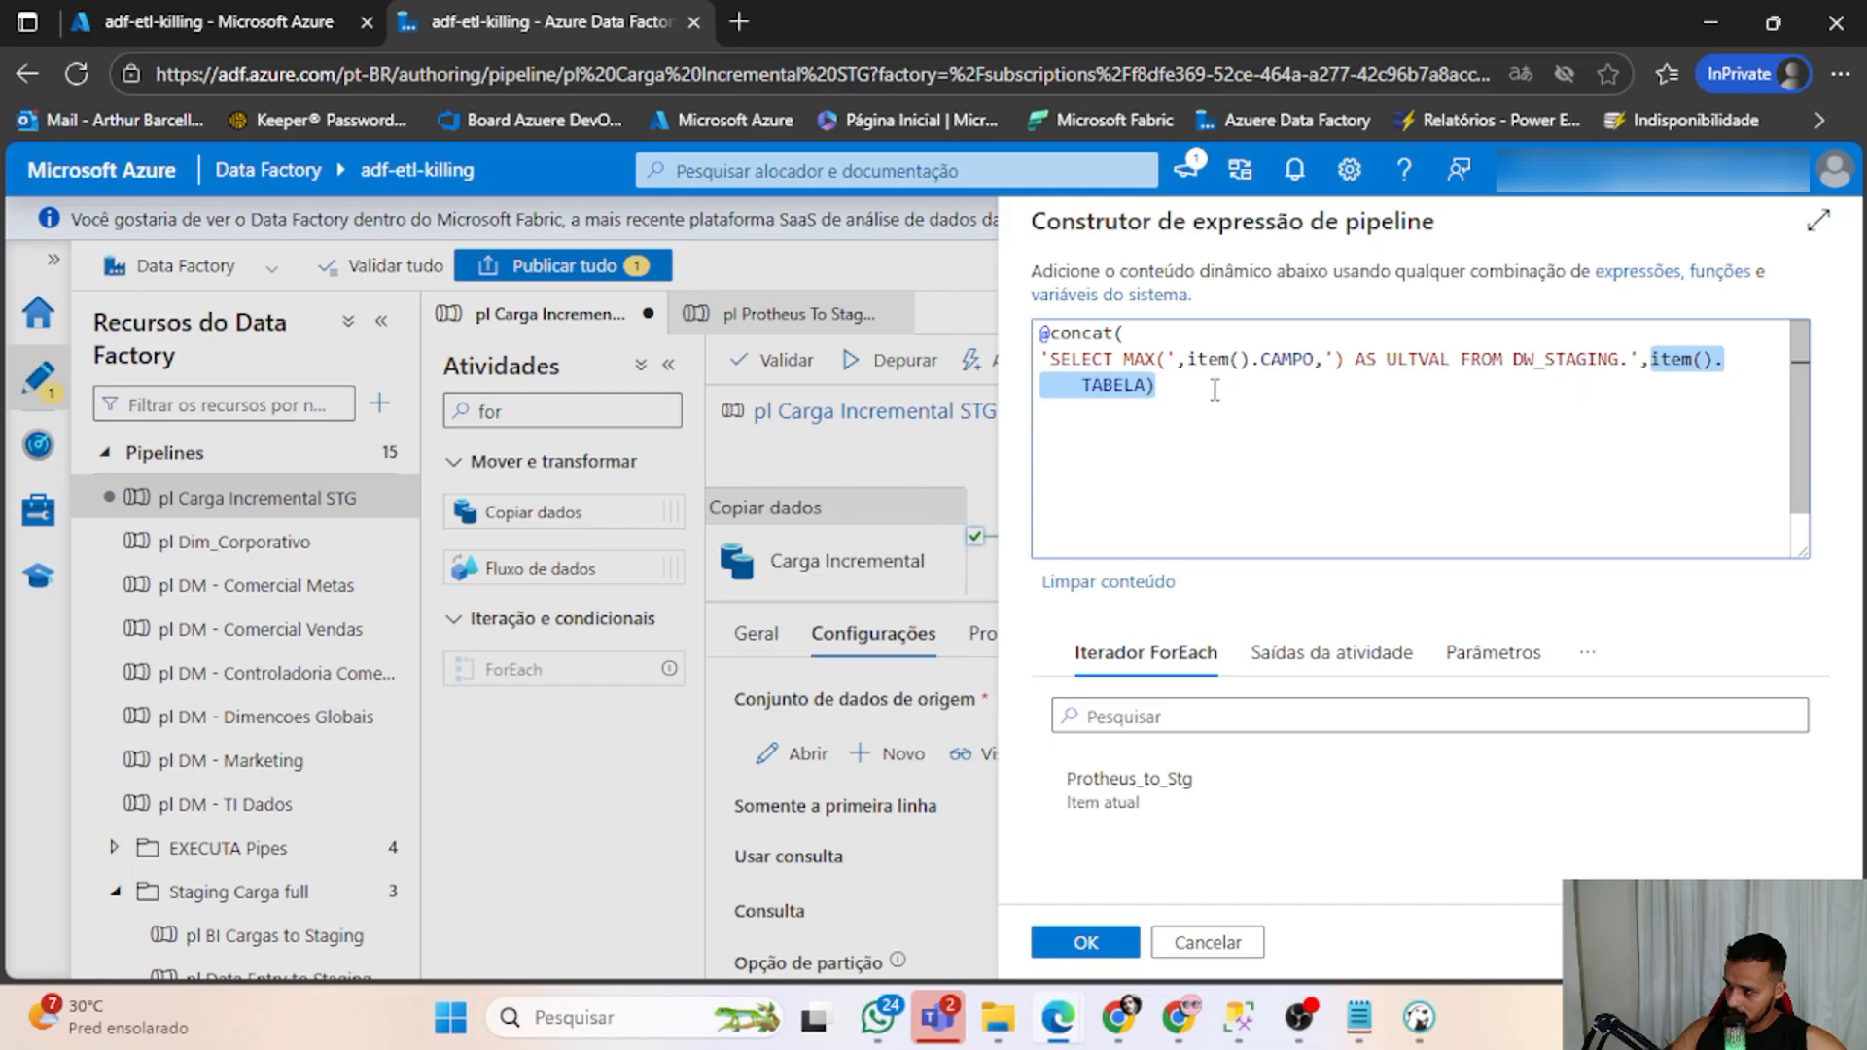
pyautogui.moveTo(1214, 390); pyautogui.dragTo(1147, 387)
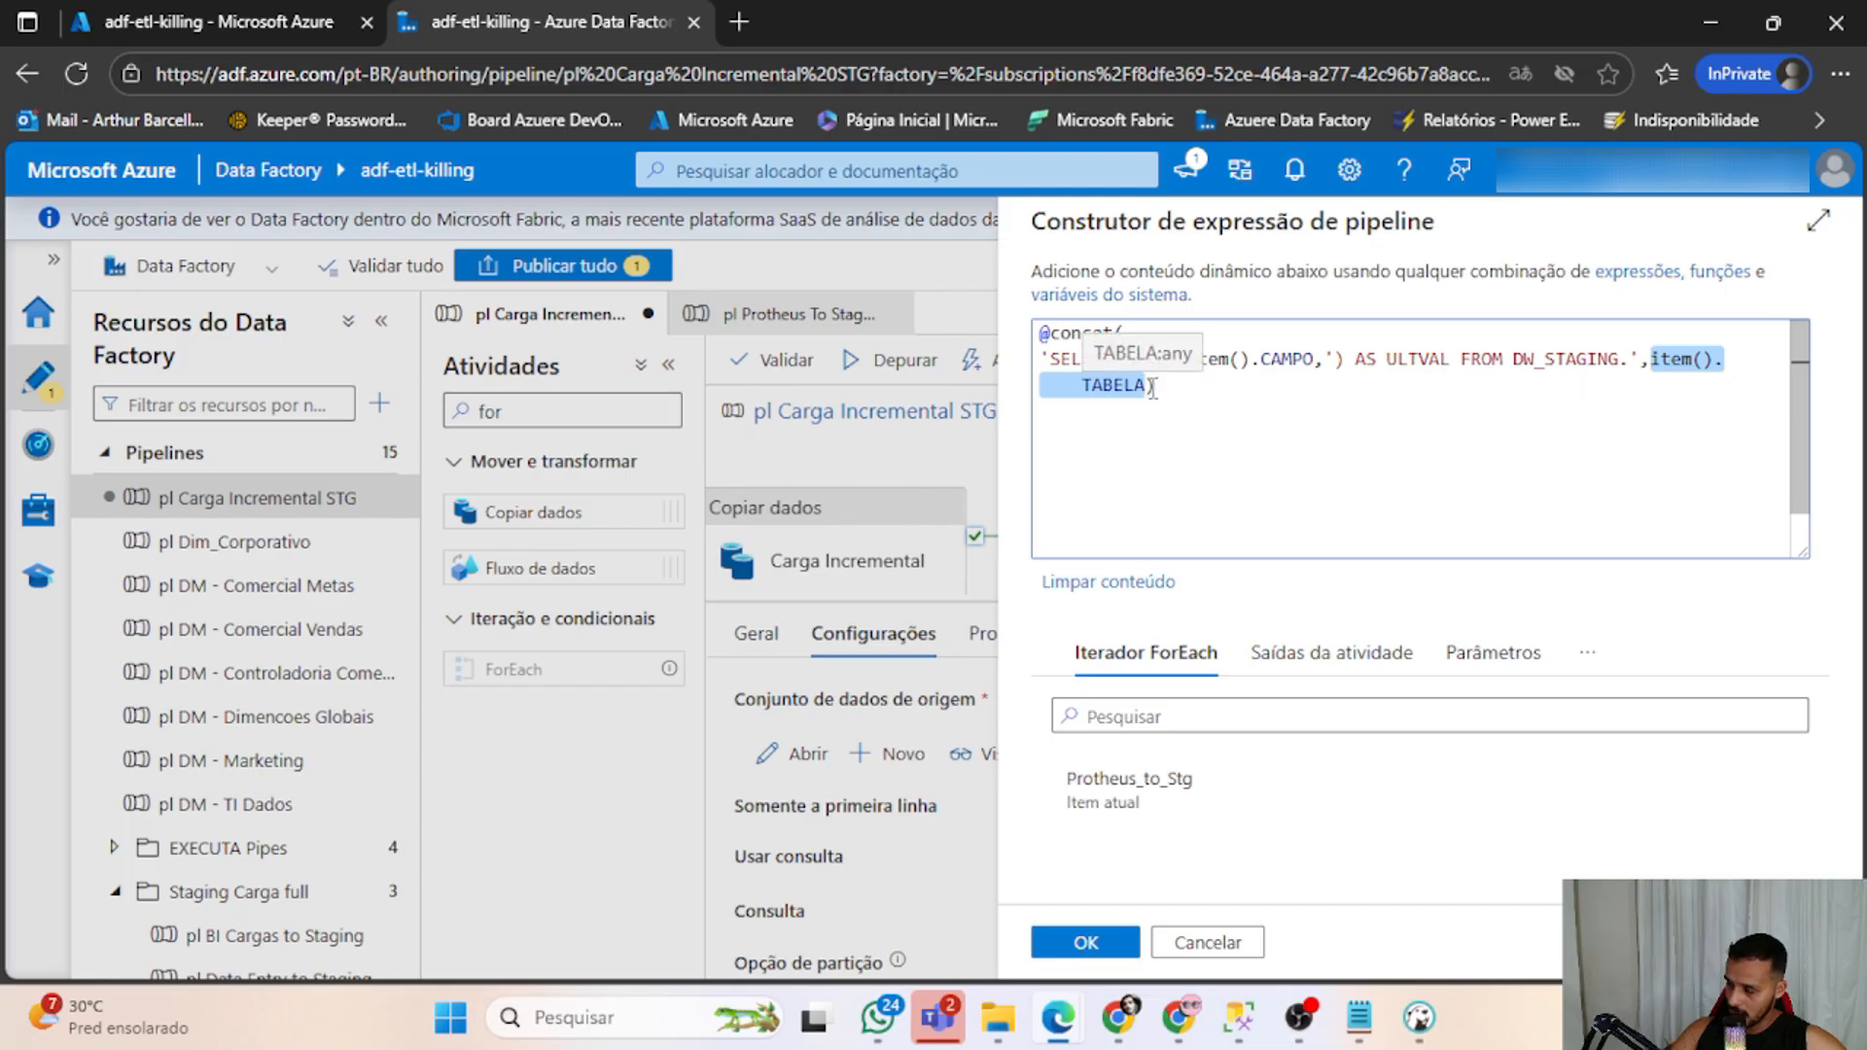
pyautogui.click(1152, 387)
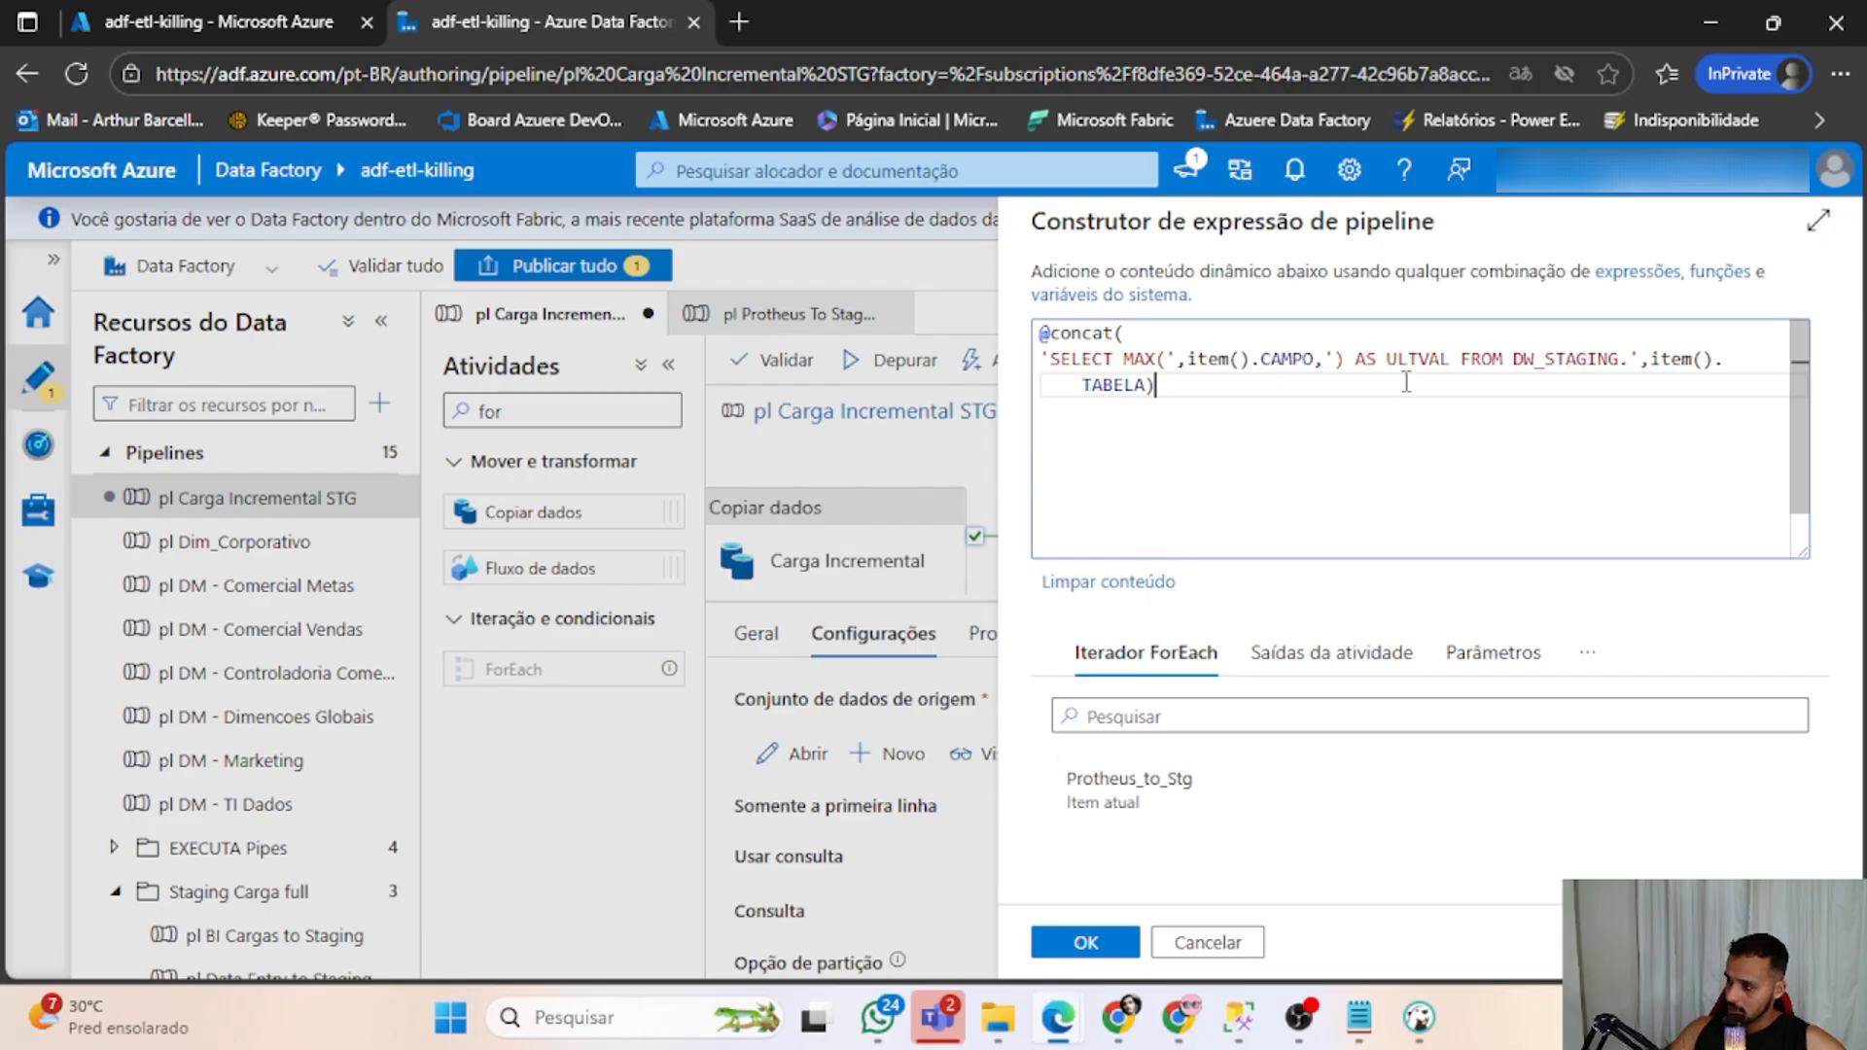
pyautogui.hotkey('ctrl', 'a')
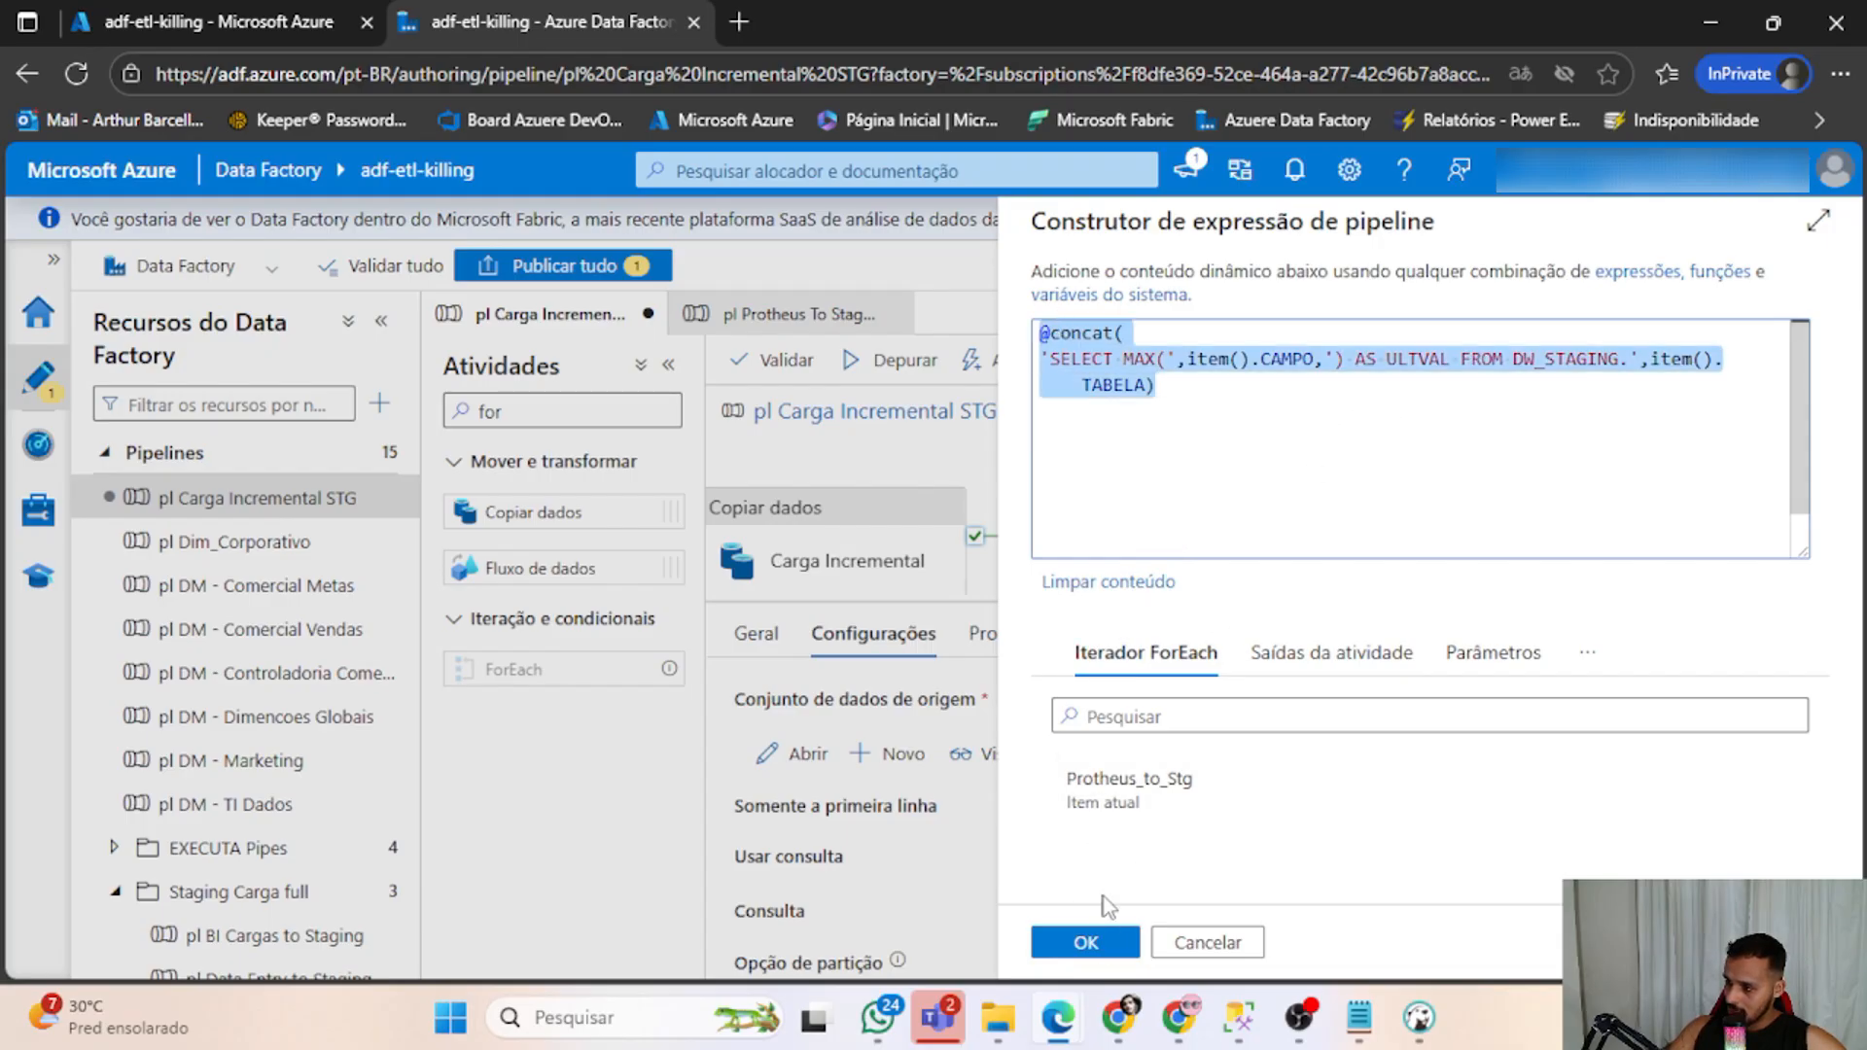
pyautogui.click(1085, 942)
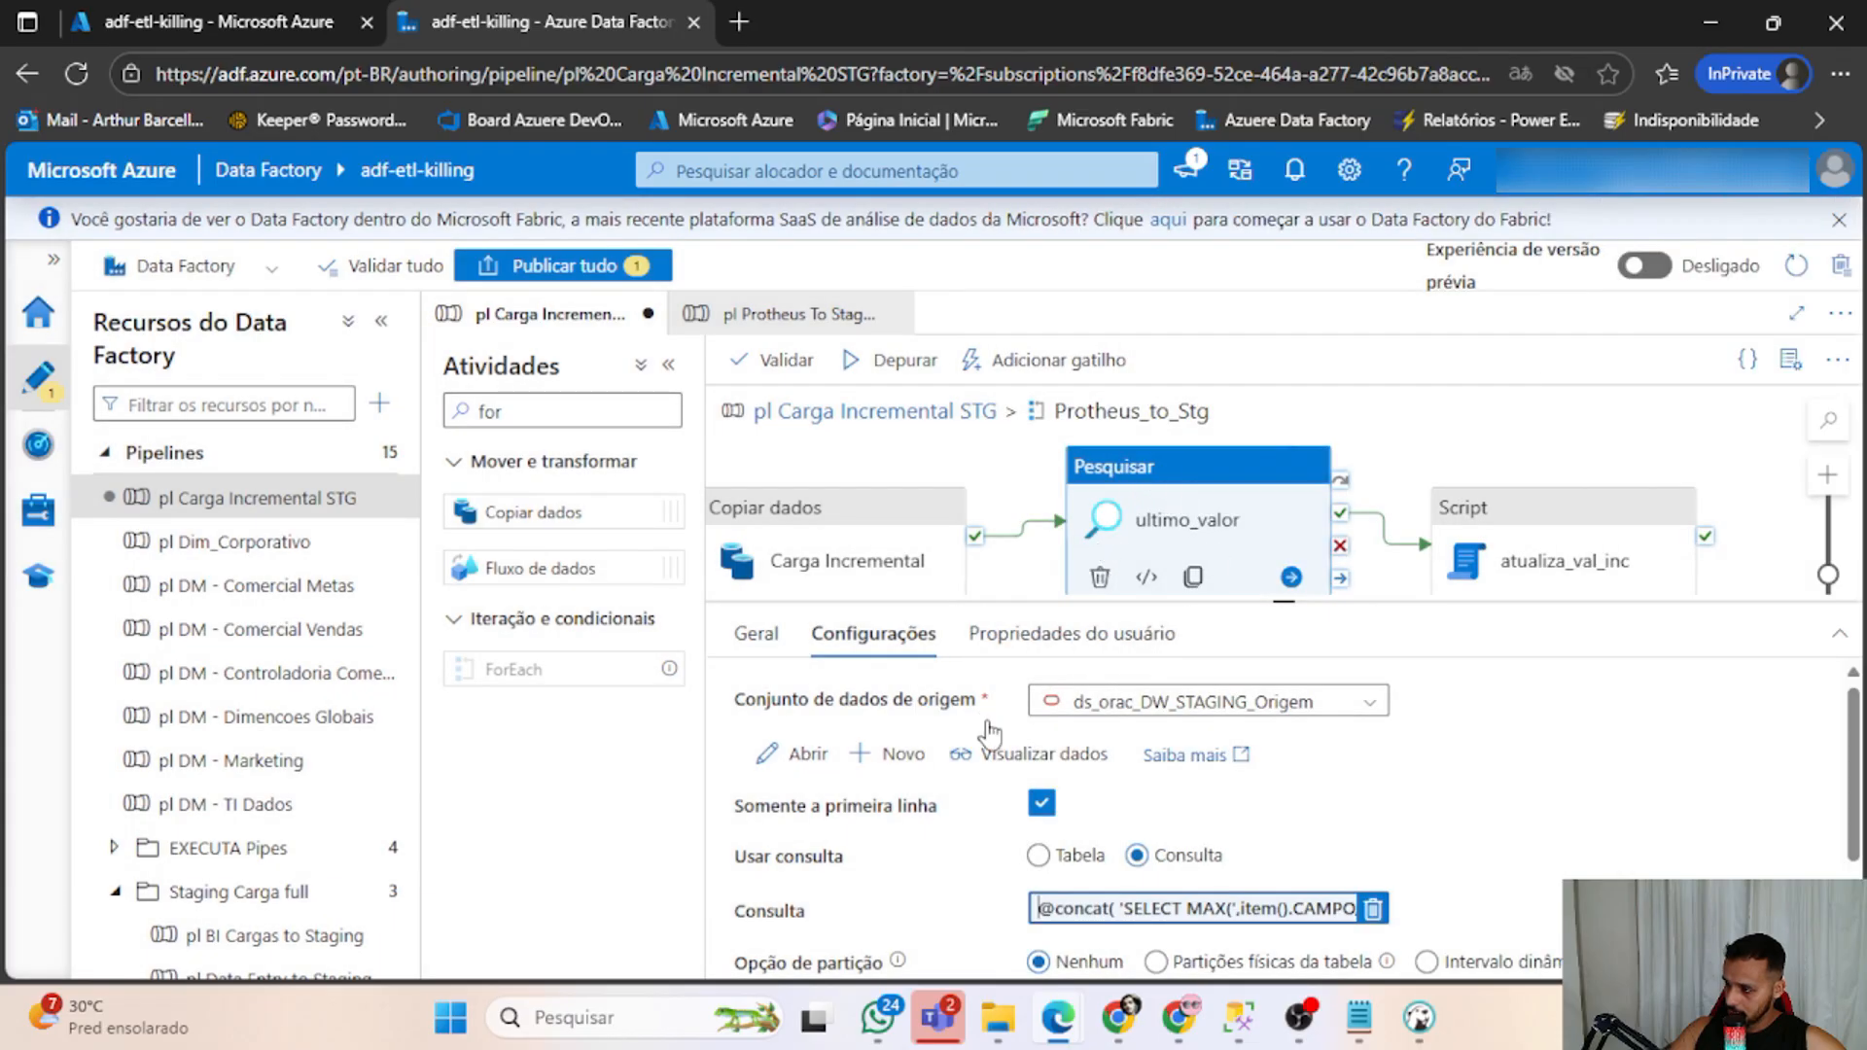
pyautogui.click(1033, 756)
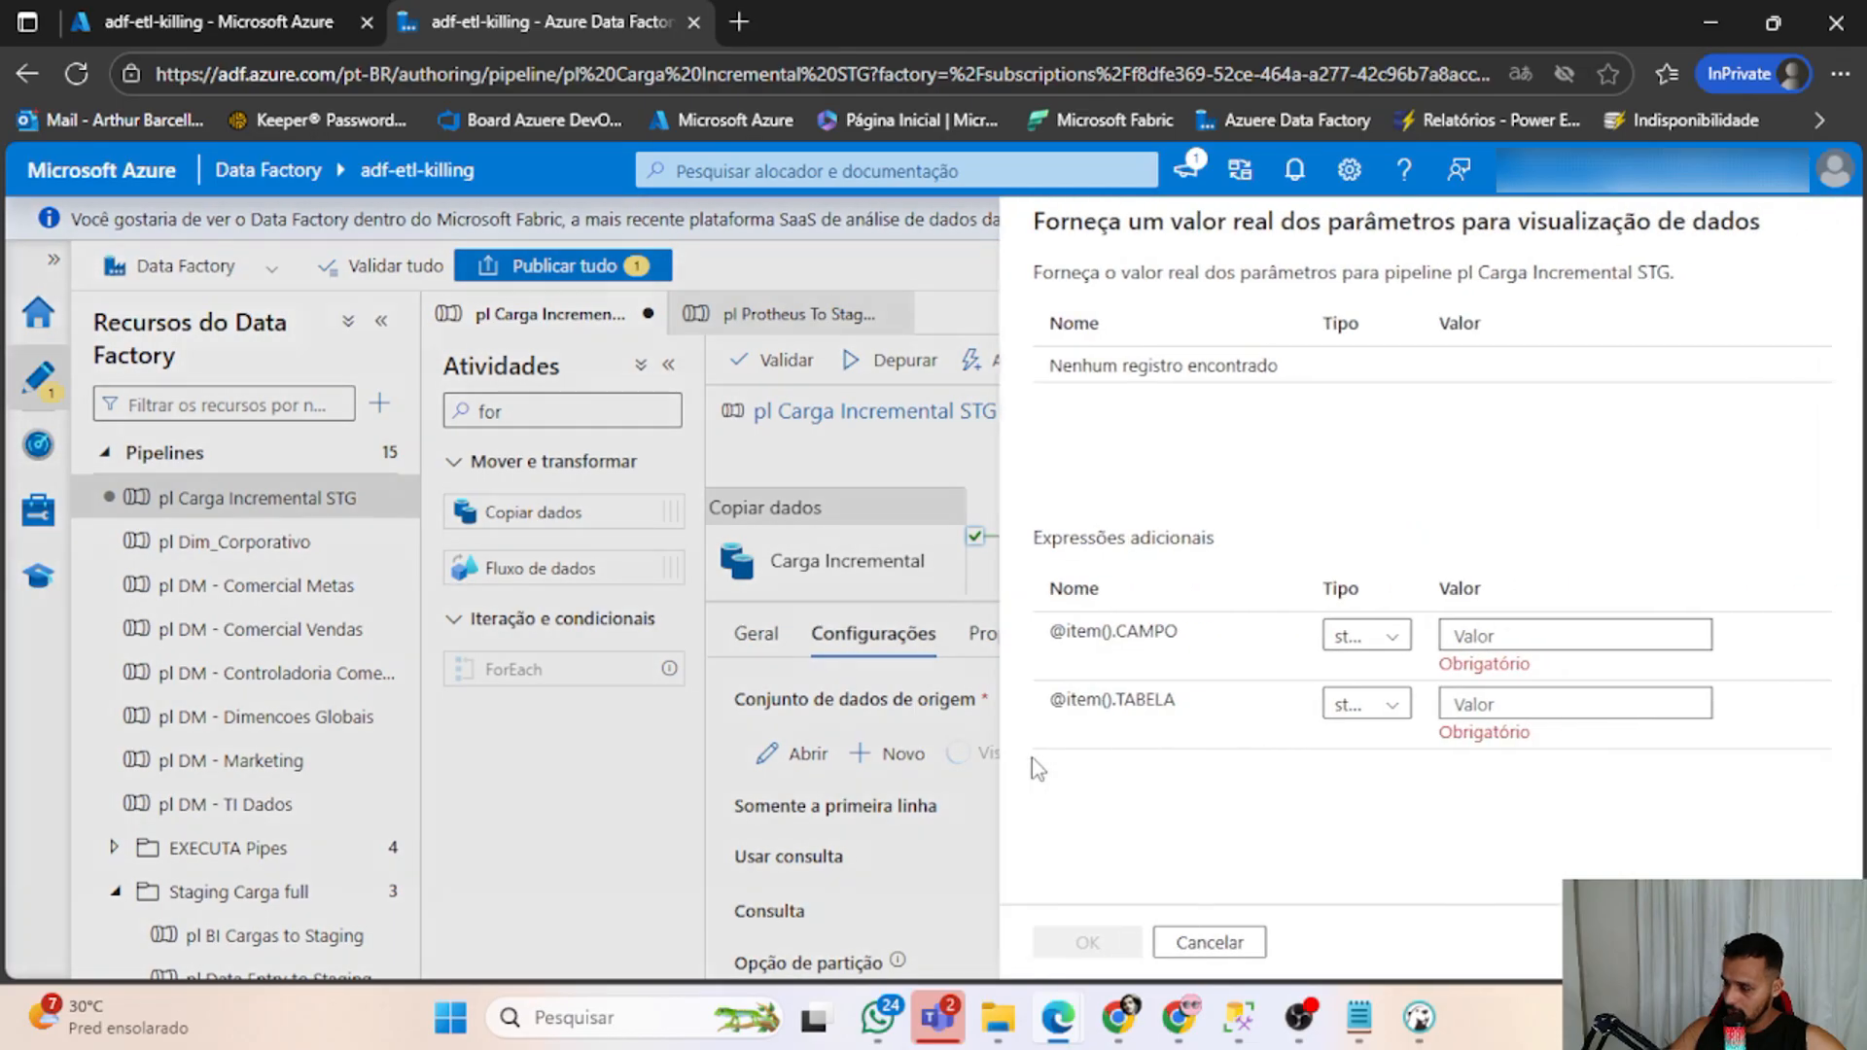
pyautogui.click(1456, 642)
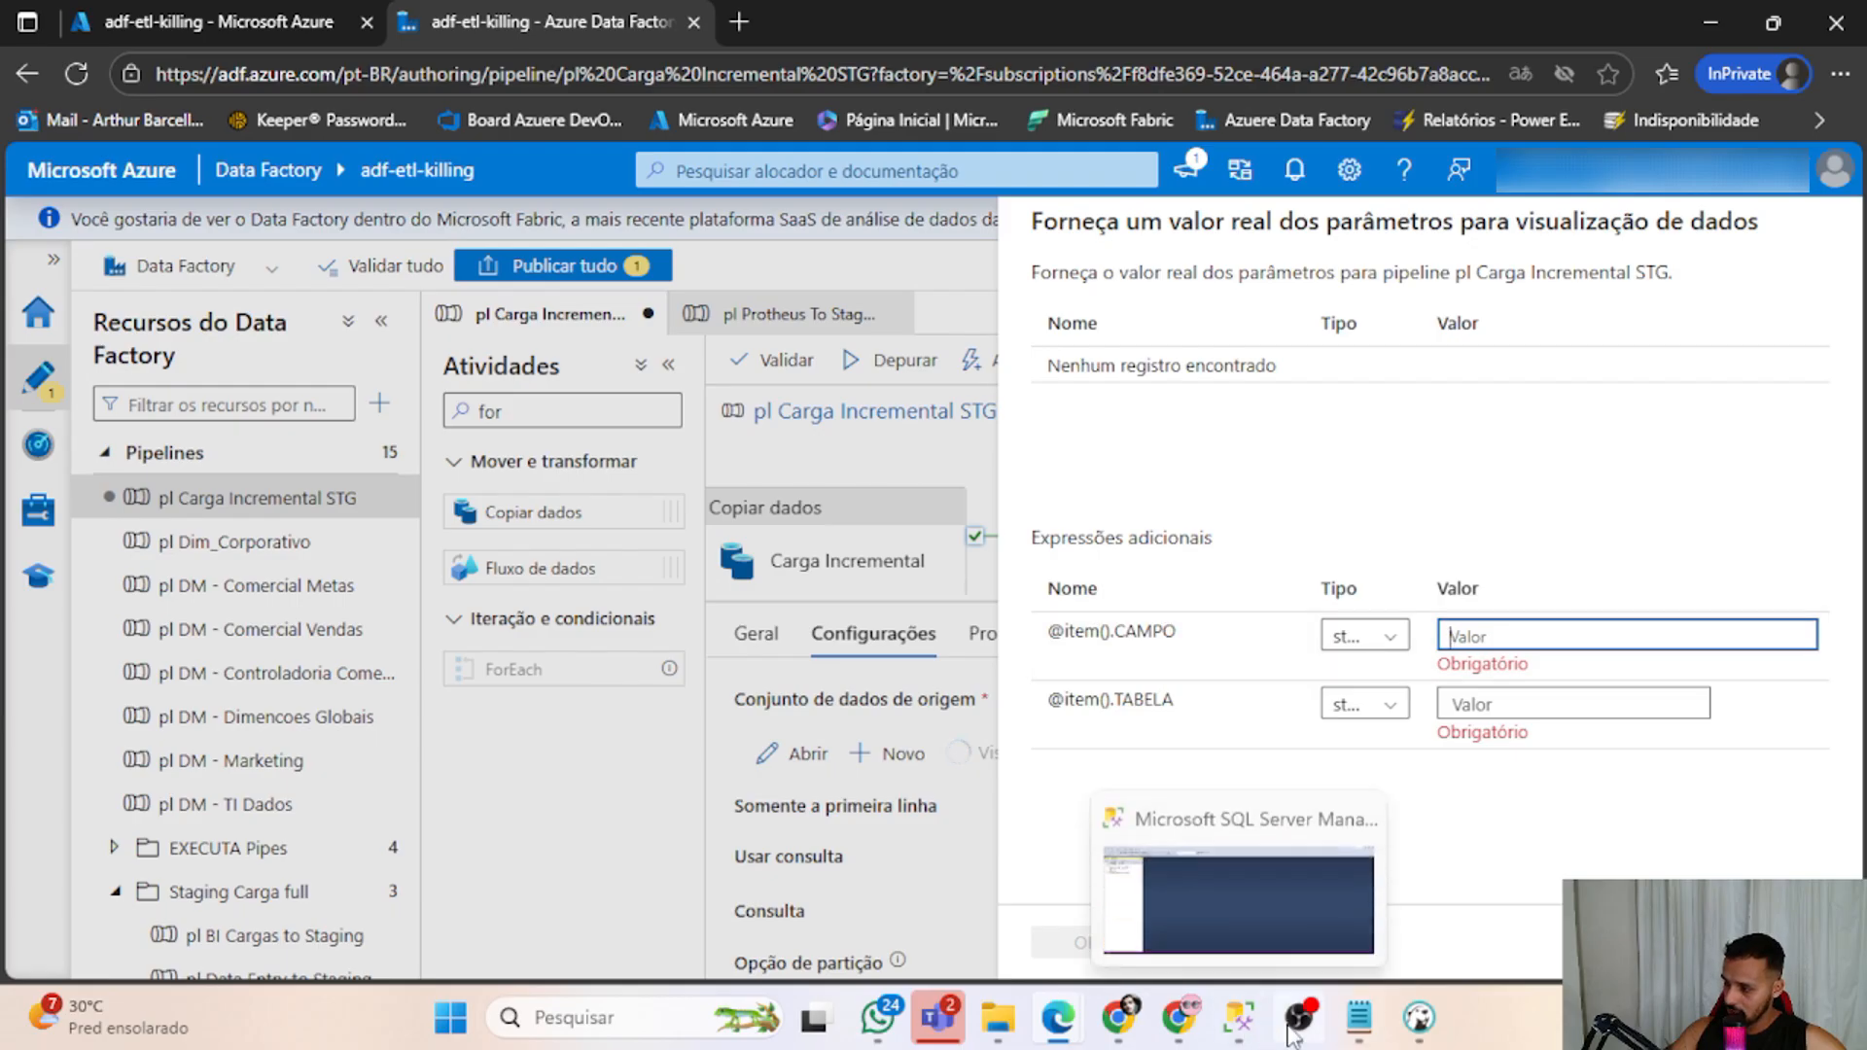
pyautogui.moveTo(1295, 1033)
pyautogui.click(1418, 1017)
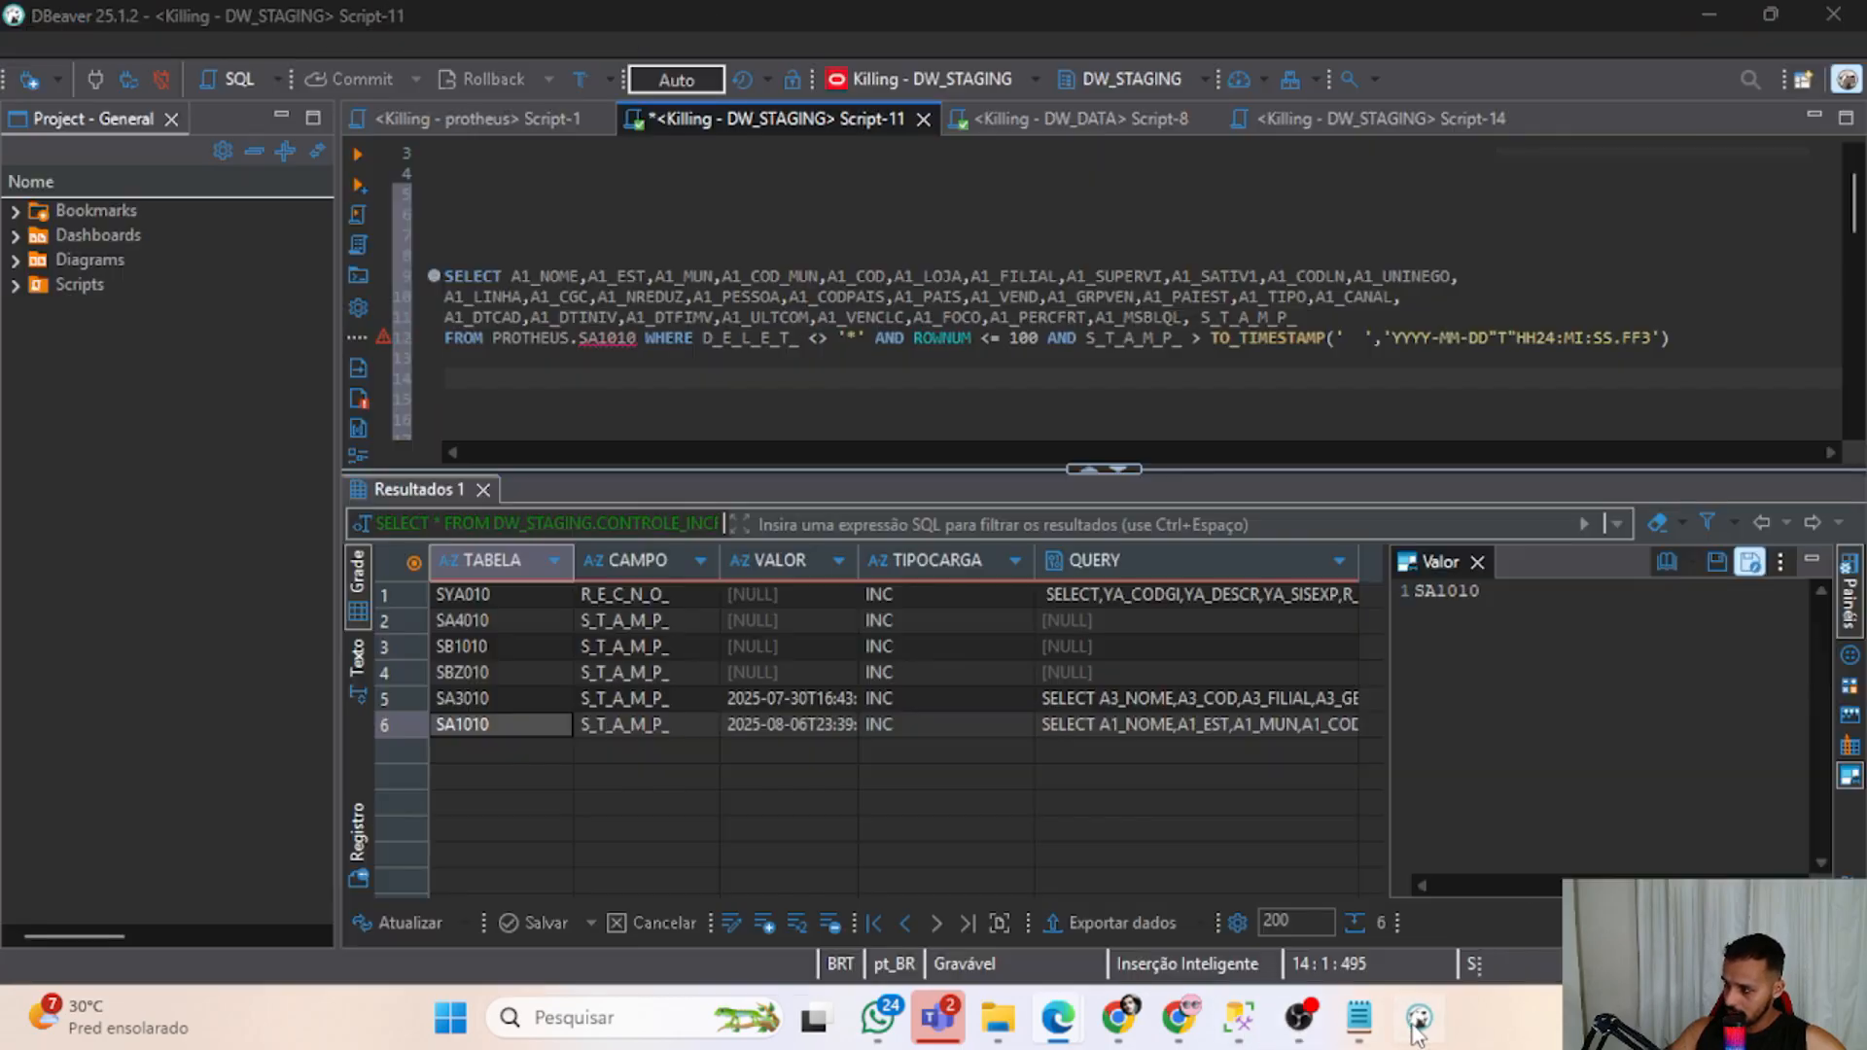
pyautogui.click(673, 726)
pyautogui.hotkey('ctrl', 'c')
pyautogui.hotkey('alt', 'Tab')
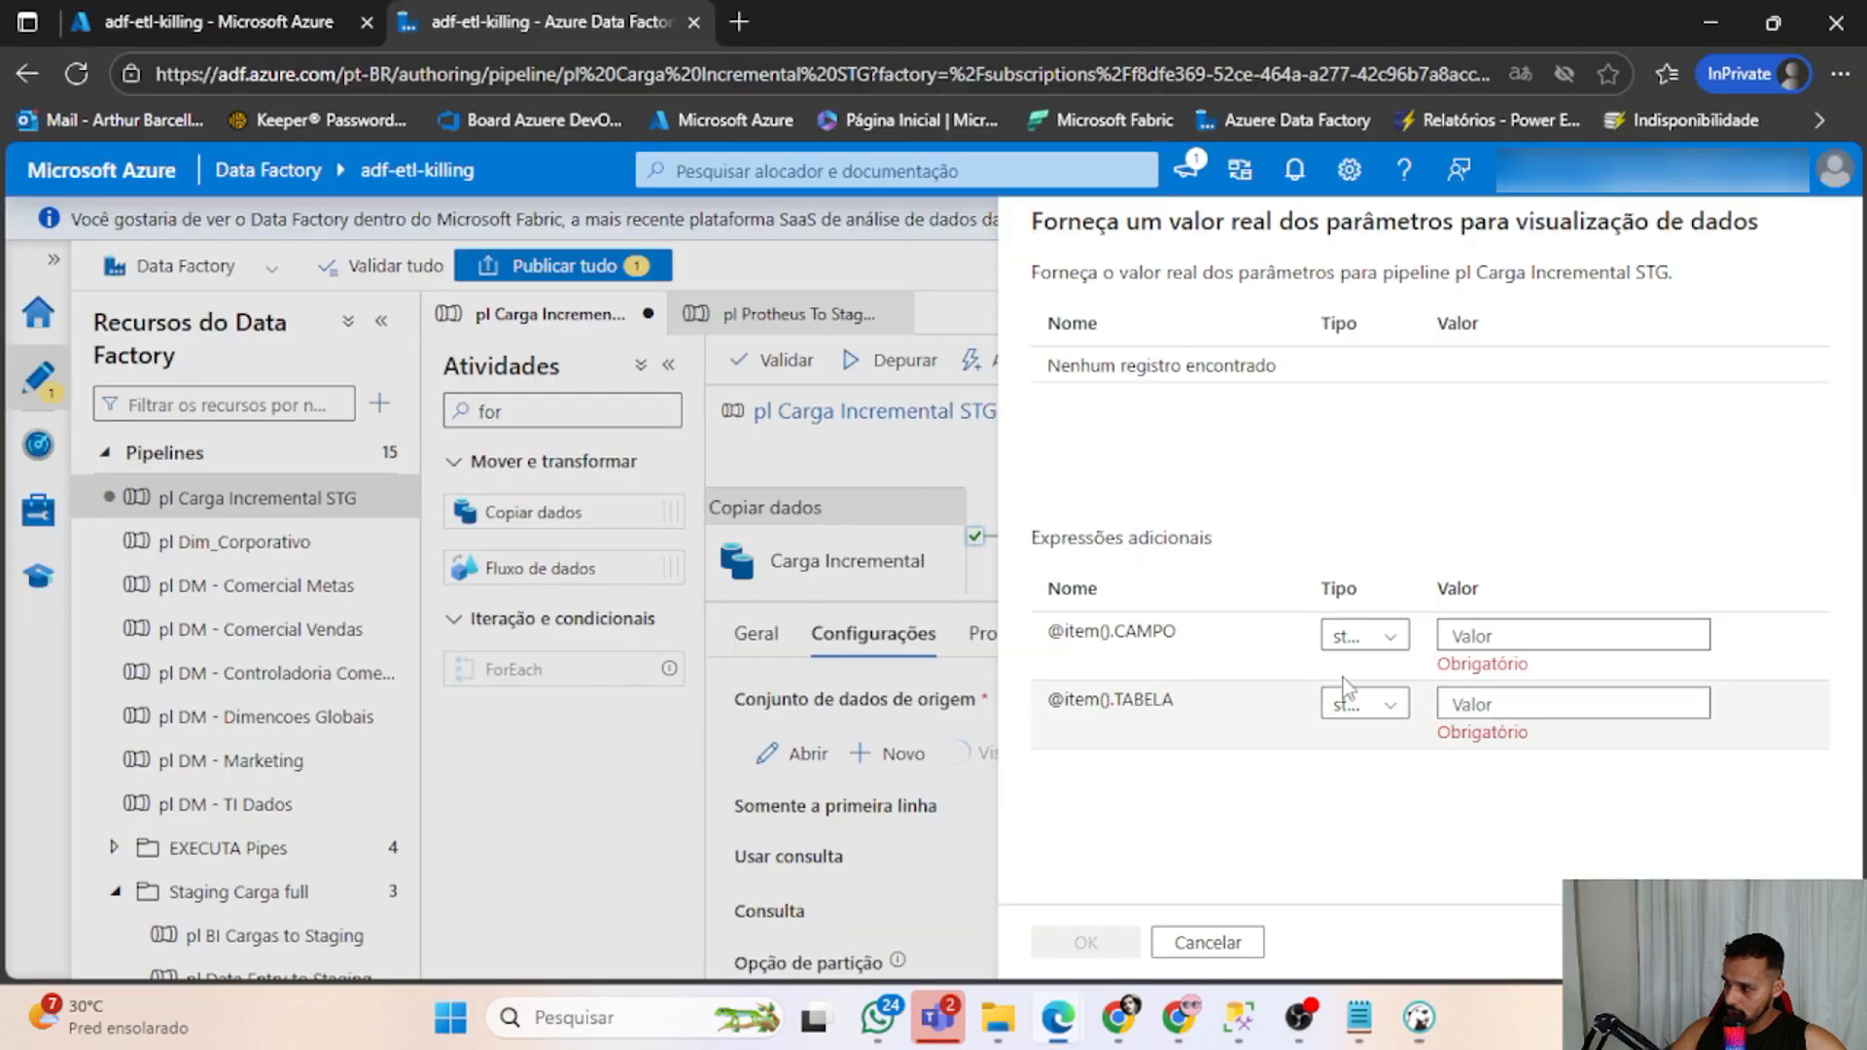
pyautogui.click(1526, 644)
pyautogui.hotkey('ctrl', 'v')
pyautogui.click(1486, 695)
pyautogui.hotkey('alt', 'Tab')
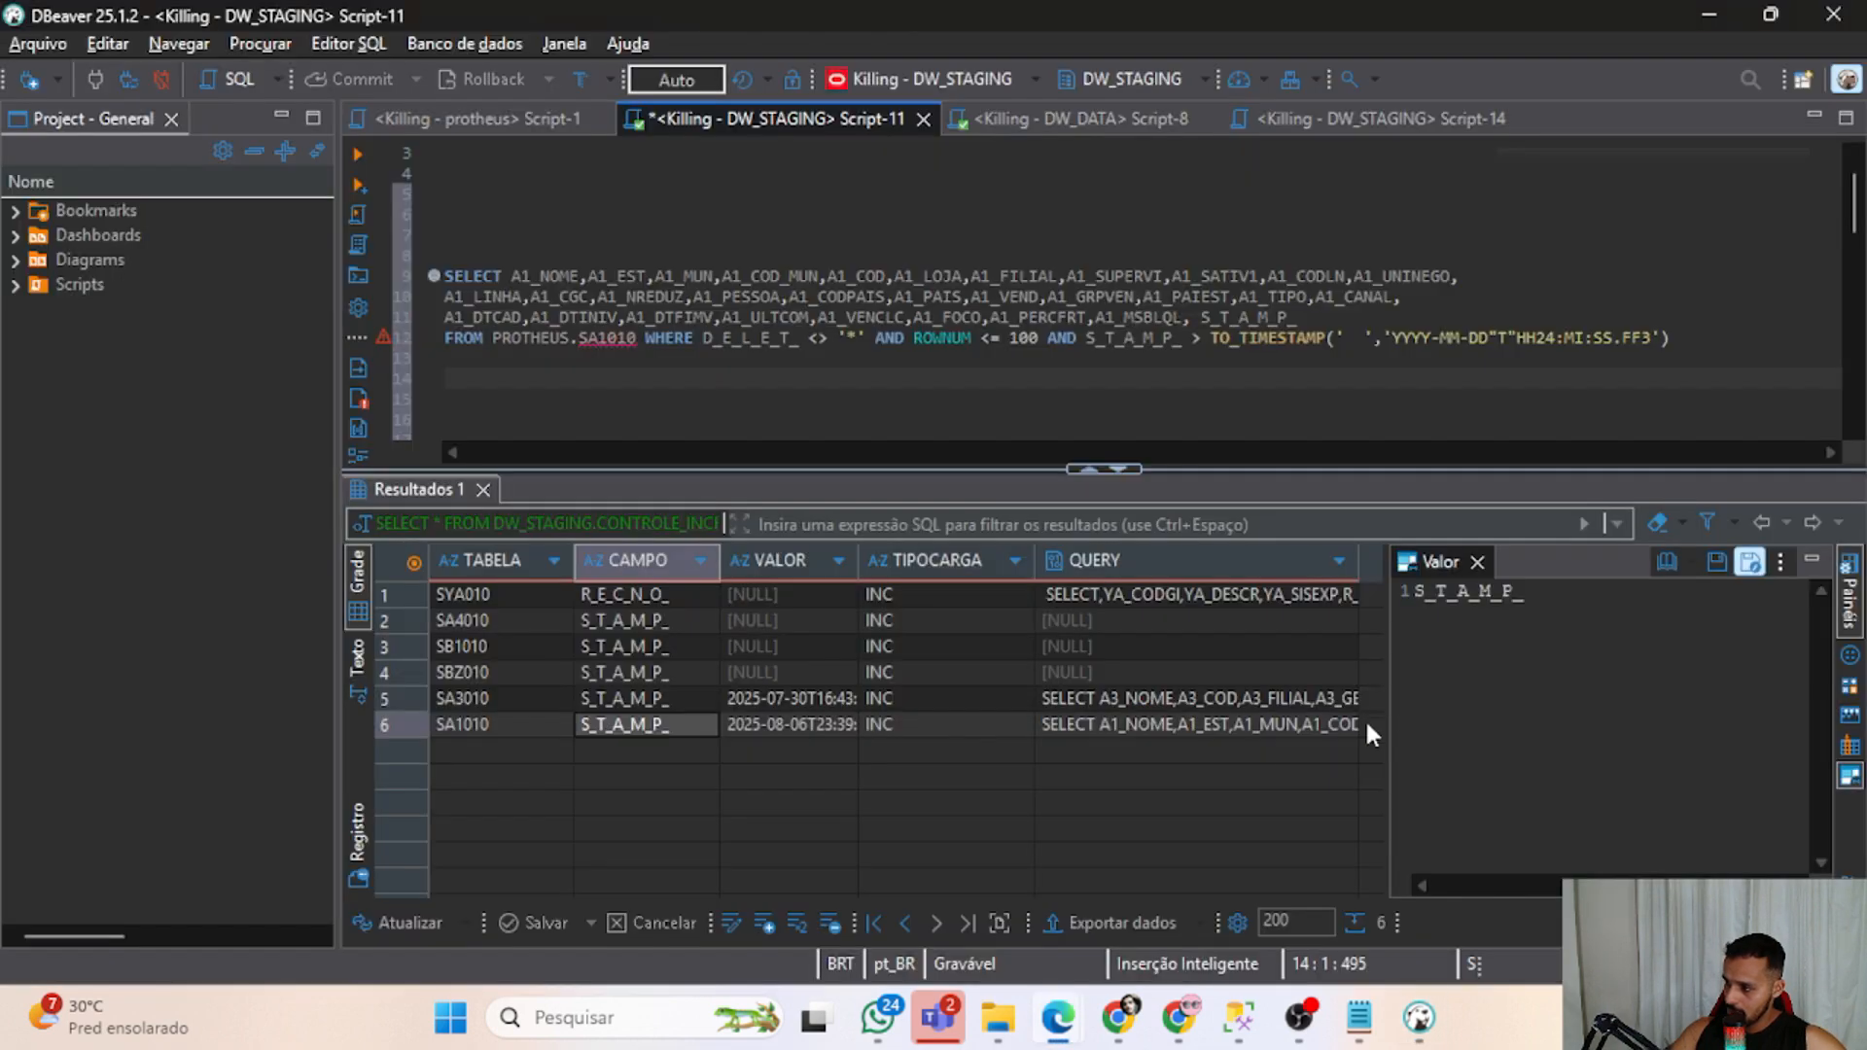
pyautogui.click(515, 724)
pyautogui.hotkey('ctrl', 'c')
pyautogui.hotkey('alt', 'Tab')
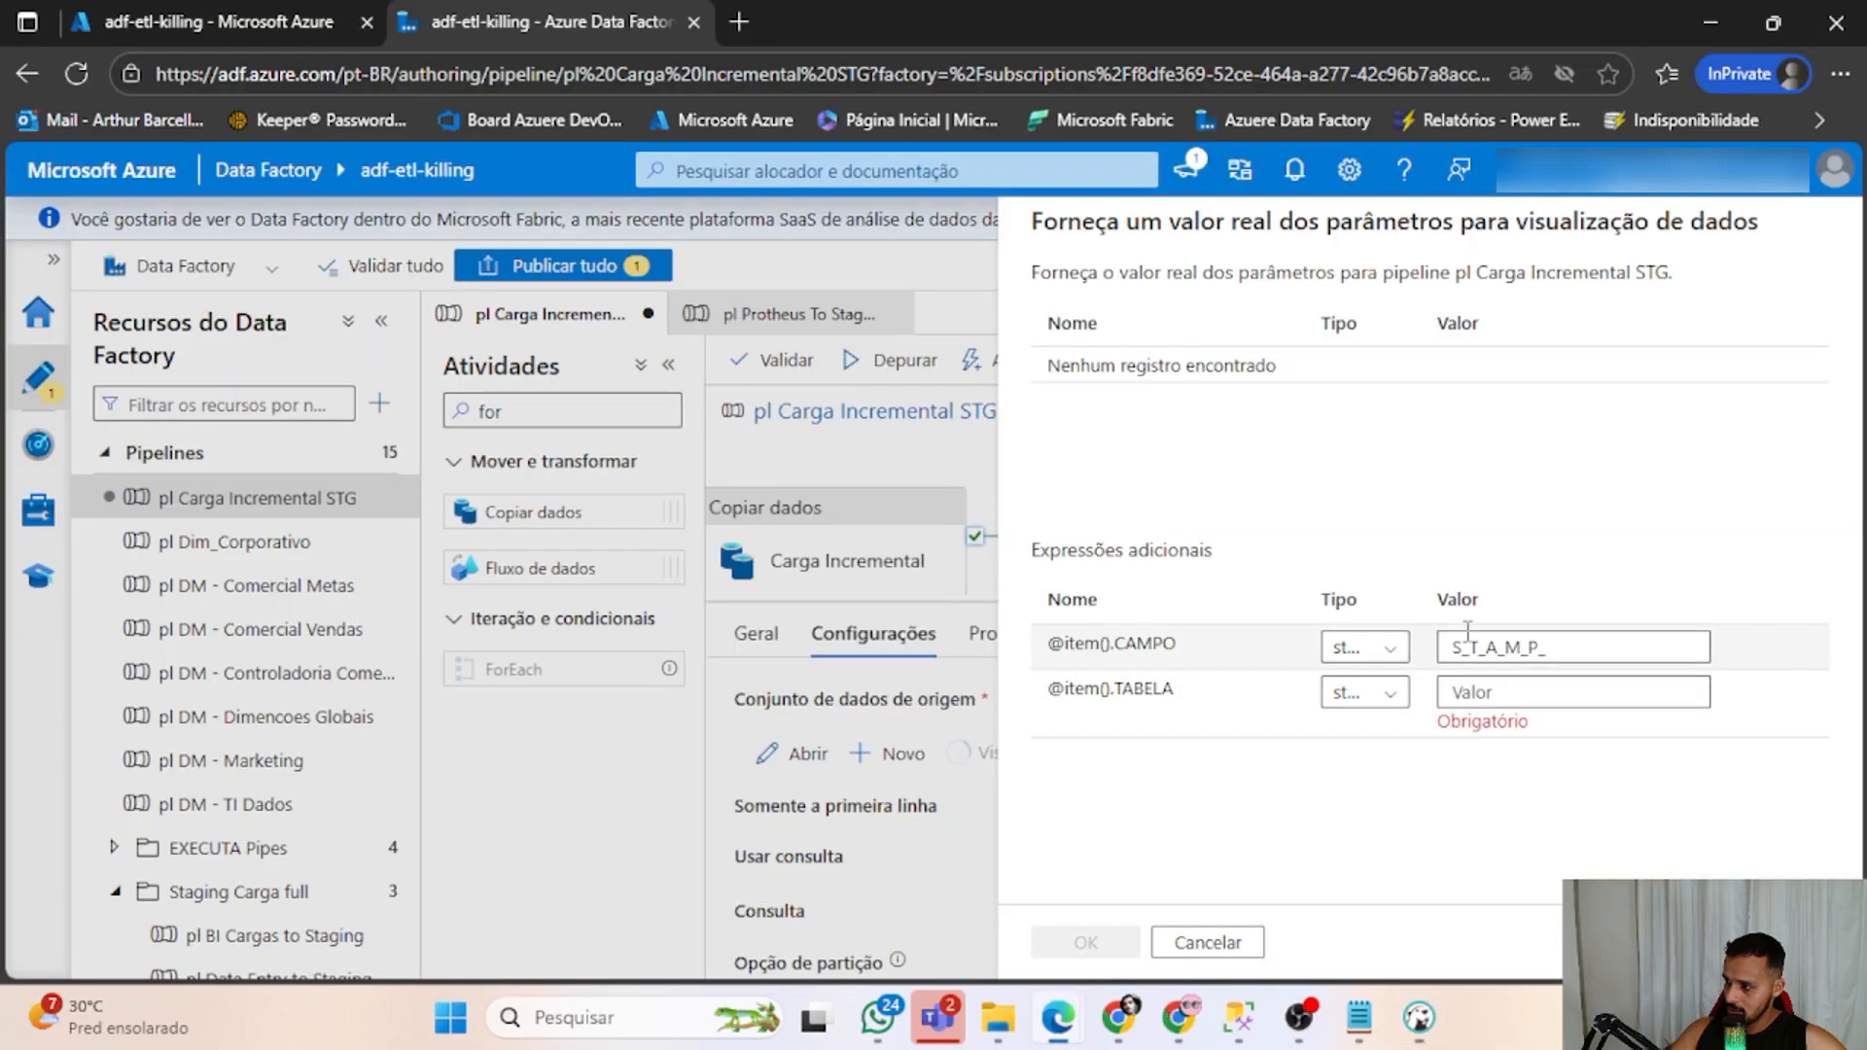
pyautogui.hotkey('ctrl', 'v')
pyautogui.click(1085, 942)
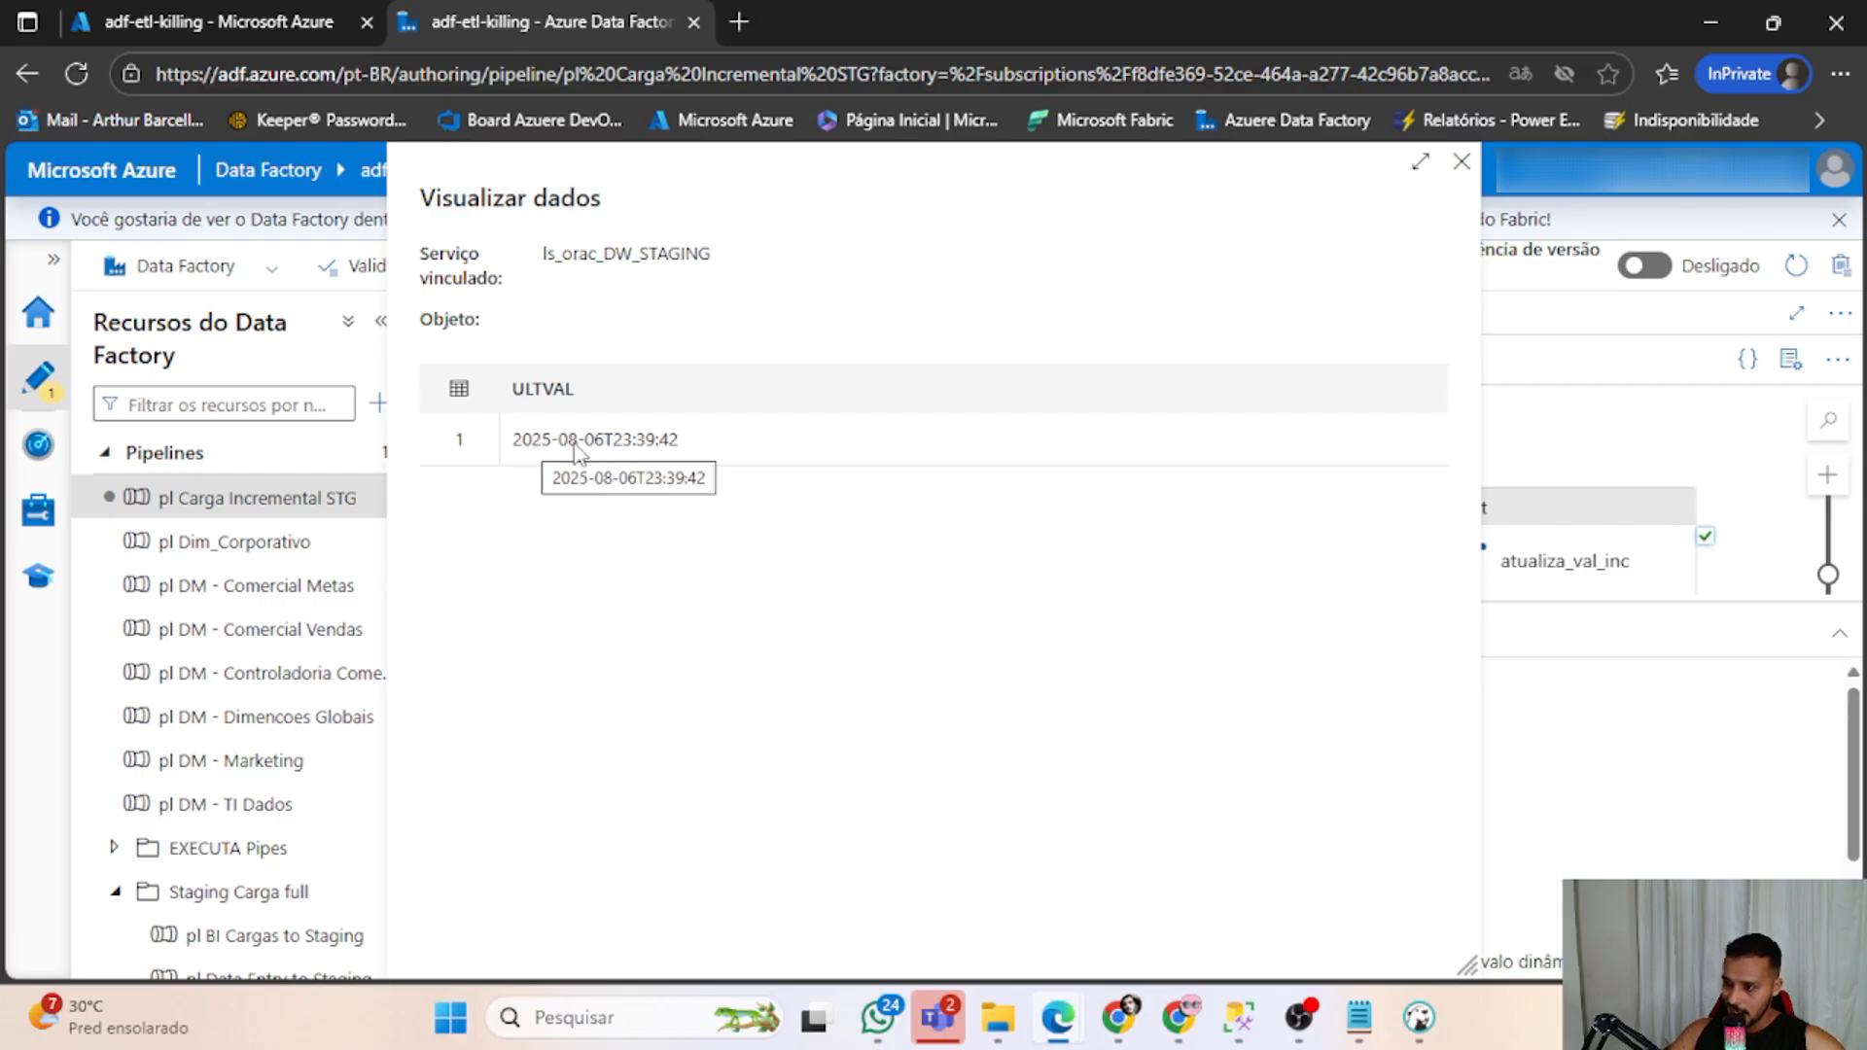
# Compare the previewed ULTVAL with the SA1010 row's VALOR in DBeaver, then return to Data Factory and close the preview.
pyautogui.moveTo(532, 445); pyautogui.dragTo(672, 449)
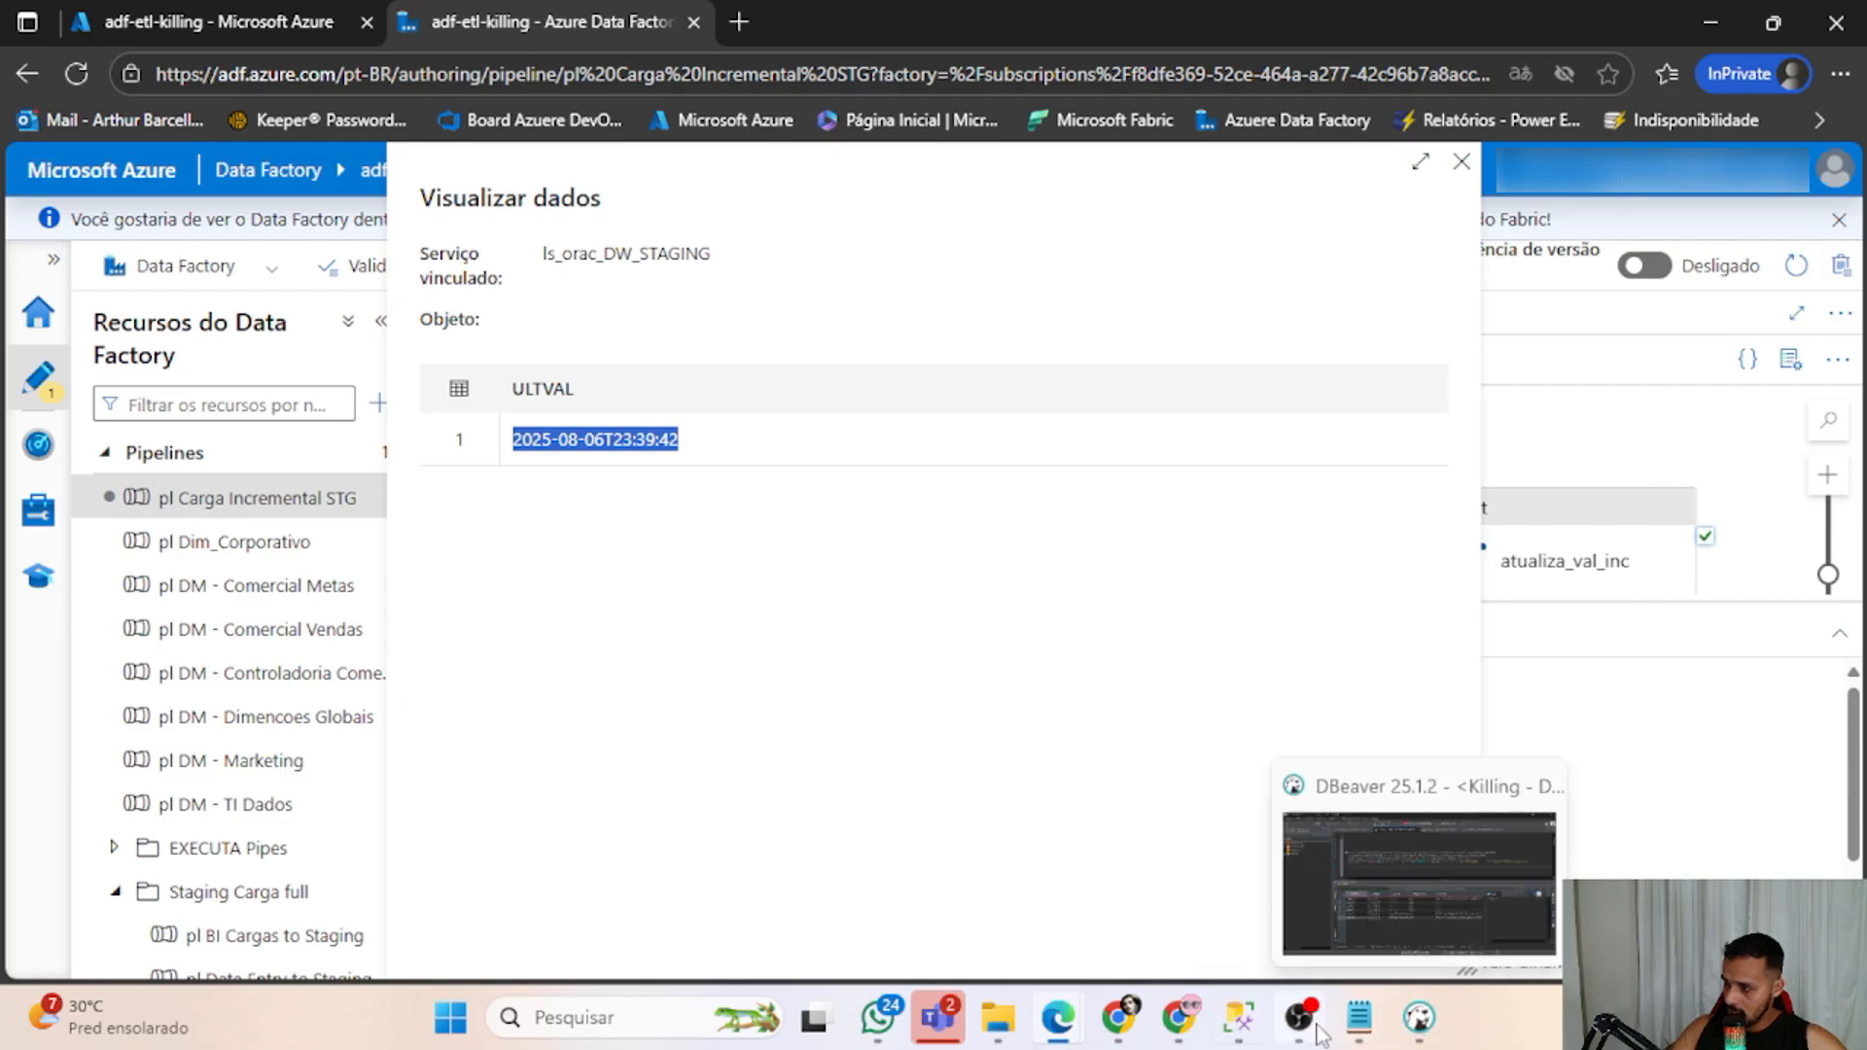
pyautogui.click(1418, 1017)
pyautogui.click(790, 724)
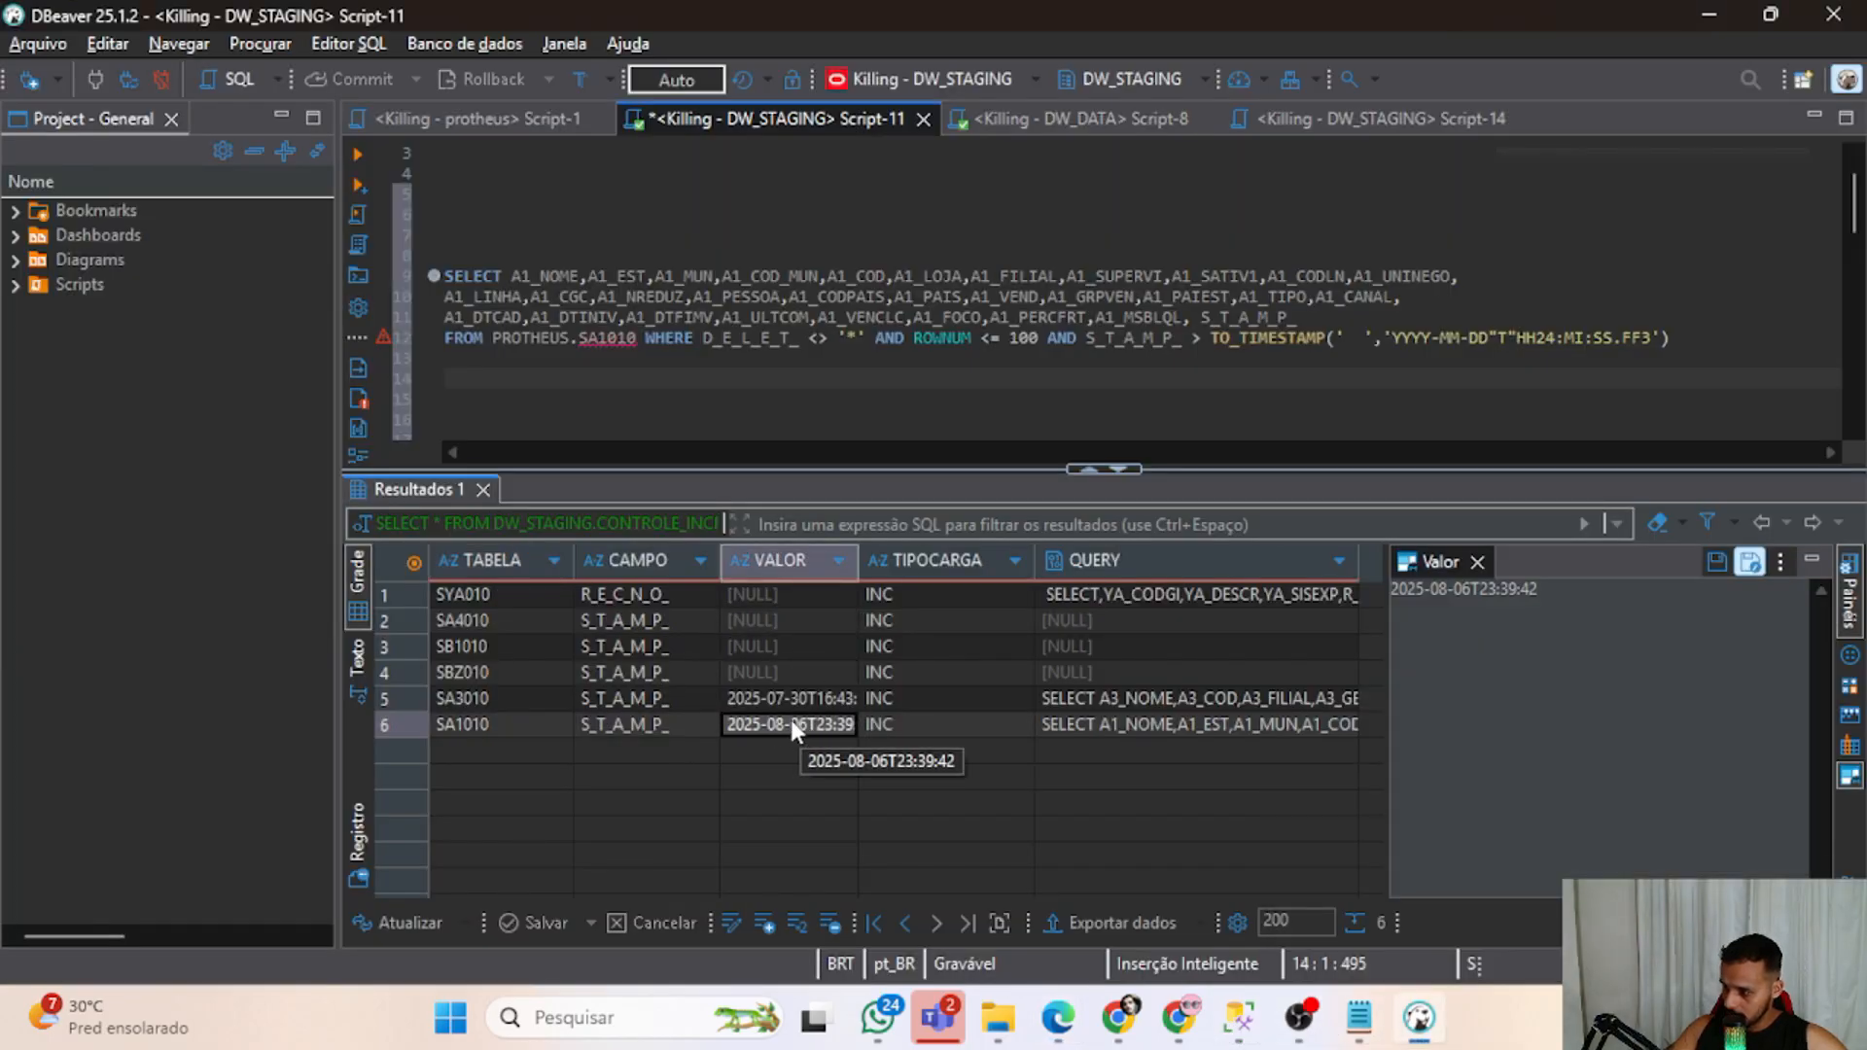
pyautogui.hotkey('alt', 'Tab')
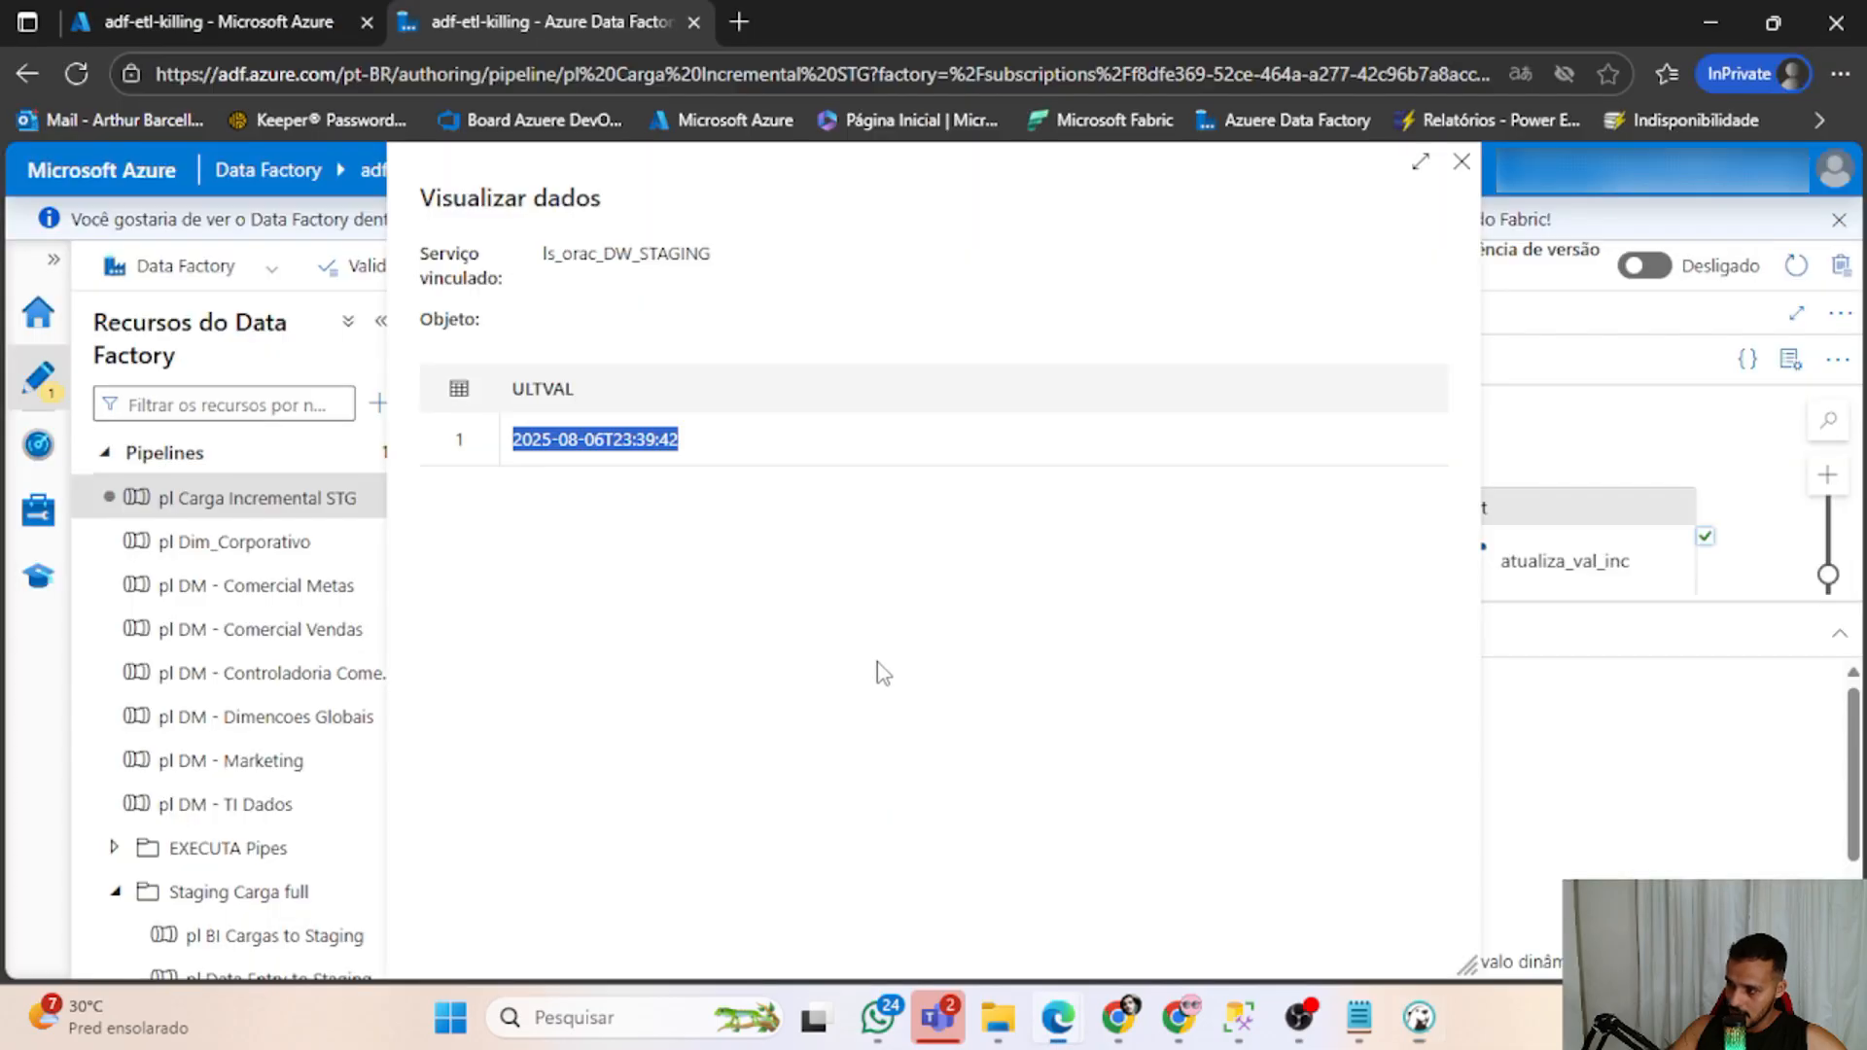
pyautogui.click(1461, 162)
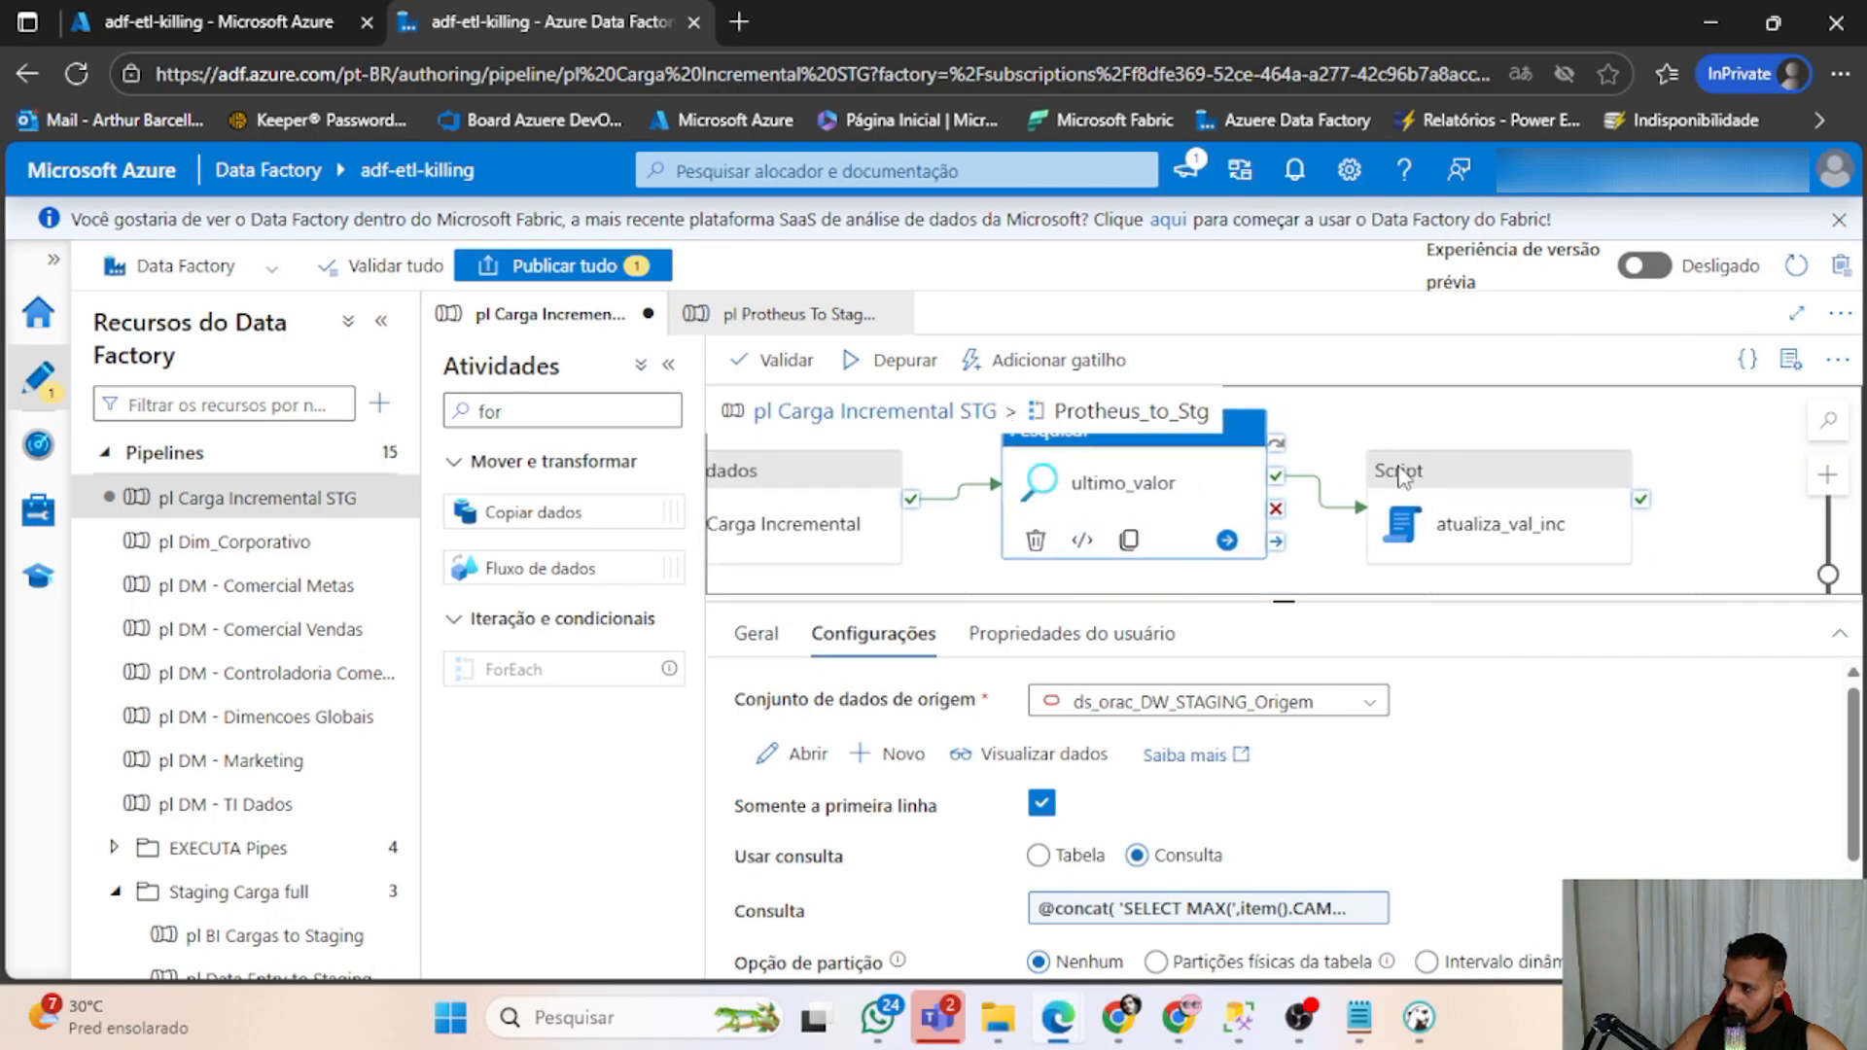
# Select the atualiza_val_inc script activity and open its UPDATE script expression for review.
pyautogui.click(1501, 489)
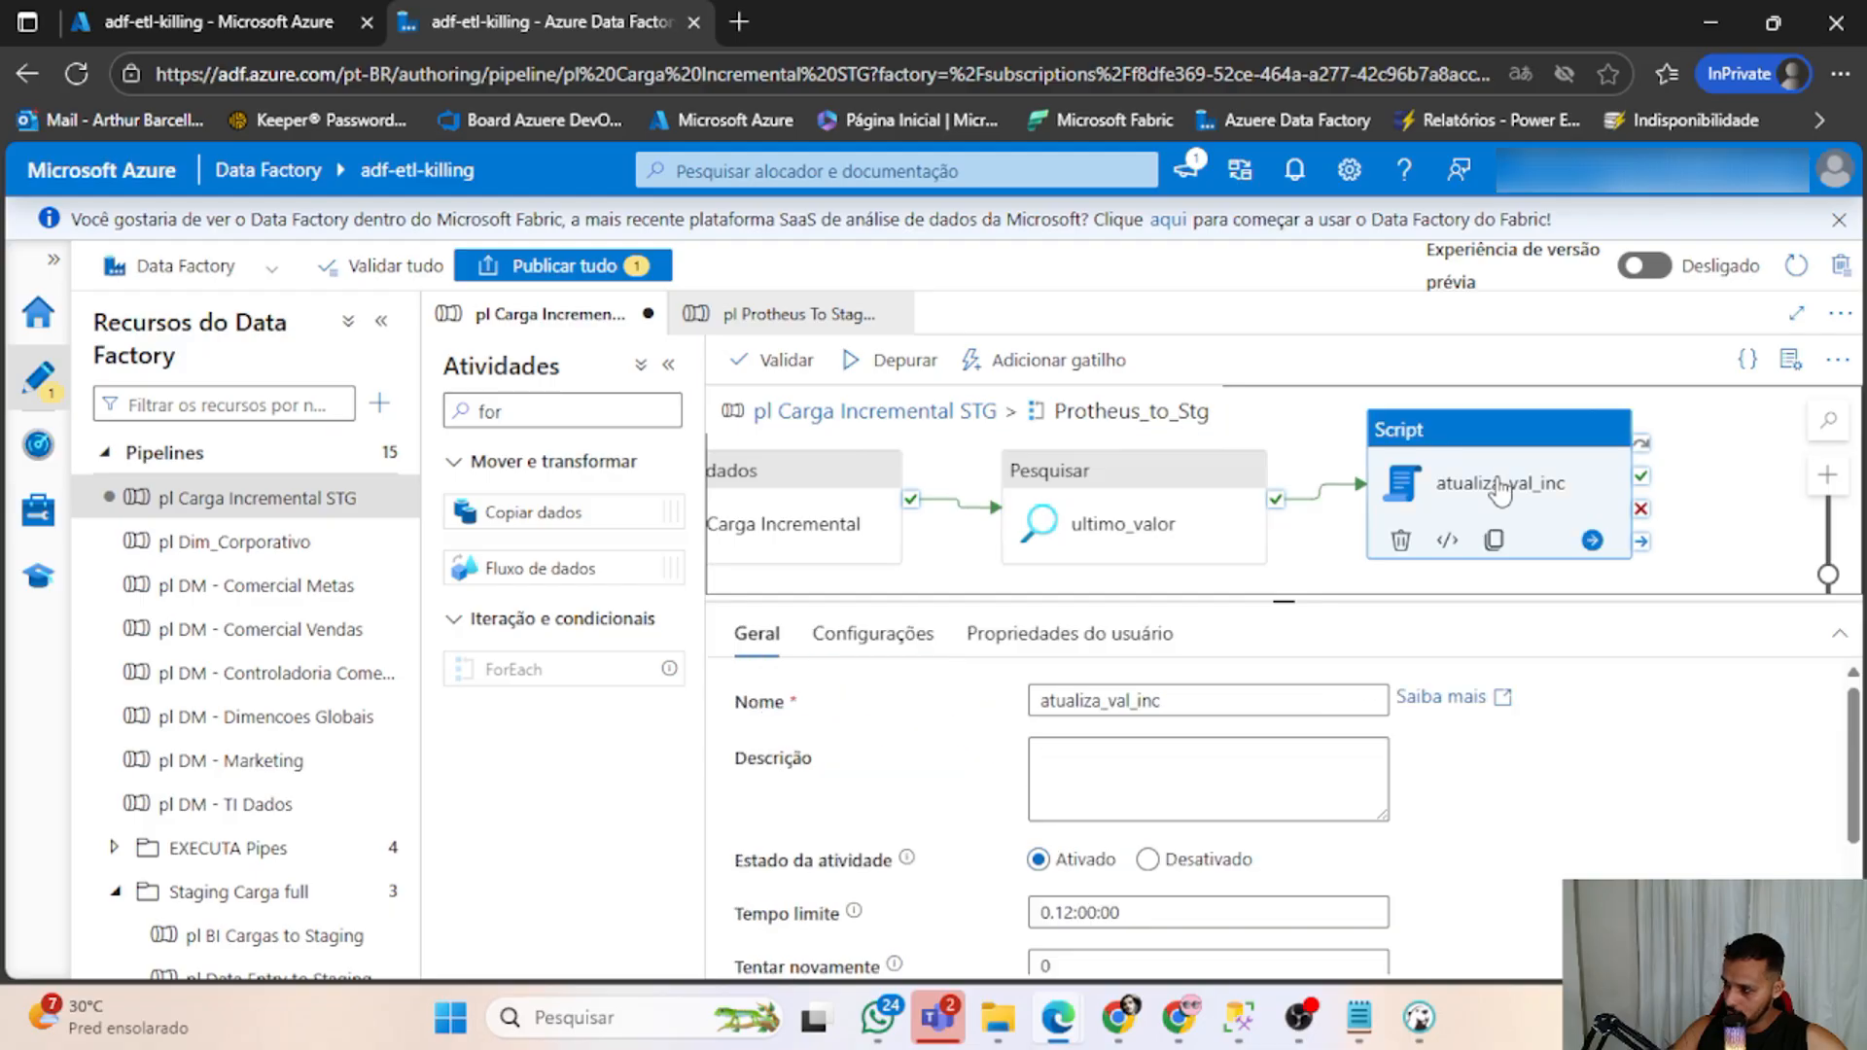
pyautogui.click(910, 642)
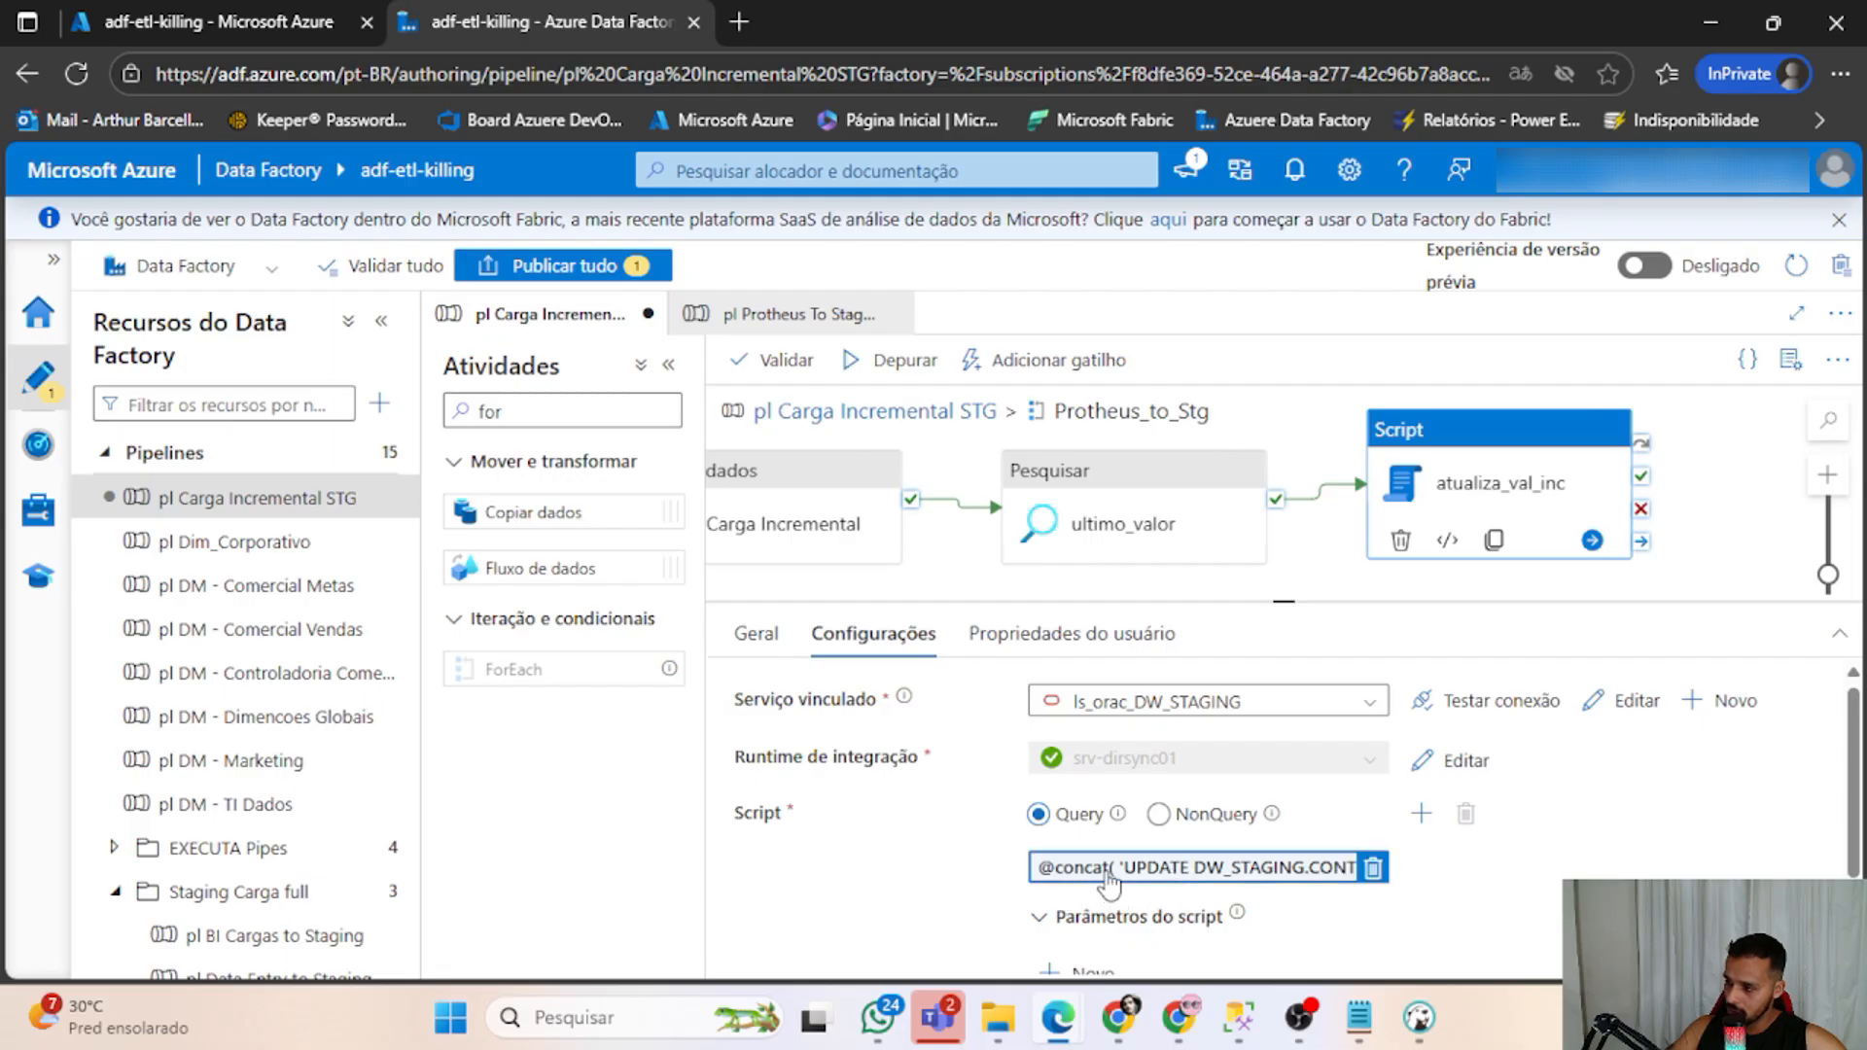
pyautogui.click(1164, 871)
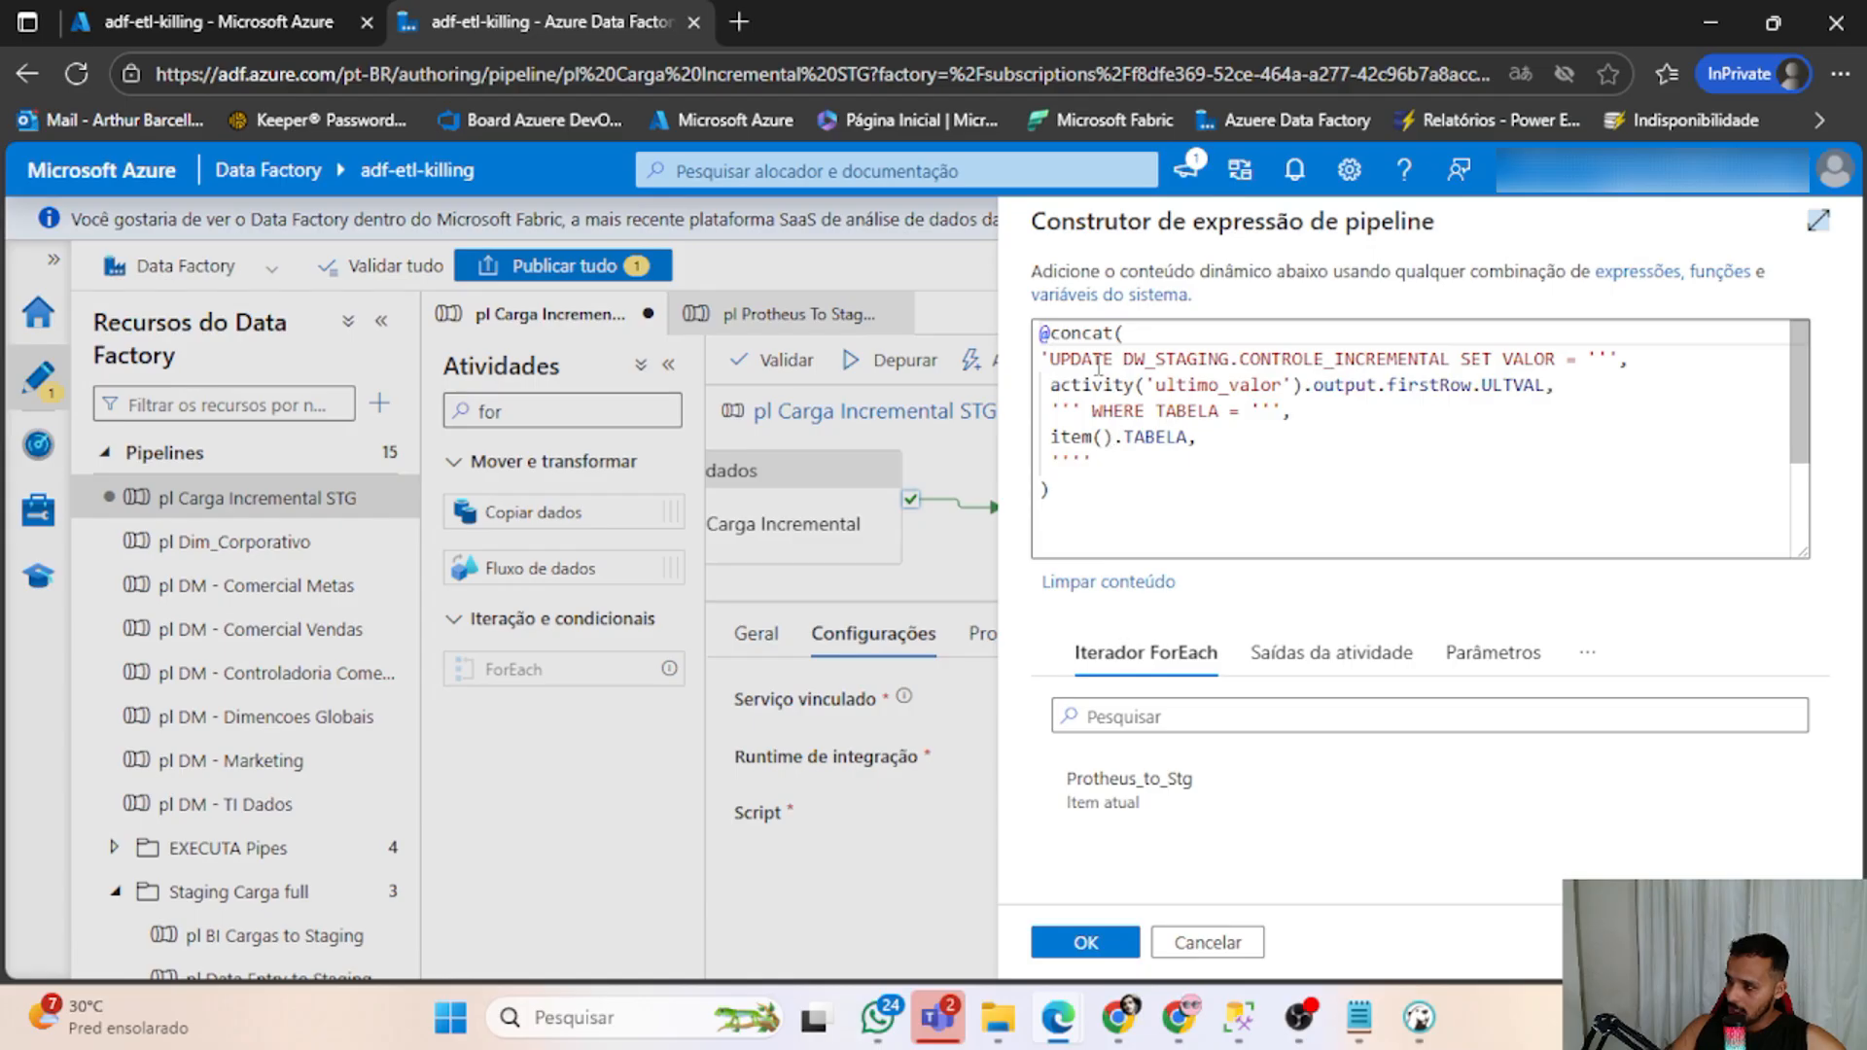
pyautogui.moveTo(1113, 333); pyautogui.dragTo(1039, 333)
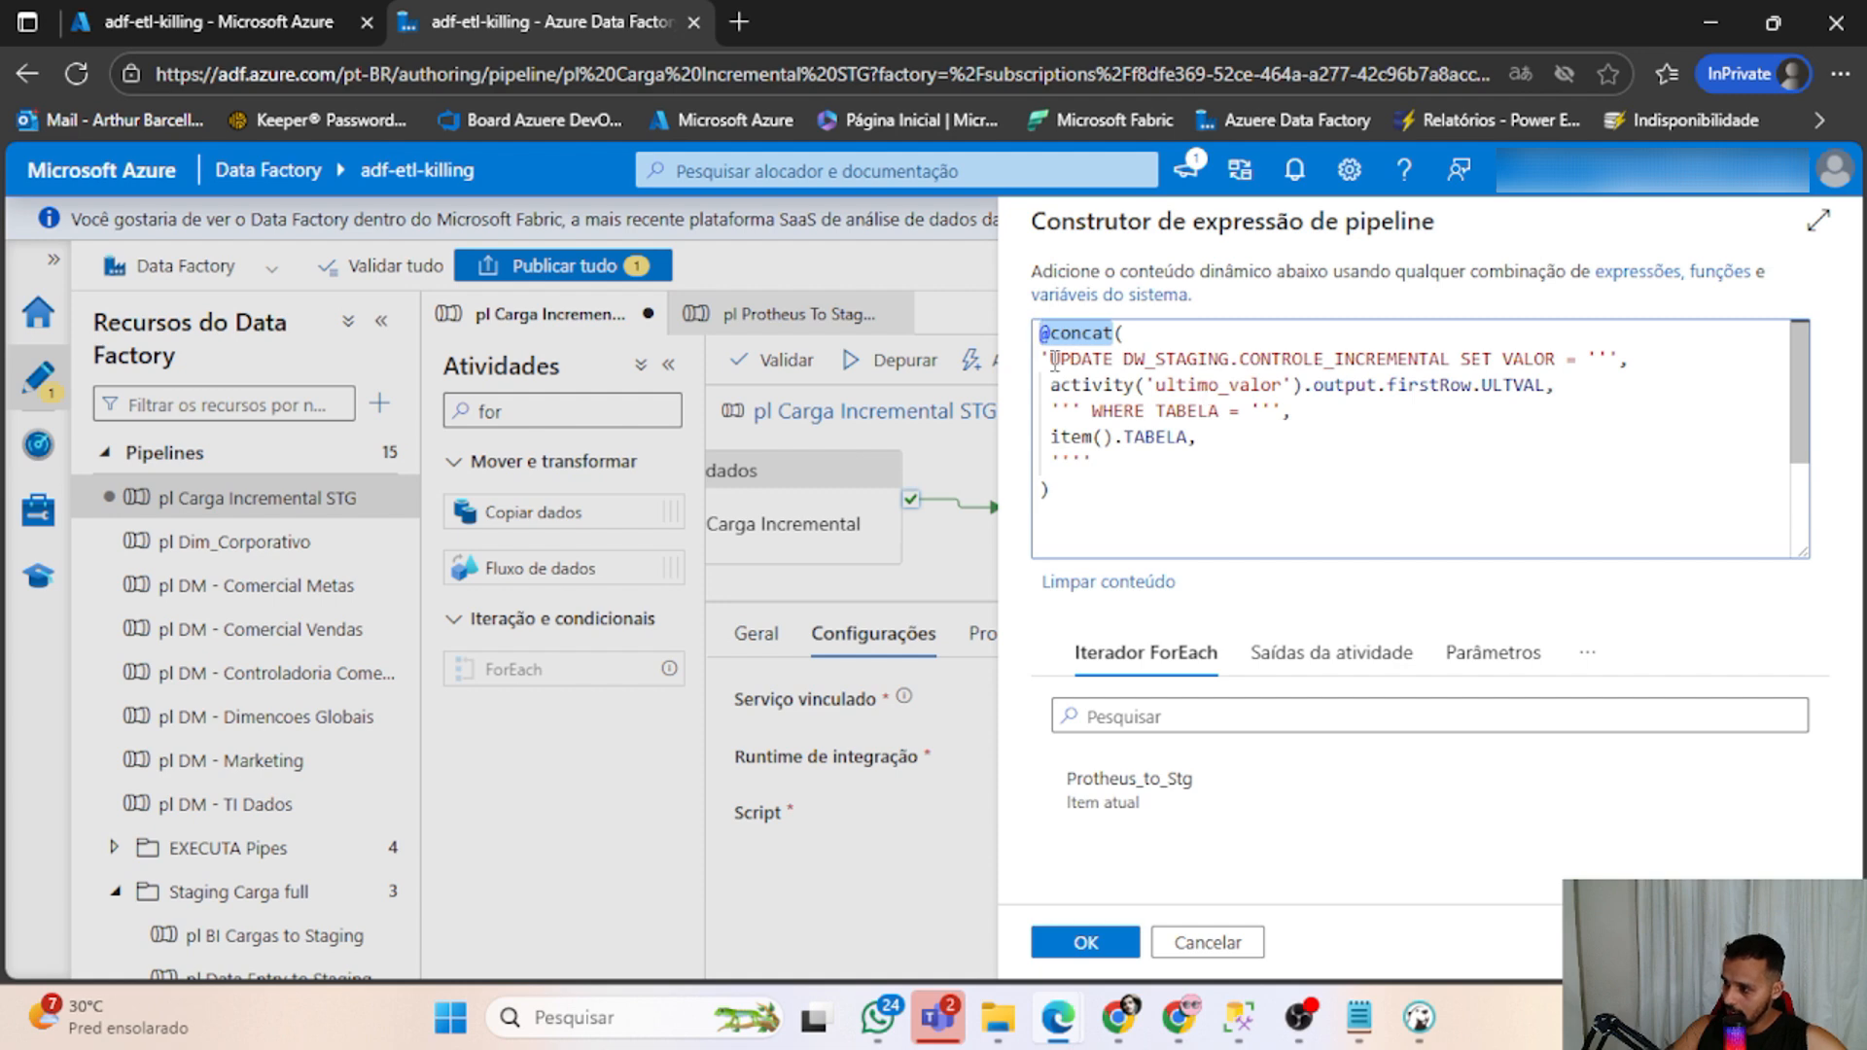
pyautogui.moveTo(1055, 361); pyautogui.dragTo(1552, 358)
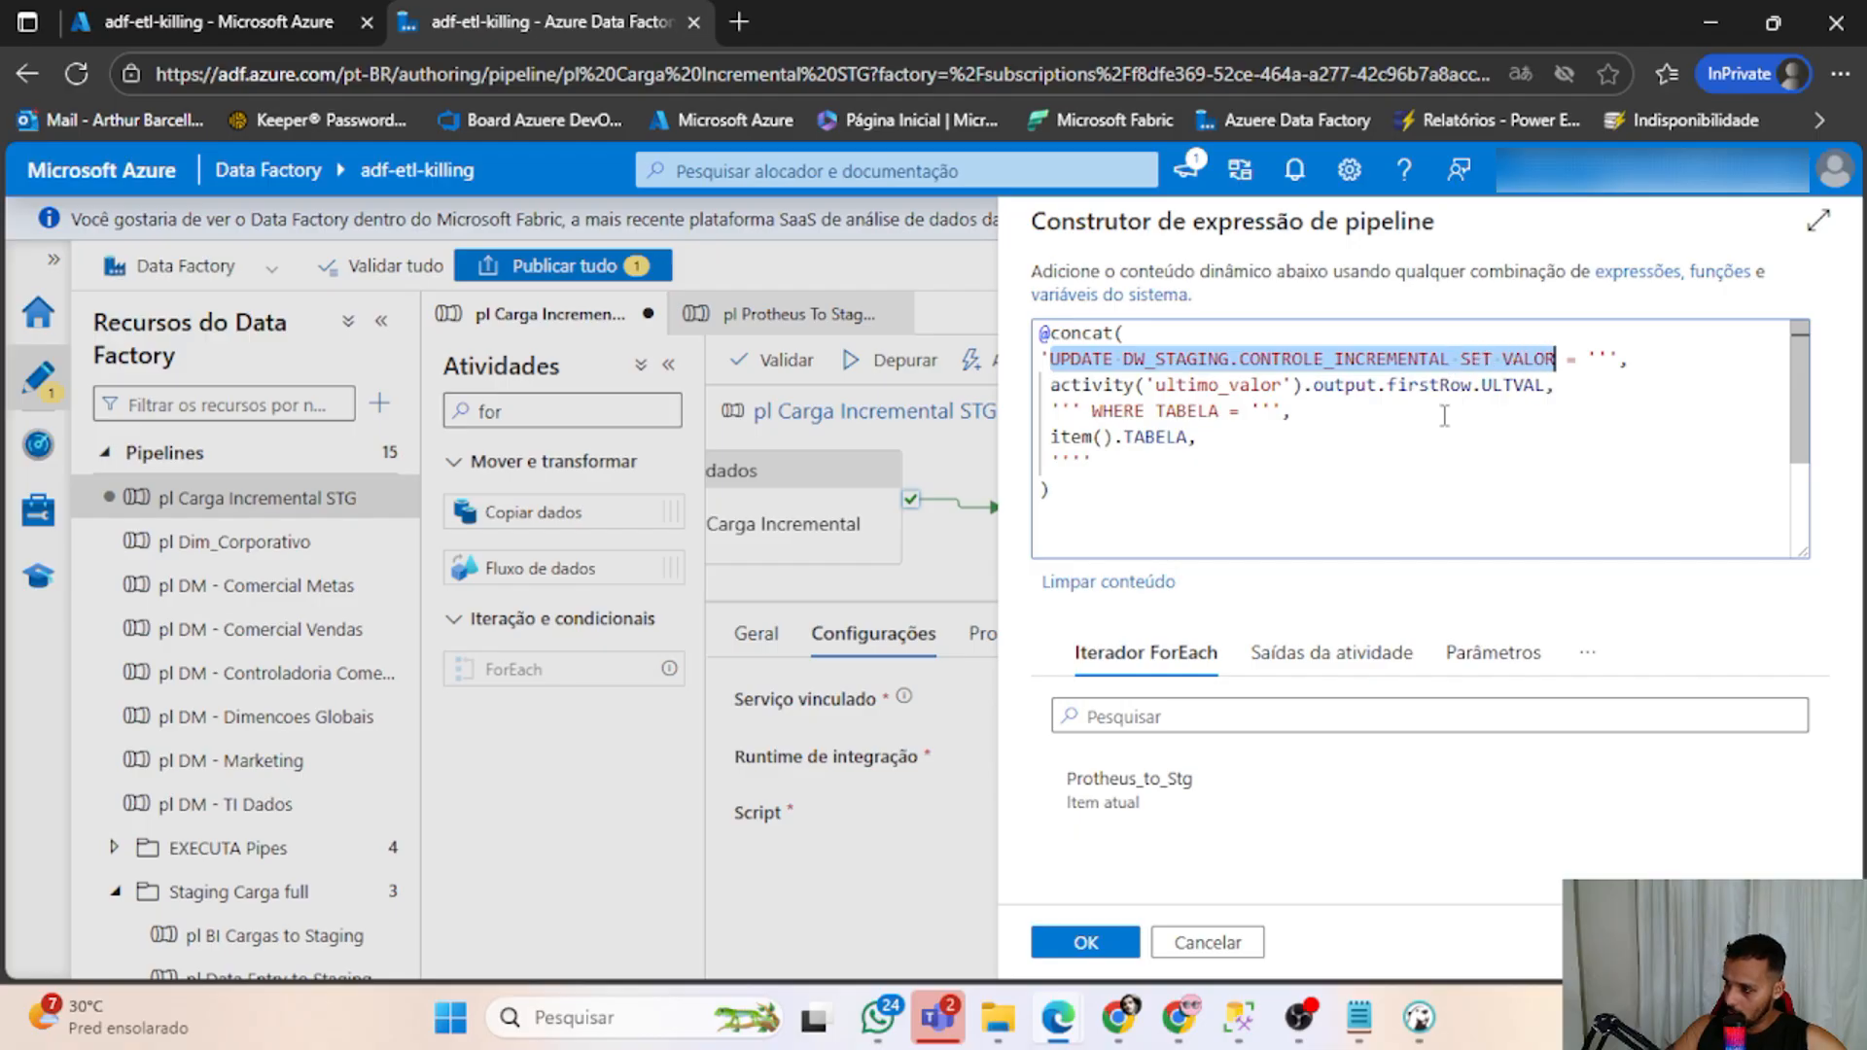
pyautogui.hotkey('alt', 'Tab')
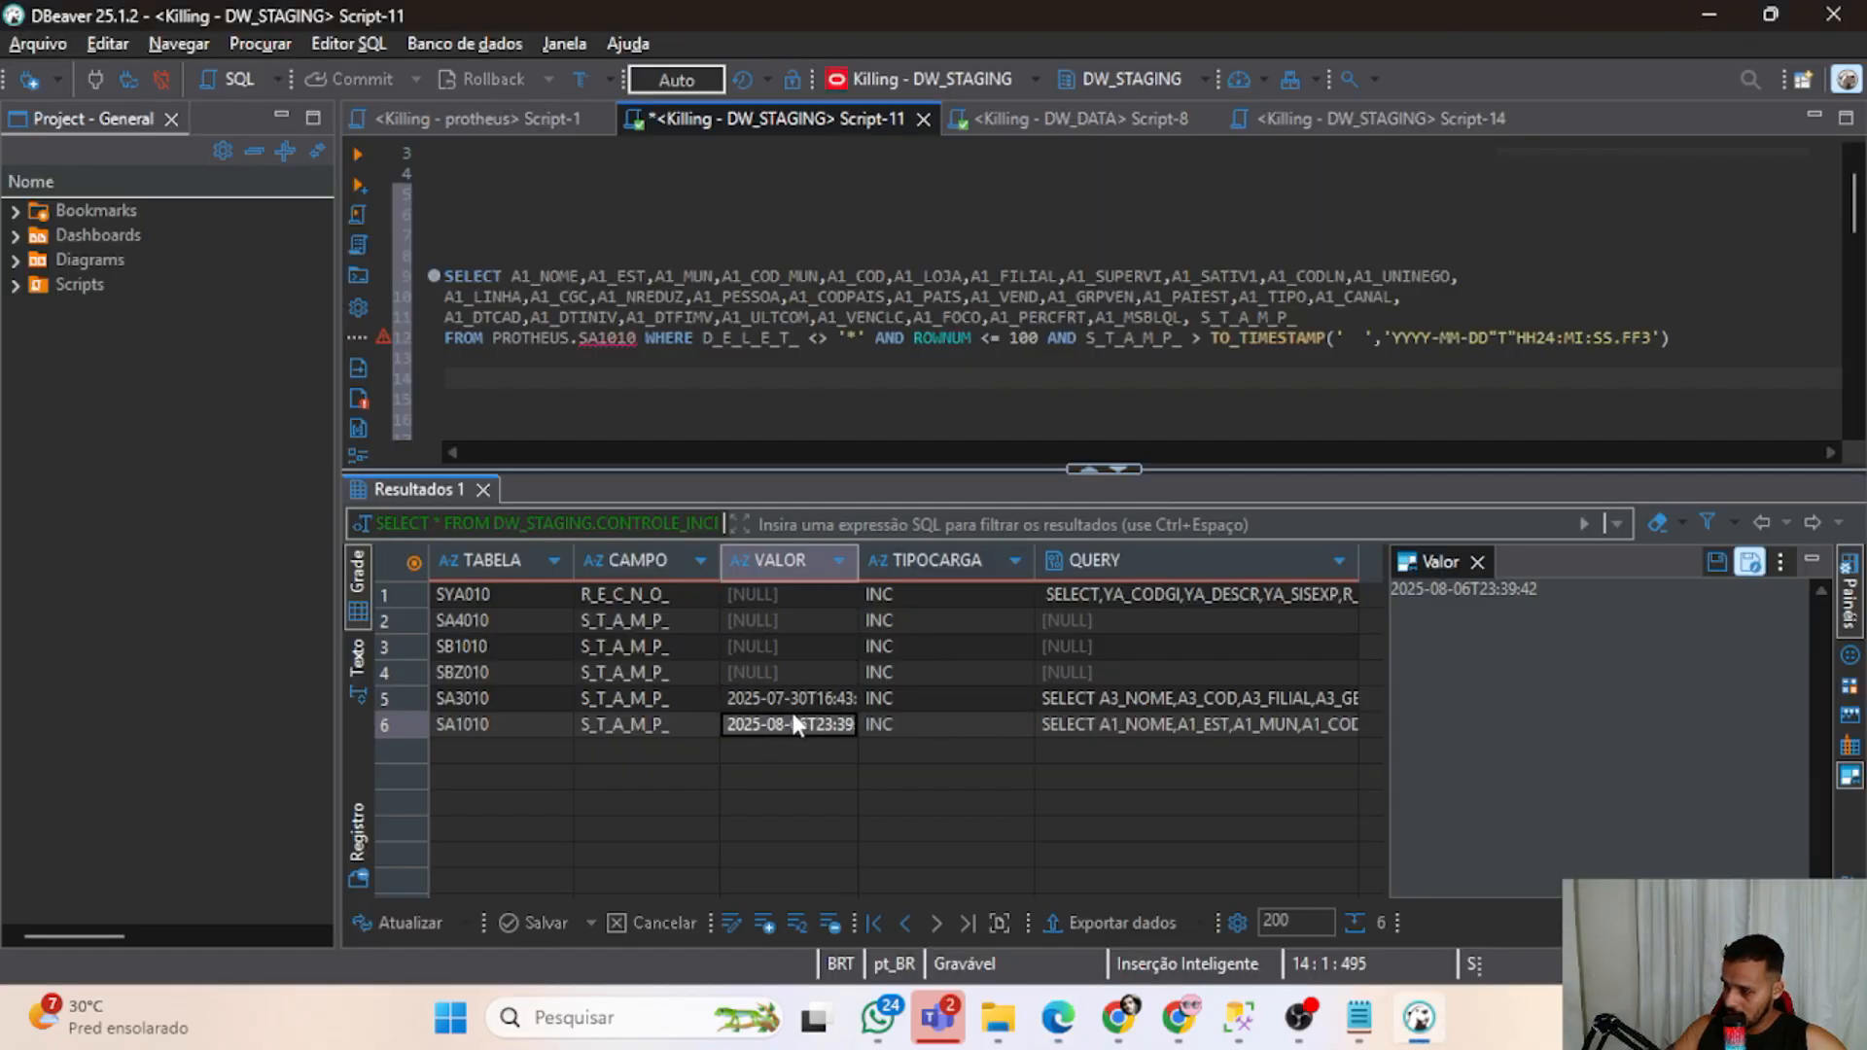
pyautogui.hotkey('alt', 'Tab')
pyautogui.moveTo(1052, 386); pyautogui.dragTo(1540, 386)
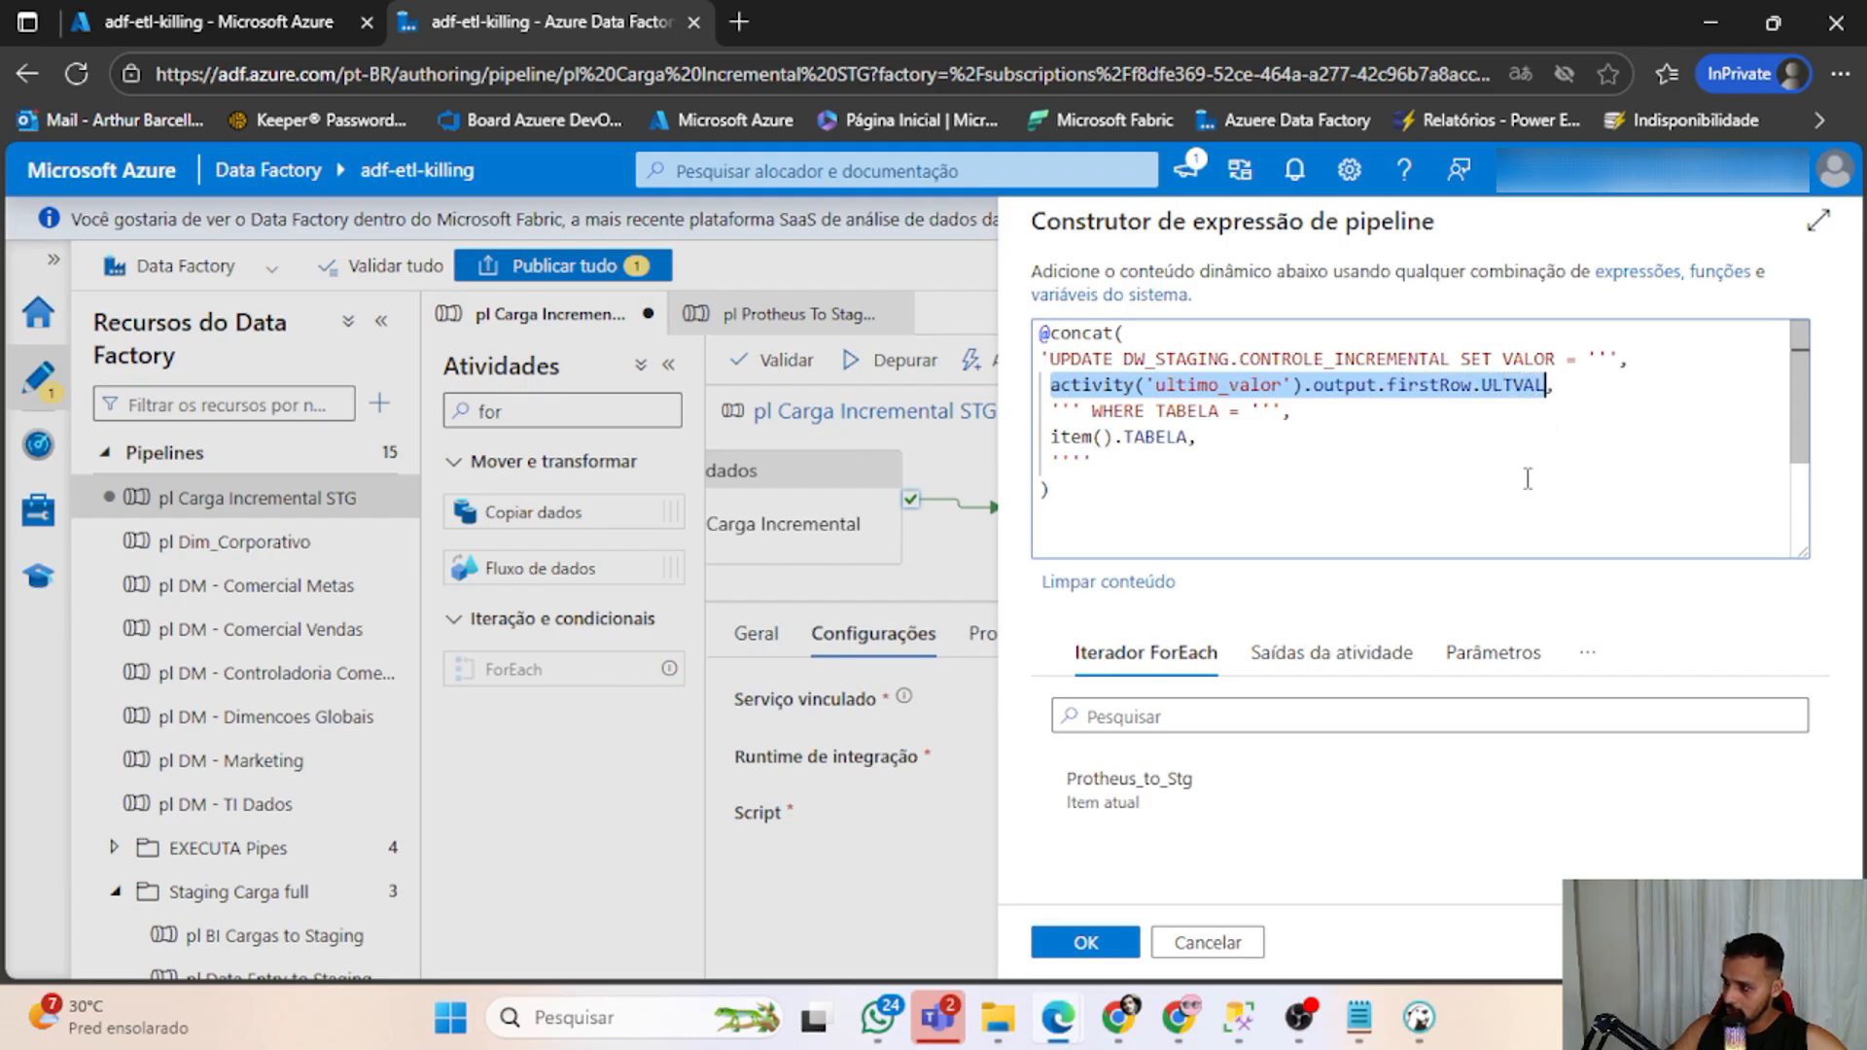
pyautogui.moveTo(1211, 540); pyautogui.dragTo(1000, 330)
pyautogui.click(1196, 510)
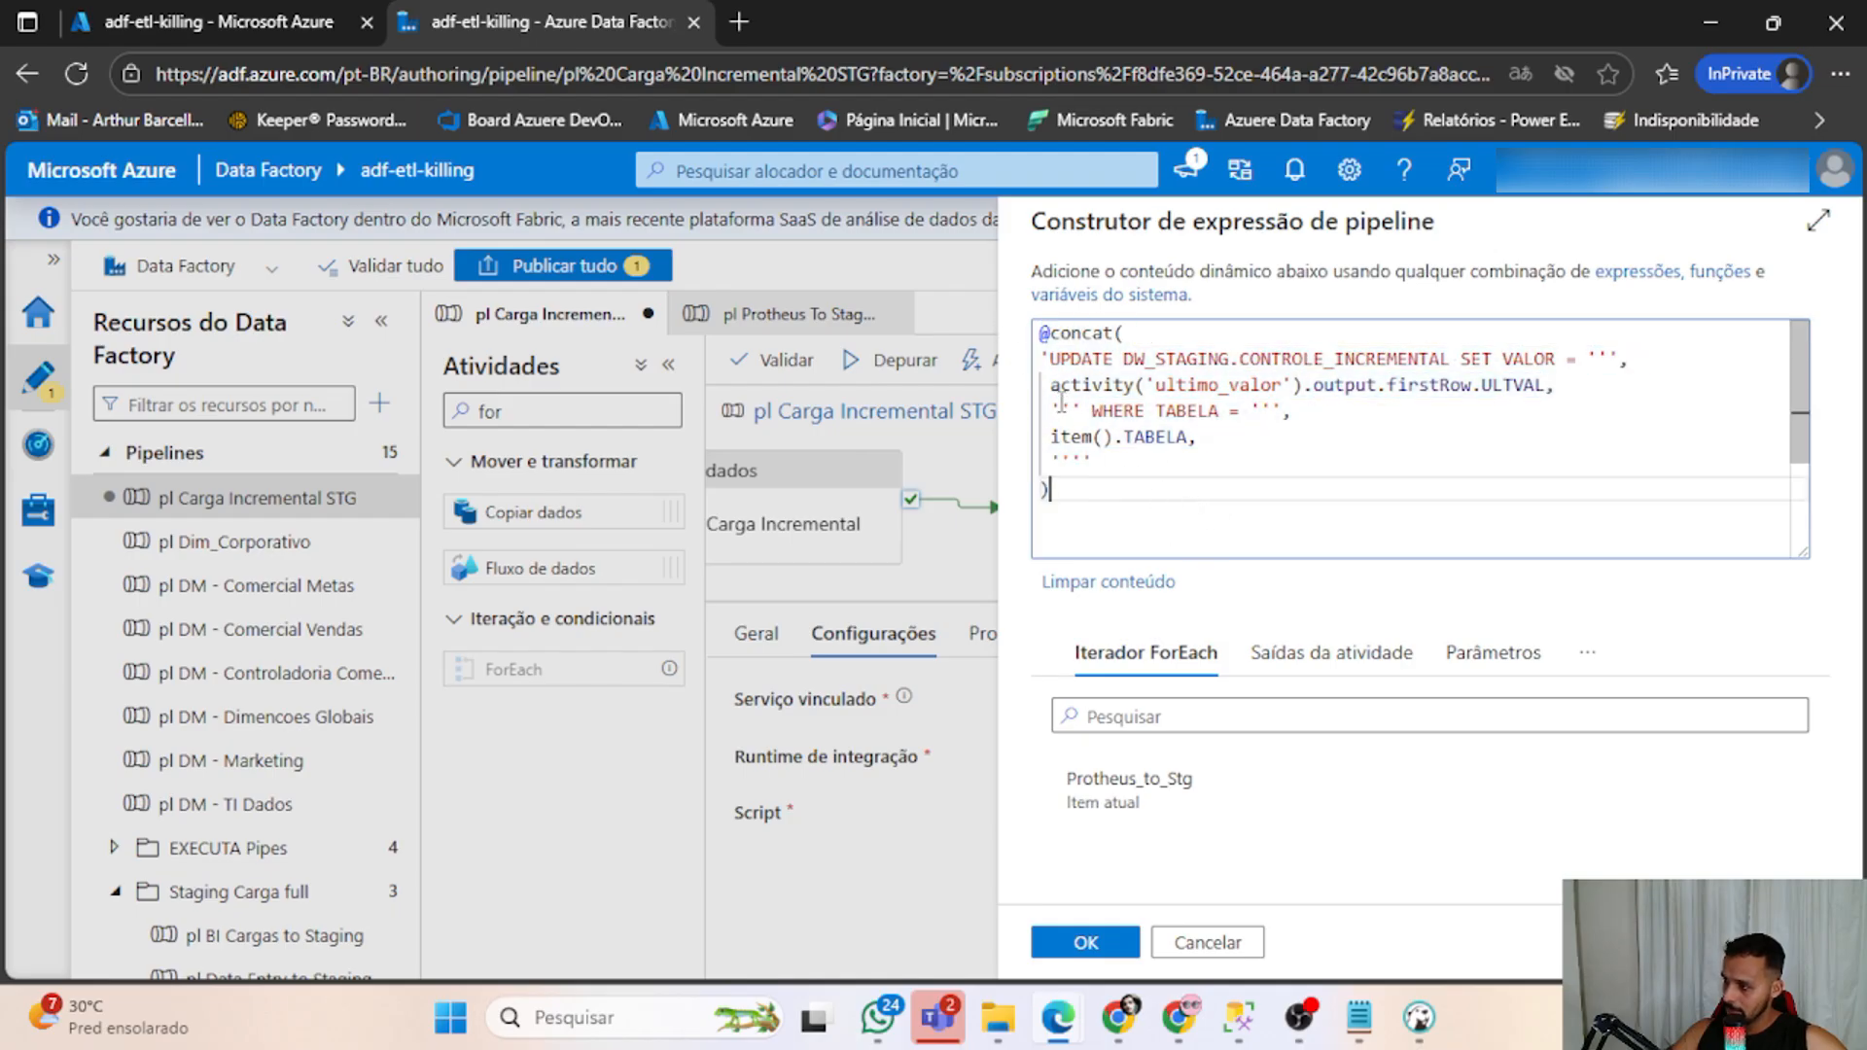
pyautogui.moveTo(1051, 387); pyautogui.dragTo(1147, 387)
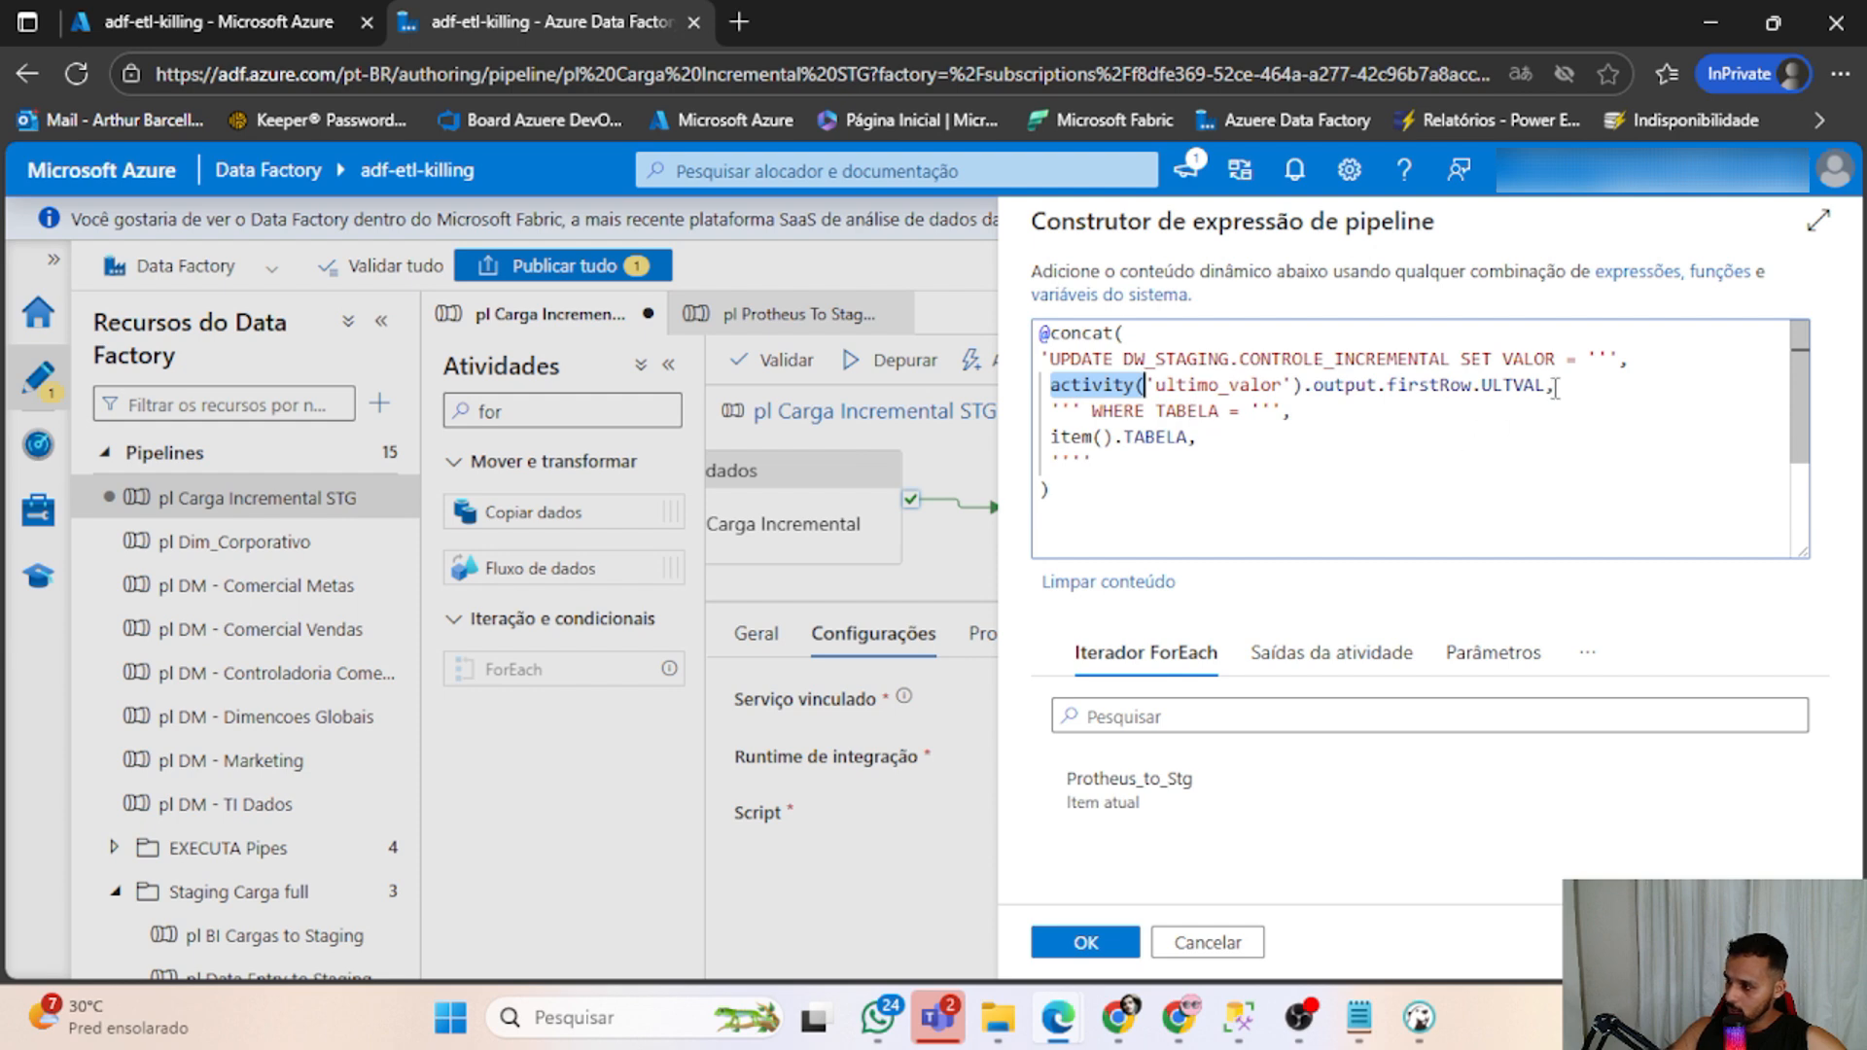
pyautogui.click(1242, 522)
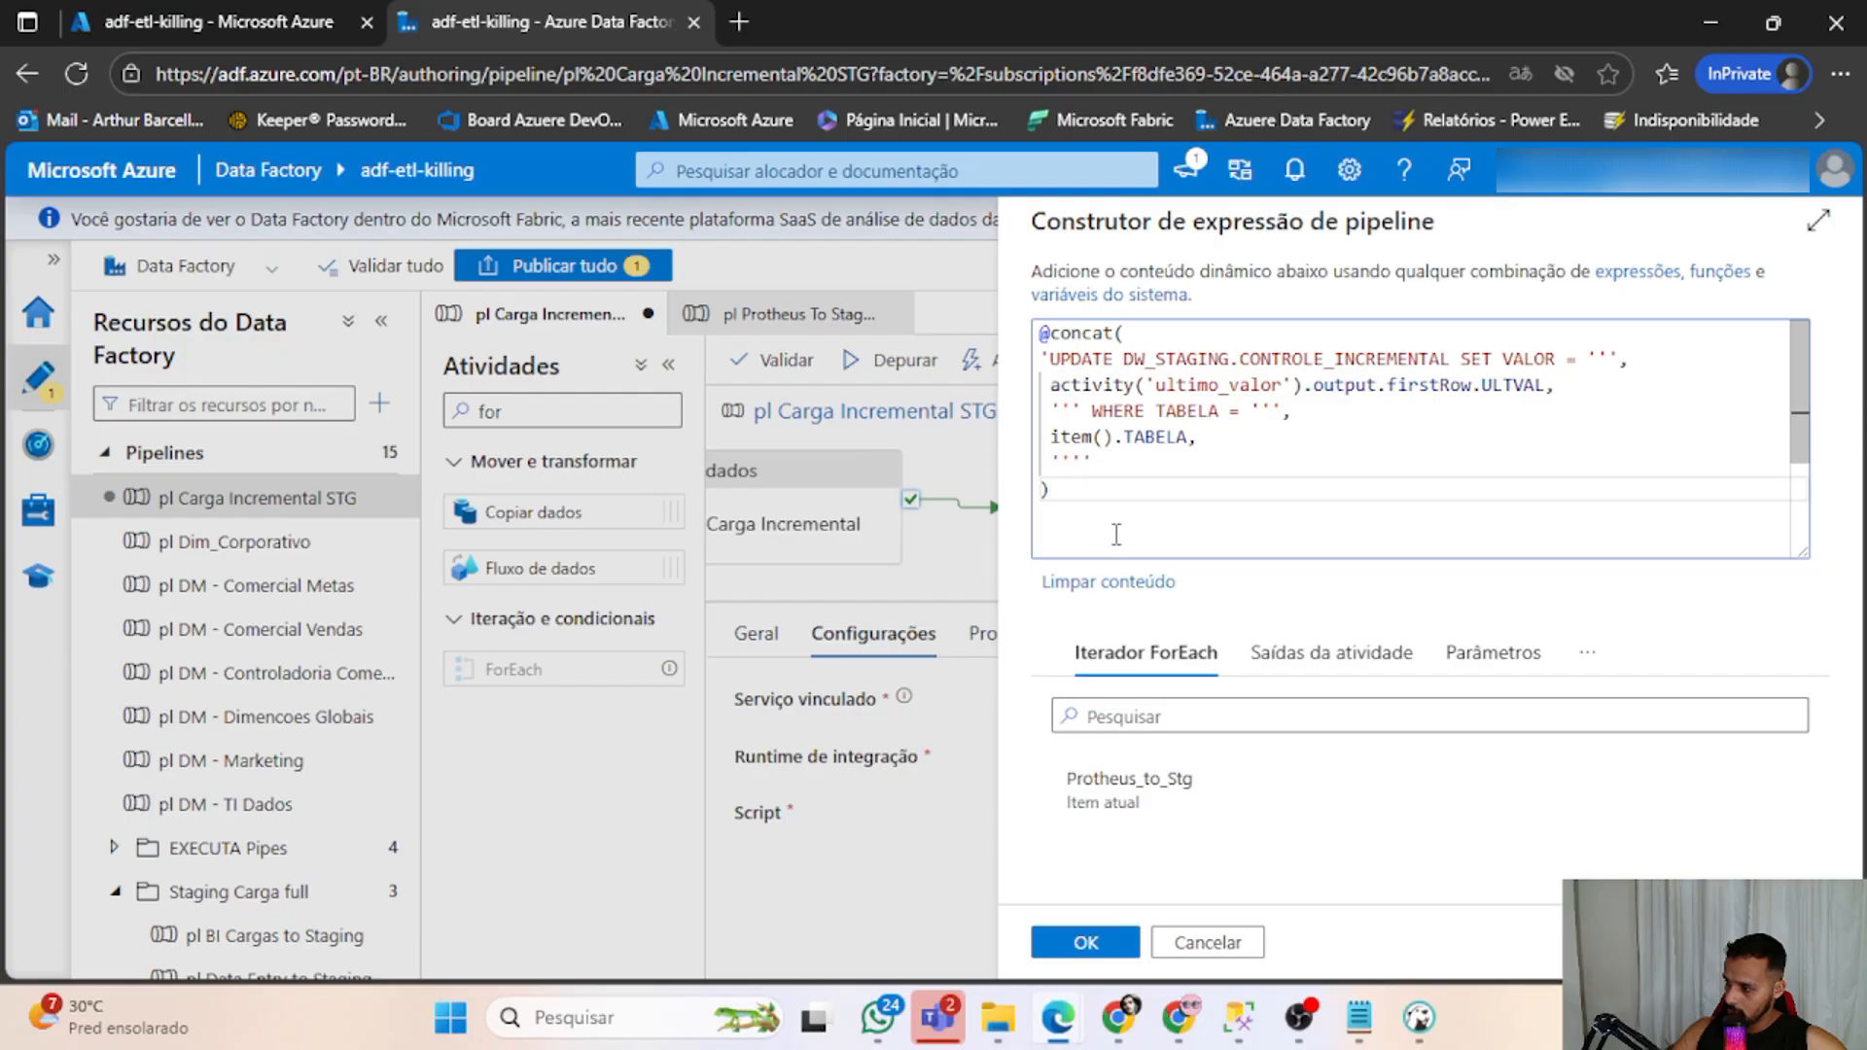
pyautogui.press('Return')
pyautogui.press('Return')
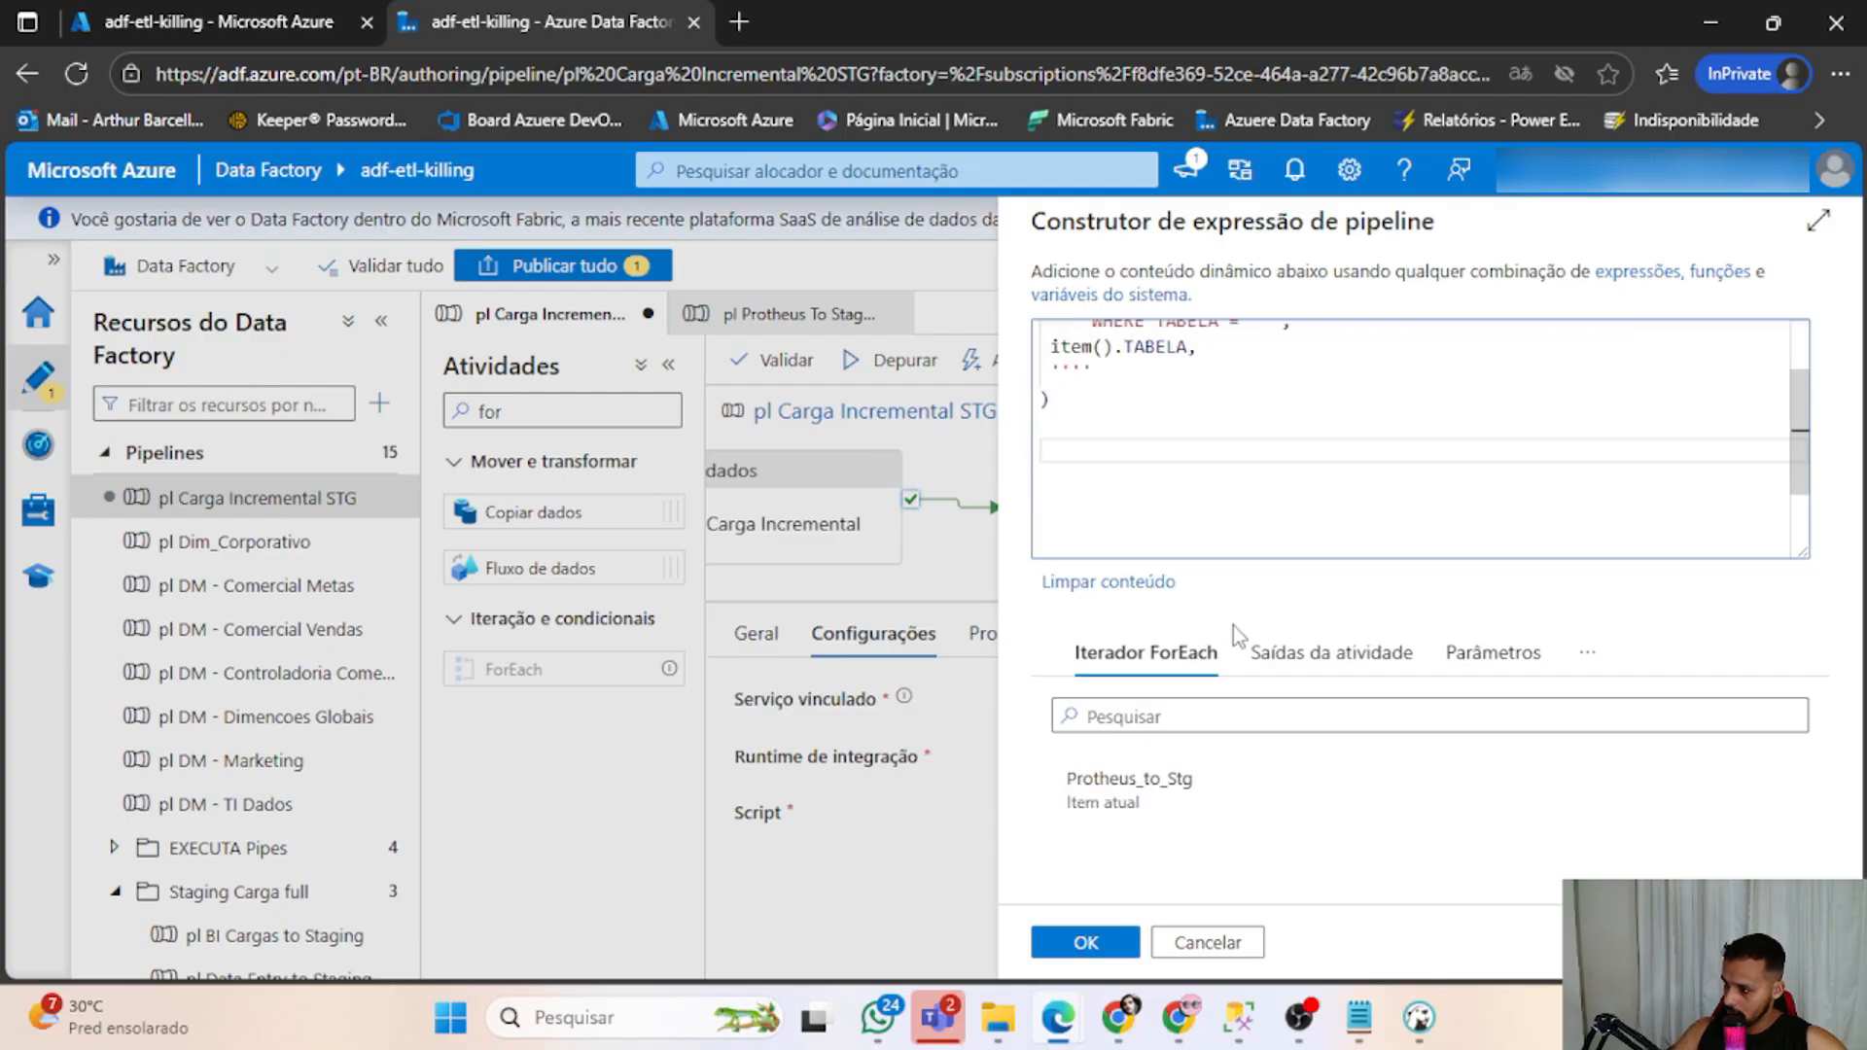
pyautogui.click(1307, 667)
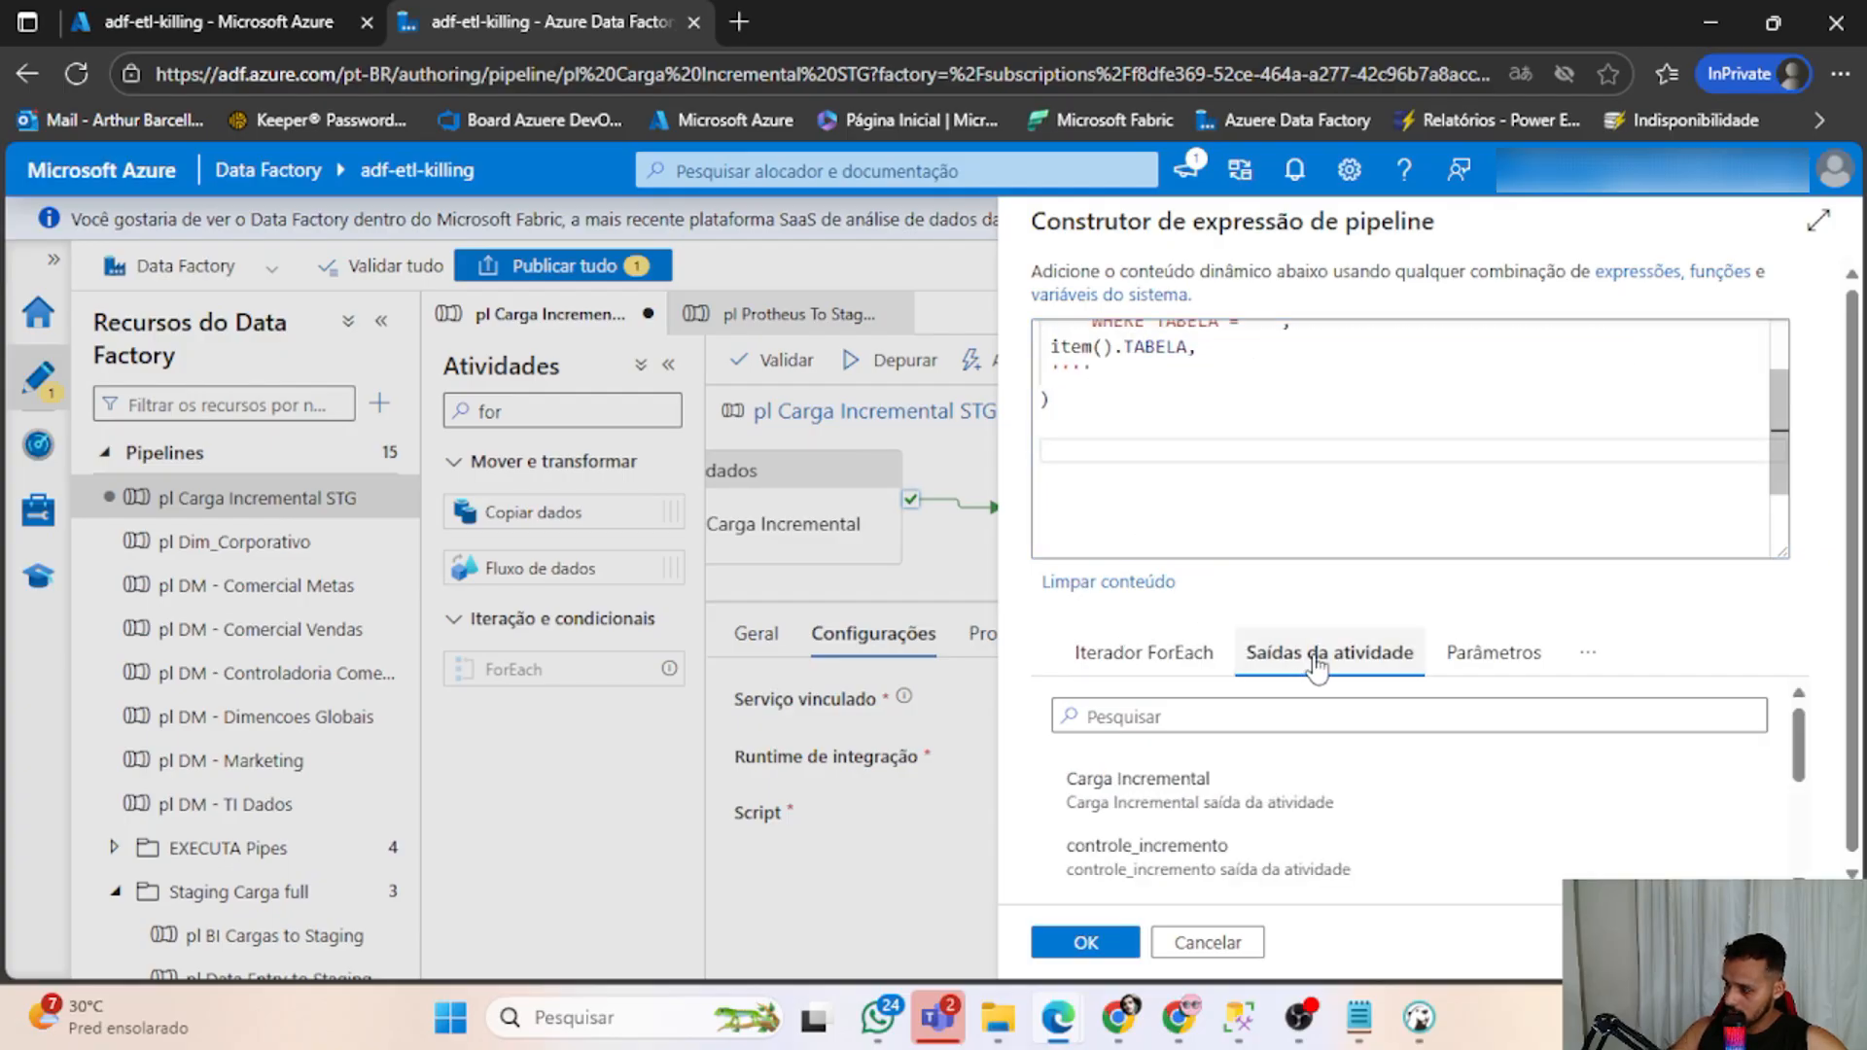
pyautogui.scroll(-2, 1359, 720)
pyautogui.scroll(2, 1298, 749)
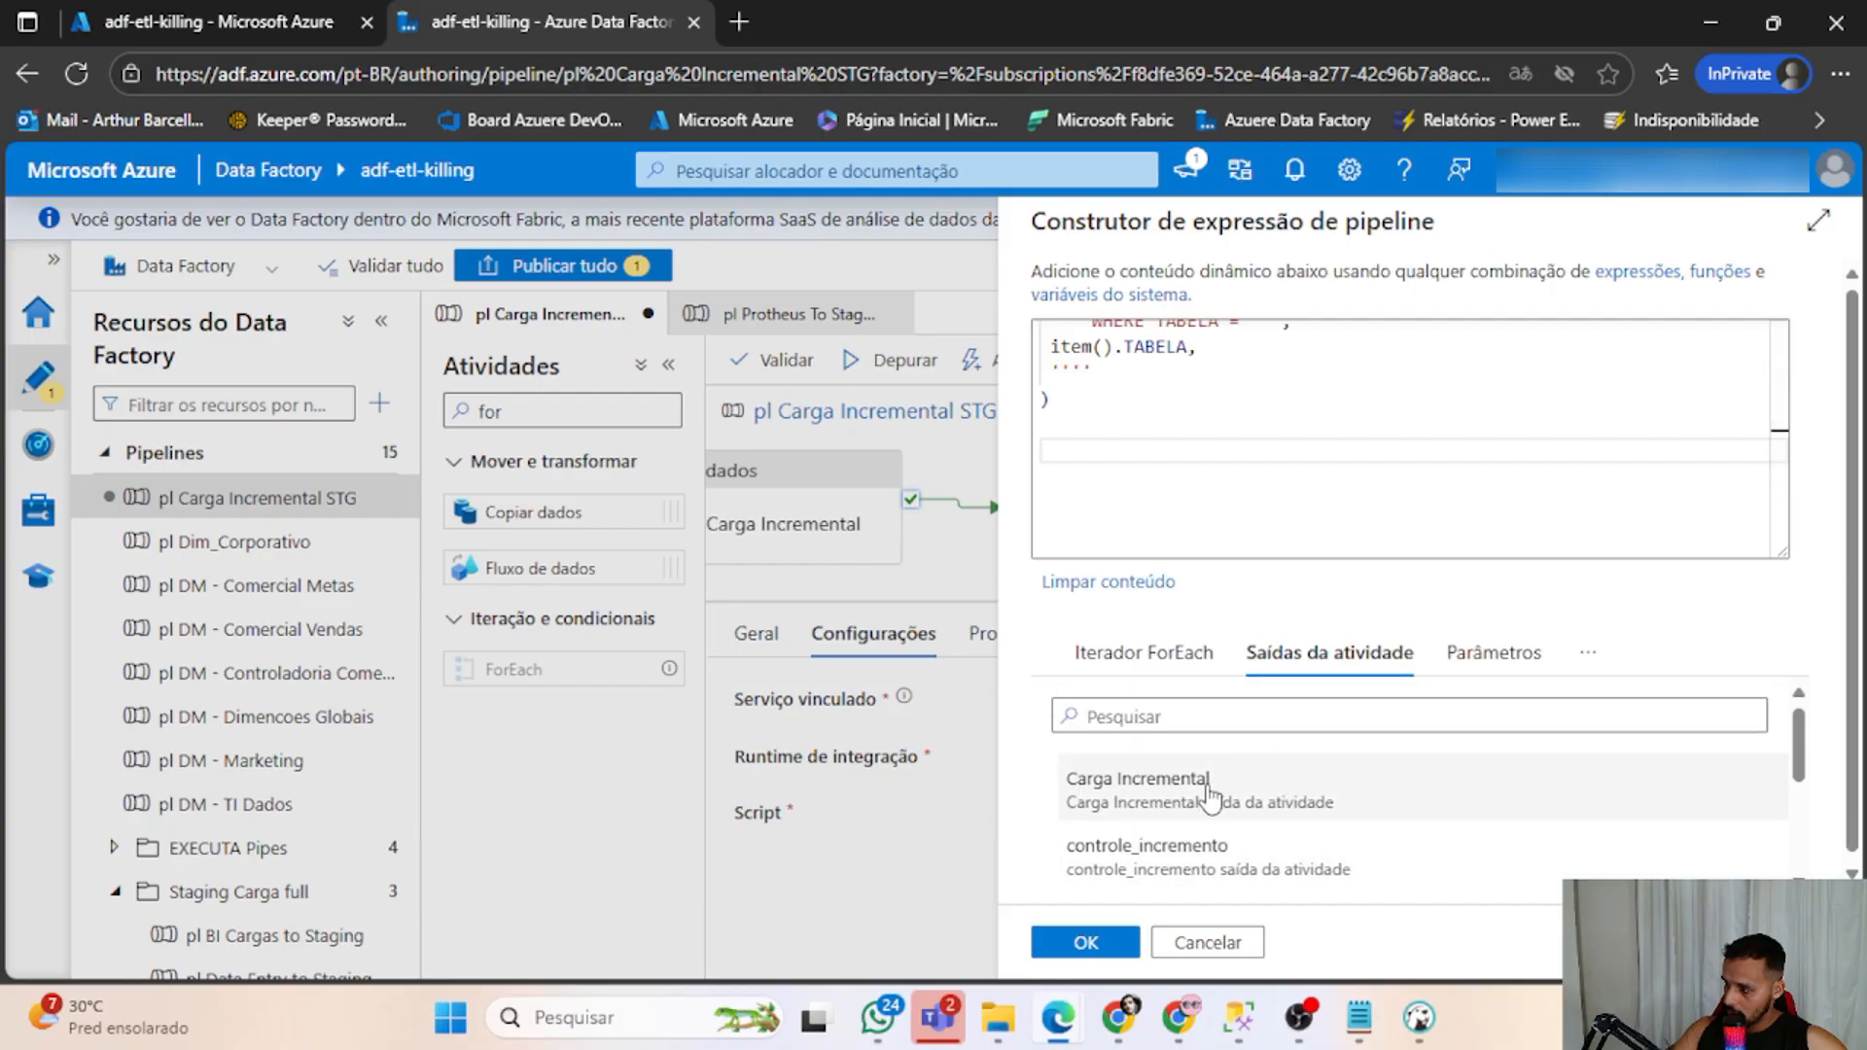
pyautogui.scroll(-2, 1274, 798)
pyautogui.scroll(-2, 1274, 797)
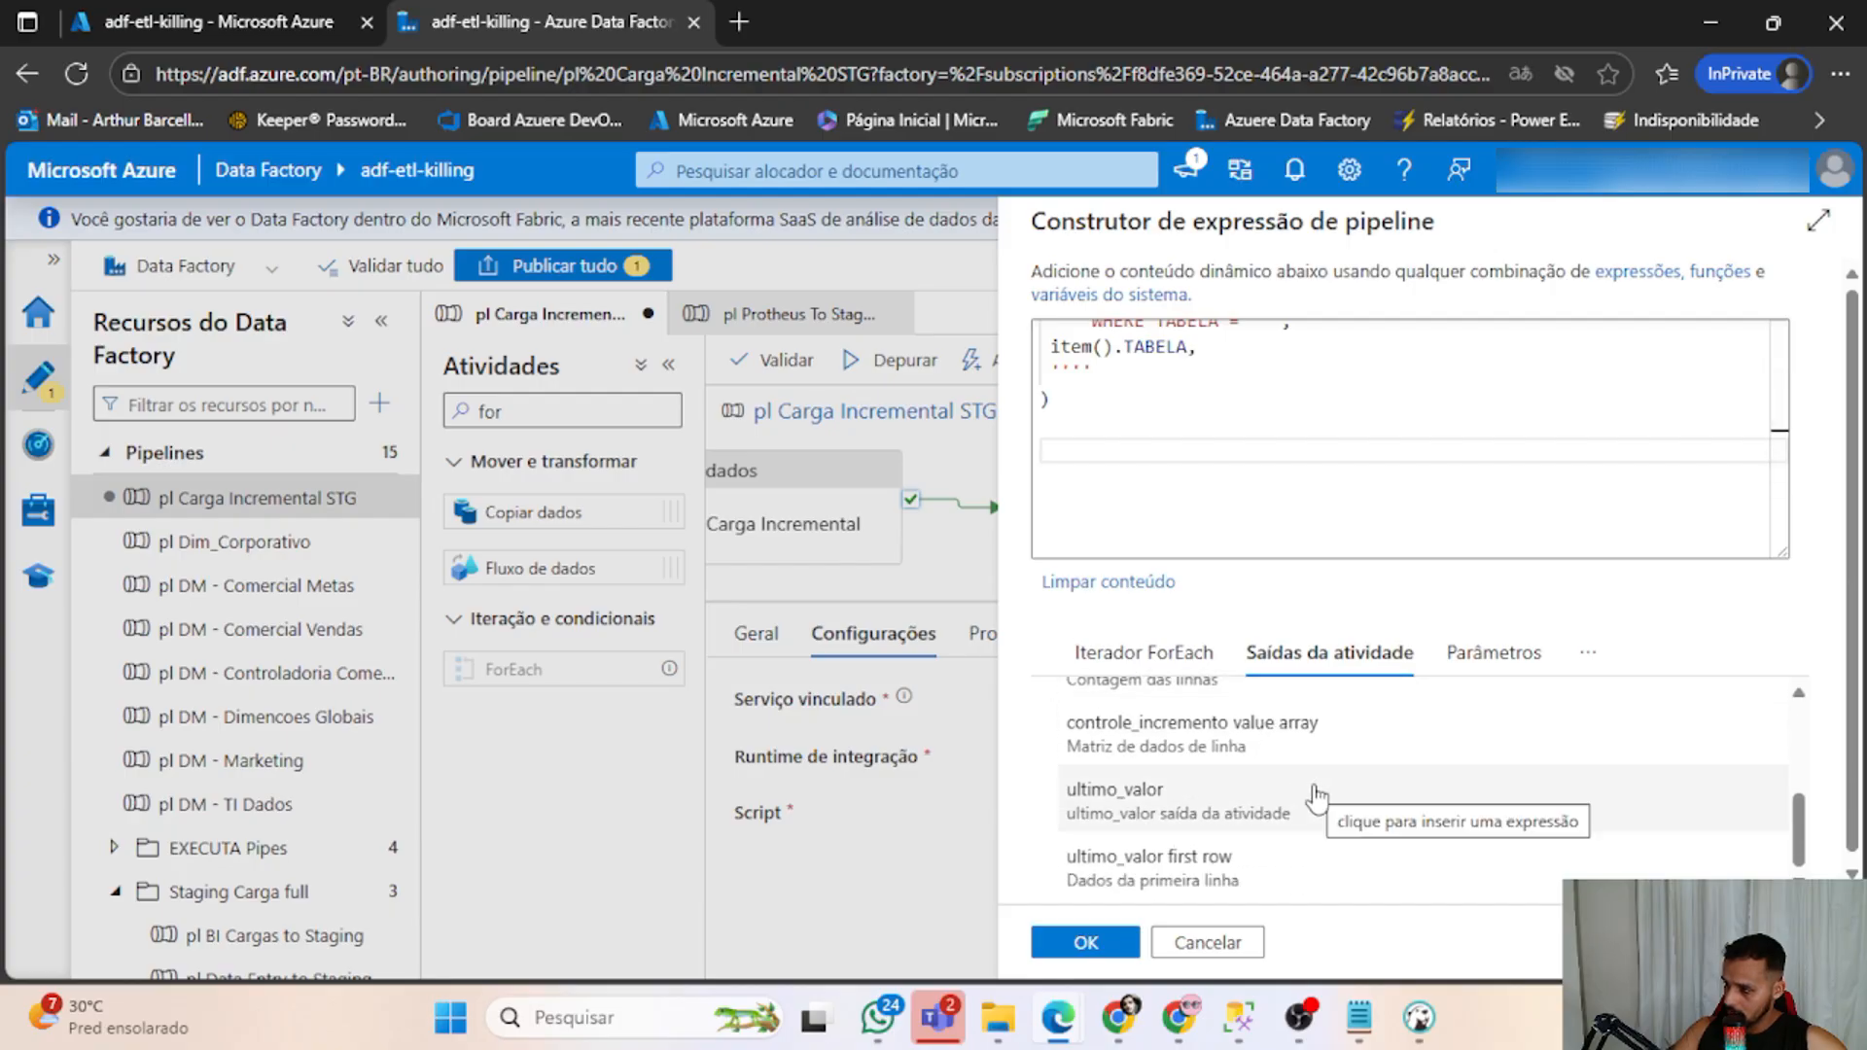
pyautogui.scroll(-1, 1311, 799)
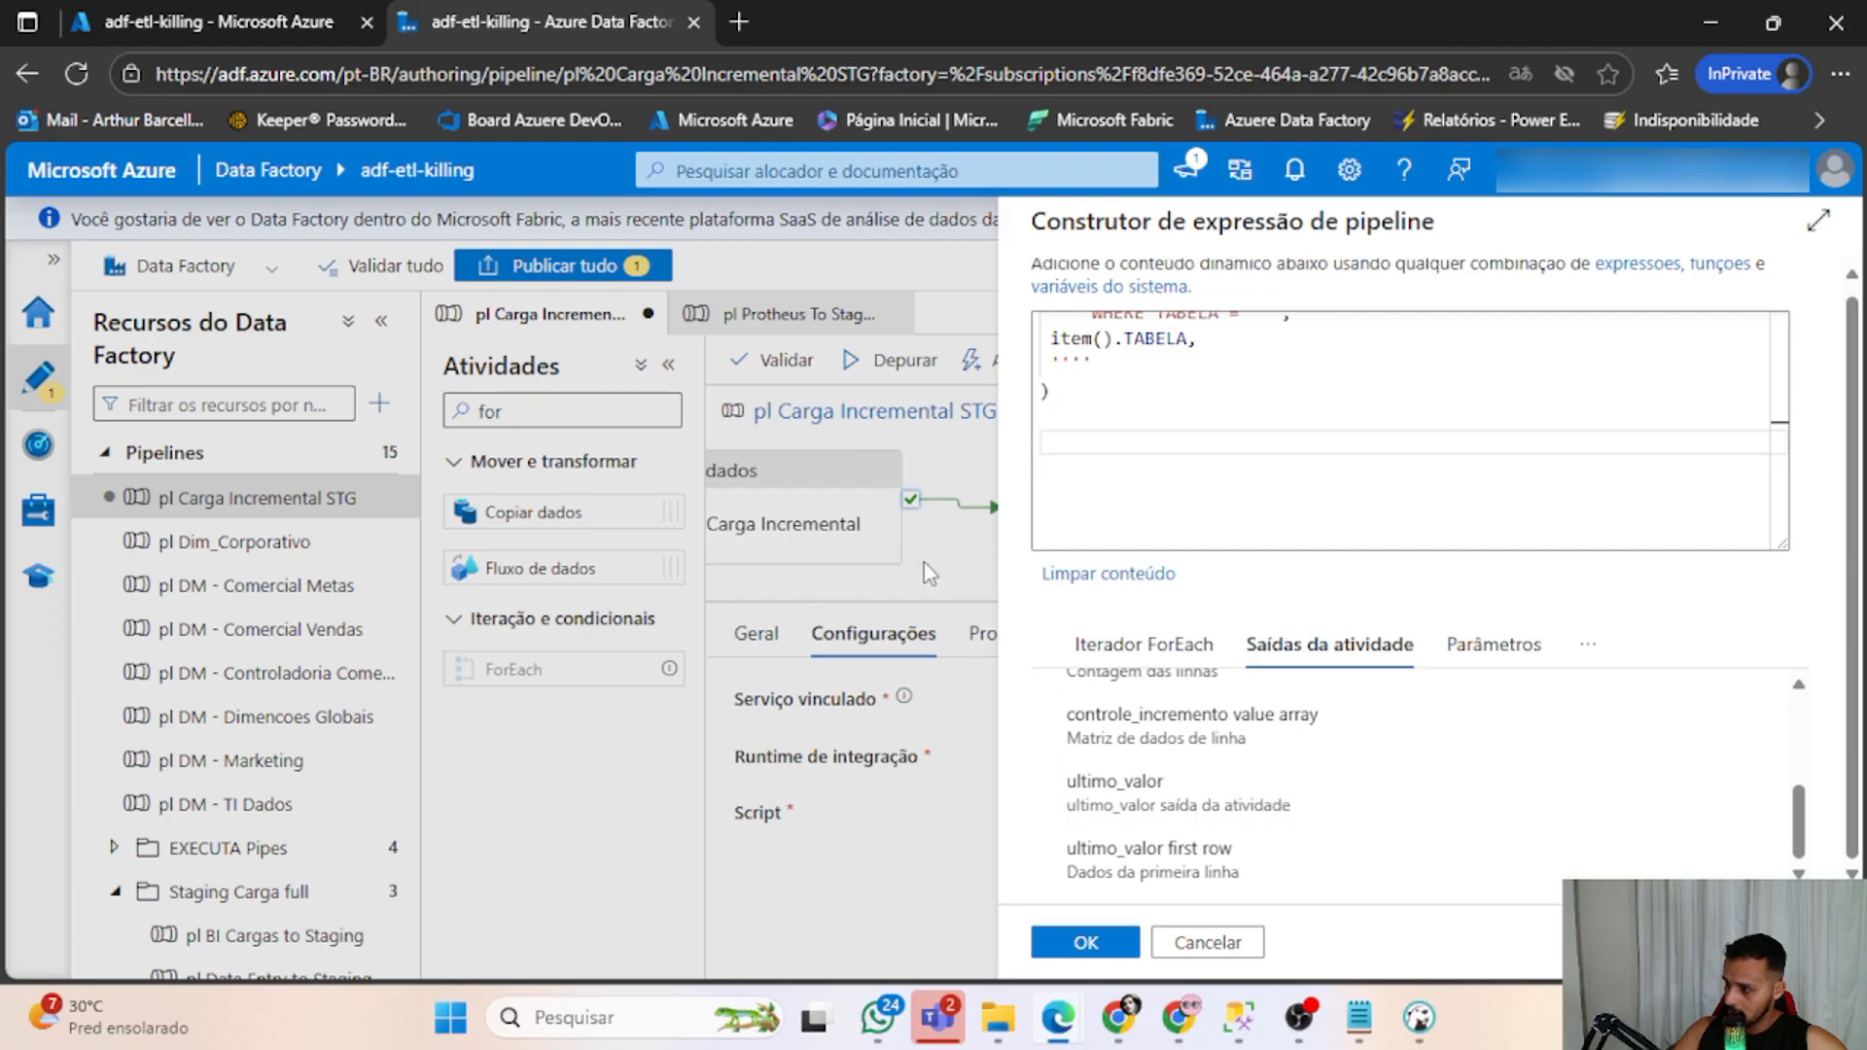
pyautogui.click(1211, 943)
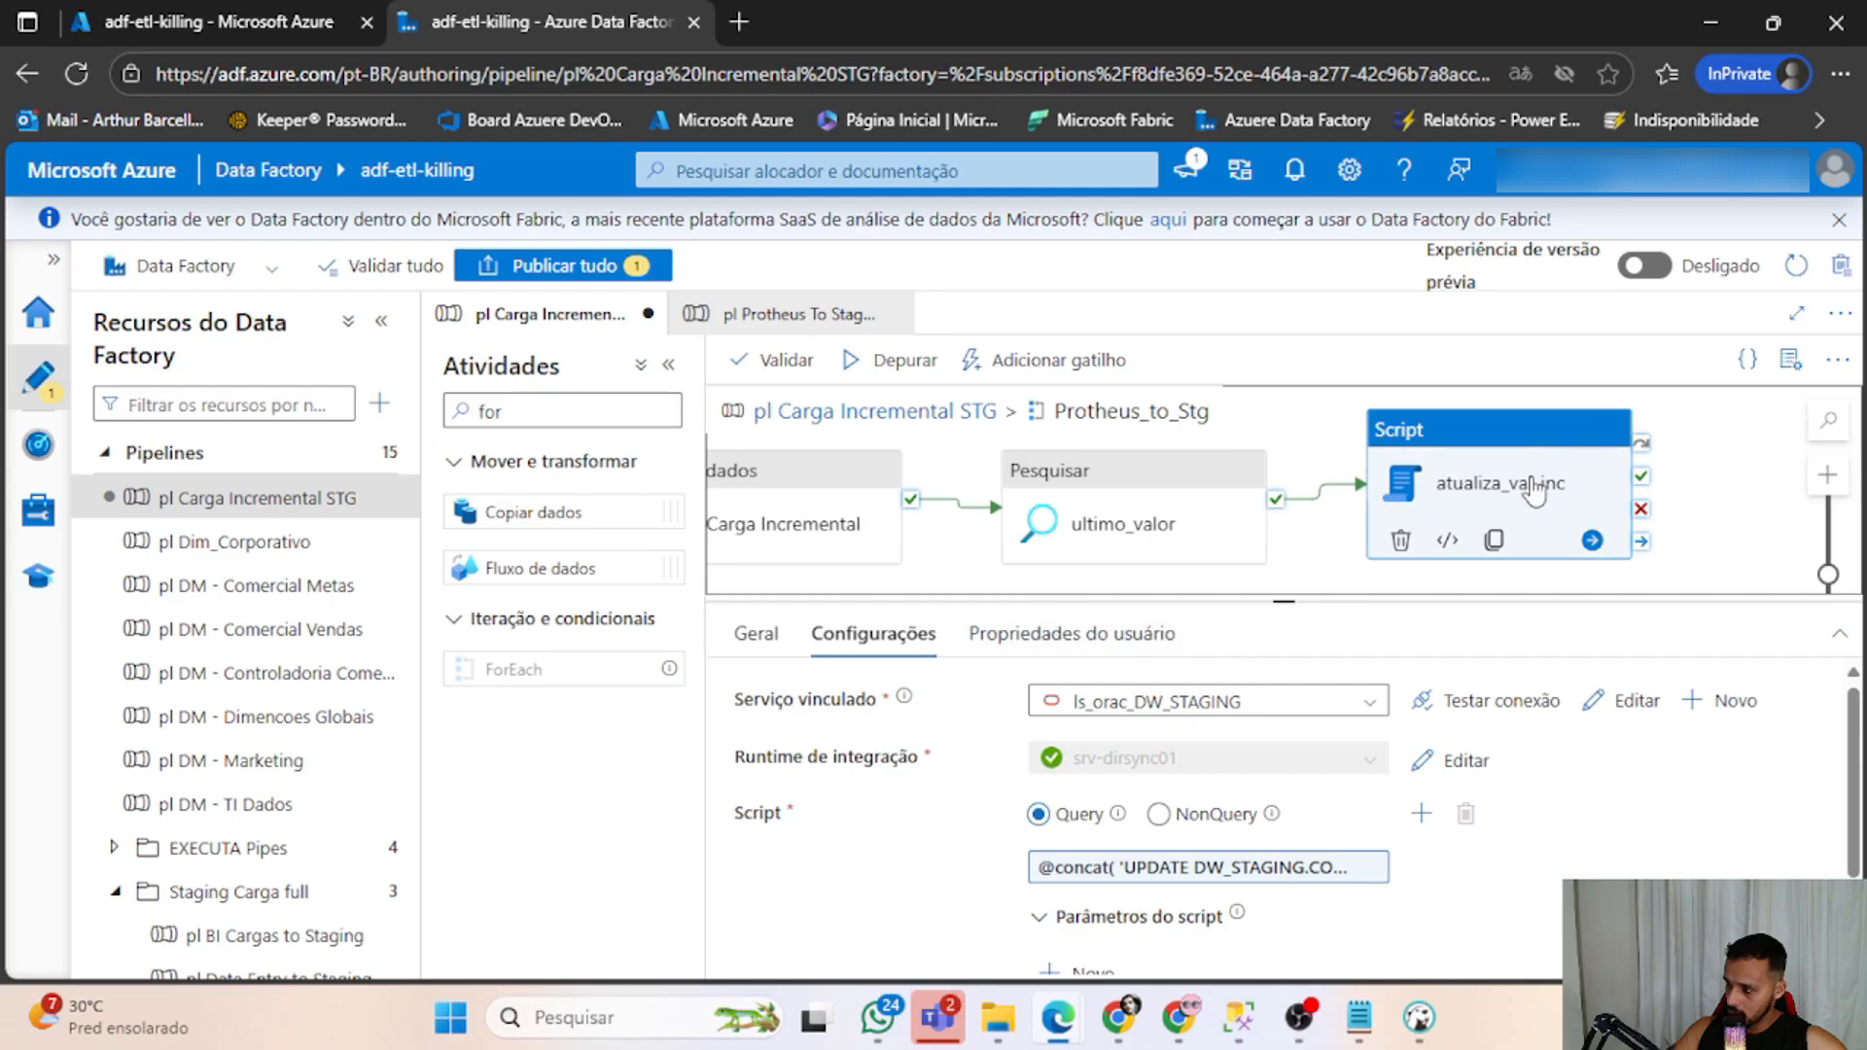
# Reopen the atualiza_val_inc script expression, try inserting the ultimo_valor first row output beneath it, and delete that inserted line.
pyautogui.click(1174, 869)
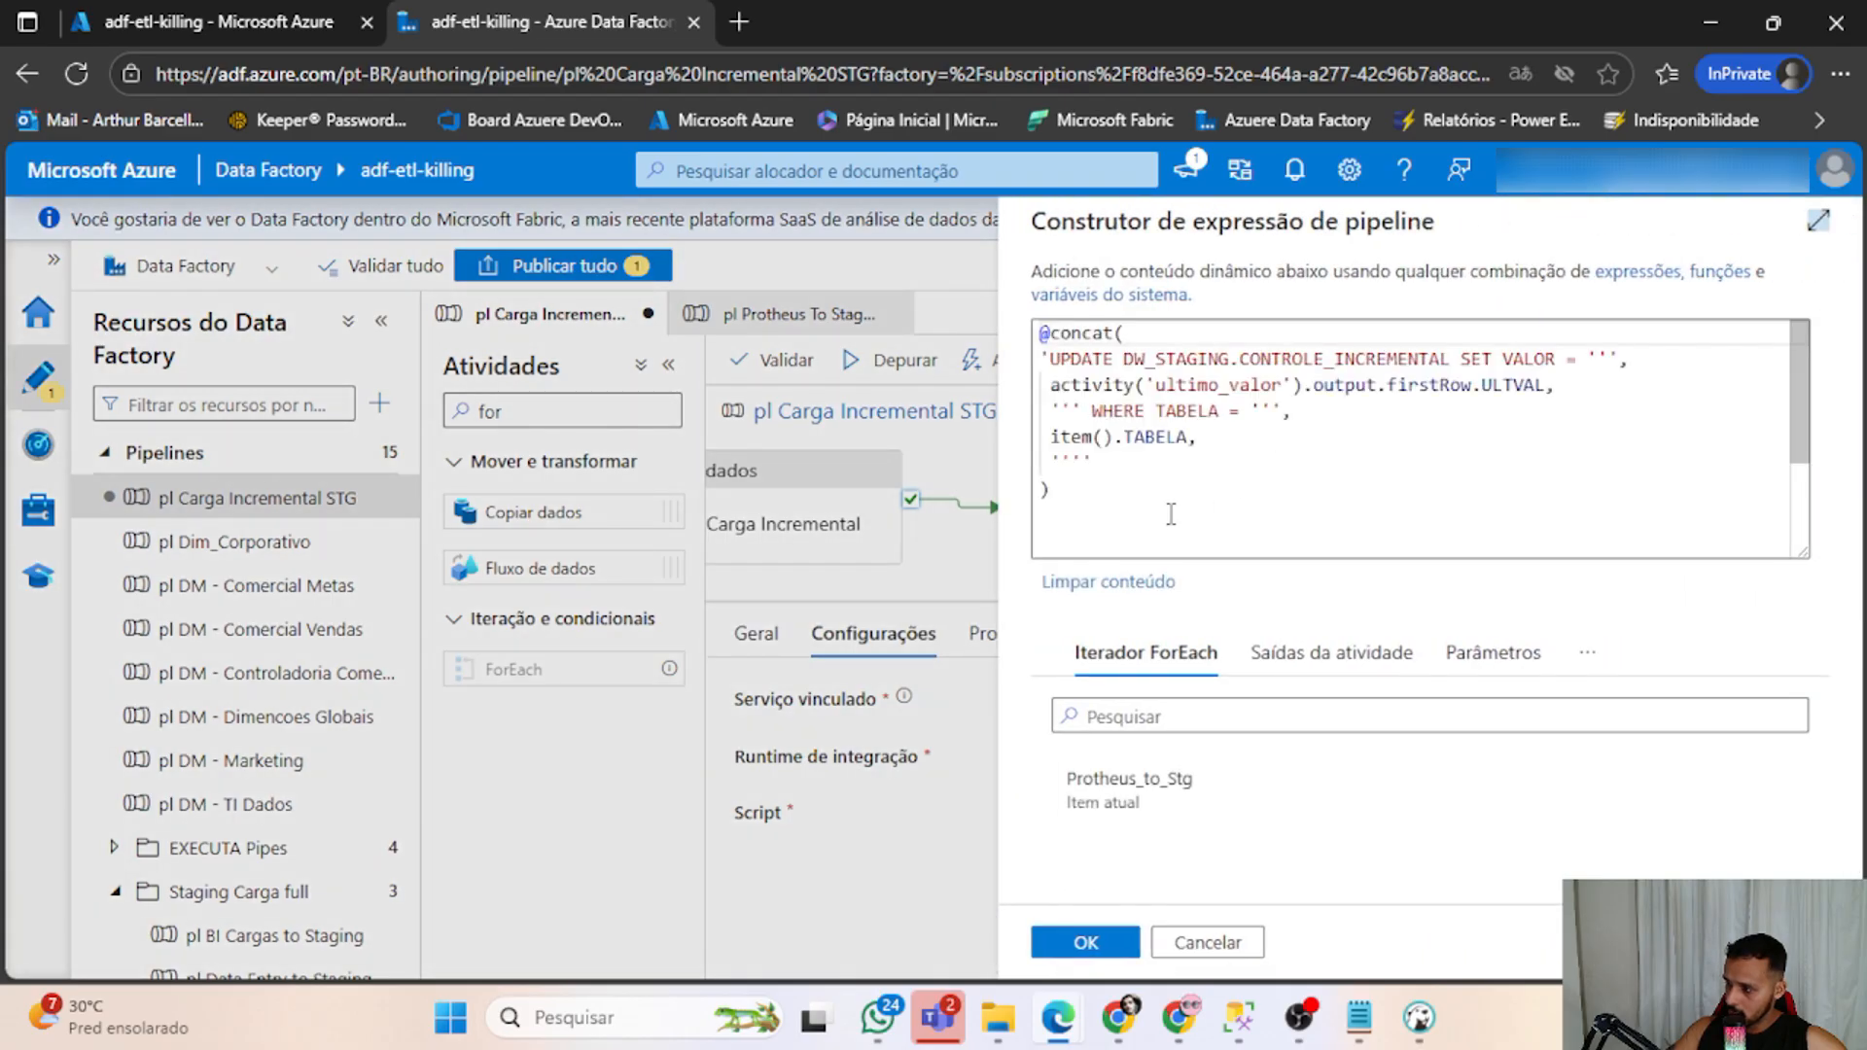
pyautogui.click(1124, 515)
pyautogui.press('Return')
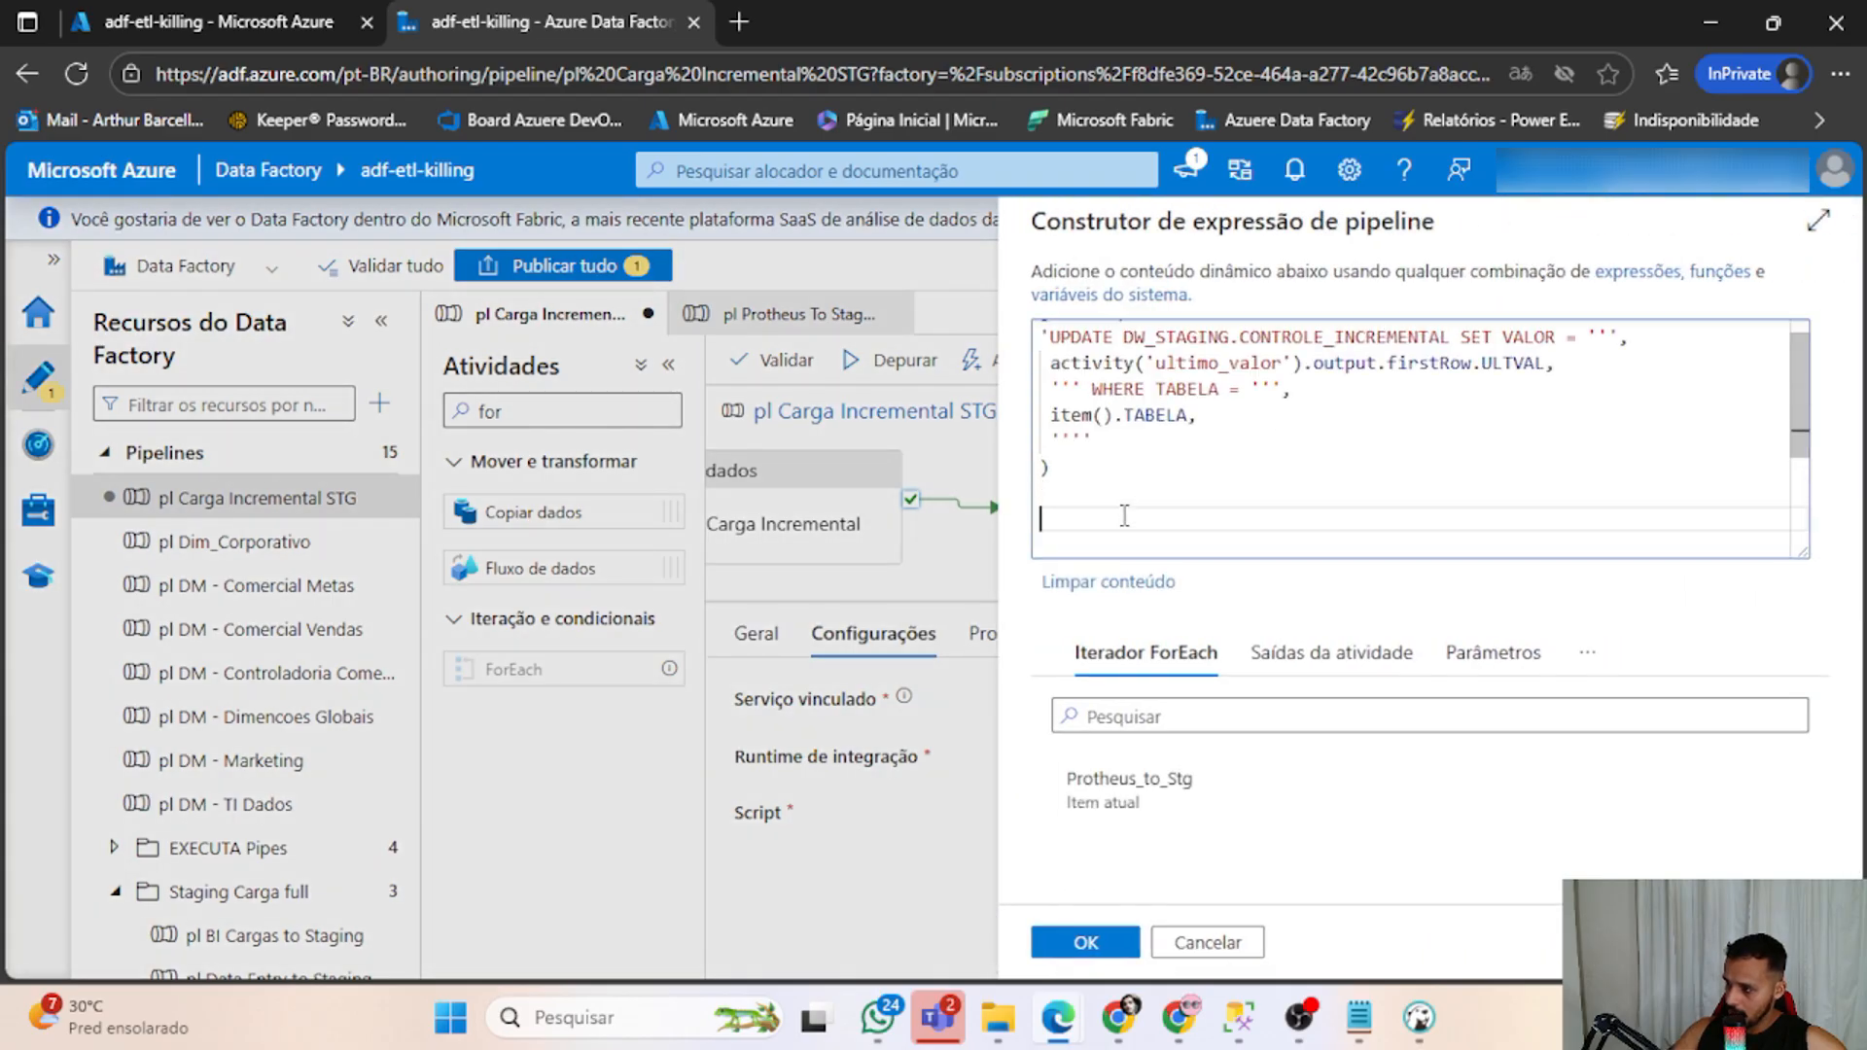
pyautogui.click(1328, 653)
pyautogui.scroll(-5, 1390, 797)
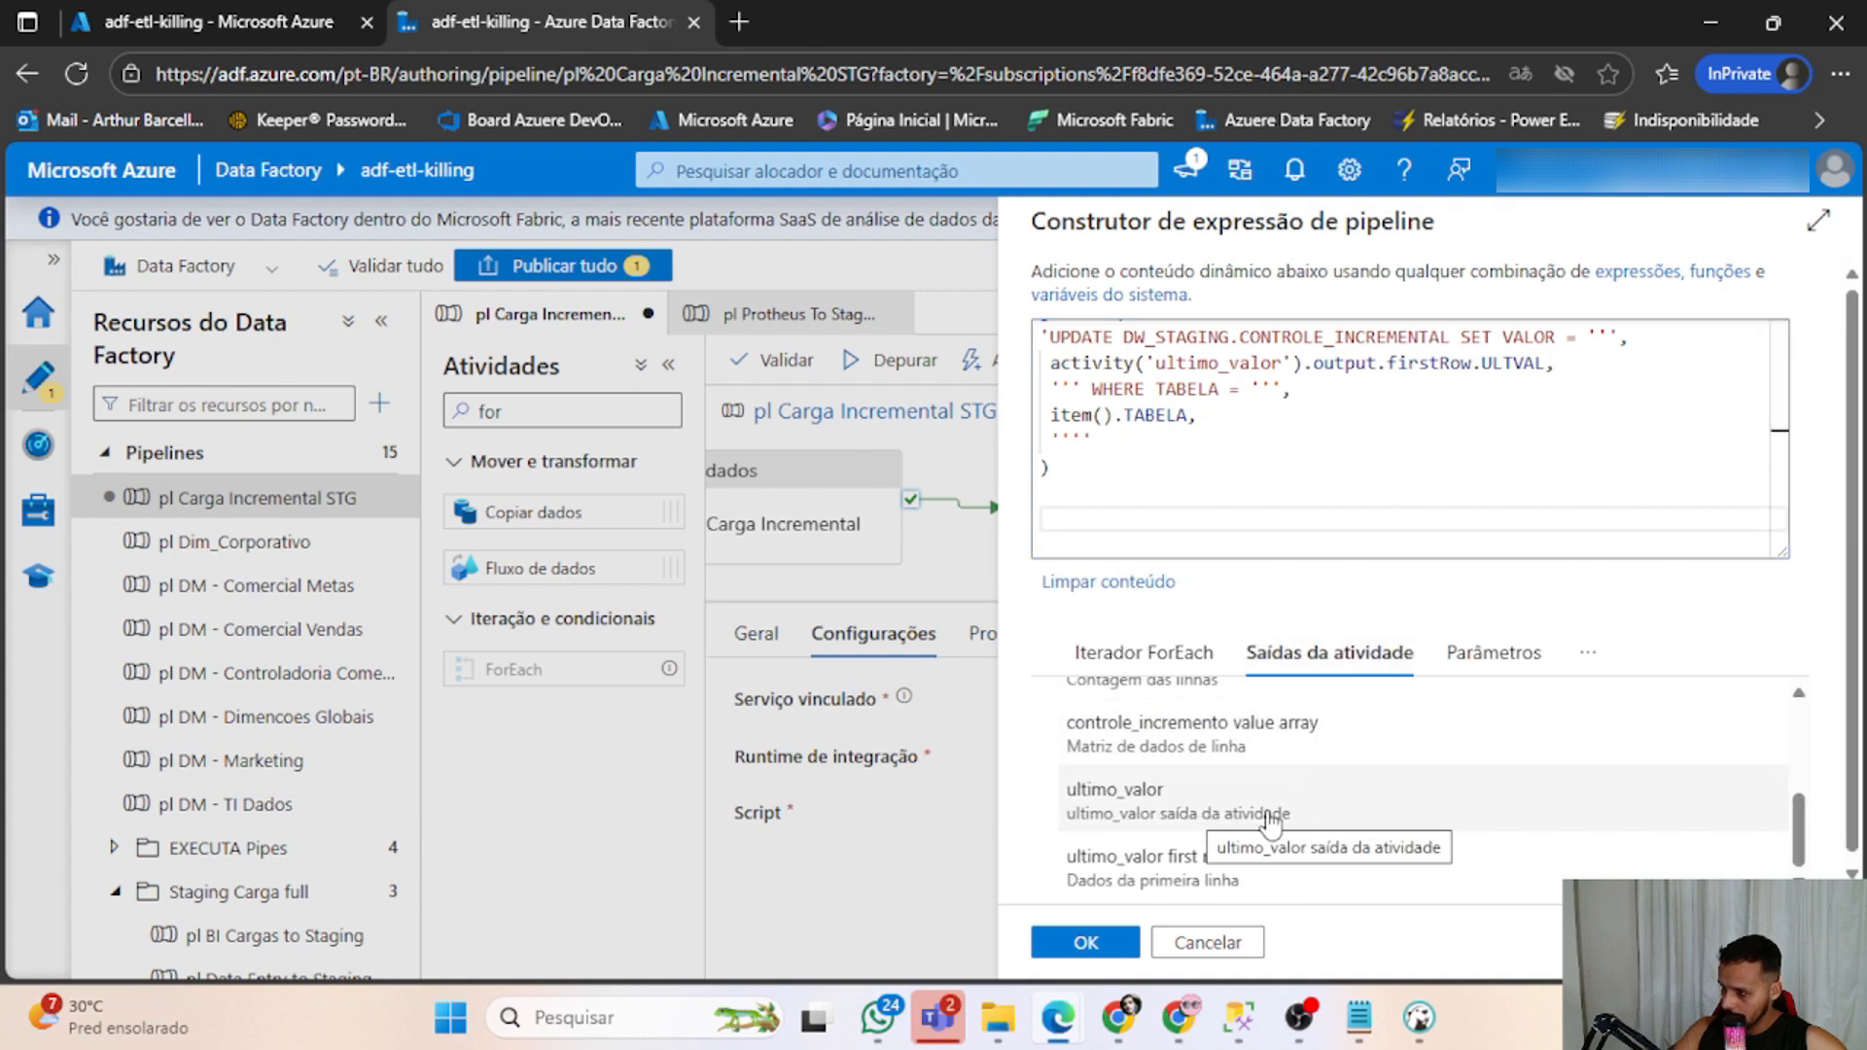
pyautogui.click(1235, 880)
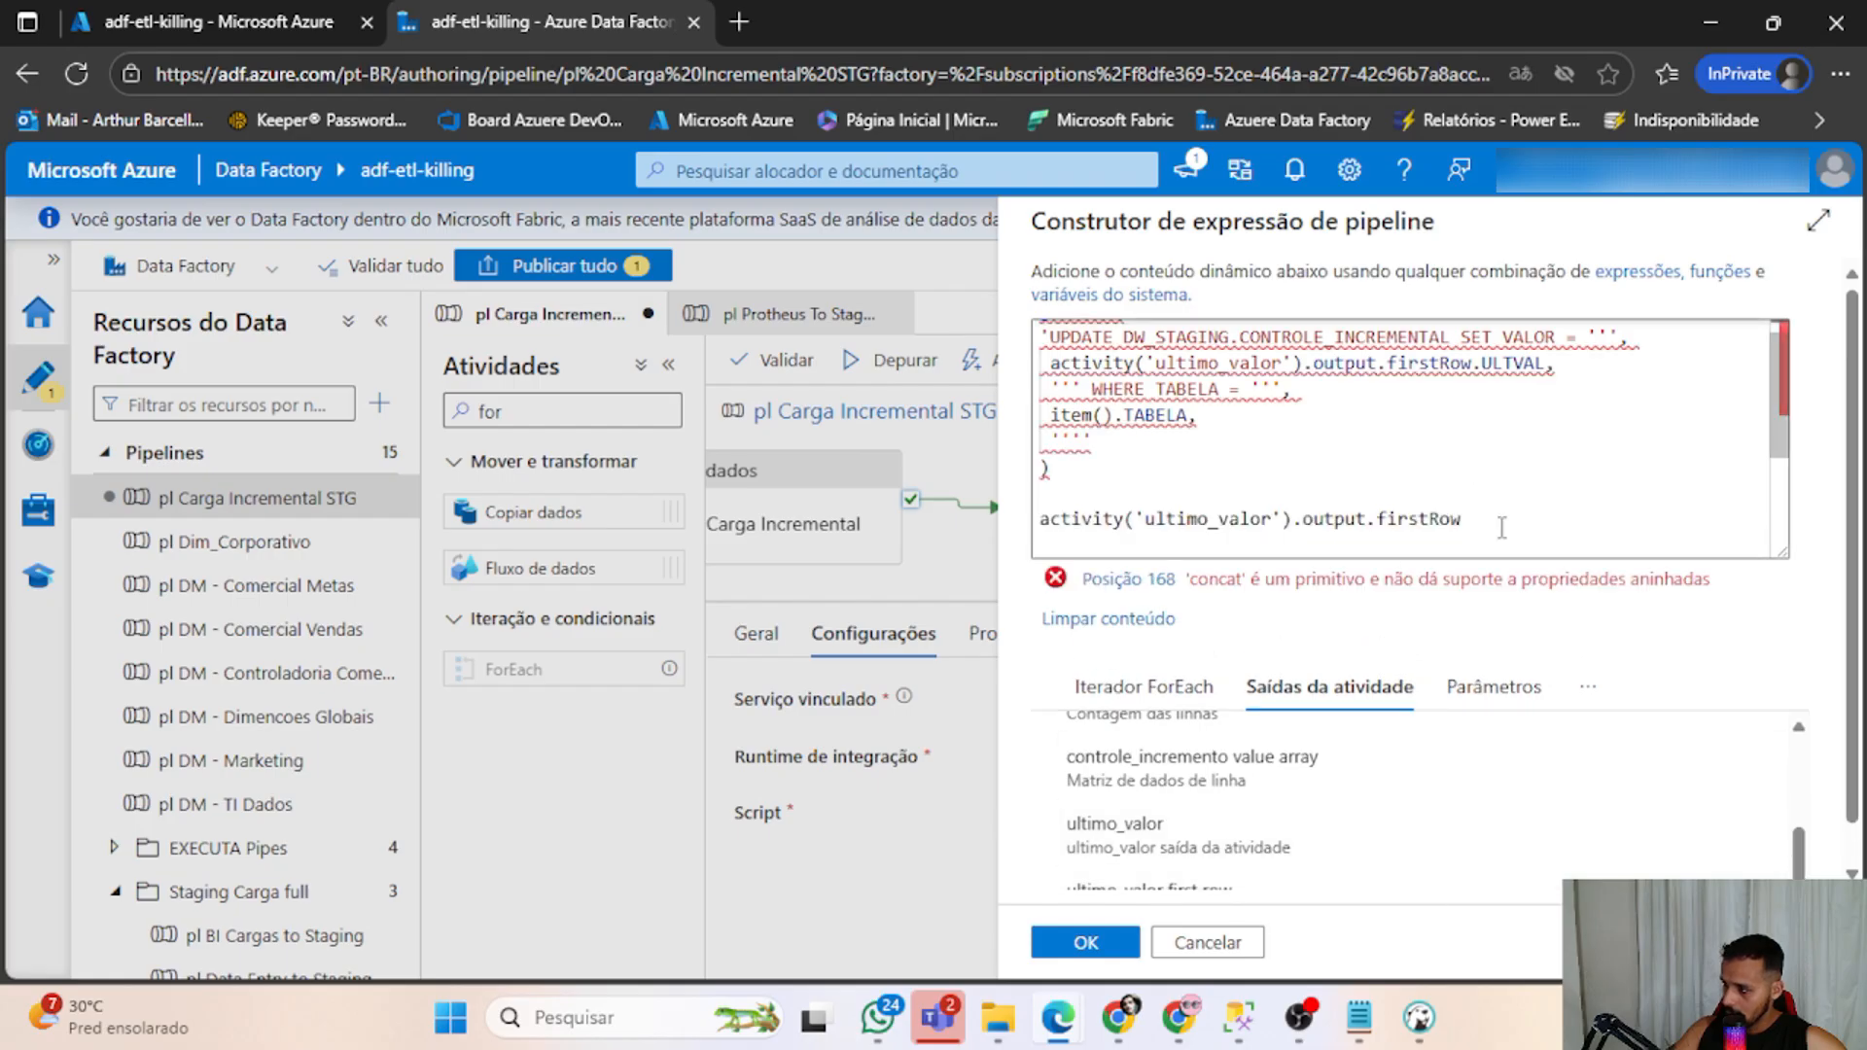
pyautogui.moveTo(1488, 523); pyautogui.dragTo(1017, 530)
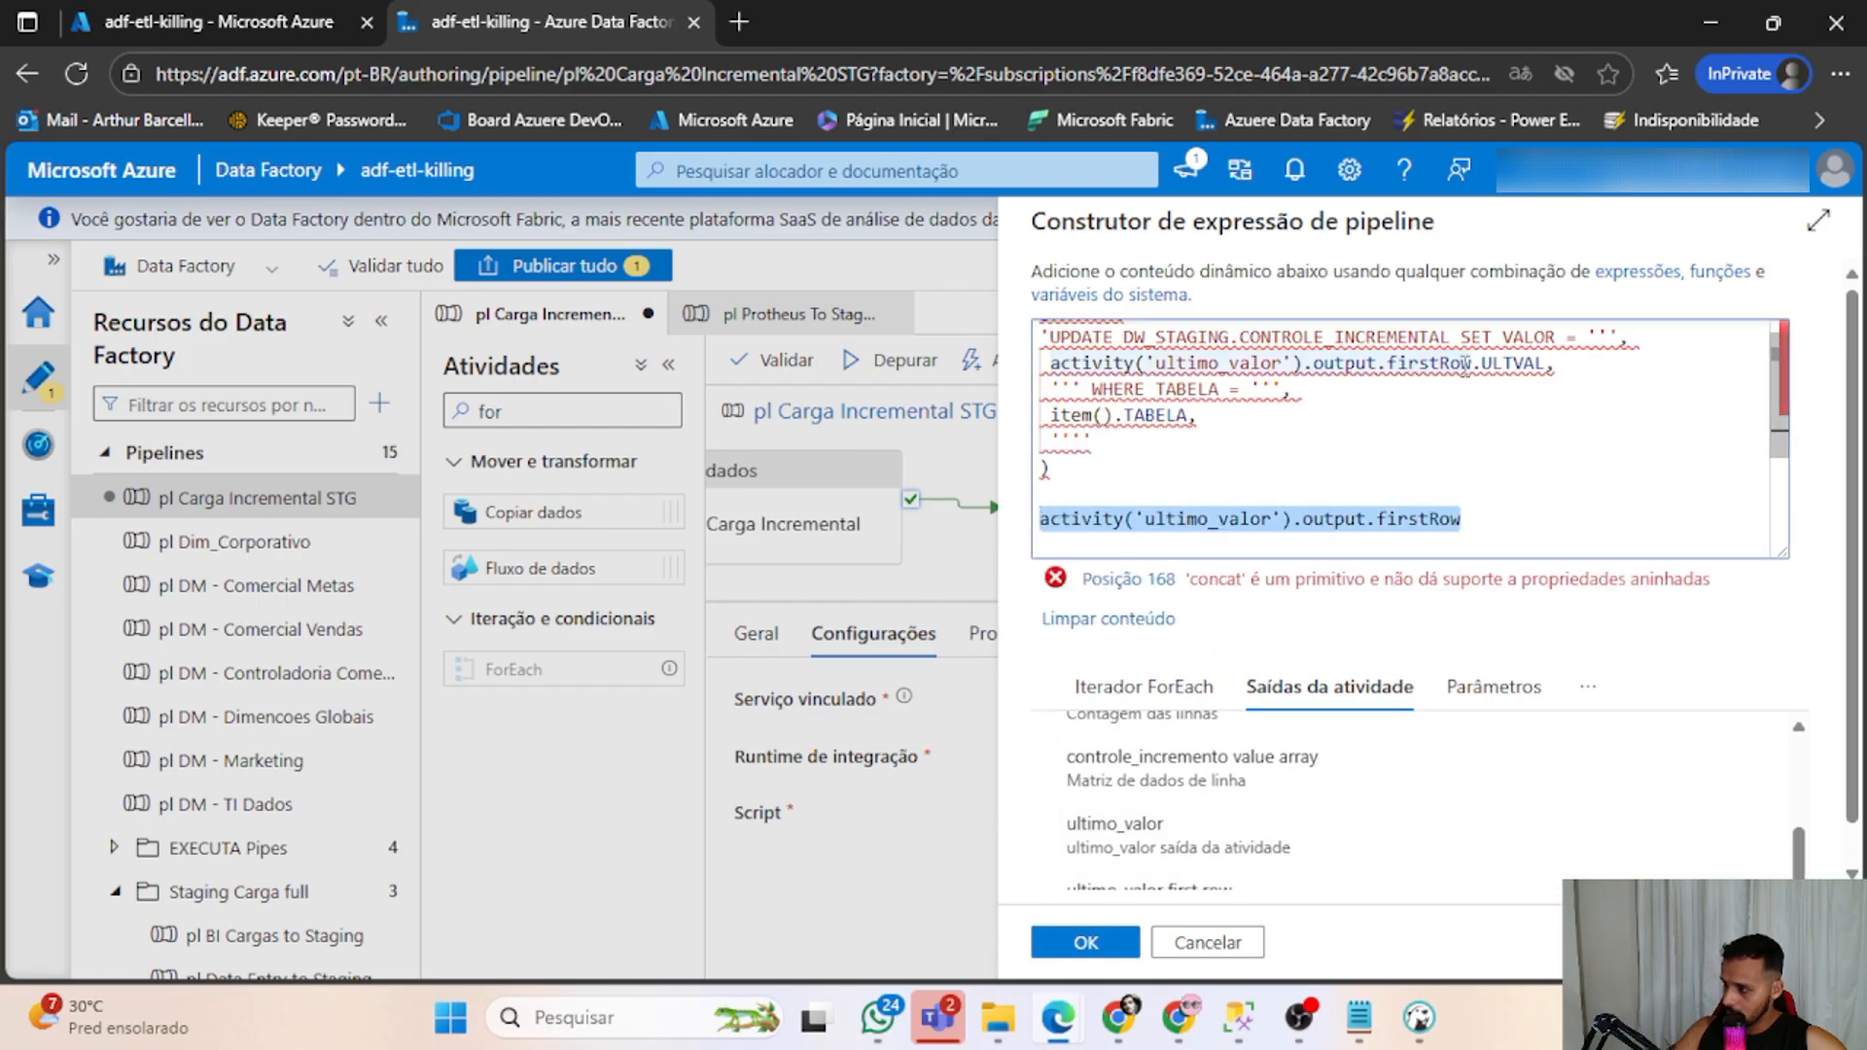
pyautogui.moveTo(1480, 518); pyautogui.dragTo(790, 513)
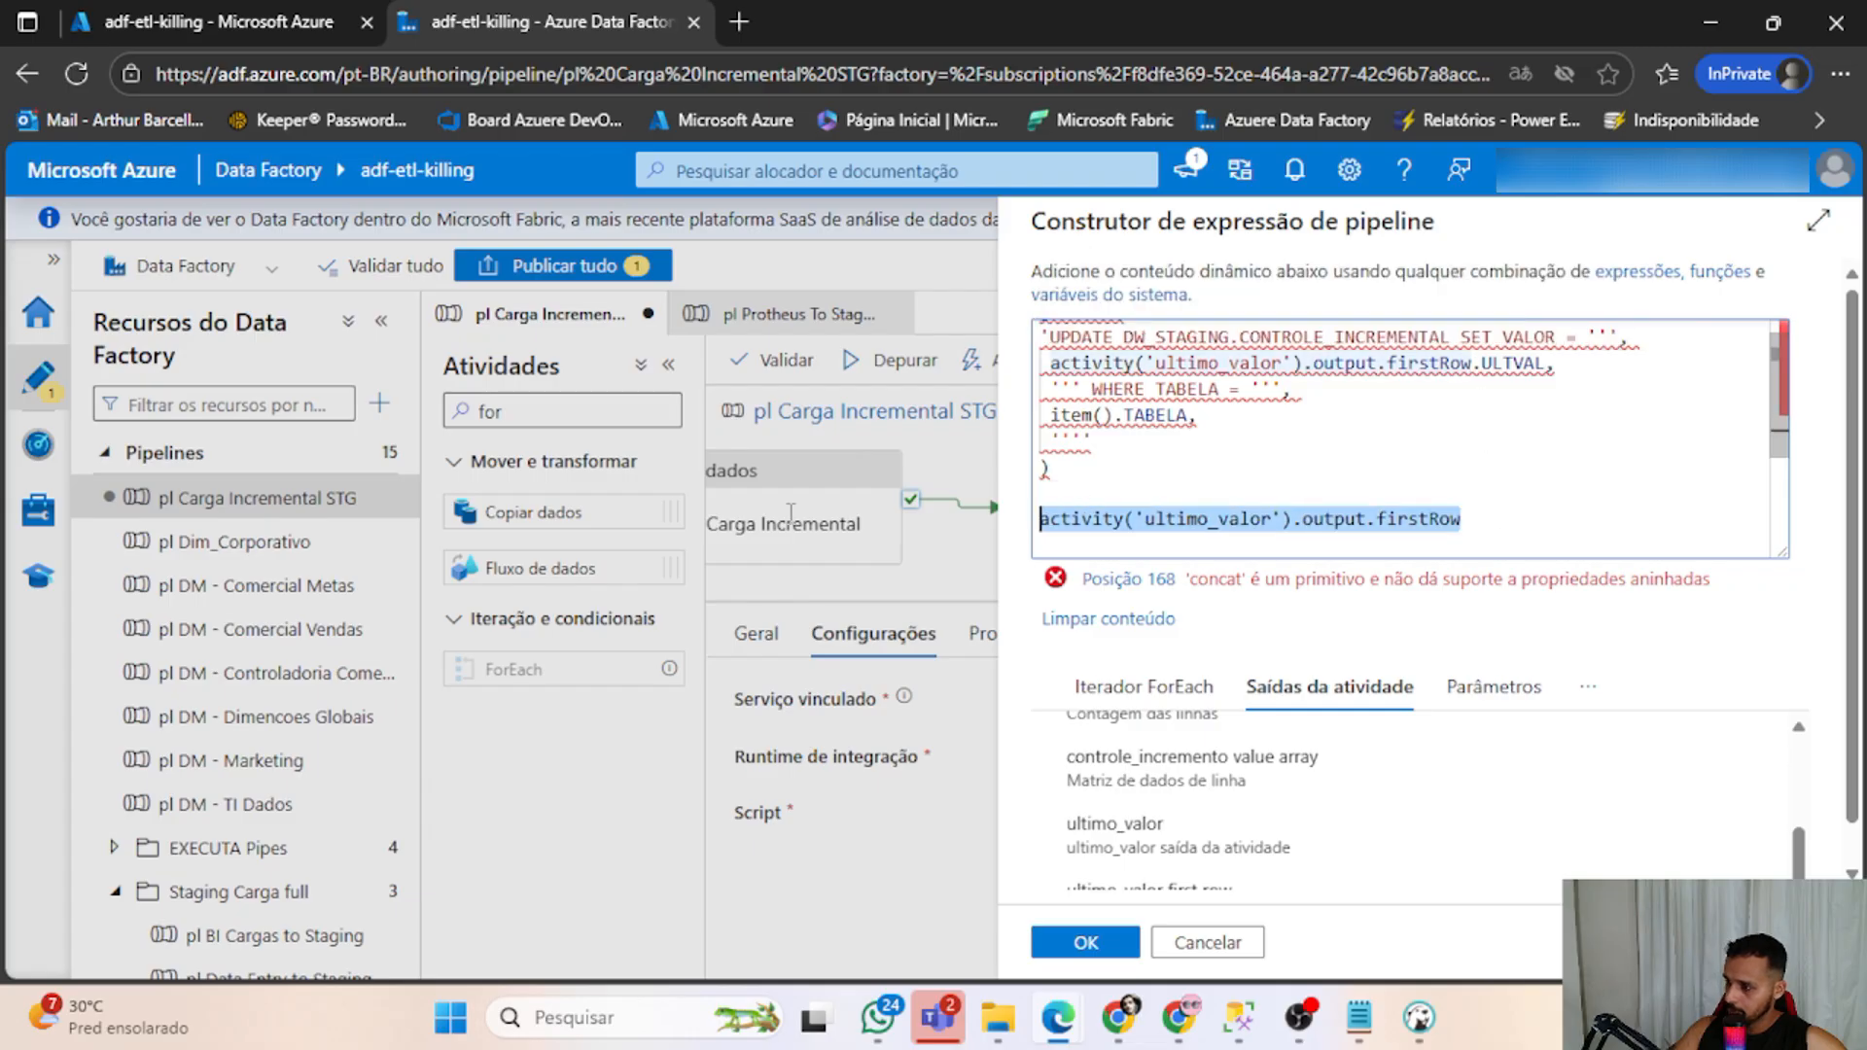
pyautogui.press('BackSpace')
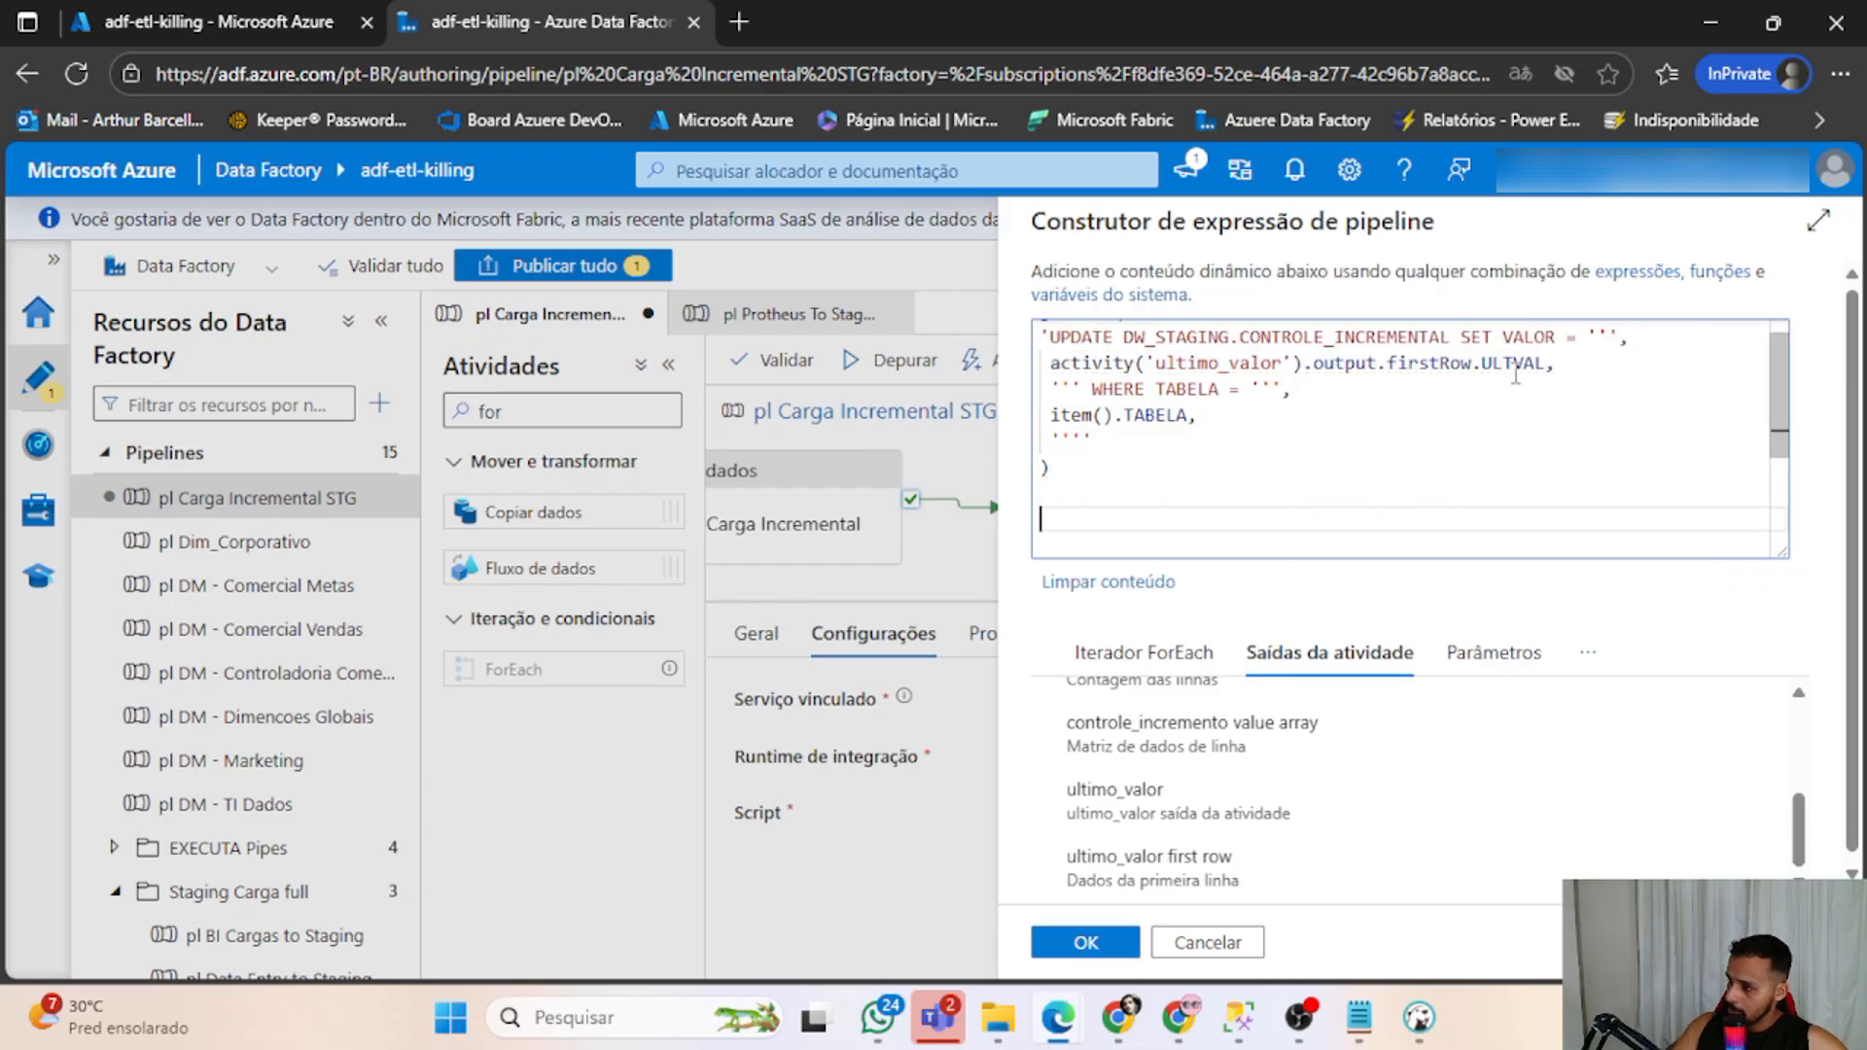
# Examine ULTVAL and the WHERE TABELA condition in the UPDATE expression, checking the control table in DBeaver.
pyautogui.doubleClick(1515, 375)
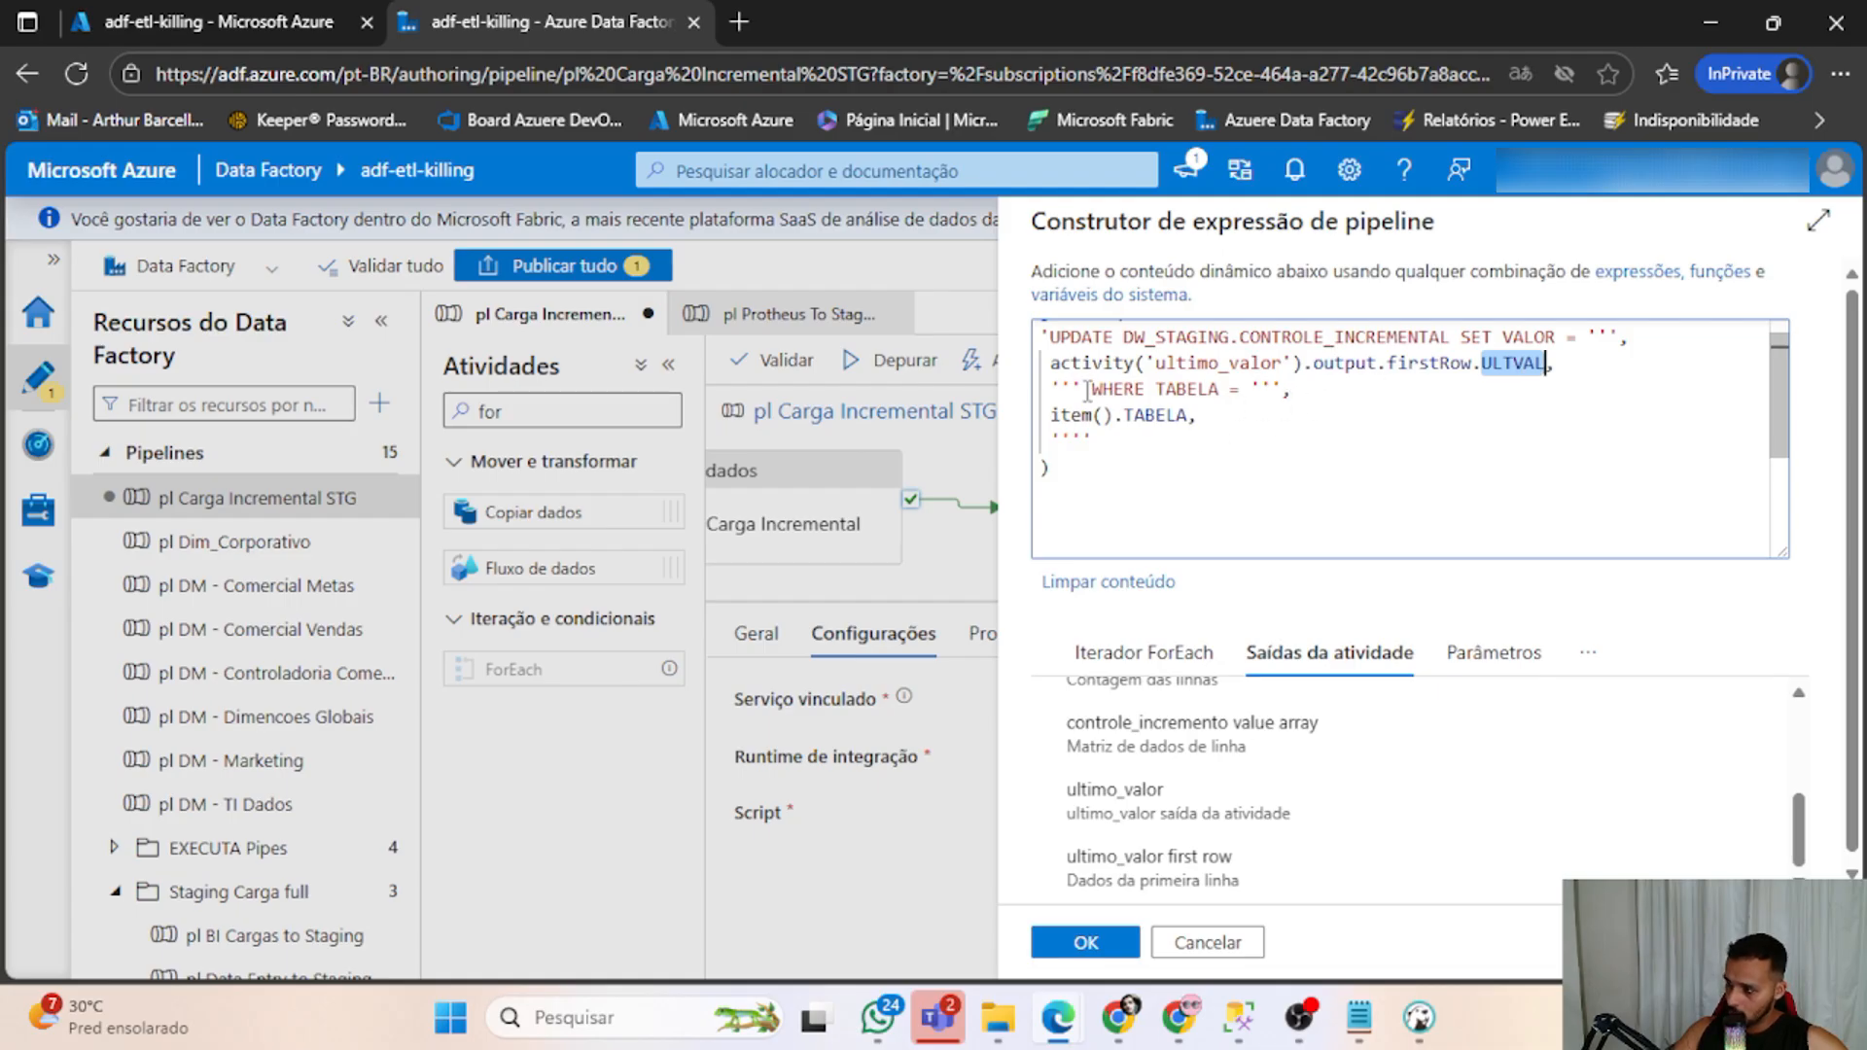
pyautogui.moveTo(1087, 390); pyautogui.dragTo(1134, 388)
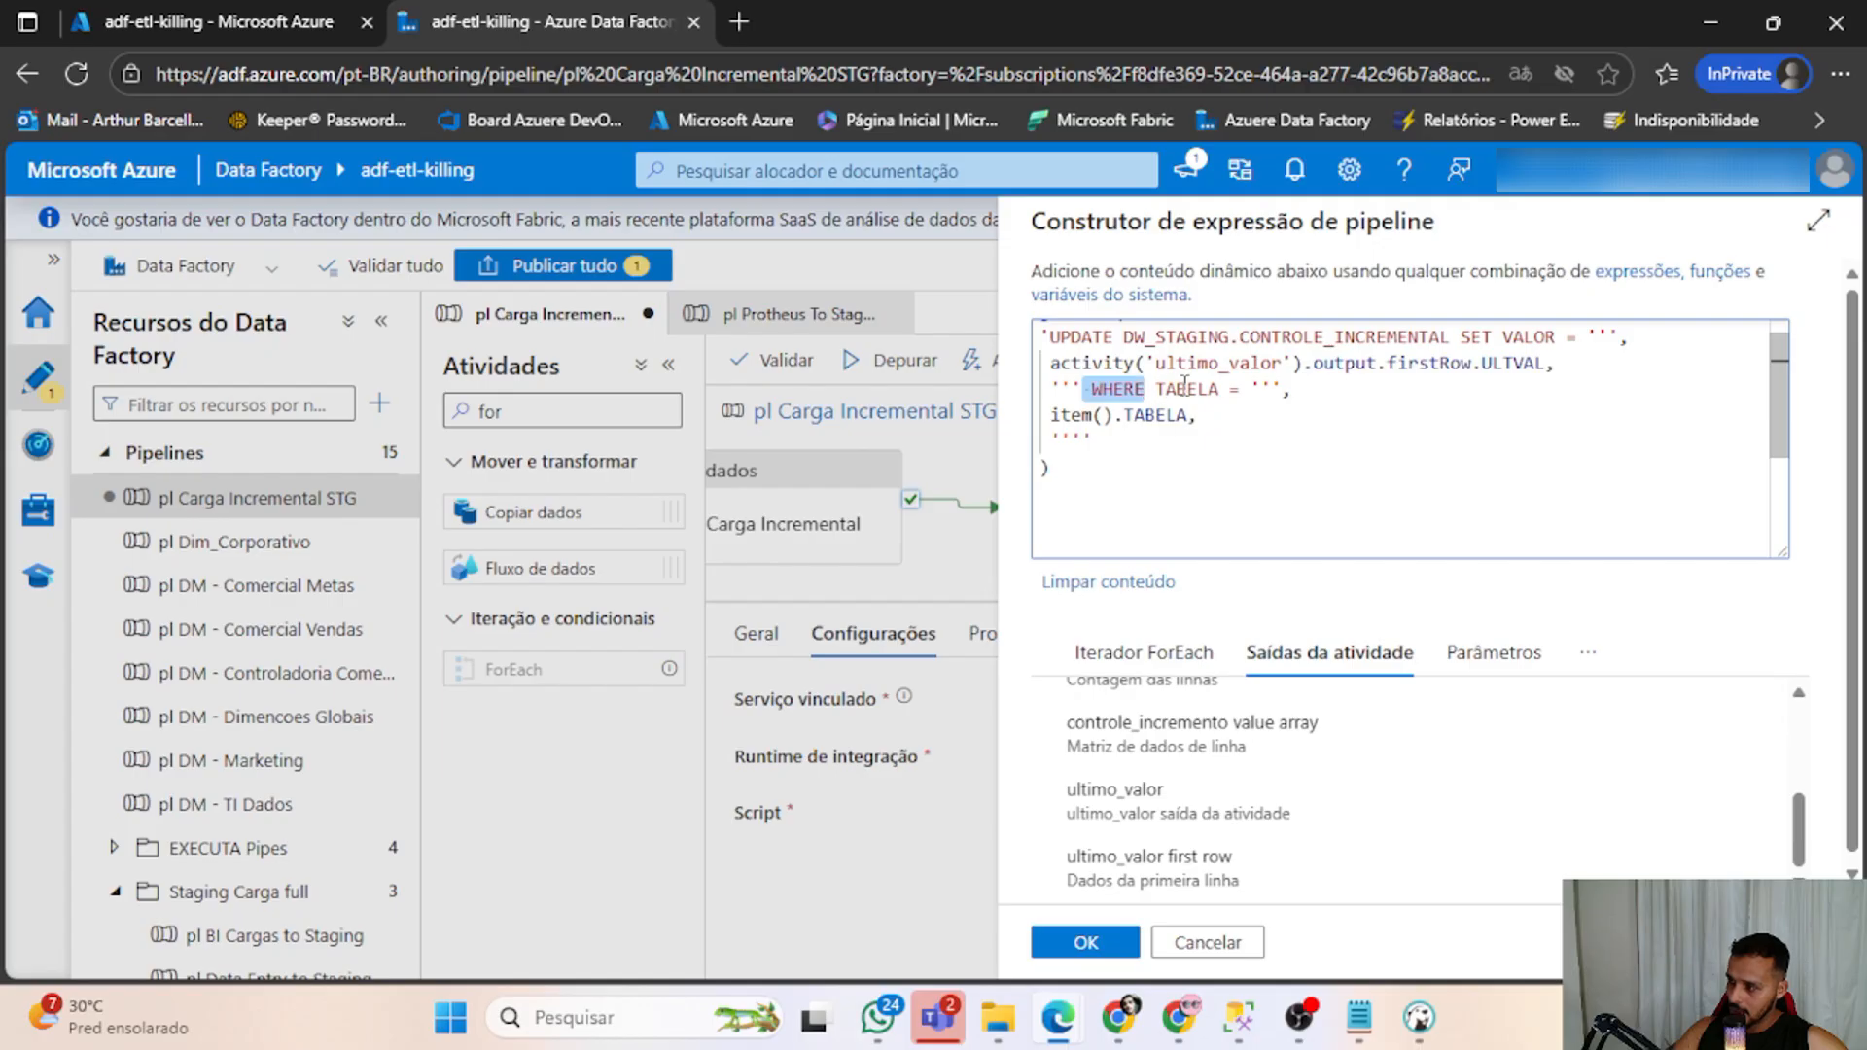
pyautogui.doubleClick(1184, 387)
pyautogui.hotkey('alt', 'Tab')
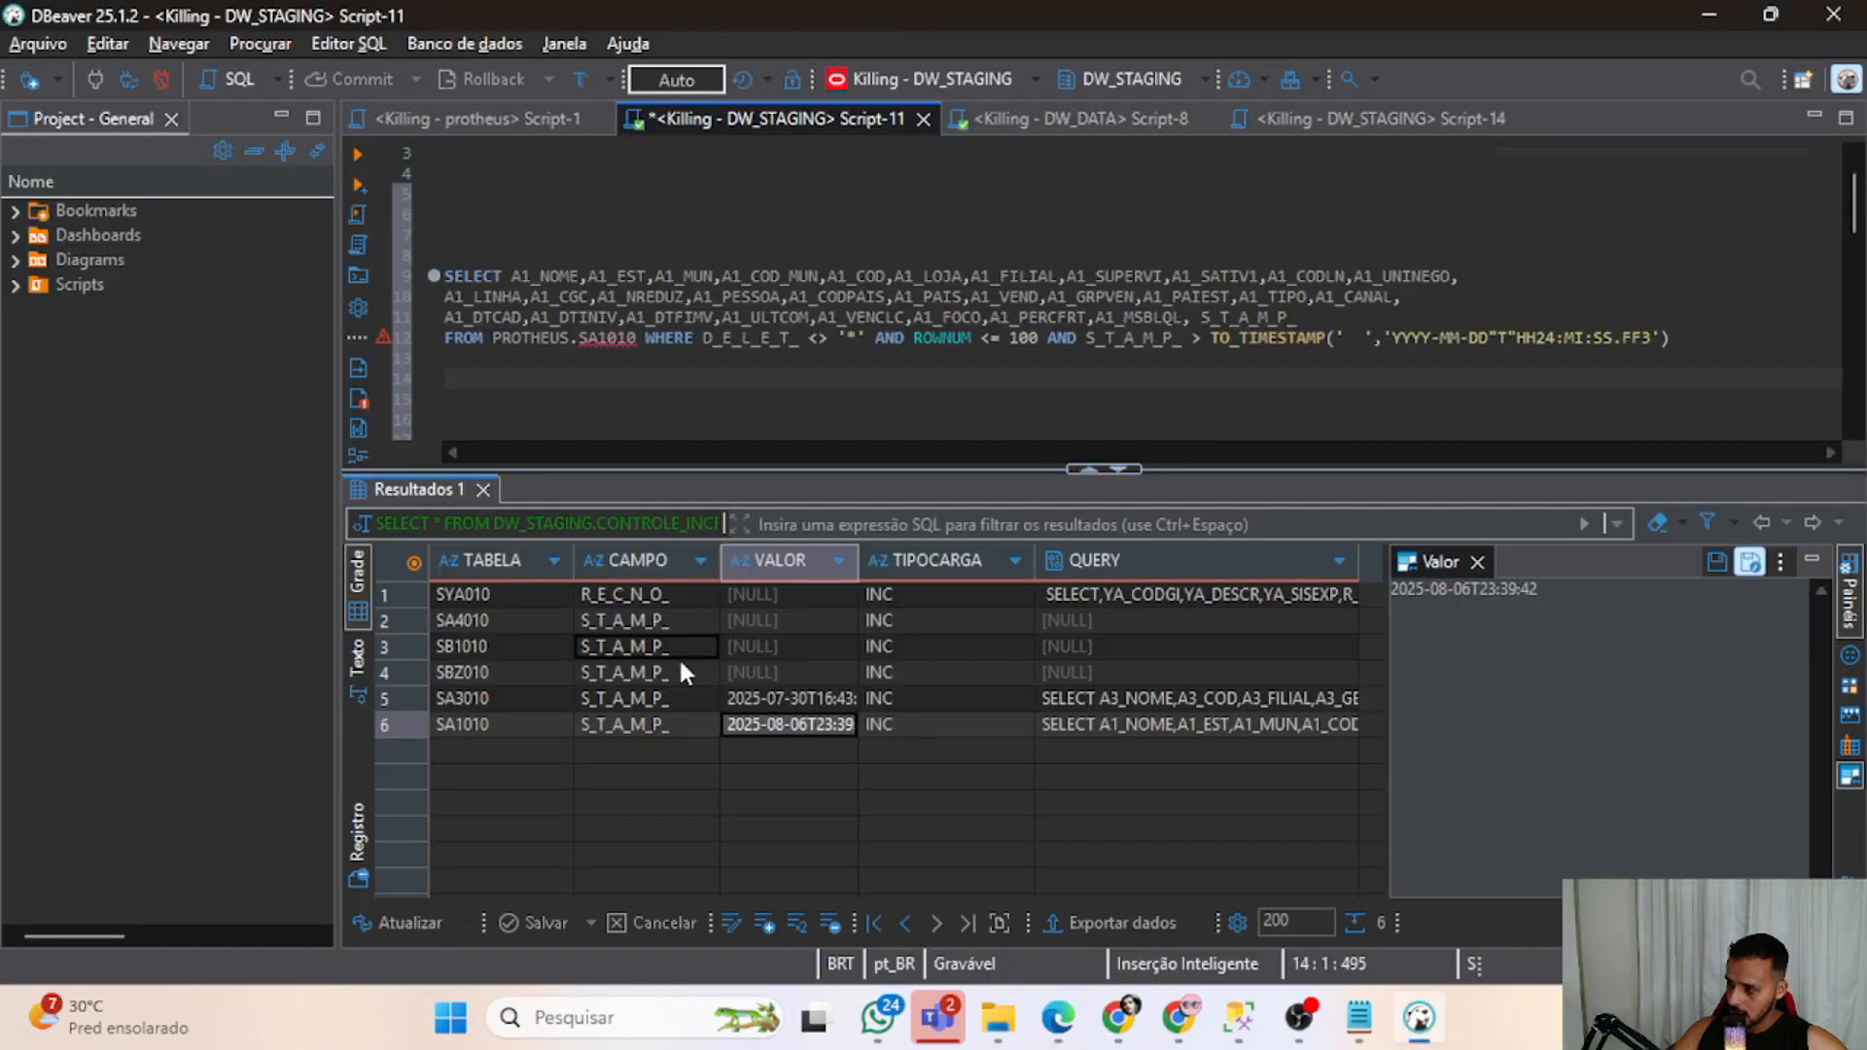
pyautogui.hotkey('alt', 'Tab')
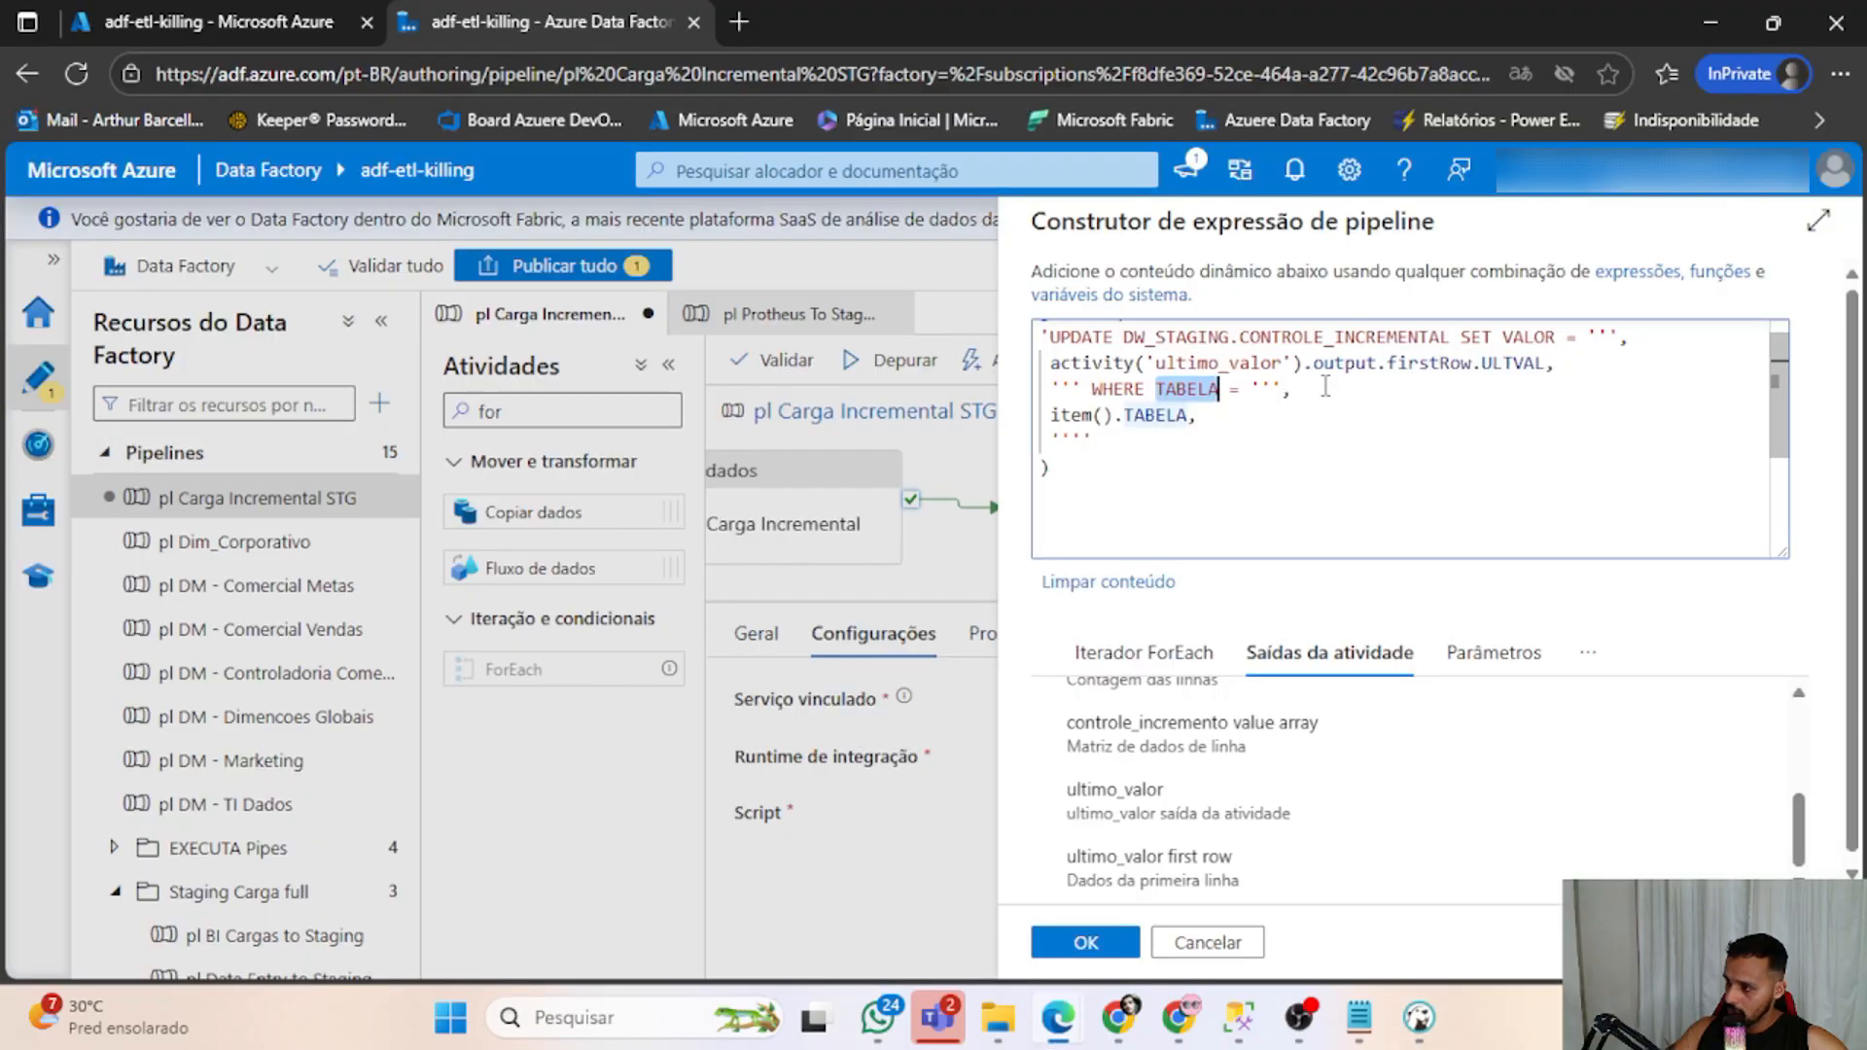
# Review the item().TABELA value used in the filter against DBeaver's control table, and confirm the script expression in Data Factory.
pyautogui.click(1239, 393)
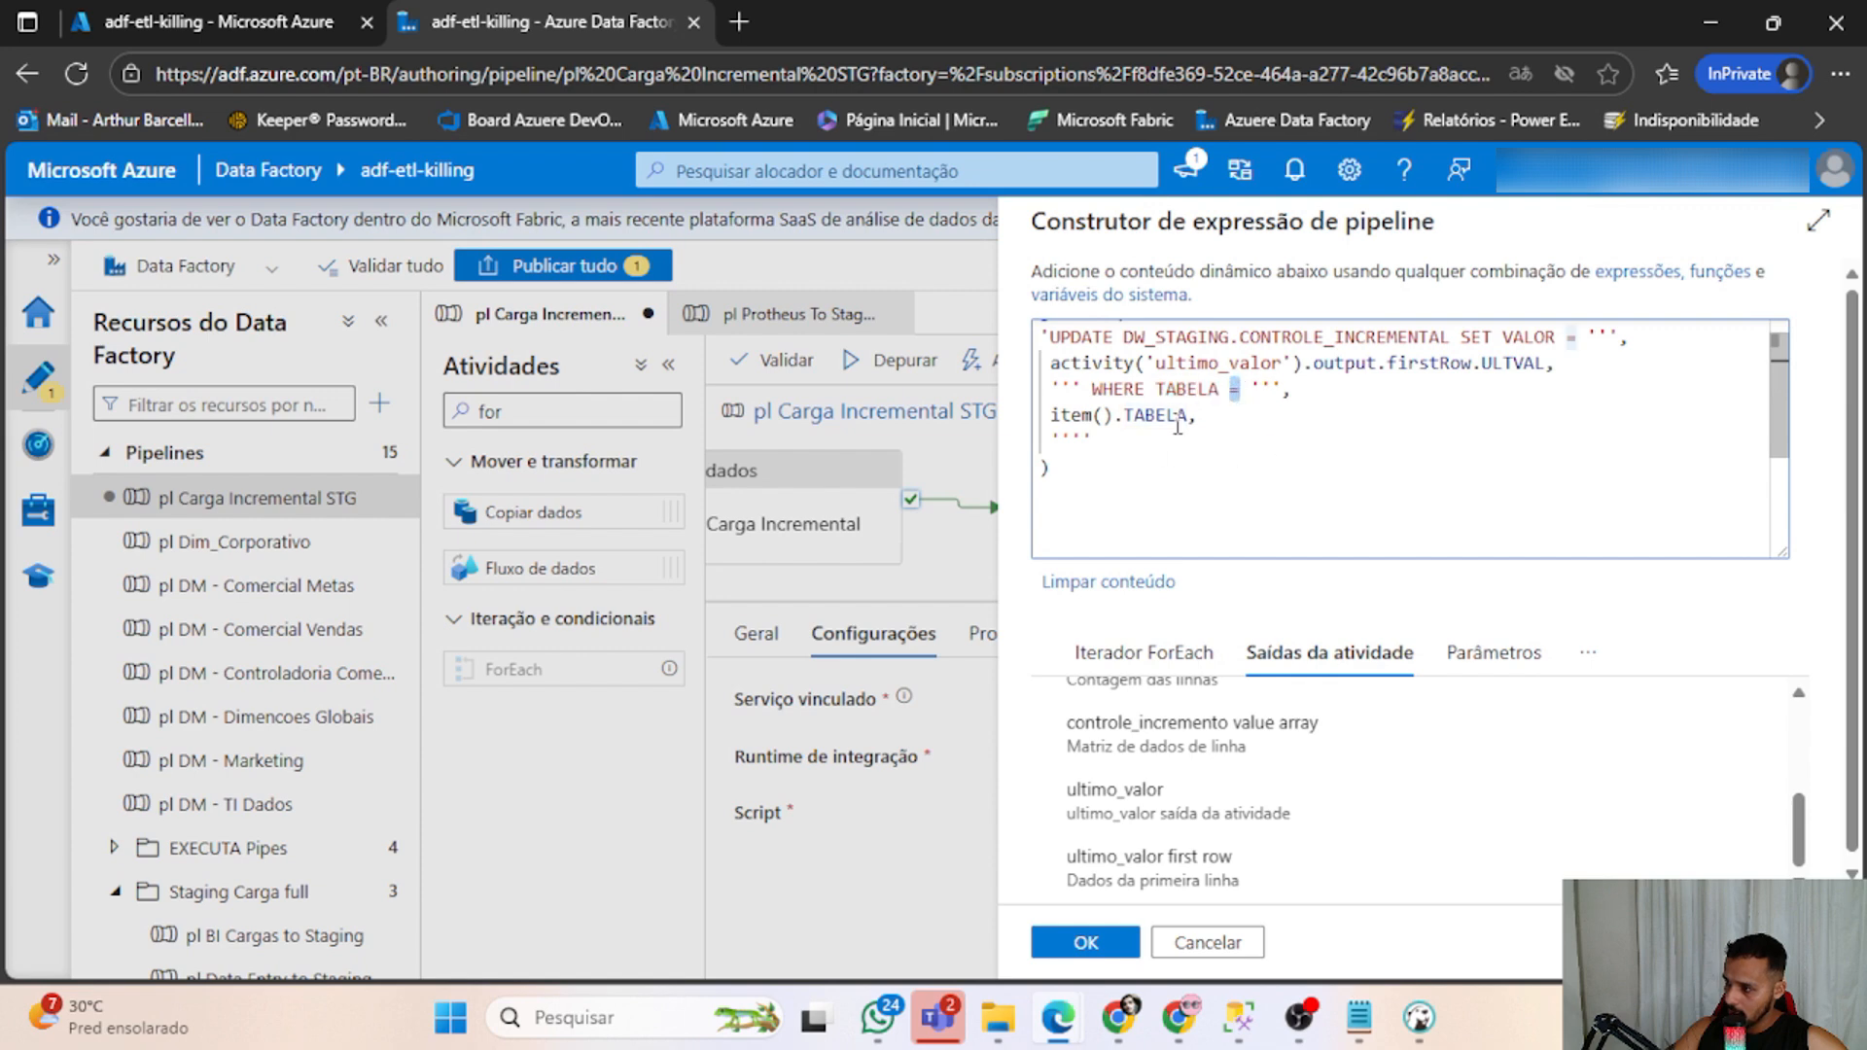
pyautogui.moveTo(1188, 415); pyautogui.dragTo(1040, 415)
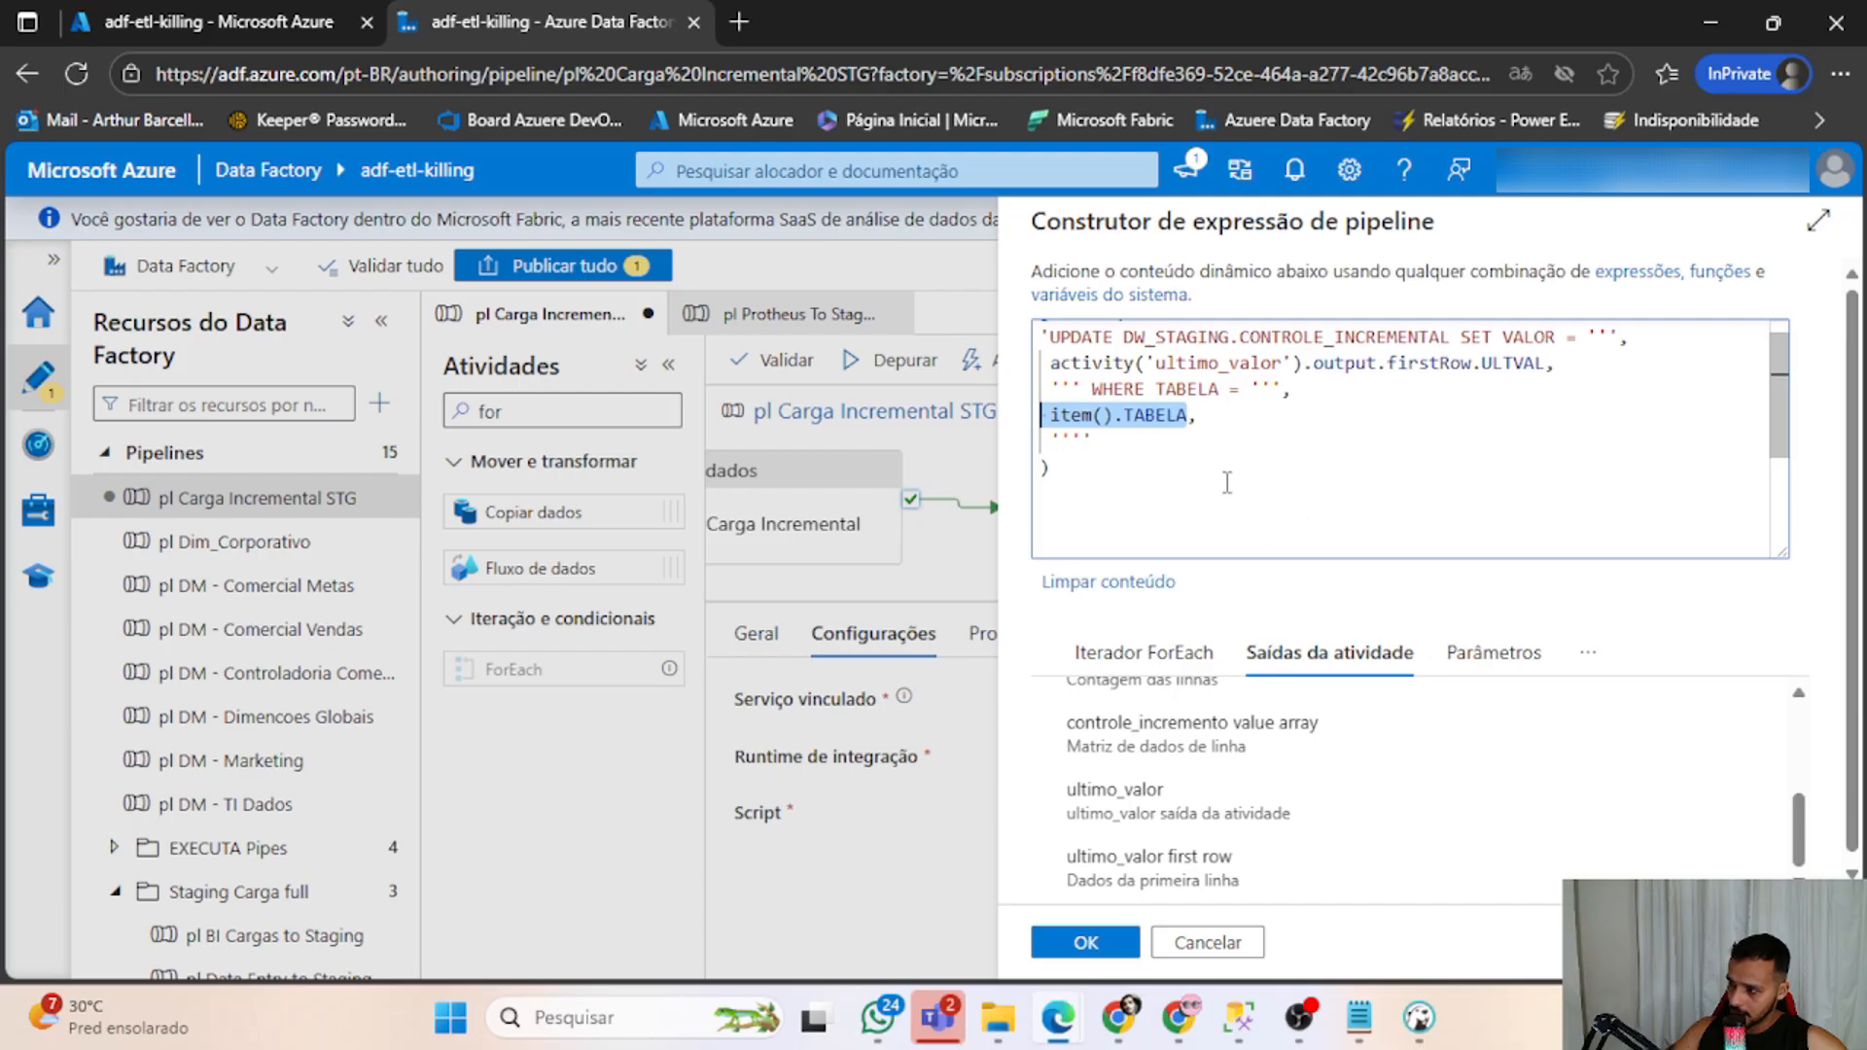
pyautogui.click(1138, 516)
pyautogui.hotkey('alt', 'Tab')
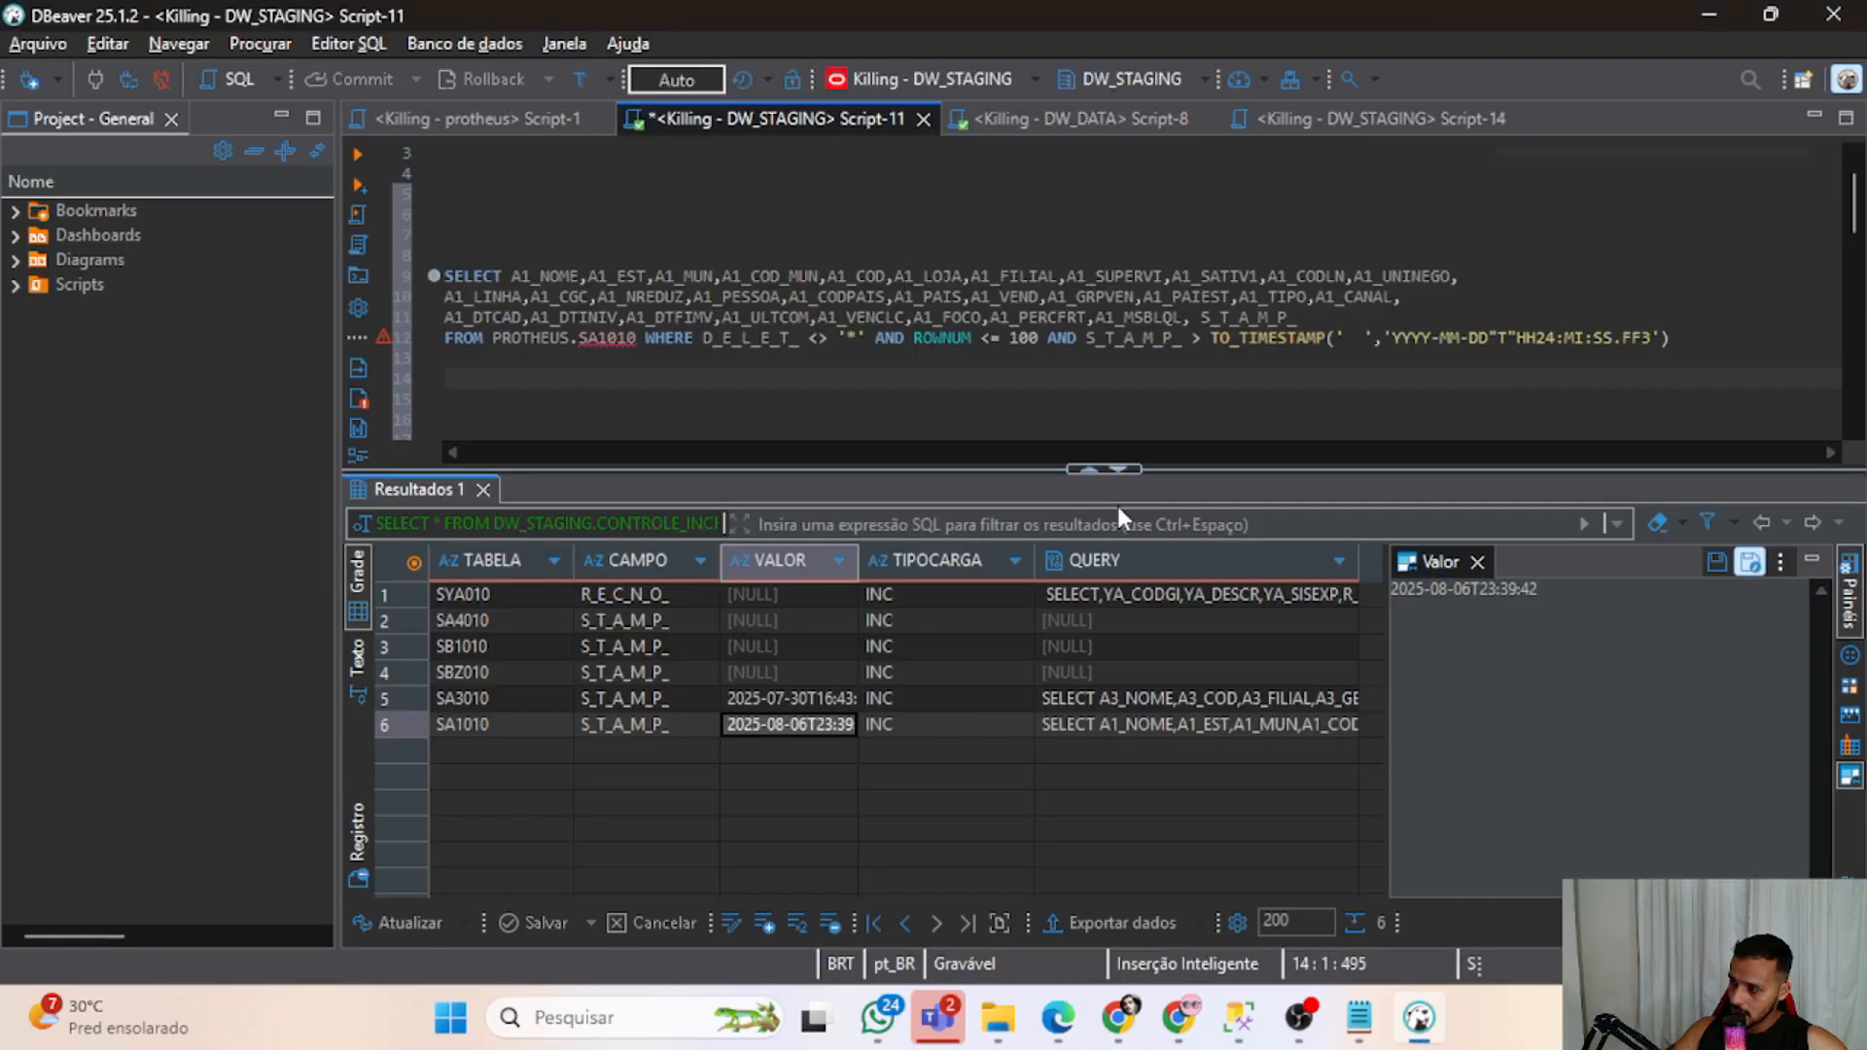
pyautogui.hotkey('alt', 'Tab')
pyautogui.moveTo(1189, 416); pyautogui.dragTo(1027, 410)
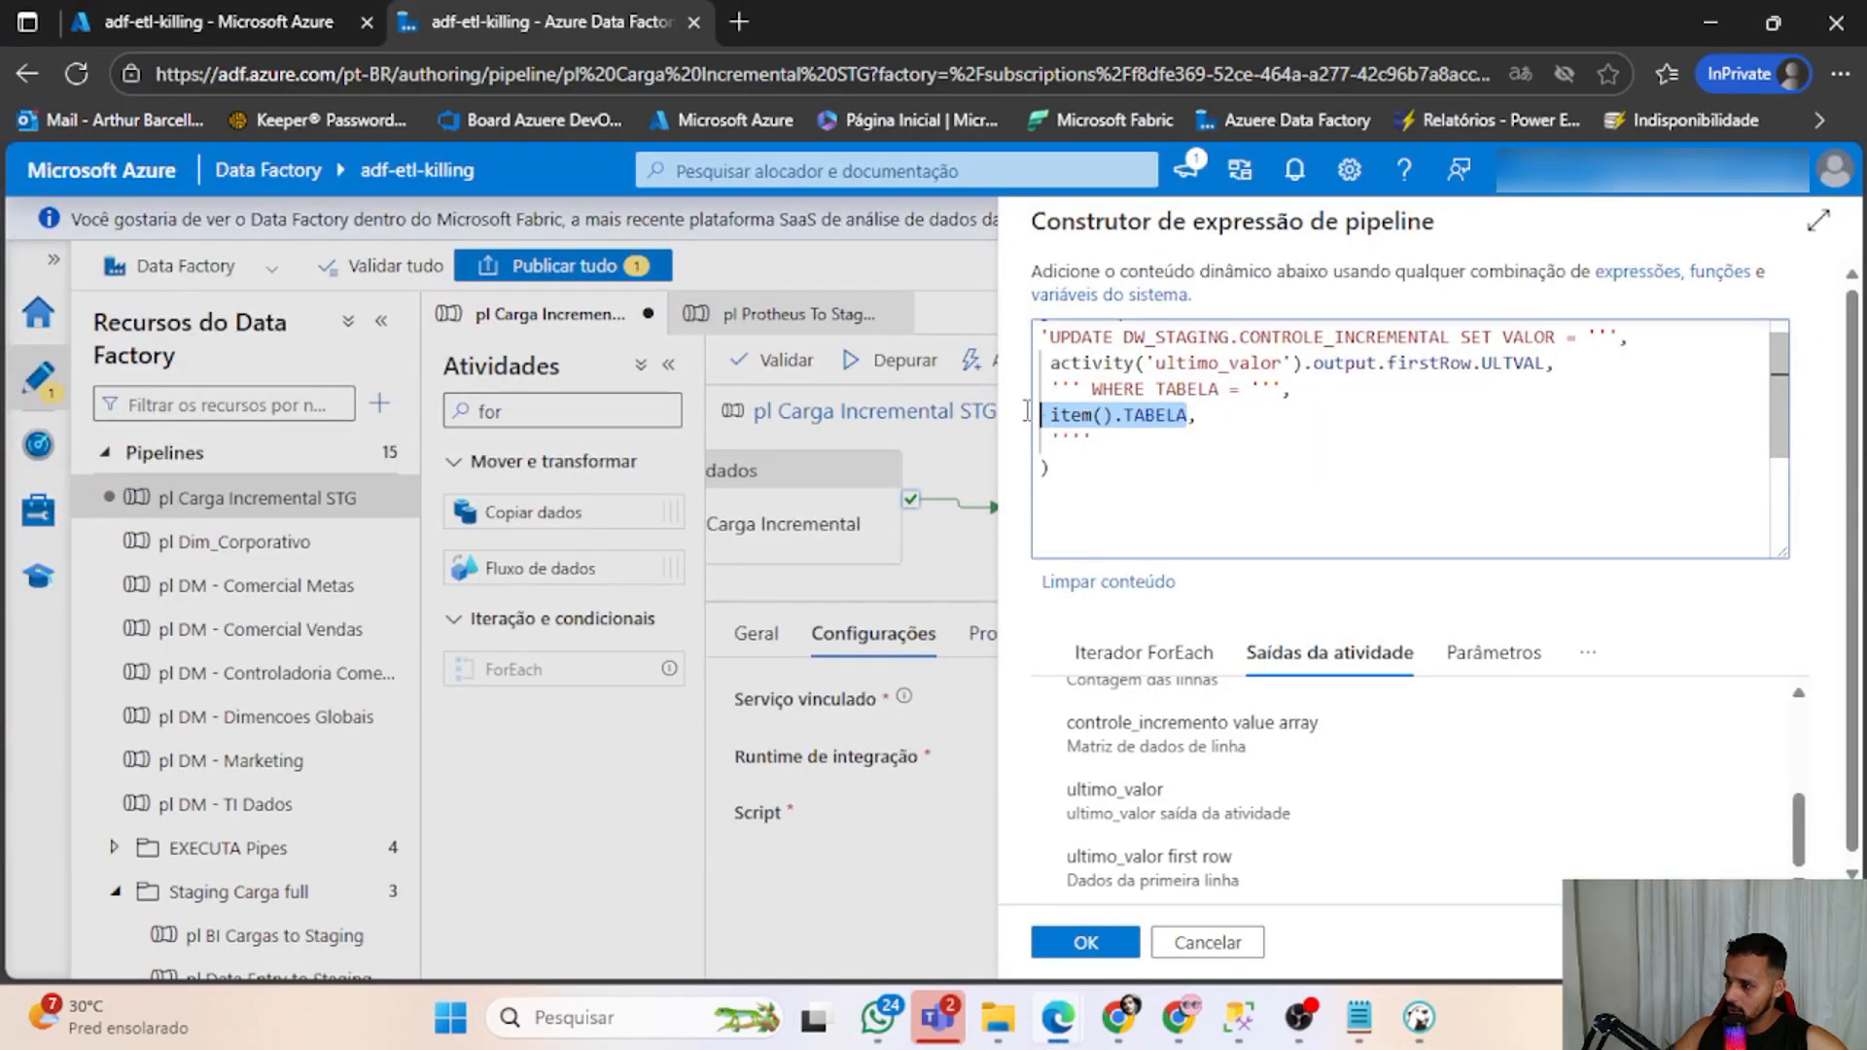
pyautogui.click(1135, 503)
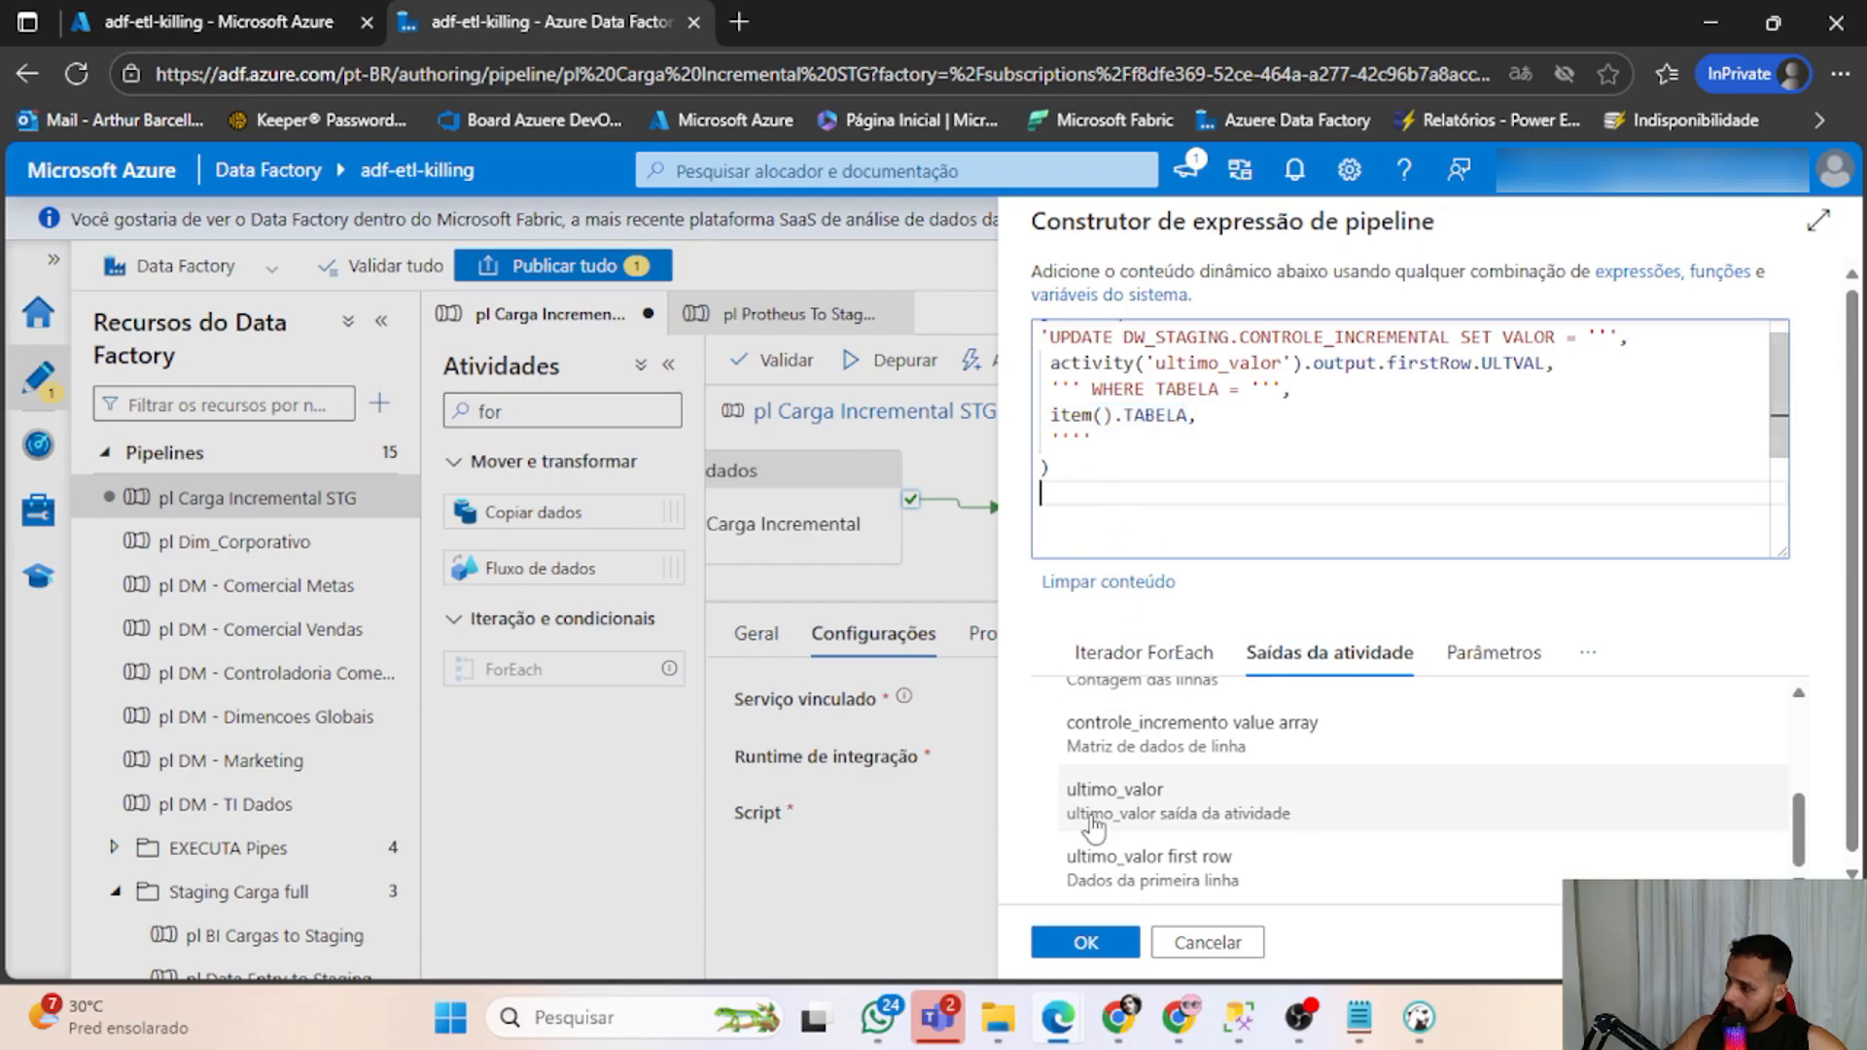
pyautogui.click(1086, 944)
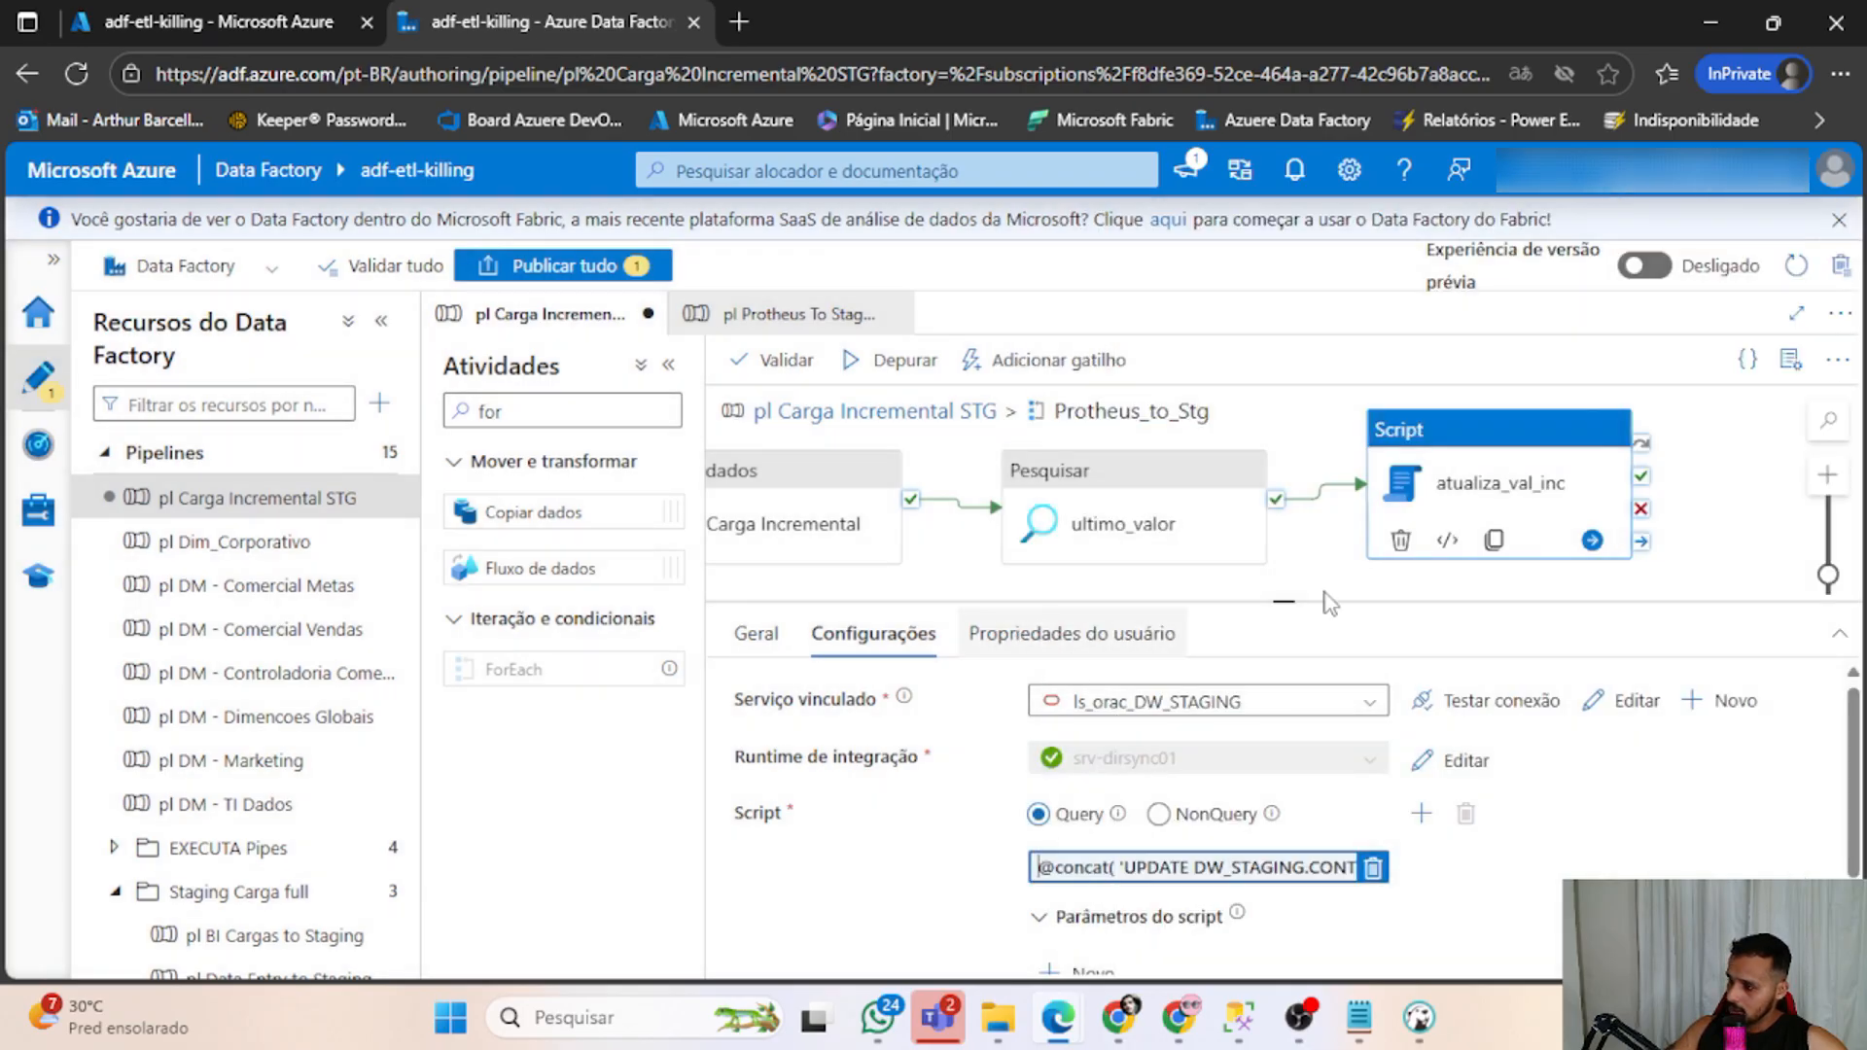
# Switch to DBeaver and go through the control table rows from SA1010 up to SA4010 one by one.
pyautogui.moveTo(1308, 1029)
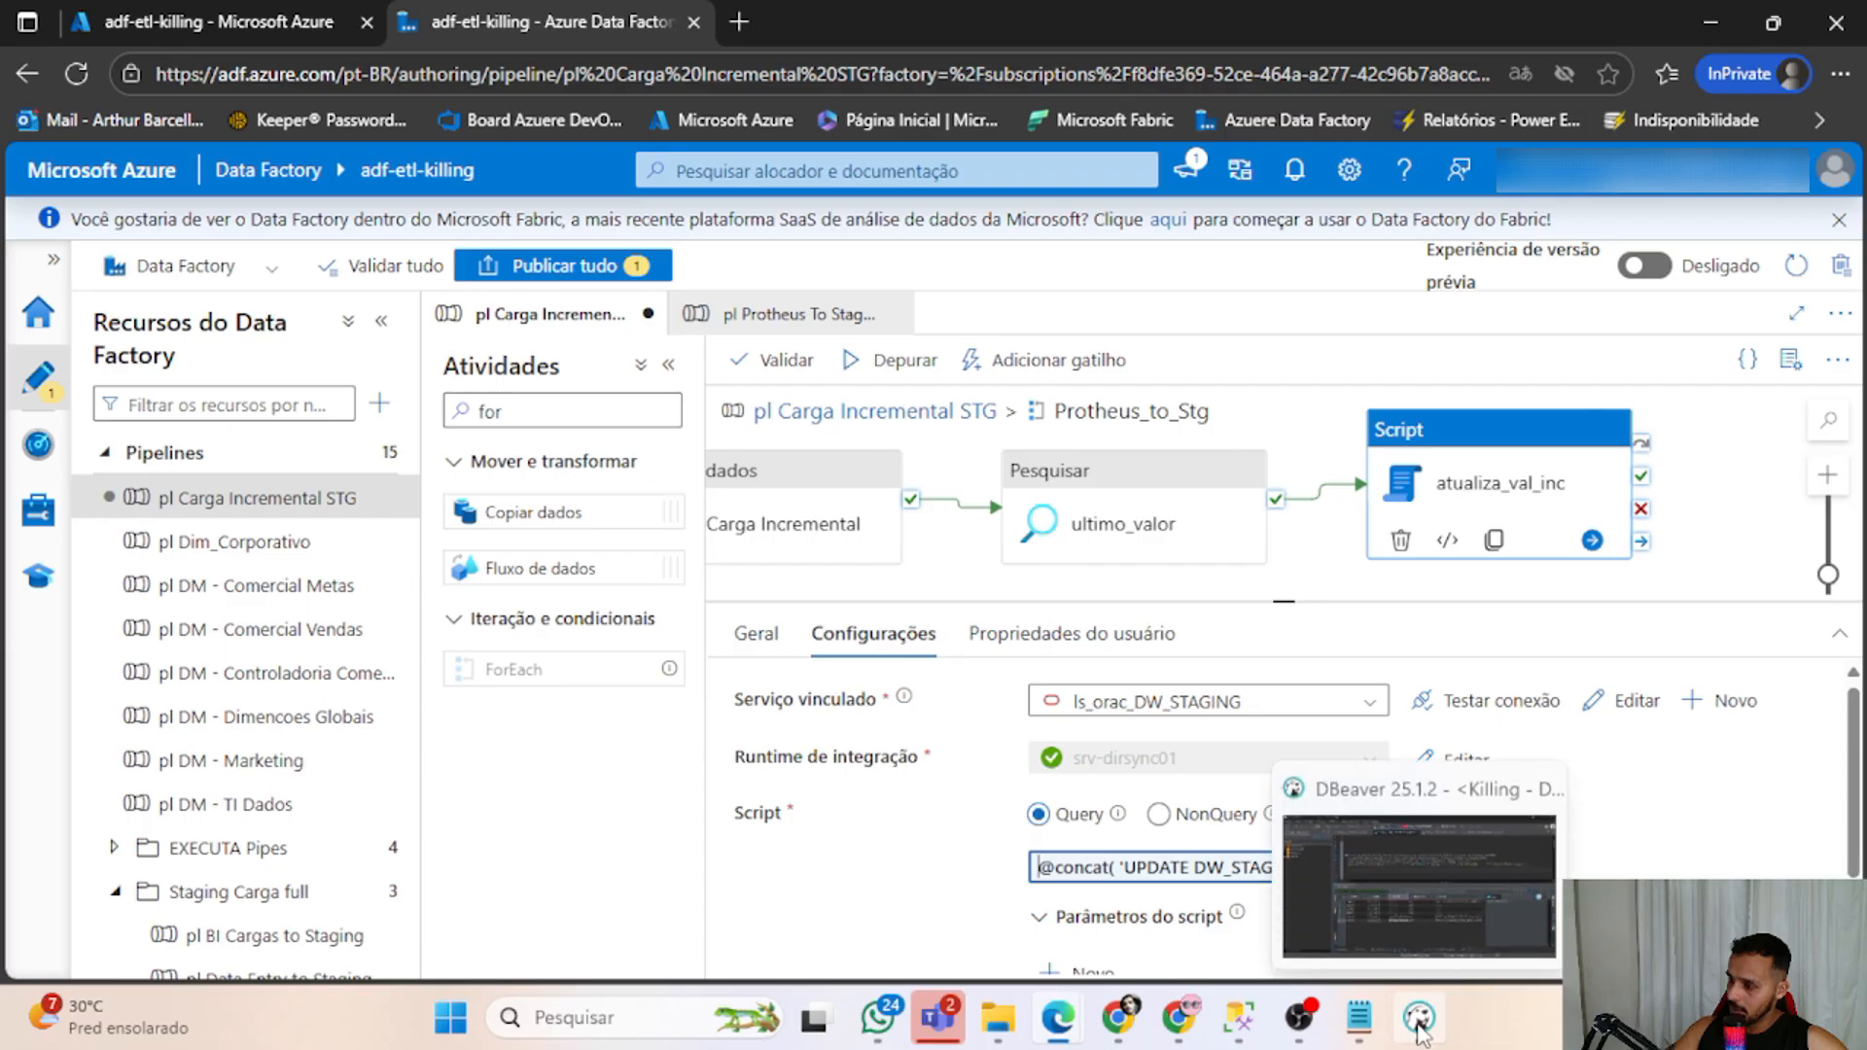
pyautogui.click(1418, 1018)
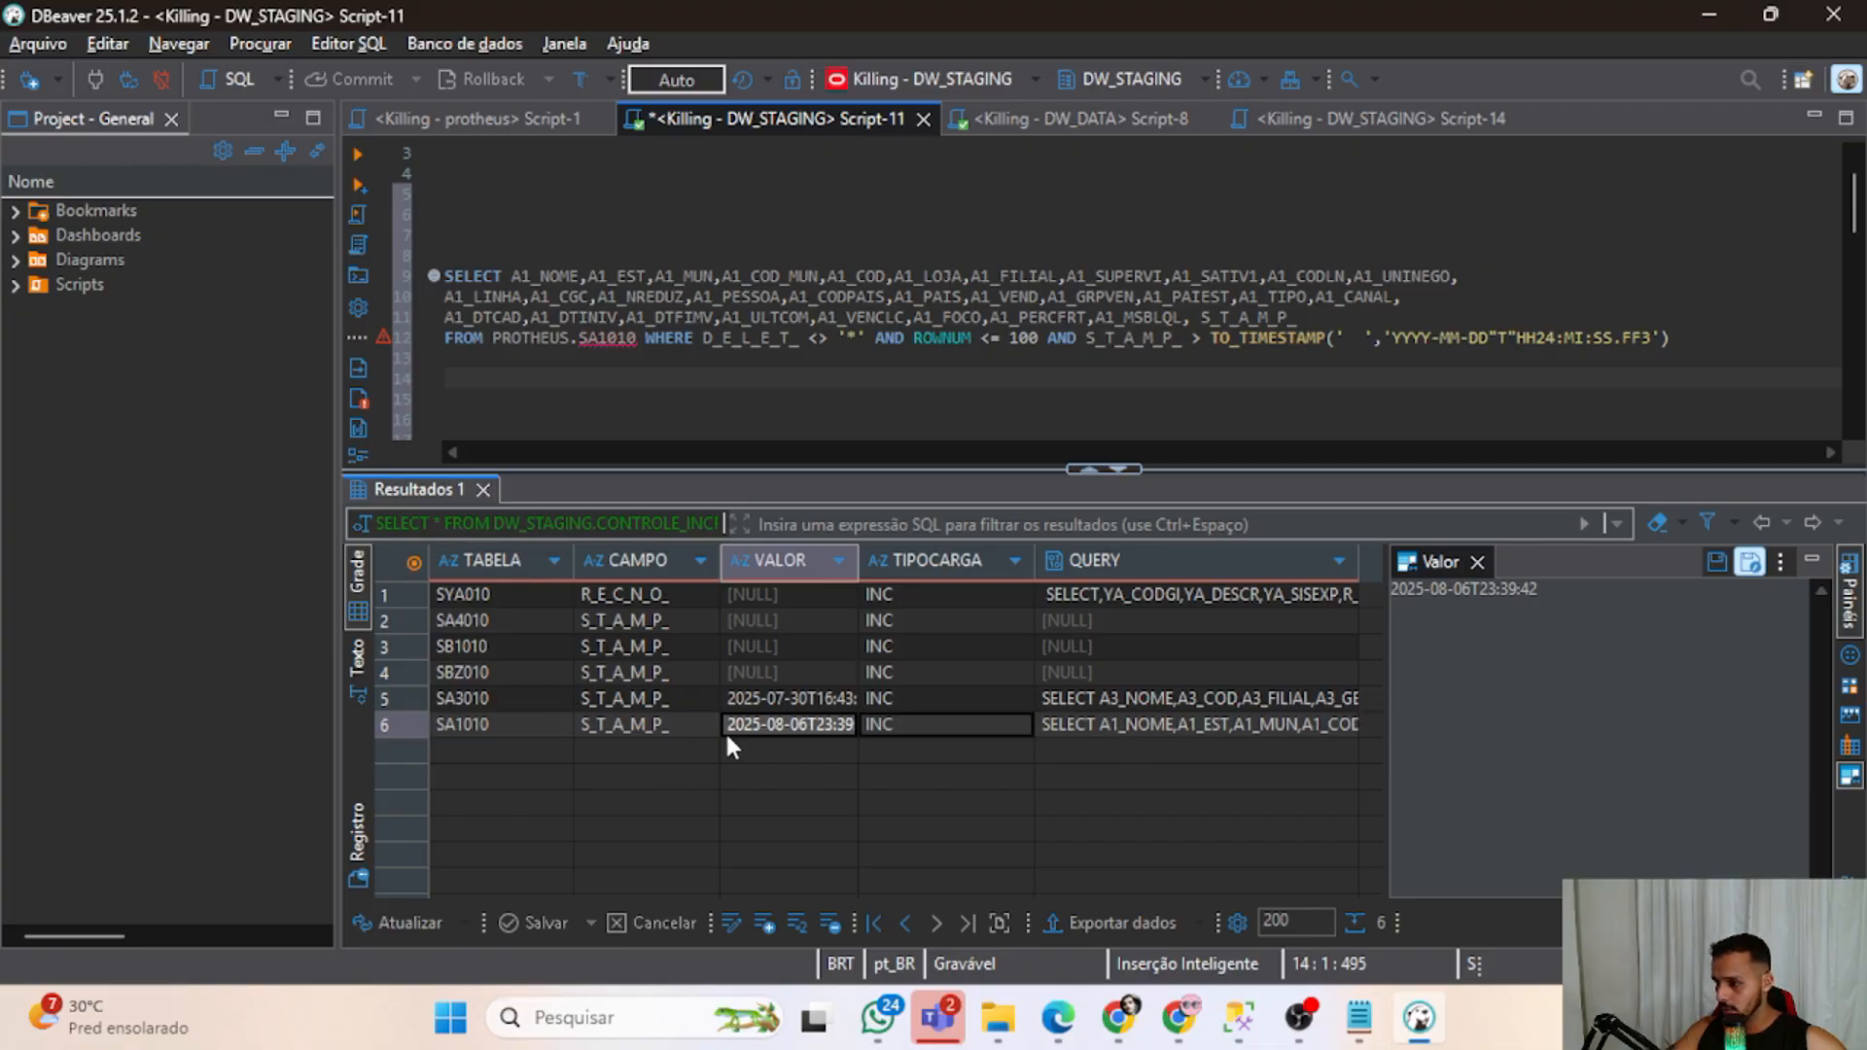
pyautogui.click(478, 728)
pyautogui.click(408, 725)
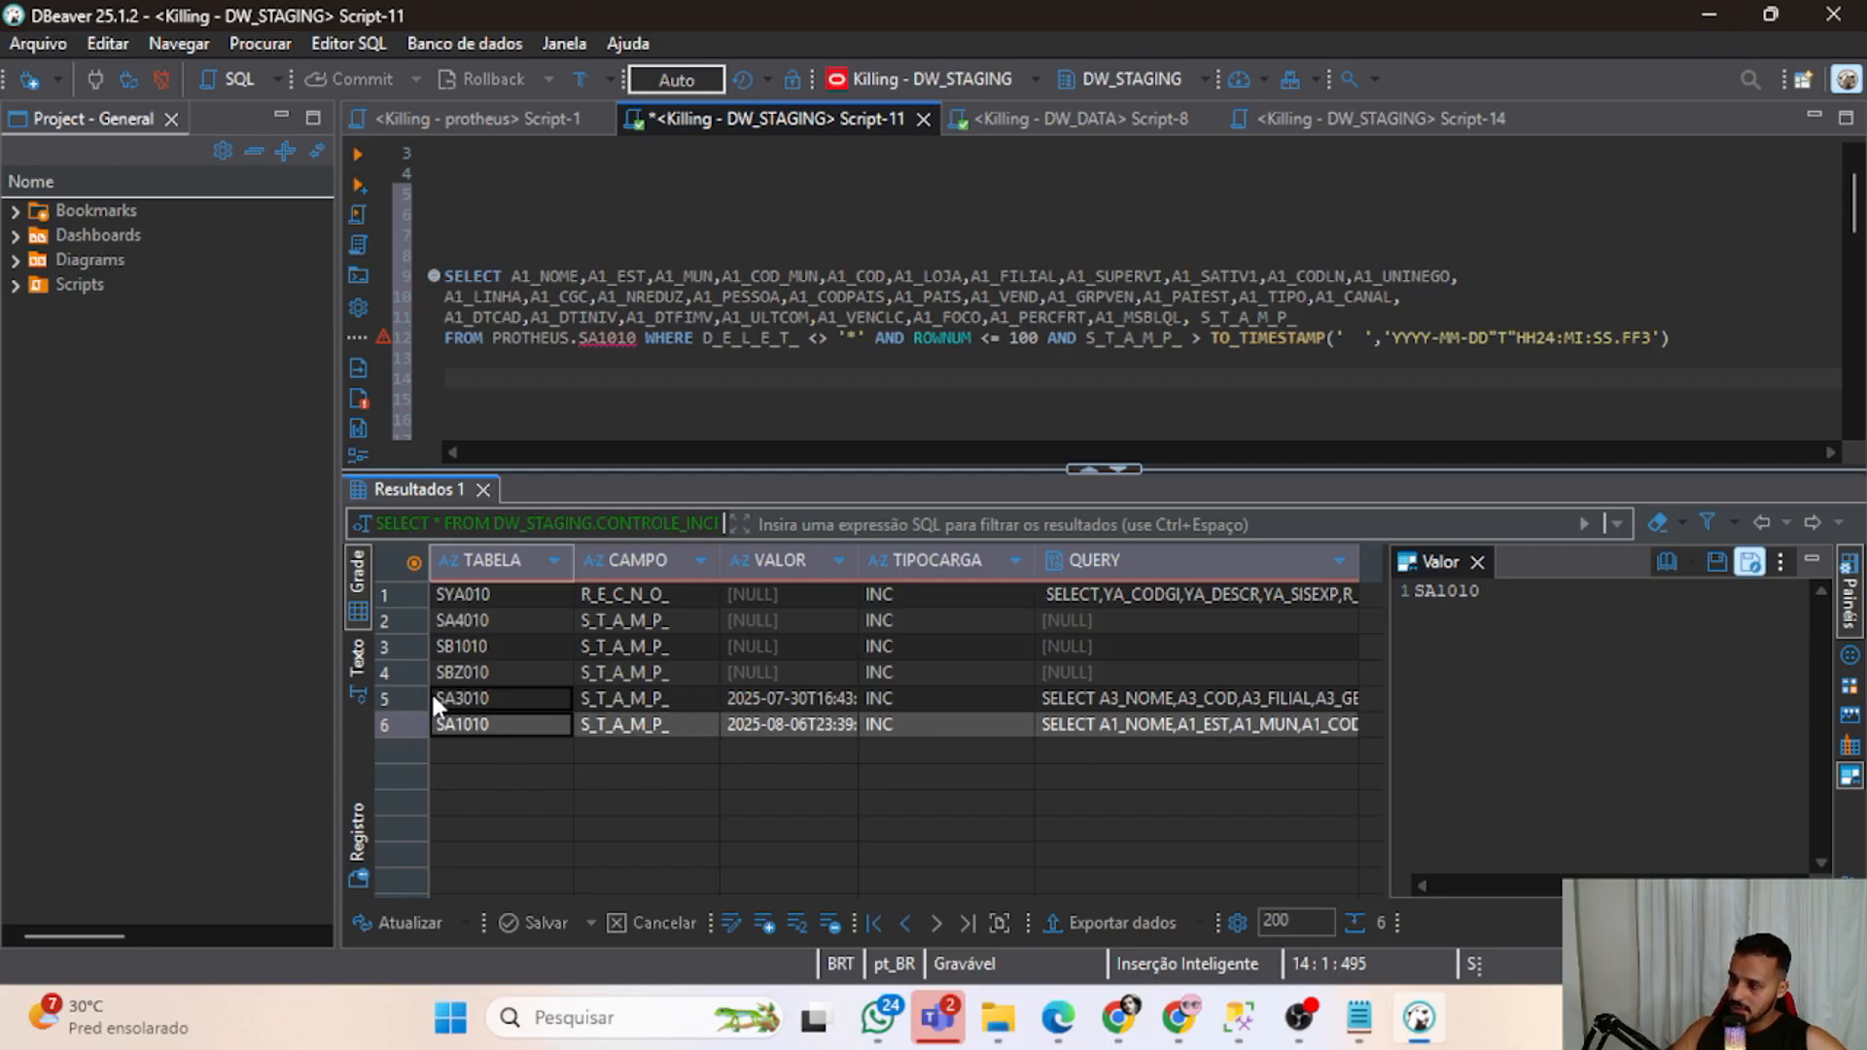
pyautogui.click(402, 699)
pyautogui.click(401, 675)
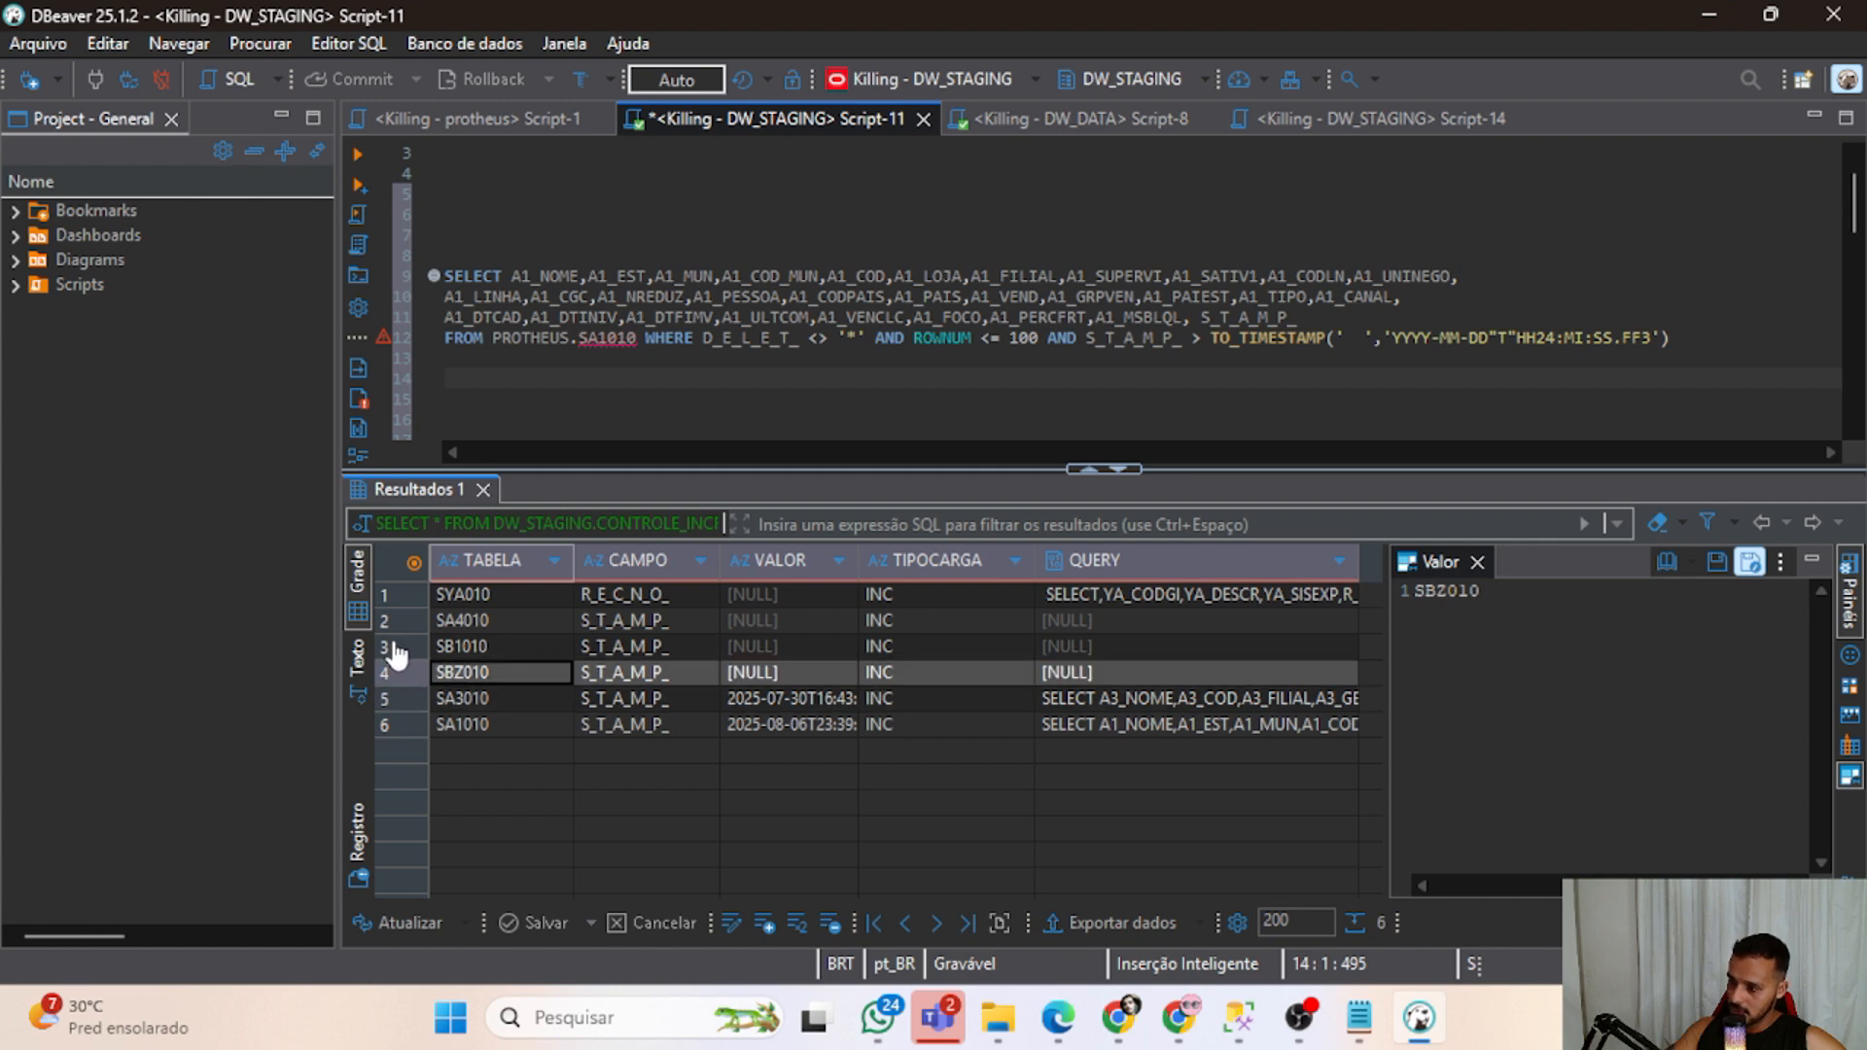
pyautogui.click(398, 647)
pyautogui.click(398, 626)
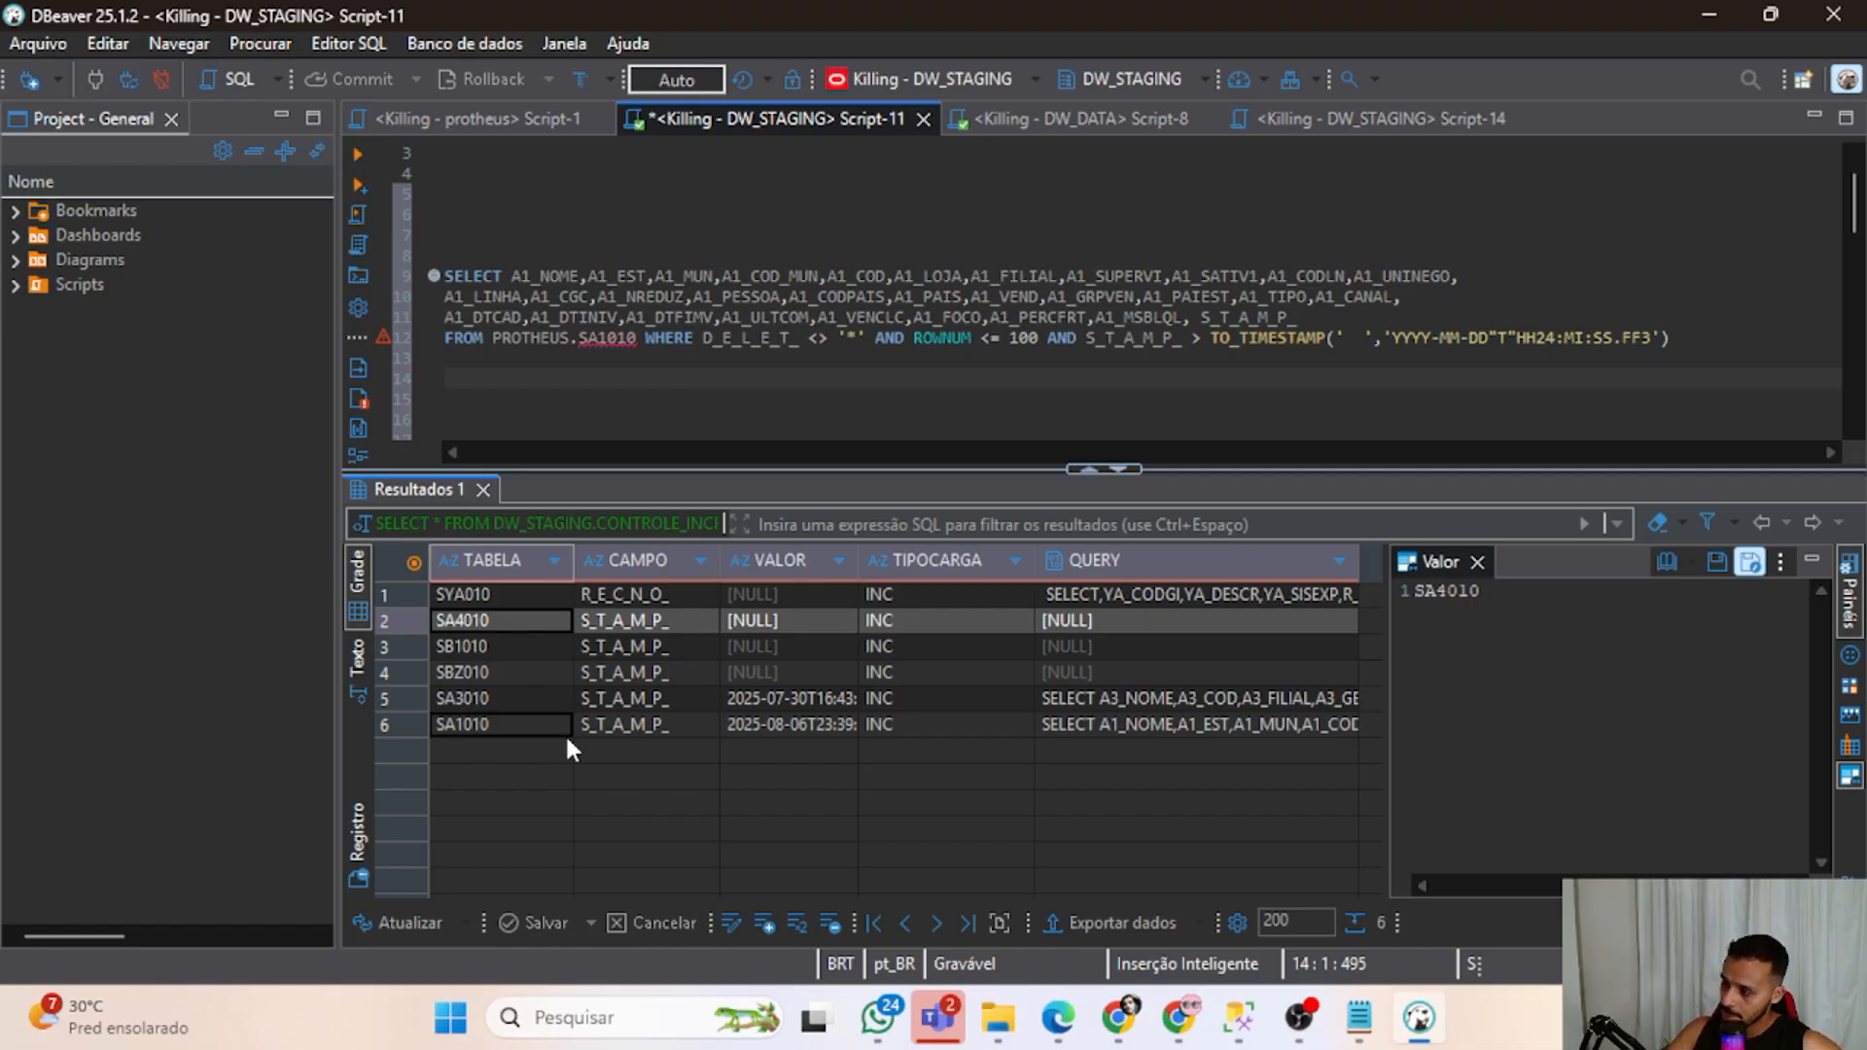
# Return to Data Factory, go back to the pl Carga Incremental STG level, and enlarge the canvas to view both main activities.
pyautogui.hotkey('alt', 'Tab')
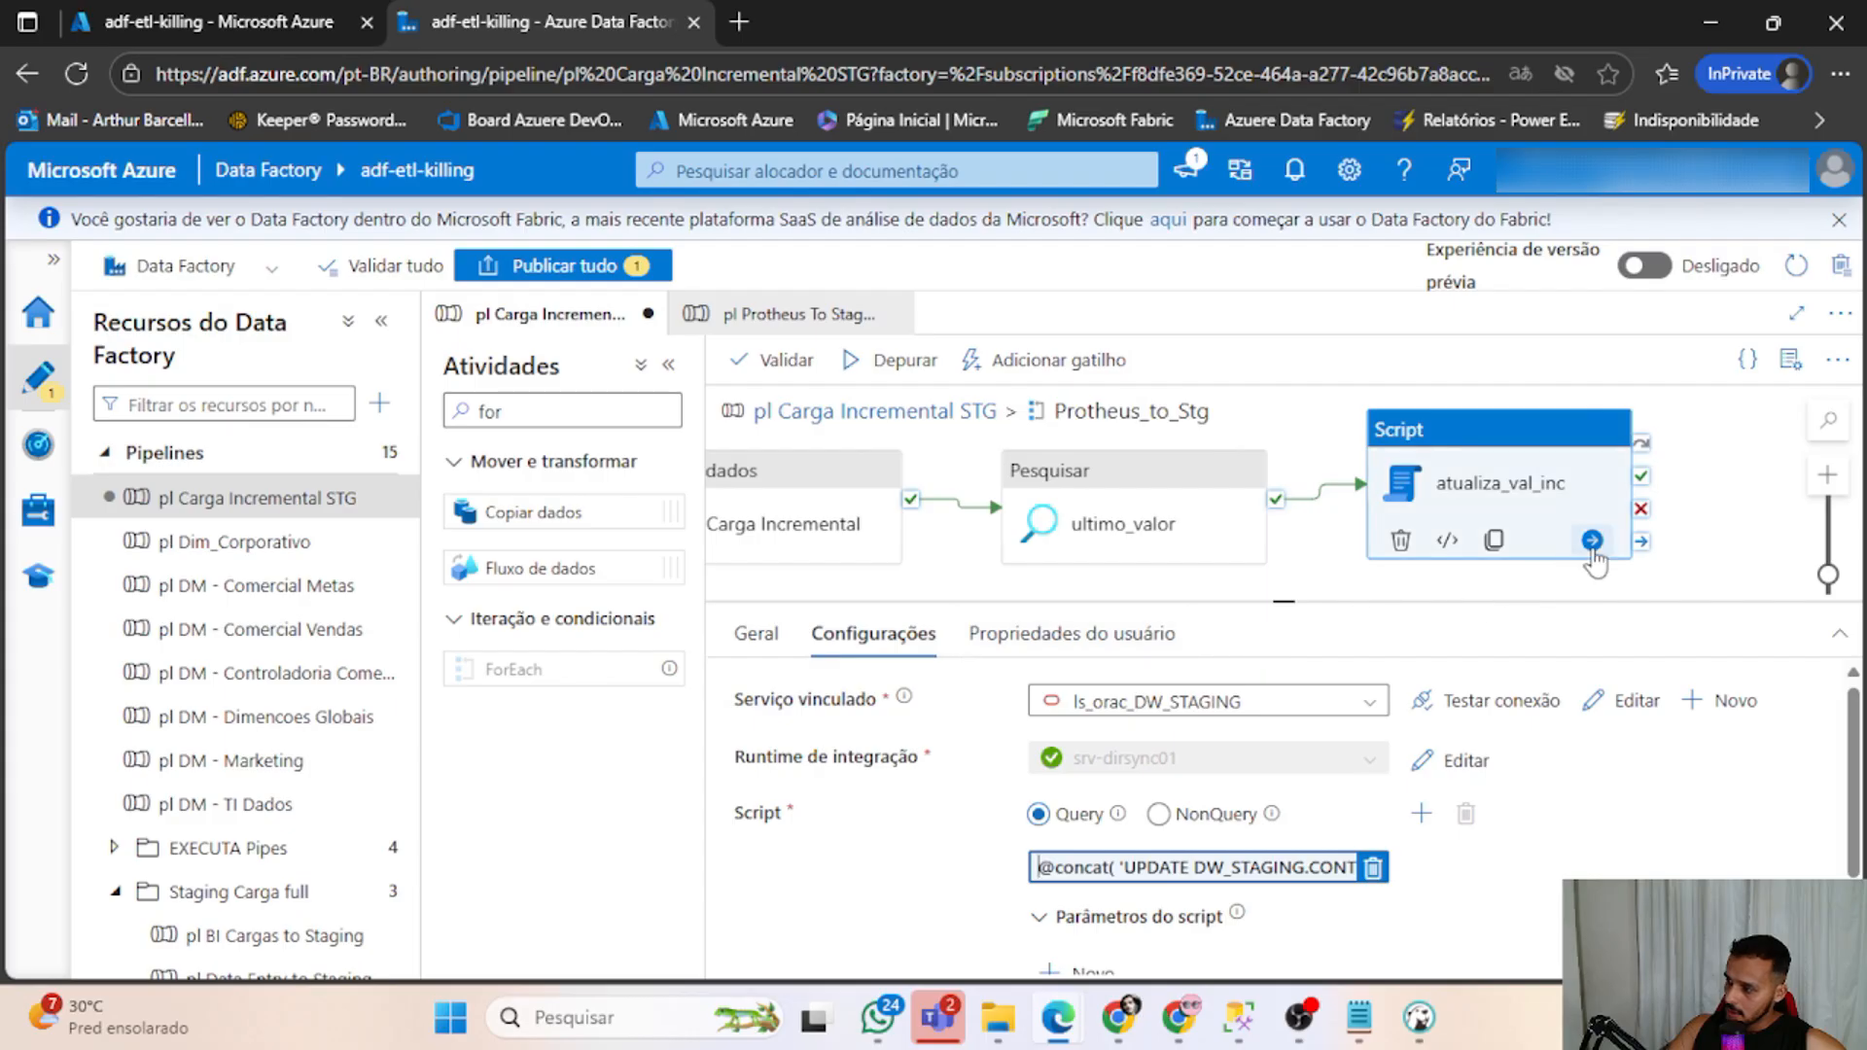
pyautogui.click(1255, 605)
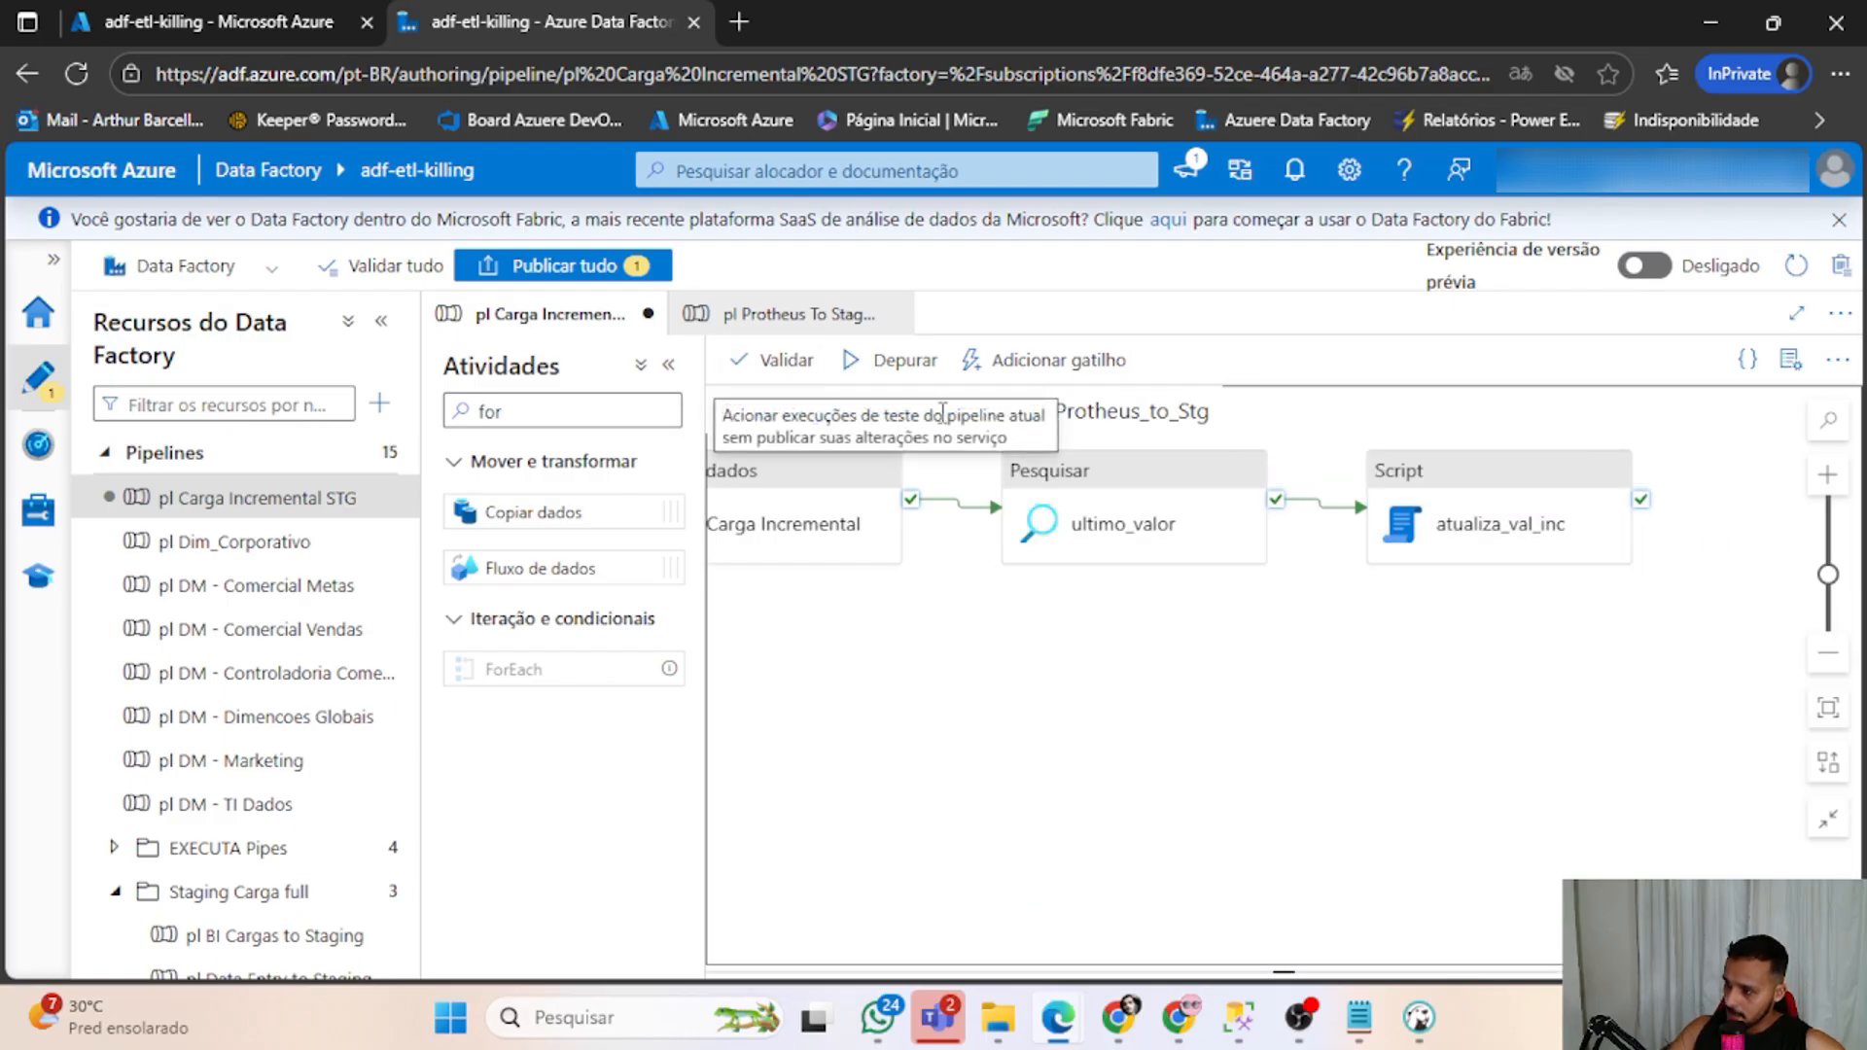
pyautogui.click(859, 428)
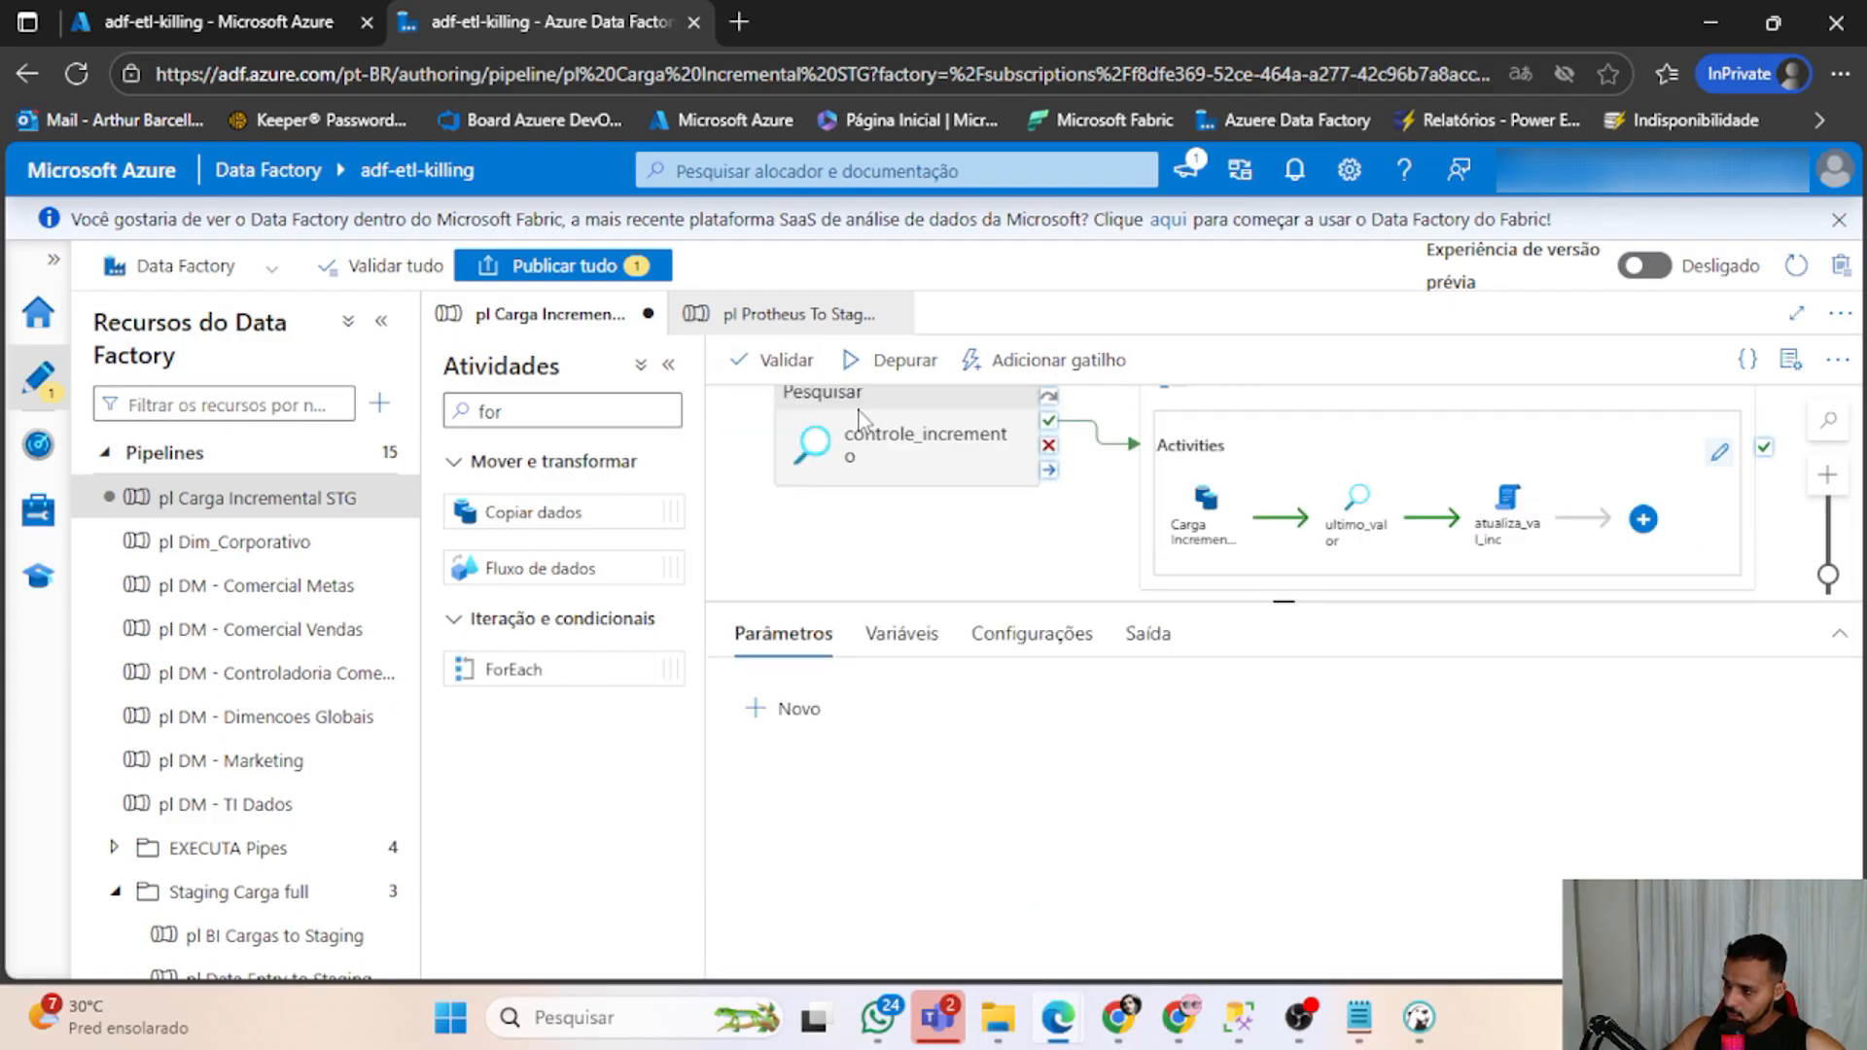
pyautogui.click(1092, 537)
pyautogui.moveTo(1299, 598); pyautogui.dragTo(1288, 781)
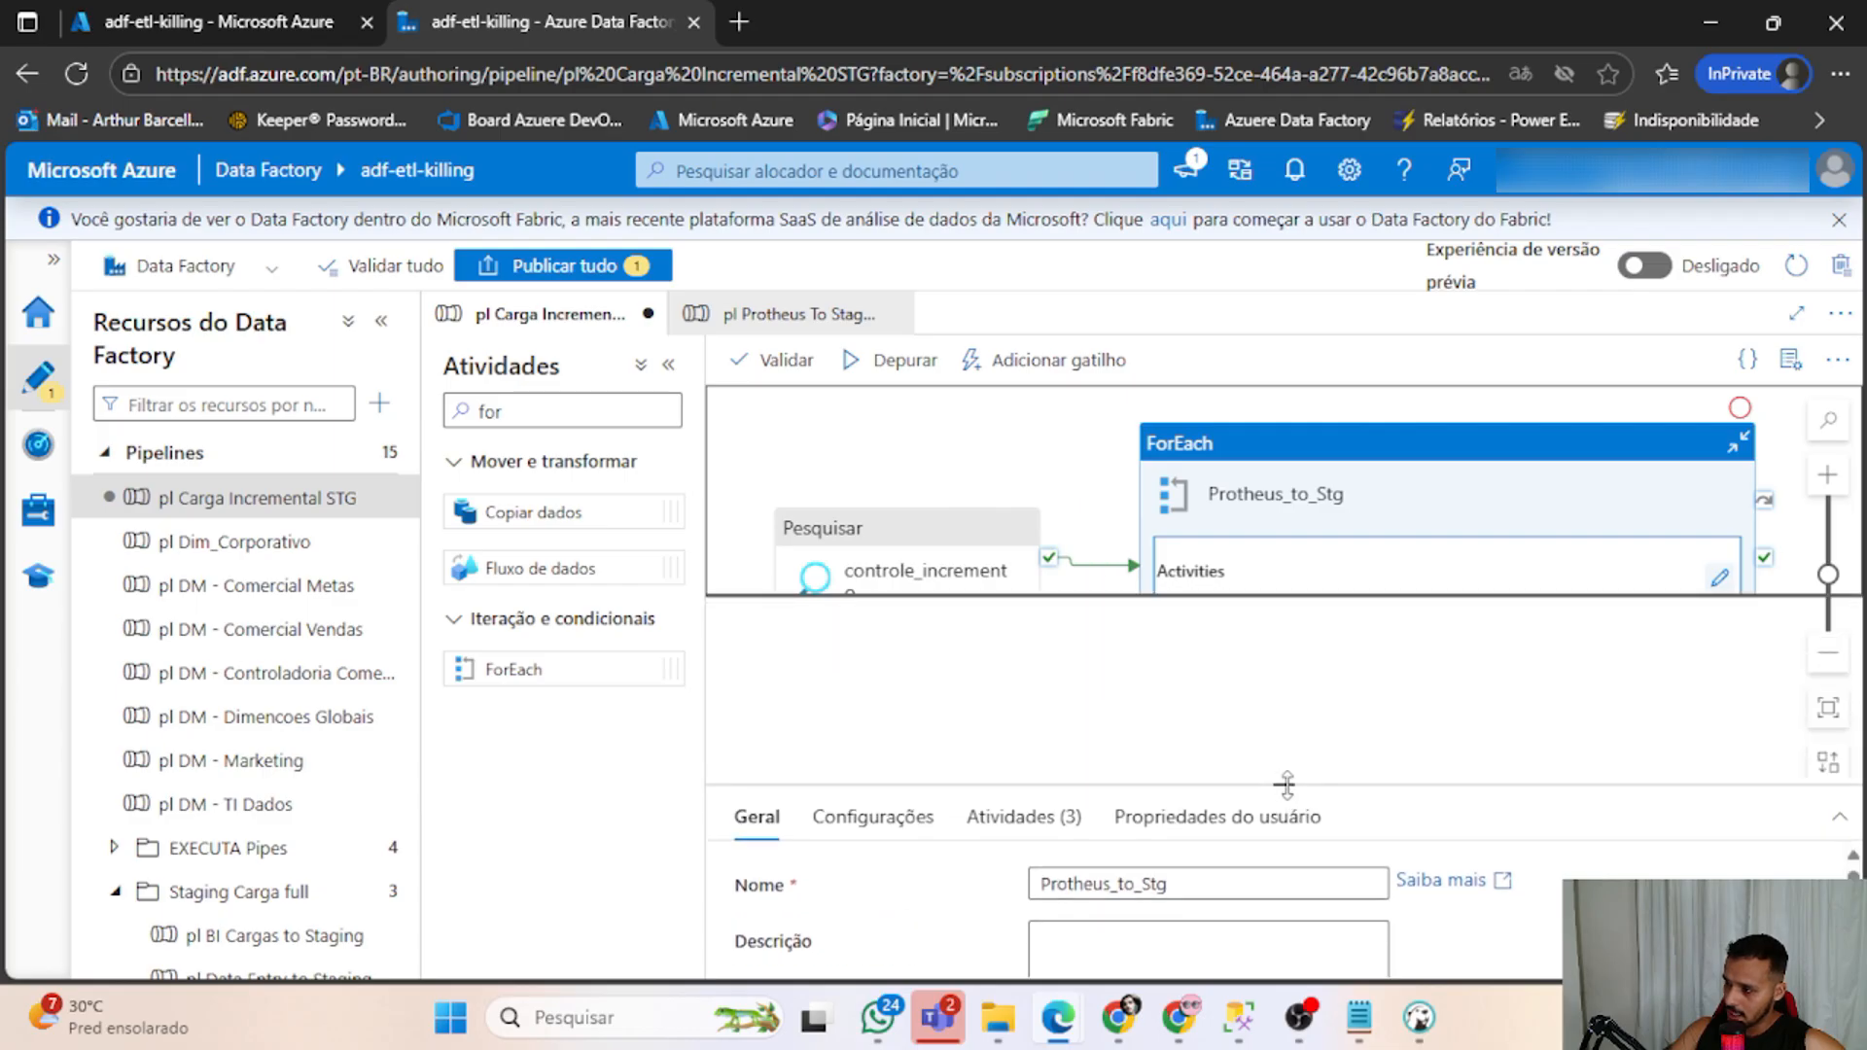
pyautogui.click(1042, 684)
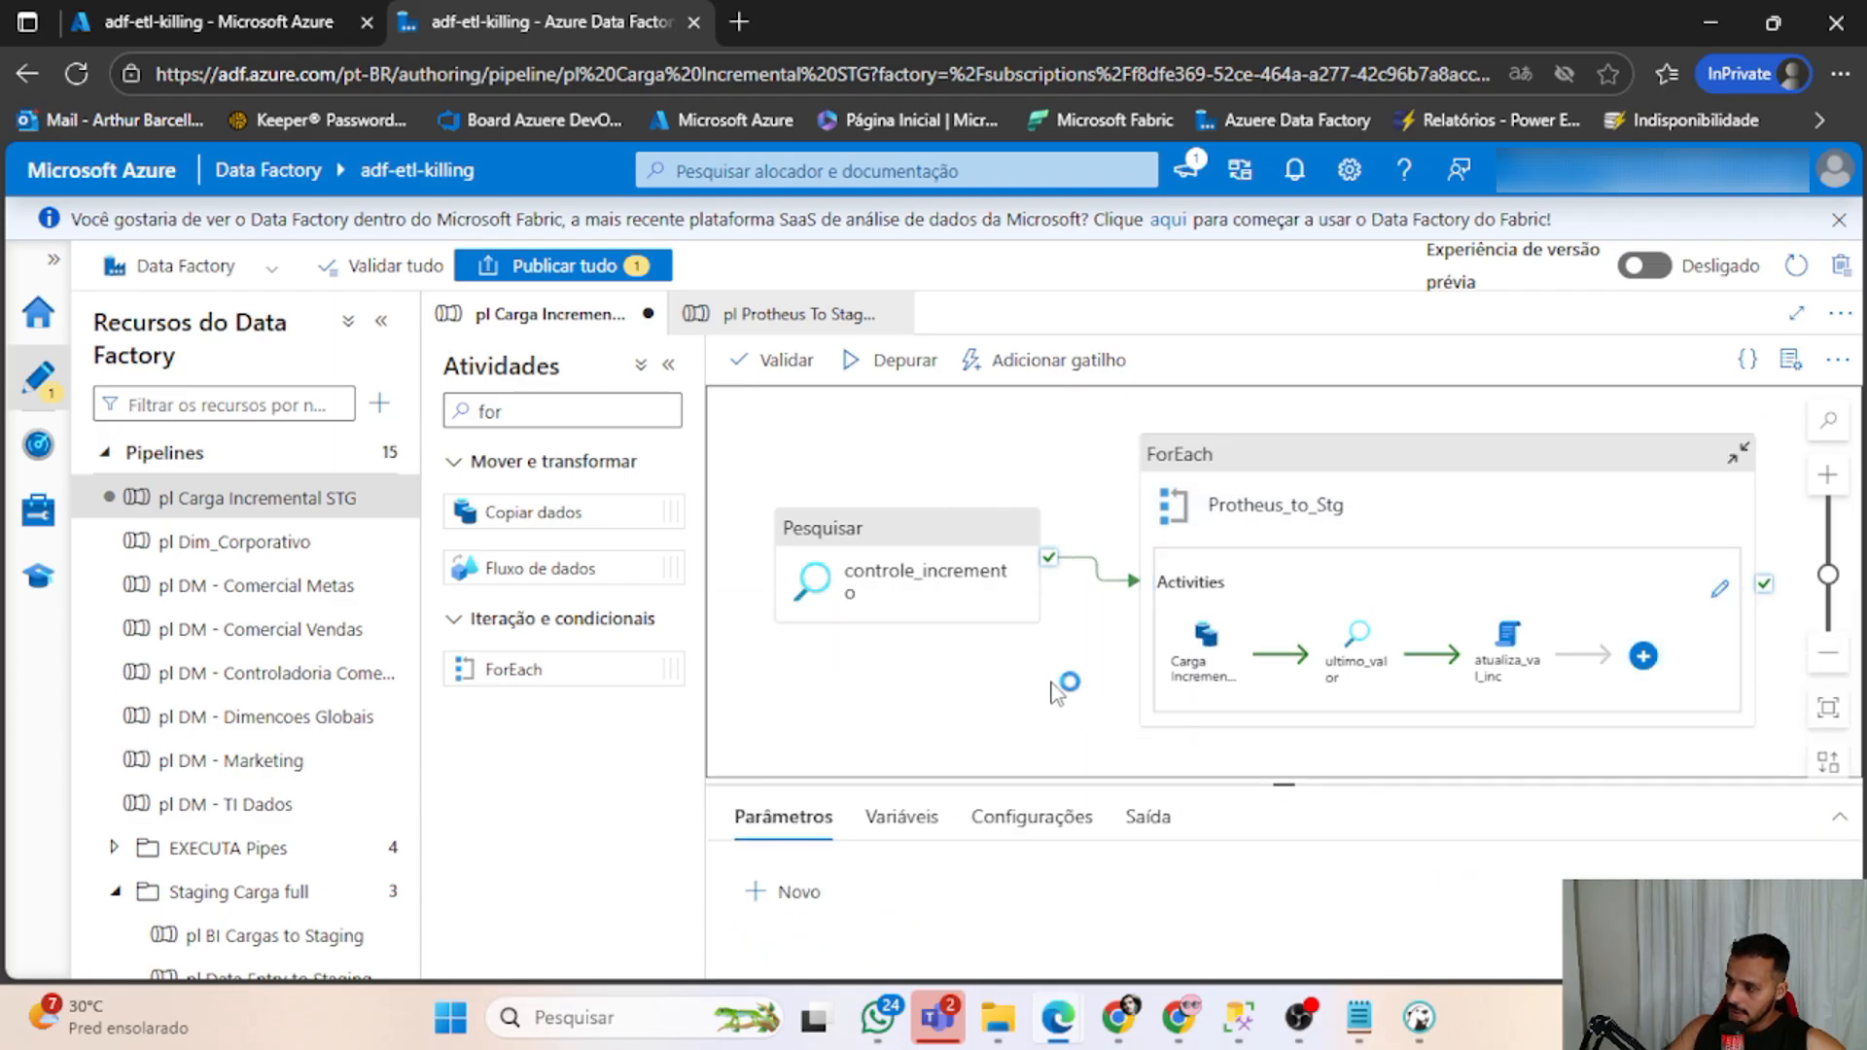